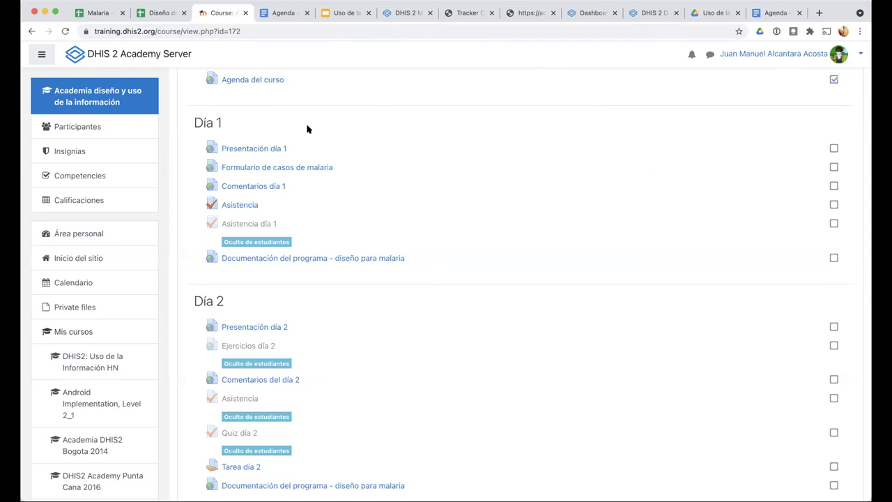
# Scroll back to the top of the Agenda document, then open the Malaria - Programa Tracker spreadsheet
pyautogui.click(285, 13)
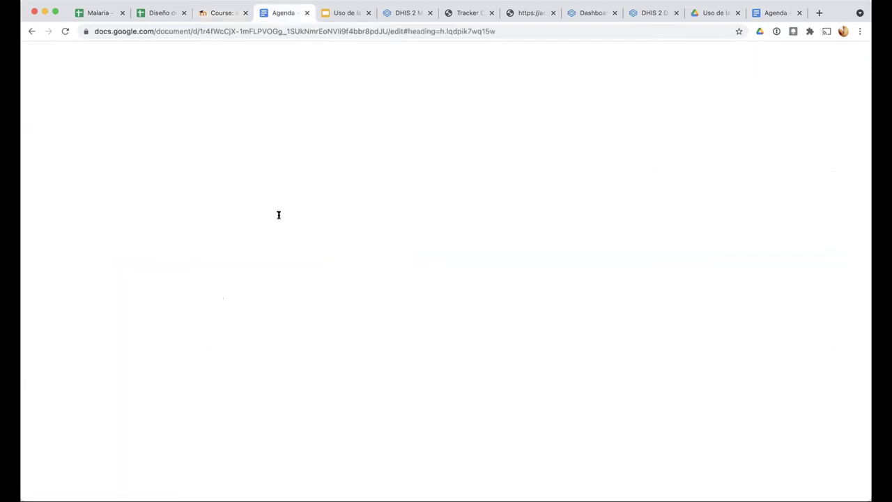
pyautogui.scroll(10, 279, 213)
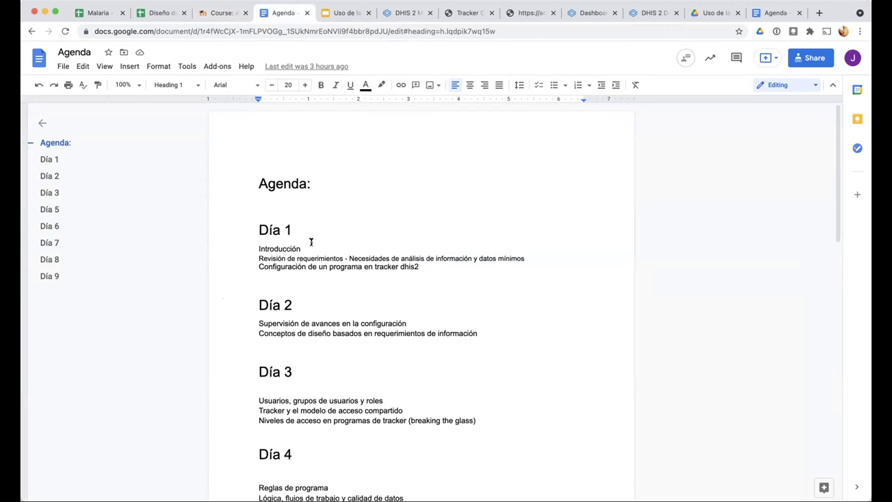
pyautogui.click(97, 14)
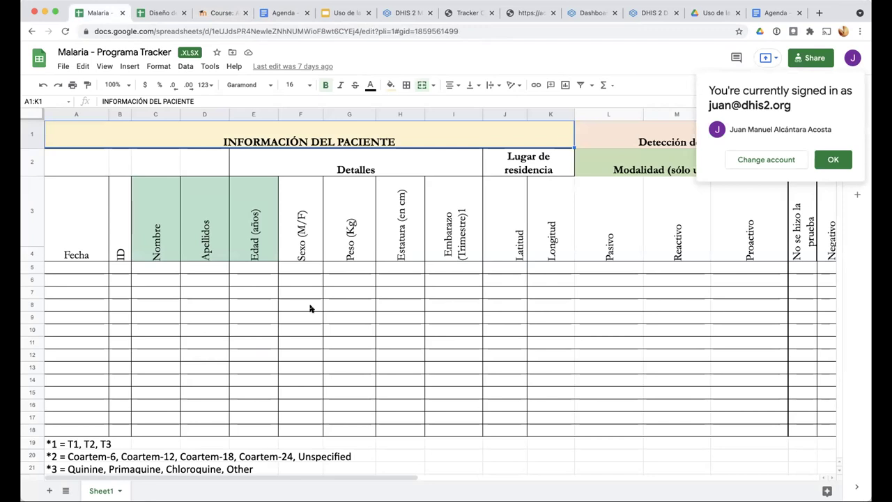
# Dismiss the sign-in notice, scan right to the DIAGNÓSTICO columns, and open Diseño de programa - Malaria
pyautogui.click(817, 160)
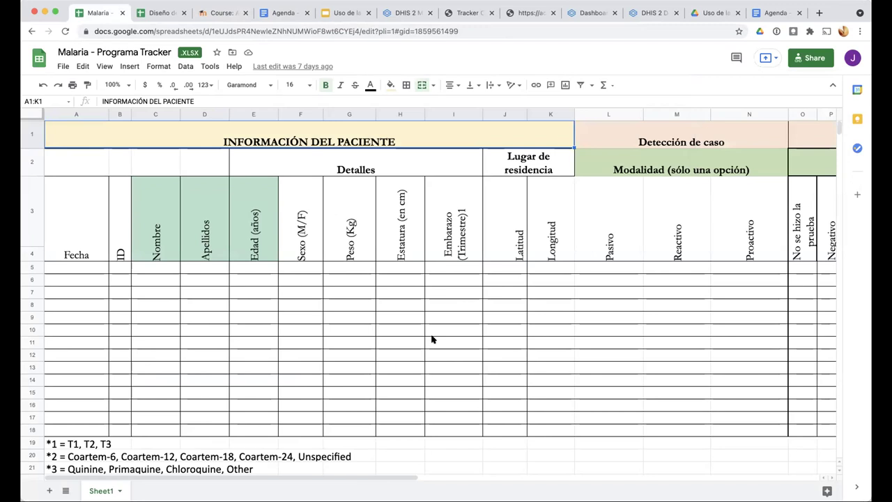
pyautogui.scroll(-2, 431, 340)
pyautogui.scroll(2, 431, 339)
pyautogui.hscroll(10, 432, 340)
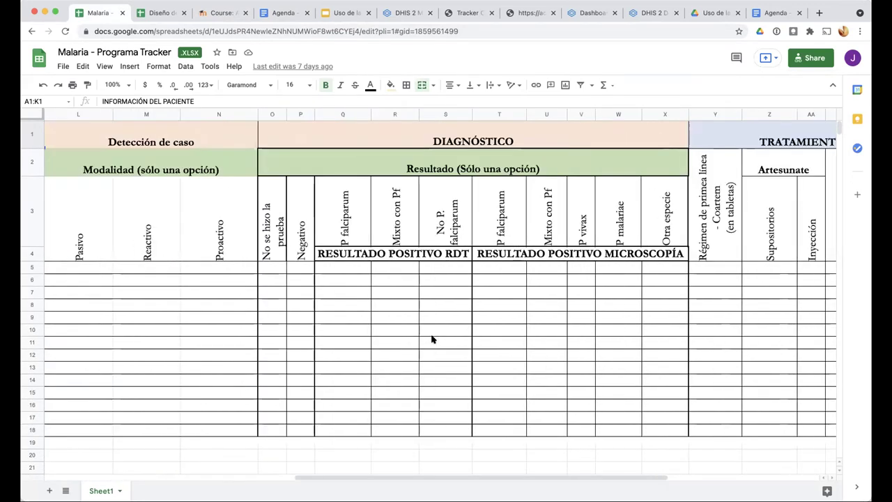
pyautogui.click(157, 12)
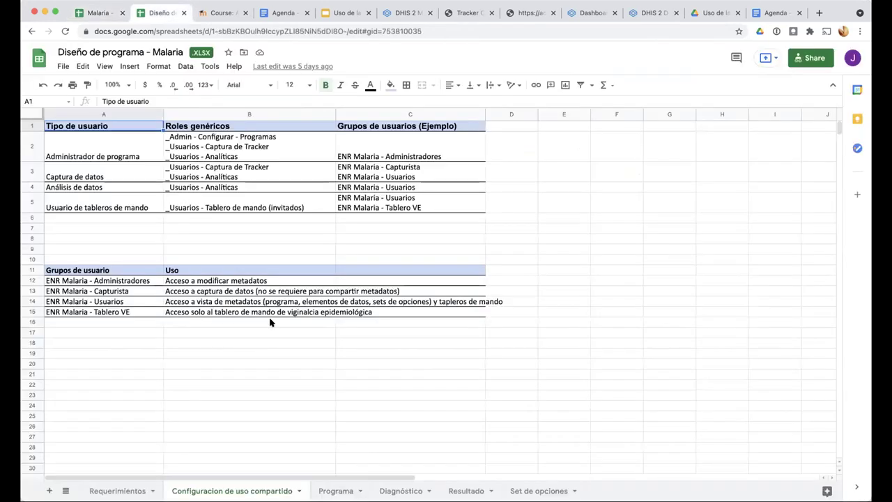
# Browse the Programa sheet's JMA - Sexo, Fecha de nacimiento and Número de identidad attributes
pyautogui.click(335, 490)
pyautogui.click(391, 491)
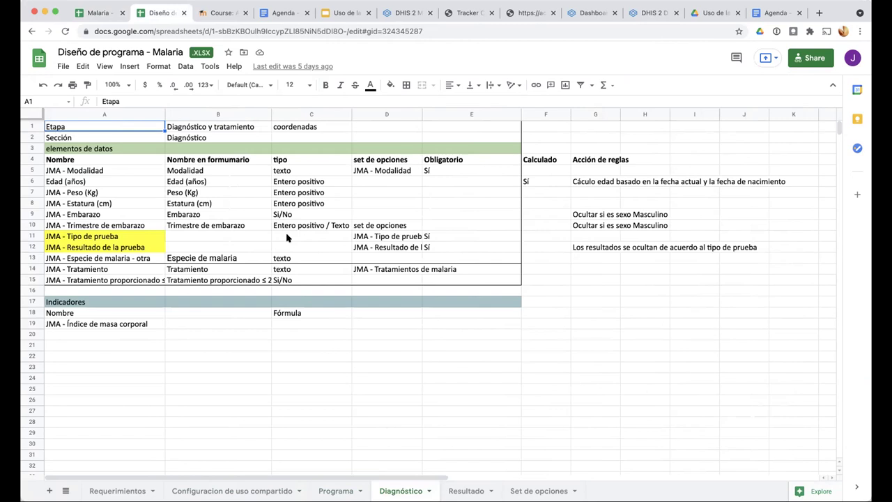
pyautogui.click(336, 491)
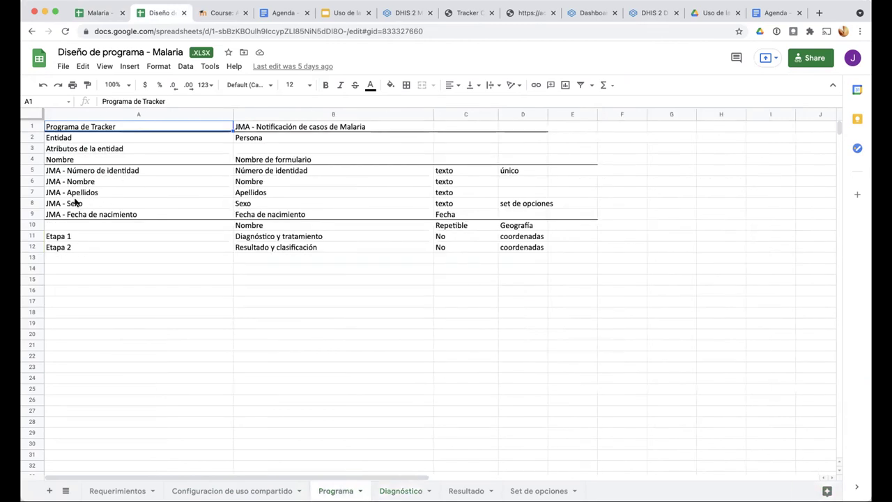
pyautogui.click(76, 202)
pyautogui.click(85, 212)
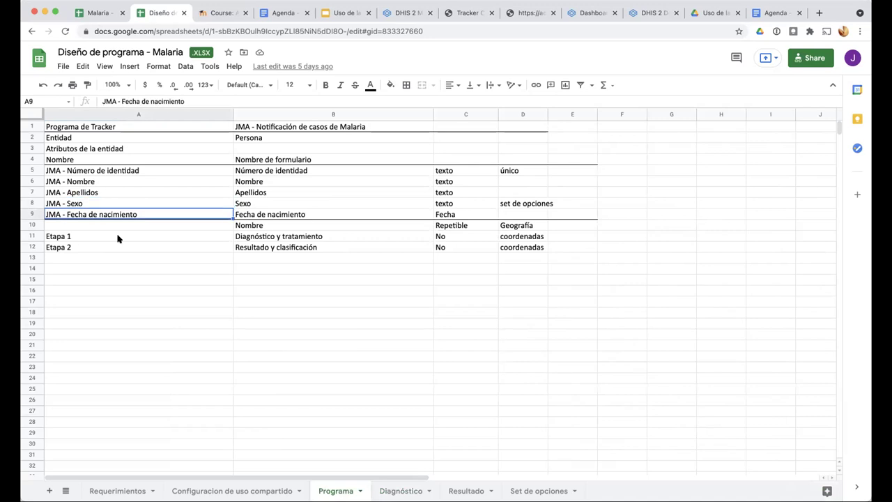
pyautogui.click(102, 173)
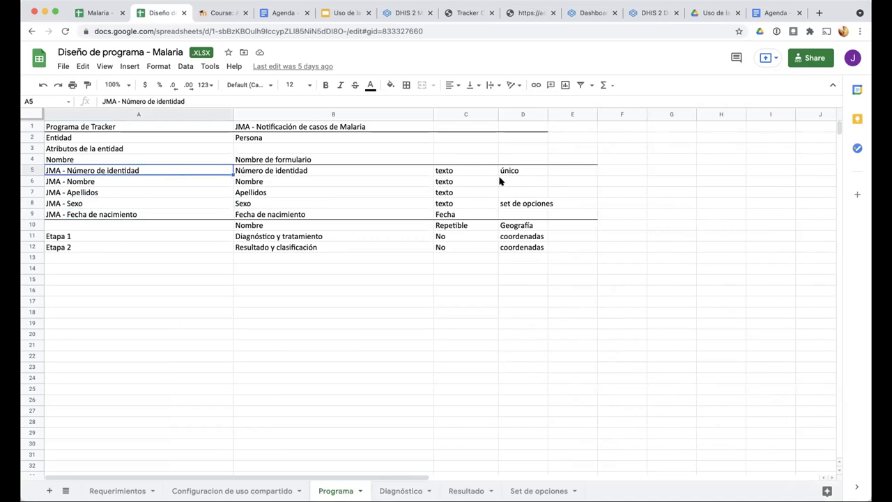
# On Diagnóstico, review JMA - Estatura (cm) and JMA - Embarazo, then return to the Agenda
pyautogui.click(394, 488)
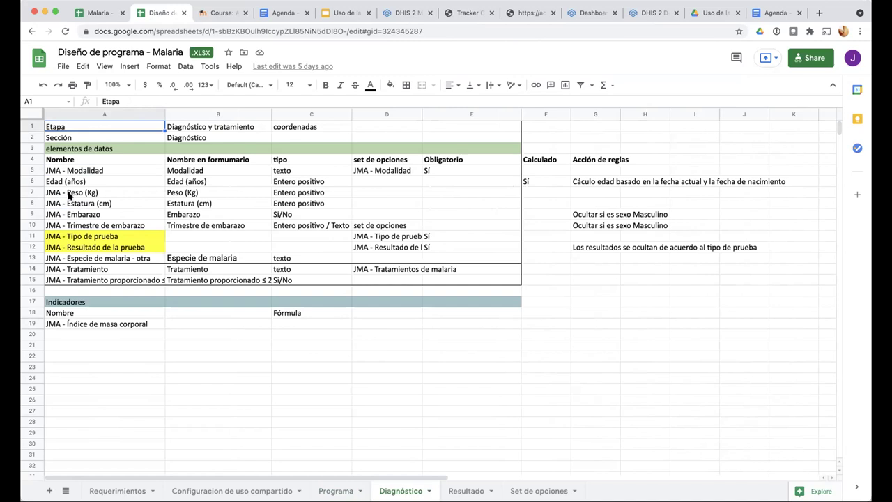
pyautogui.click(87, 202)
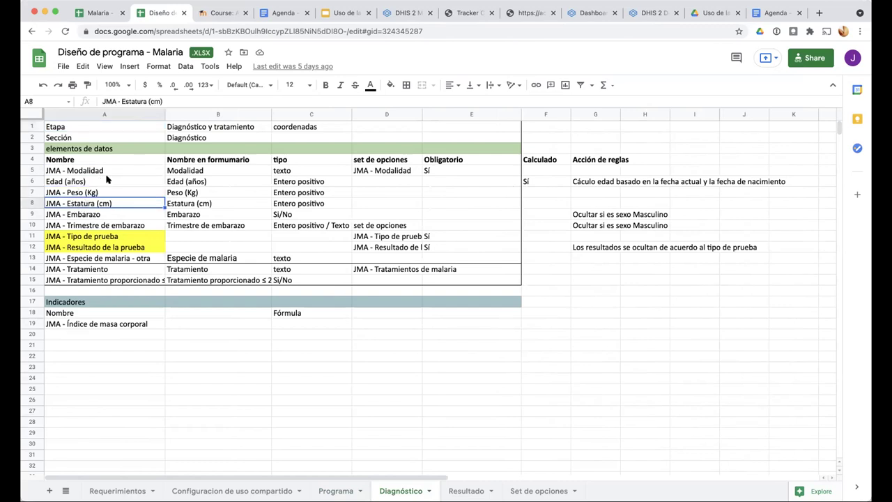
pyautogui.click(69, 215)
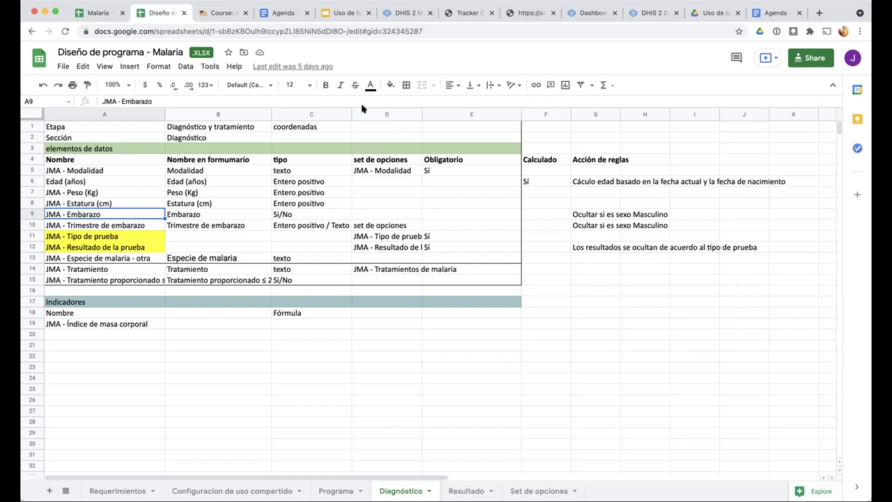
pyautogui.click(274, 15)
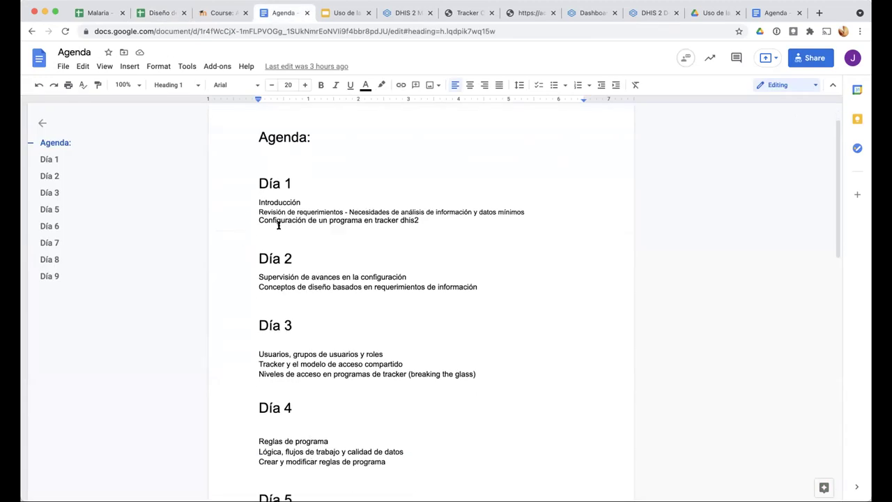
# Read down the Agenda to the Día 5 topics, then switch to the DHIS 2 Maintenance app
pyautogui.scroll(-1, 278, 225)
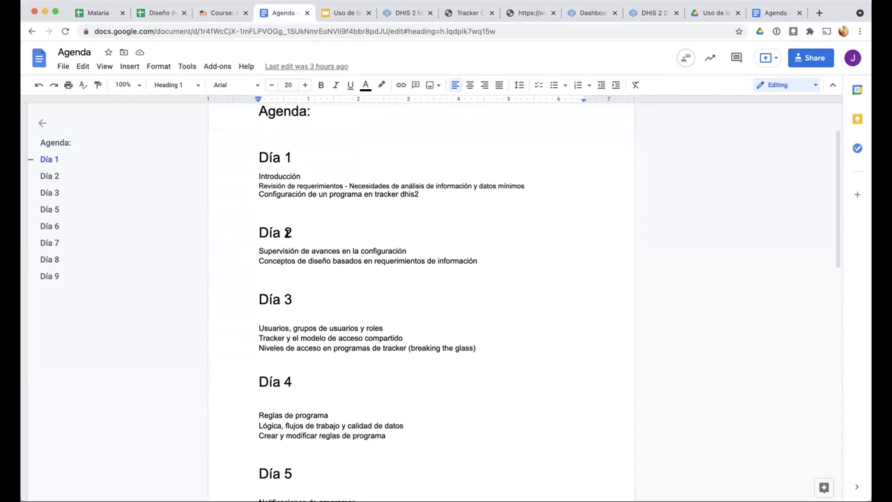
pyautogui.scroll(-2, 288, 232)
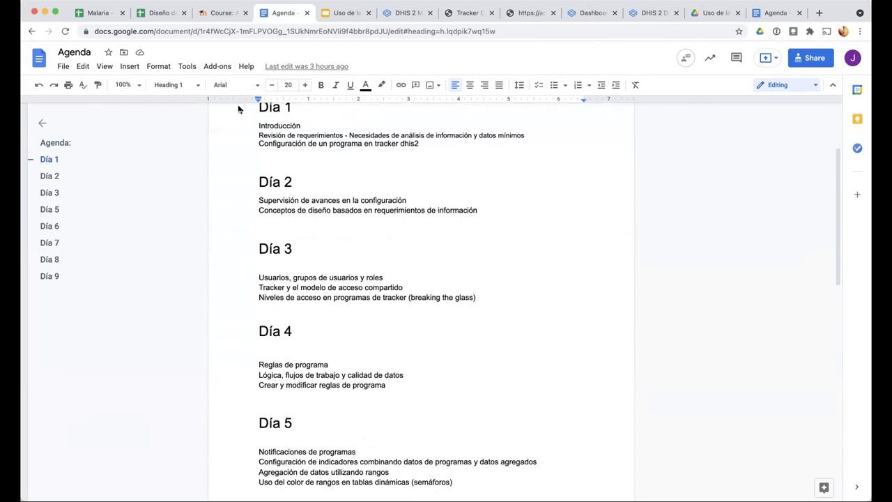
pyautogui.click(398, 15)
# Open the Usuarios user management app from the DHIS2 apps menu
pyautogui.click(664, 51)
pyautogui.scroll(-5, 646, 174)
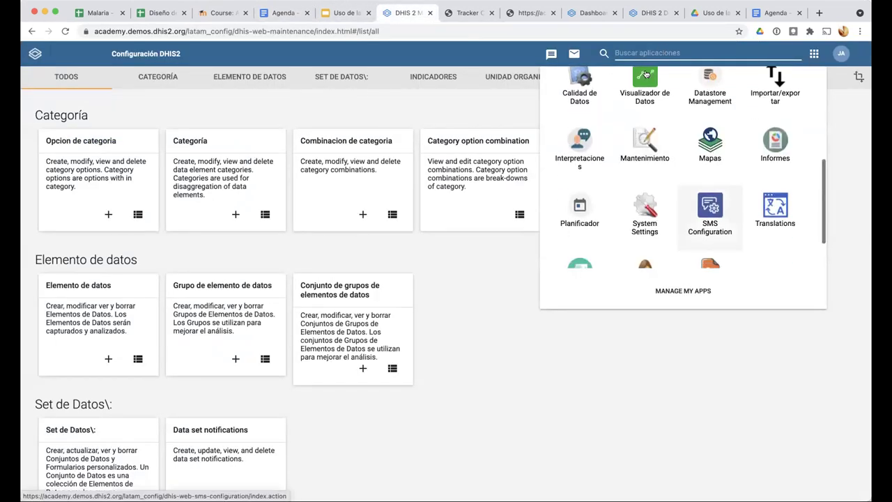
pyautogui.click(645, 226)
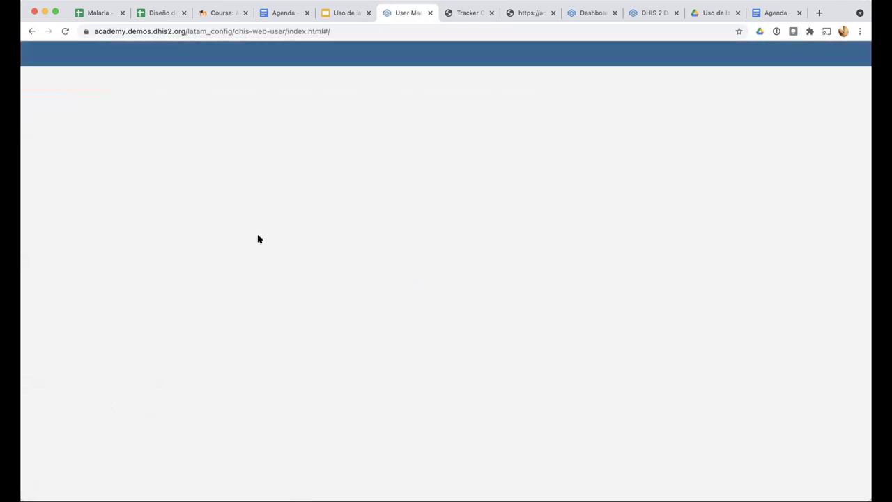
# Scroll through the list of user roles, then switch to the user accounts list
pyautogui.click(96, 122)
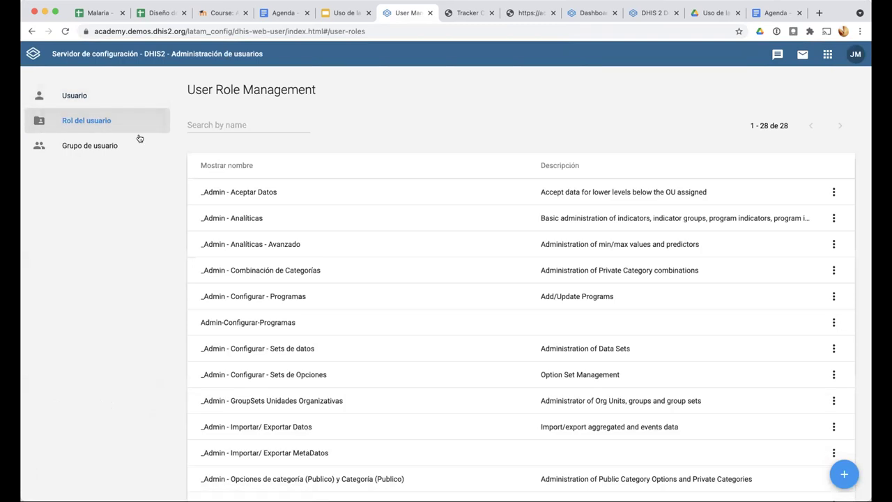
pyautogui.scroll(-1, 270, 277)
pyautogui.scroll(-1, 271, 277)
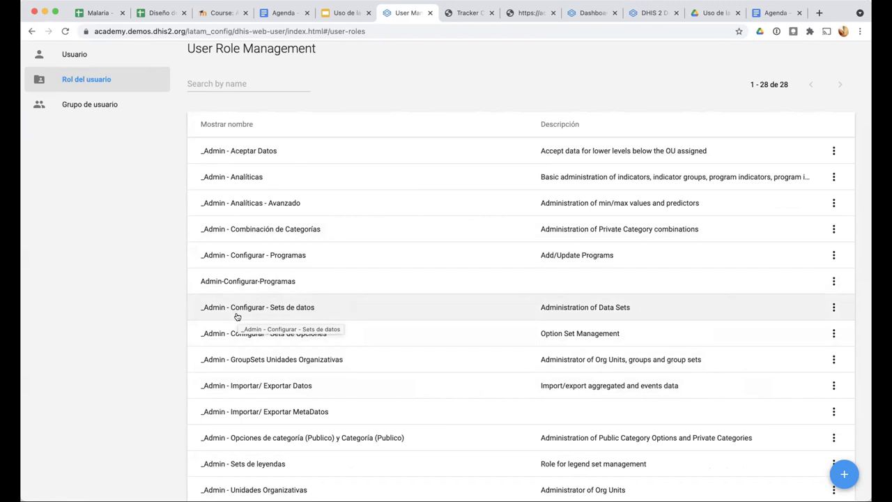
pyautogui.scroll(-1, 293, 305)
pyautogui.scroll(1, 273, 276)
pyautogui.scroll(2, 273, 276)
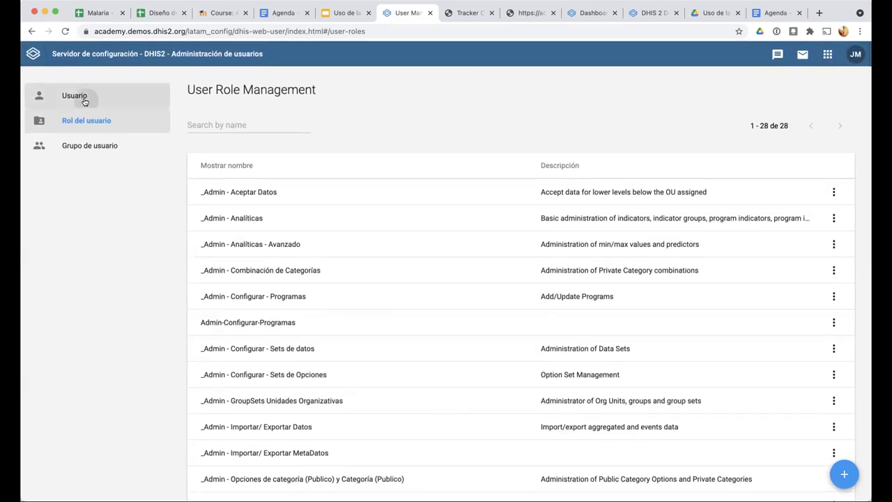
pyautogui.click(84, 97)
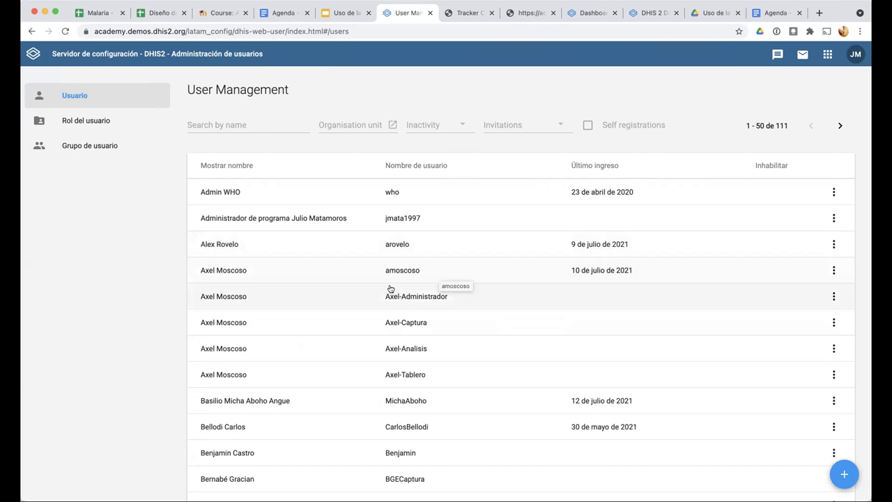
# Open the administrator account and review its roles: _Usuarios - Analiticas, Captura de Tracker, _Admin - Configurar - Programas
pyautogui.click(418, 298)
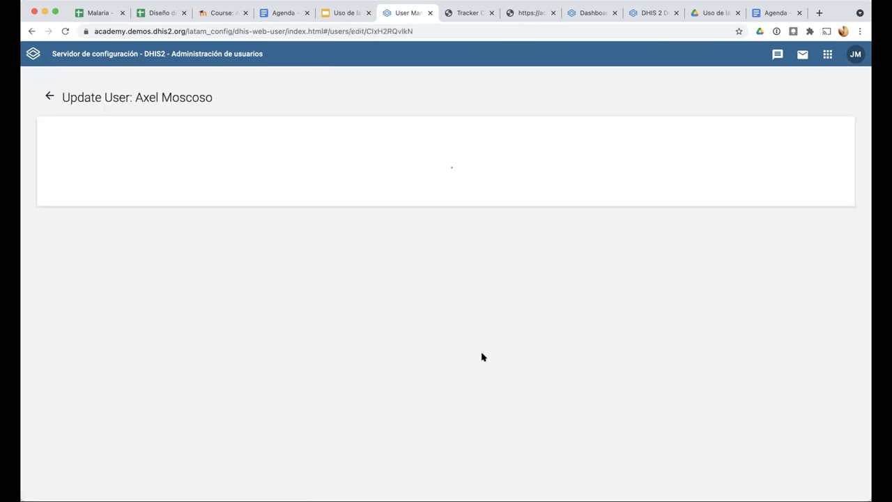
pyautogui.scroll(-5, 481, 356)
pyautogui.scroll(-5, 482, 355)
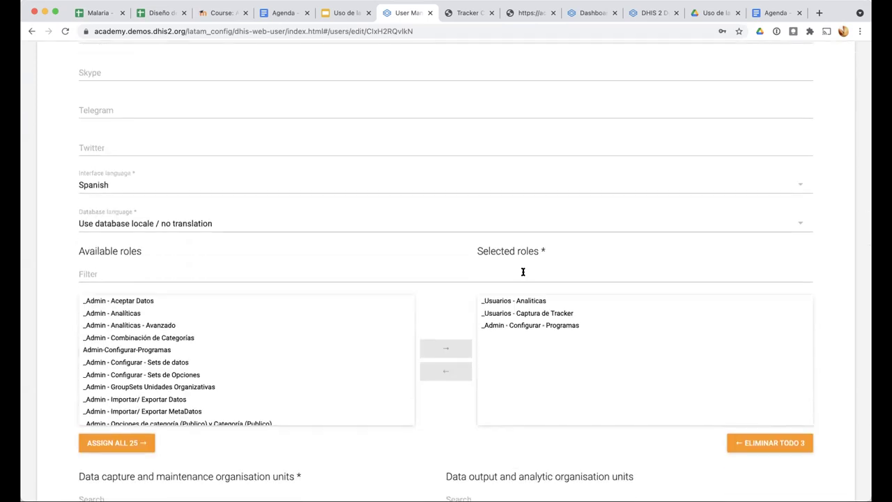
pyautogui.scroll(5, 523, 272)
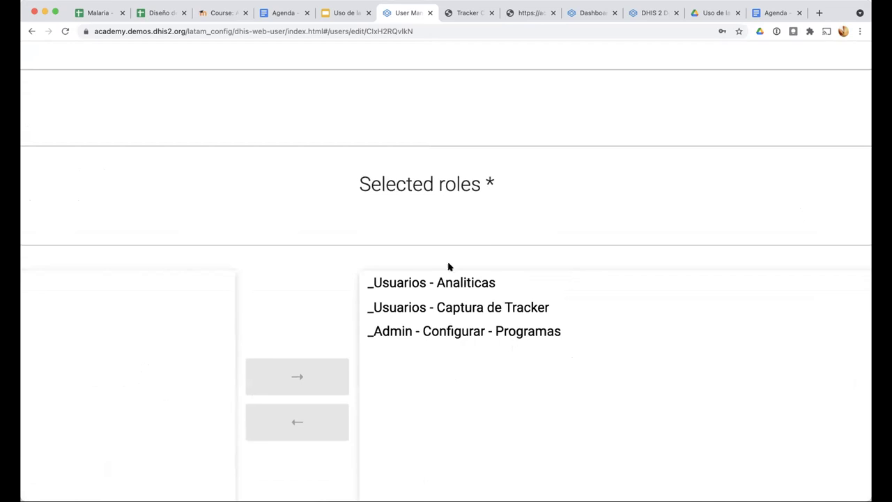
pyautogui.click(402, 287)
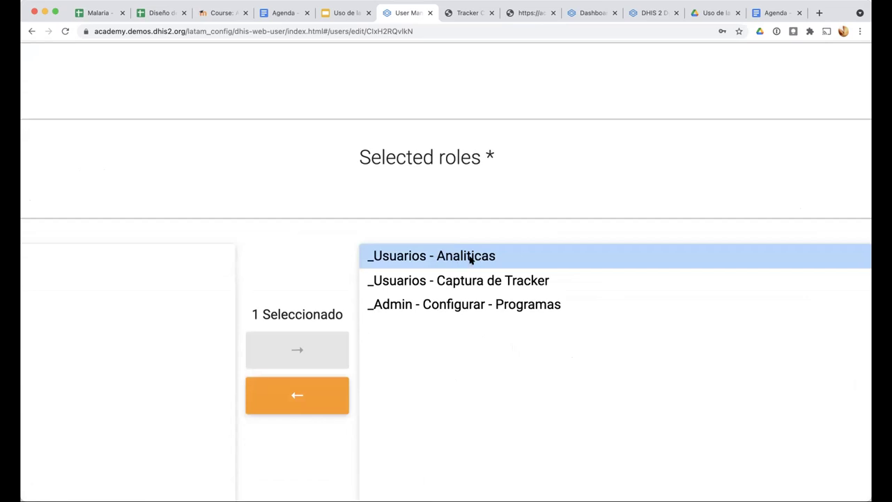
pyautogui.click(483, 283)
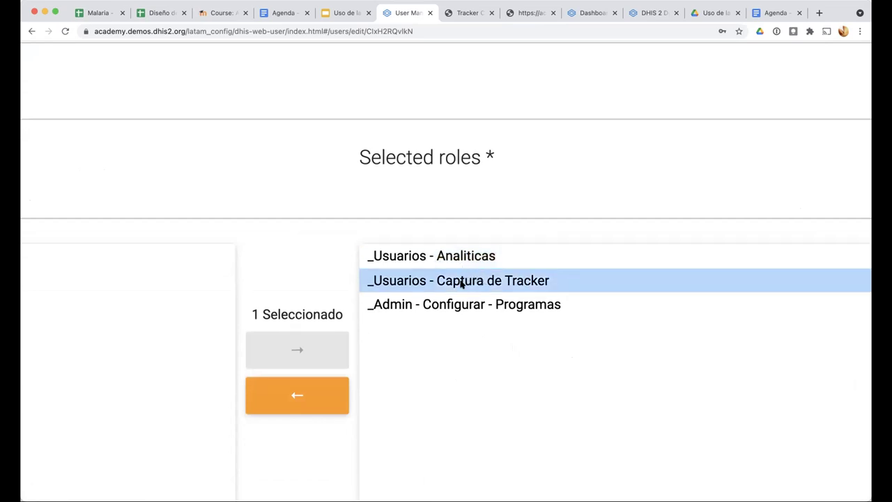
pyautogui.click(463, 308)
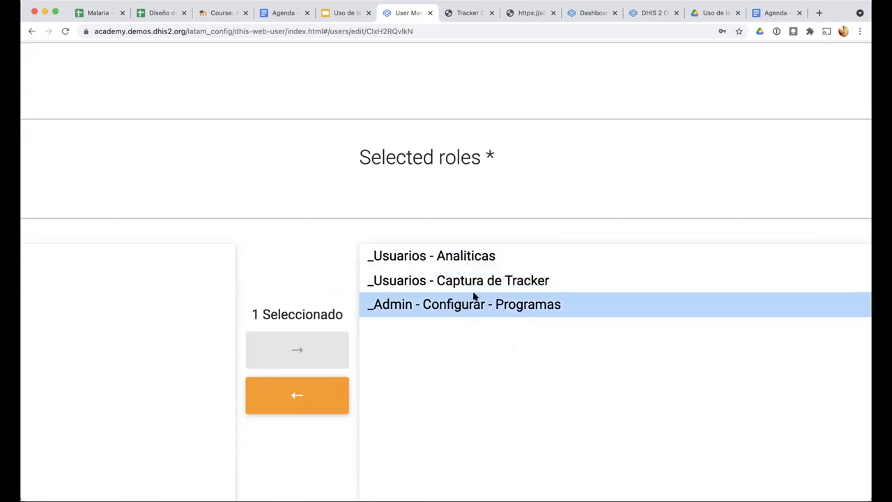
# Scroll through the rest of the Update User form and go back to the user list
pyautogui.scroll(-5, 465, 310)
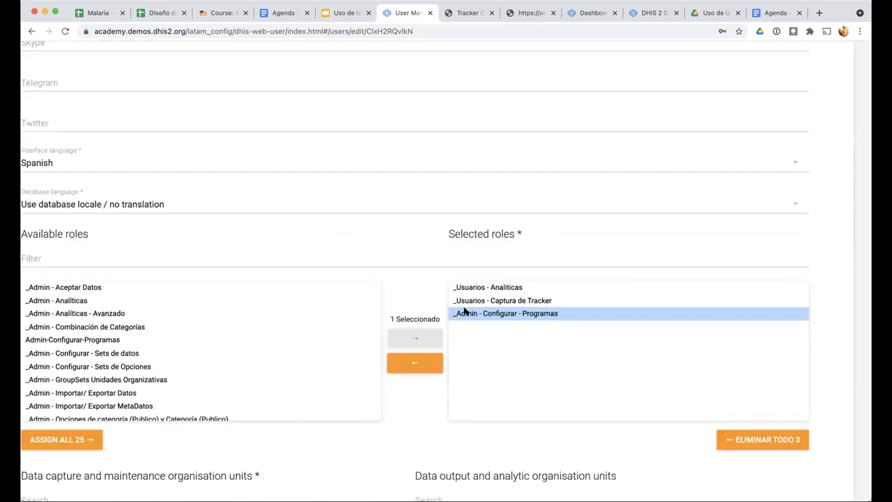
pyautogui.scroll(-2, 465, 310)
pyautogui.scroll(3, 416, 281)
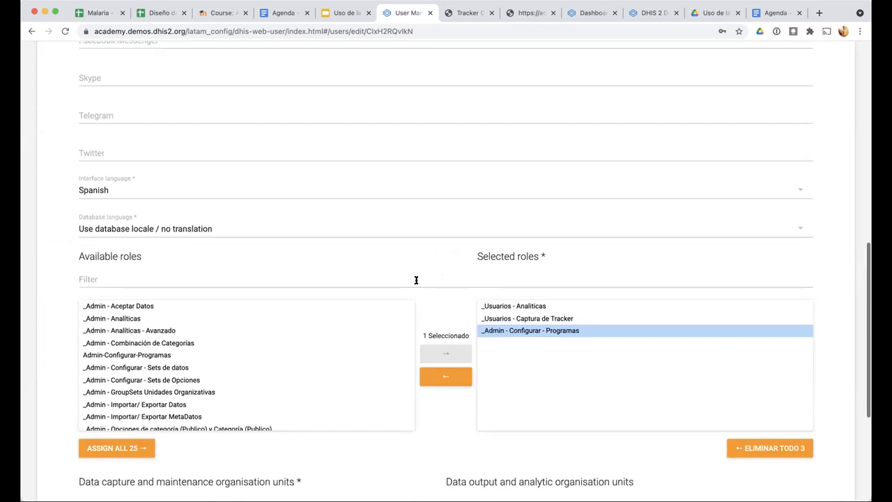
pyautogui.scroll(2, 161, 164)
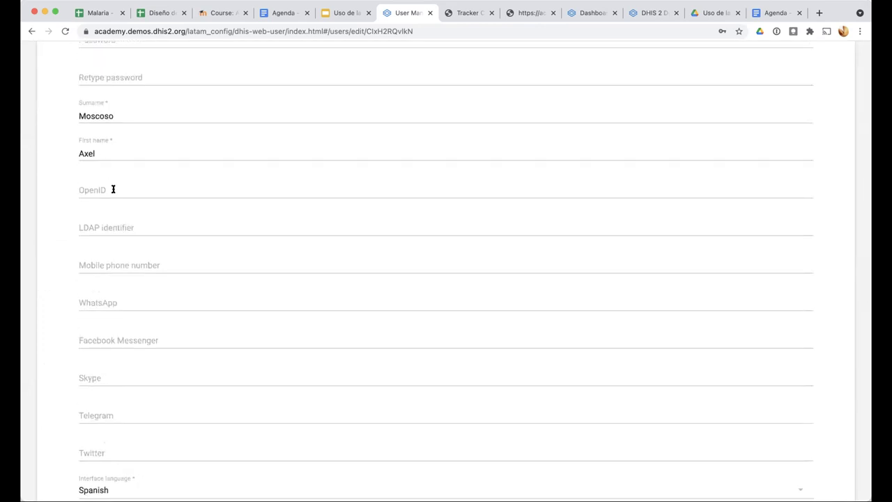
pyautogui.scroll(2, 115, 184)
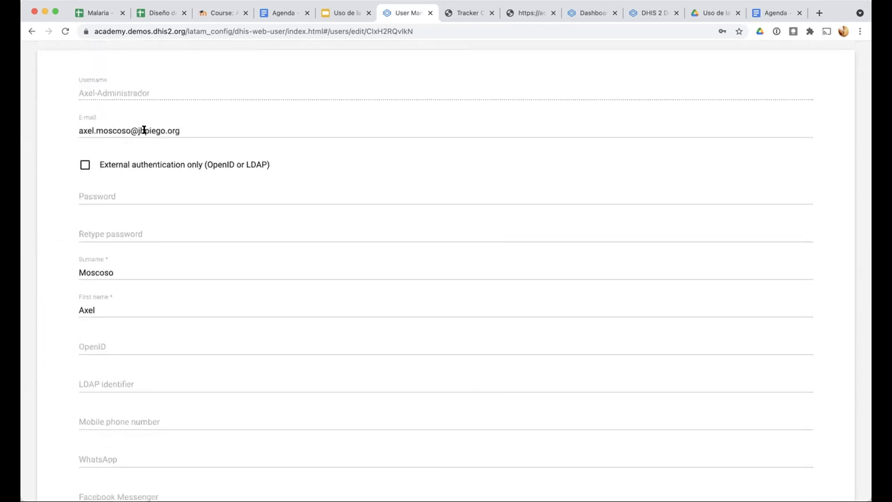
pyautogui.scroll(2, 143, 131)
pyautogui.scroll(1, 109, 159)
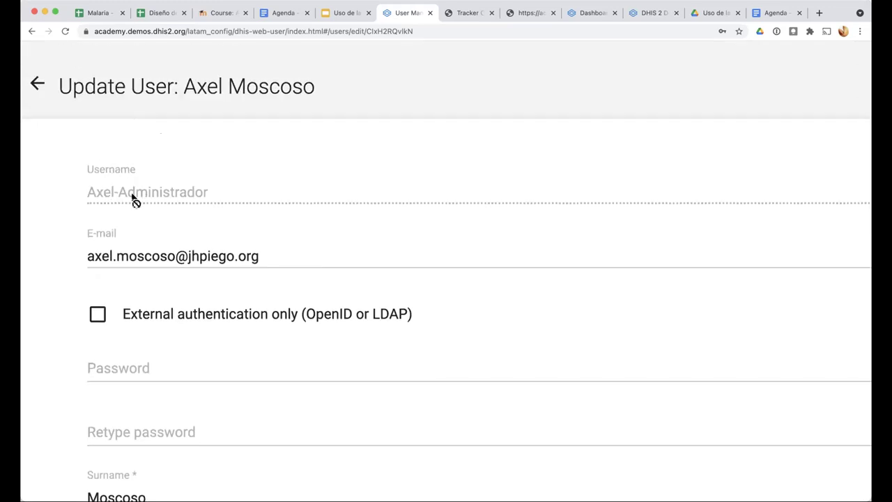
pyautogui.scroll(-2, 135, 200)
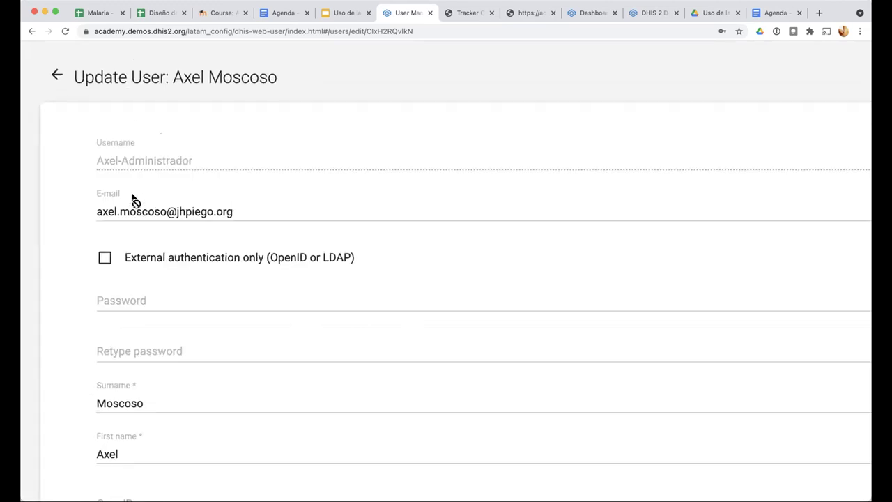
pyautogui.scroll(-2, 134, 200)
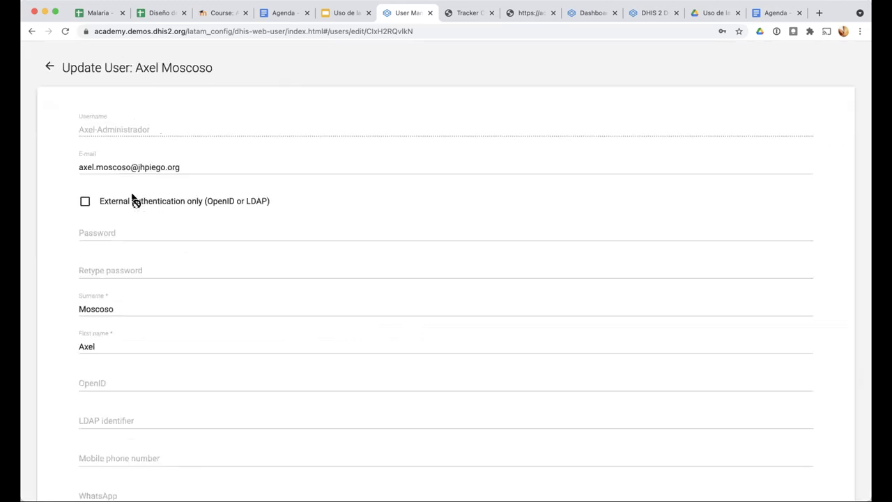
pyautogui.click(49, 67)
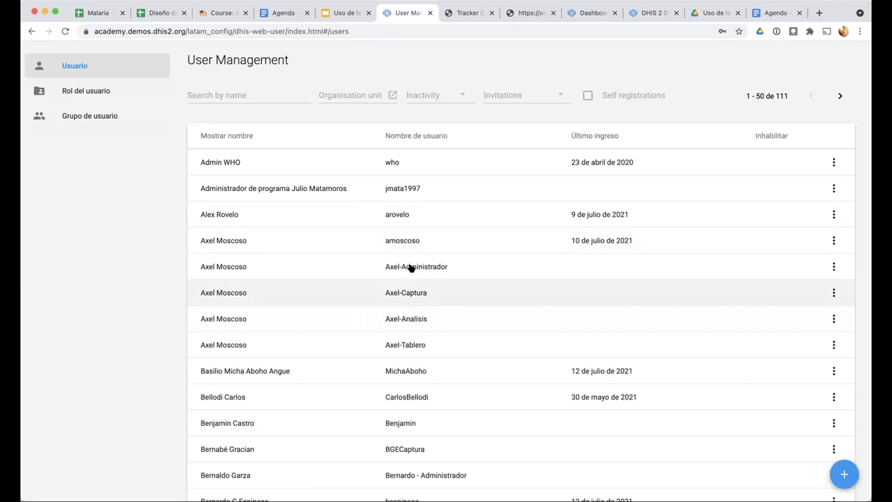
pyautogui.click(411, 291)
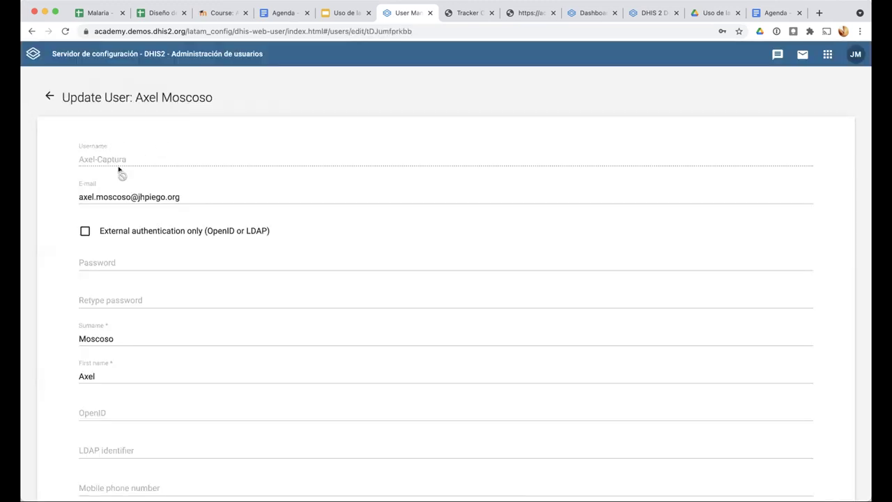
pyautogui.scroll(-10, 176, 204)
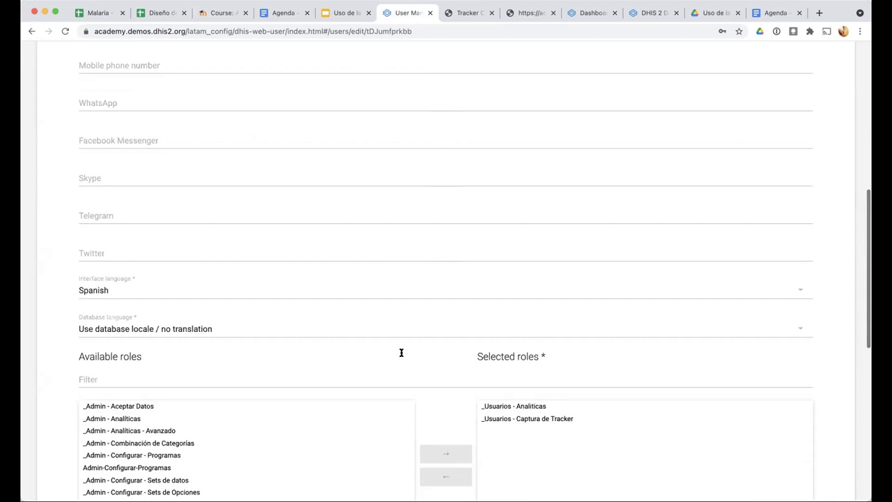
pyautogui.scroll(5, 443, 350)
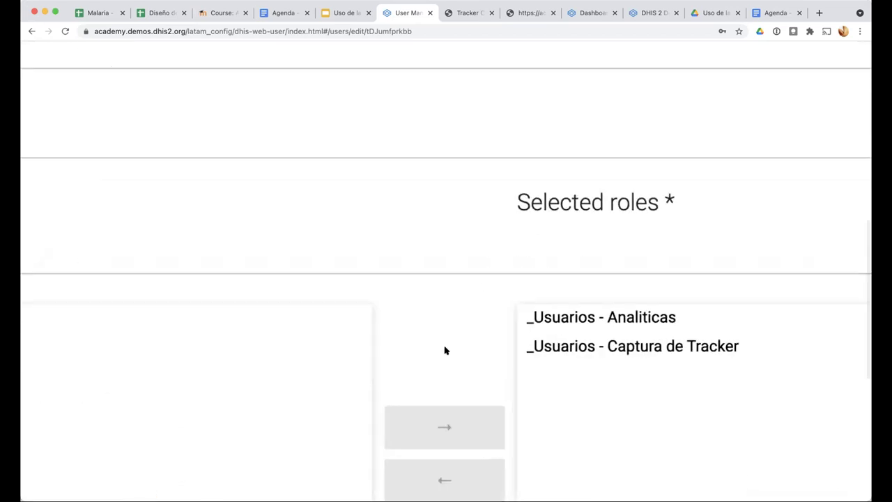
pyautogui.click(482, 321)
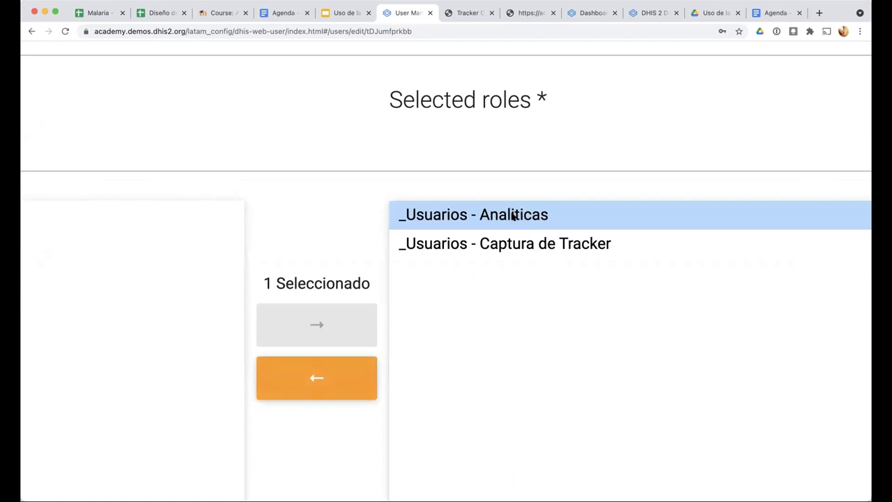
pyautogui.click(507, 244)
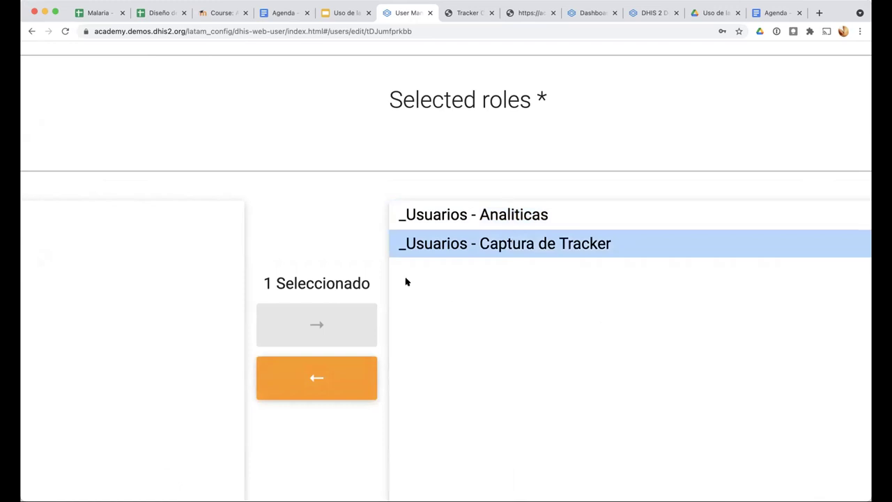
pyautogui.press('super+minus')
pyautogui.press('super+minus')
pyautogui.scroll(-10, 150, 419)
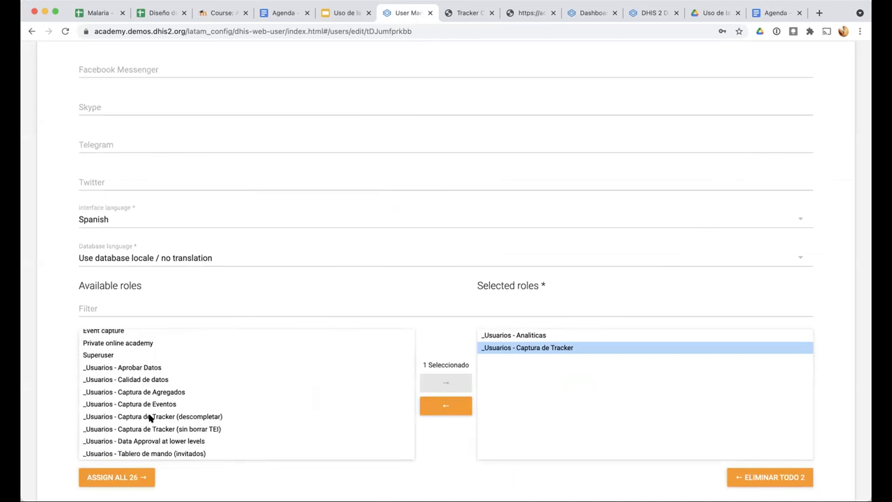
pyautogui.scroll(10, 149, 418)
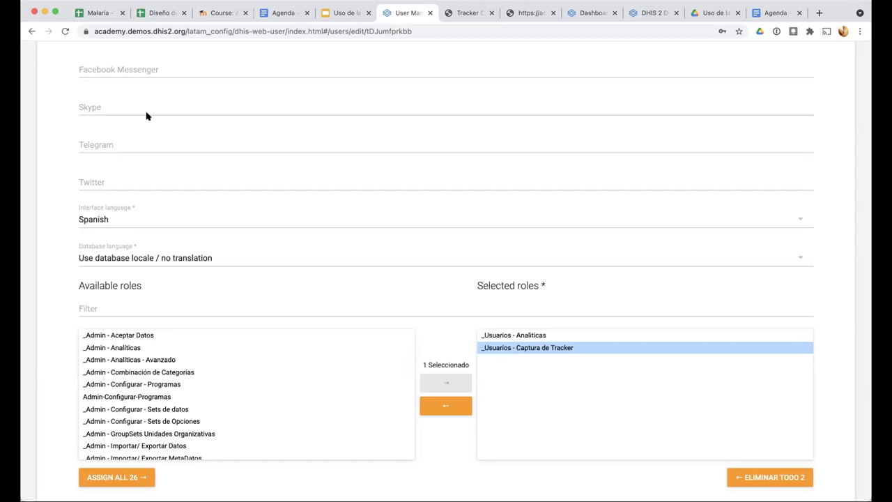
pyautogui.scroll(5, 147, 115)
pyautogui.scroll(3, 40, 72)
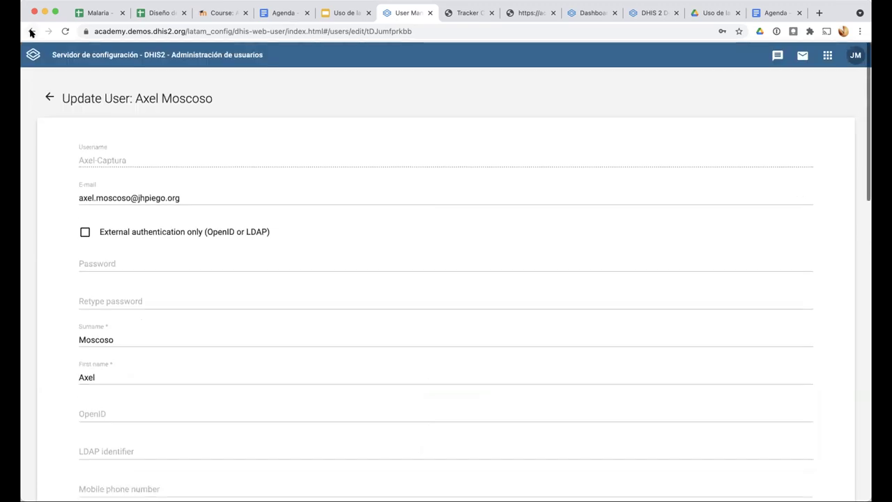
pyautogui.click(48, 95)
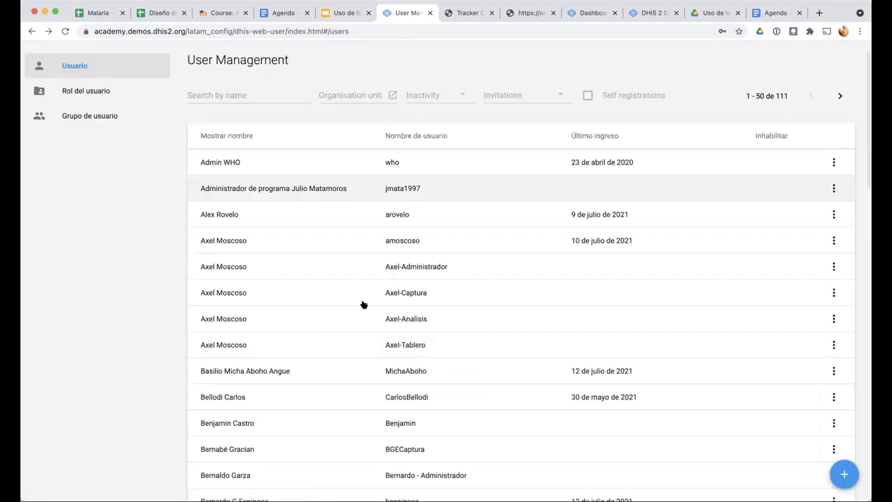
pyautogui.click(452, 322)
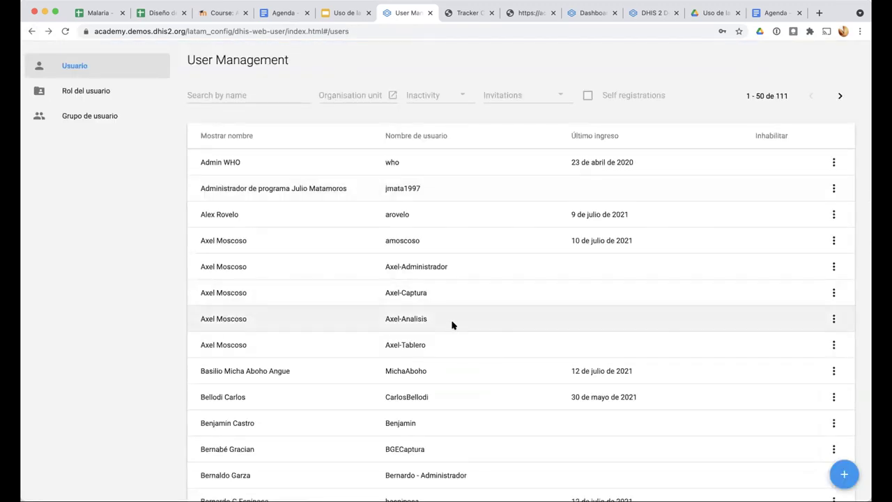
pyautogui.scroll(-10, 455, 412)
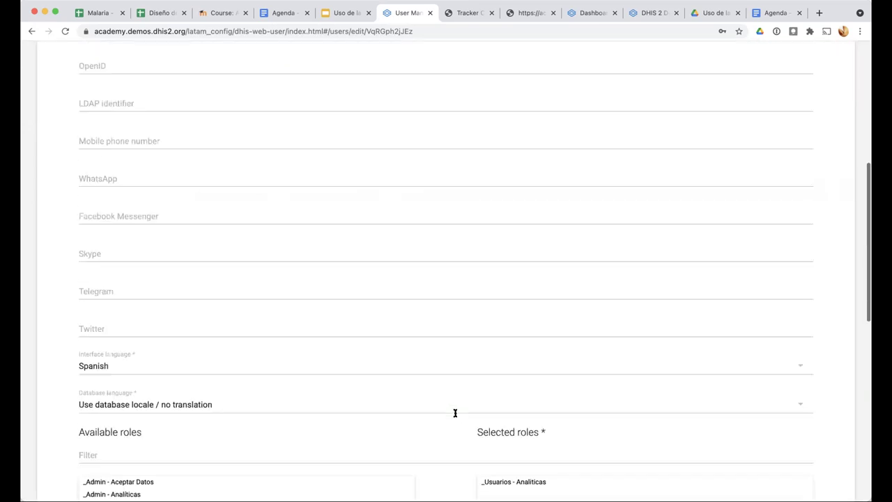
pyautogui.click(499, 303)
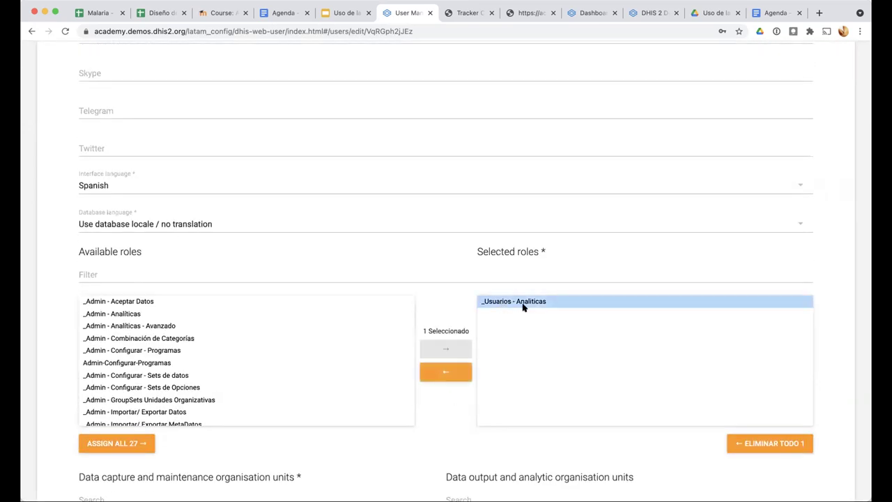
pyautogui.scroll(5, 499, 297)
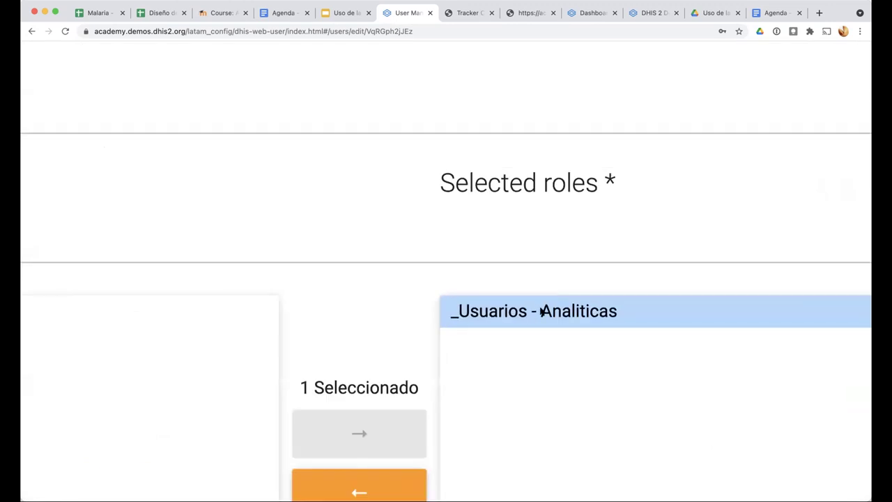
pyautogui.scroll(-5, 541, 311)
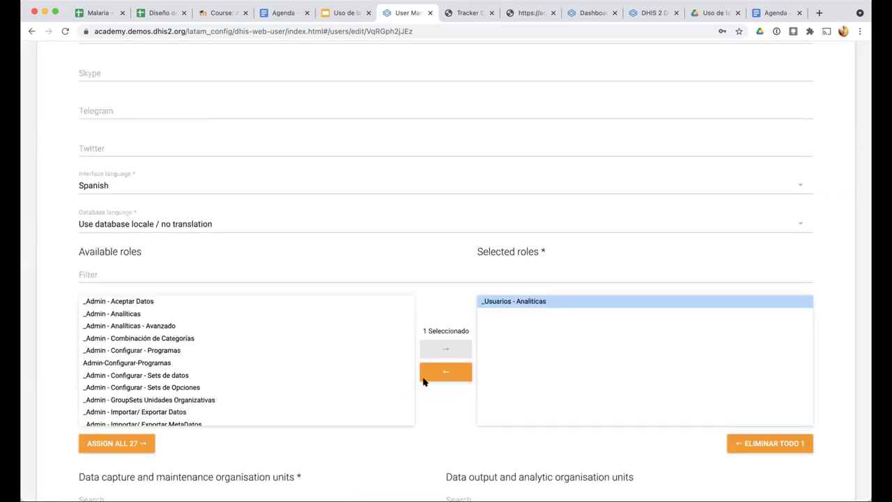
pyautogui.scroll(-5, 423, 381)
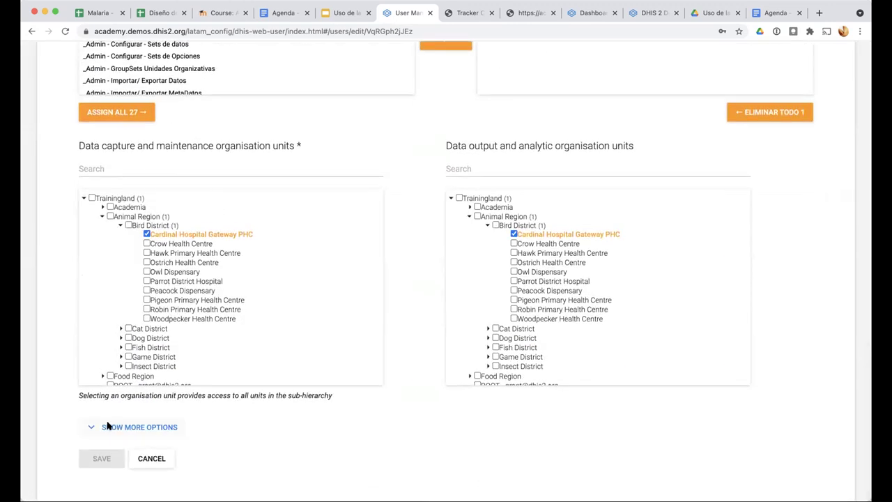
pyautogui.scroll(-6, 40, 413)
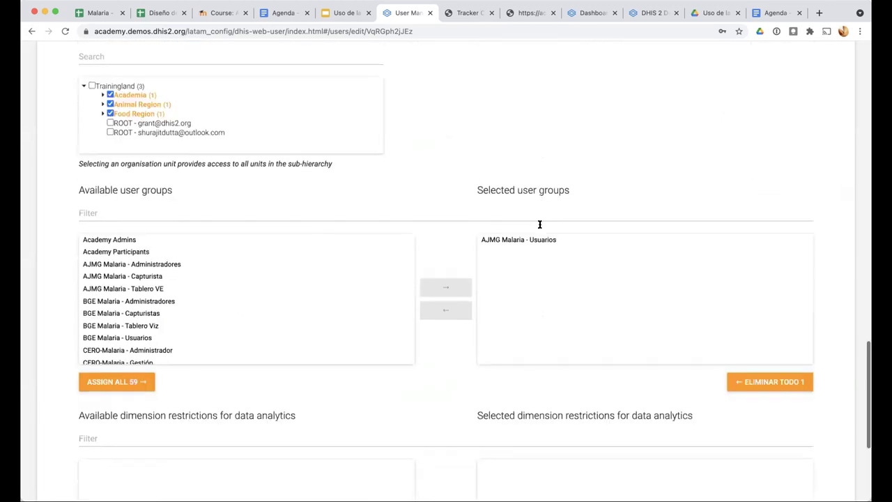
pyautogui.scroll(5, 523, 235)
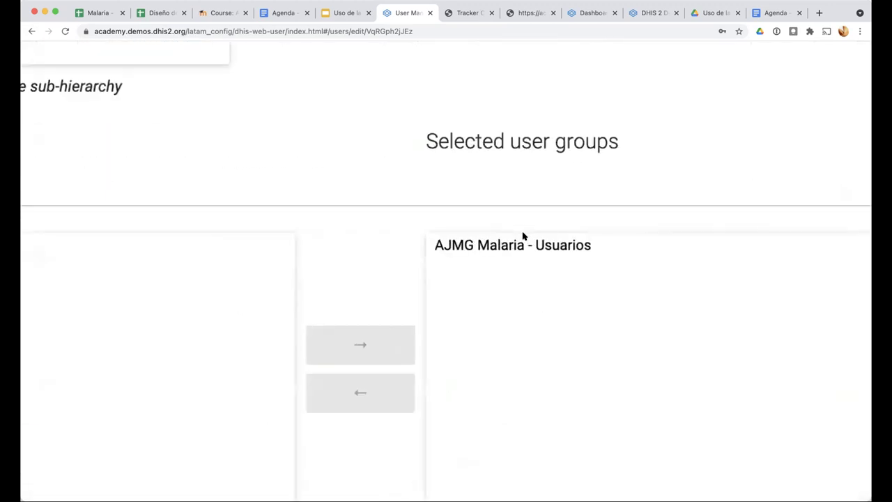
pyautogui.click(493, 242)
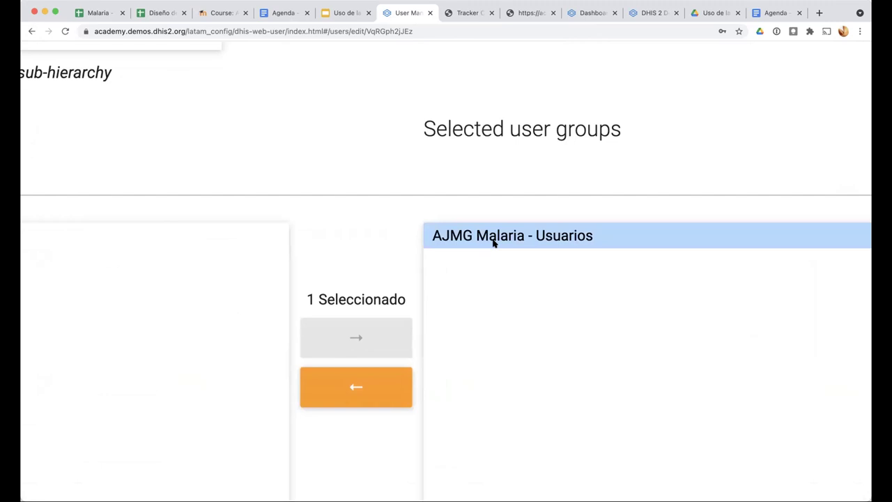
pyautogui.scroll(-5, 432, 237)
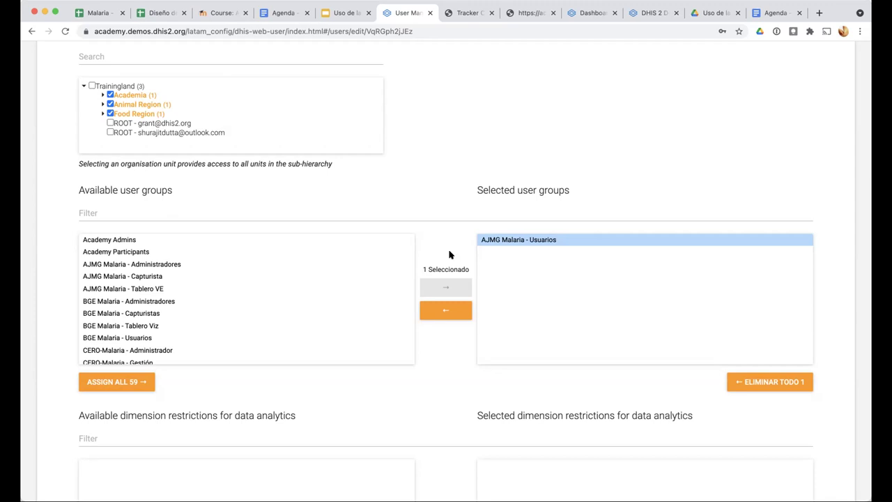
pyautogui.scroll(1, 448, 255)
pyautogui.scroll(5, 449, 255)
pyautogui.scroll(-6, 411, 254)
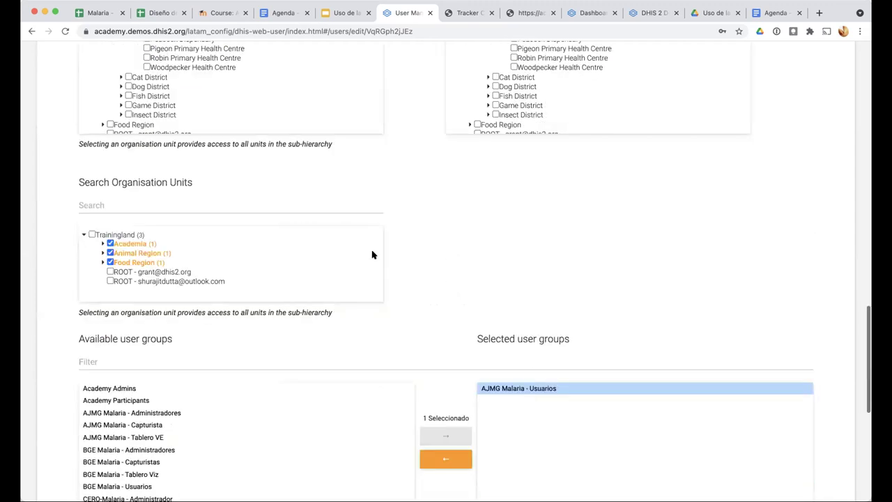
# Filter available user groups by 'AJM', checking AJMG Malaria - Capturista against the assigned AJMG Malaria - Usuarios
pyautogui.click(165, 210)
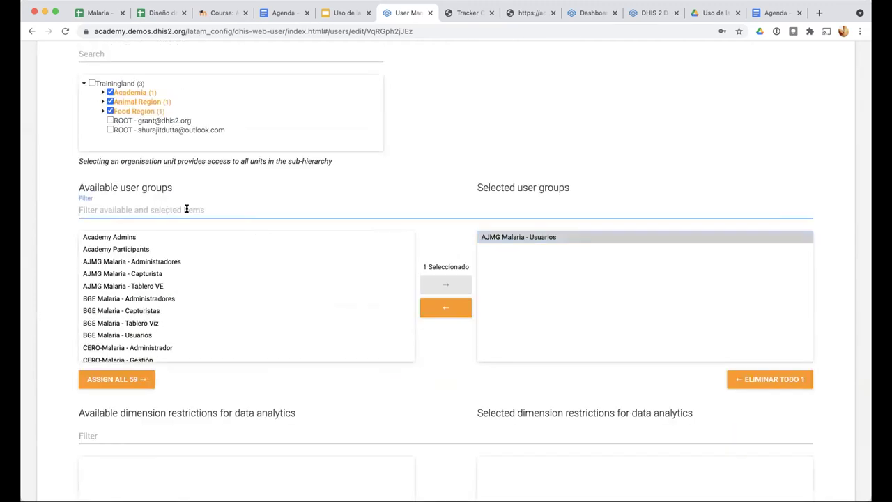
pyautogui.write('AJM')
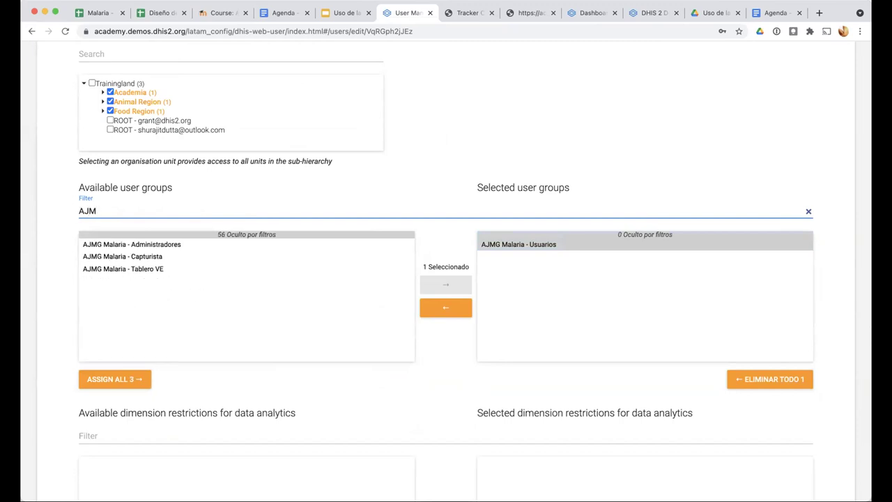
pyautogui.scroll(5, 143, 253)
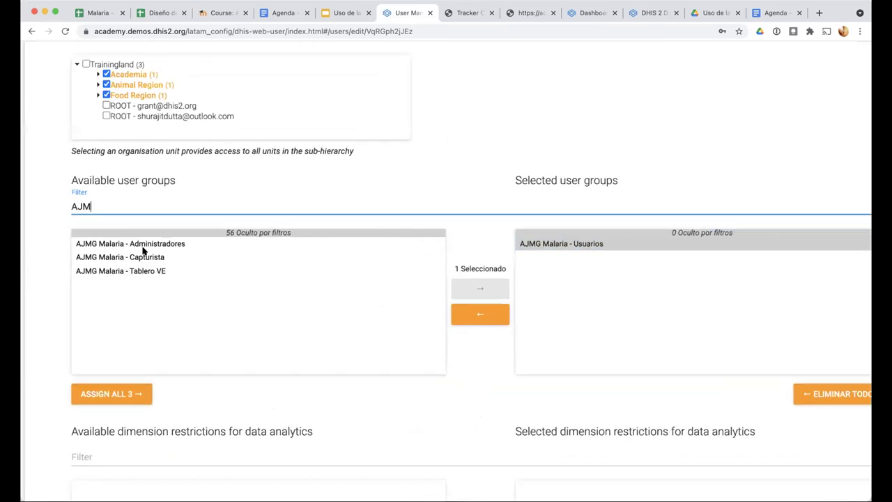
pyautogui.click(143, 264)
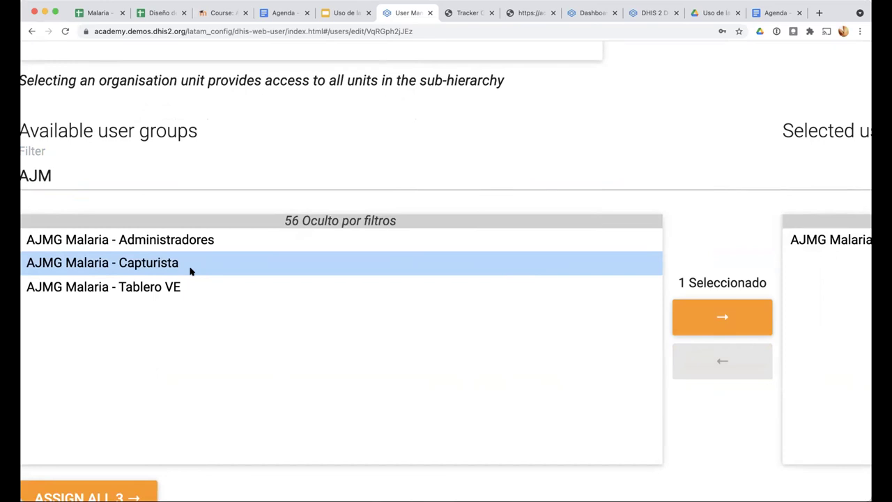
pyautogui.click(829, 240)
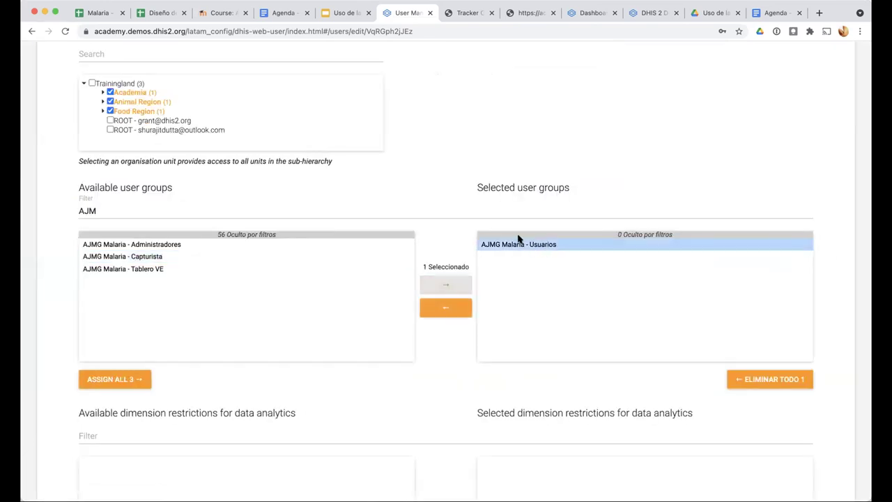
pyautogui.scroll(5, 518, 239)
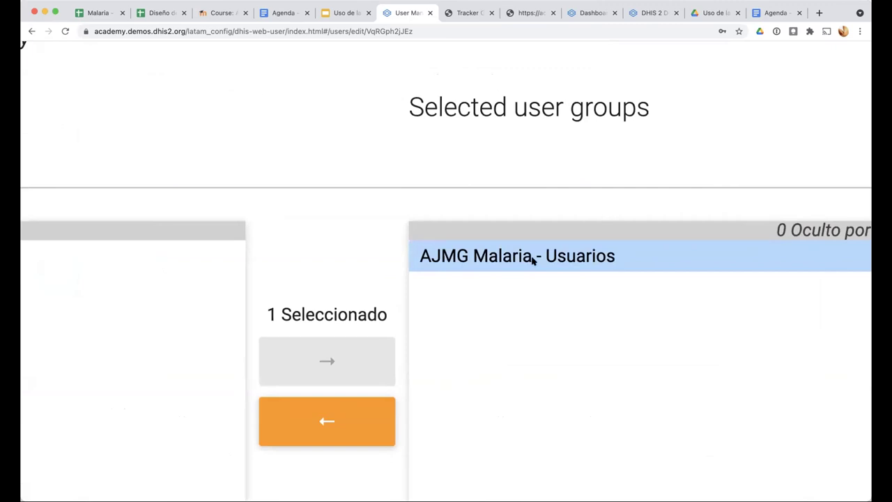
pyautogui.scroll(-5, 532, 259)
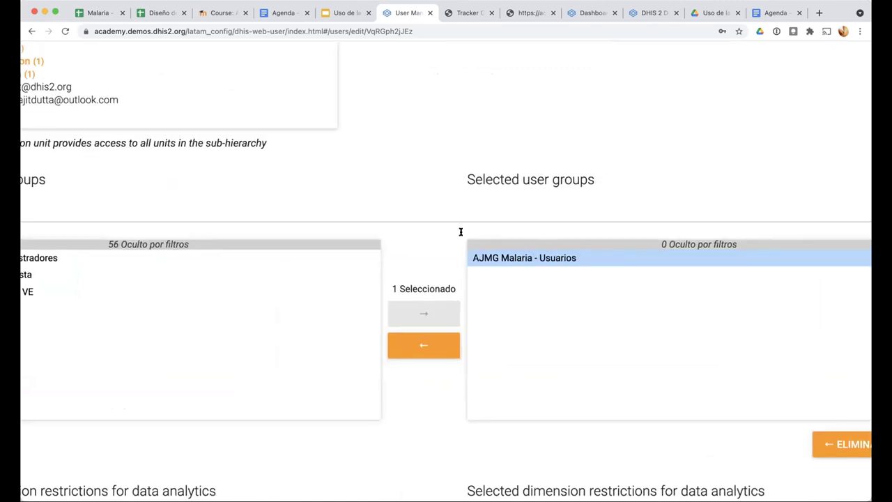
pyautogui.scroll(-5, 461, 232)
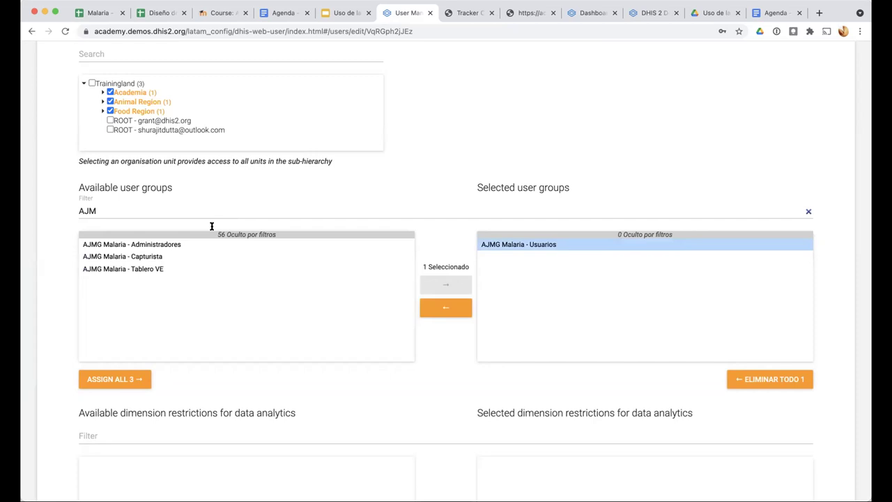
pyautogui.scroll(15, 212, 226)
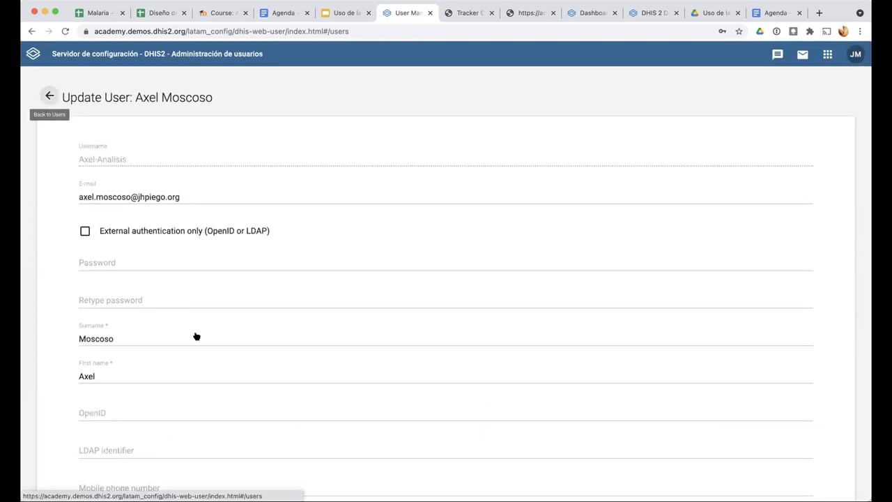
# Go back to the users list and open the user's Tablero account for editing
pyautogui.click(50, 96)
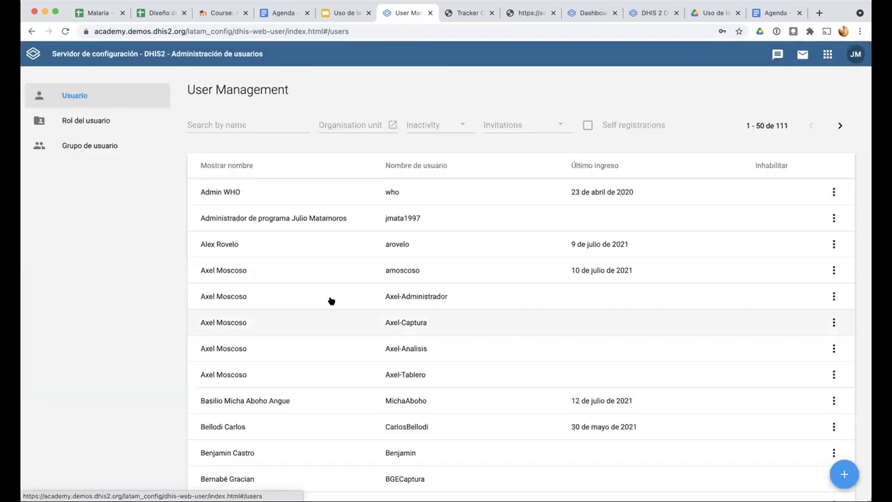
pyautogui.click(457, 374)
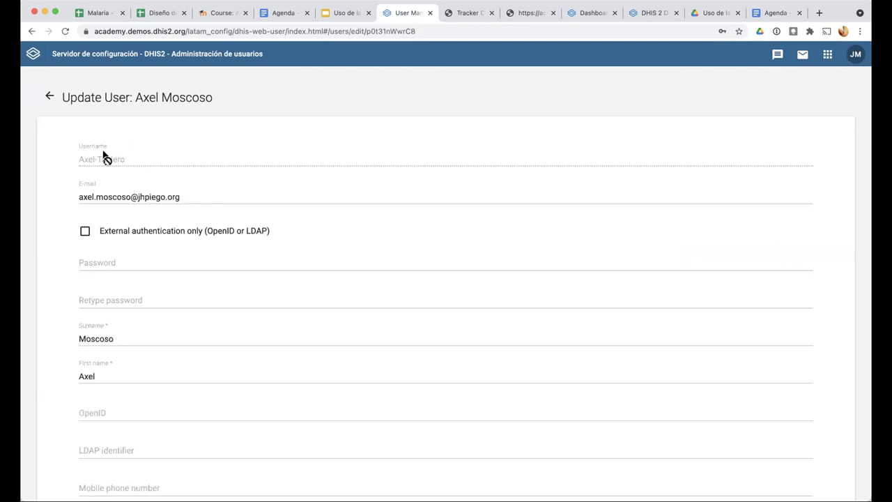
pyautogui.scroll(5, 102, 153)
pyautogui.scroll(1, 103, 153)
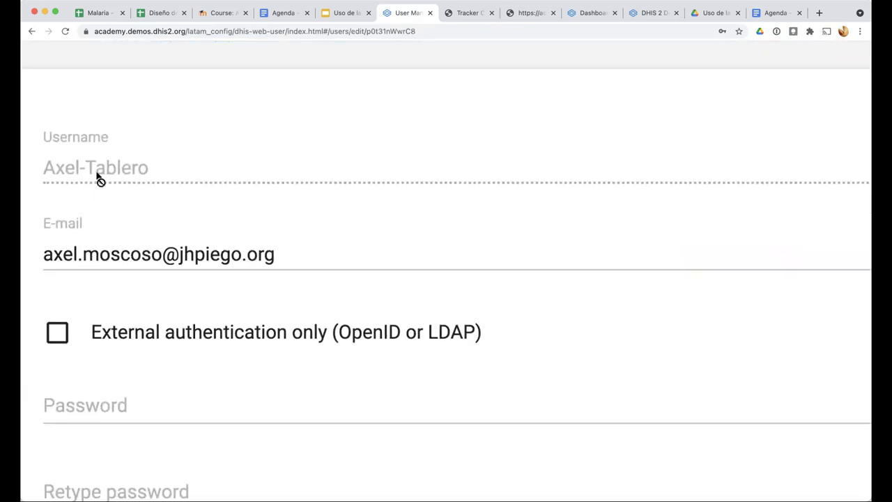
pyautogui.scroll(-5, 269, 179)
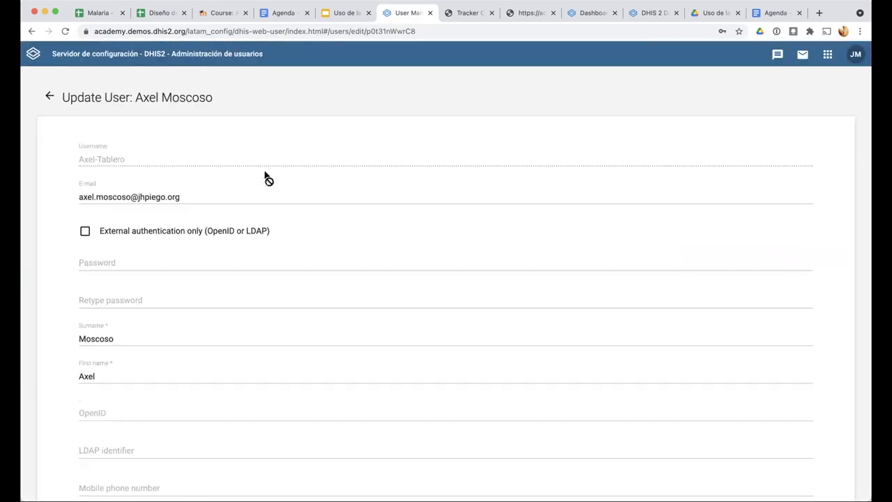
pyautogui.scroll(-10, 268, 179)
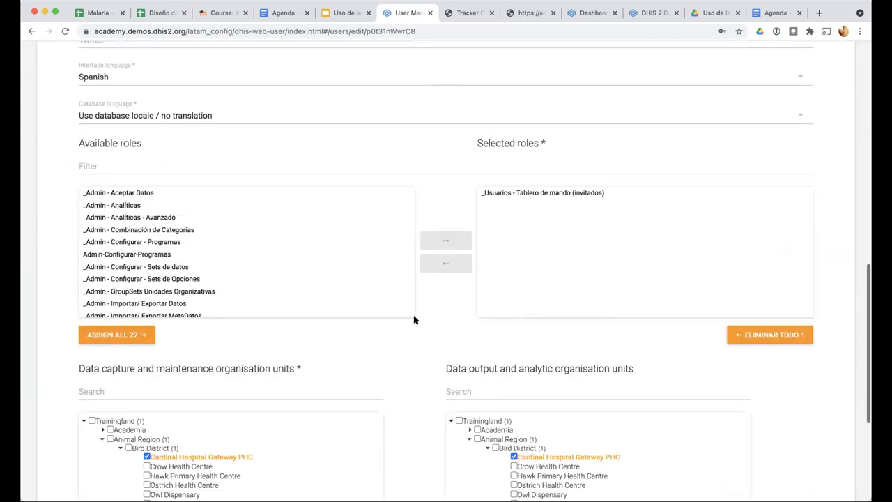
pyautogui.scroll(-2, 414, 320)
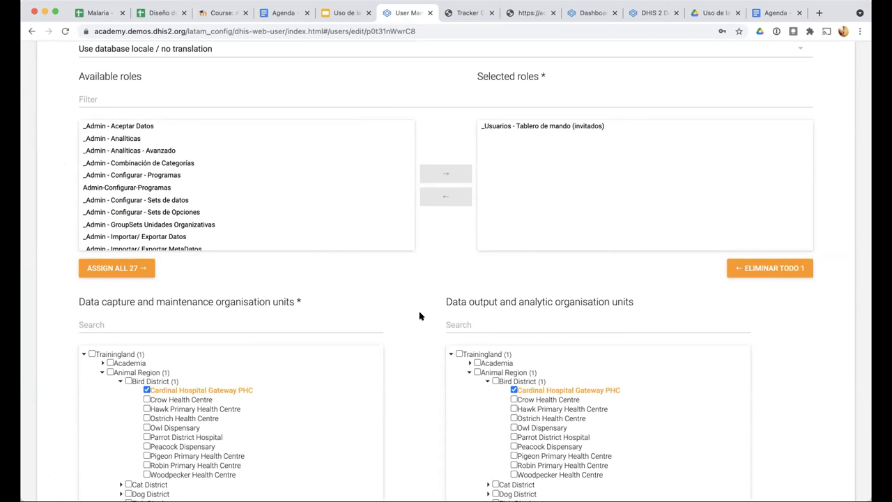
pyautogui.scroll(-5, 420, 316)
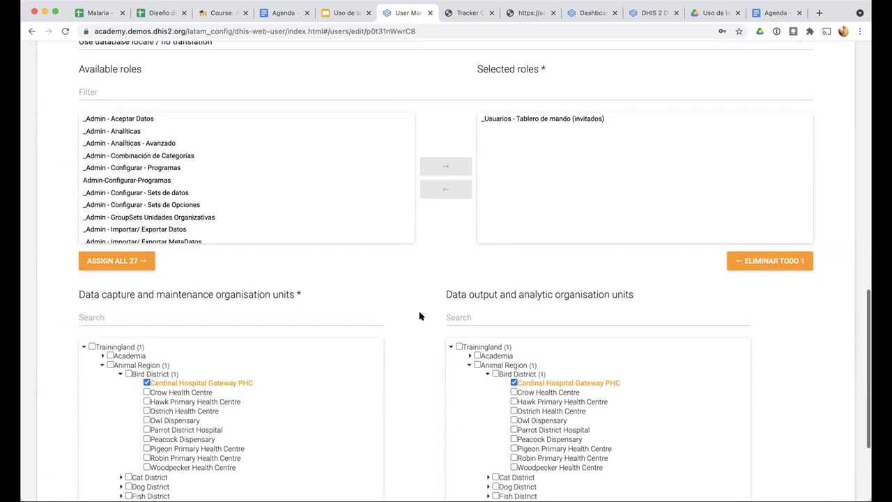
pyautogui.scroll(6, 420, 314)
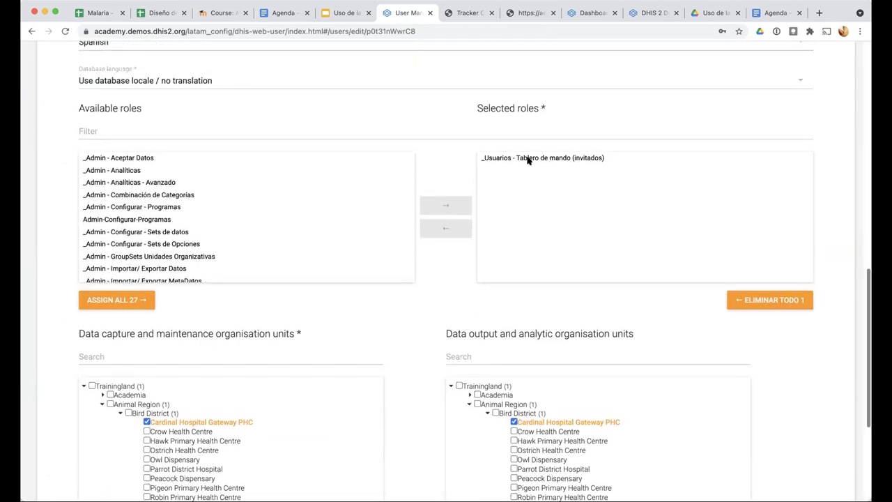
# Check its _Usuarios - Tablero de mando (invitados) role and Cardinal Hospital Gateway PHC organisation unit
pyautogui.click(530, 158)
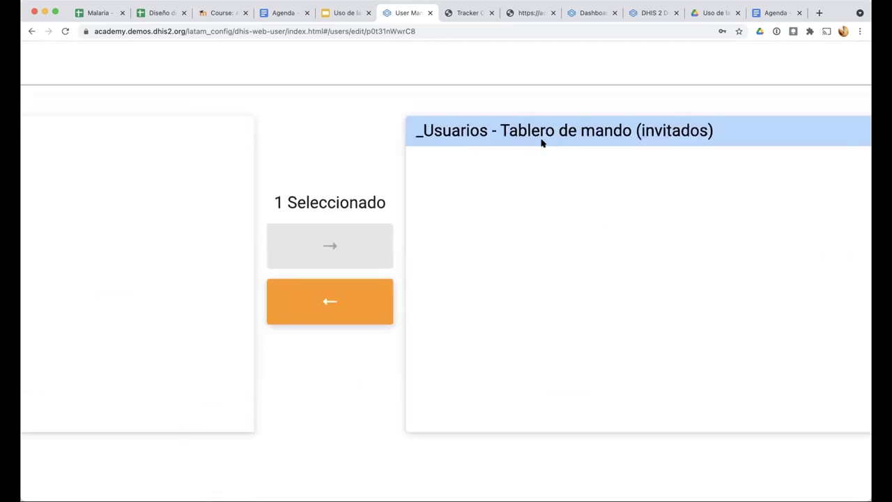
pyautogui.scroll(-3, 542, 142)
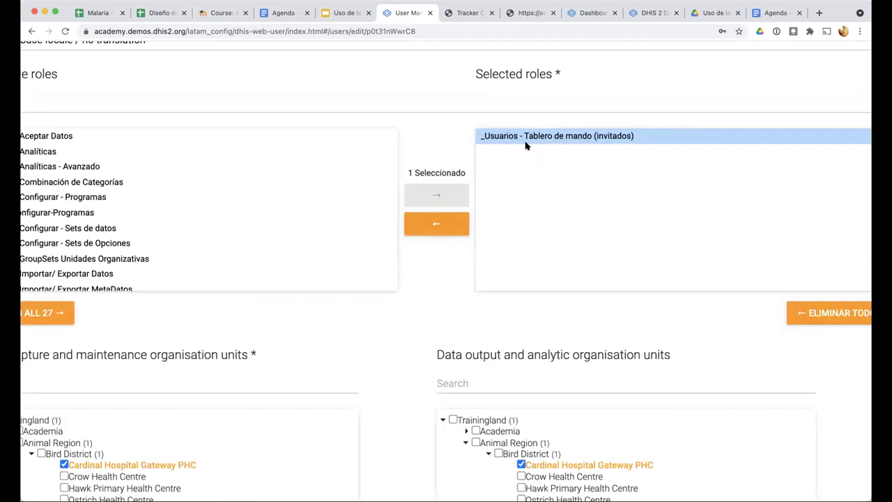
pyautogui.scroll(-5, 424, 298)
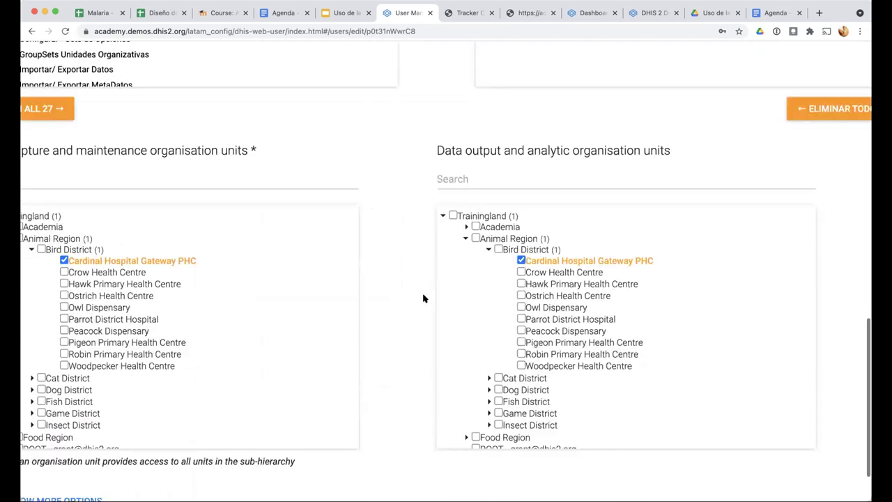
# Reveal the extra user options and check the assigned AJMG Malaria - Tablero VE user group
pyautogui.click(44, 430)
pyautogui.scroll(-10, 458, 331)
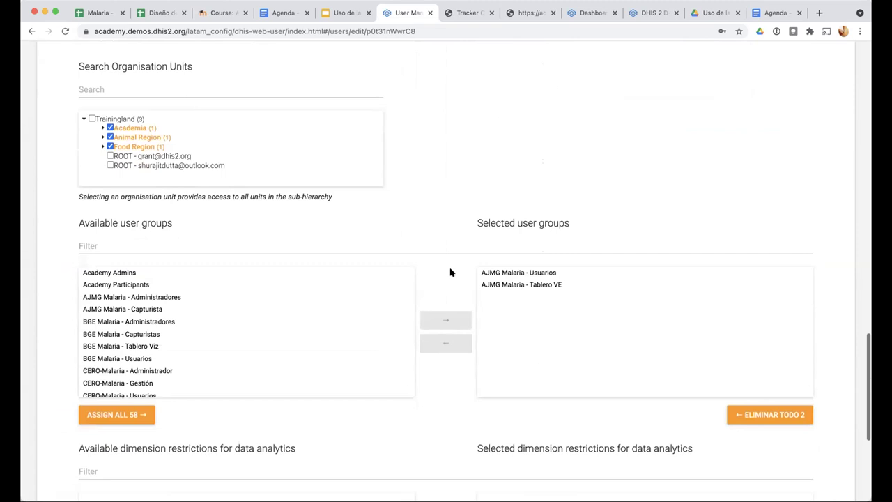
pyautogui.keyDown('ctrl'); pyautogui.scroll(5, 507, 275); pyautogui.keyUp('ctrl')
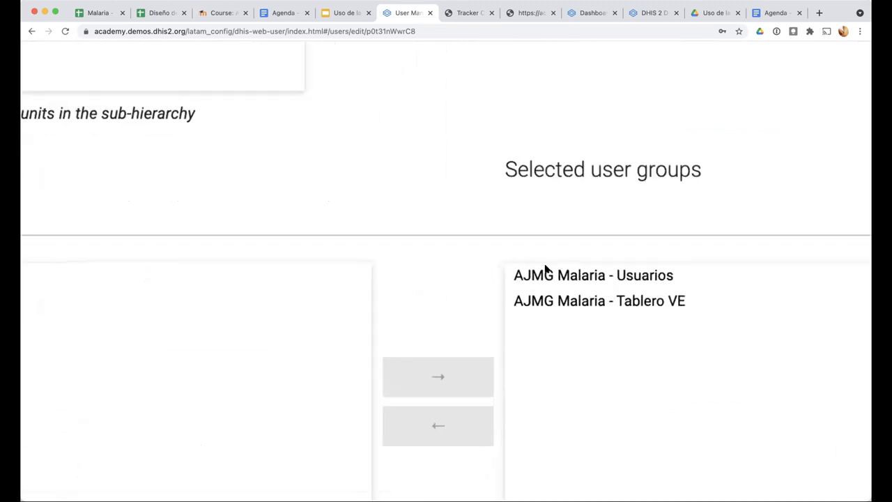
pyautogui.scroll(-2, 548, 265)
pyautogui.click(546, 267)
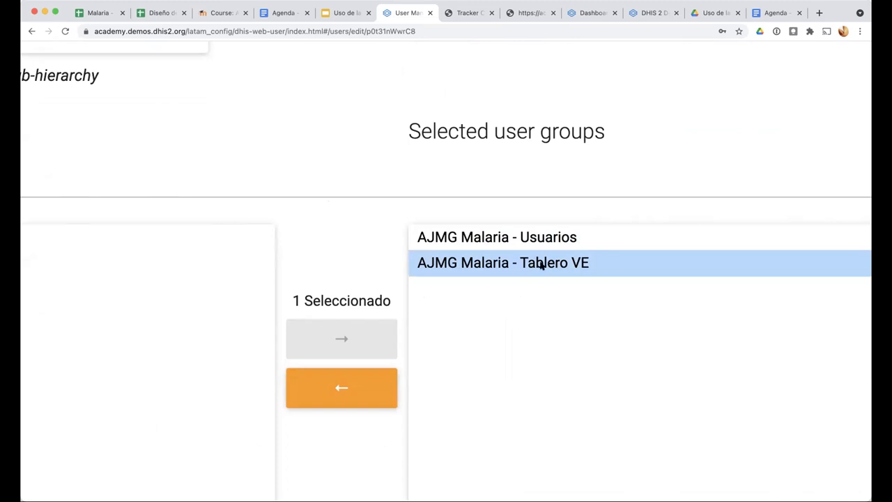
# Cancel the user account edits and switch to the Tracker Capture malaria registration form
pyautogui.scroll(-5, 513, 265)
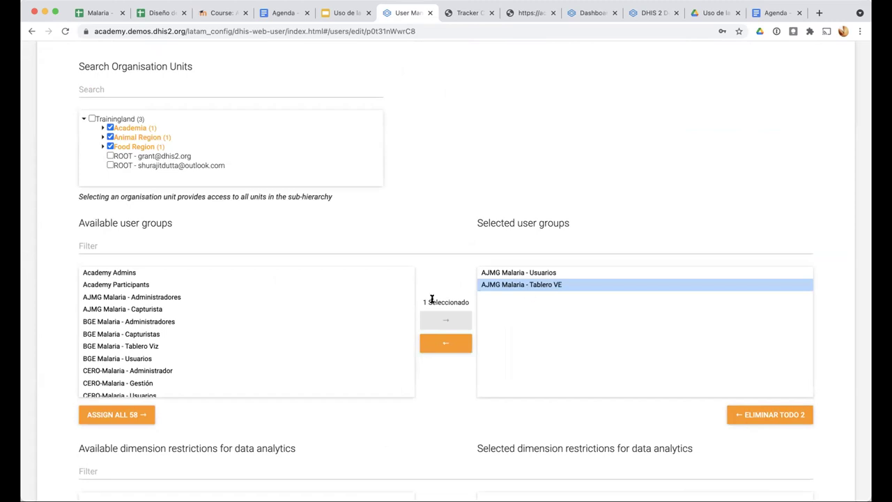
pyautogui.scroll(-4, 432, 406)
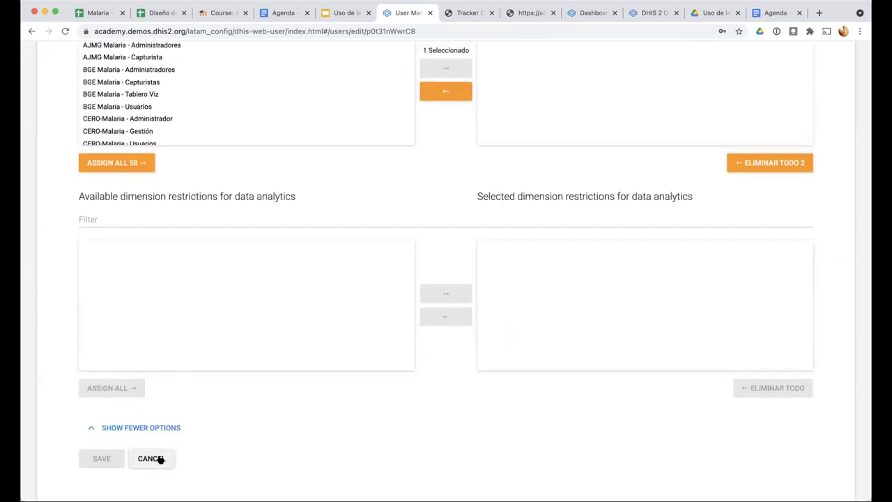
pyautogui.click(160, 459)
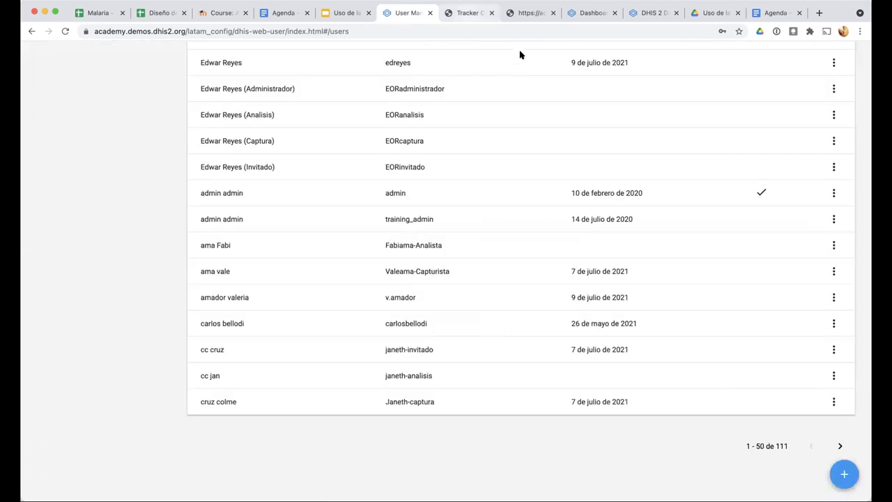
pyautogui.click(463, 12)
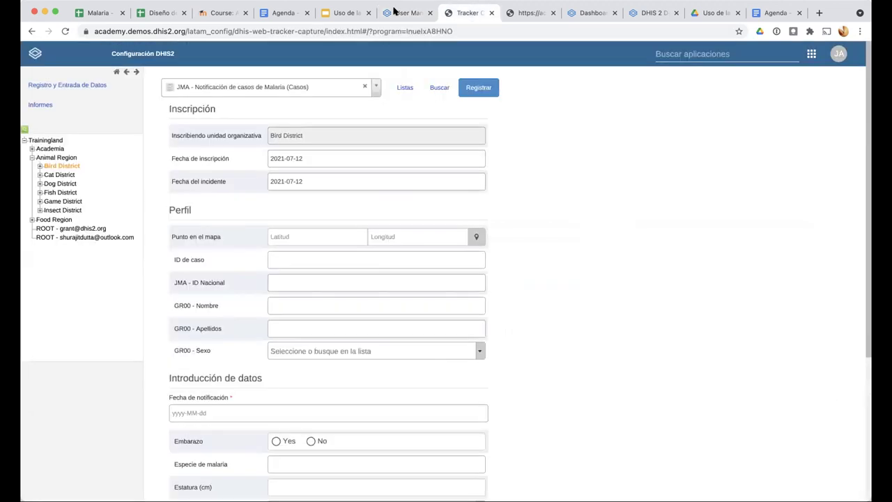
# Look over the Día 1–5 course agenda and glance at the Tracker Capture form
pyautogui.click(284, 12)
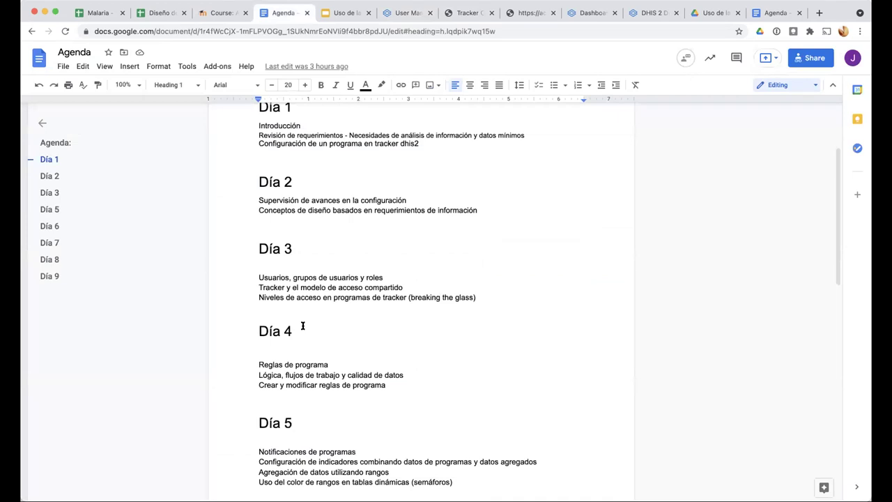
pyautogui.scroll(-3, 303, 326)
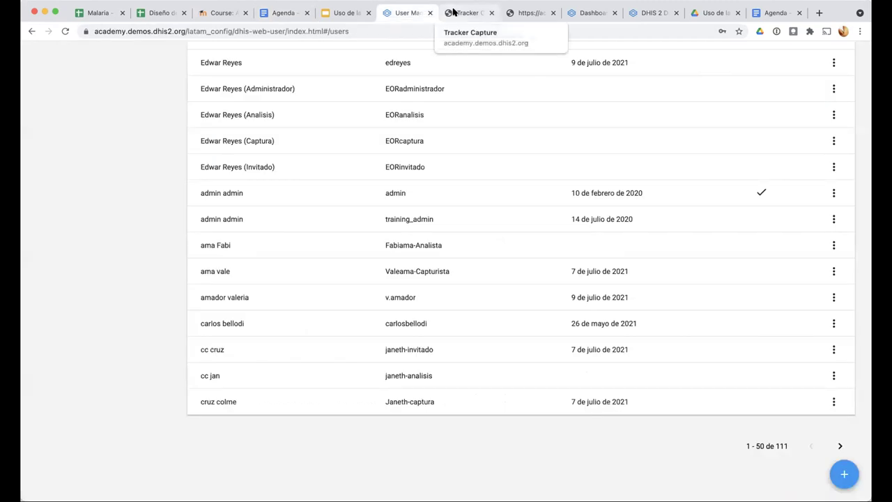
pyautogui.click(453, 12)
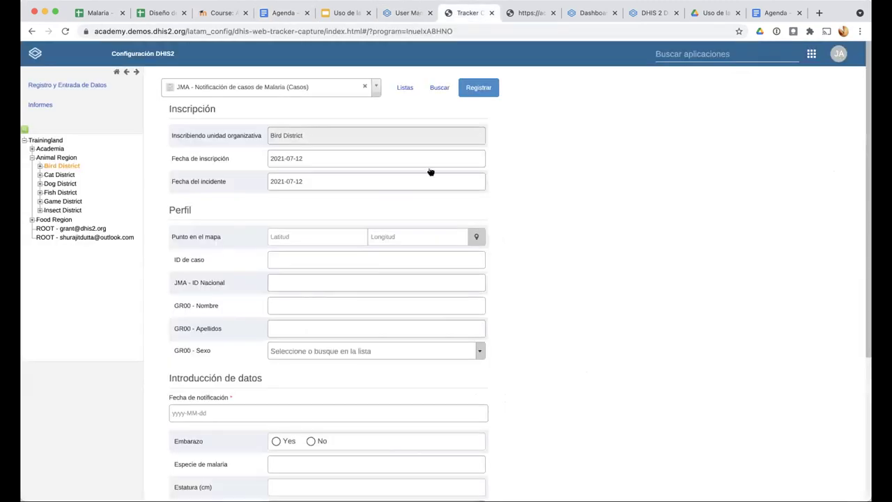
# Return to the DHIS2 user accounts list and scroll it back to the top
pyautogui.hotkey('ctrl', 'shift', 'Tab')
pyautogui.scroll(3, 430, 172)
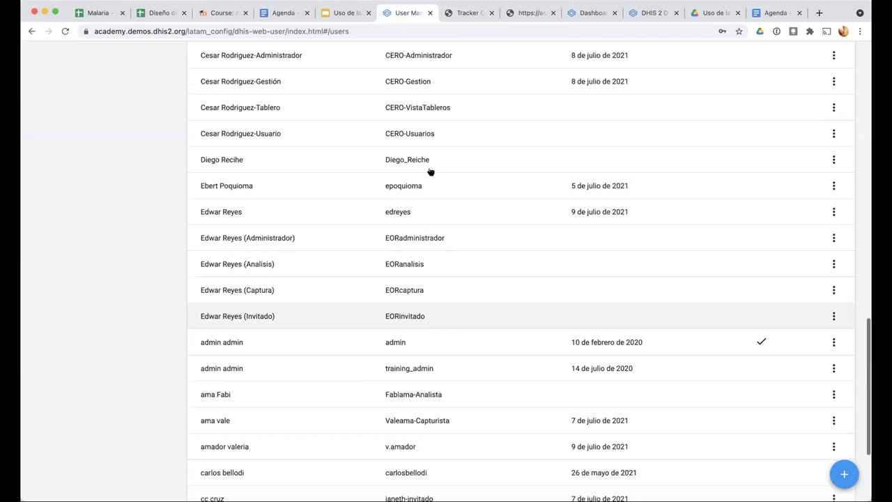
pyautogui.scroll(6, 430, 171)
pyautogui.scroll(4, 629, 65)
pyautogui.scroll(6, 782, 64)
# Leave user management by launching Mantenimiento from the DHIS2 apps list
pyautogui.click(827, 53)
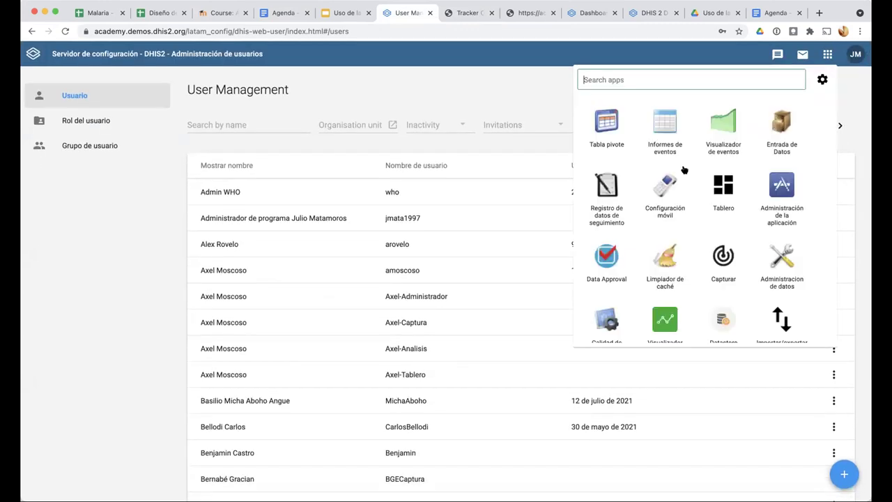
pyautogui.scroll(-1, 682, 185)
pyautogui.scroll(-1, 680, 200)
pyautogui.click(665, 285)
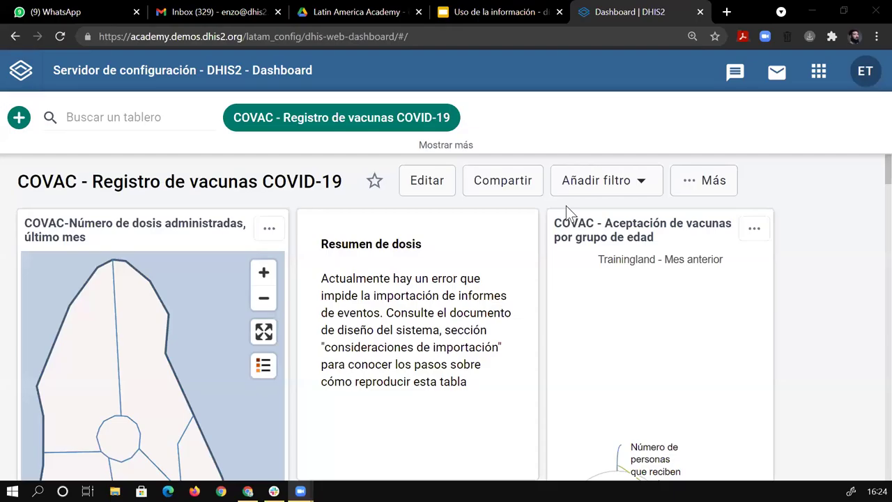
# Launch the Registro de datos de seguimiento (Tracker Capture) app from the apps list
pyautogui.click(627, 341)
pyautogui.scroll(-5, 617, 409)
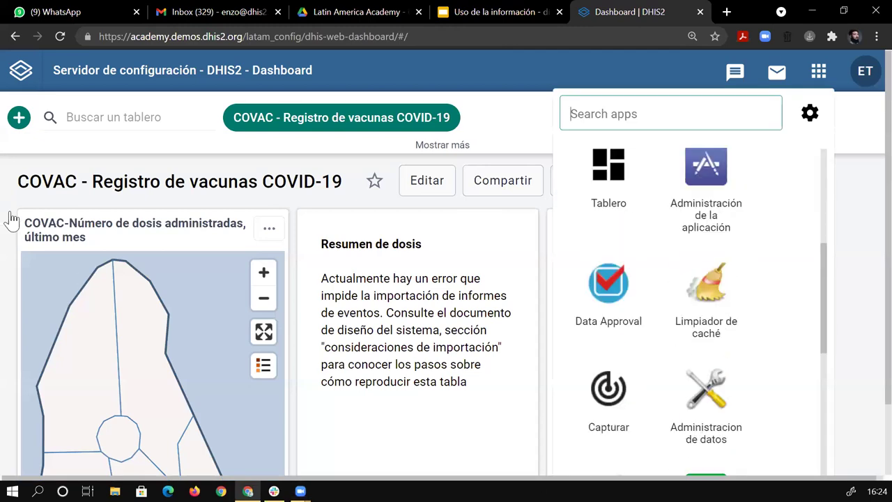
pyautogui.scroll(3, 609, 306)
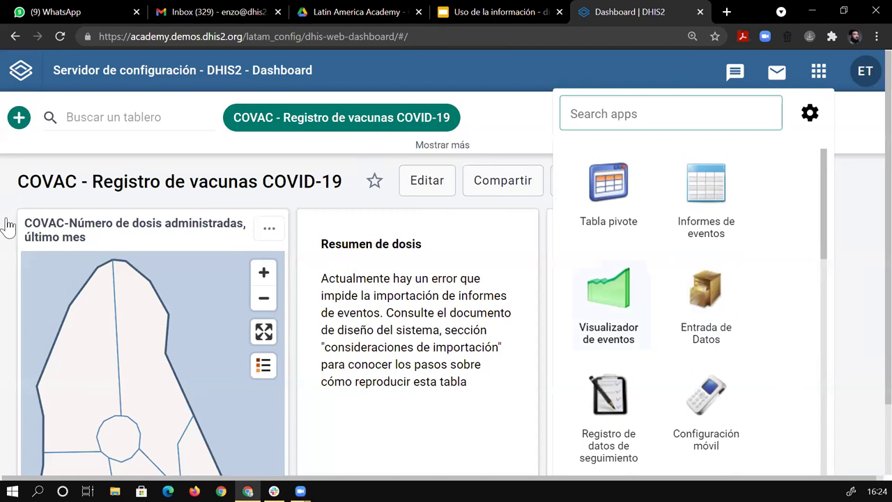
pyautogui.click(608, 418)
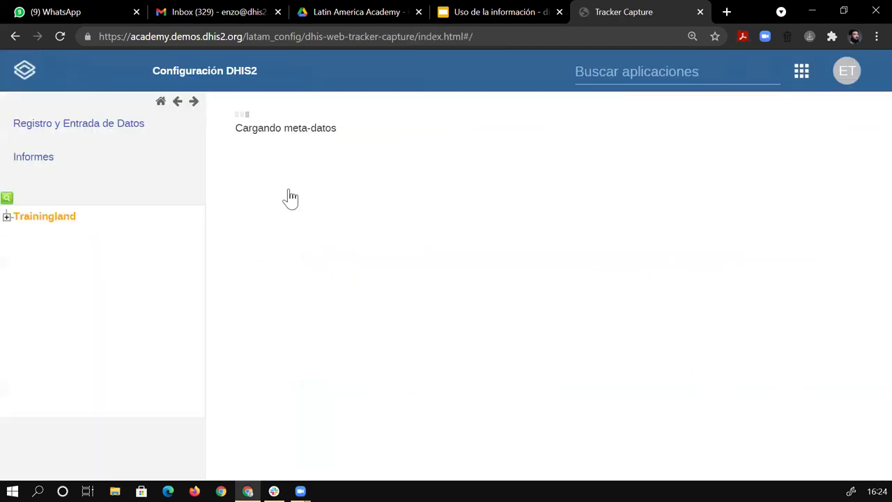
# Select the first Bird District health facility under Trainingland > Animal Region
pyautogui.click(19, 230)
pyautogui.click(19, 246)
pyautogui.click(32, 260)
pyautogui.click(60, 277)
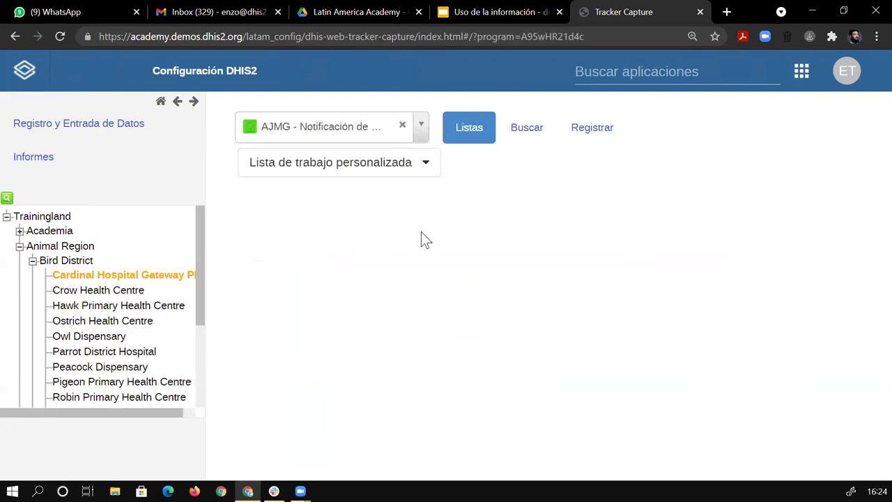
# Choose the malaria program and register the case with birth date 2015-07-10
pyautogui.click(421, 124)
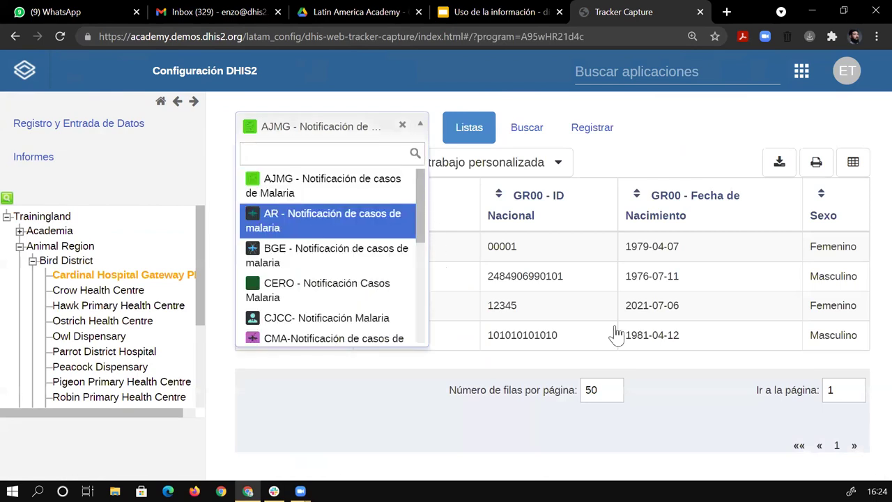
pyautogui.scroll(-1, 390, 223)
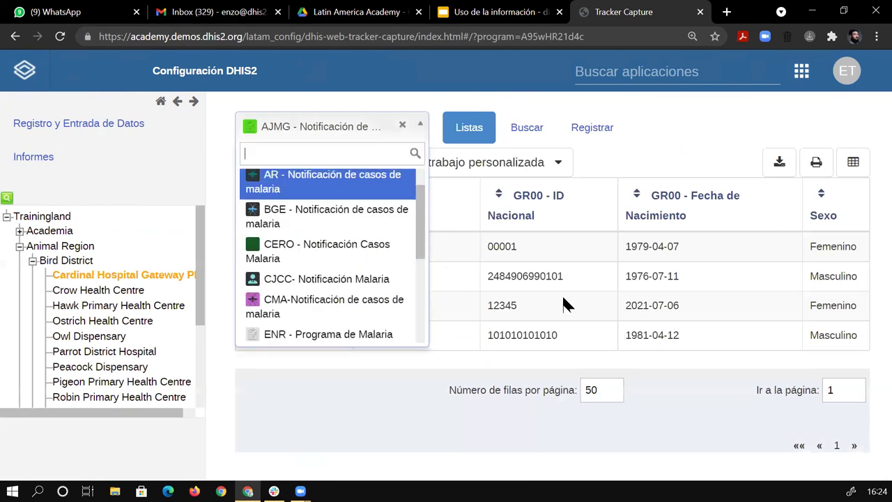
pyautogui.press('Return')
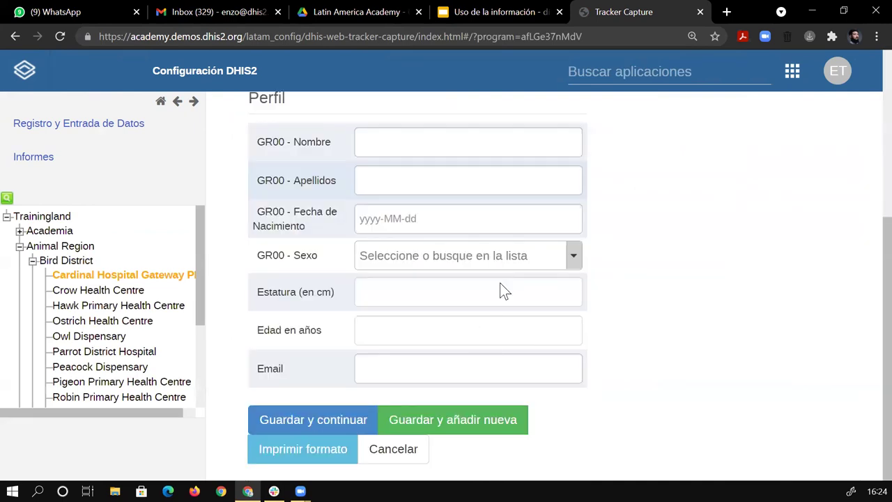
pyautogui.click(473, 218)
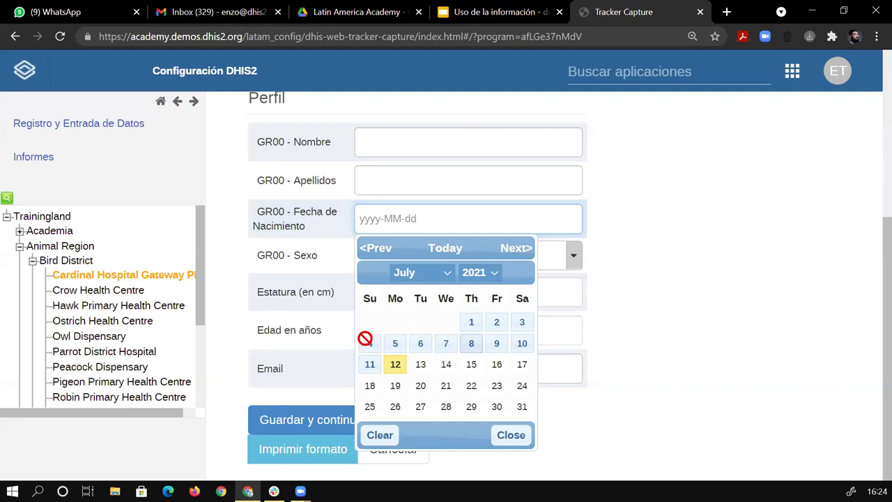
pyautogui.click(307, 427)
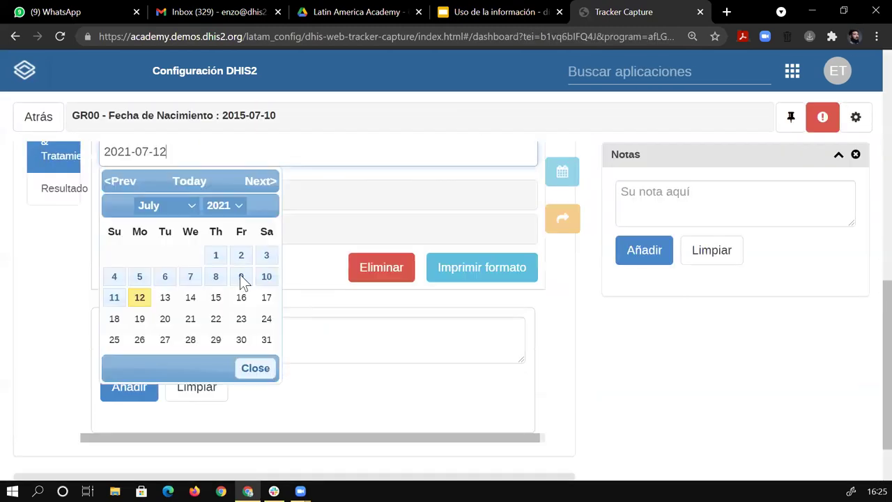
# Date the Test & Tratamiento event 2021-07-01 and set the test type to RDT
pyautogui.click(215, 253)
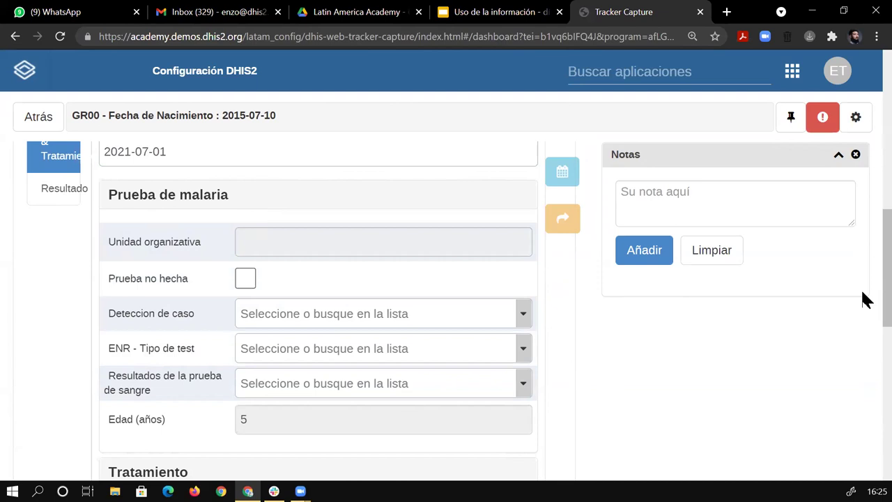
pyautogui.scroll(-2, 514, 299)
pyautogui.click(327, 279)
pyautogui.click(326, 275)
pyautogui.click(319, 244)
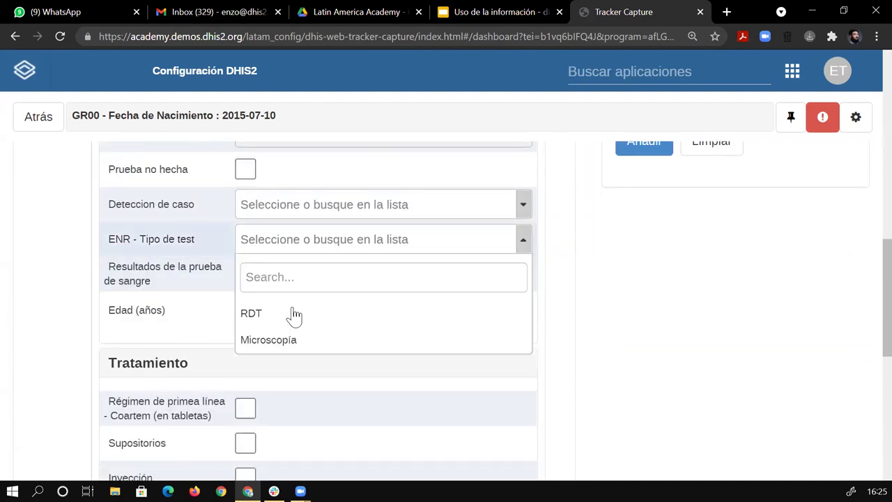
pyautogui.click(293, 314)
pyautogui.click(335, 283)
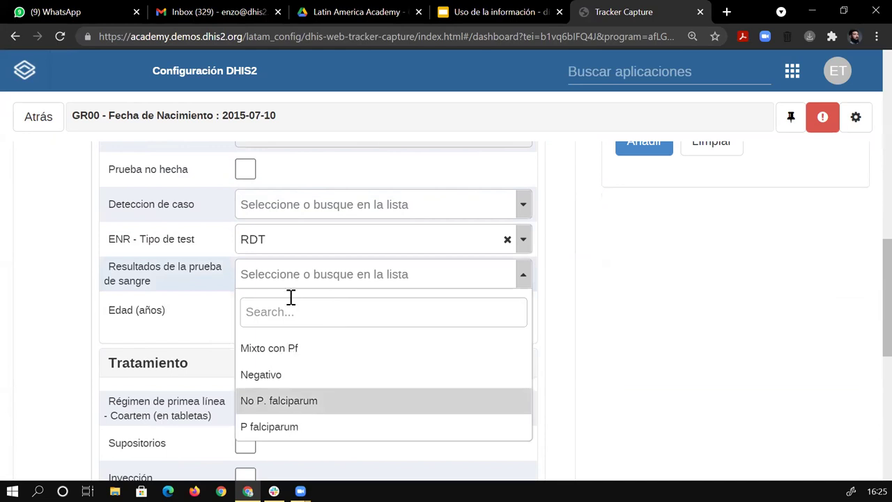
pyautogui.click(568, 269)
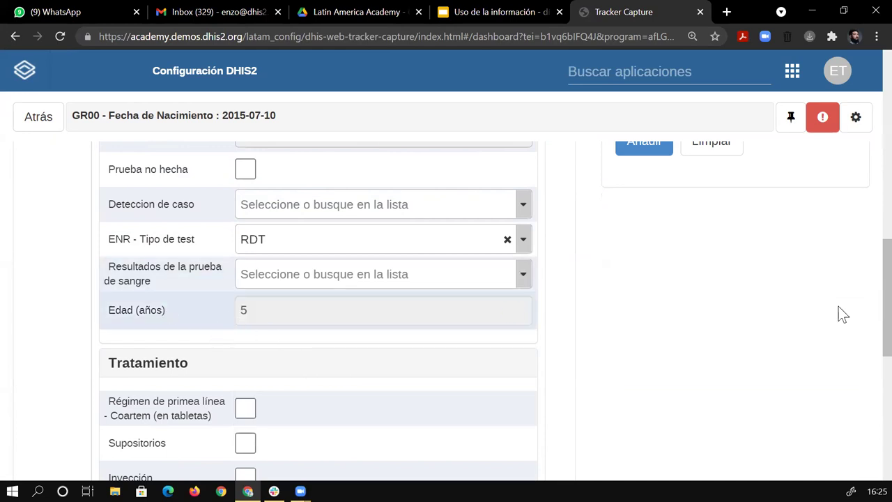
# Scroll through the Test & Tratamiento form to review the entered values
pyautogui.scroll(2, 862, 285)
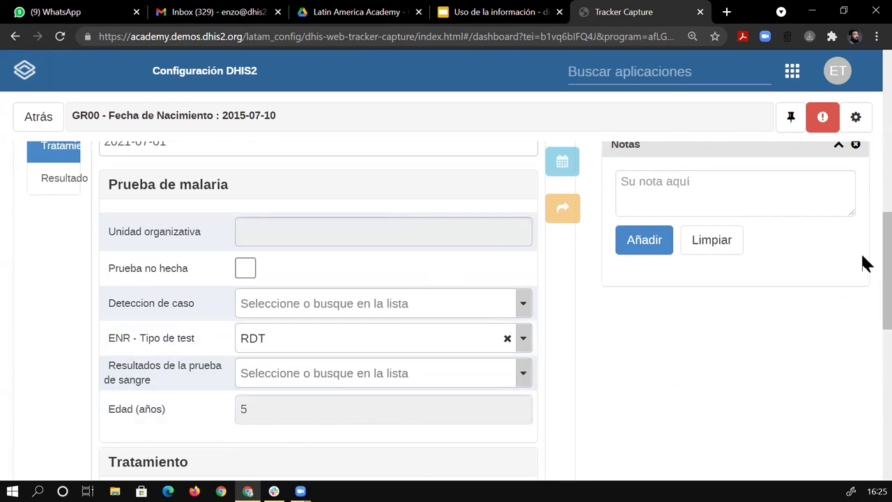
pyautogui.scroll(-3, 863, 309)
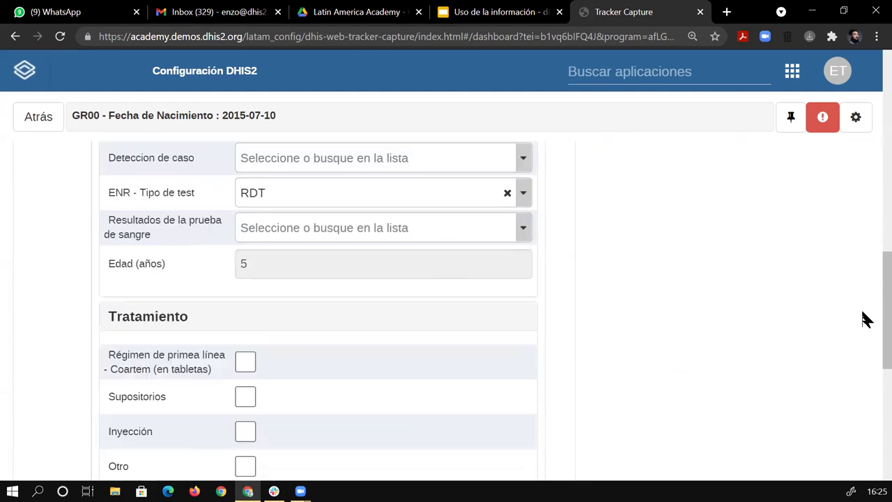
pyautogui.scroll(-1, 109, 342)
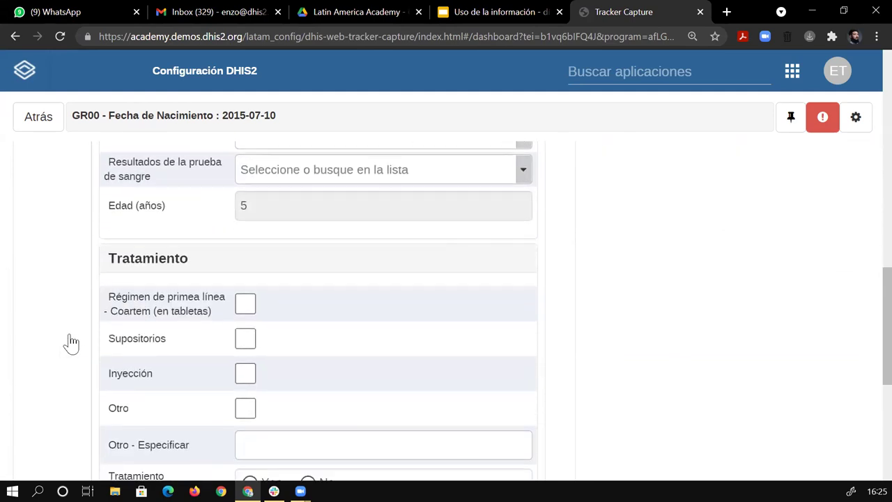
pyautogui.scroll(-1, 597, 283)
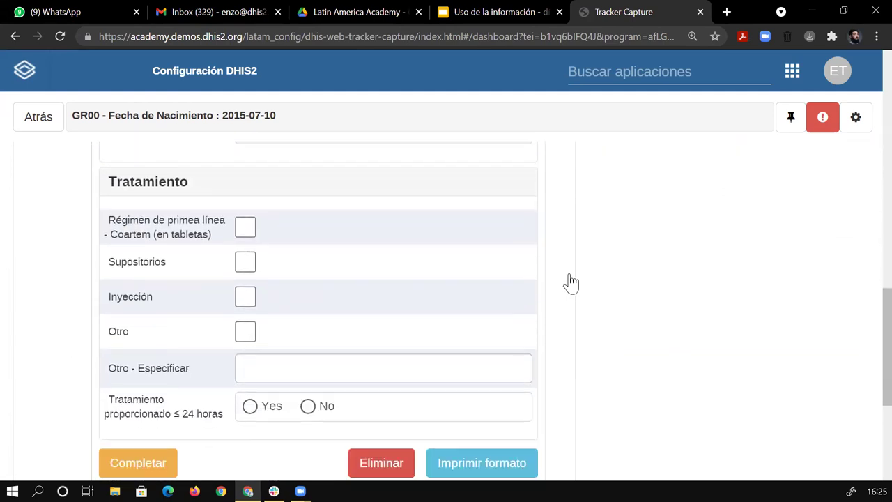
pyautogui.scroll(3, 614, 301)
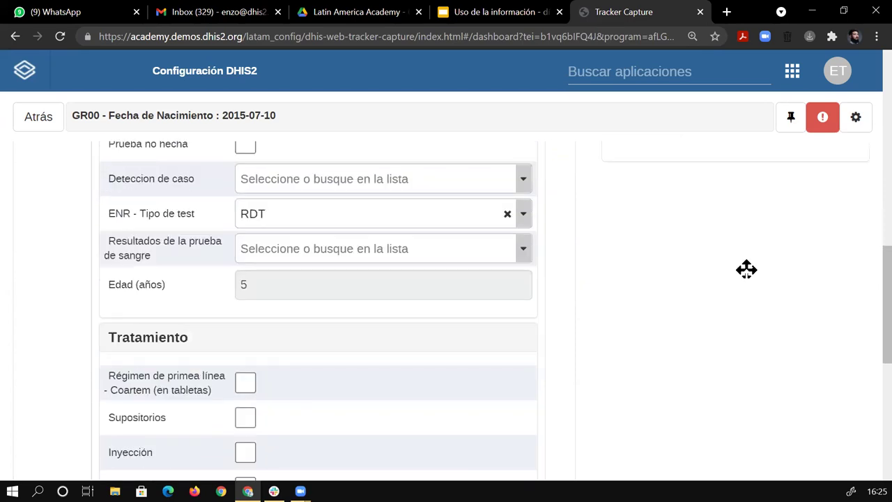
pyautogui.scroll(3, 866, 271)
pyautogui.scroll(1, 258, 202)
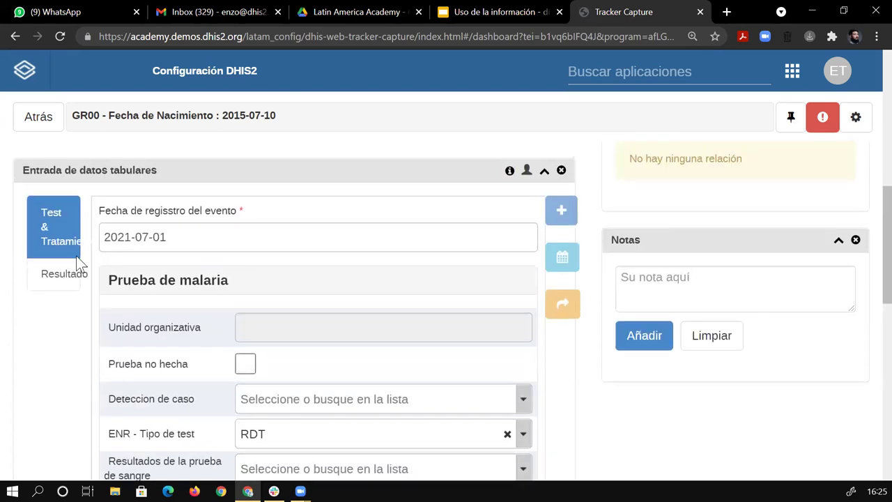
# Choose Mixto con Pf as the blood test result and check the Resultado stage
pyautogui.click(64, 273)
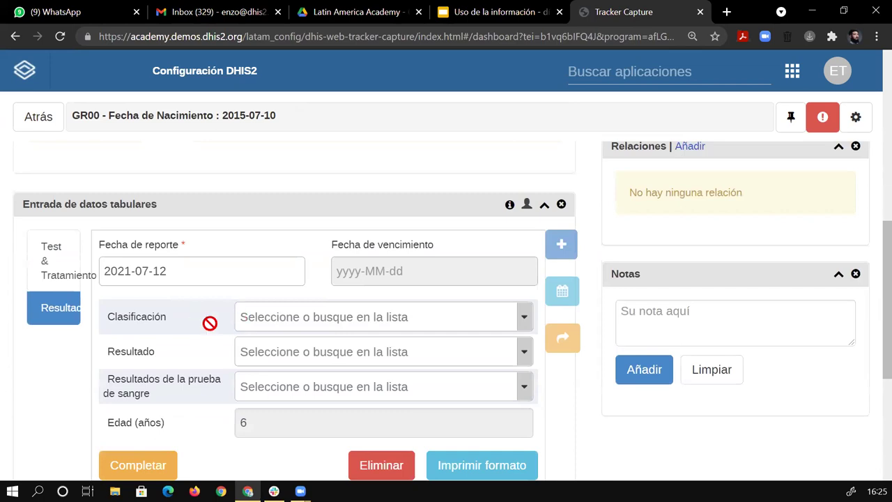
pyautogui.scroll(-1, 203, 345)
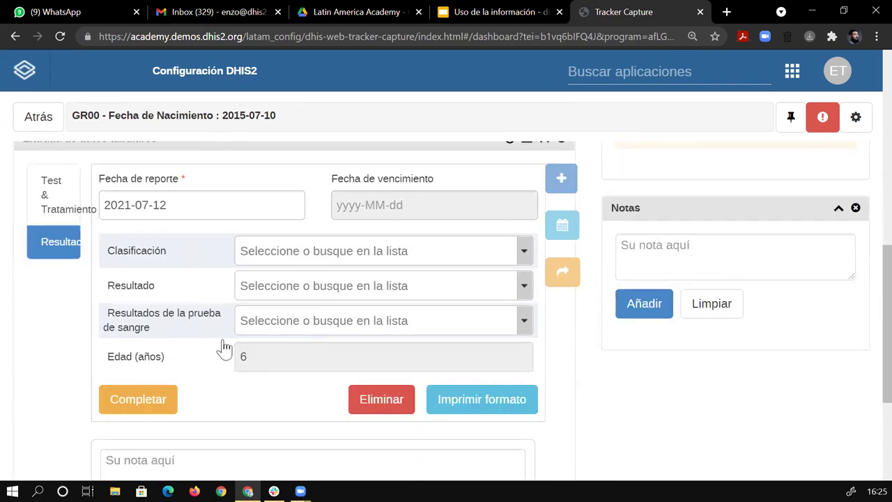
pyautogui.scroll(-1, 50, 235)
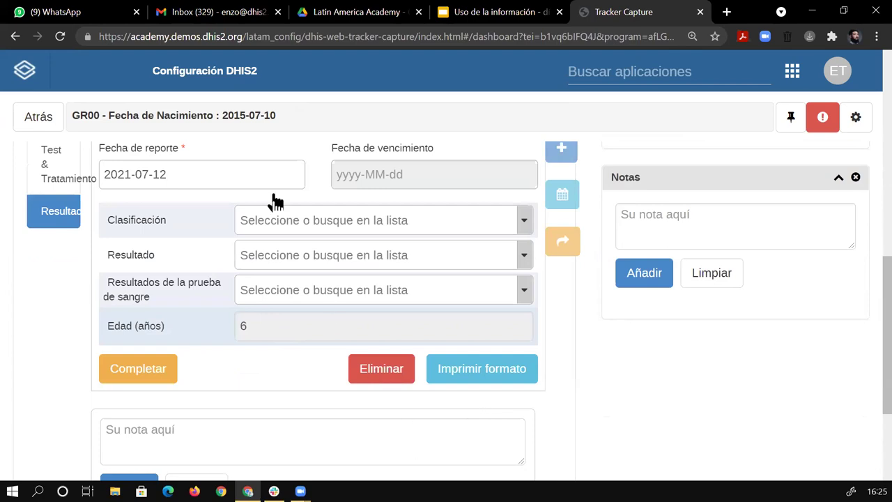
pyautogui.scroll(1, 550, 279)
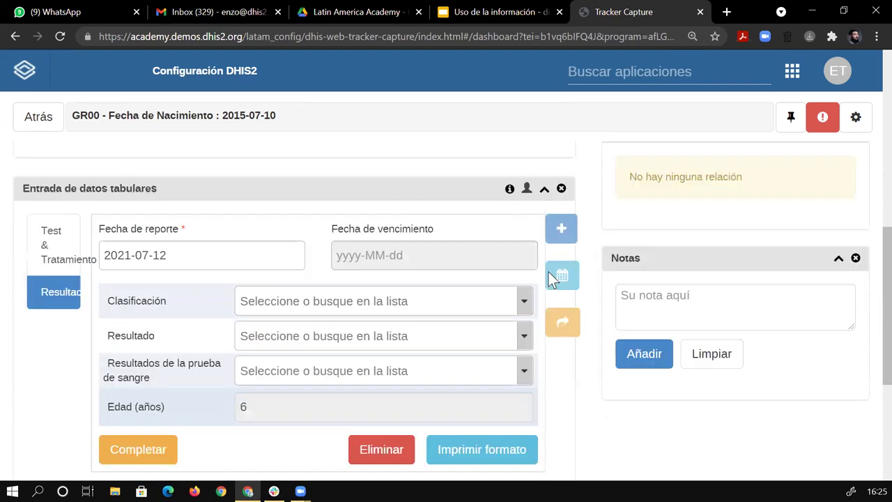
pyautogui.scroll(-5, 274, 470)
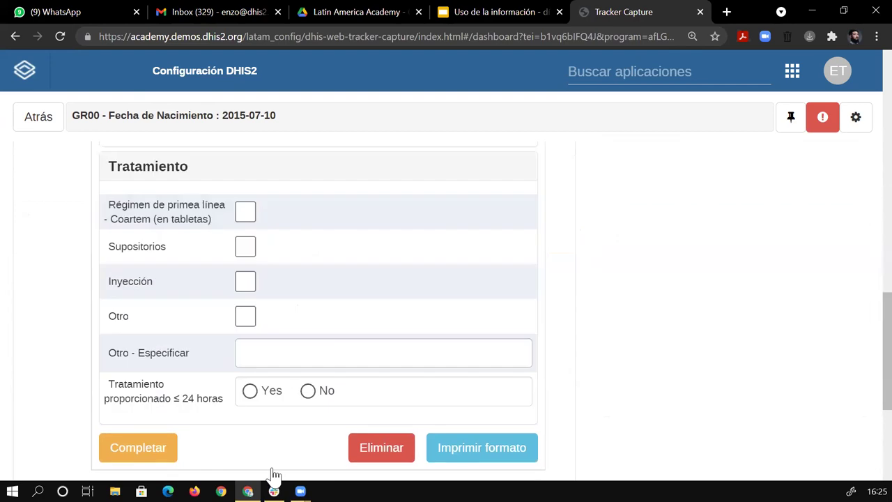
pyautogui.scroll(5, 34, 248)
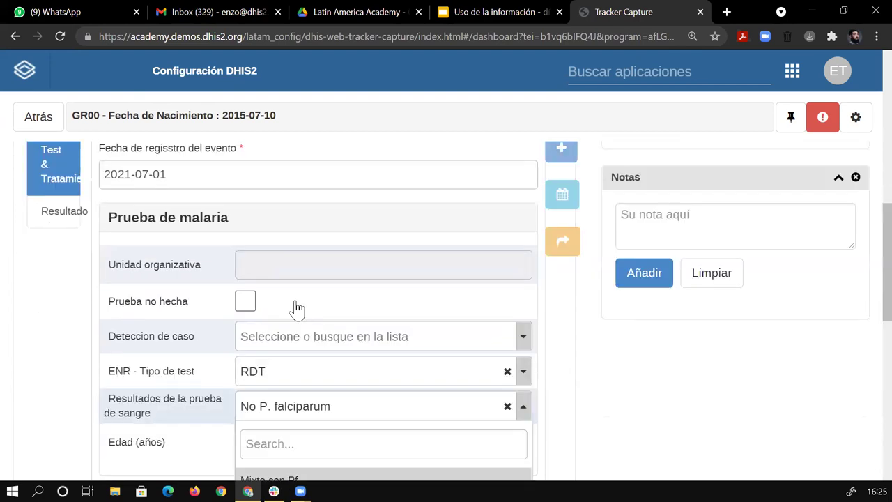
pyautogui.press('Return')
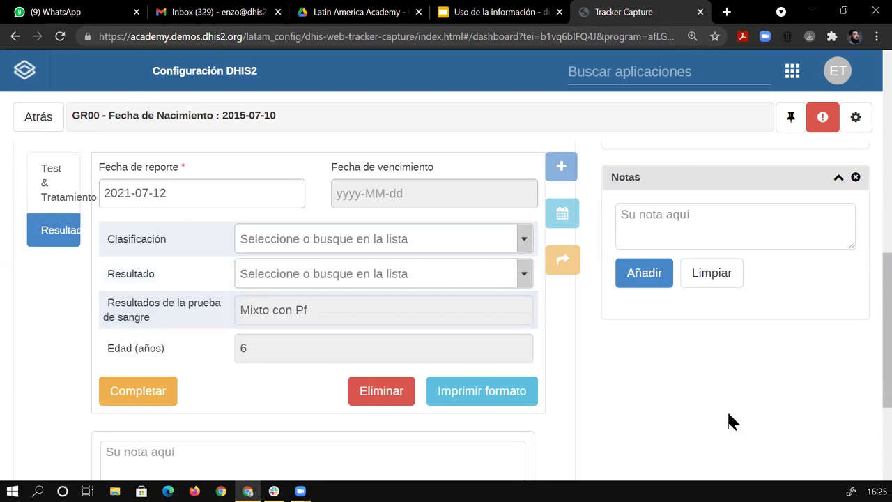
# Change the profile's Sexo to Femenino and save the profile
pyautogui.scroll(5, 156, 396)
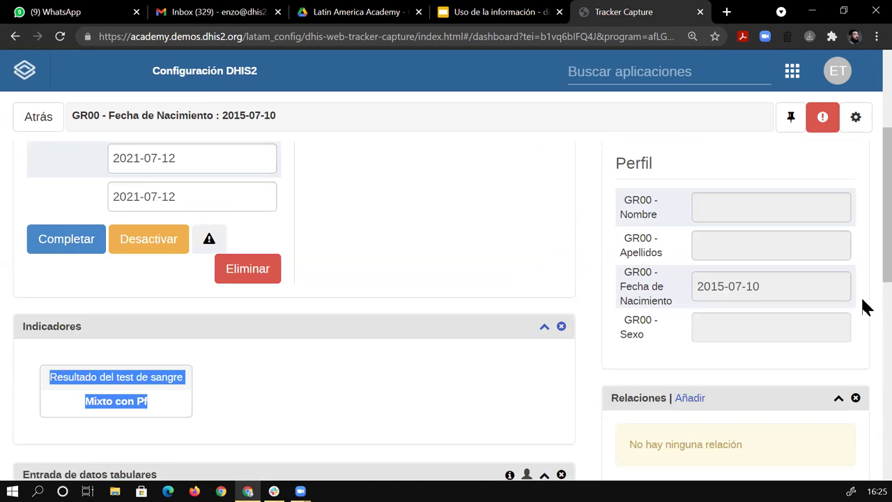
pyautogui.scroll(-3, 864, 324)
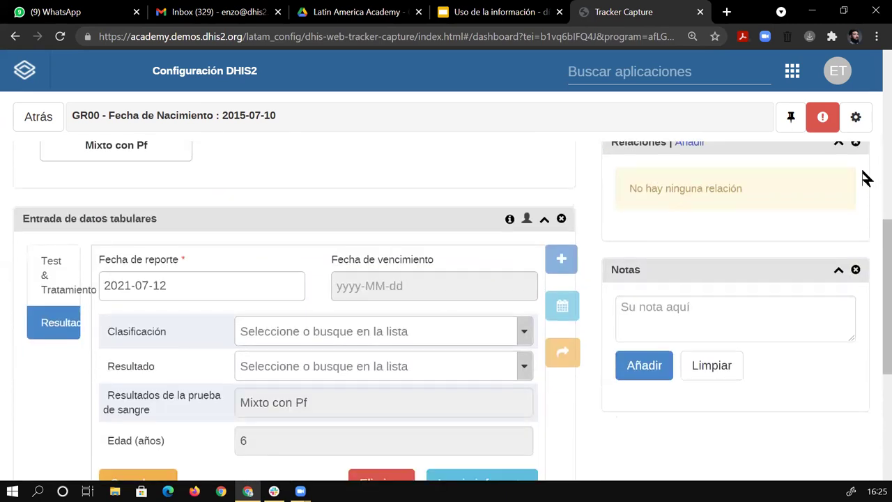
pyautogui.scroll(4, 865, 209)
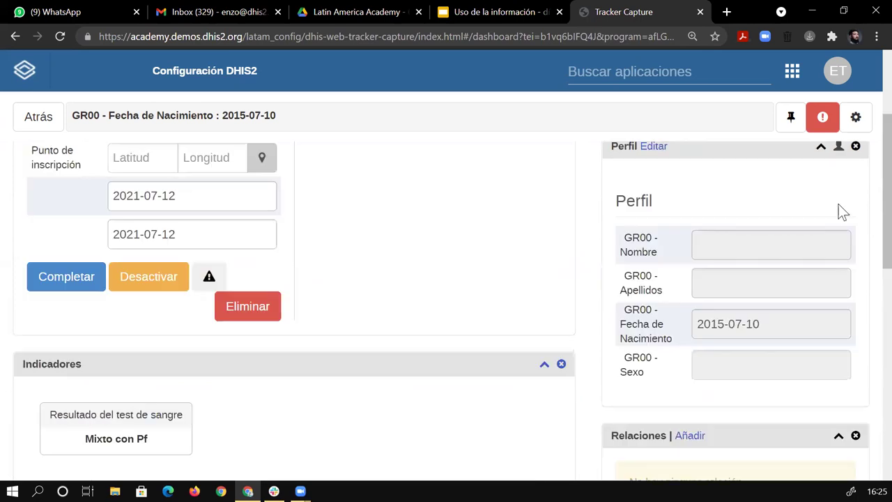
pyautogui.scroll(-1, 841, 250)
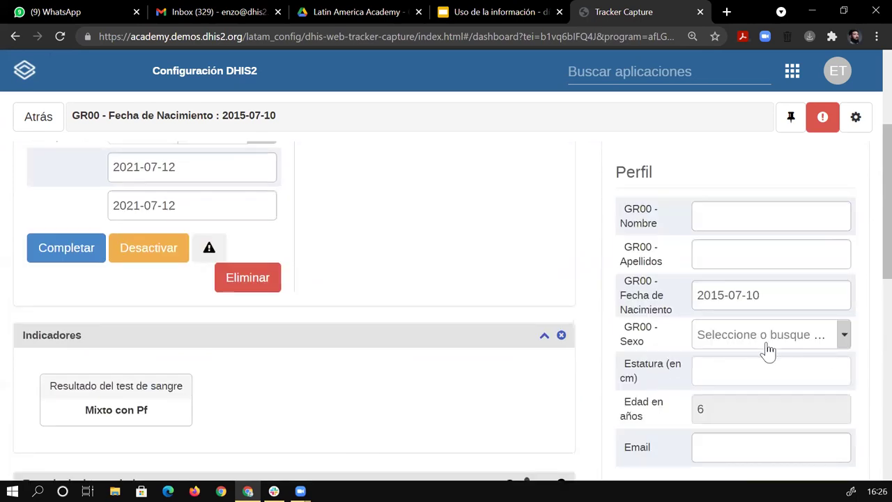
pyautogui.scroll(-1, 763, 352)
pyautogui.press('Down')
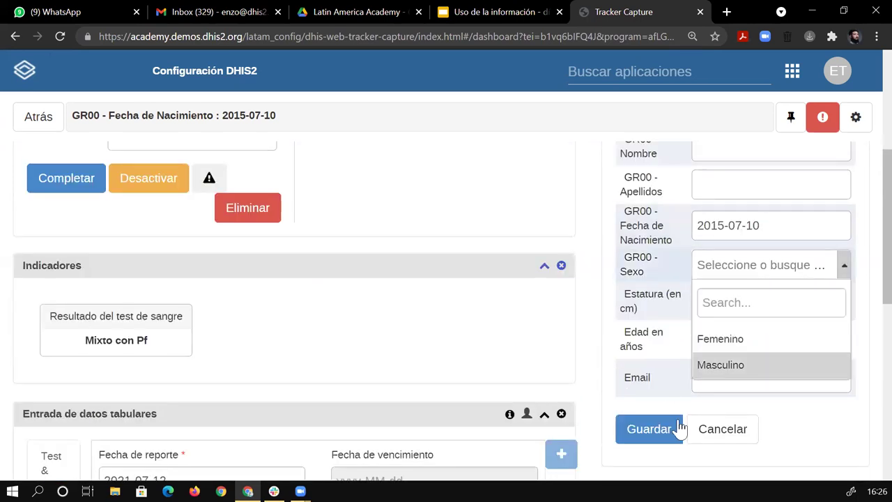
pyautogui.press('Up')
pyautogui.press('Return')
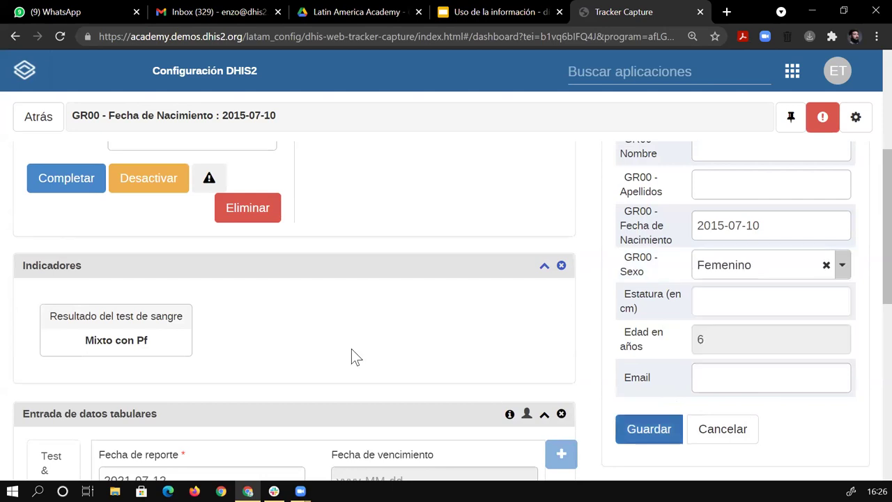
pyautogui.press('Return')
# Reload the case dashboard with F5 and scroll back up to the Inscripción panel
pyautogui.scroll(-5, 276, 285)
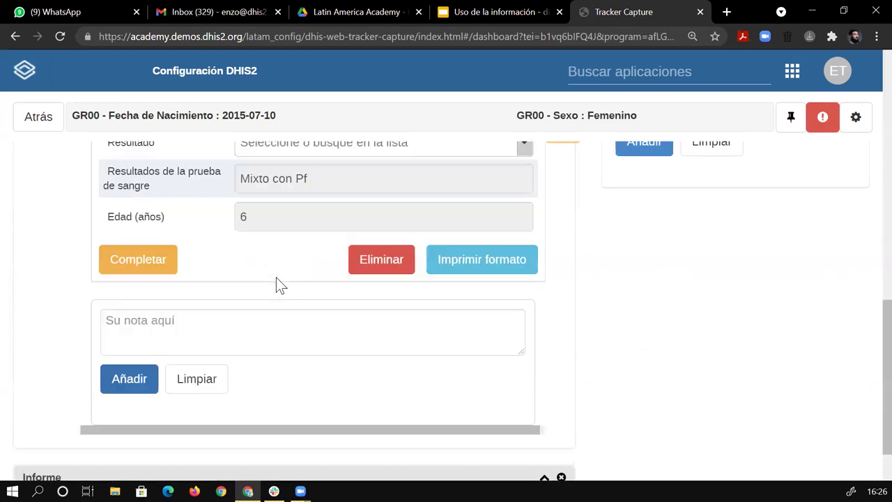
pyautogui.scroll(5, 863, 321)
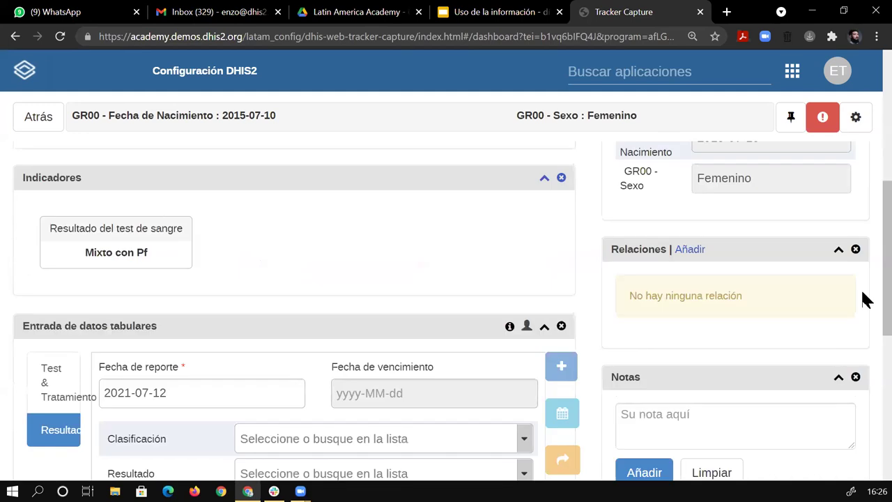
pyautogui.scroll(-5, 866, 286)
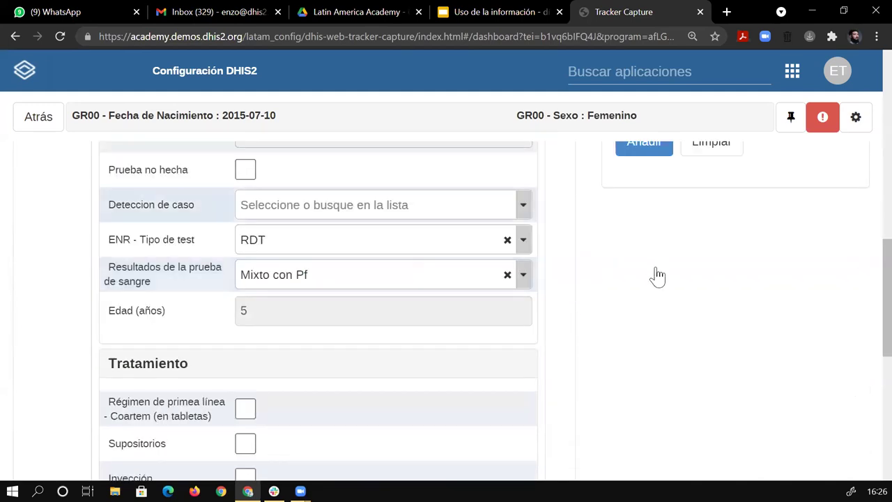
pyautogui.scroll(4, 772, 80)
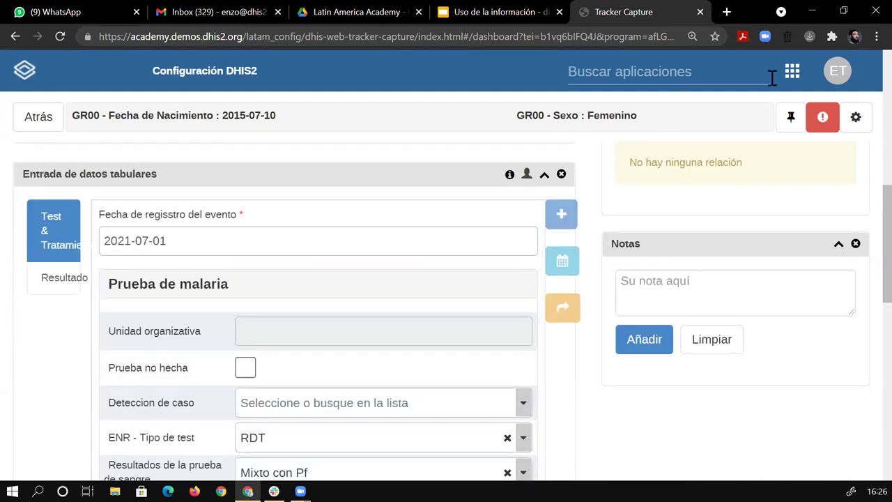
pyautogui.press('F5')
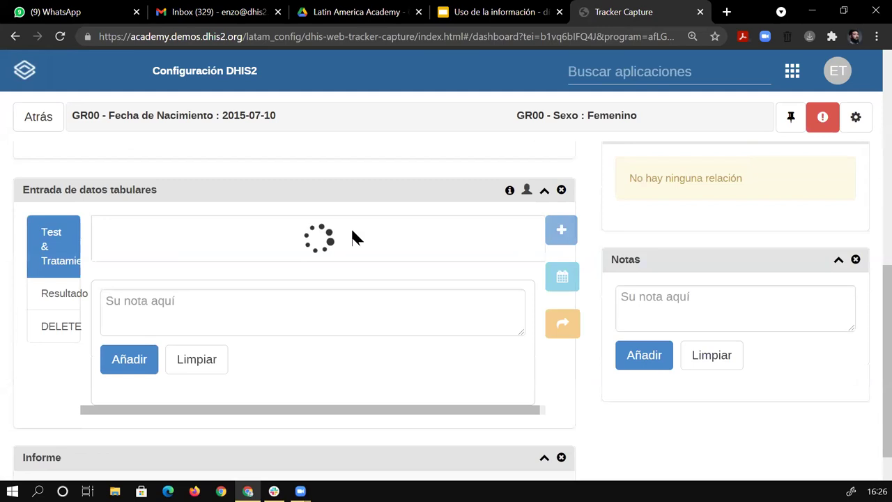
pyautogui.scroll(-4, 567, 297)
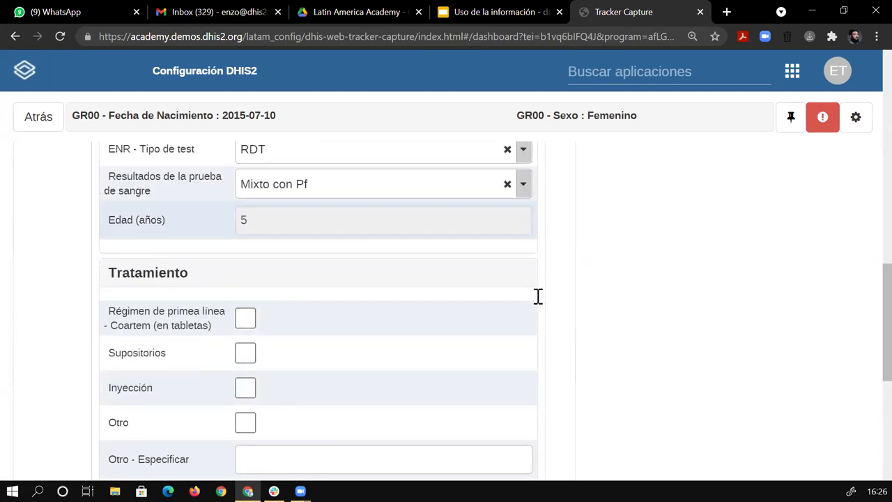
pyautogui.scroll(5, 536, 295)
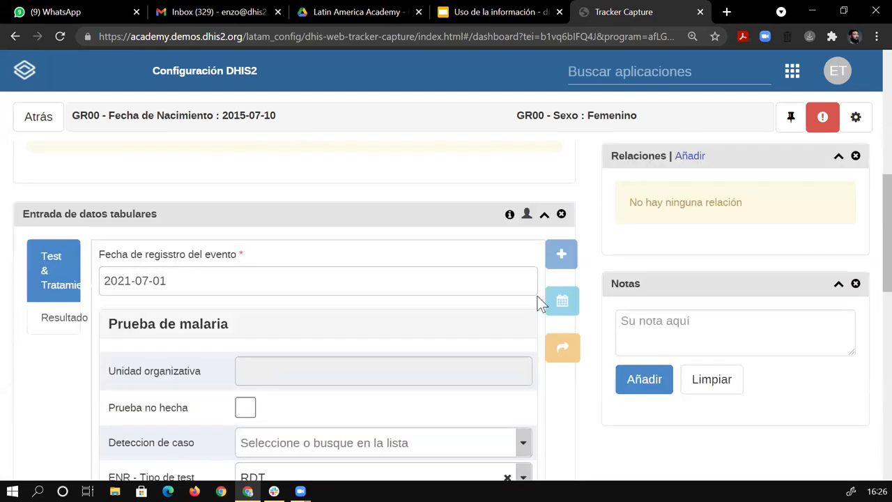
pyautogui.scroll(1, 538, 295)
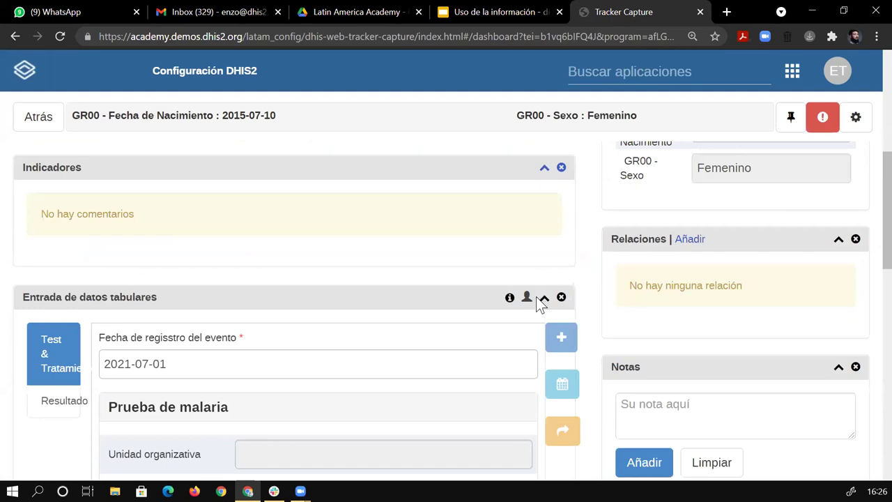
pyautogui.scroll(5, 536, 296)
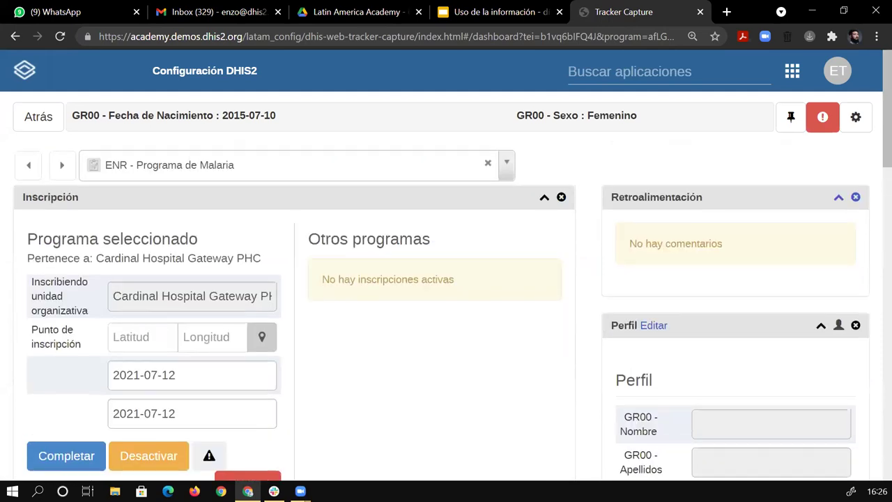
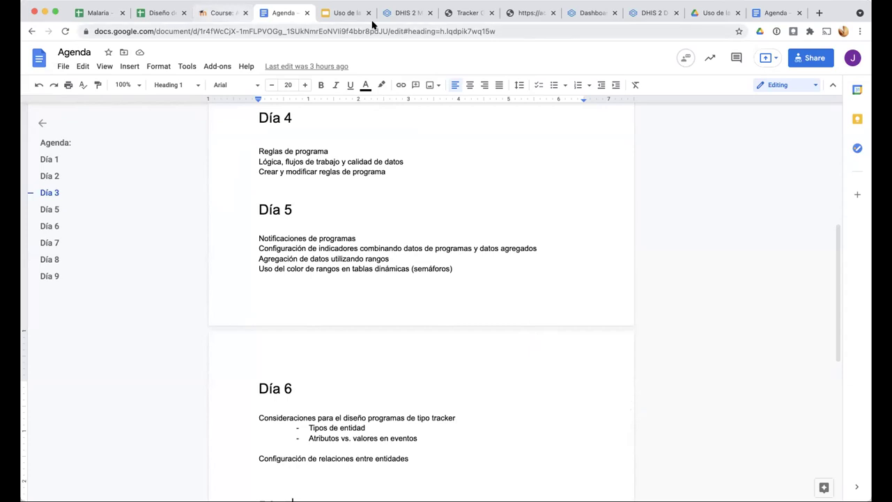
# Find the JMA - Notificación de casos de Malaria (Personas) program via 'JM' and show its notification-adding options
pyautogui.click(409, 14)
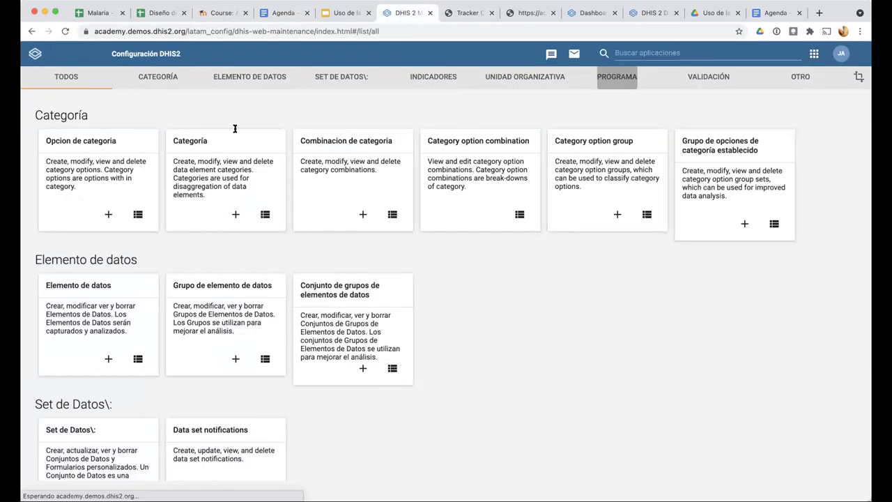
pyautogui.click(258, 153)
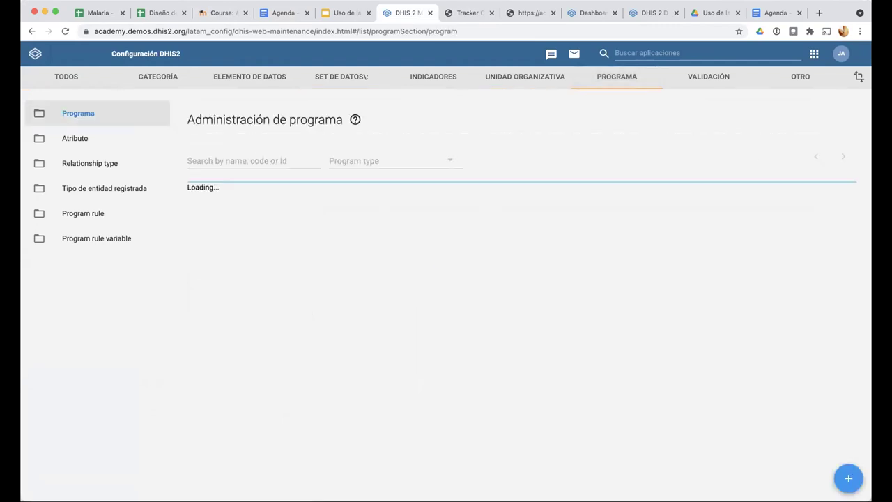
pyautogui.write('JM')
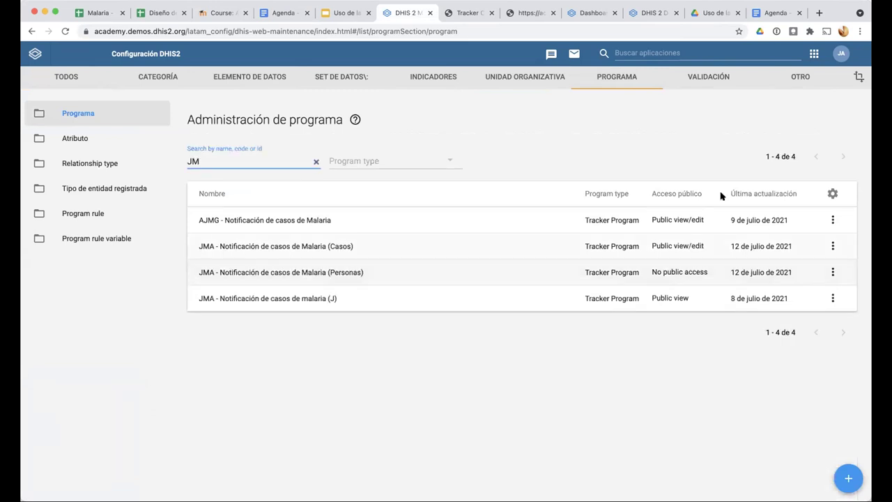
pyautogui.click(306, 272)
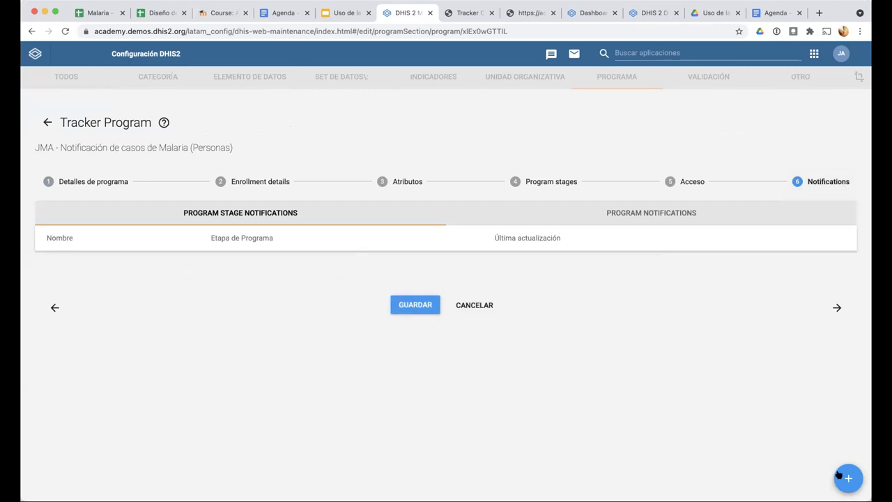
pyautogui.click(846, 476)
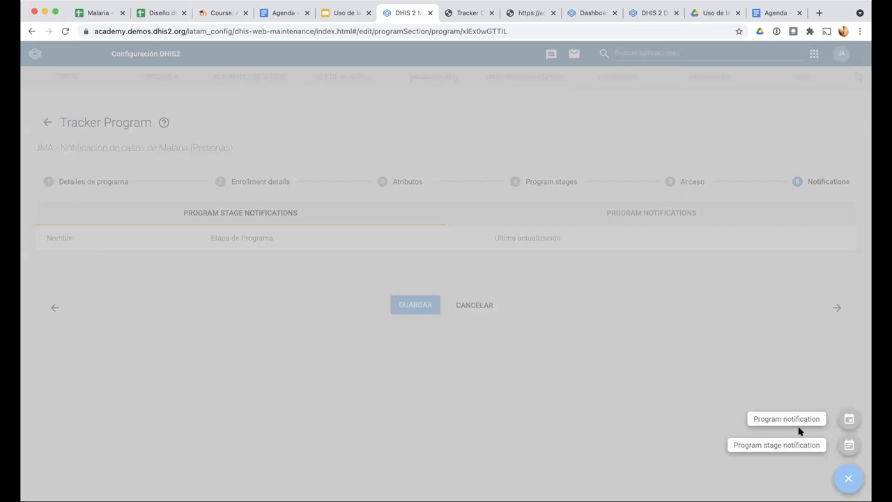
# Look through a new program notification form, then cancel it and the program form unsaved
pyautogui.click(849, 417)
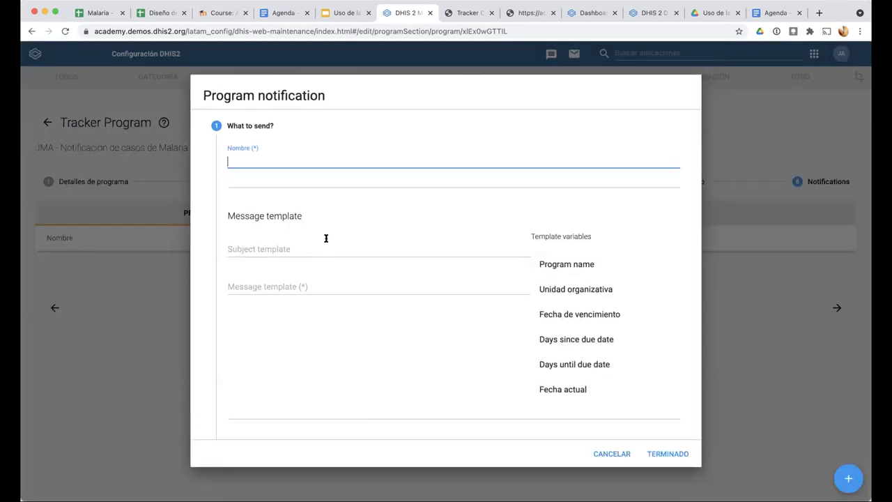
pyautogui.scroll(-2, 367, 285)
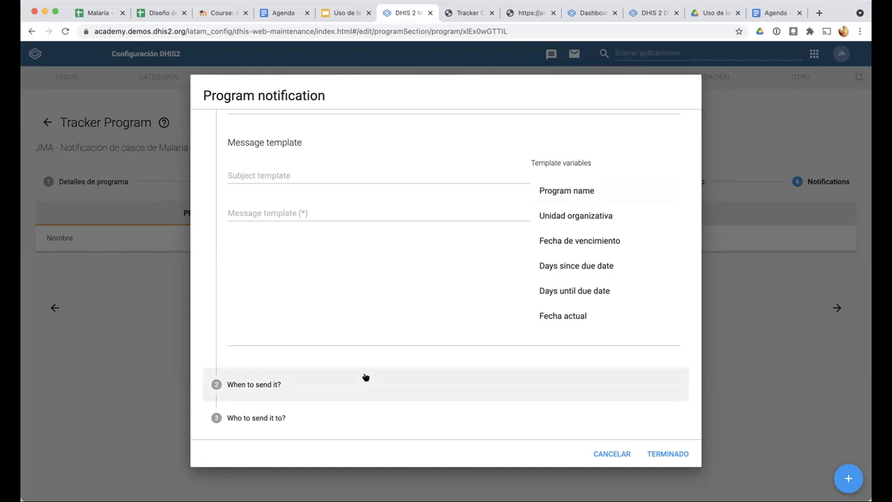
pyautogui.click(611, 453)
pyautogui.click(473, 300)
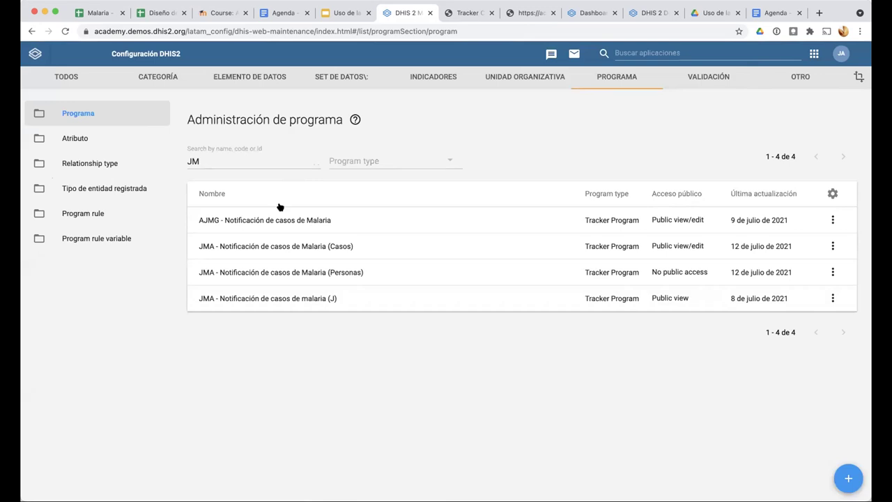
# Check the AJMG malaria program's program-level notifications, then close it without saving
pyautogui.click(520, 223)
pyautogui.click(795, 178)
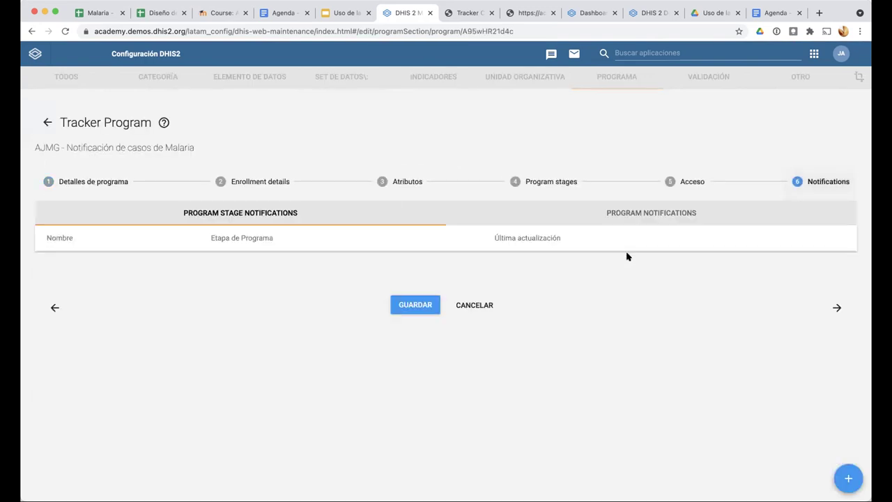
pyautogui.click(634, 212)
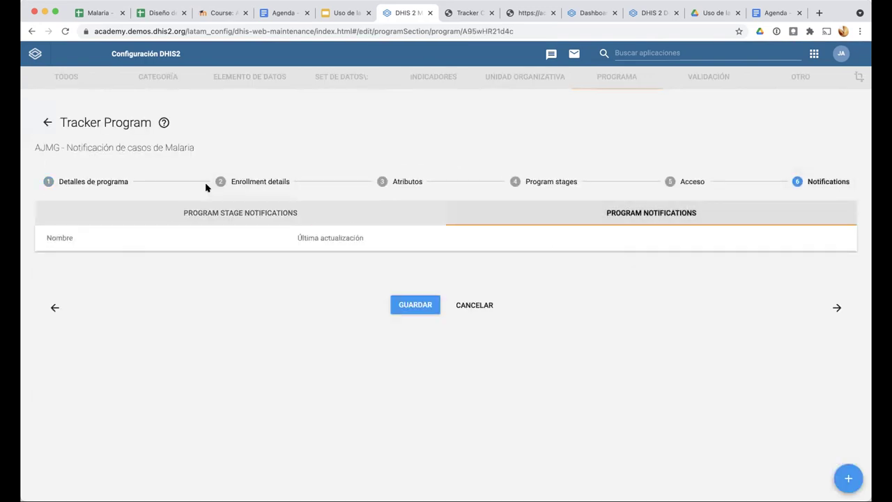
pyautogui.click(475, 306)
# Search 'EN' and open the ENR - Programa de Malaria program's Notifications step
pyautogui.doubleClick(209, 160)
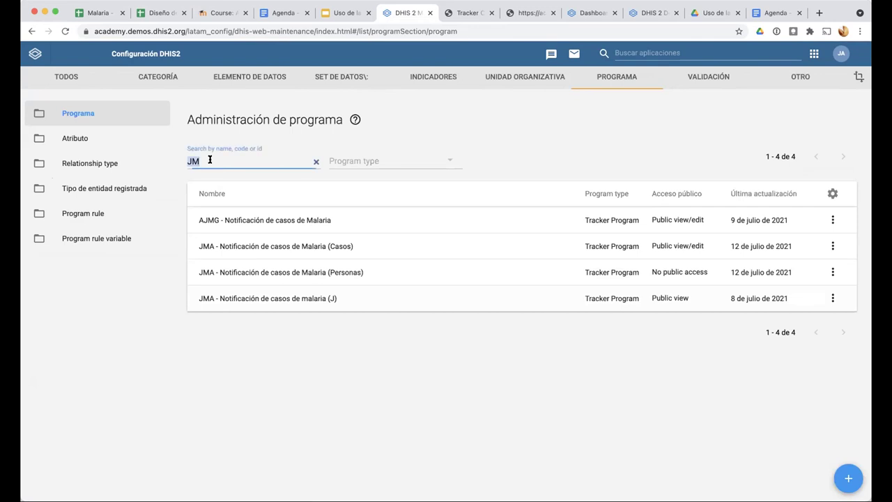
pyautogui.write('EN')
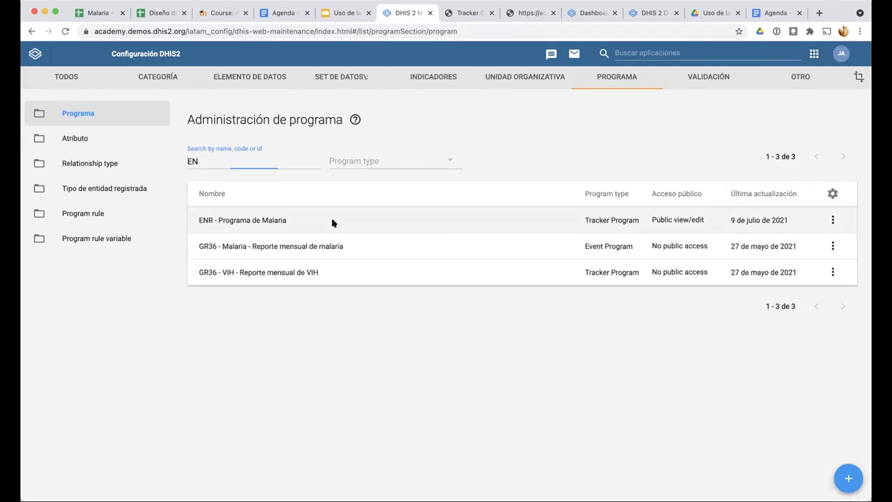
pyautogui.click(332, 222)
pyautogui.click(818, 182)
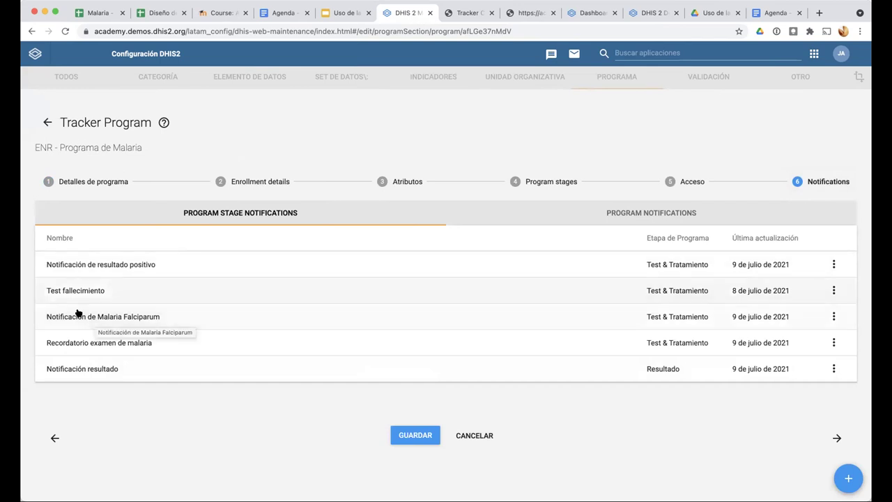
# Open the Notificación resultado stage notification and show its 'When to send it?' settings
pyautogui.click(90, 370)
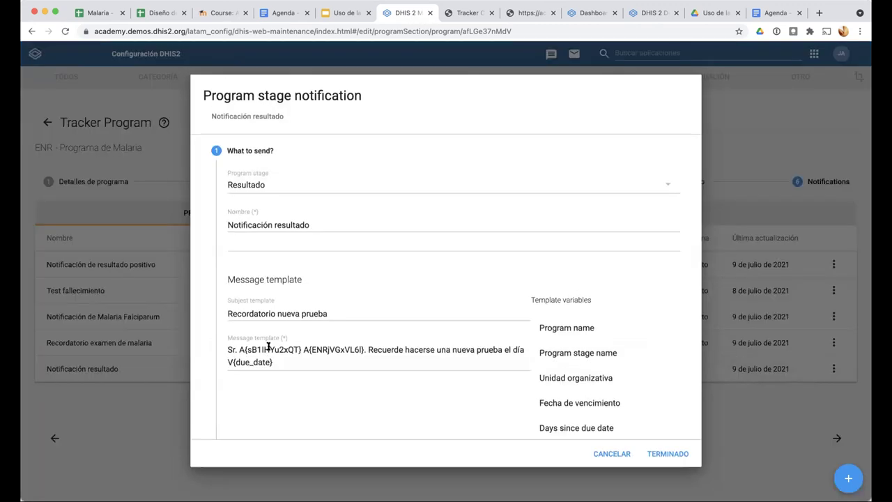
pyautogui.scroll(-1, 268, 347)
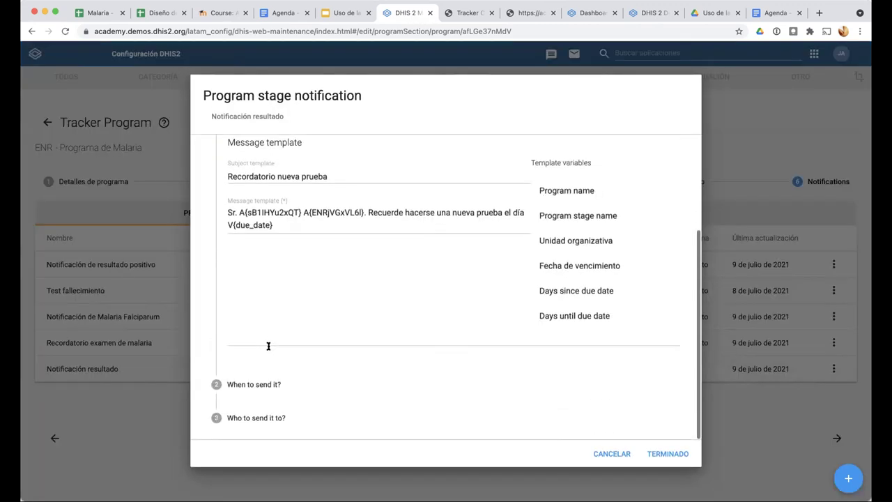
pyautogui.click(264, 392)
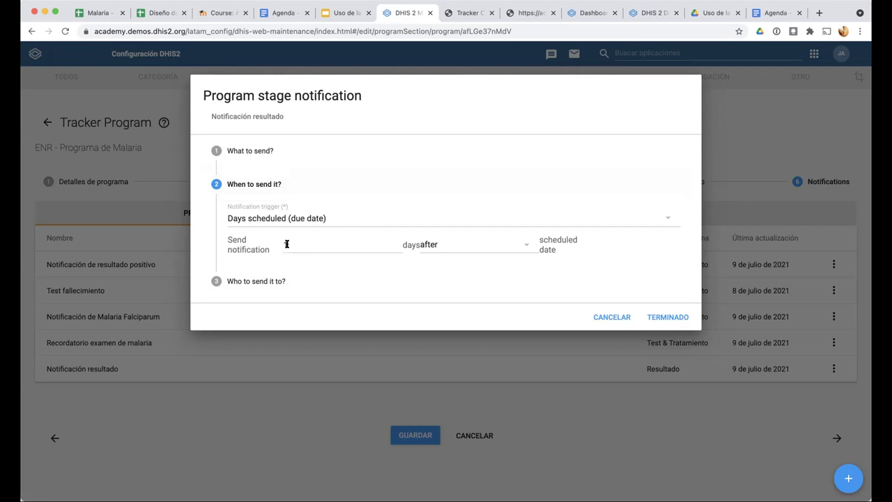
# Check the recipient (ENR - Email program attribute), then return to the 1-day-after timing
pyautogui.click(272, 281)
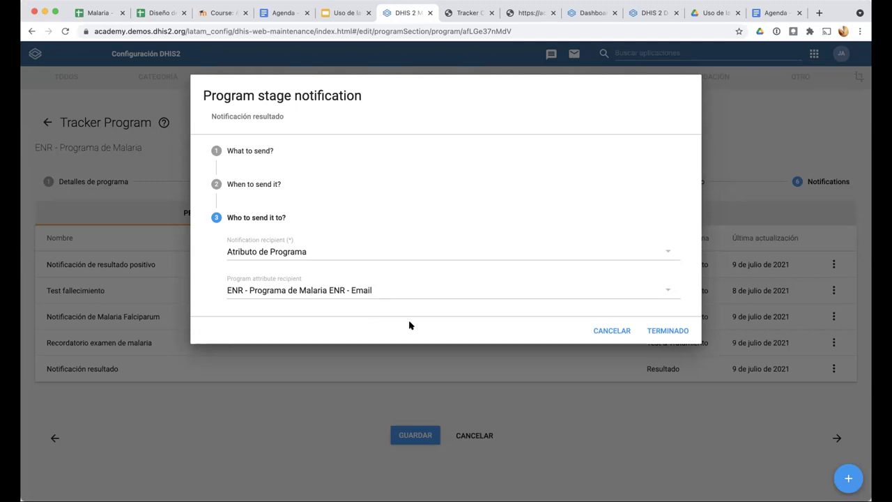
pyautogui.click(288, 184)
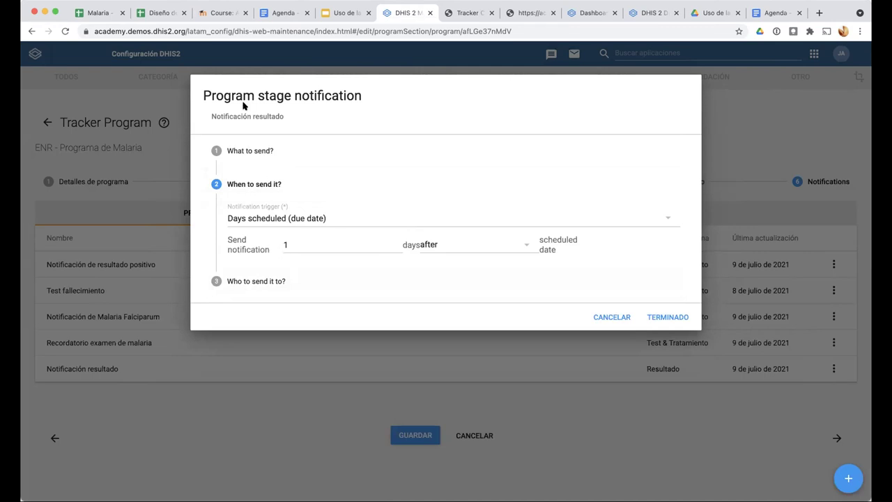
# Review the message template 'Recuerde hacerse una nueva prueba el día V{due_date}', then close the notification
pyautogui.click(255, 151)
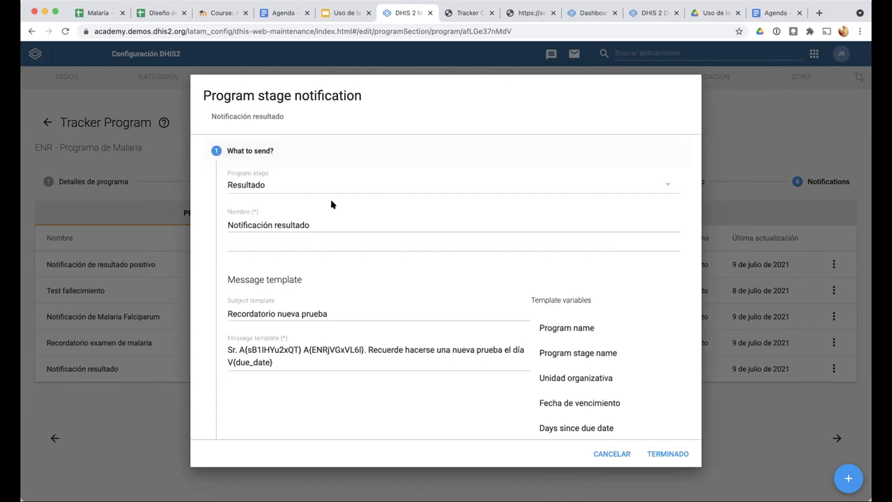
pyautogui.scroll(-2, 334, 399)
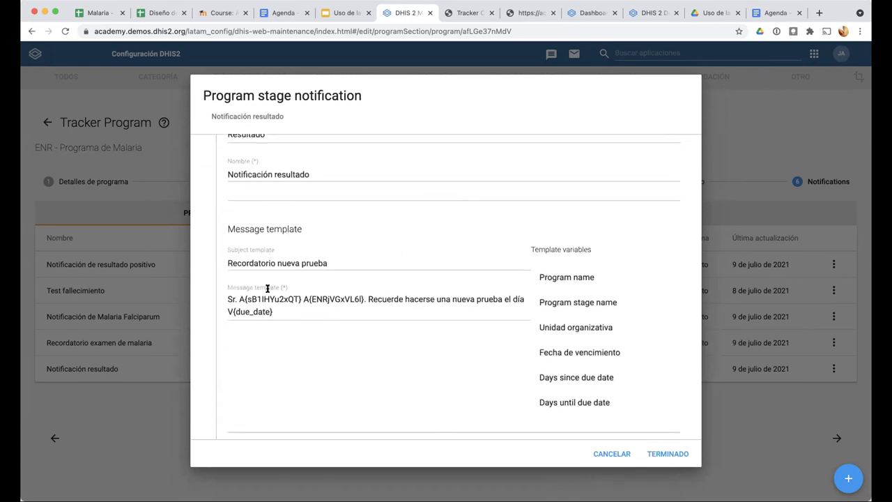
pyautogui.scroll(2, 314, 334)
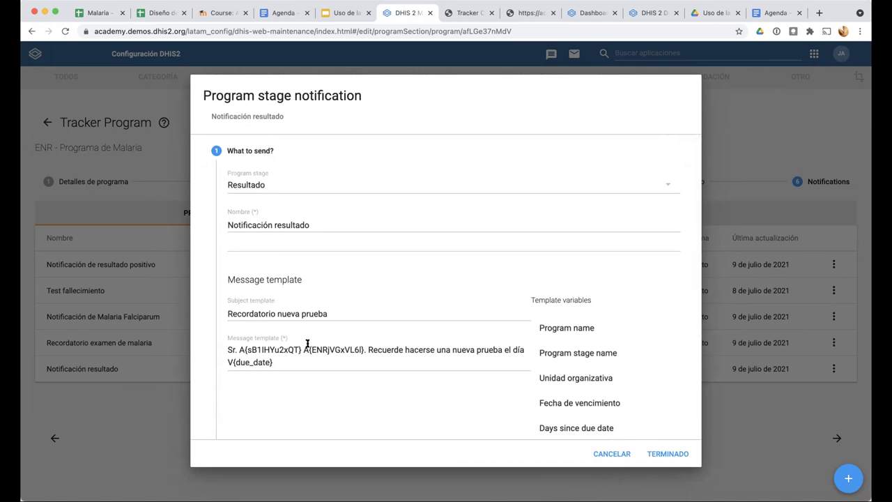
pyautogui.scroll(-2, 307, 342)
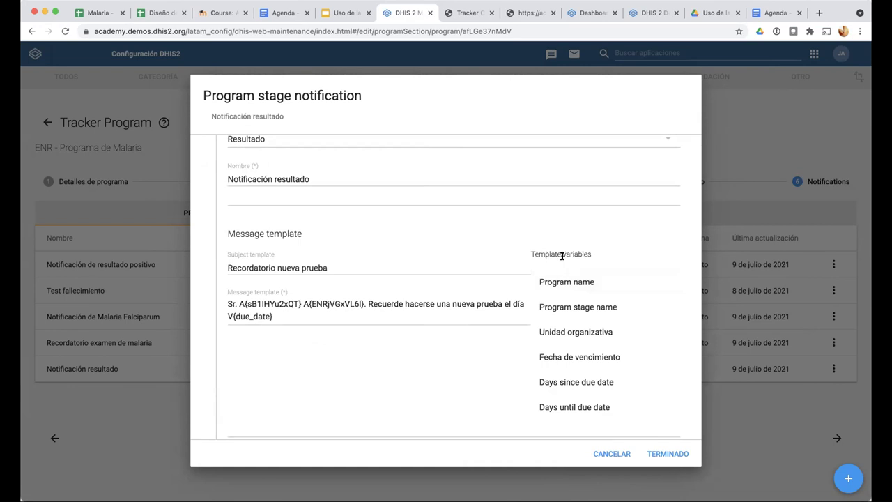
pyautogui.scroll(-2, 575, 310)
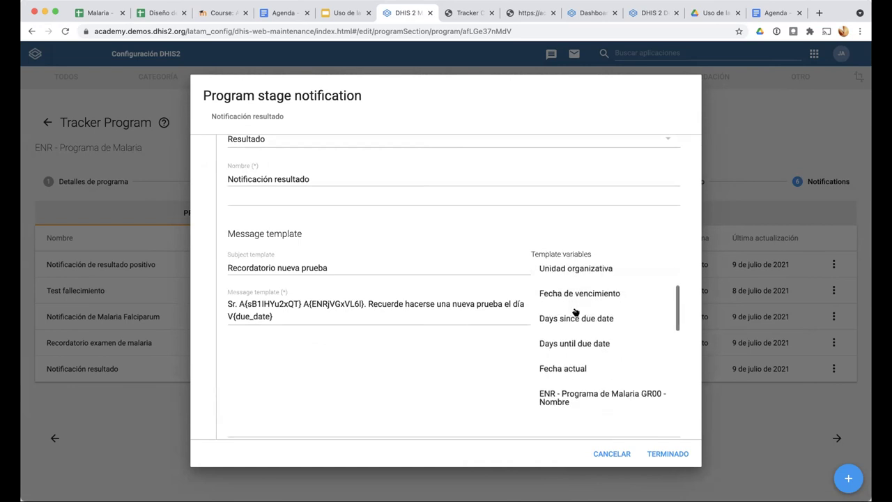
pyautogui.scroll(-3, 570, 342)
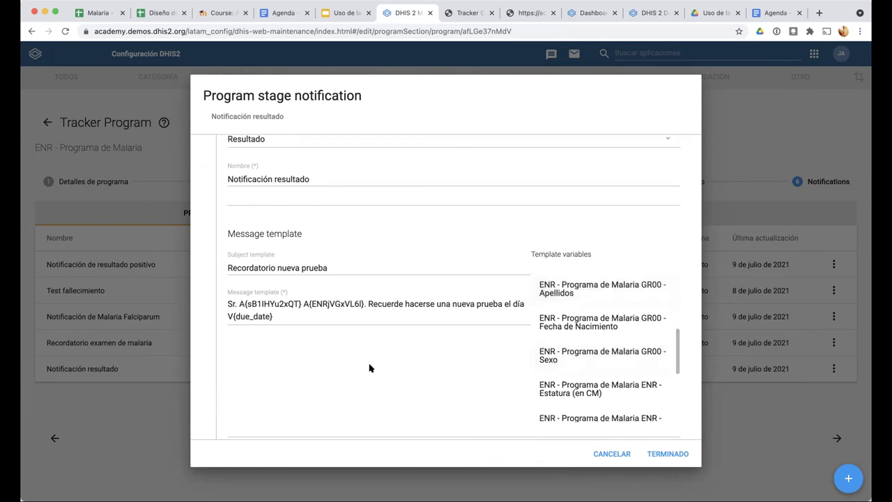
pyautogui.scroll(-1, 335, 306)
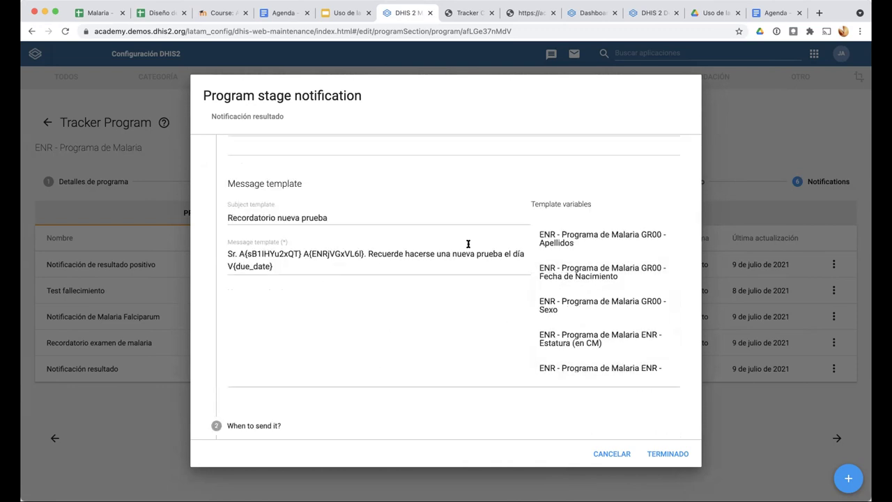
pyautogui.click(238, 251)
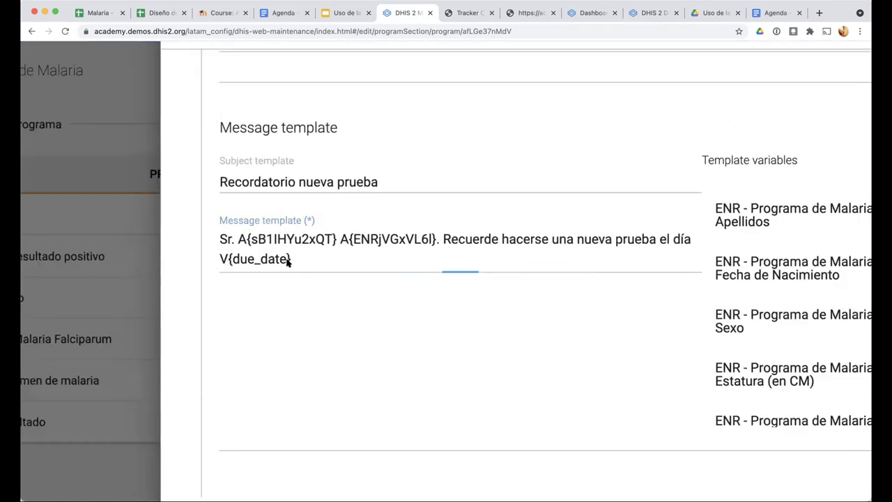
pyautogui.moveTo(222, 262); pyautogui.dragTo(219, 259)
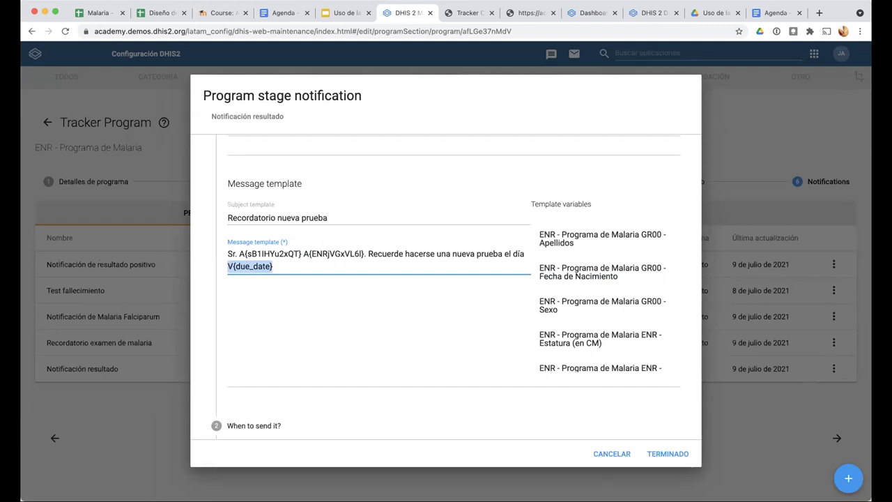
pyautogui.click(144, 420)
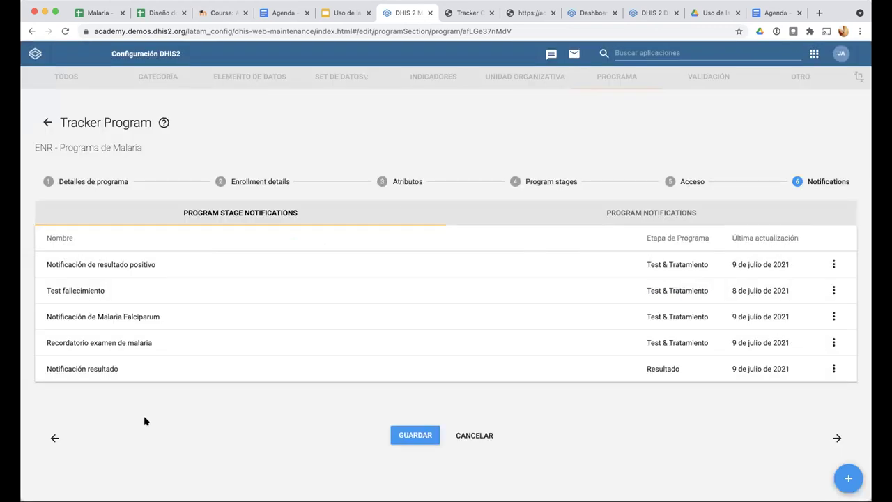
# Review Notificación de Malaria Falciparum's recipient (Users at Organisation Unit) and timing, then cancel unsaved
pyautogui.click(131, 318)
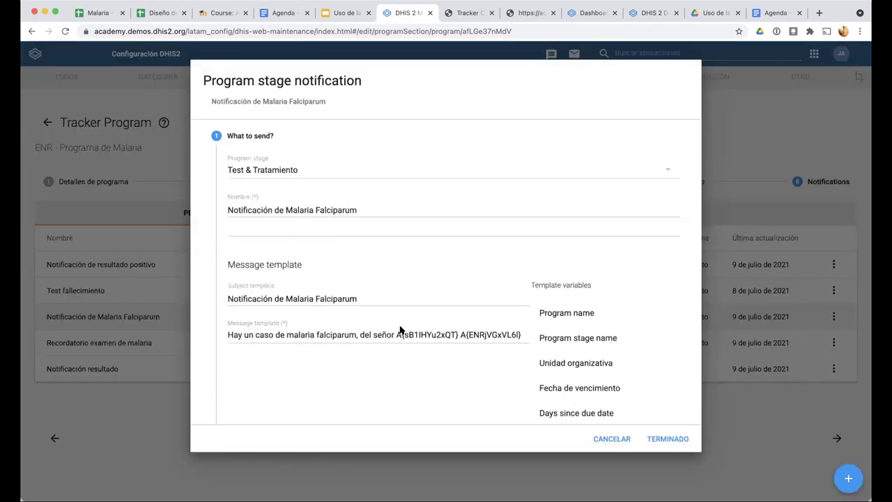
pyautogui.scroll(-3, 398, 328)
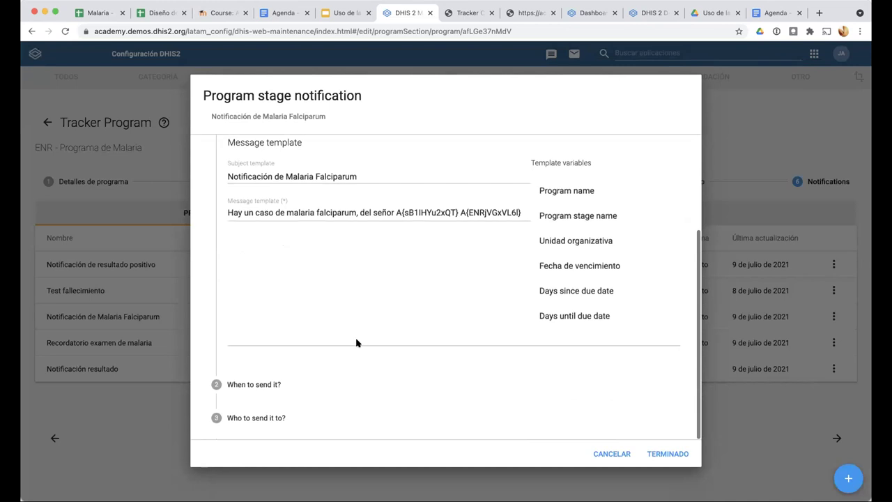
pyautogui.click(264, 417)
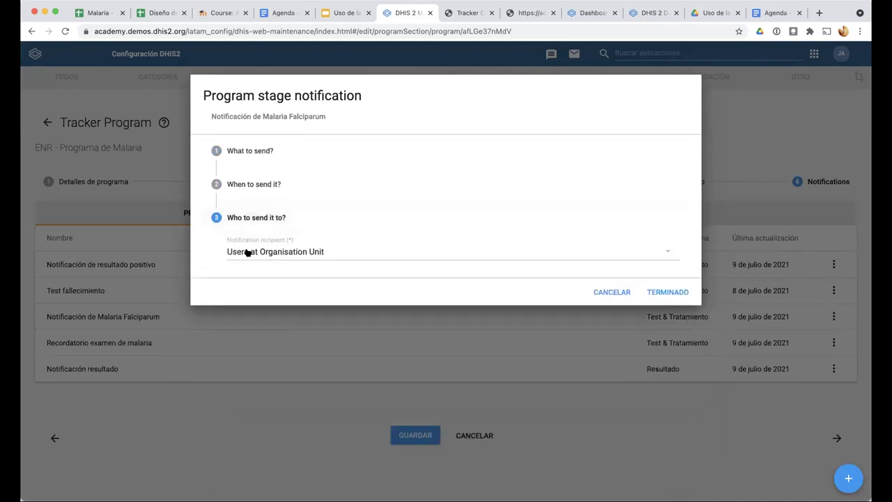
pyautogui.click(270, 252)
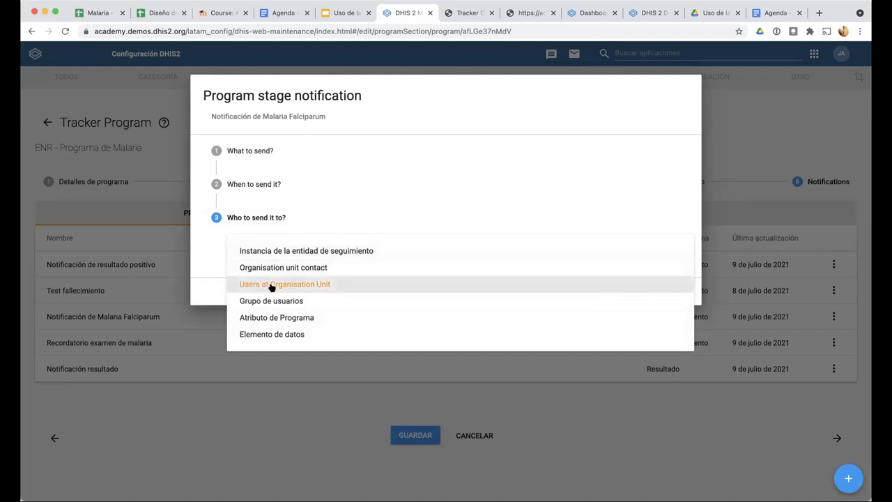
pyautogui.click(209, 279)
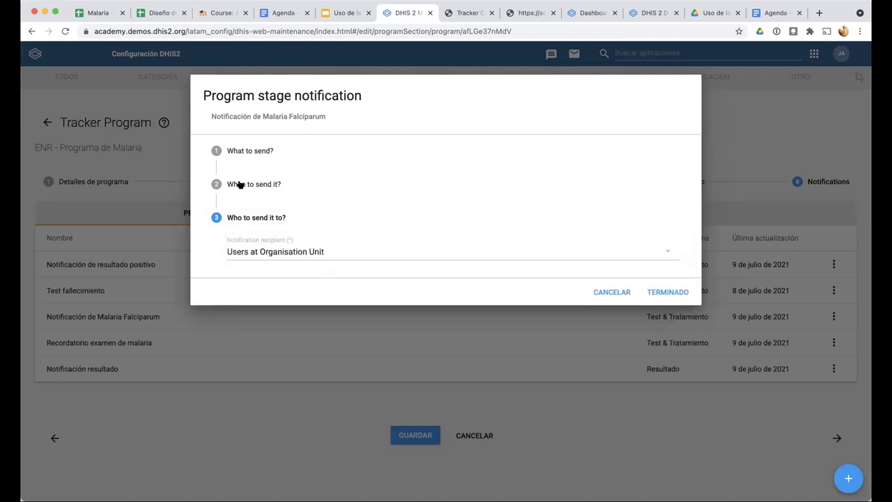
pyautogui.click(255, 185)
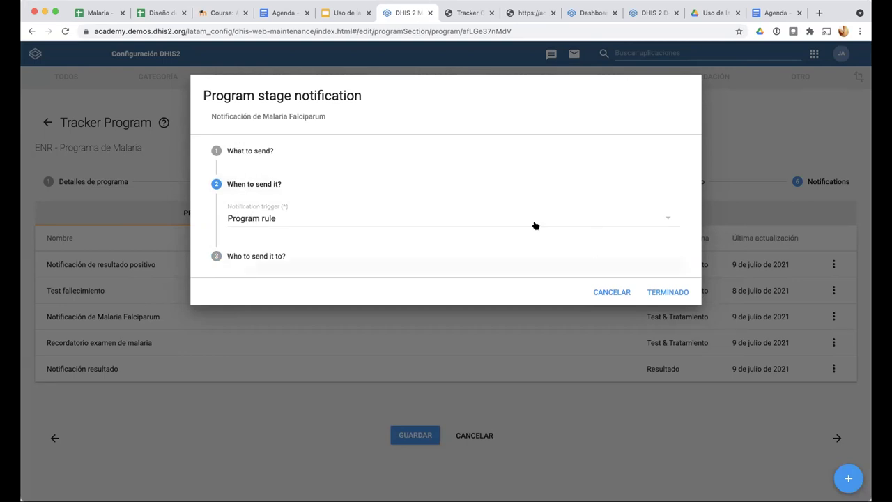
pyautogui.click(596, 292)
pyautogui.click(468, 432)
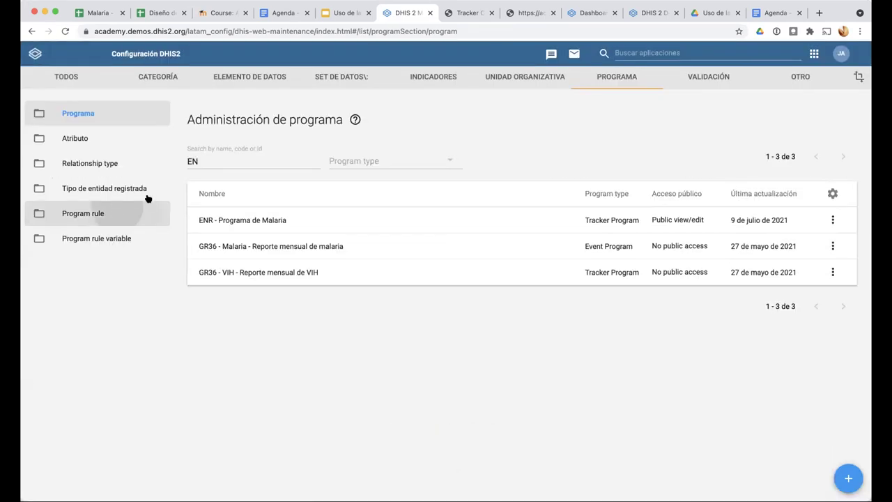
# Search the program rules list for 'EN'
pyautogui.click(146, 211)
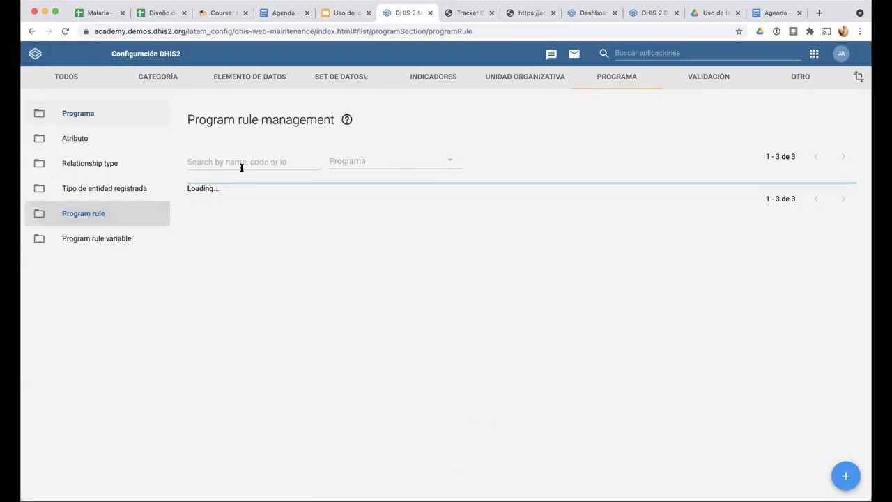
pyautogui.click(244, 153)
pyautogui.write('ENR')
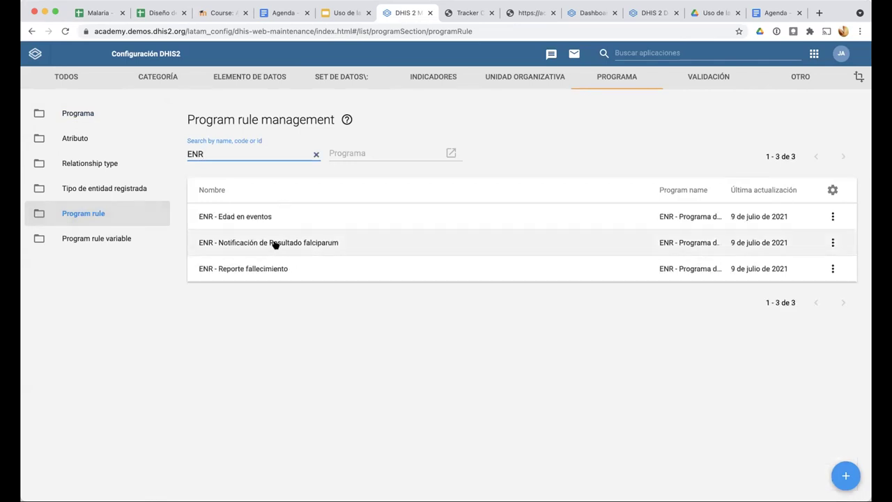
# Inspect the falciparum rule's Tipo de Malaria = ENRfalciparum condition and its Enviar mensaje action
pyautogui.click(274, 242)
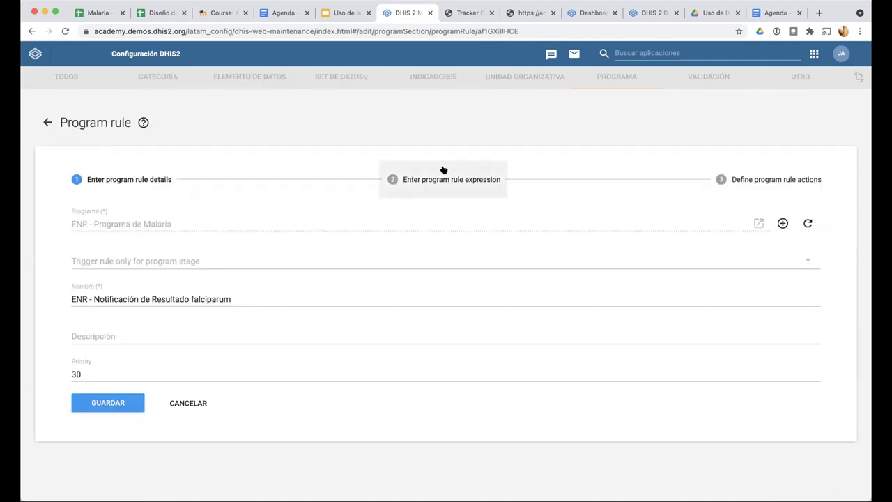
pyautogui.click(443, 170)
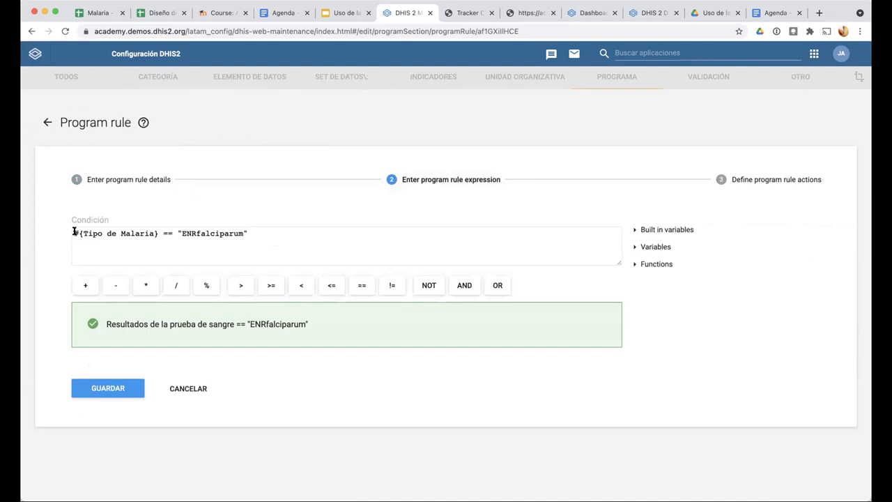
pyautogui.moveTo(73, 232); pyautogui.dragTo(186, 233)
pyautogui.click(180, 232)
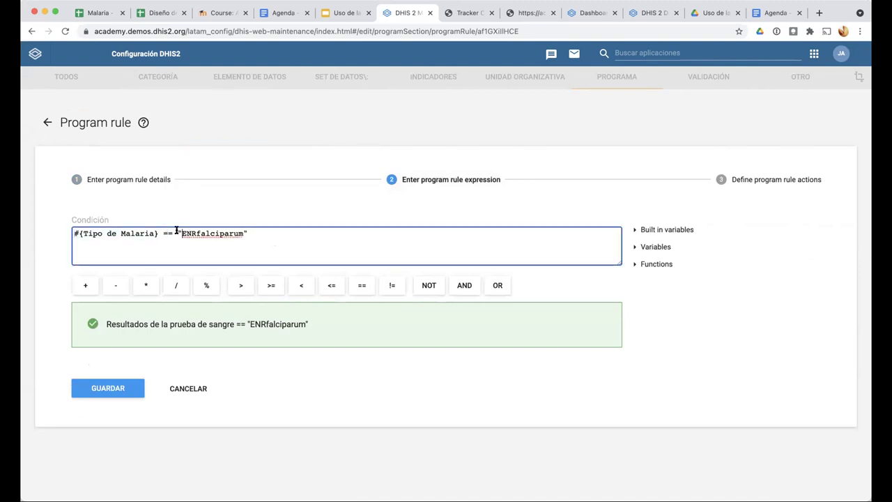
pyautogui.keyDown('shift'); pyautogui.click(253, 227); pyautogui.keyUp('shift')
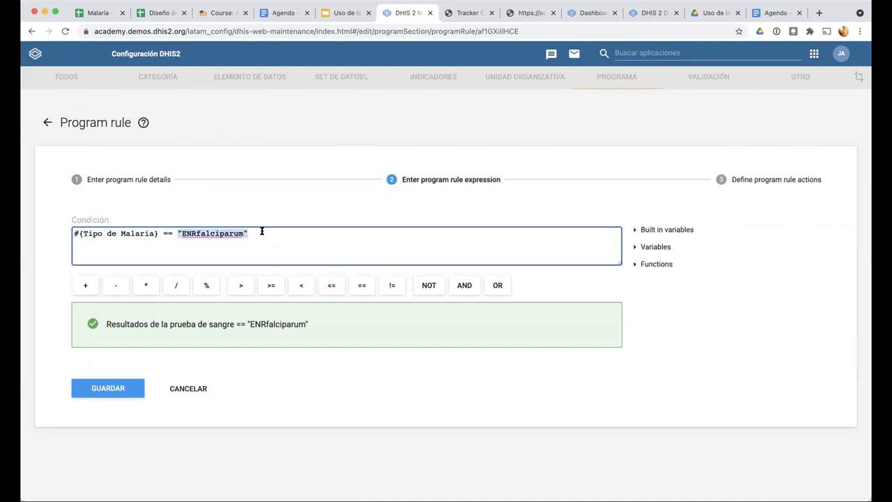
pyautogui.click(261, 231)
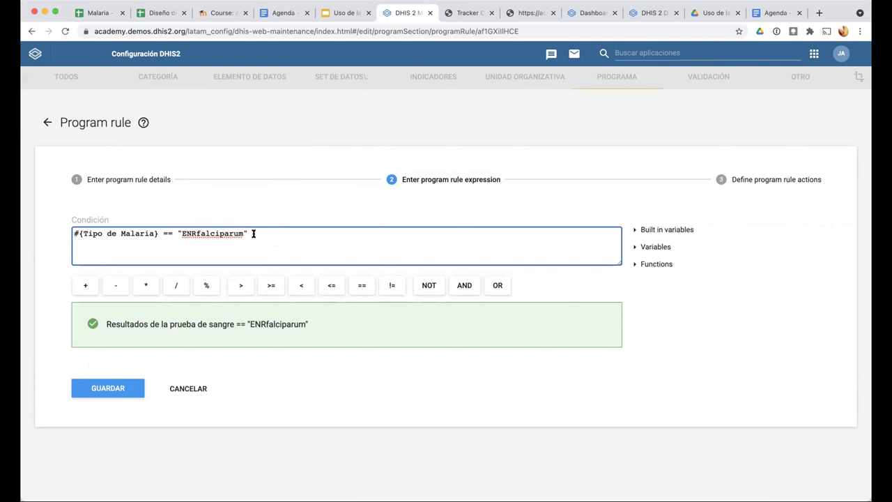
pyautogui.click(760, 181)
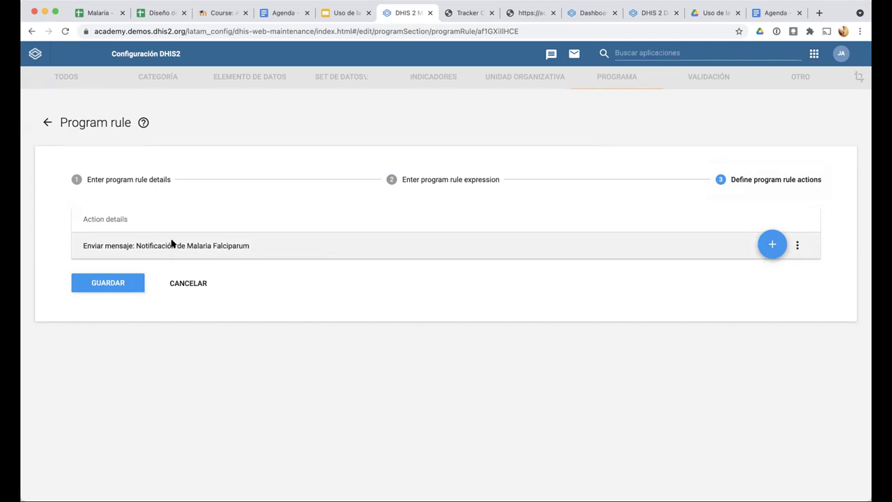
pyautogui.click(171, 244)
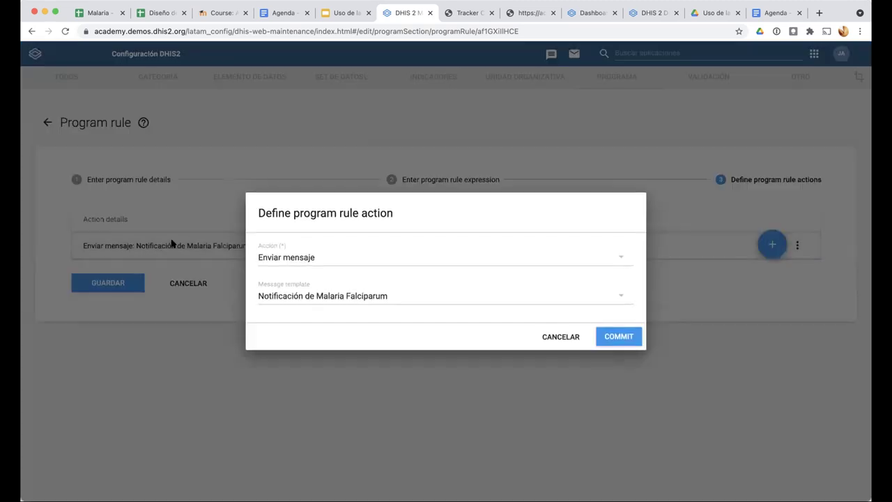
pyautogui.click(327, 297)
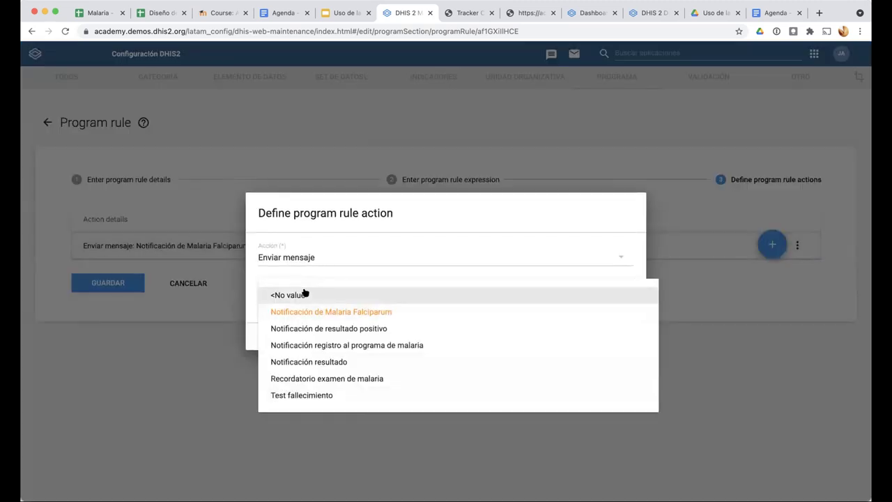
pyautogui.click(307, 311)
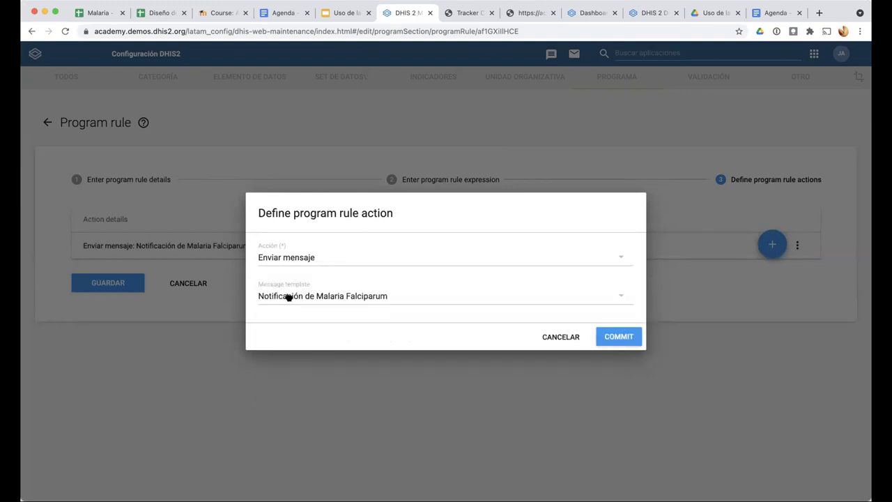
pyautogui.click(289, 297)
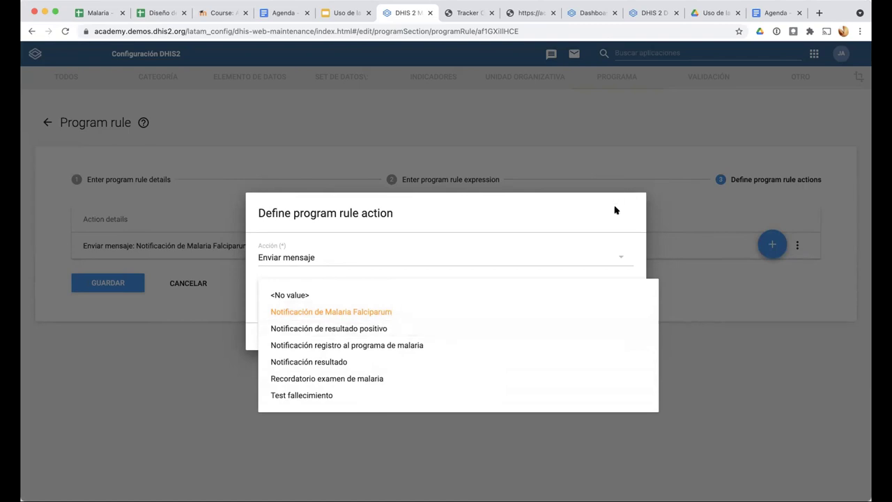
pyautogui.click(599, 310)
pyautogui.click(562, 337)
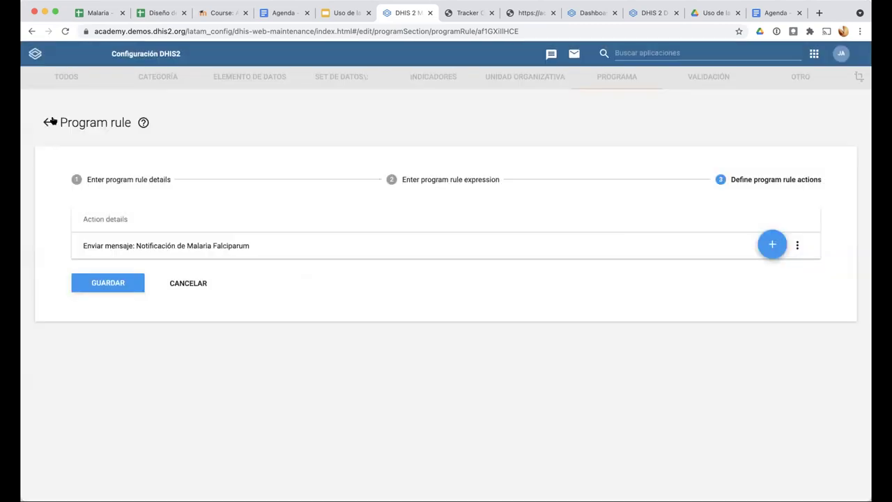
# Filter program indicators to ENR - Programa de Malaria and open ENR - Número de personas con Malaria Falciparum
pyautogui.click(186, 284)
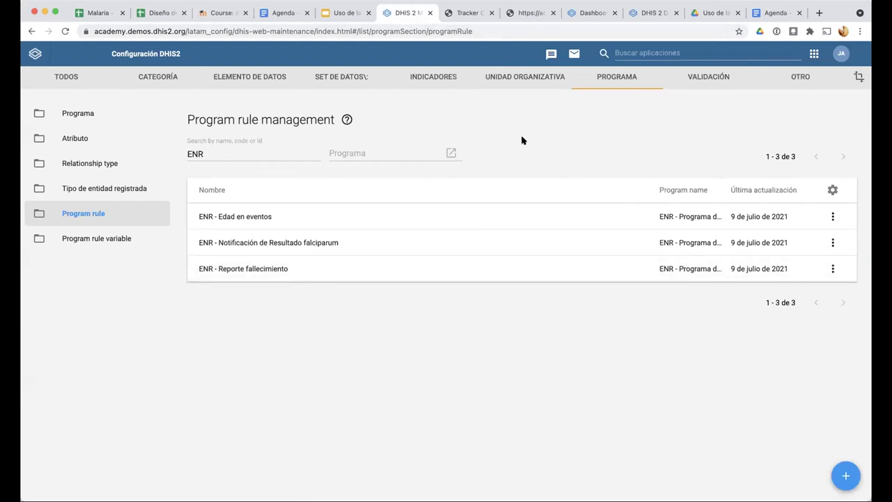
pyautogui.click(439, 81)
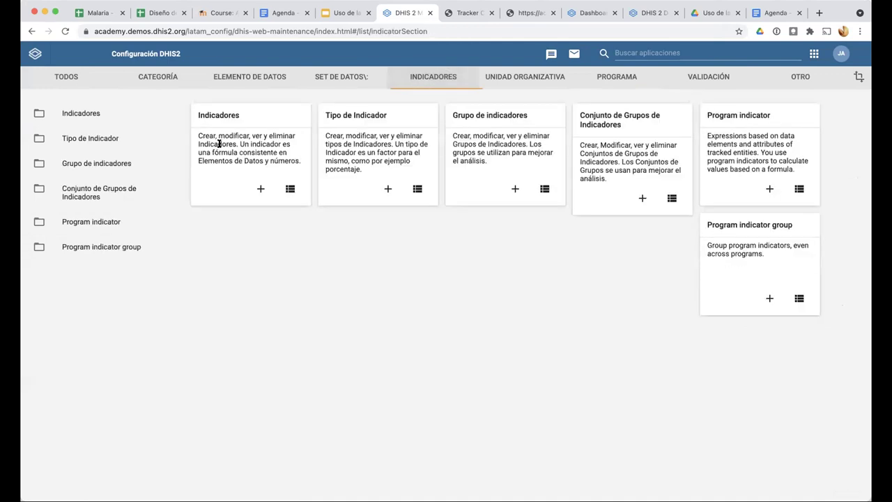
pyautogui.click(96, 223)
pyautogui.click(347, 158)
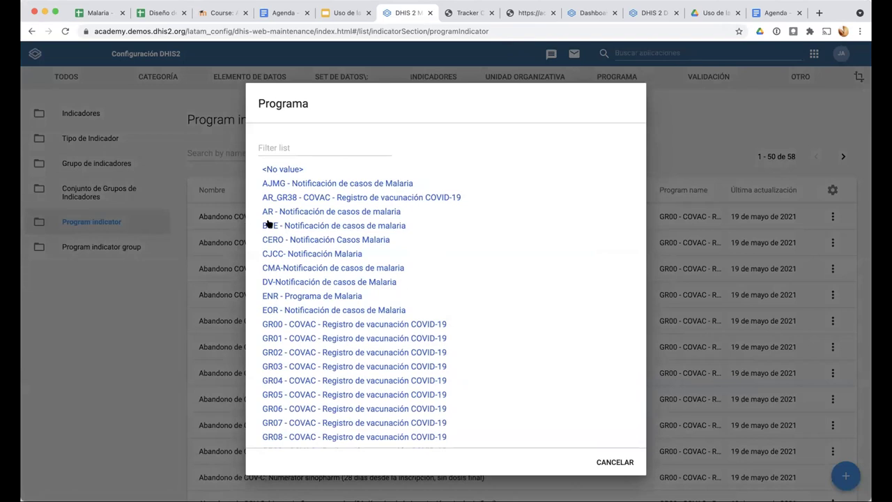
pyautogui.click(269, 224)
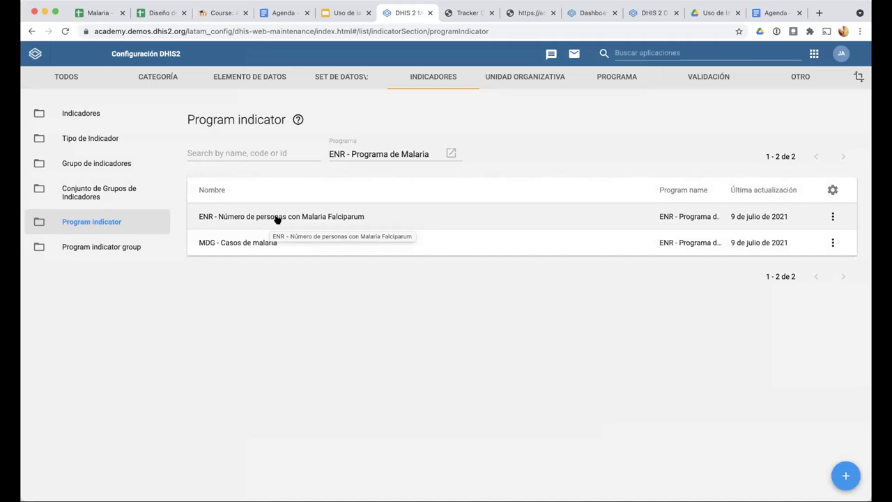
pyautogui.click(345, 217)
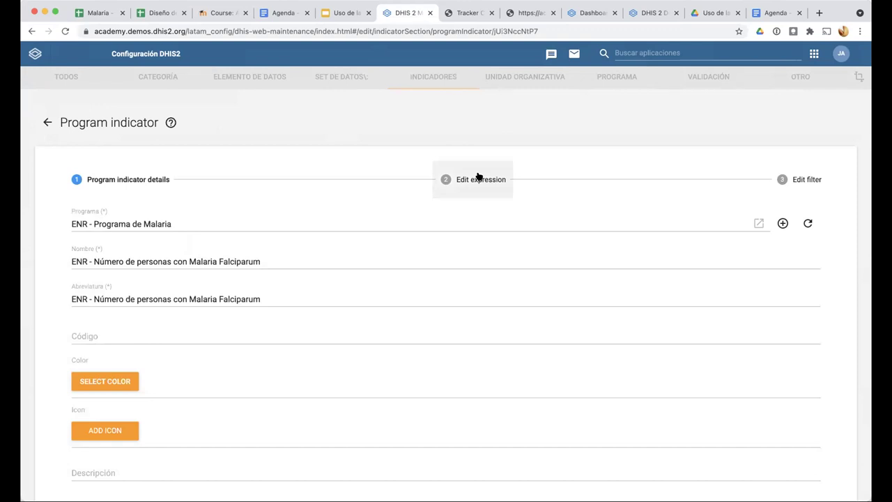
# Look over the falciparum indicator form and open its calculation expression
pyautogui.scroll(-5, 452, 260)
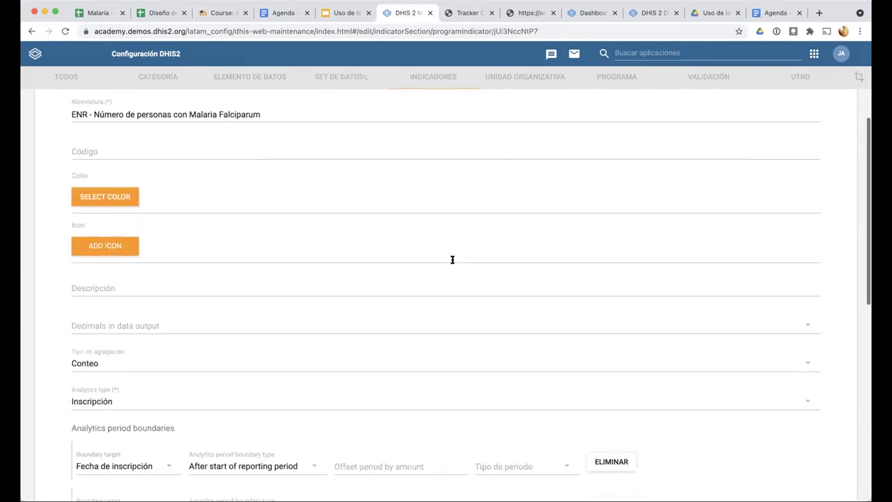
pyautogui.scroll(-7, 418, 237)
pyautogui.scroll(2, 88, 174)
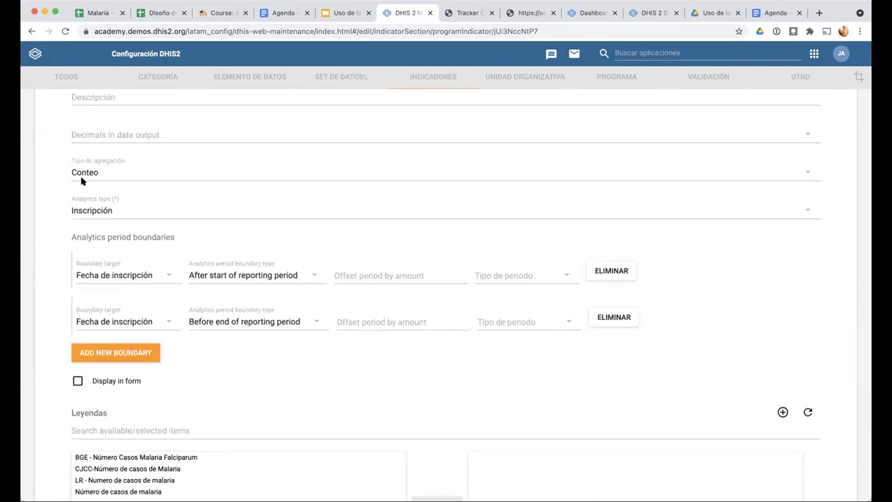
pyautogui.scroll(1, 117, 228)
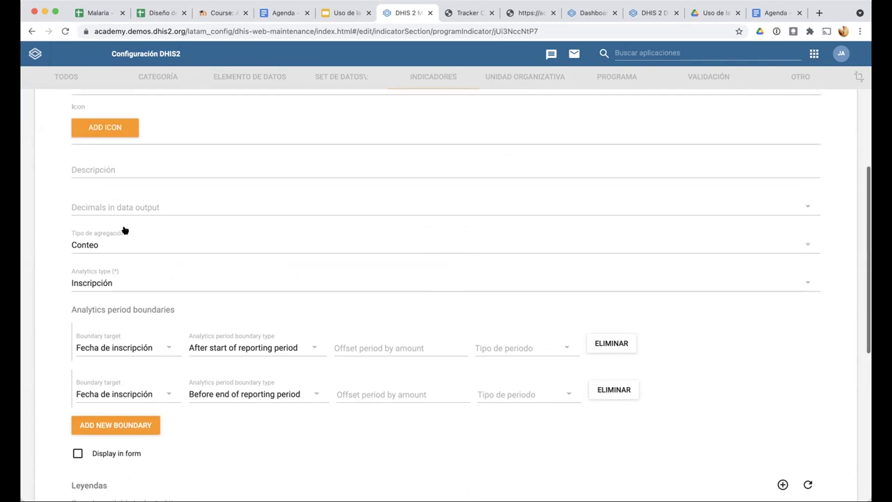
pyautogui.scroll(4, 486, 171)
pyautogui.click(491, 174)
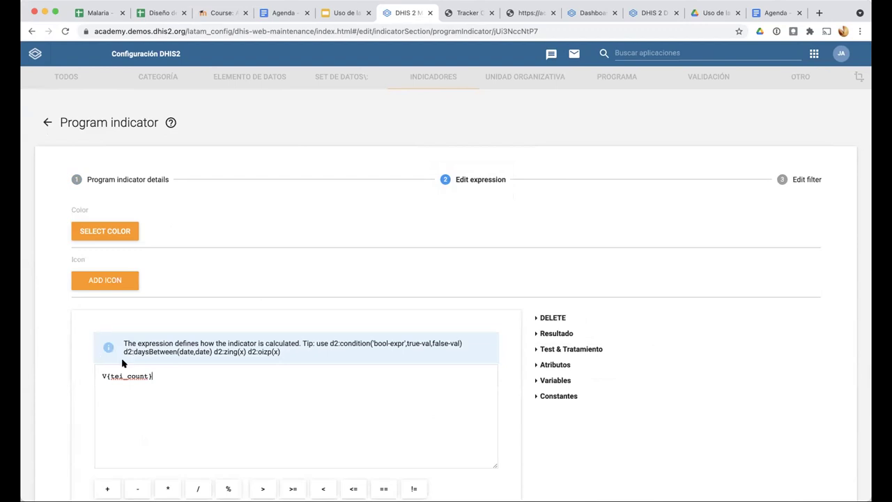
# Inspect the filter: Test & Tratamiento stage, ENR - Prueba de sangre equal to 'ENRfalciparum'
pyautogui.click(785, 179)
pyautogui.scroll(-3, 298, 316)
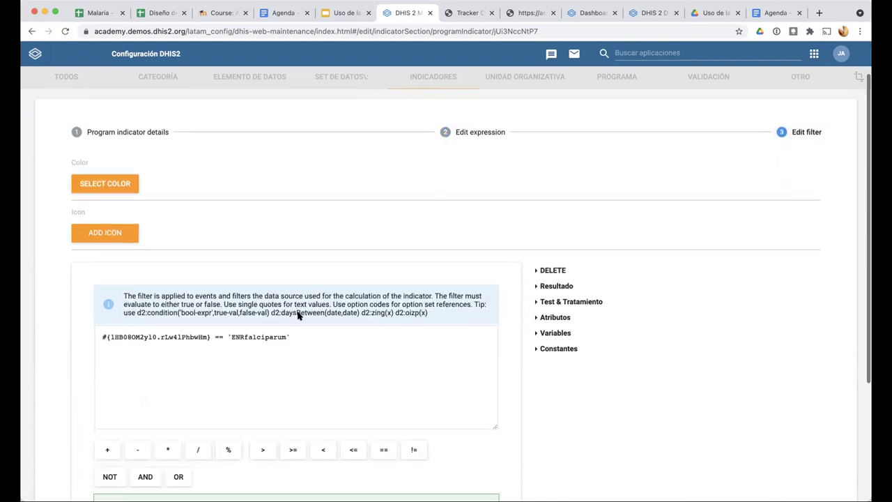
pyautogui.scroll(2, 279, 279)
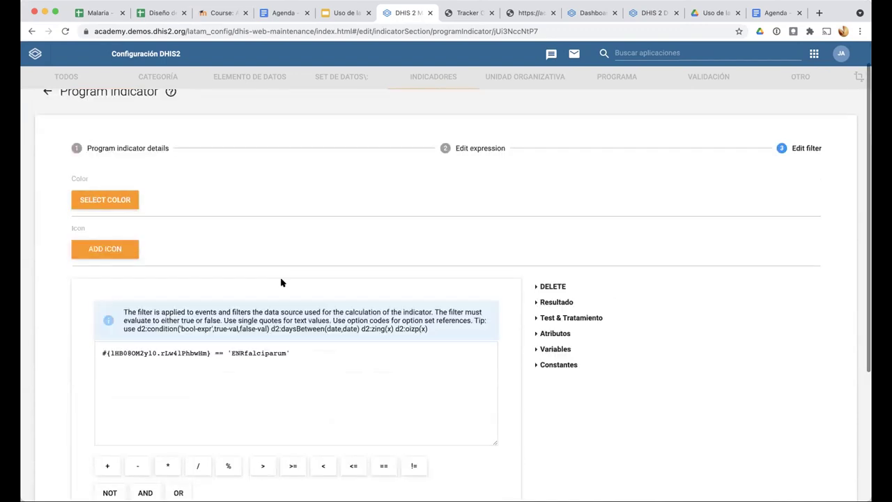
pyautogui.scroll(-2, 269, 322)
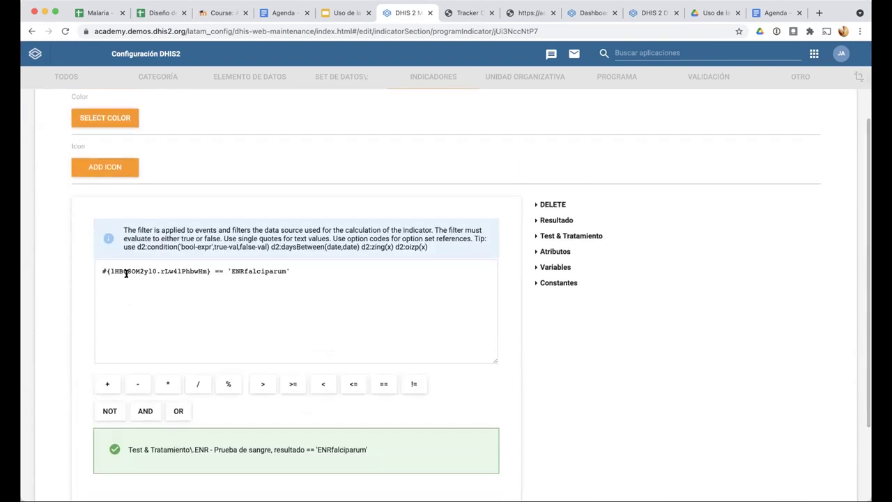
pyautogui.moveTo(125, 448); pyautogui.dragTo(191, 443)
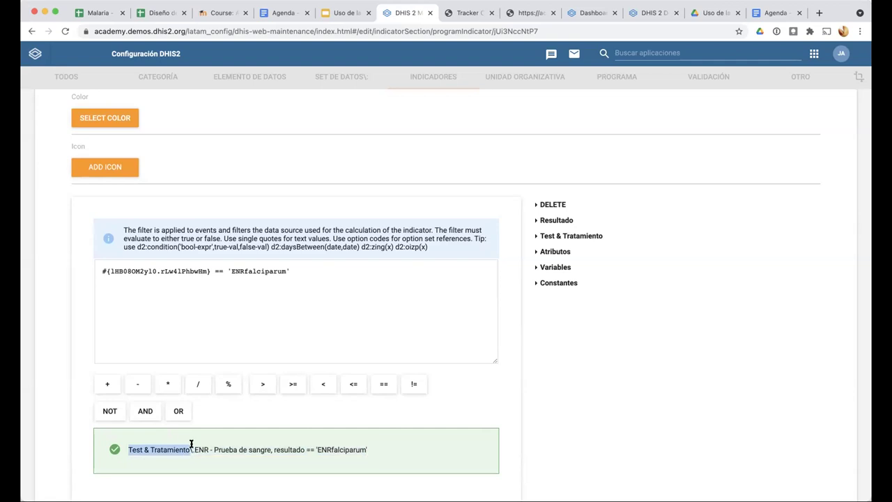
pyautogui.click(200, 450)
pyautogui.scroll(-1, 206, 446)
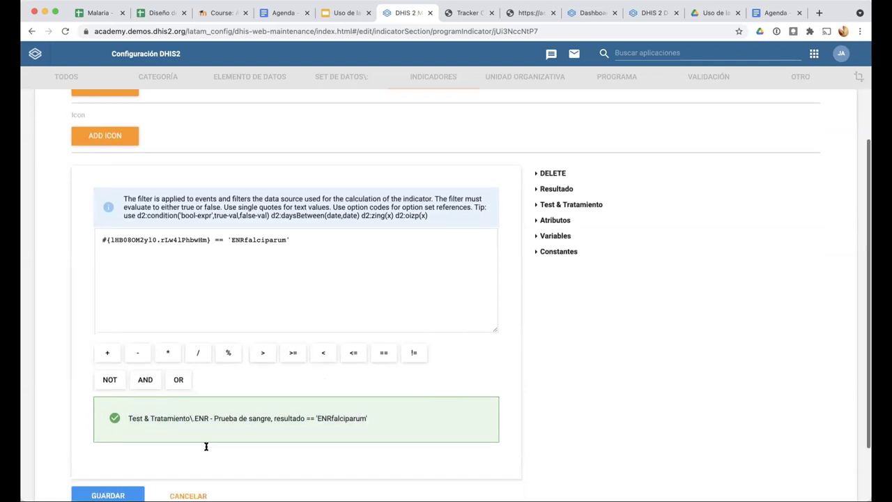
pyautogui.scroll(-2, 206, 446)
pyautogui.moveTo(194, 367); pyautogui.dragTo(260, 366)
pyautogui.moveTo(195, 370); pyautogui.dragTo(303, 371)
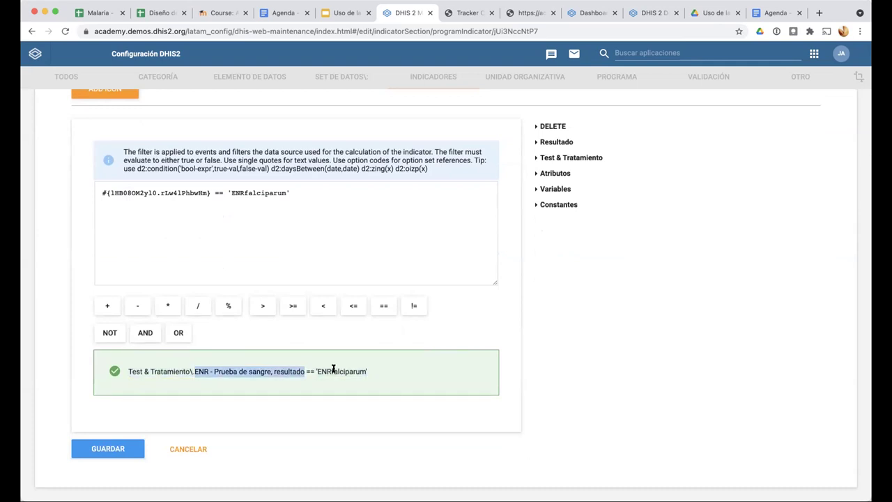
pyautogui.doubleClick(333, 369)
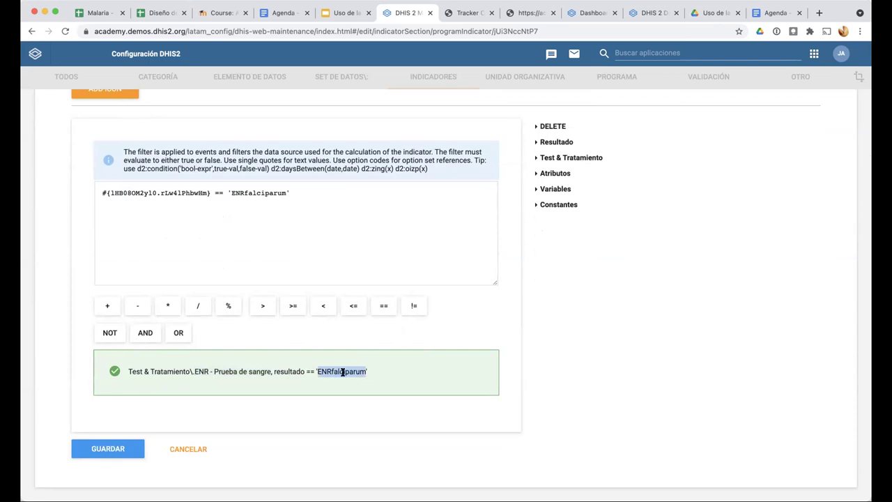
# Close the indicator without saving and return to the program indicator list
pyautogui.scroll(5, 342, 372)
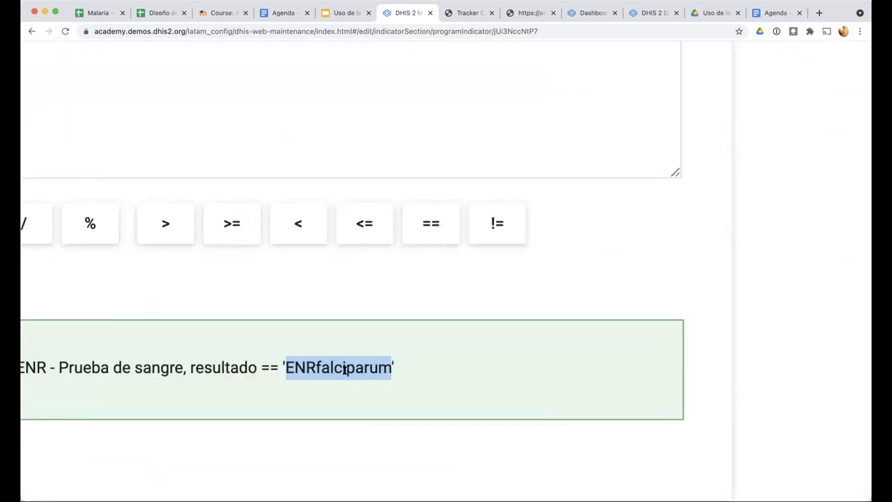
pyautogui.scroll(-5, 344, 369)
pyautogui.scroll(1, 225, 366)
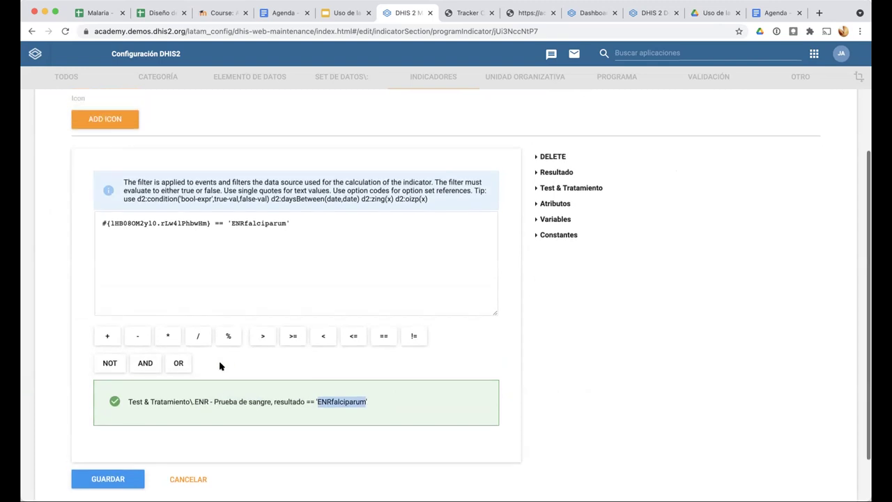
pyautogui.click(187, 480)
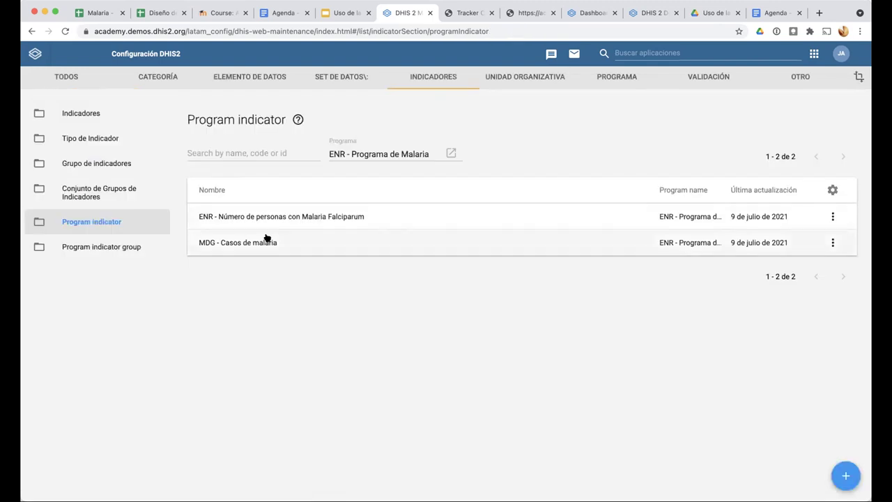
# Check MDG - Casos de malaria's V{tei_count} expression and empty filter, then go to the Diseño de programa sheet
pyautogui.click(269, 244)
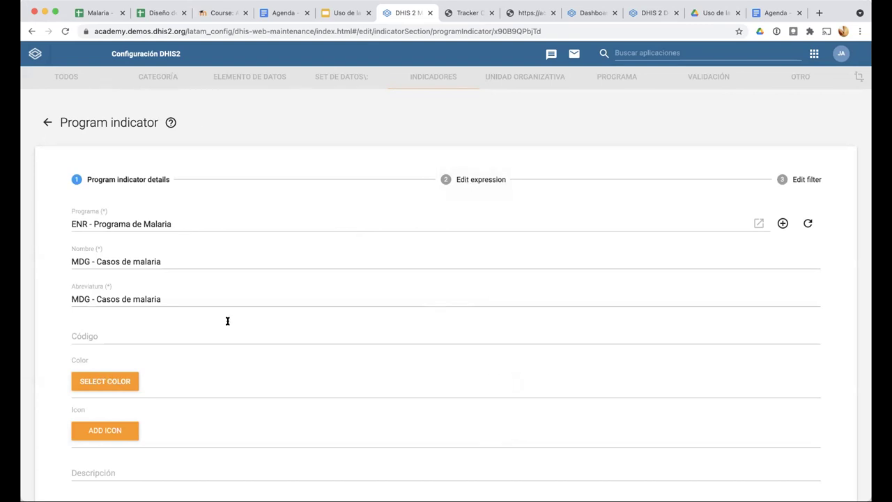
pyautogui.click(473, 179)
pyautogui.click(157, 381)
pyautogui.click(795, 179)
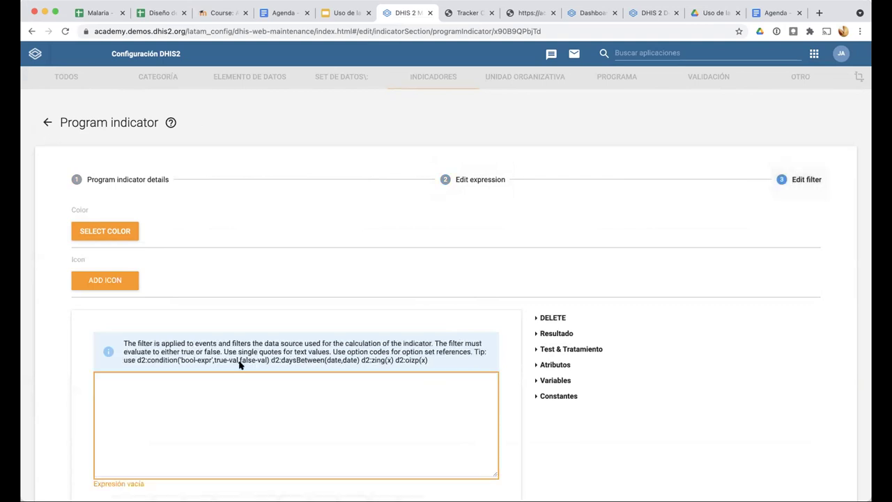
pyautogui.scroll(-2, 139, 219)
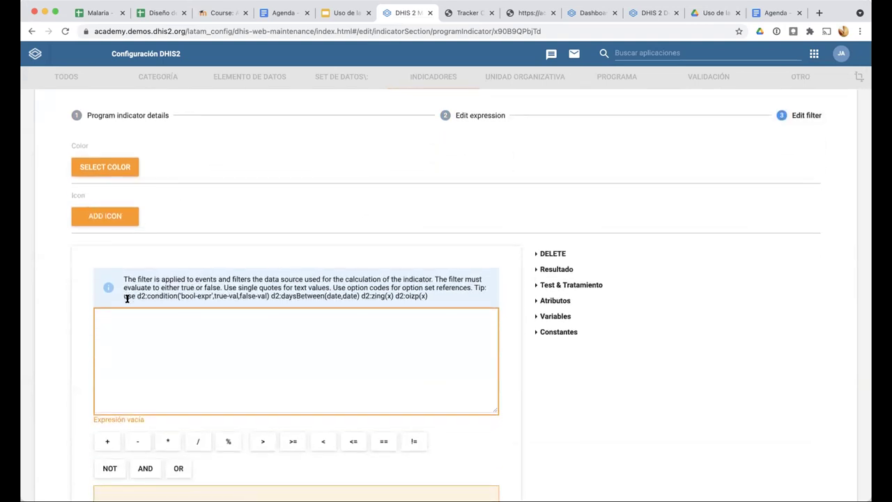
pyautogui.click(455, 117)
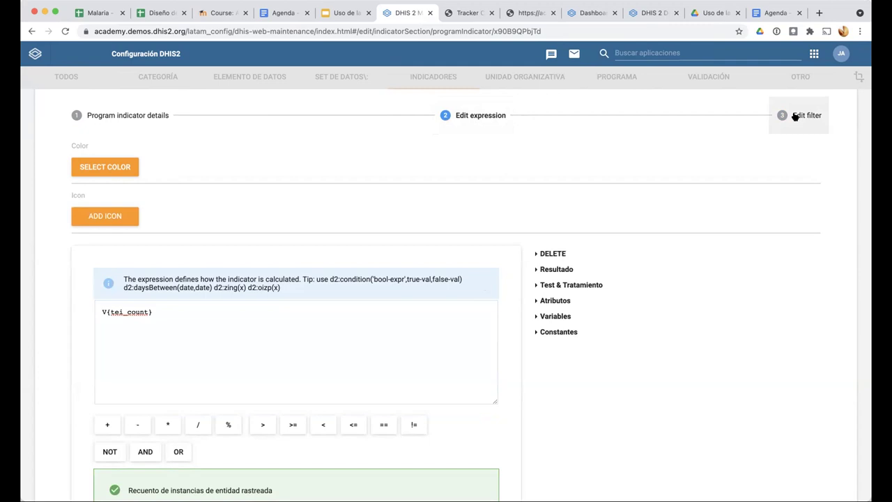
pyautogui.click(154, 11)
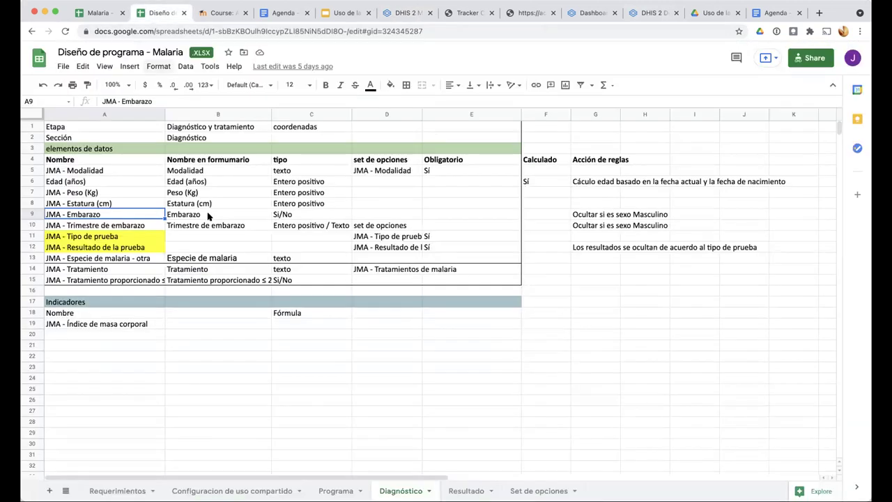
# In the Malaria - Programa Tracker sheet, select the Diagnóstico result columns Q3:X5, then return to DHIS2
pyautogui.click(88, 16)
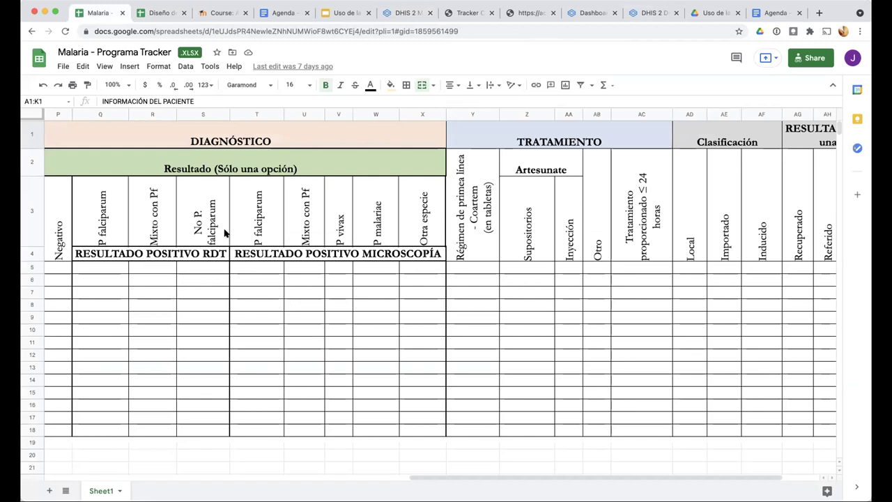
pyautogui.hscroll(-1, 230, 225)
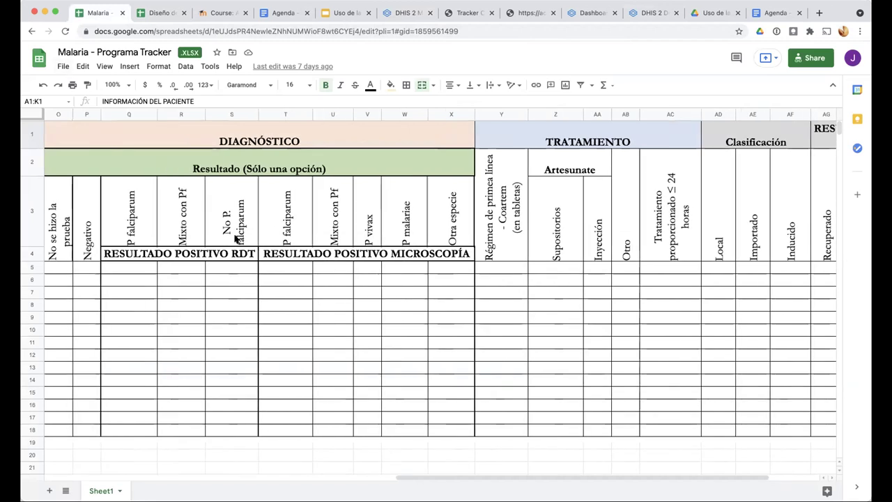
pyautogui.hscroll(-1, 233, 231)
pyautogui.hscroll(-1, 236, 239)
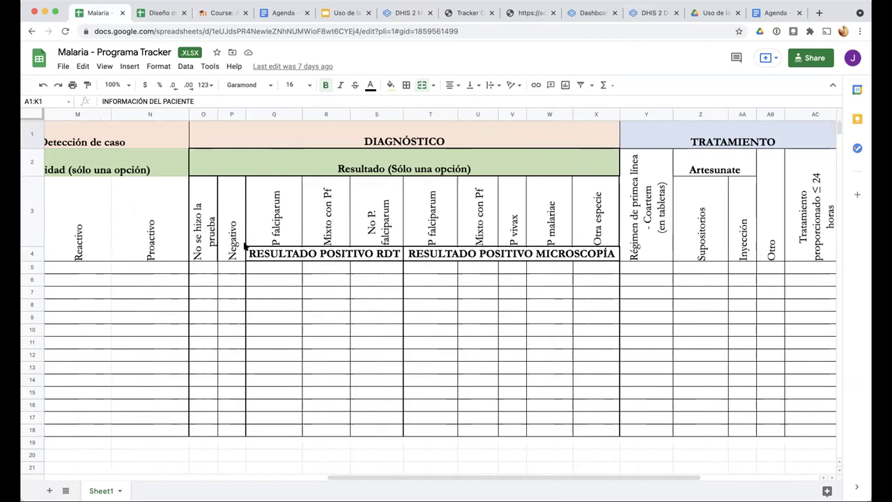
pyautogui.click(232, 234)
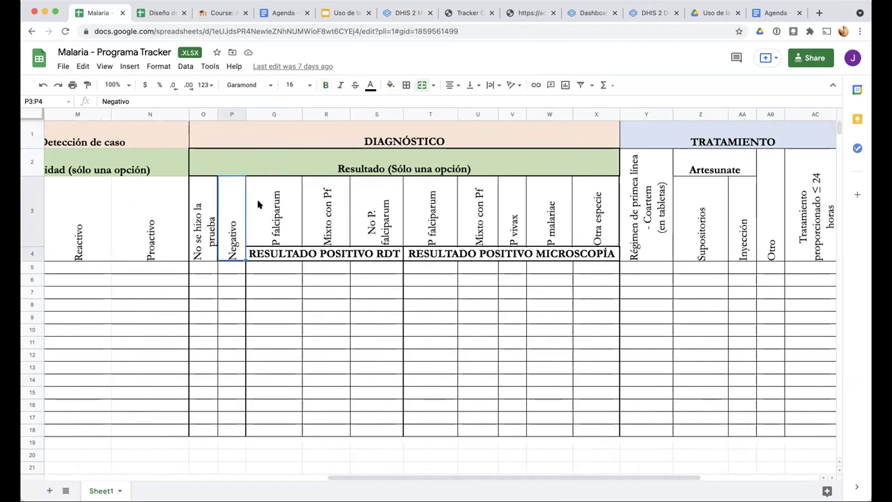
pyautogui.press('Right')
pyautogui.keyDown('shift'); pyautogui.click(589, 271); pyautogui.keyUp('shift')
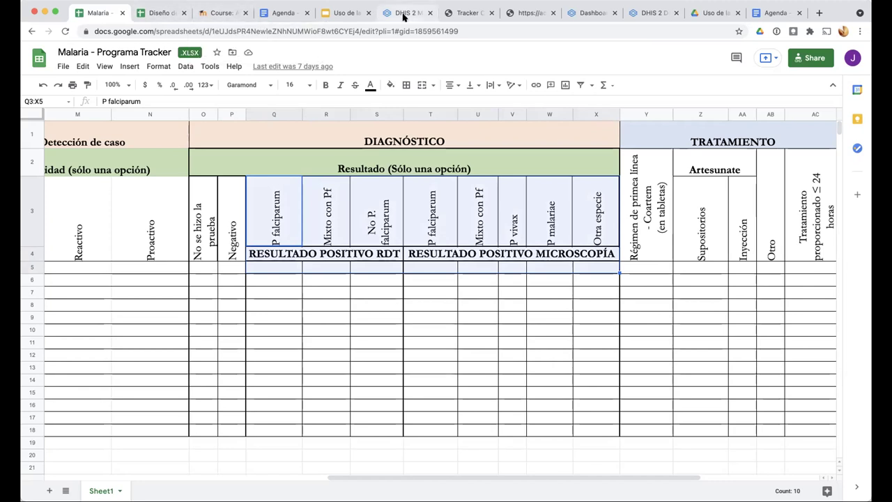
pyautogui.press('super+6')
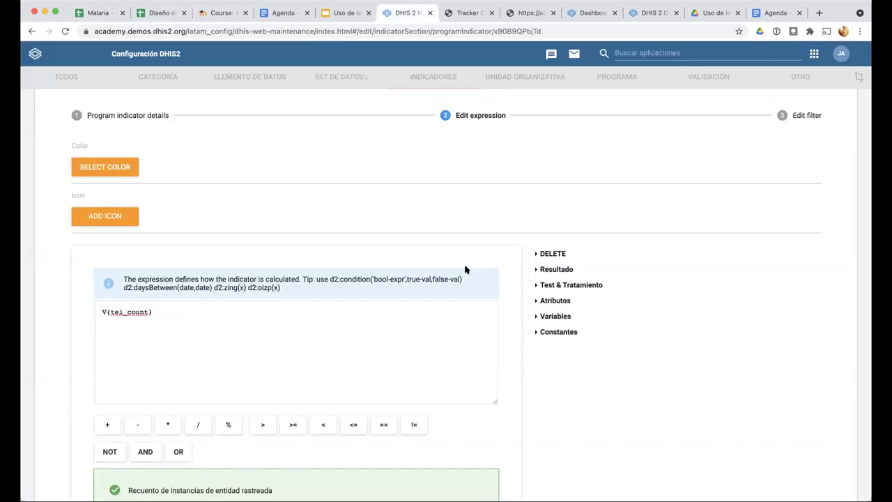
# Review the MDG - Casos de malaria program indicator details form
pyautogui.scroll(1, 465, 269)
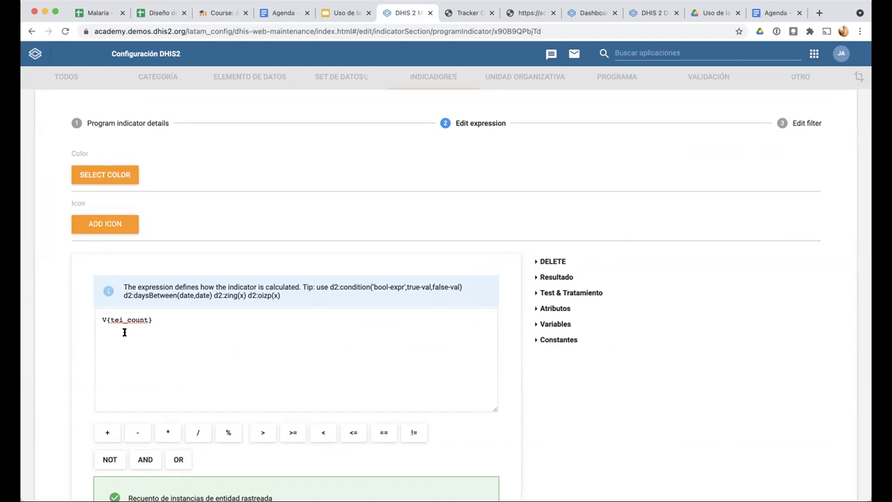
pyautogui.click(126, 124)
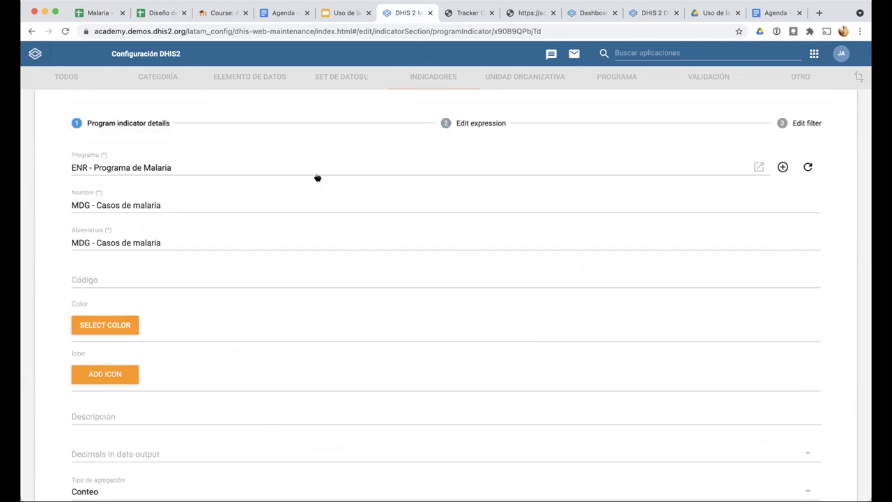
pyautogui.scroll(-1, 187, 270)
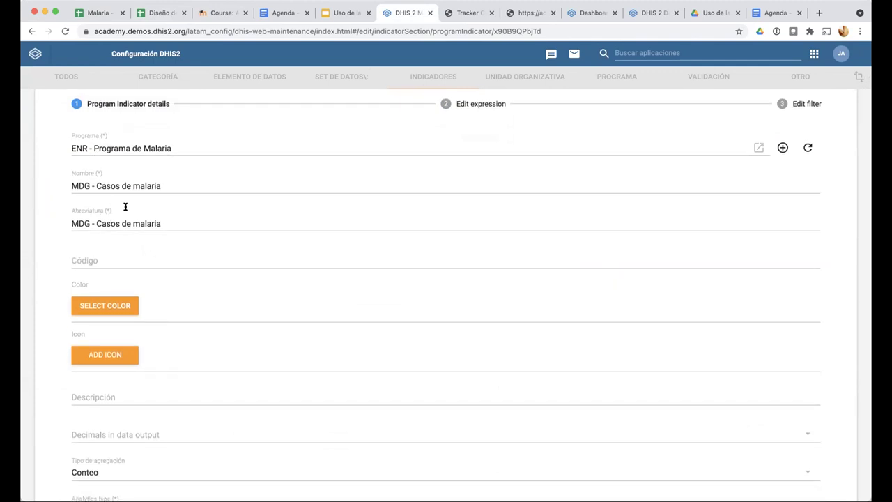
pyautogui.scroll(1, 92, 196)
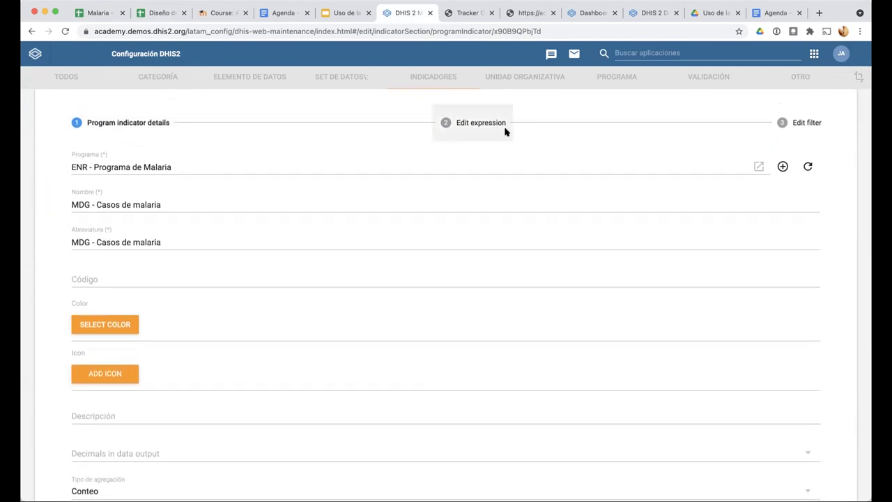
# Recheck the indicator's expression and filter, then scroll through its details step again
pyautogui.click(505, 132)
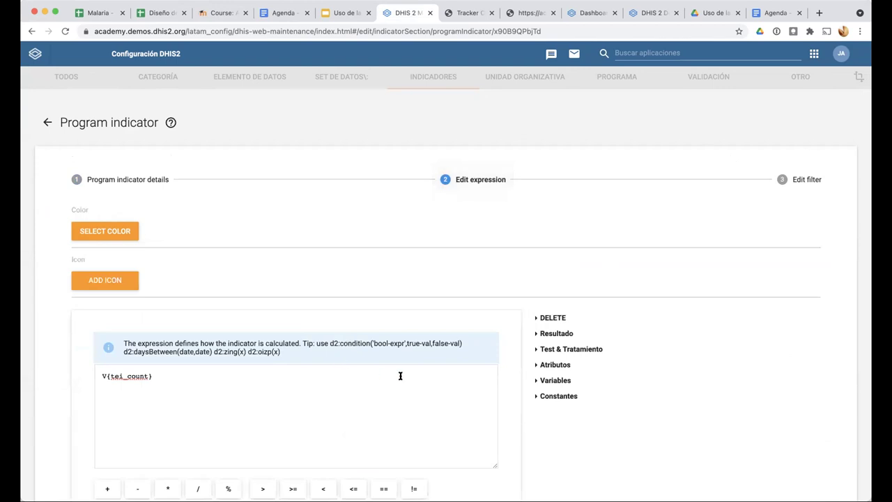
pyautogui.click(802, 179)
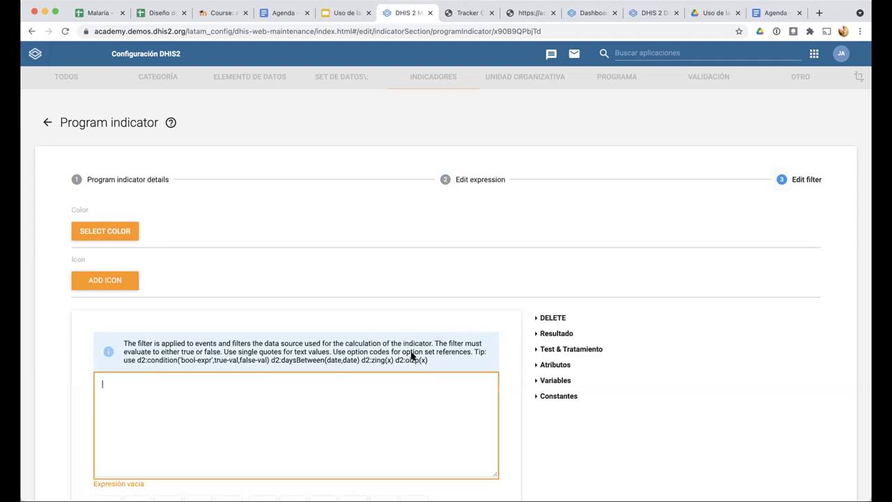
pyautogui.click(486, 176)
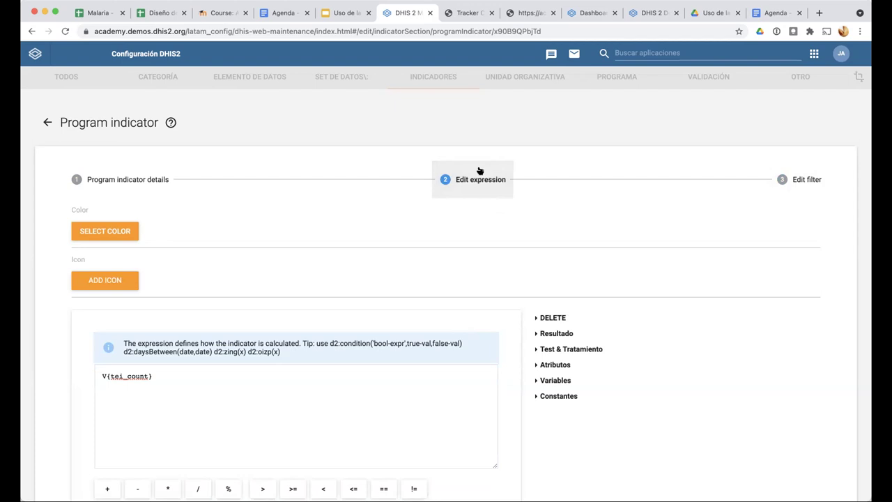
pyautogui.click(115, 184)
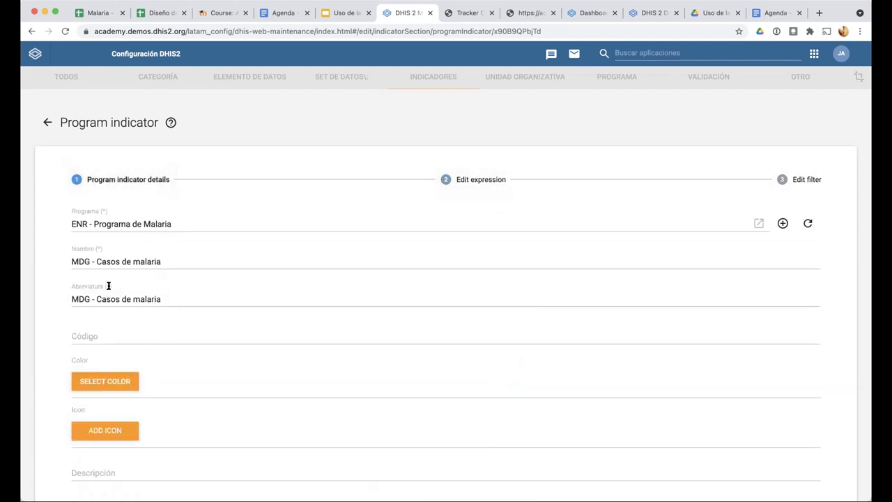
pyautogui.scroll(-3, 105, 293)
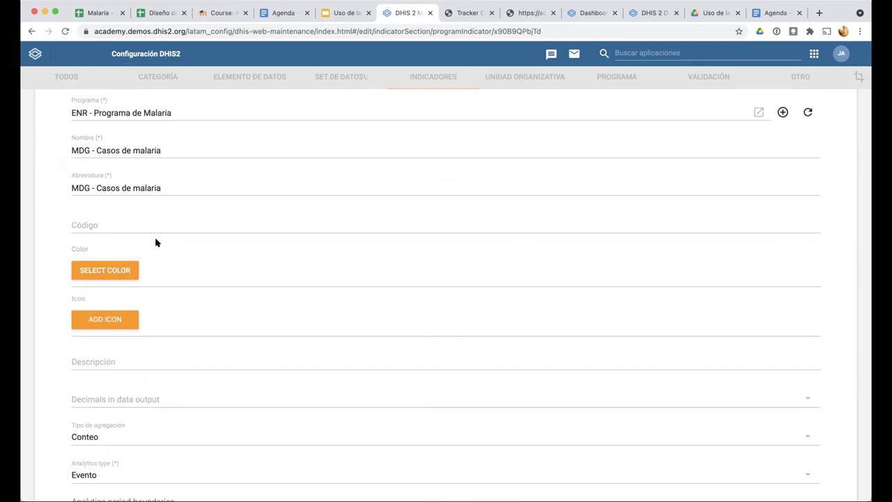
pyautogui.scroll(-5, 156, 242)
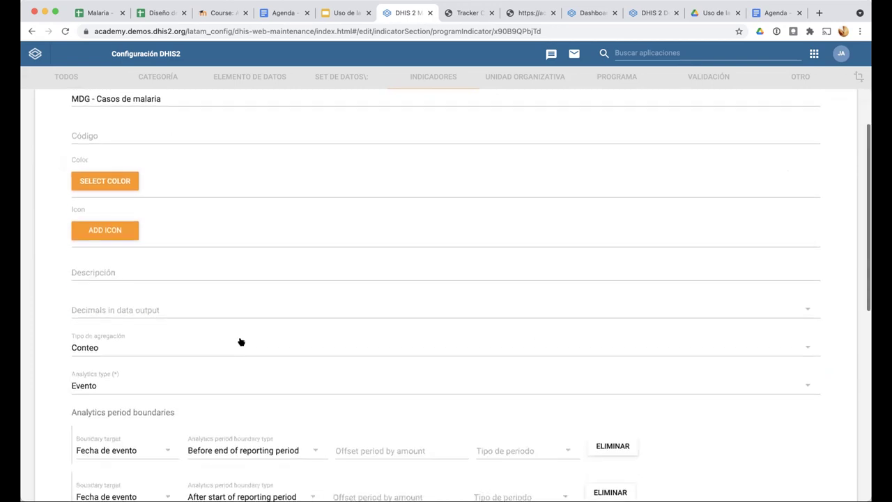
pyautogui.scroll(-10, 241, 342)
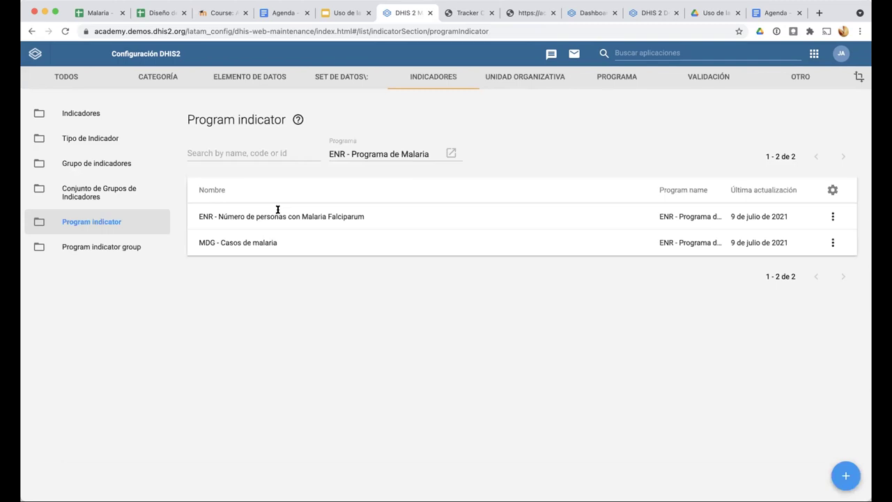
# Open MDG - Tasa de incidencia Malaria P. Falciparum and show its ENR Falciparum-based numerator
pyautogui.click(90, 112)
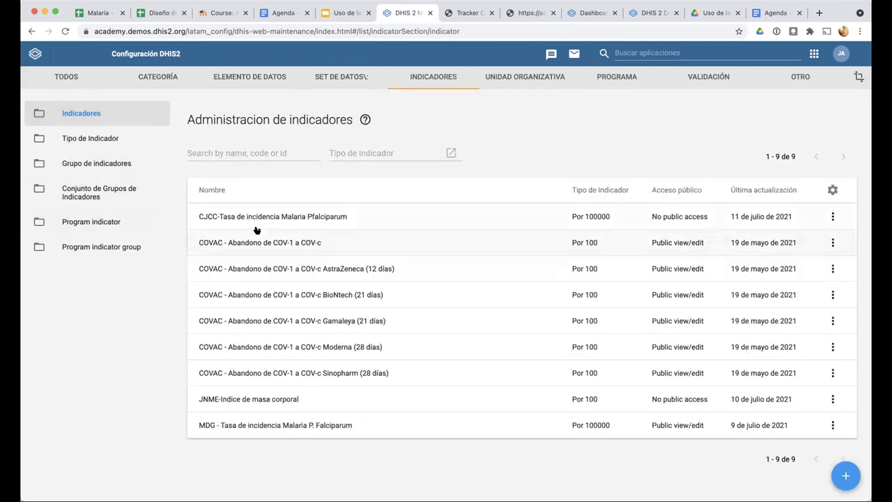
pyautogui.click(254, 428)
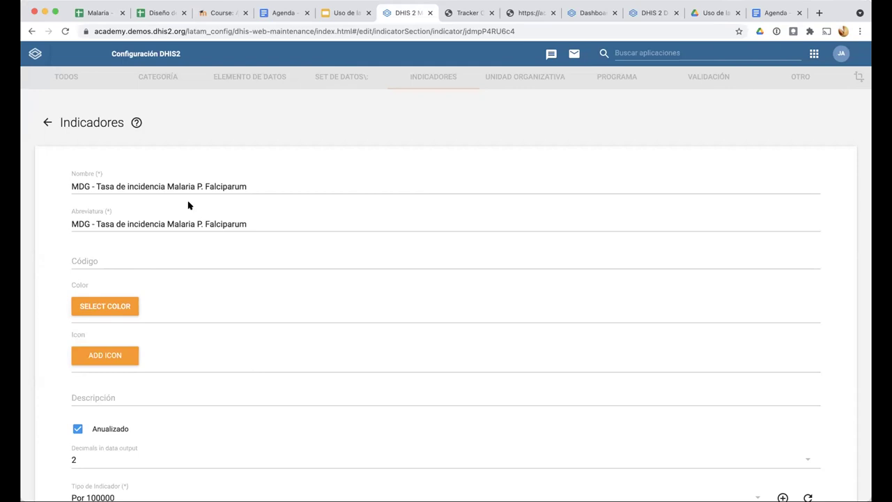
pyautogui.scroll(-1, 198, 435)
pyautogui.scroll(-5, 195, 434)
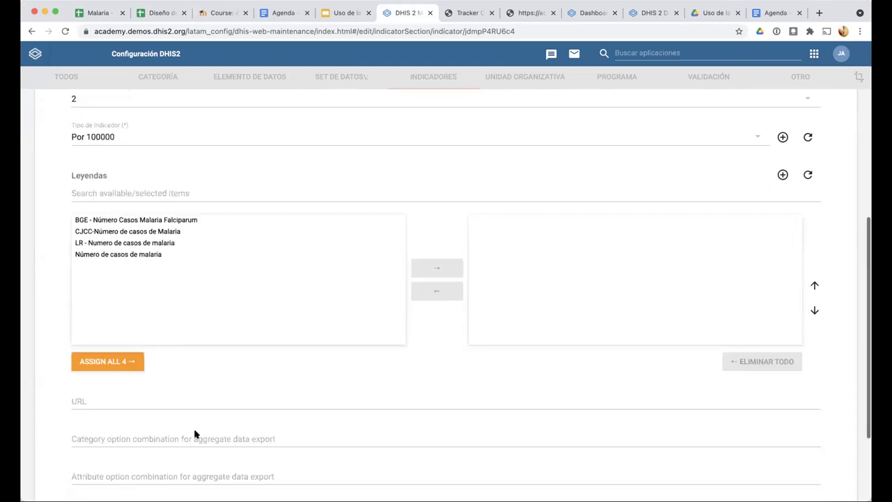
pyautogui.scroll(-3, 125, 385)
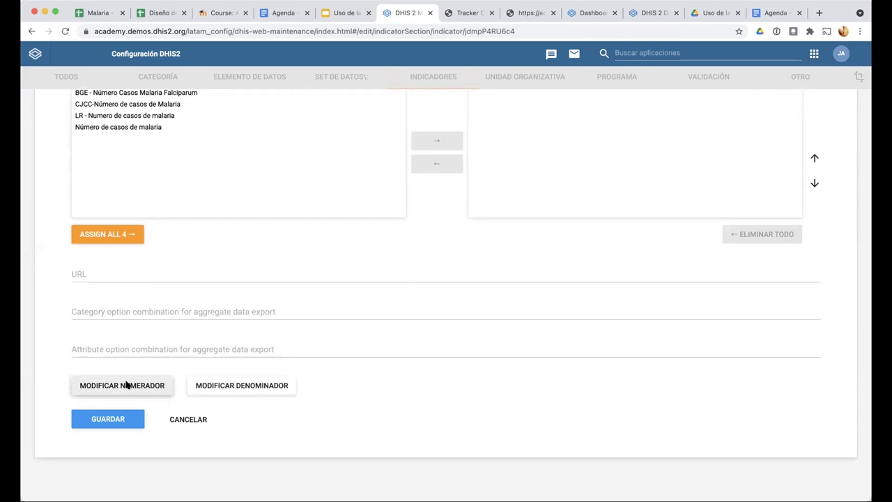
pyautogui.click(125, 385)
pyautogui.click(149, 208)
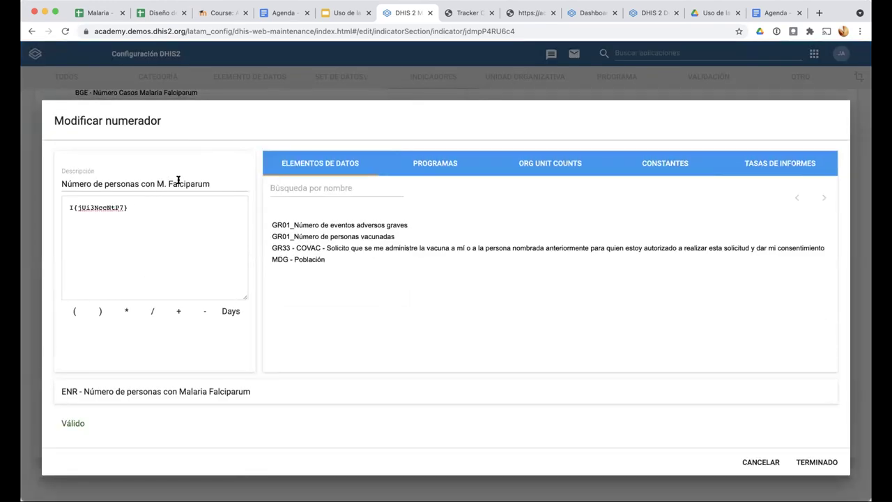
# Close the numerator, then view the Población denominator (MDG - Población) and close it unchanged
pyautogui.click(760, 460)
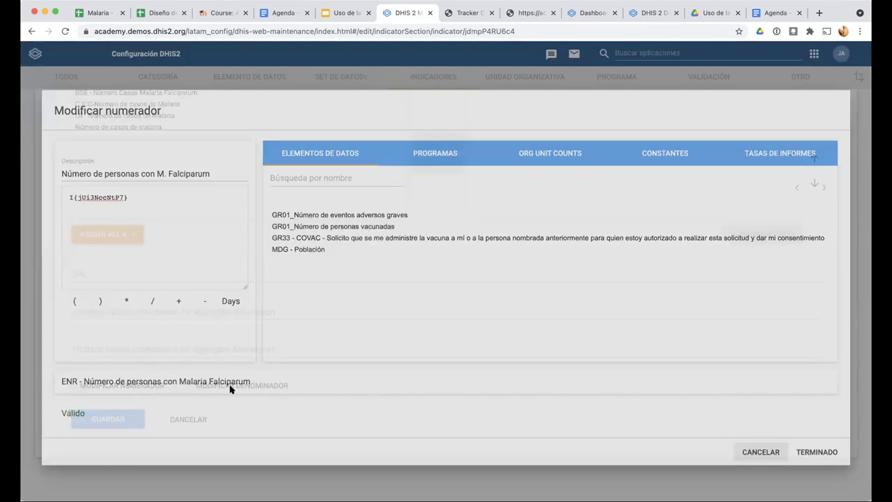
pyautogui.click(242, 386)
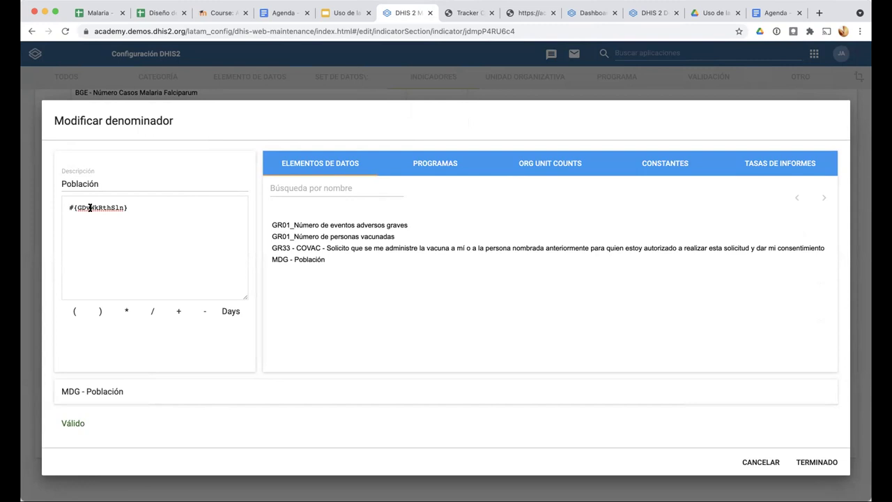
pyautogui.click(760, 462)
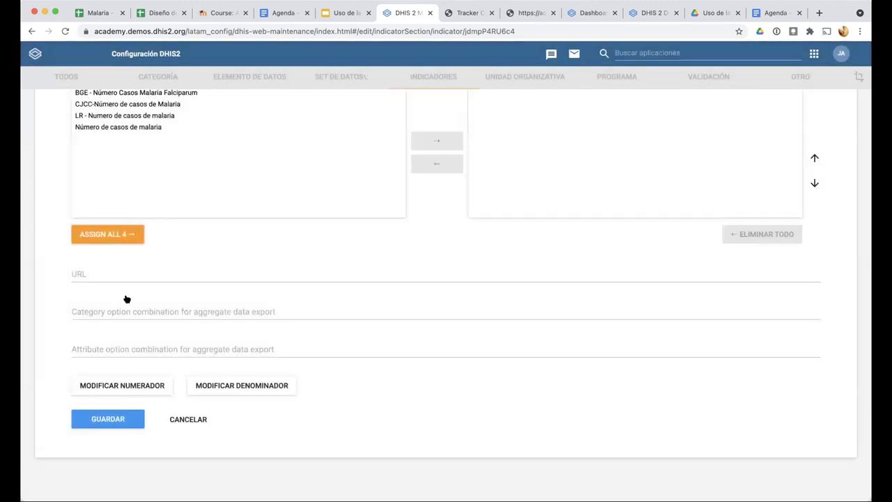
# Check the indicator type choices, keep Por 100000, and leave the indicator form unsaved
pyautogui.scroll(5, 126, 299)
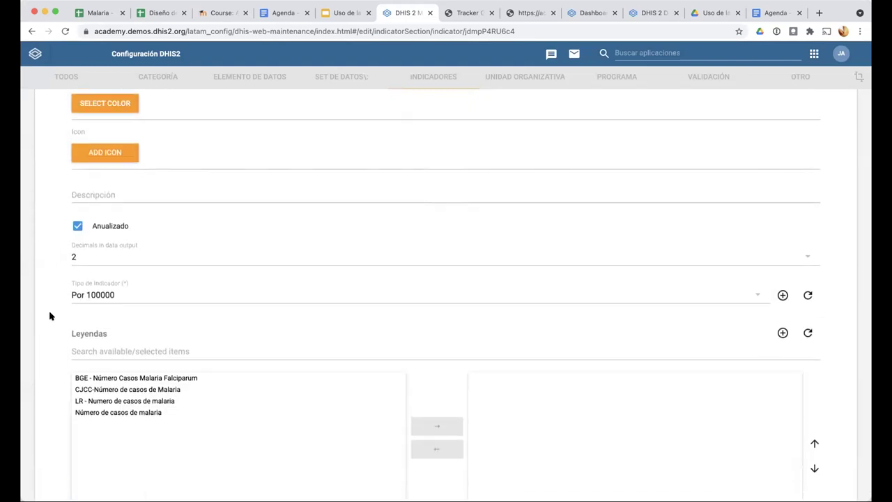
pyautogui.click(83, 299)
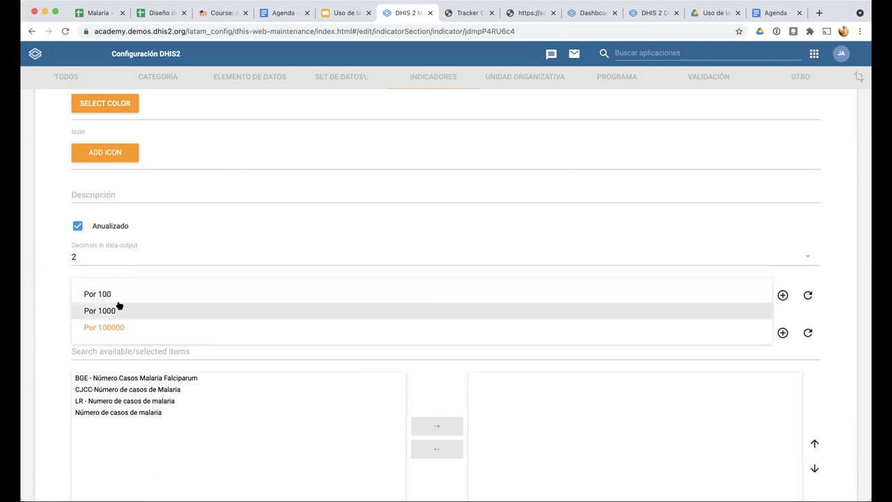
pyautogui.click(62, 274)
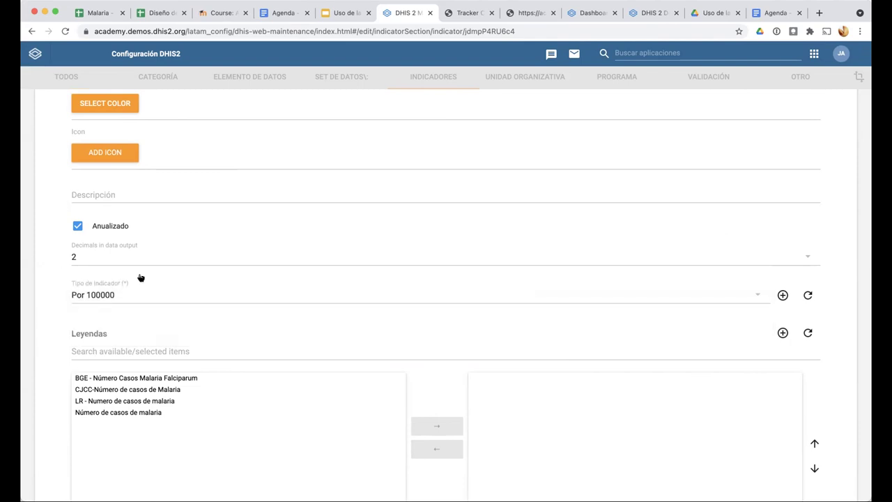
pyautogui.scroll(-5, 90, 253)
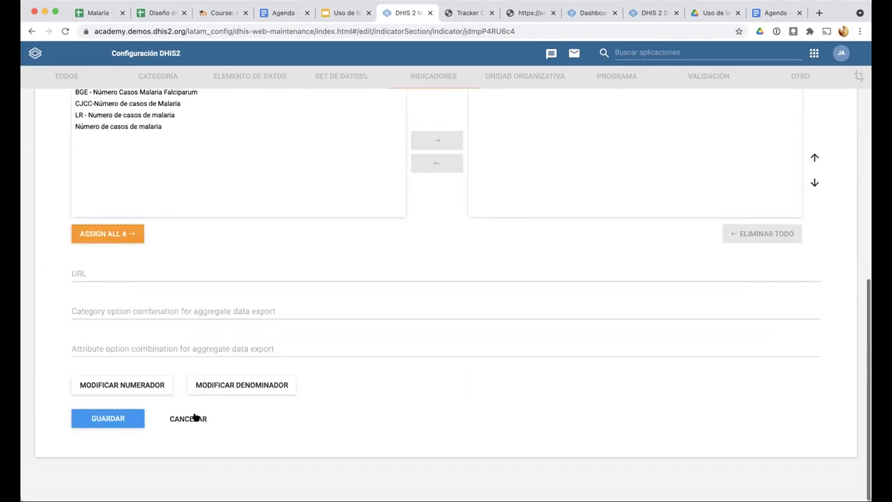
pyautogui.click(195, 417)
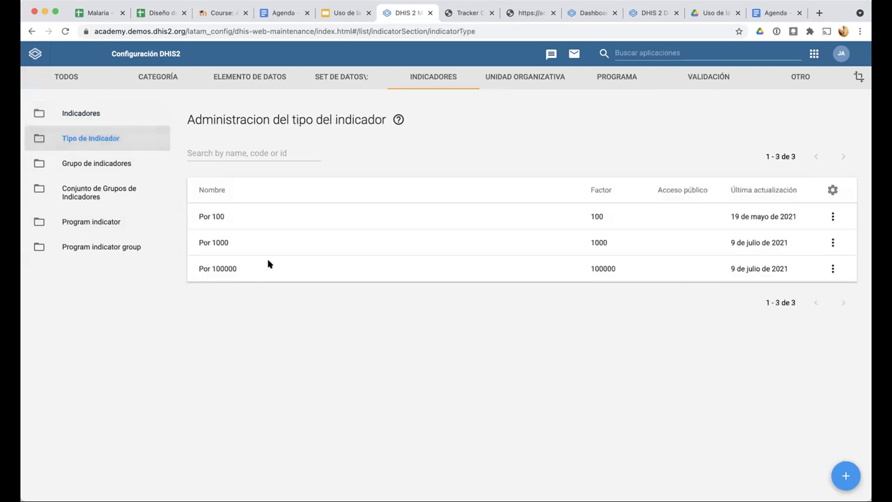
# Create the indicator type 'Unitario' with factor 1, then switch to the Agenda document
pyautogui.click(845, 476)
pyautogui.click(196, 180)
pyautogui.write('Unitario')
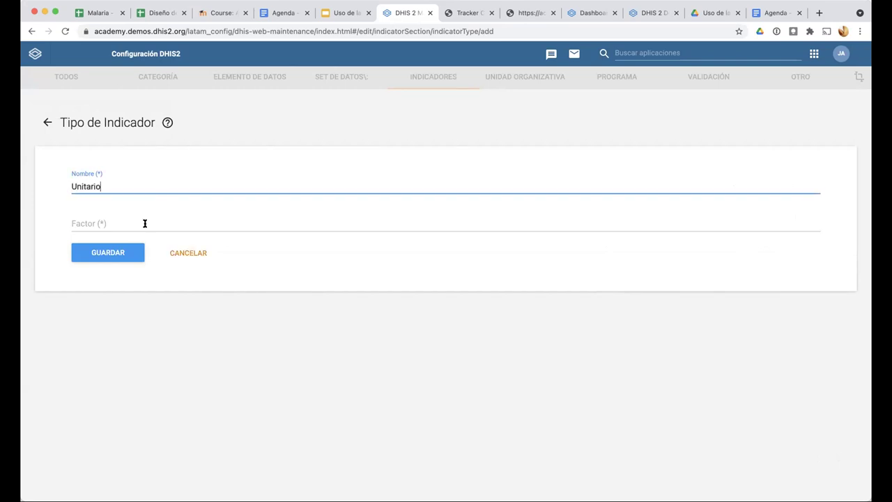
pyautogui.click(144, 223)
pyautogui.write('1')
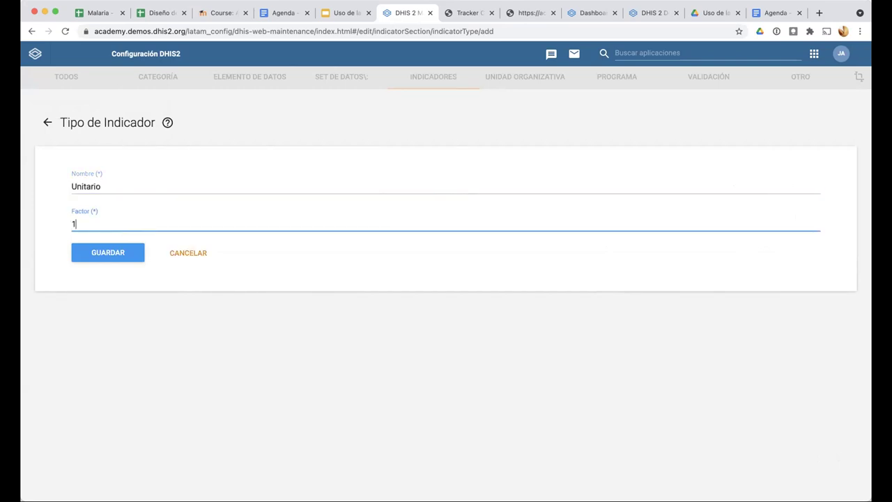
pyautogui.click(112, 253)
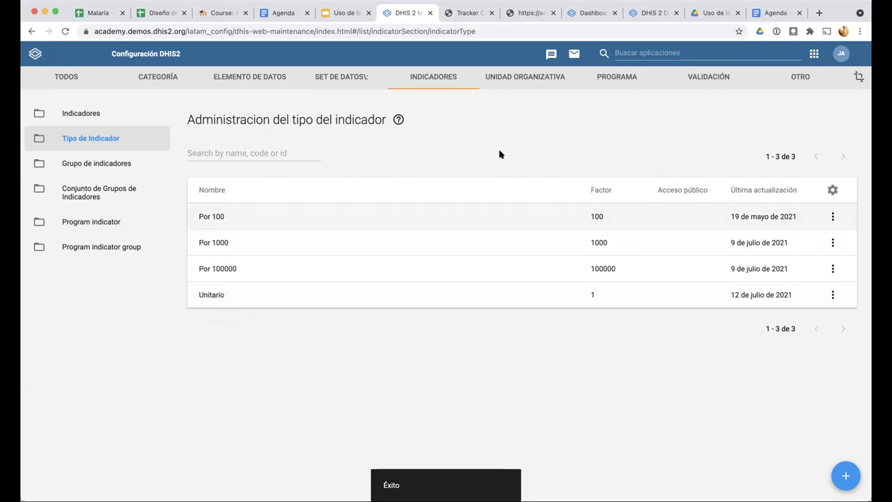
pyautogui.click(273, 18)
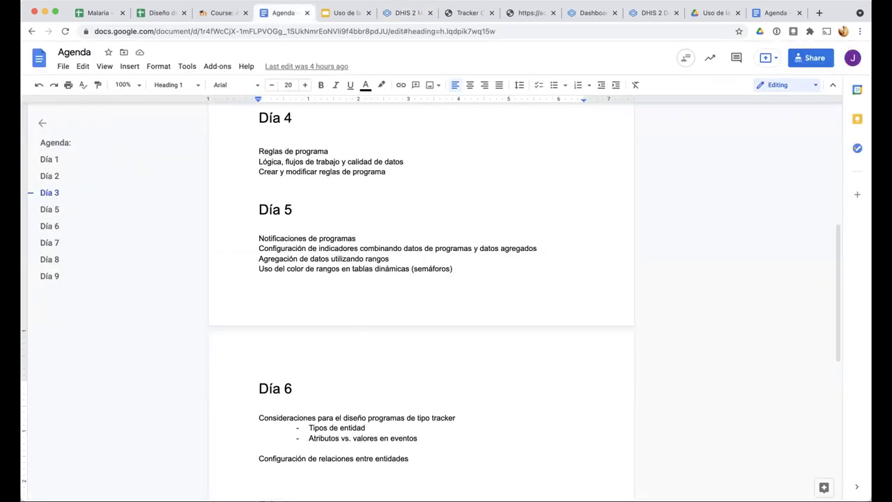
# Open the 'Uso de la información - día 6' presentation on its title slide
pyautogui.click(333, 14)
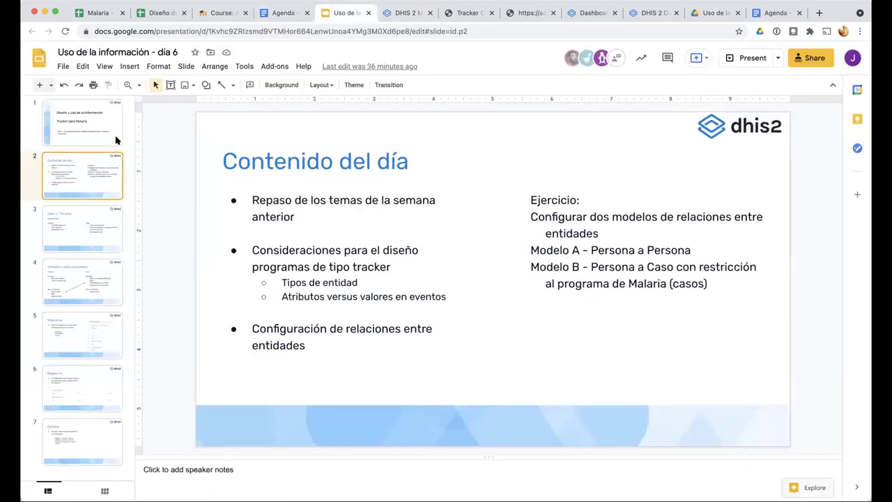
pyautogui.click(78, 132)
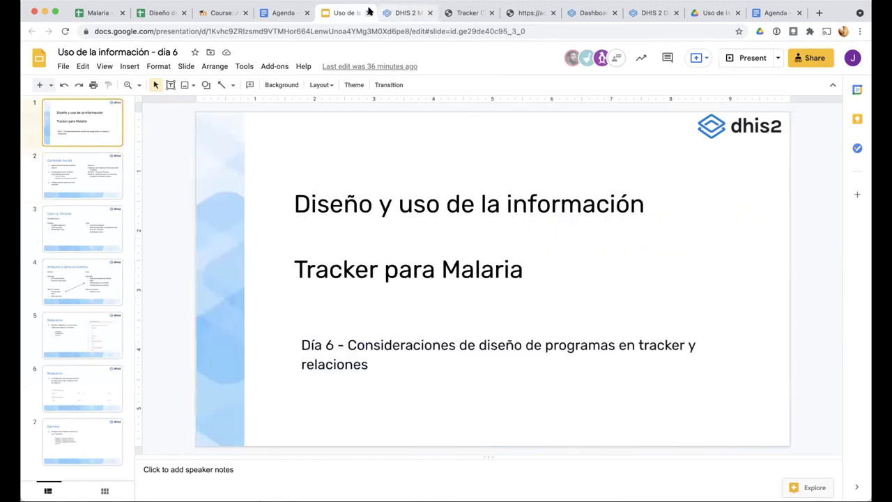
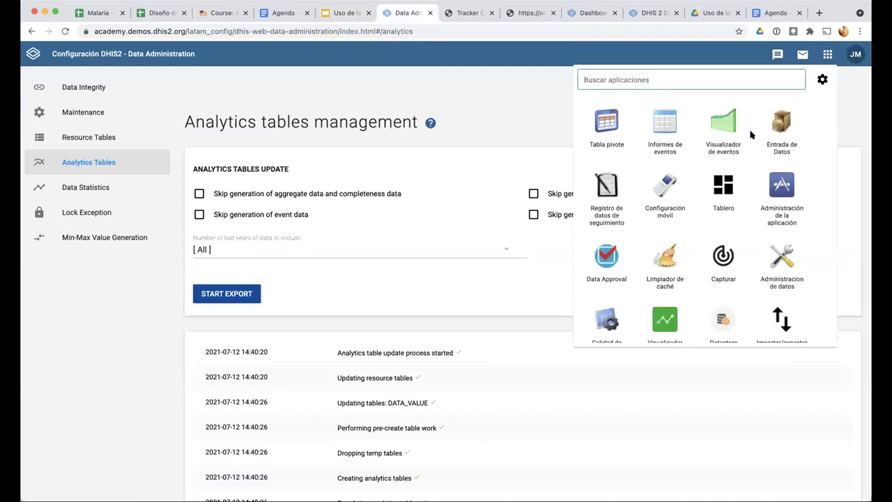
# Close the DHIS2 apps menu over the Analytics Tables page
pyautogui.click(824, 63)
# Launch the Mantenimiento (Maintenance) app from the DHIS2 apps menu
pyautogui.click(828, 55)
pyautogui.scroll(-2, 722, 224)
pyautogui.scroll(-1, 697, 230)
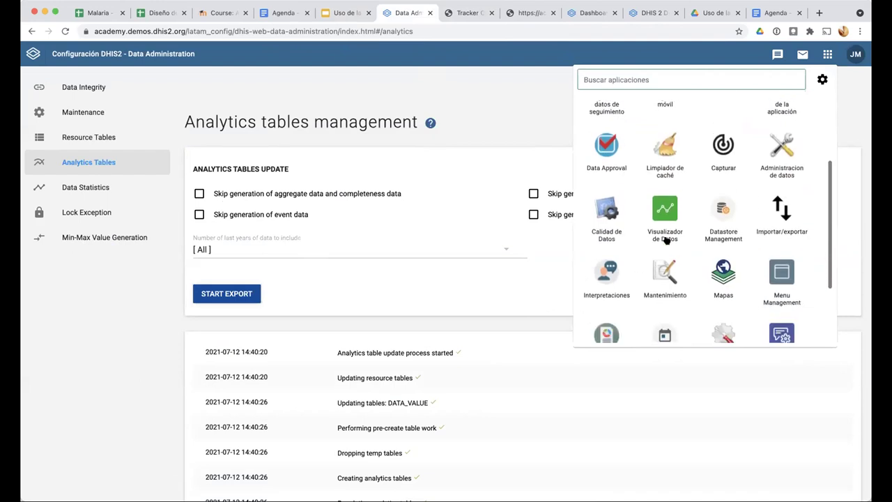
pyautogui.scroll(-1, 664, 238)
pyautogui.click(665, 237)
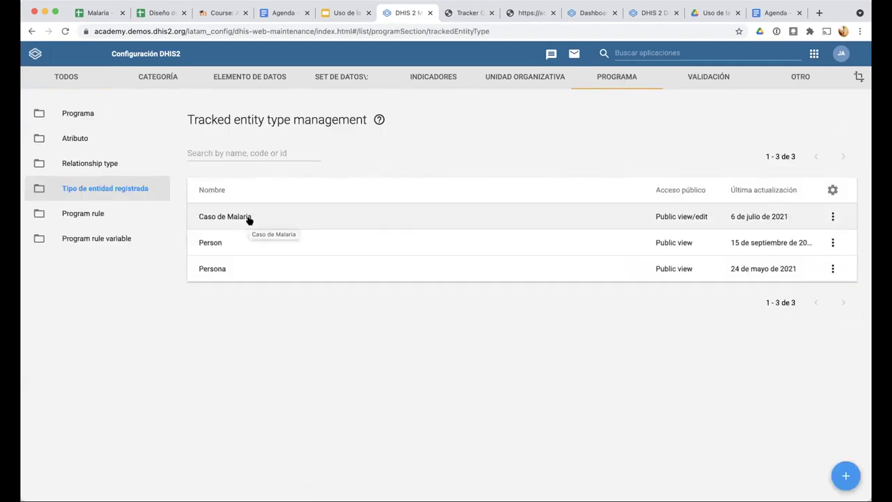
pyautogui.click(216, 271)
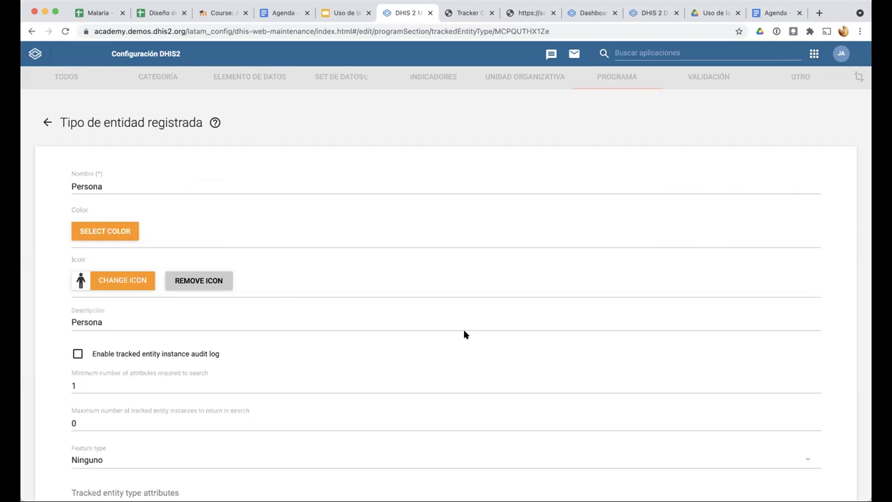
pyautogui.scroll(-3, 465, 335)
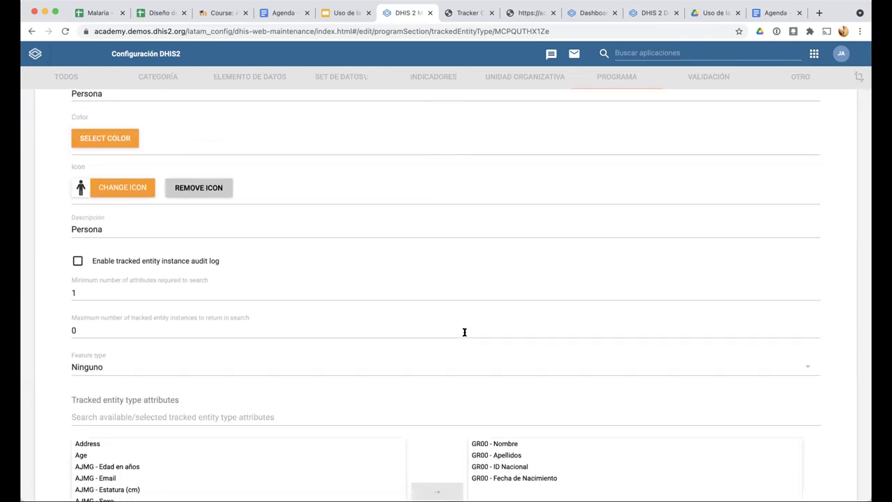
pyautogui.scroll(-2, 464, 332)
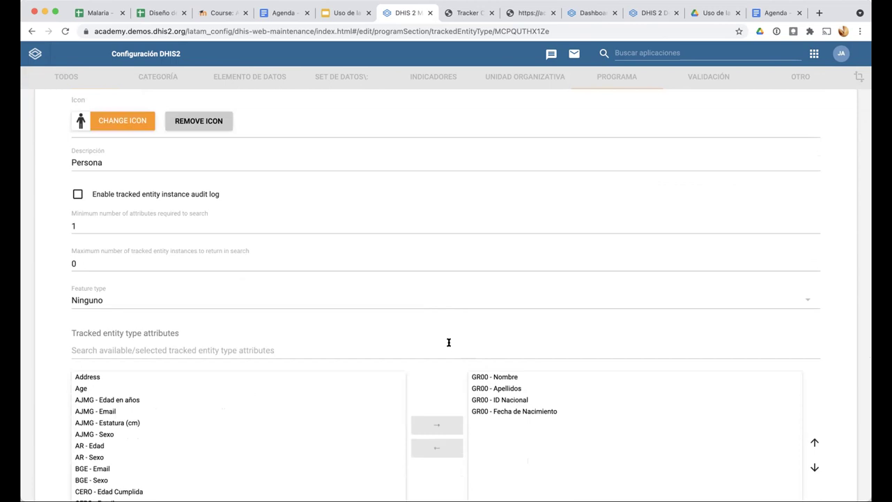
pyautogui.scroll(-3, 449, 342)
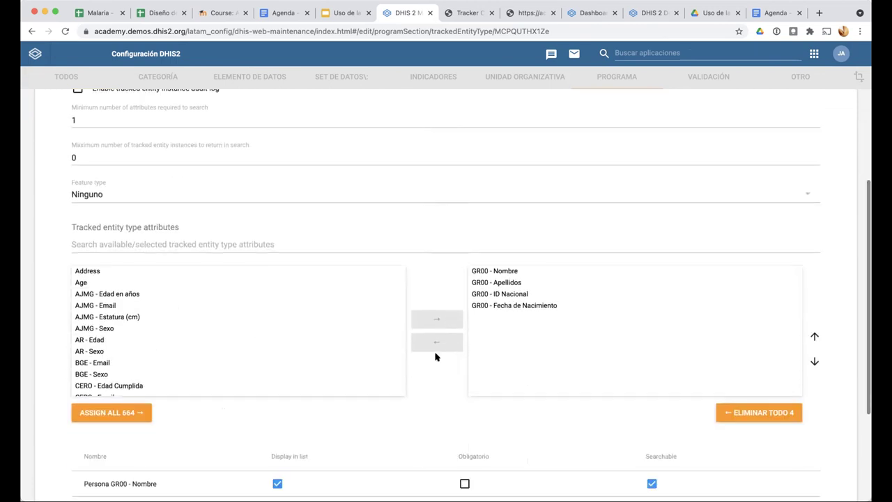
pyautogui.scroll(-3, 435, 356)
pyautogui.scroll(-2, 435, 357)
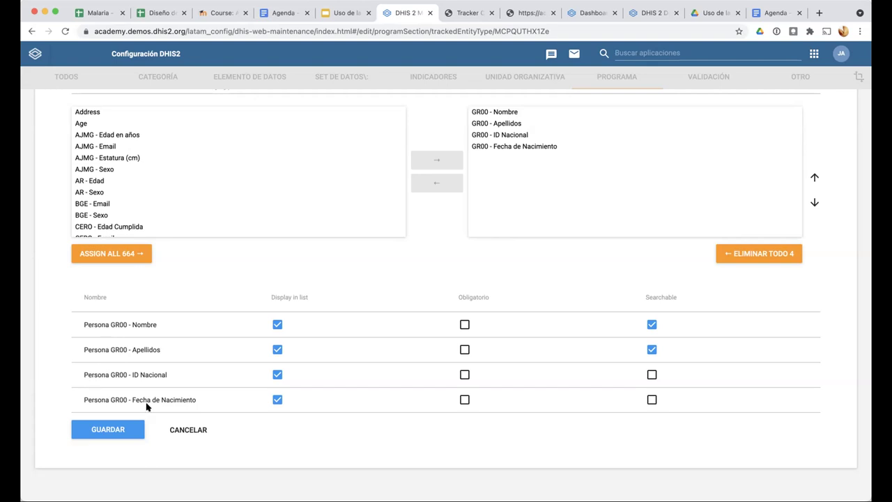
pyautogui.click(186, 430)
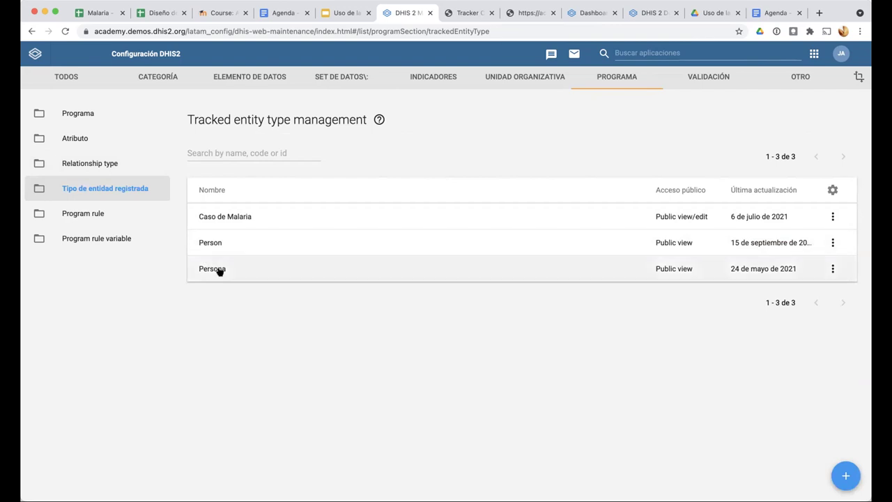
# Review Caso de Malaria's five attributes, only ID Nacional searchable, then leave without saving
pyautogui.click(234, 213)
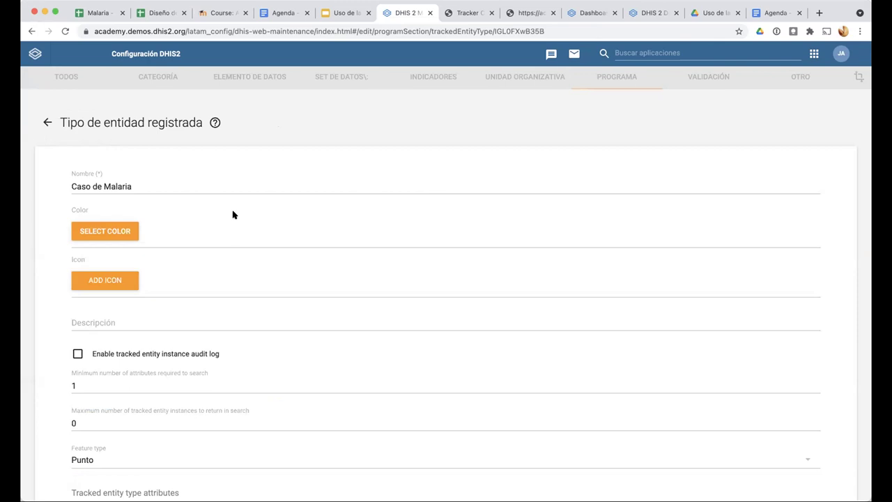
pyautogui.scroll(-1, 52, 344)
pyautogui.scroll(-6, 52, 343)
pyautogui.scroll(4, 52, 346)
pyautogui.scroll(3, 53, 346)
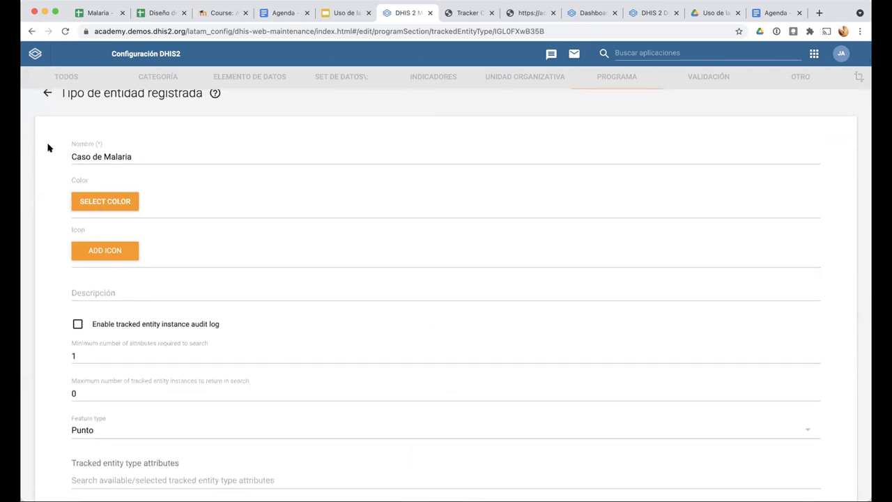
pyautogui.scroll(1, 48, 147)
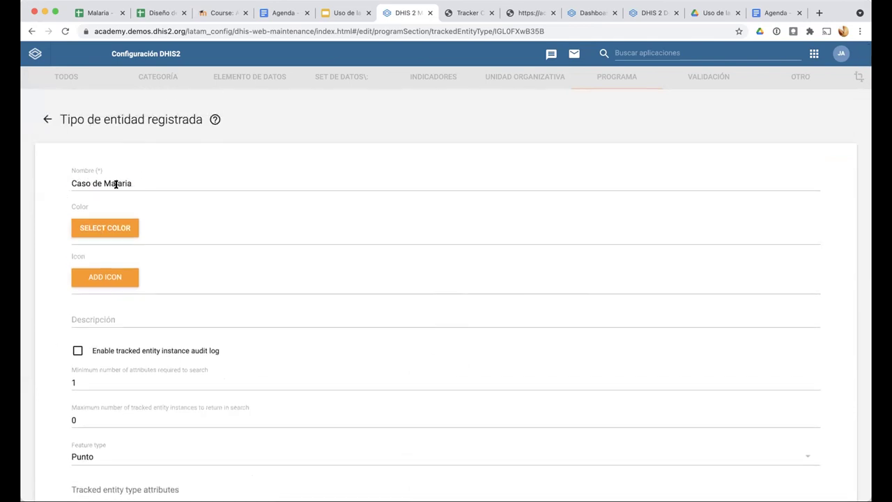
pyautogui.scroll(-5, 65, 265)
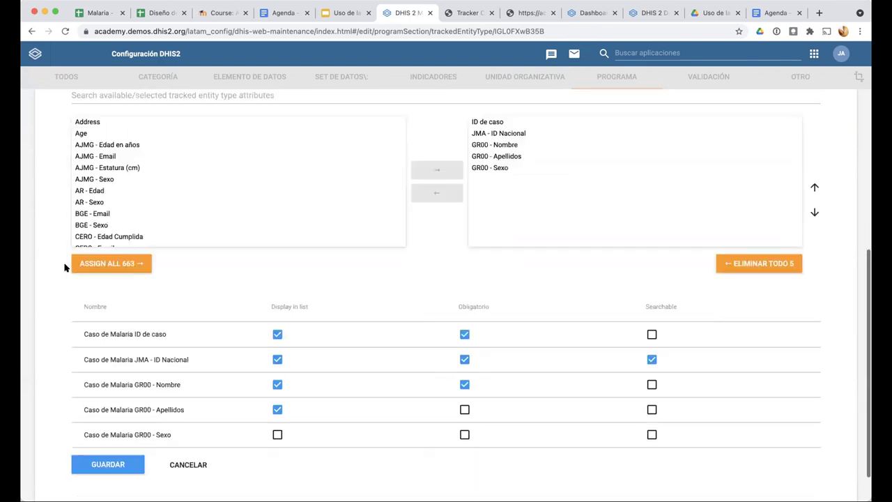
pyautogui.scroll(-1, 66, 265)
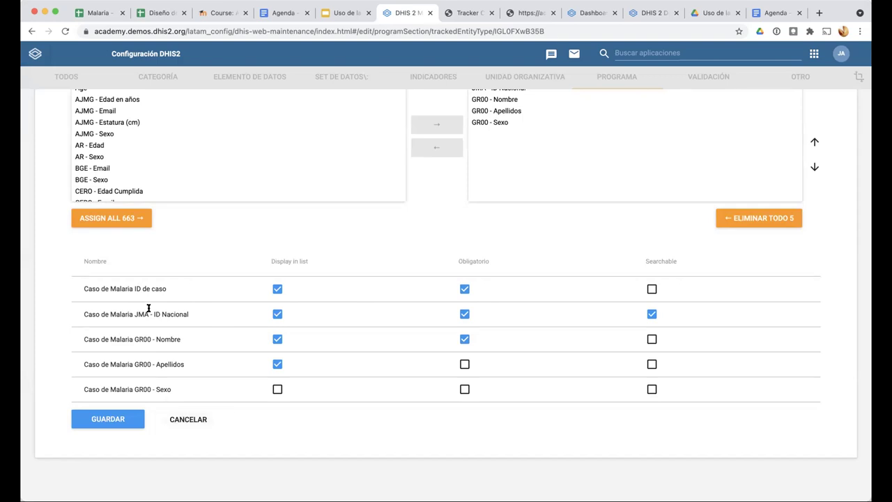
pyautogui.click(187, 419)
# Search attributes for 'JMA' and inspect the JMA - ID Nacional attribute form
pyautogui.click(226, 152)
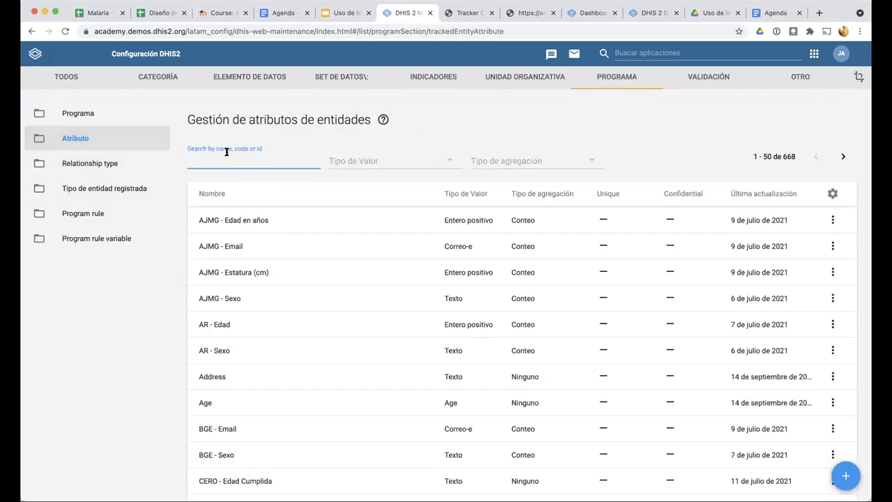
pyautogui.write('JMA')
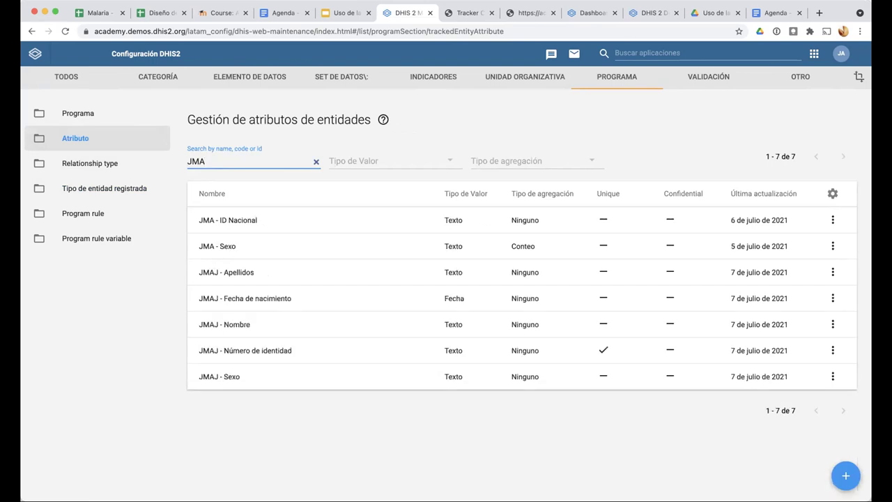
pyautogui.click(255, 221)
pyautogui.scroll(-5, 113, 344)
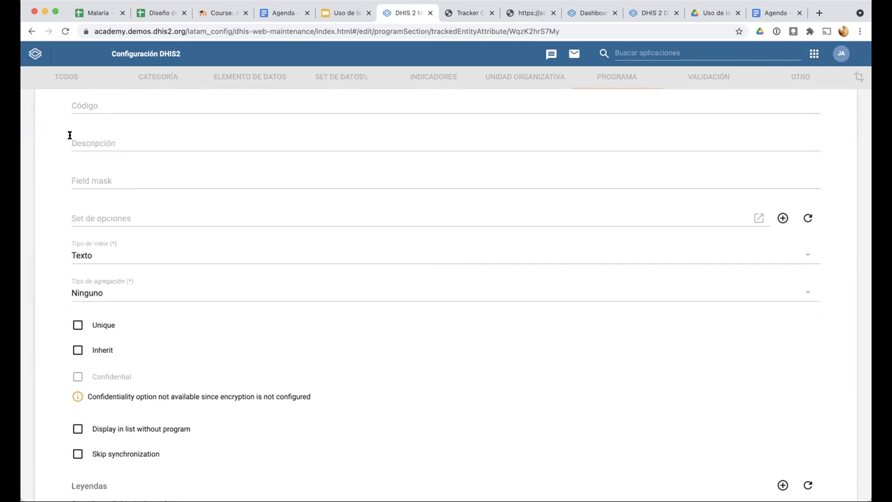
pyautogui.click(32, 32)
# Filter the attribute list by 'ID Nac' instead, showing 44 matches
pyautogui.doubleClick(205, 159)
pyautogui.press('BackSpace')
pyautogui.write('ID Nac')
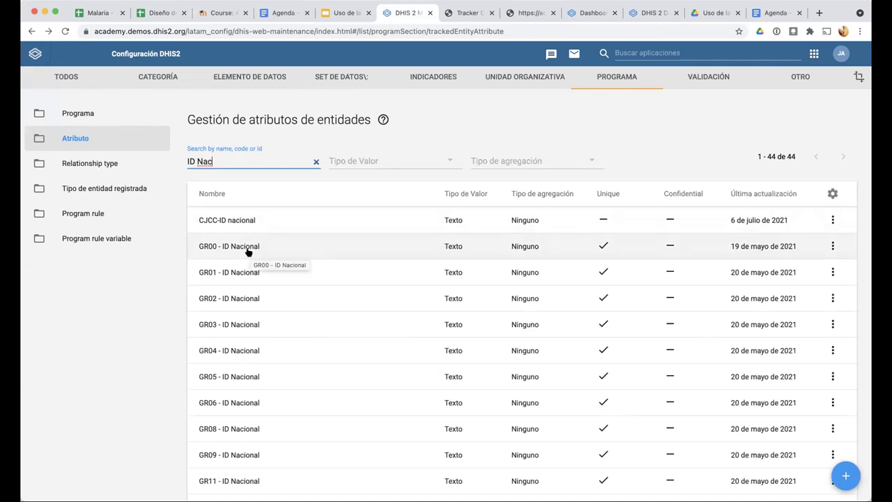
pyautogui.click(249, 252)
pyautogui.scroll(-5, 295, 305)
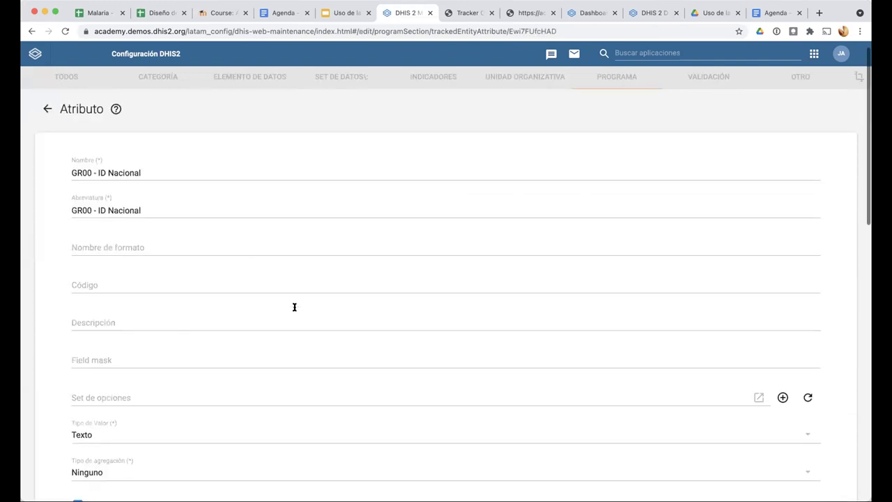
pyautogui.scroll(-1, 112, 247)
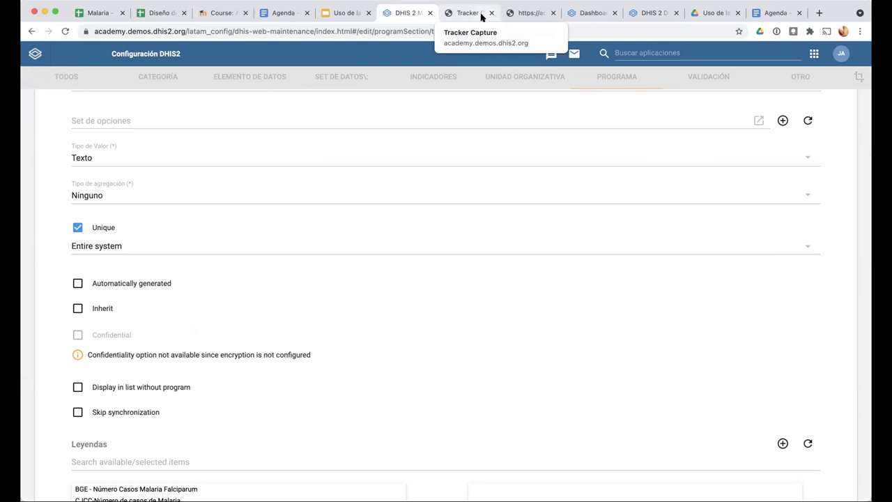
pyautogui.scroll(5, 410, 167)
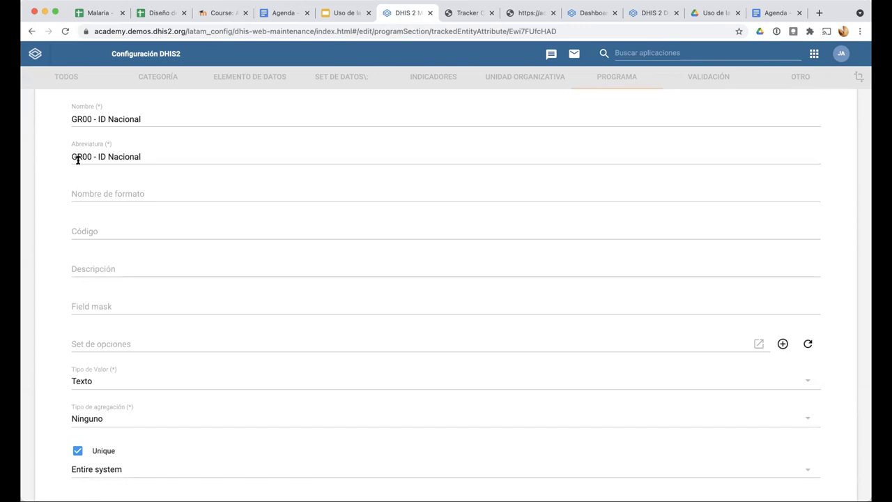
pyautogui.scroll(3, 115, 191)
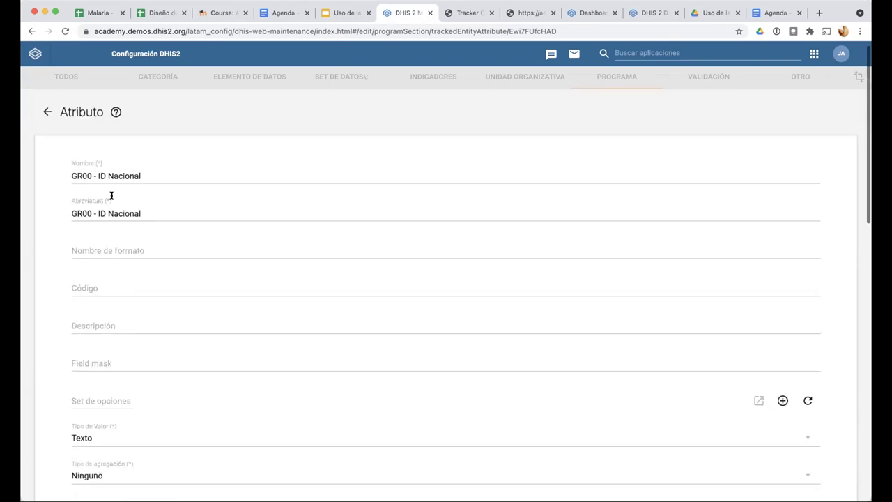
pyautogui.click(48, 122)
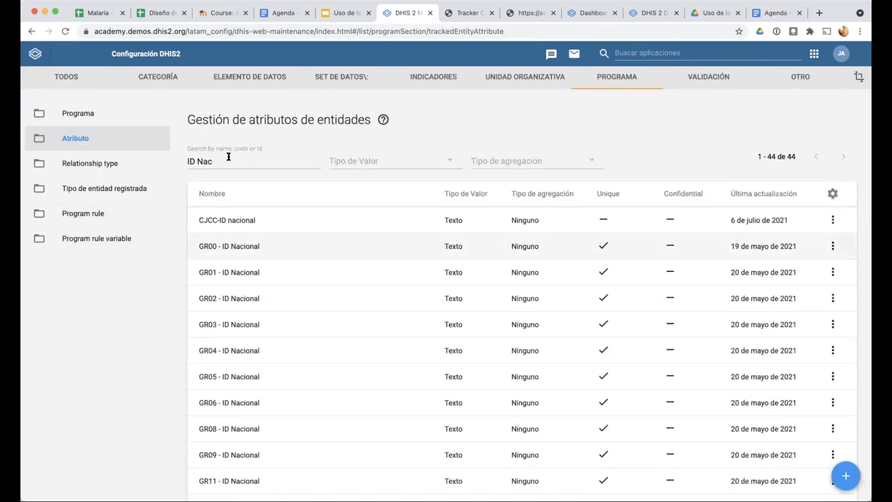
# Filter attributes by 'JMA' (7 results) and review the JMA - ID Nacional form
pyautogui.press('BackSpace')
pyautogui.press('BackSpace')
pyautogui.press('BackSpace')
pyautogui.press('BackSpace')
pyautogui.press('BackSpace')
pyautogui.press('BackSpace')
pyautogui.write('JMA')
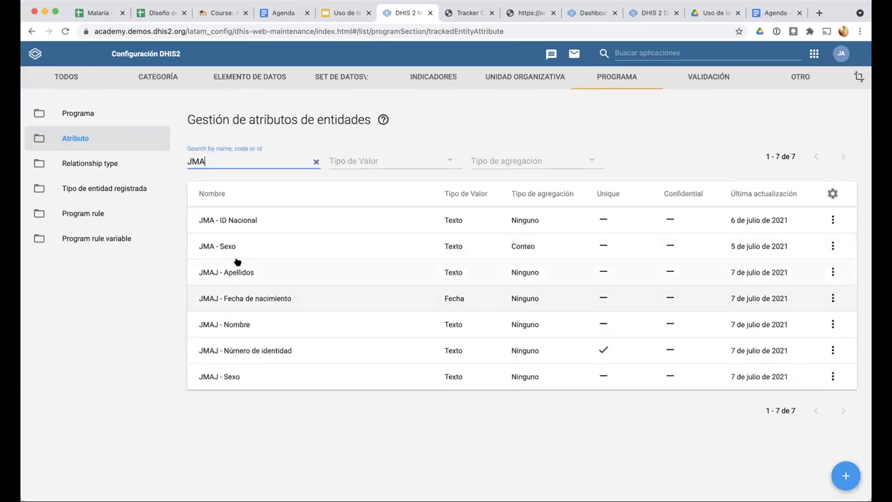
pyautogui.click(235, 222)
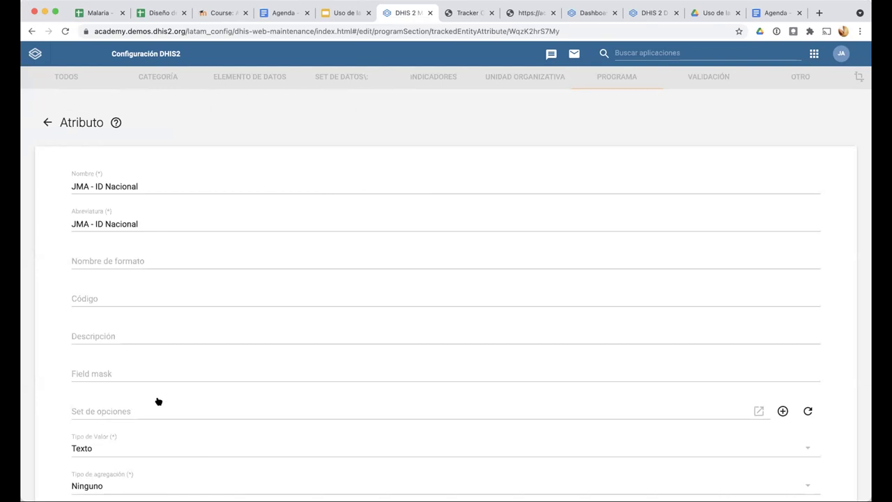
pyautogui.scroll(-1, 156, 393)
pyautogui.scroll(-7, 154, 384)
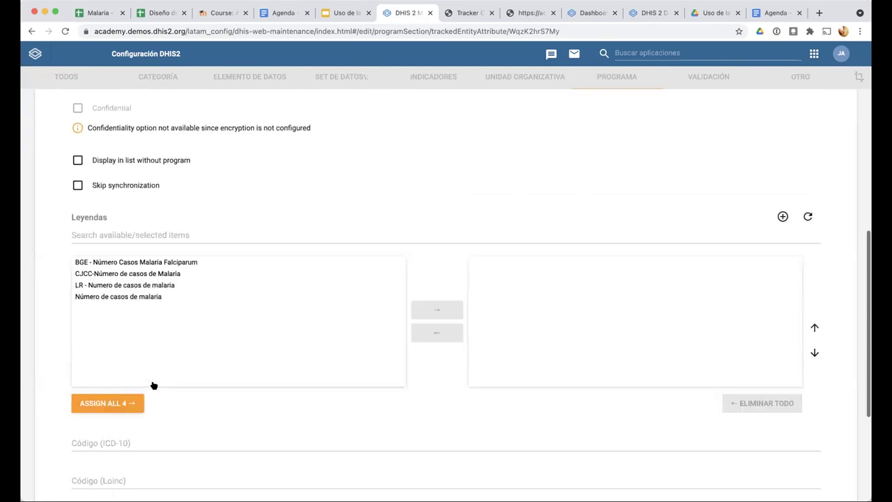
pyautogui.scroll(4, 154, 384)
pyautogui.scroll(5, 86, 174)
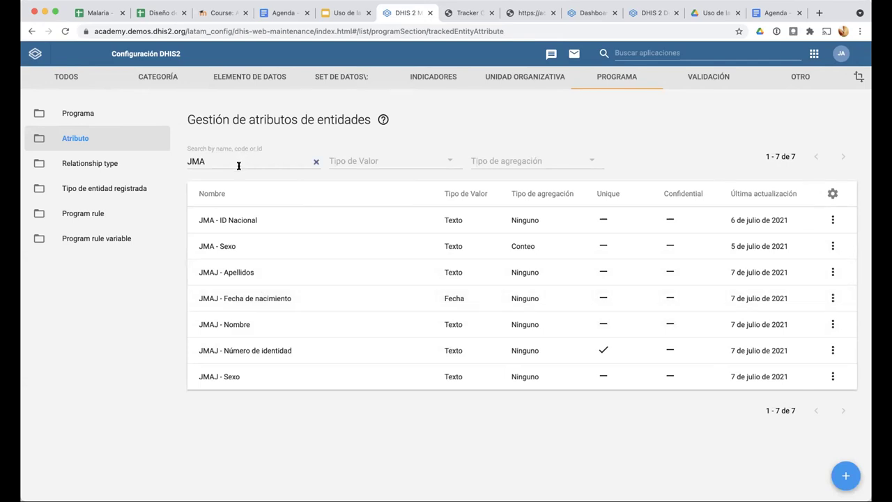
pyautogui.click(109, 165)
# Reopen Caso de Malaria to check its five attributes, with only JMA - ID Nacional searchable
pyautogui.click(114, 195)
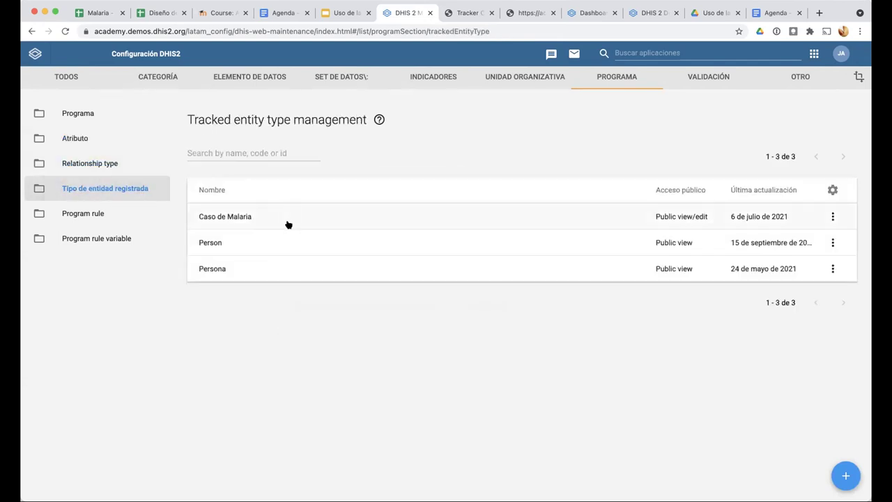
pyautogui.click(287, 223)
pyautogui.scroll(-3, 448, 360)
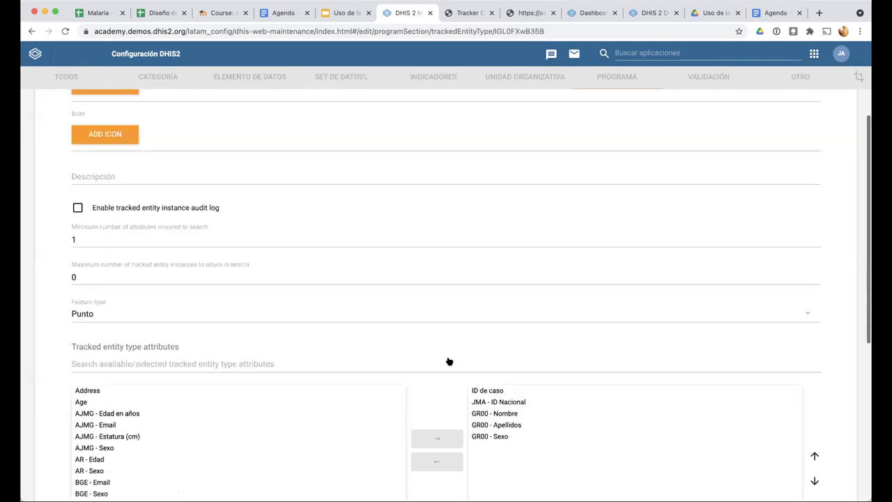
pyautogui.scroll(-3, 448, 361)
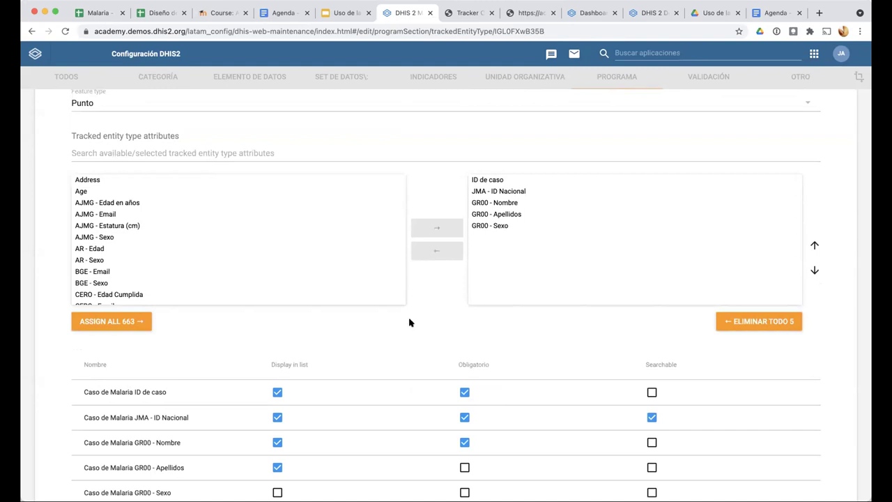
pyautogui.hscroll(-1, 409, 322)
pyautogui.hscroll(1, 251, 350)
pyautogui.scroll(-1, 259, 342)
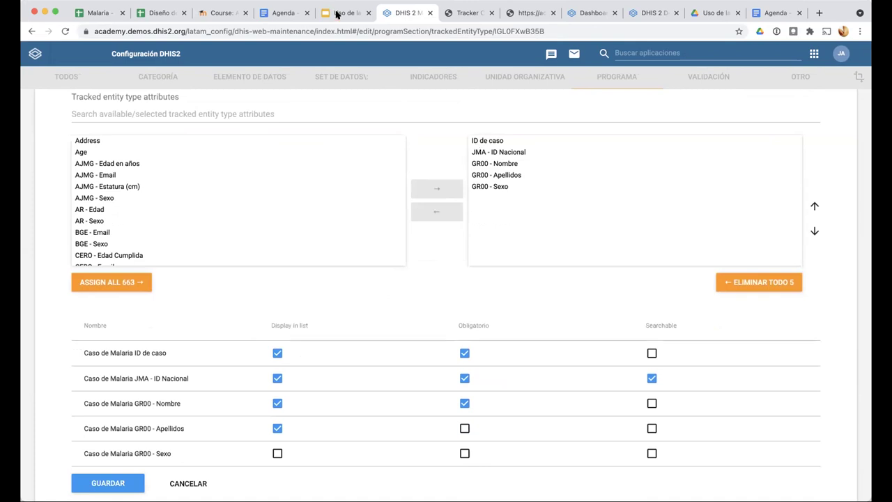
# Show slide 4, 'Atributos y datos en eventos', in the Google Slides presentation
pyautogui.hotkey('ctrl', 'shift', 'Tab')
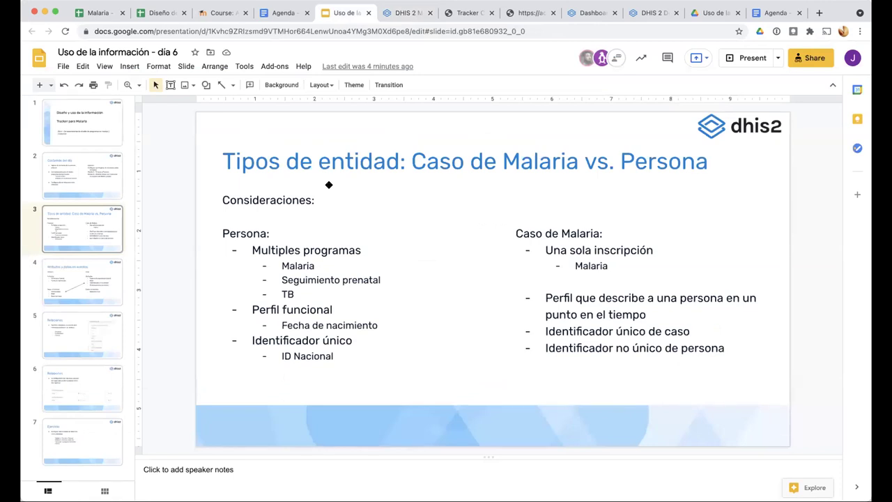
pyautogui.click(84, 295)
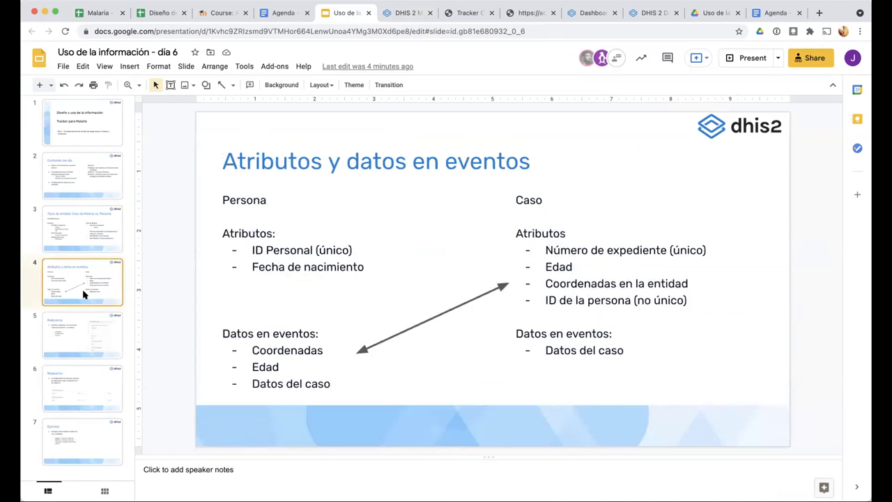
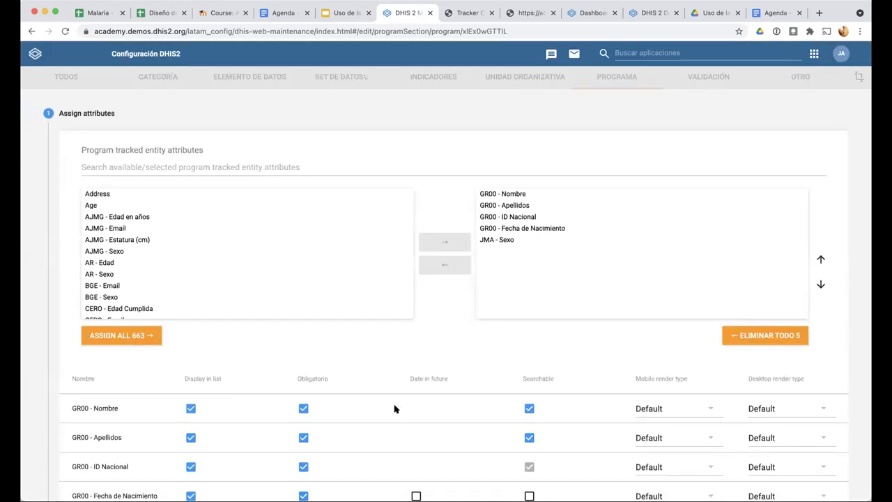
pyautogui.scroll(-3, 394, 409)
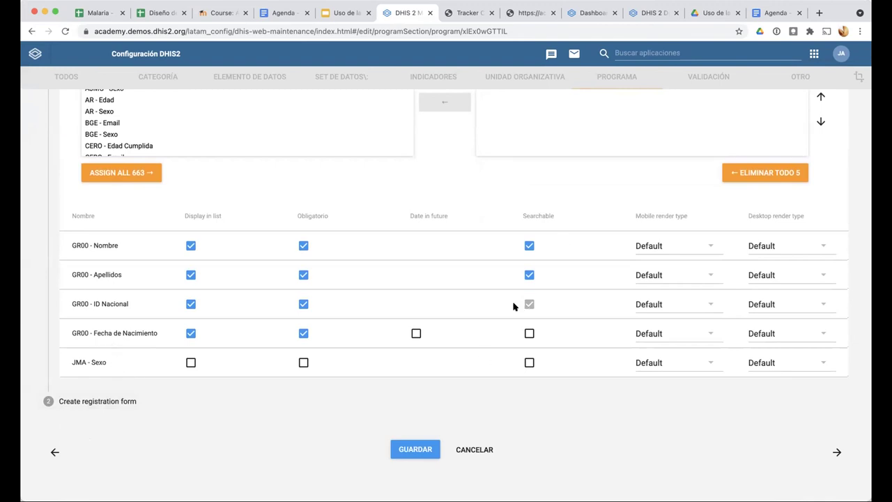
pyautogui.scroll(5, 513, 307)
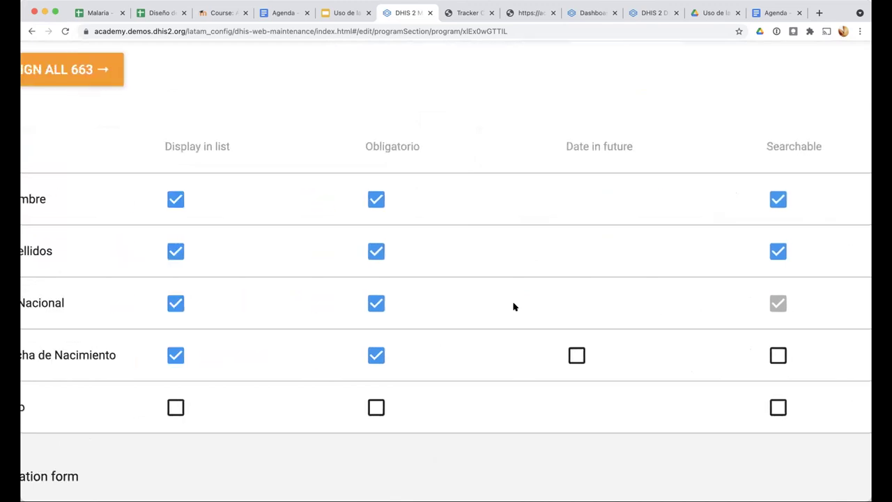
pyautogui.hscroll(-2, 514, 306)
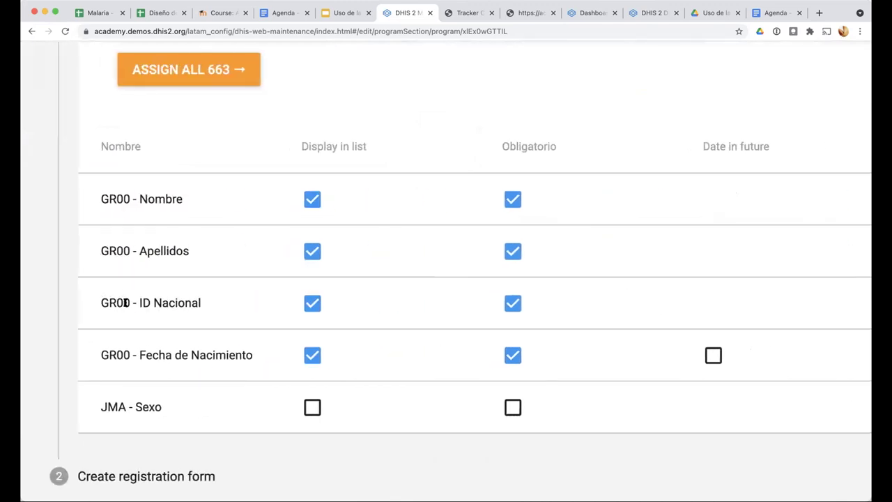
pyautogui.hscroll(10, 143, 306)
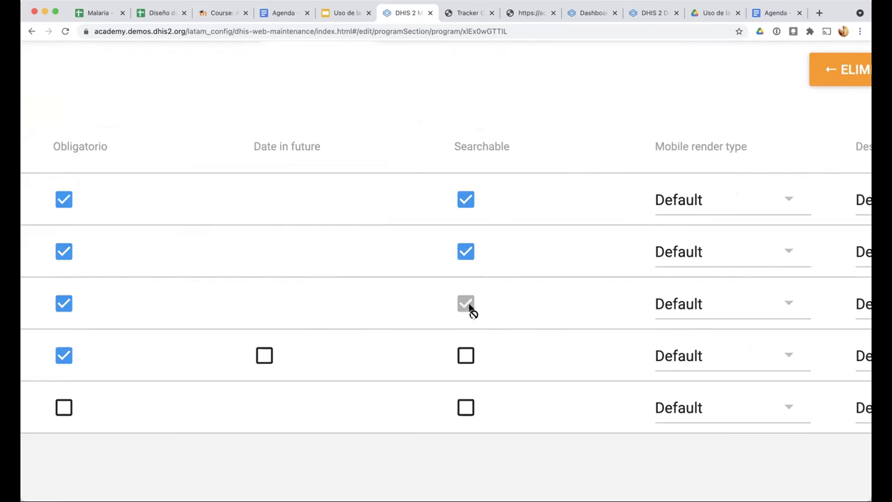
pyautogui.moveTo(473, 307)
pyautogui.press('super+minus')
pyautogui.press('super+minus')
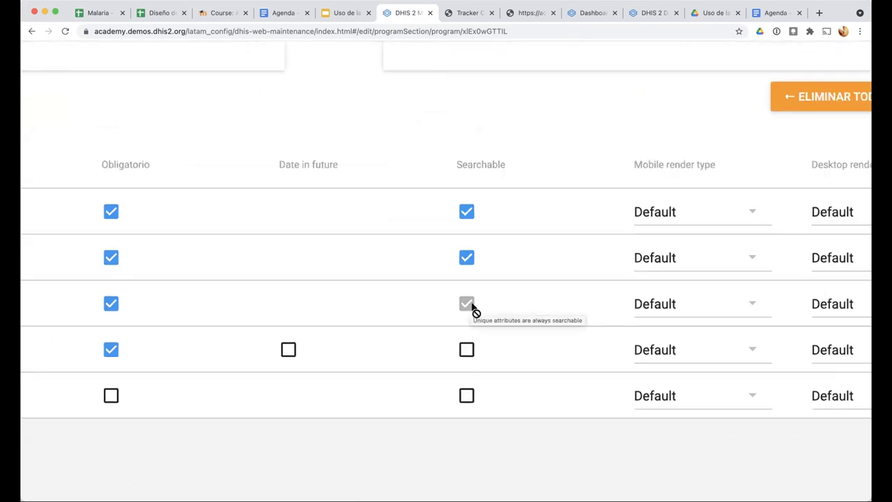
pyautogui.hscroll(-5, 473, 306)
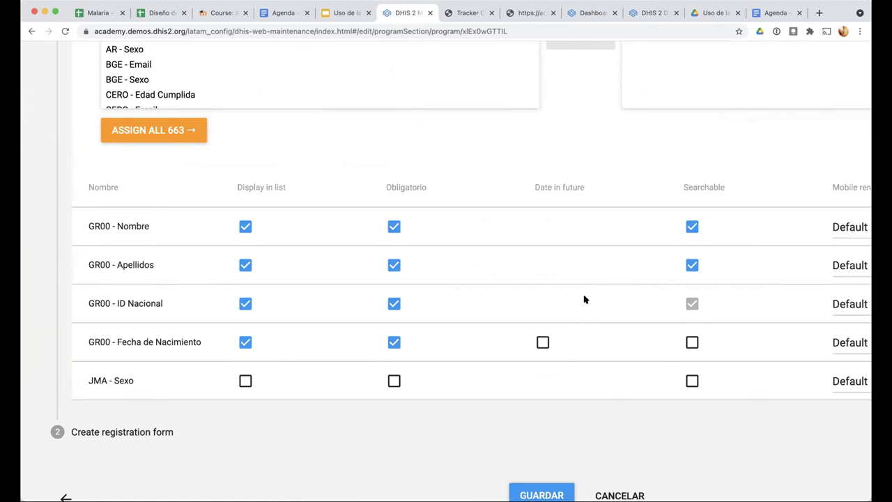
pyautogui.click(620, 496)
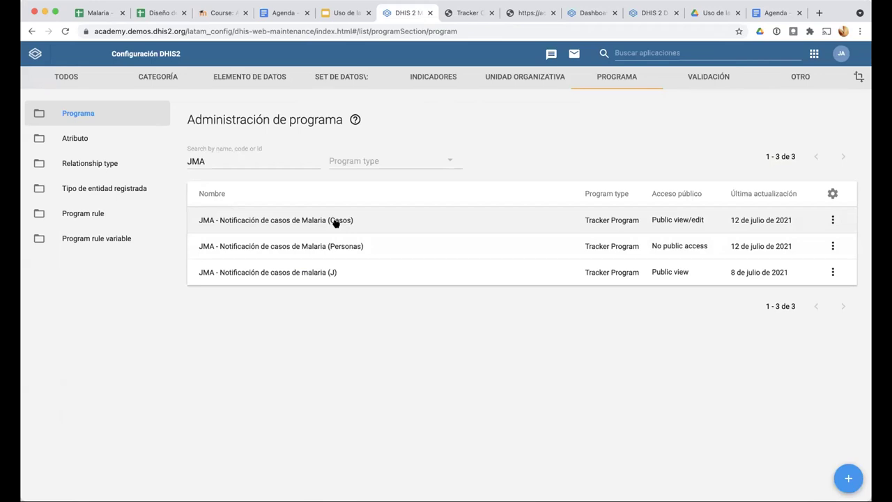
# Open the JMA - Notificación de casos de Malaria (Casos) program and view its Access level options
pyautogui.click(335, 223)
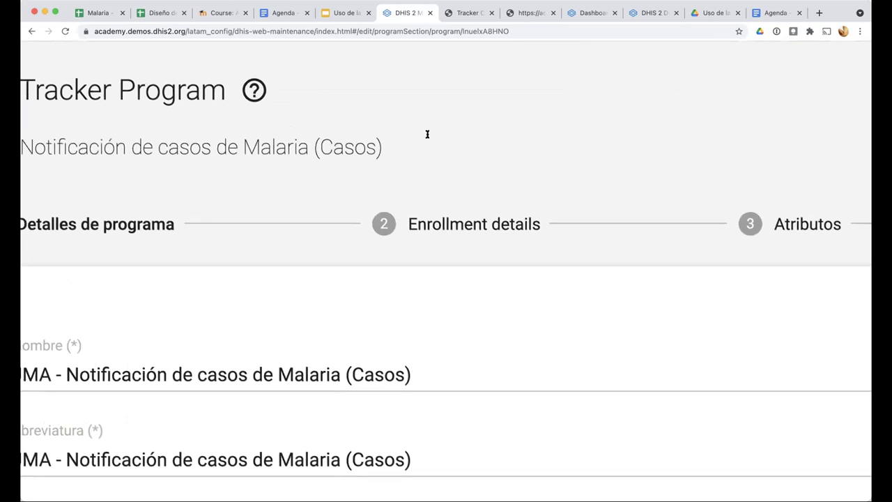
pyautogui.hscroll(-3, 427, 134)
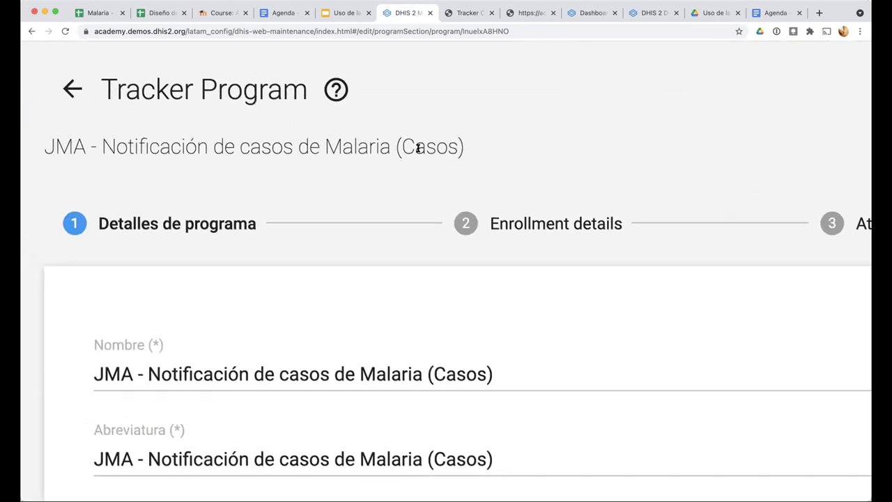
pyautogui.scroll(-5, 410, 175)
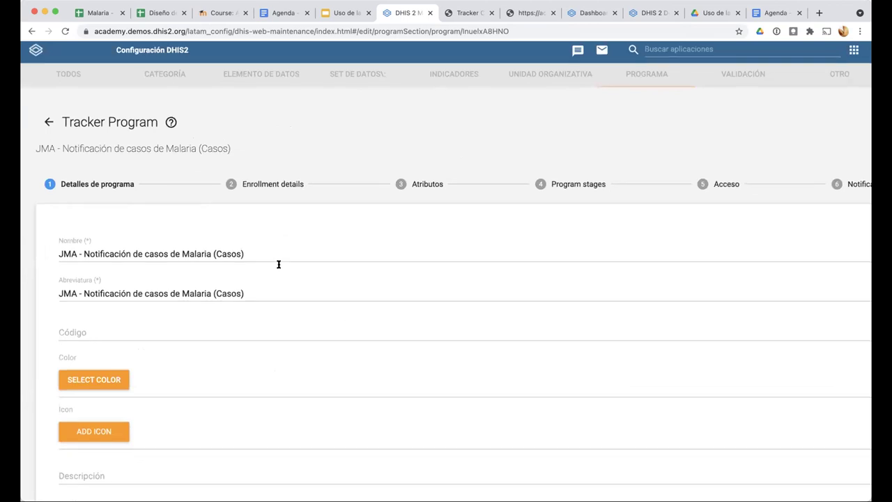
pyautogui.scroll(-5, 279, 299)
pyautogui.scroll(4, 281, 307)
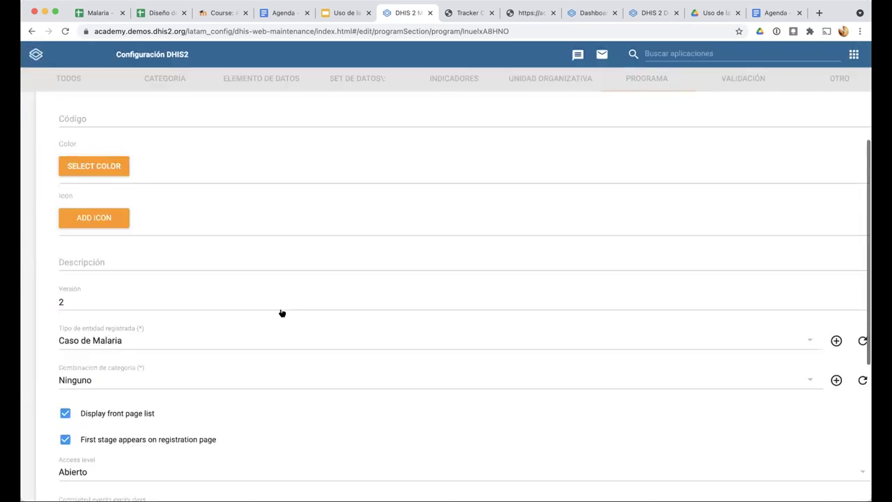
pyautogui.scroll(2, 95, 130)
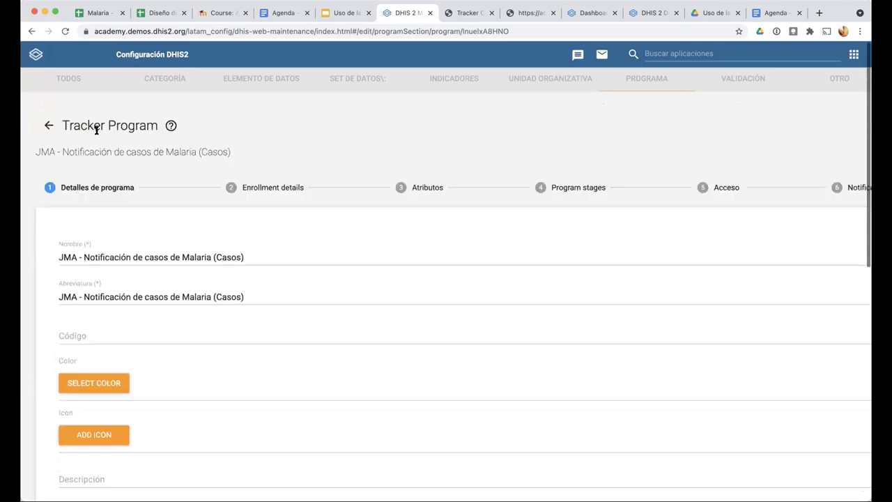
pyautogui.scroll(-8, 98, 139)
pyautogui.scroll(-4, 85, 177)
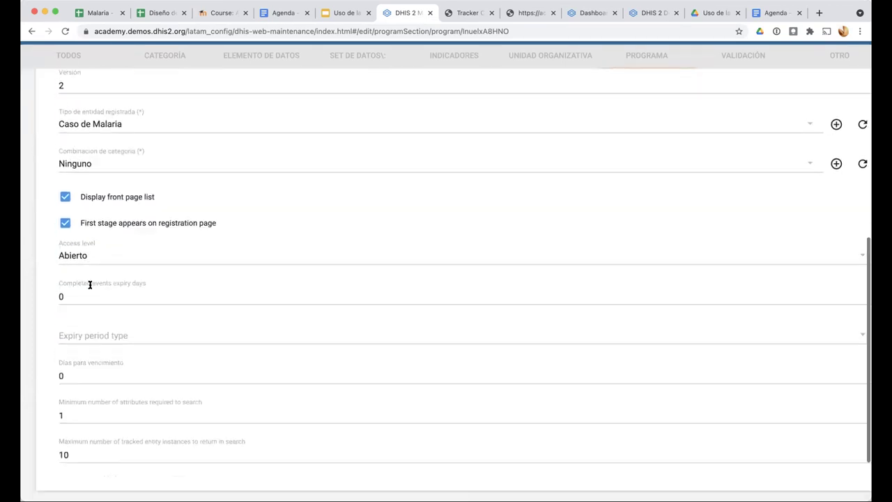
pyautogui.scroll(-2, 90, 285)
pyautogui.scroll(-1, 47, 158)
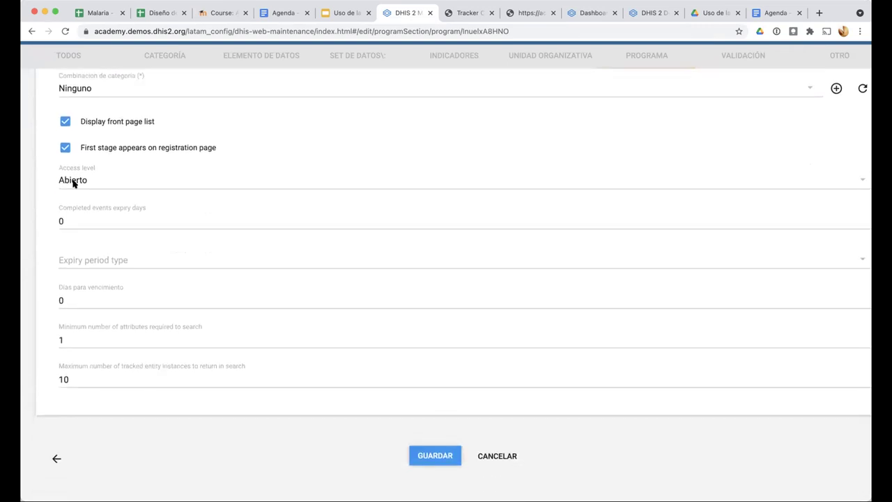
pyautogui.click(73, 181)
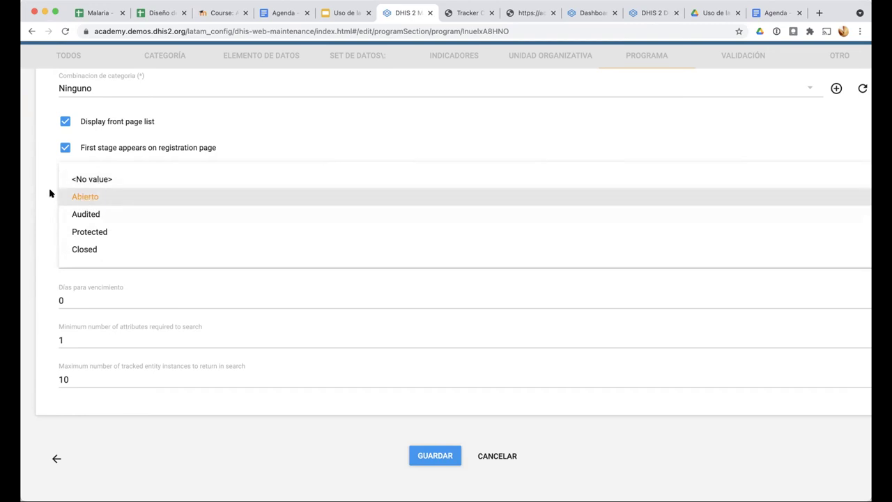
pyautogui.click(74, 196)
pyautogui.click(74, 180)
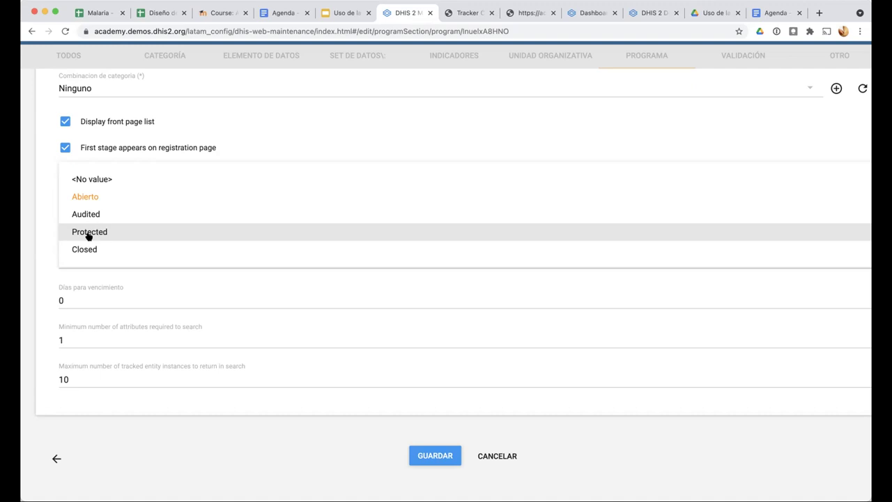
pyautogui.scroll(3, 201, 218)
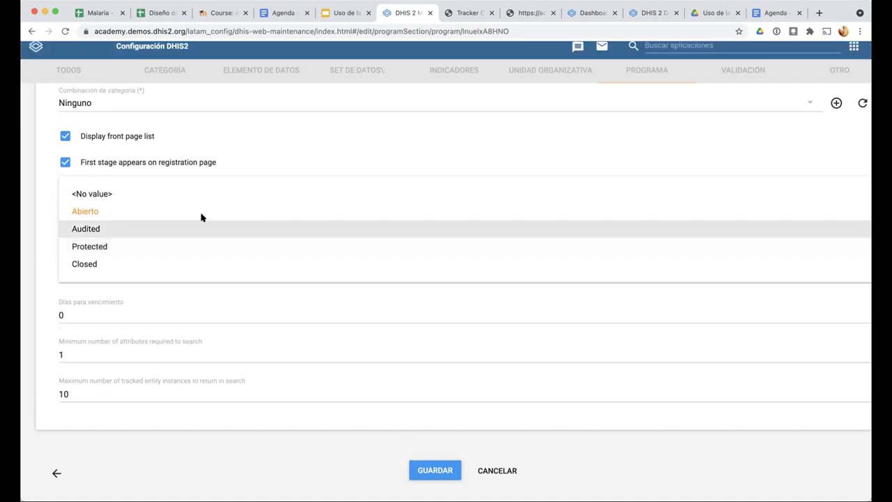
pyautogui.click(42, 195)
pyautogui.scroll(6, 42, 195)
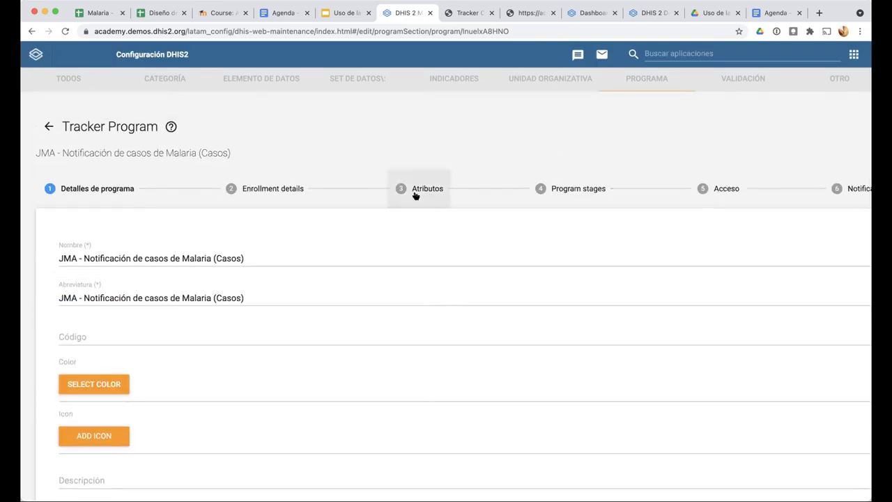
# In the Atributos step, select the assigned ID Nacional, Nombre, Apellidos and Sexo attributes
pyautogui.click(416, 194)
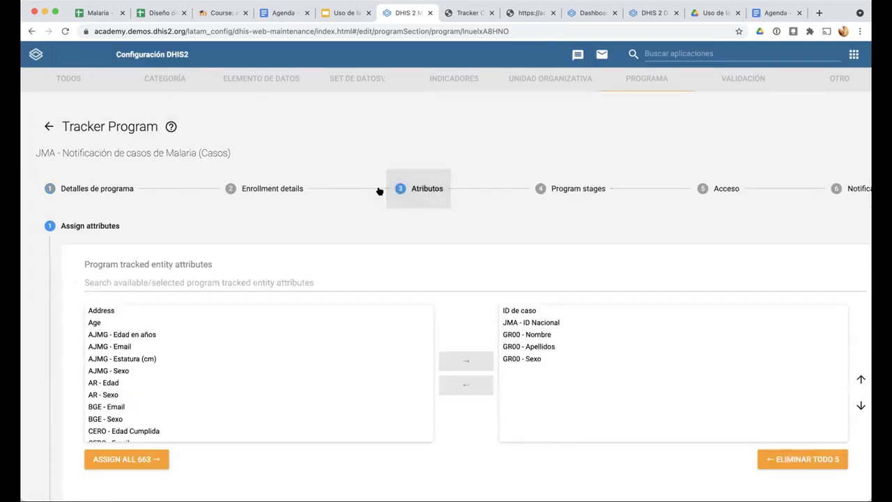
pyautogui.click(288, 188)
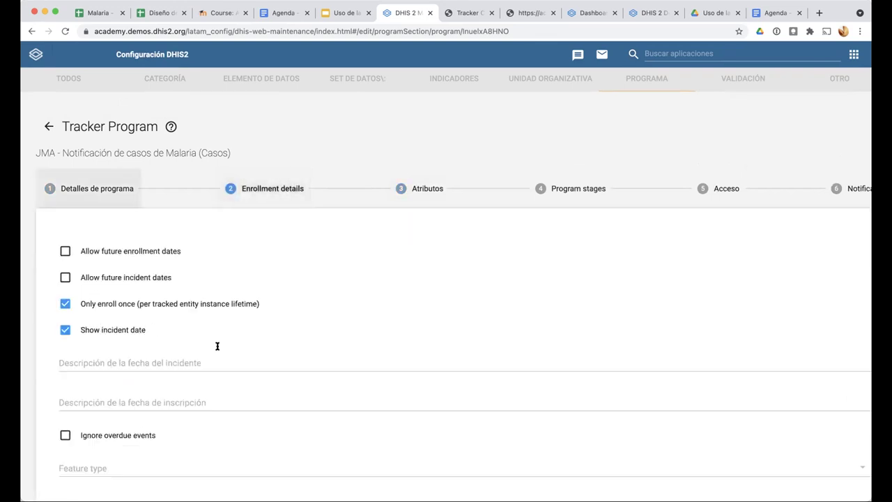
pyautogui.scroll(-10, 101, 316)
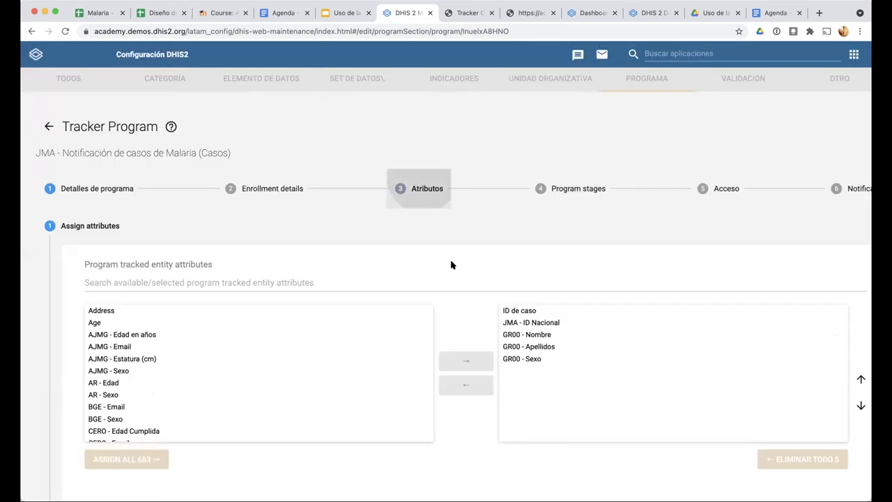
pyautogui.scroll(-3, 450, 263)
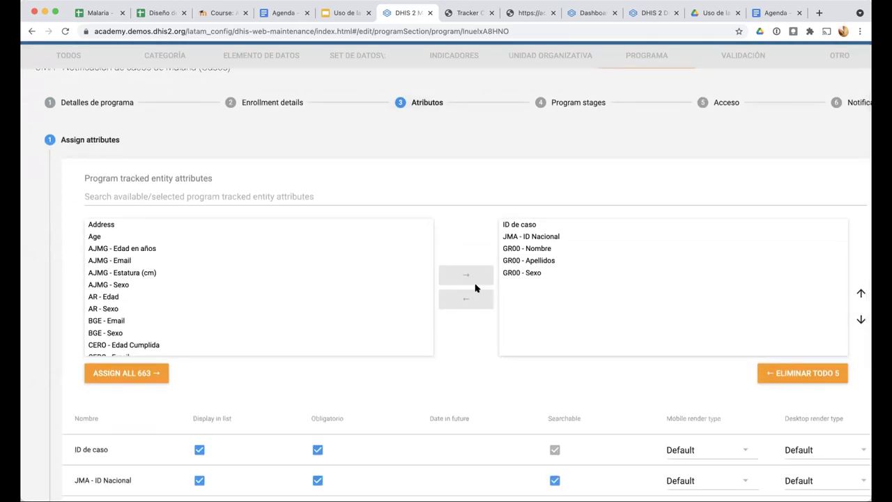
pyautogui.scroll(-1, 476, 288)
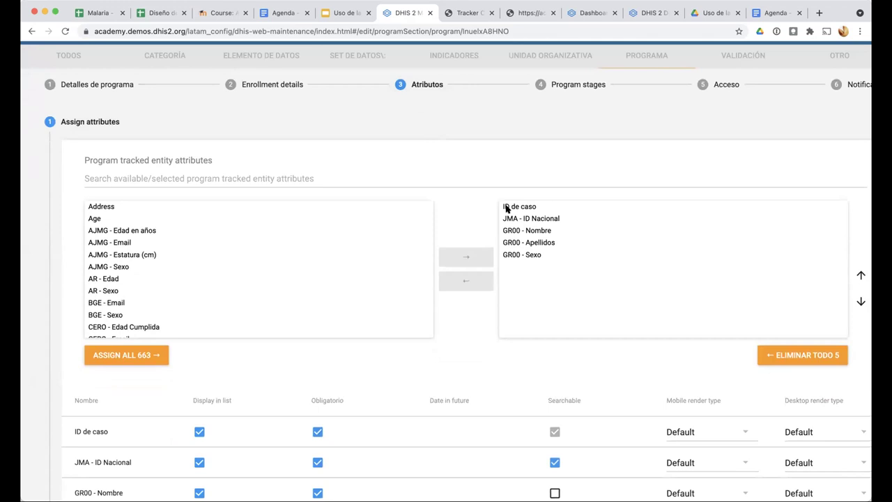
pyautogui.click(536, 218)
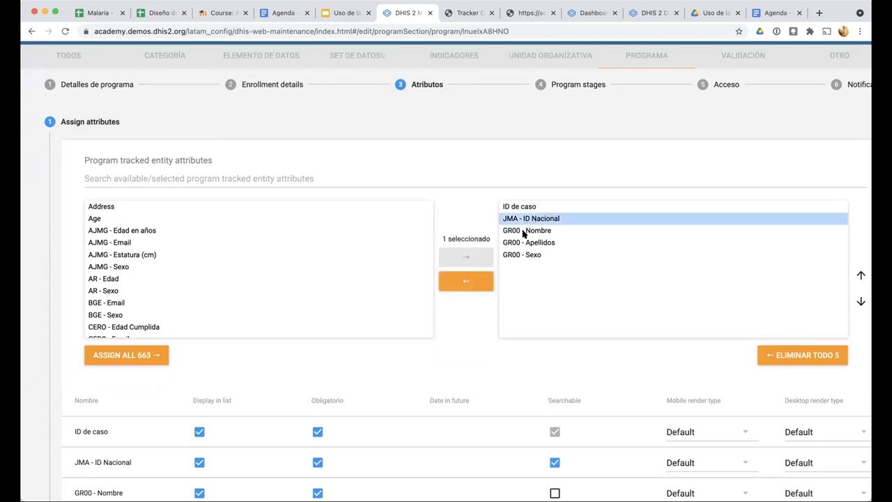
pyautogui.click(524, 231)
pyautogui.click(528, 244)
pyautogui.click(528, 256)
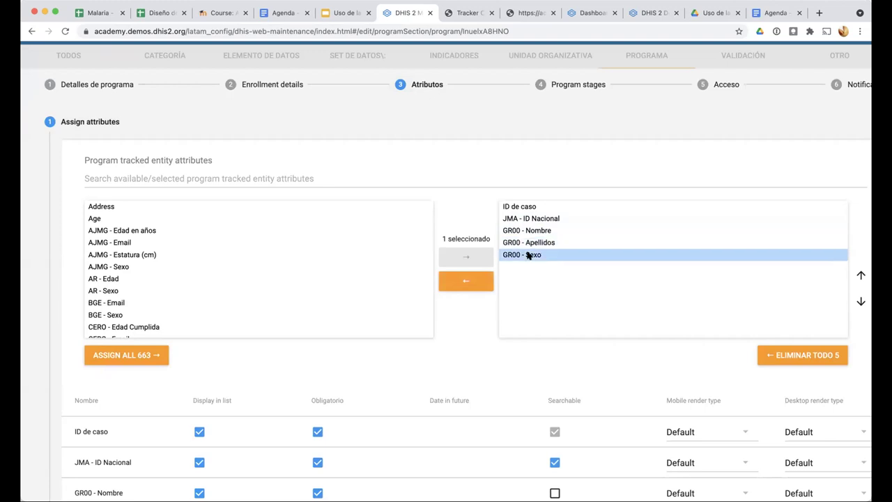
# Find the Age attribute among the available ones and assign it to the program
pyautogui.scroll(-2, 456, 350)
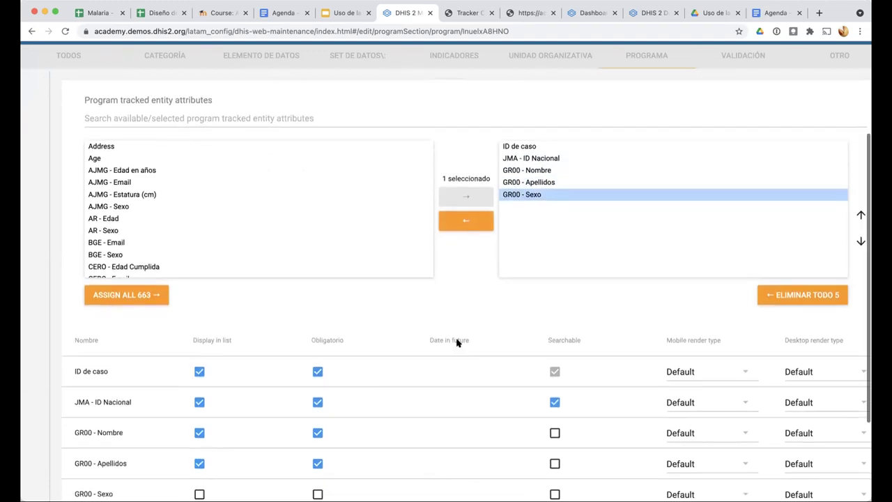
pyautogui.scroll(-1, 456, 303)
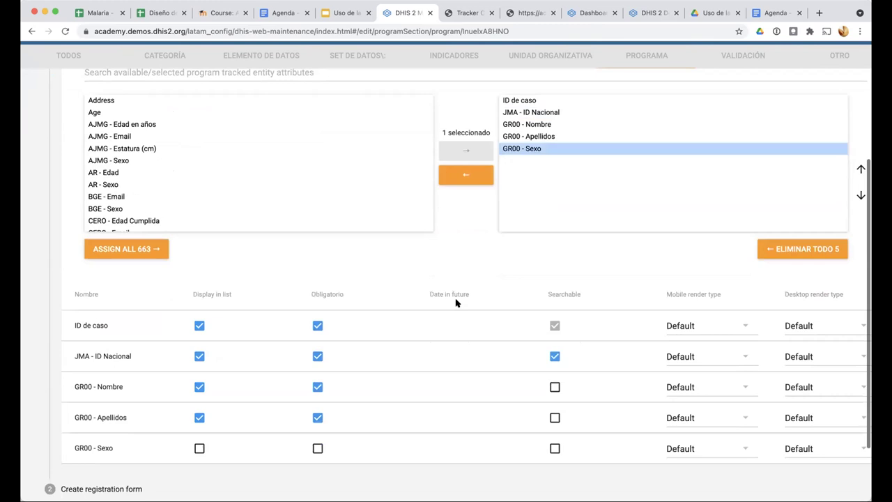
pyautogui.scroll(-1, 457, 302)
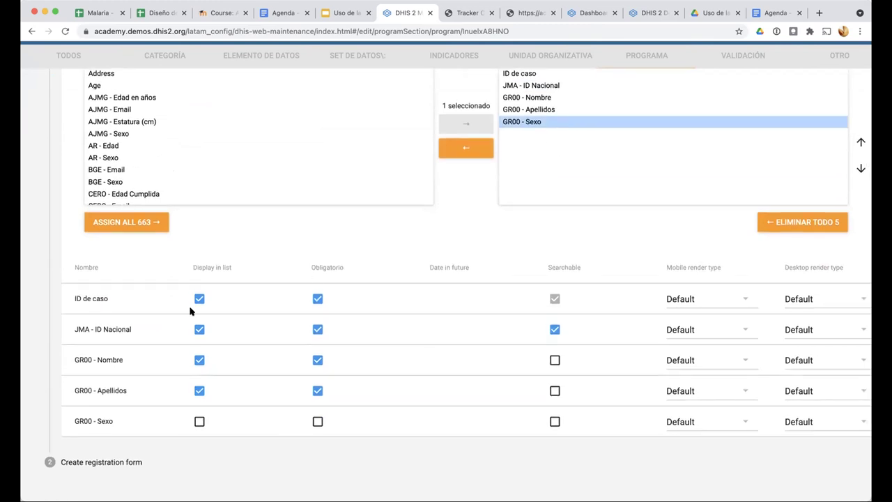
pyautogui.scroll(-1, 190, 311)
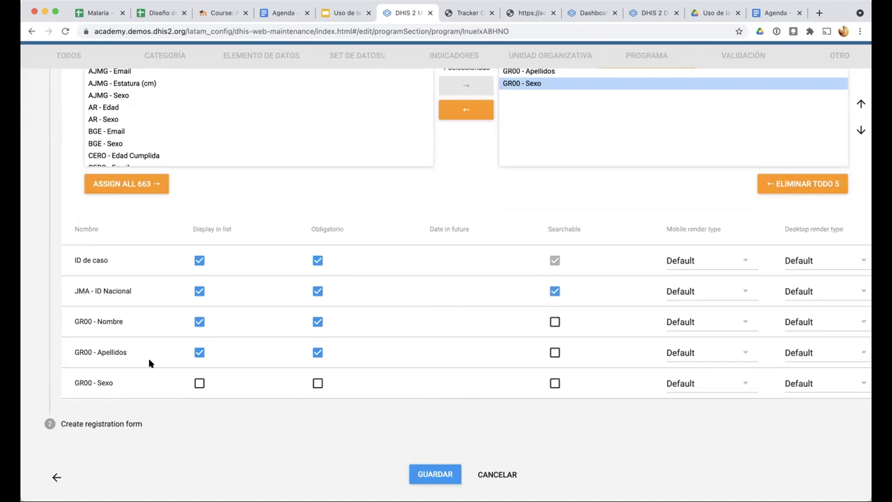
pyautogui.scroll(5, 148, 363)
pyautogui.click(94, 198)
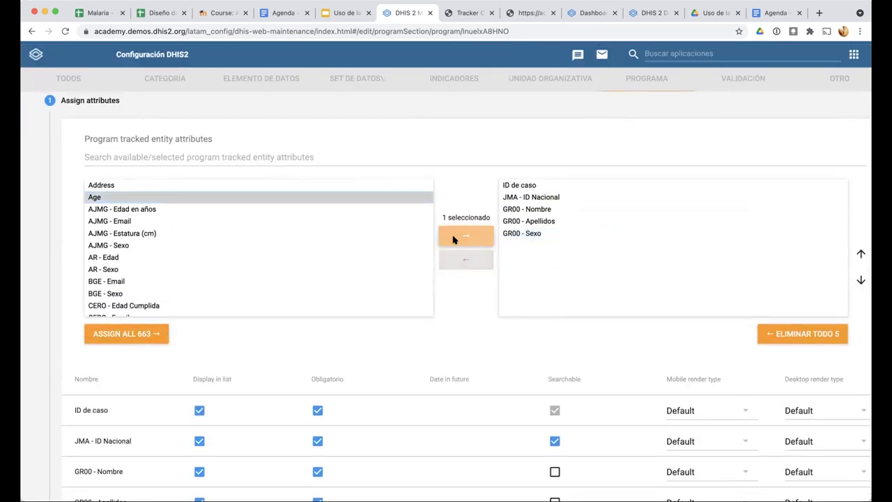
pyautogui.click(460, 237)
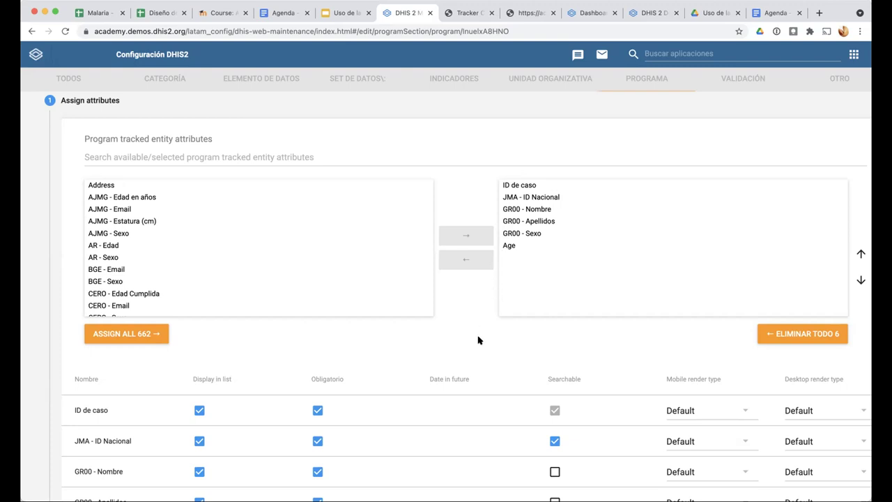
pyautogui.scroll(-5, 478, 340)
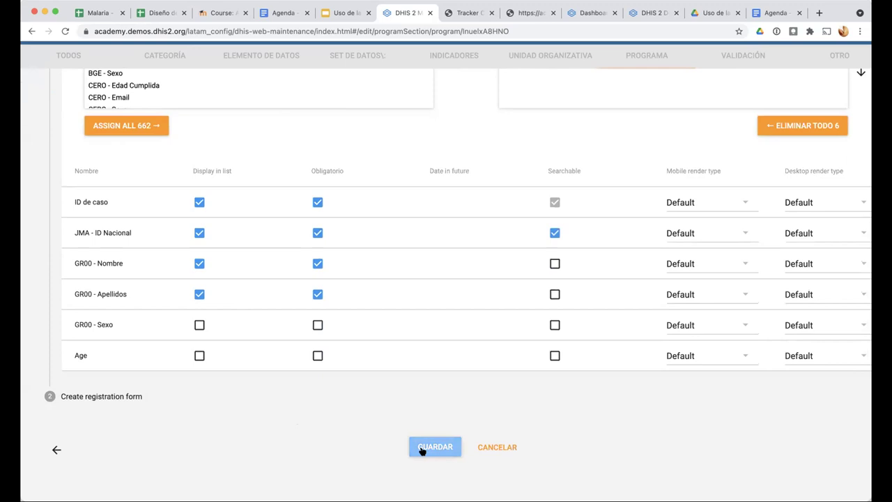
# Save the attribute settings and reopen the Casos program at its Program stages
pyautogui.click(441, 447)
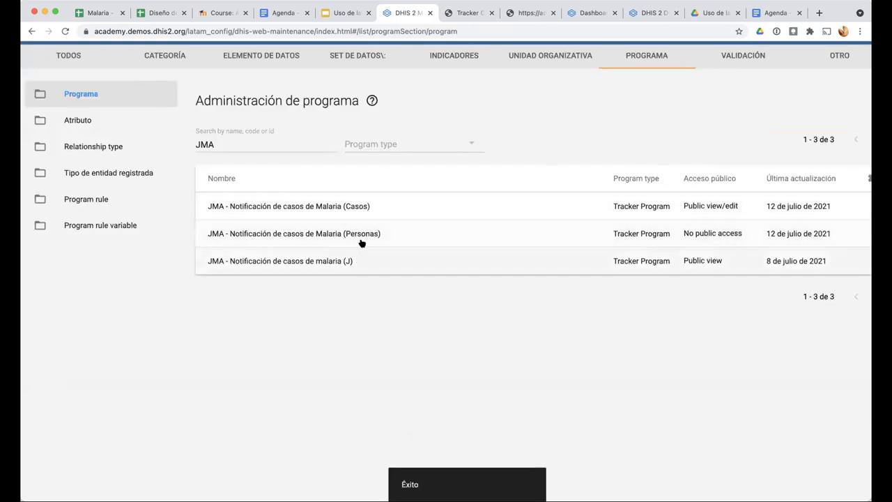
pyautogui.click(367, 207)
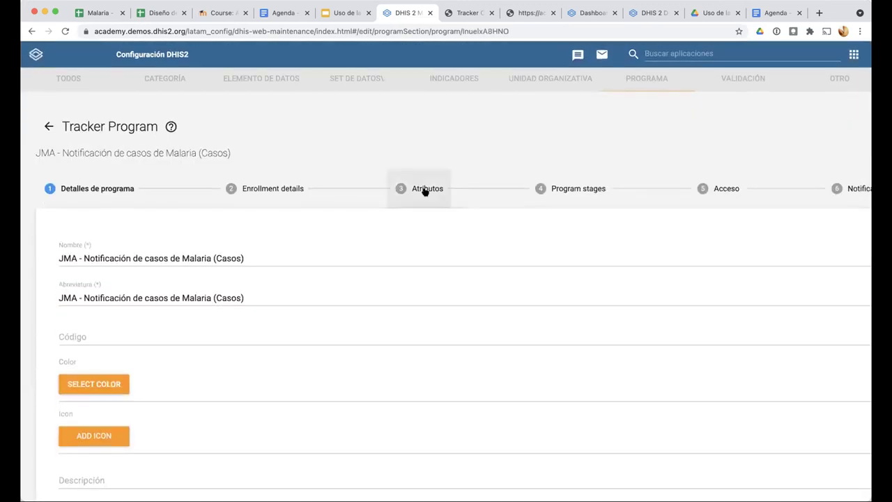
pyautogui.click(425, 189)
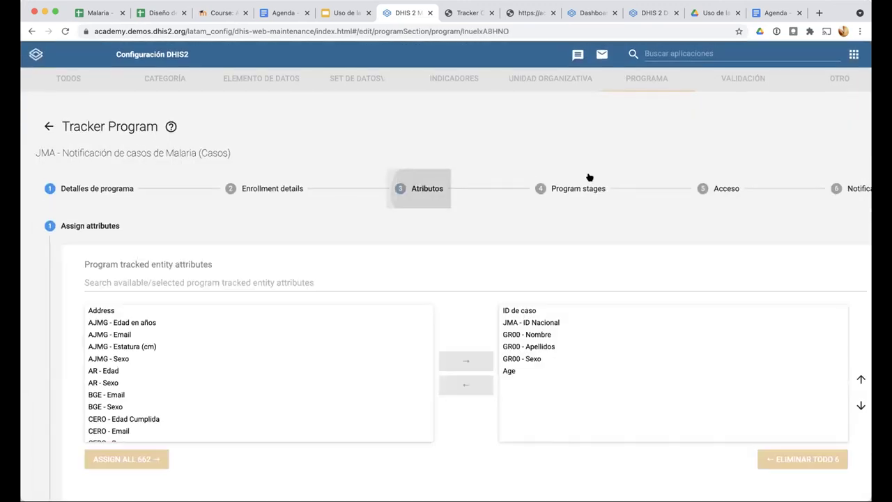
pyautogui.click(572, 189)
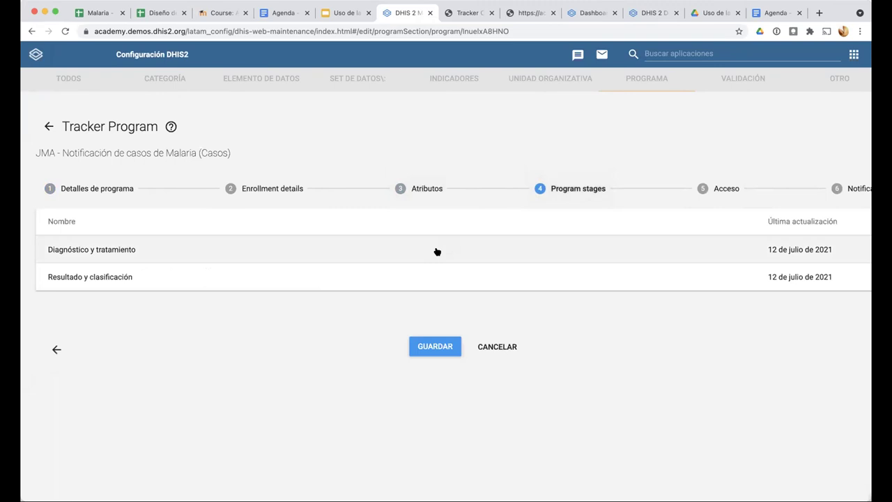
# Inspect the data elements assigned to the Diagnóstico y tratamiento stage
pyautogui.click(437, 252)
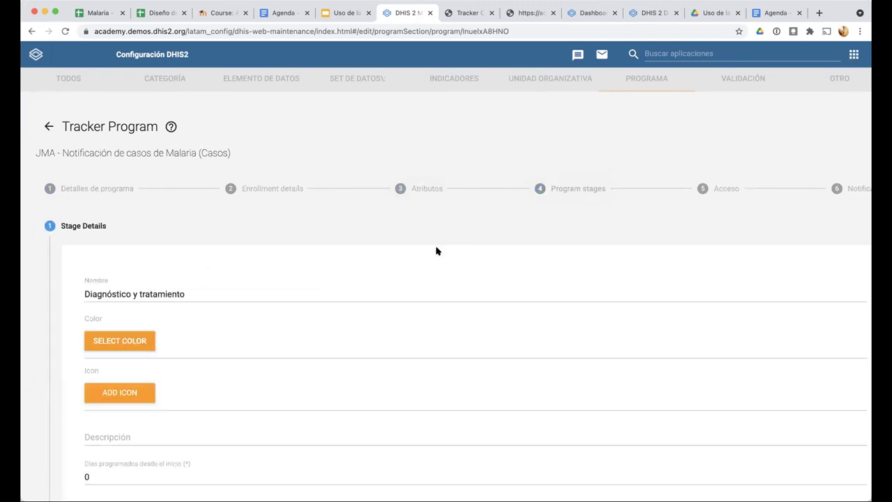
pyautogui.scroll(-8, 437, 252)
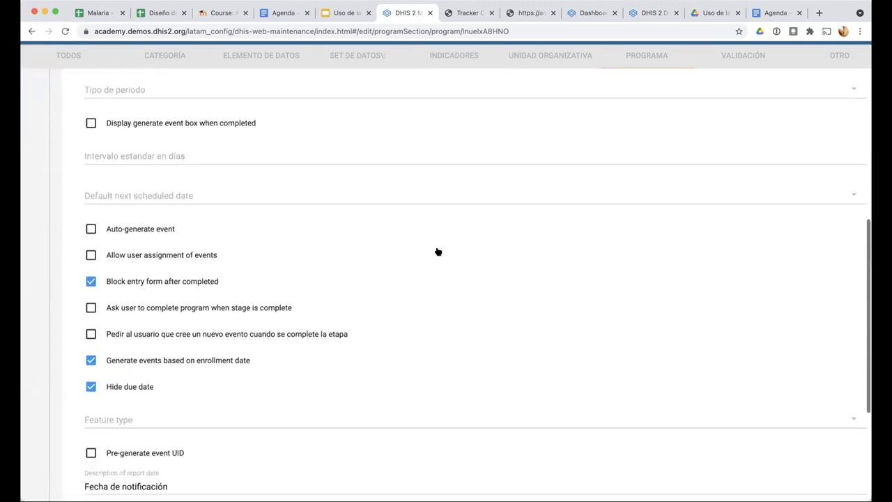
pyautogui.scroll(-4, 126, 368)
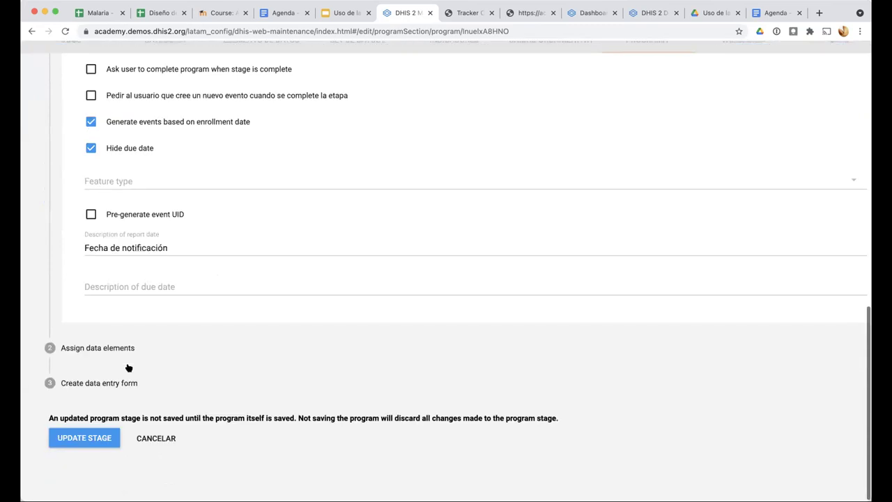
pyautogui.click(129, 368)
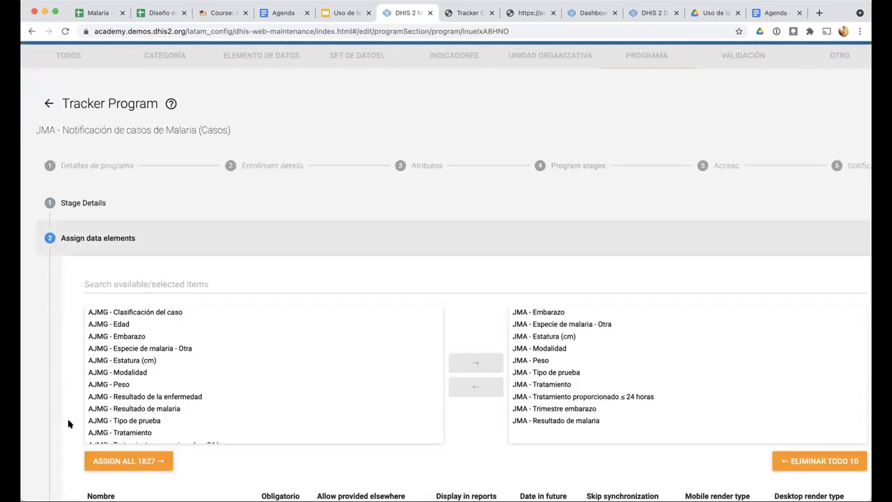
pyautogui.scroll(-10, 133, 278)
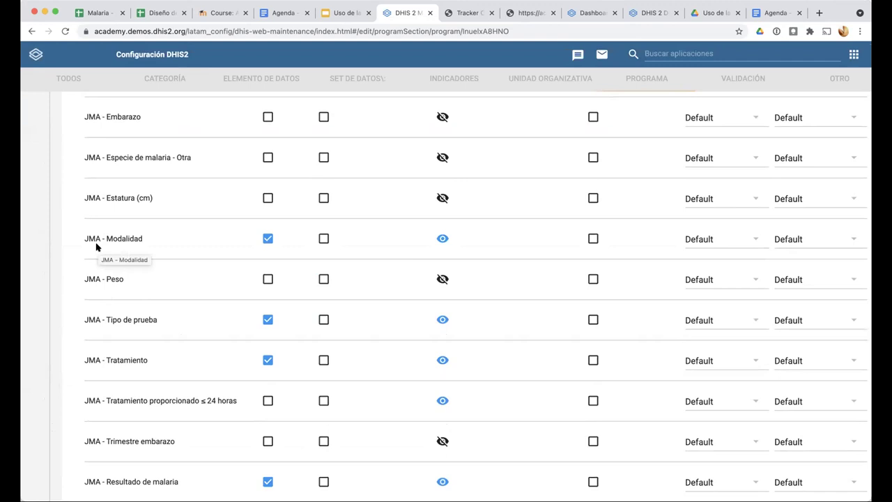
pyautogui.scroll(-2, 96, 247)
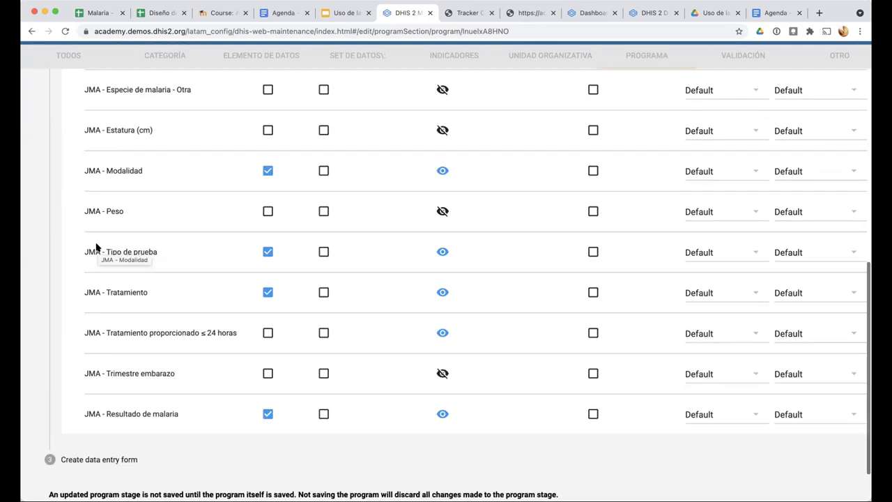
pyautogui.scroll(5, 107, 265)
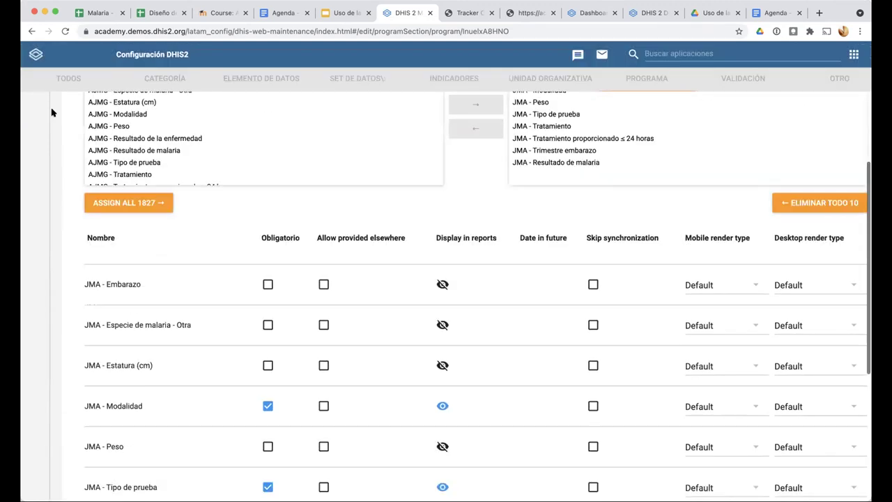
pyautogui.scroll(4, 48, 103)
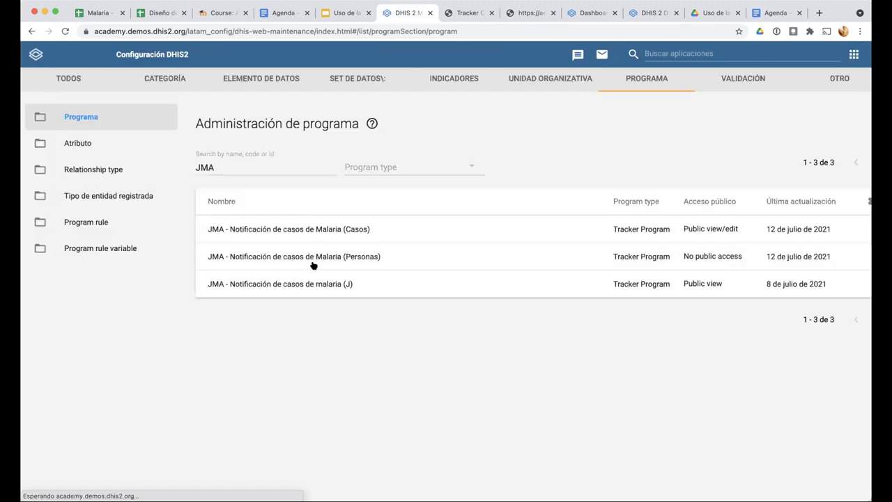
# Inspect the Resultado y clasificación stage's data elements, then cancel back to enrollment details
pyautogui.click(355, 236)
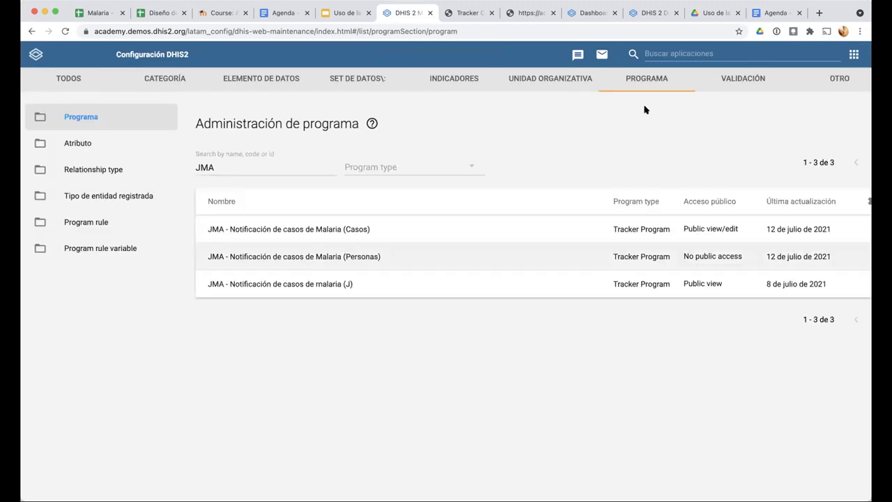
pyautogui.click(582, 189)
pyautogui.click(122, 276)
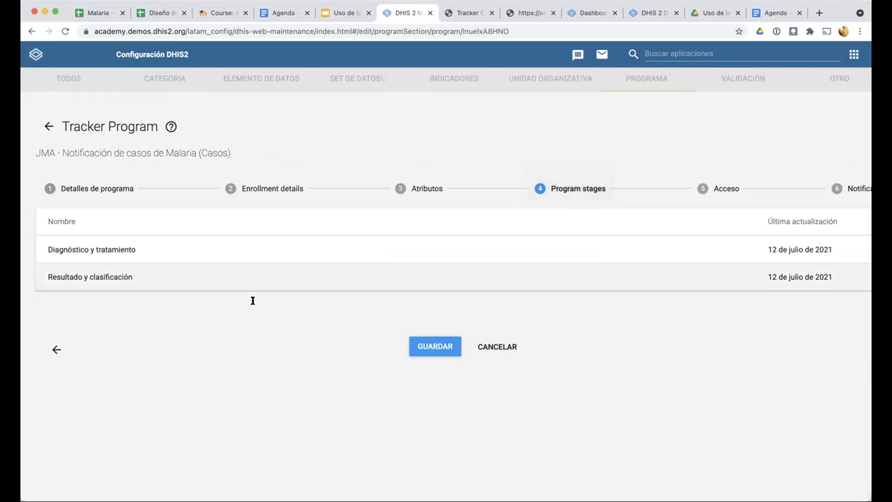
pyautogui.scroll(-5, 255, 320)
pyautogui.scroll(-6, 257, 319)
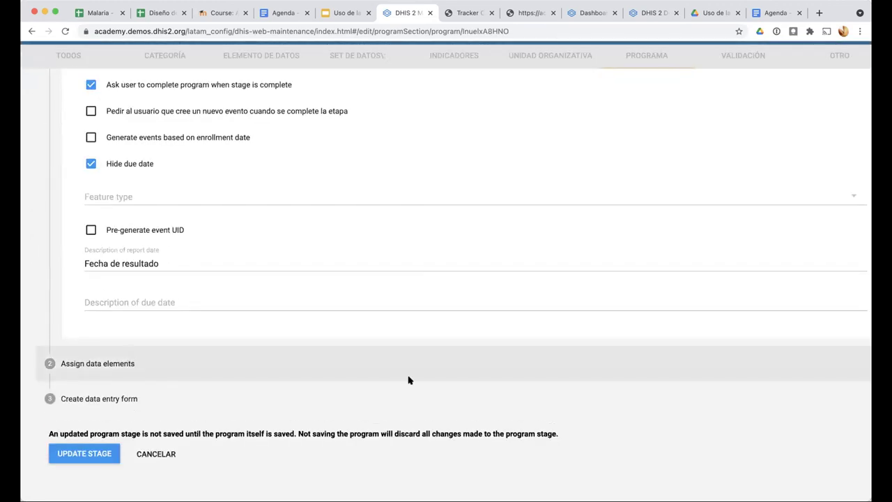
pyautogui.click(408, 378)
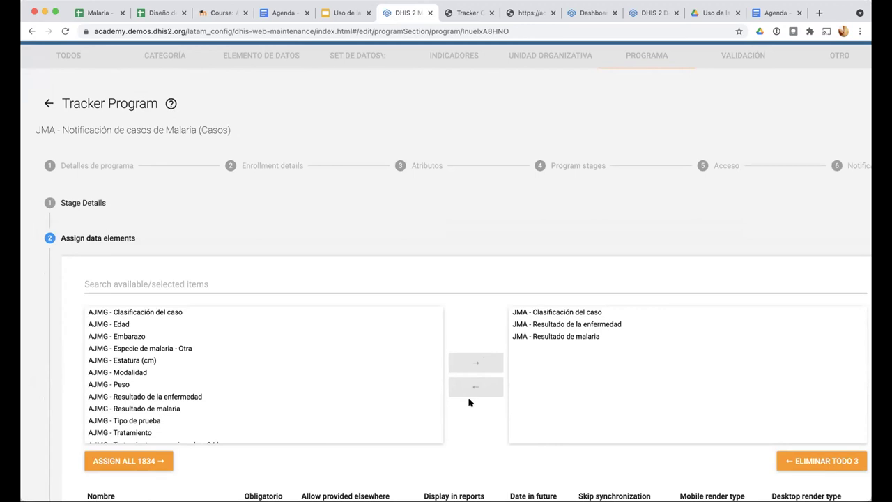
pyautogui.scroll(-5, 159, 460)
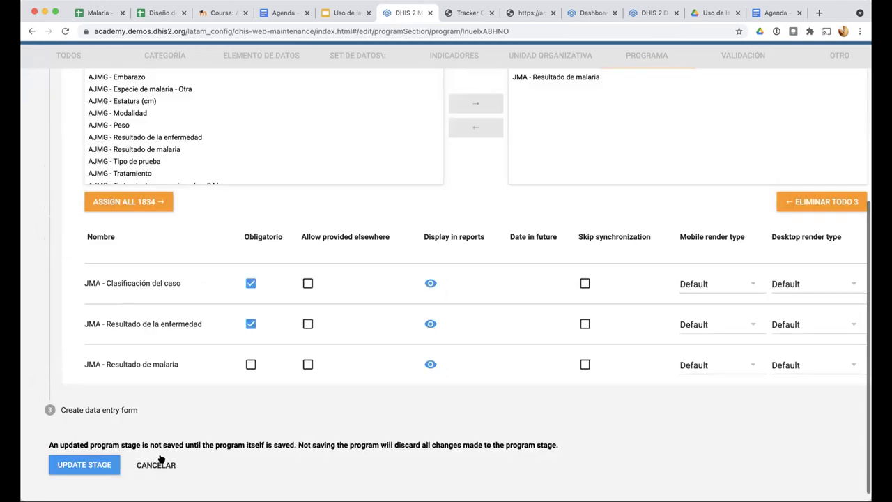
pyautogui.click(158, 454)
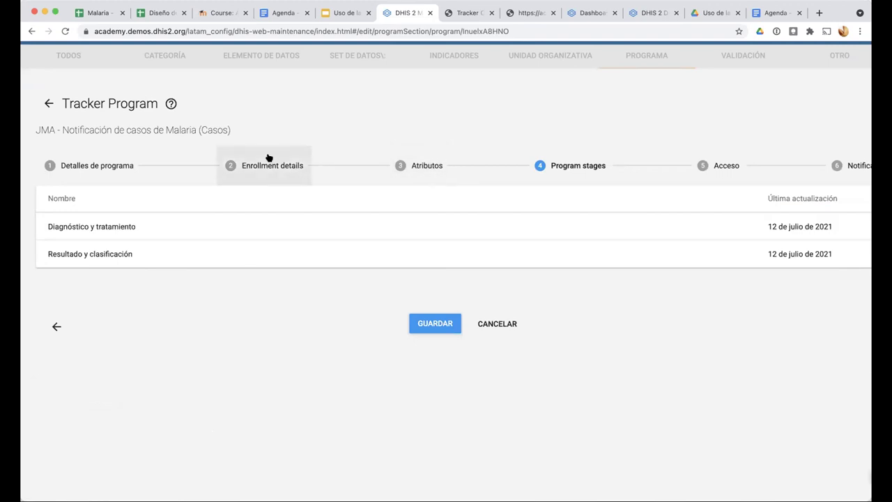
pyautogui.click(271, 159)
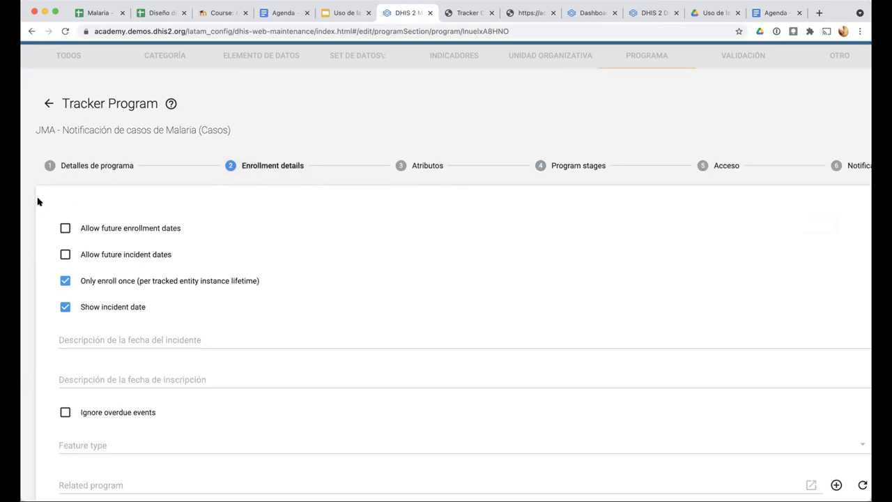
# Pass through the Atributos and Program stages steps to open the Diagnóstico y tratamiento stage
pyautogui.scroll(5, 39, 201)
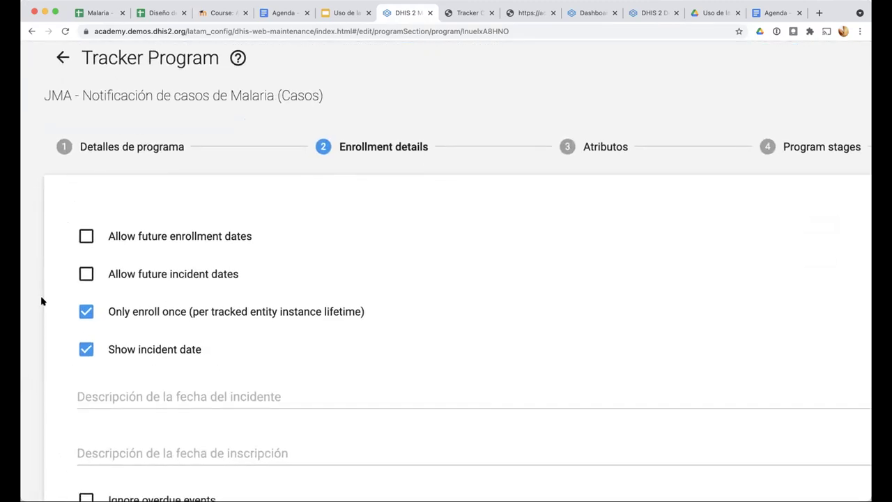
pyautogui.scroll(-3, 41, 301)
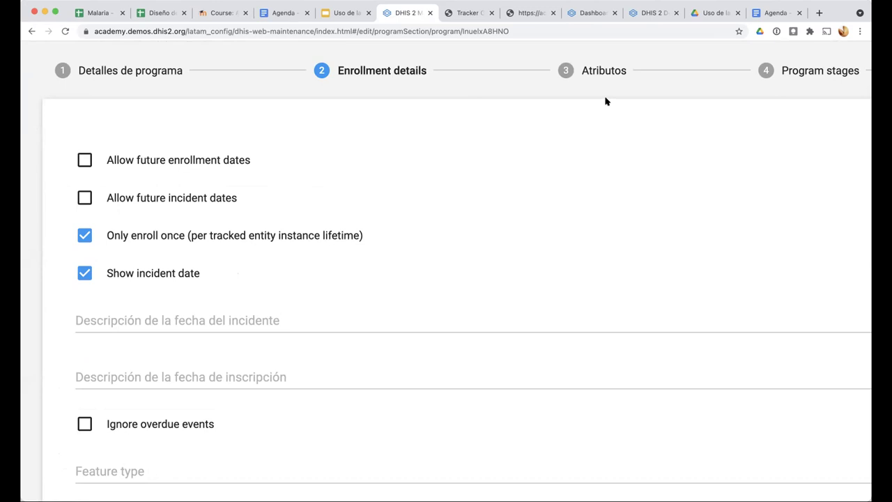
pyautogui.click(602, 73)
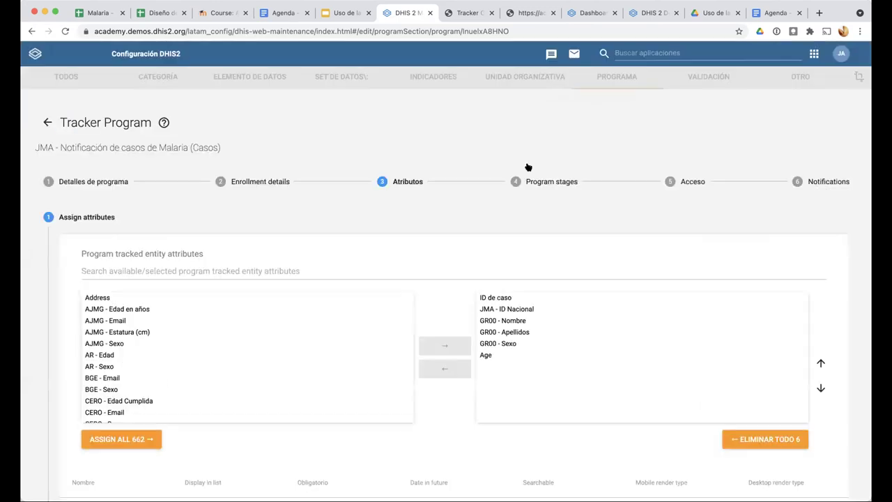
pyautogui.click(817, 70)
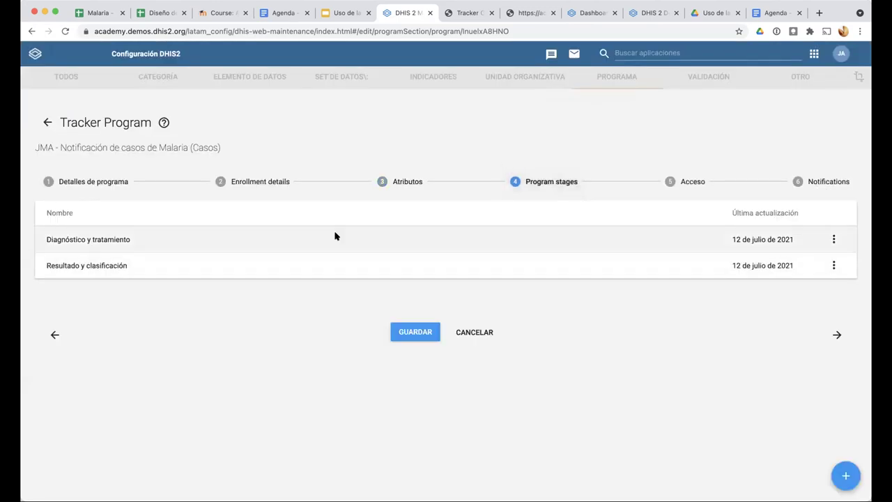
pyautogui.click(335, 237)
# Scroll through the Diagnóstico y tratamiento stage form and cancel it without changes
pyautogui.scroll(-3, 271, 335)
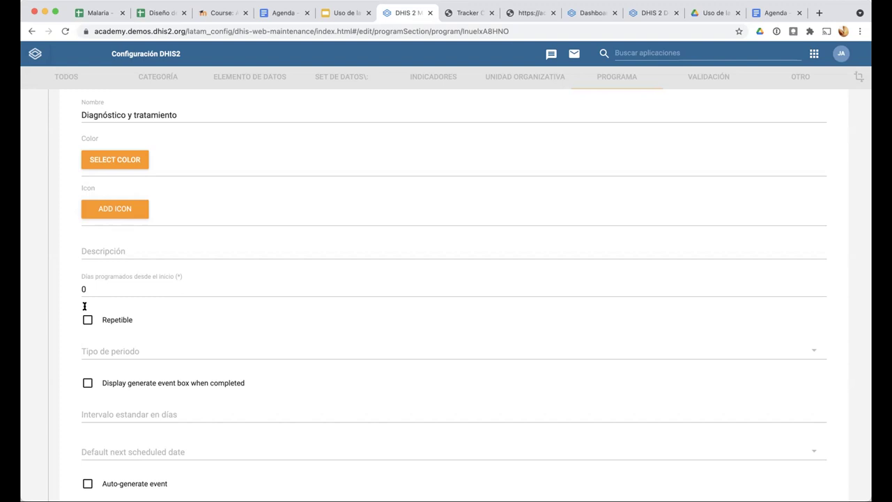
pyautogui.scroll(-10, 84, 305)
pyautogui.click(98, 451)
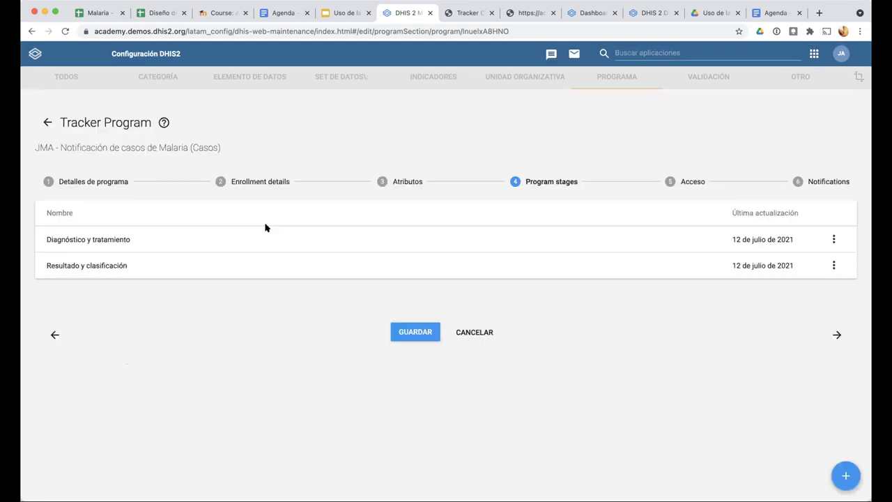
# In the enrollment details, turn off showing the incident date
pyautogui.click(262, 183)
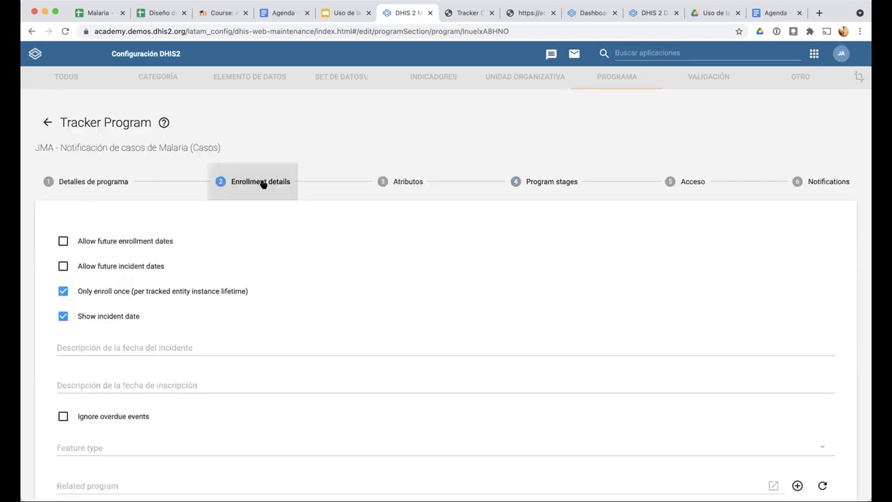
pyautogui.scroll(3, 49, 301)
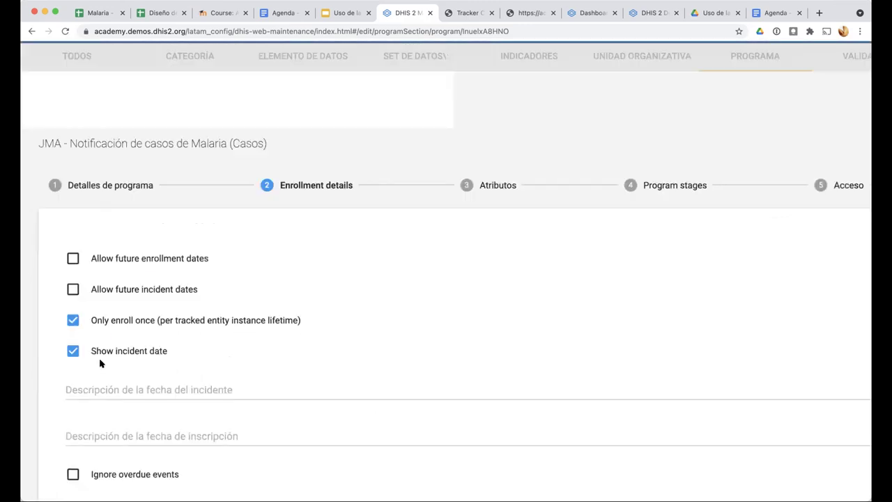
pyautogui.click(69, 351)
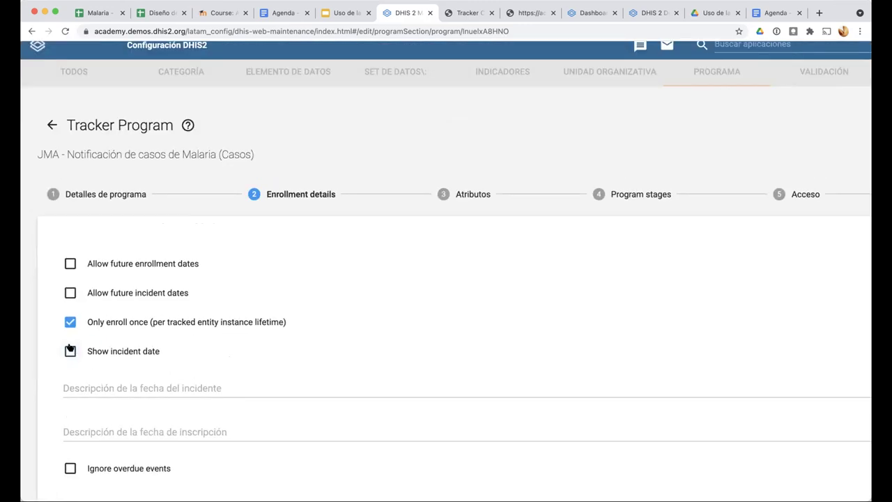
pyautogui.scroll(-3, 70, 348)
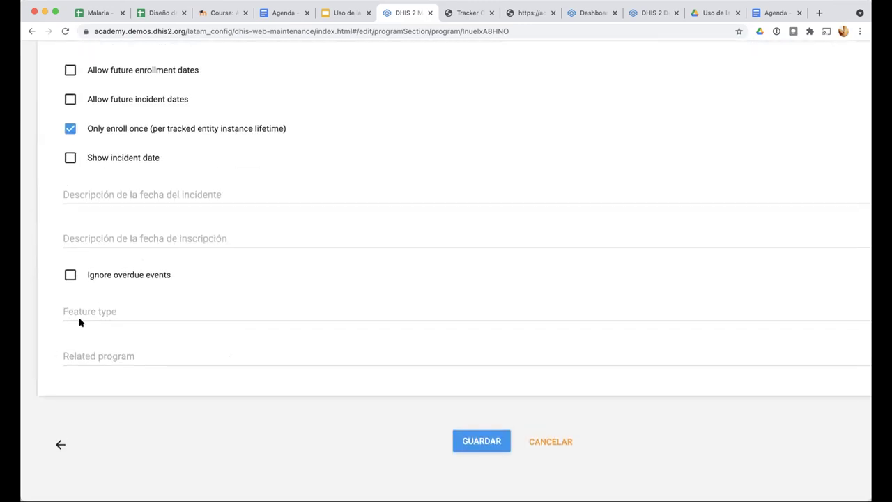
pyautogui.scroll(5, 205, 223)
pyautogui.scroll(1, 241, 220)
# Review the attributes and general details, then save the Casos program
pyautogui.click(464, 204)
pyautogui.click(102, 202)
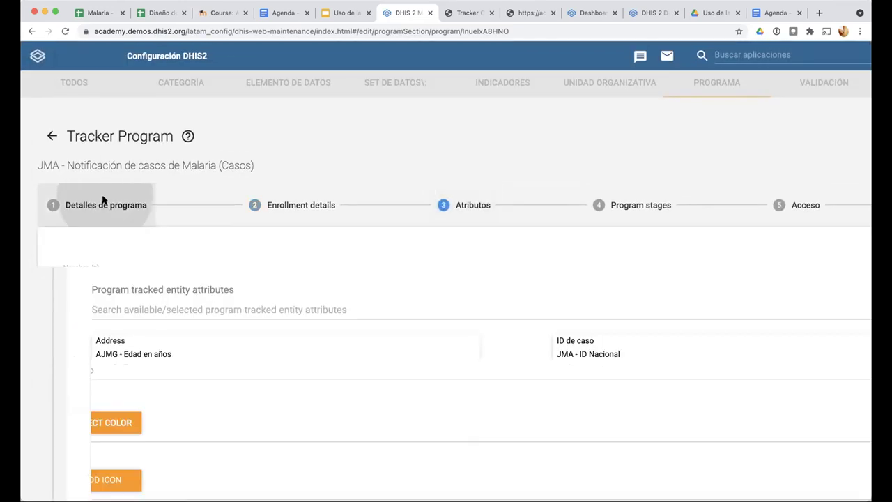
pyautogui.scroll(-10, 119, 241)
pyautogui.scroll(2, 120, 242)
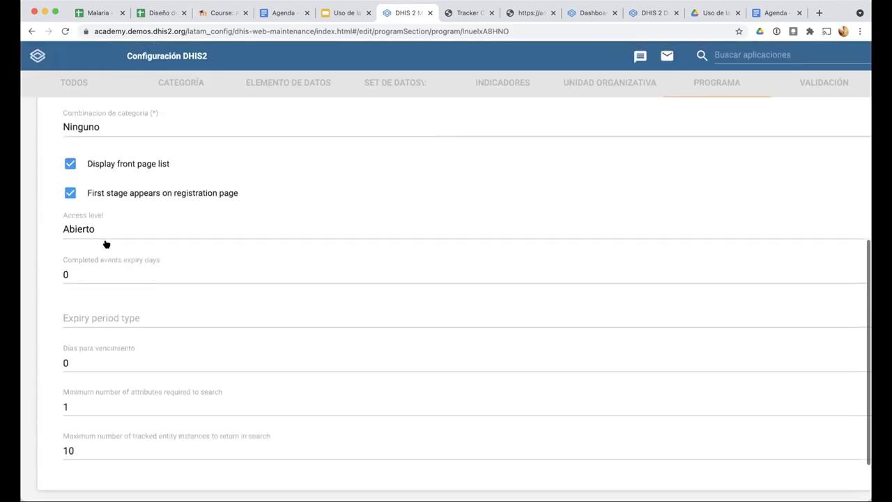
pyautogui.scroll(2, 72, 244)
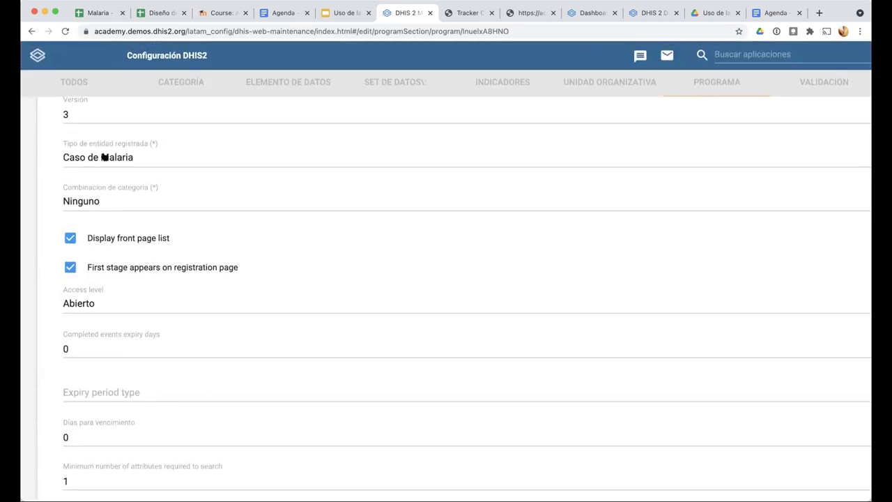
pyautogui.scroll(5, 72, 283)
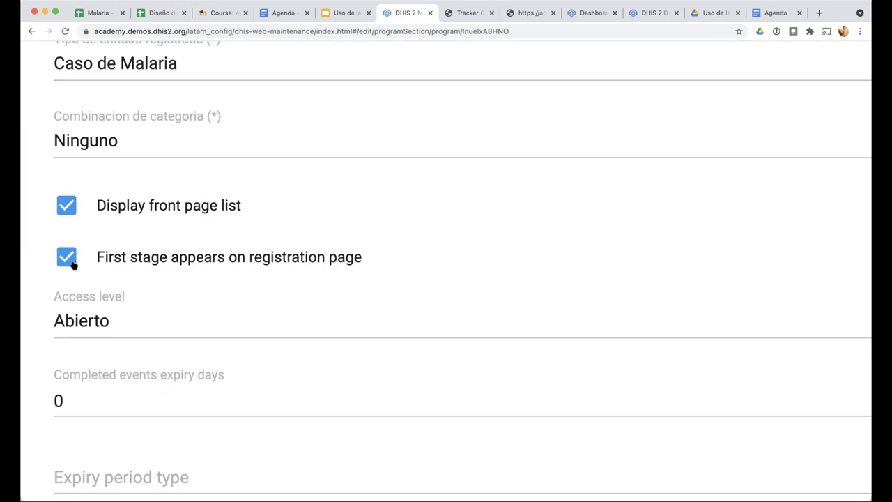
pyautogui.scroll(-5, 72, 264)
pyautogui.scroll(-3, 418, 448)
pyautogui.click(412, 450)
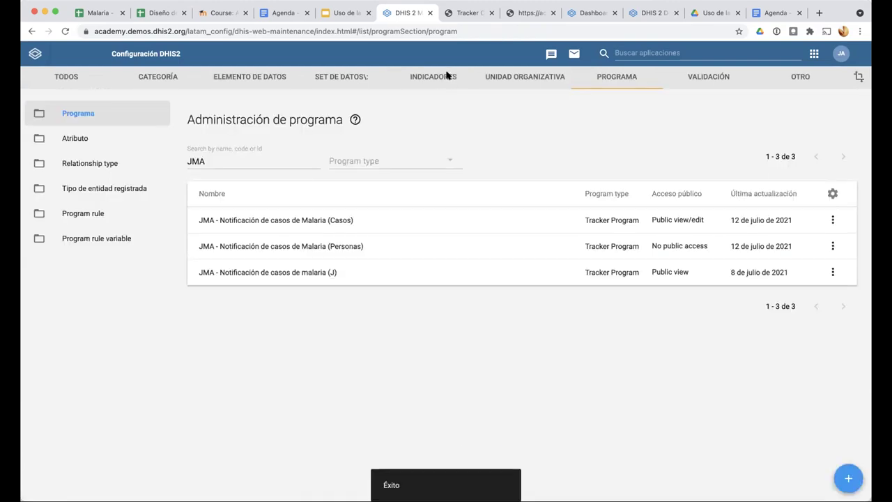
pyautogui.click(465, 13)
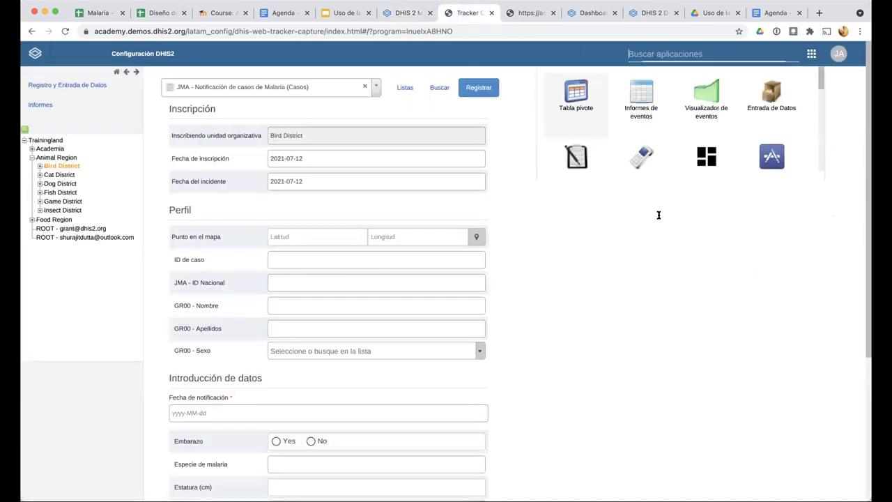
pyautogui.click(641, 230)
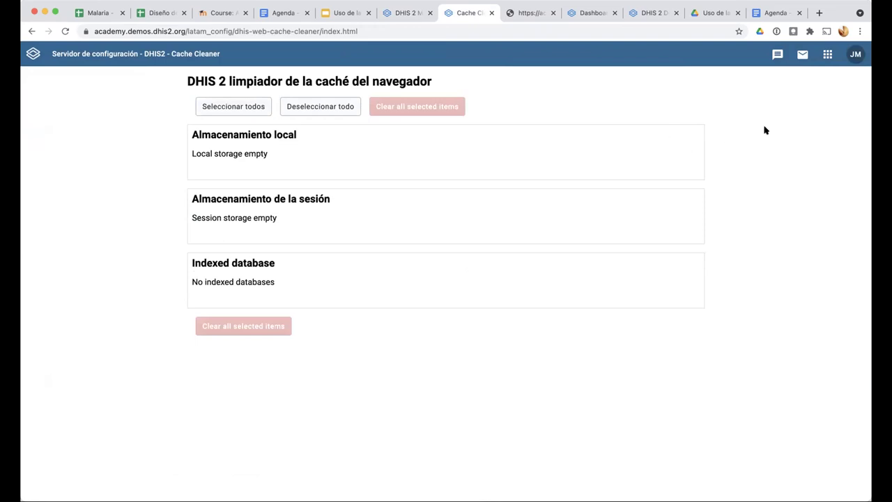
pyautogui.click(828, 54)
pyautogui.click(605, 187)
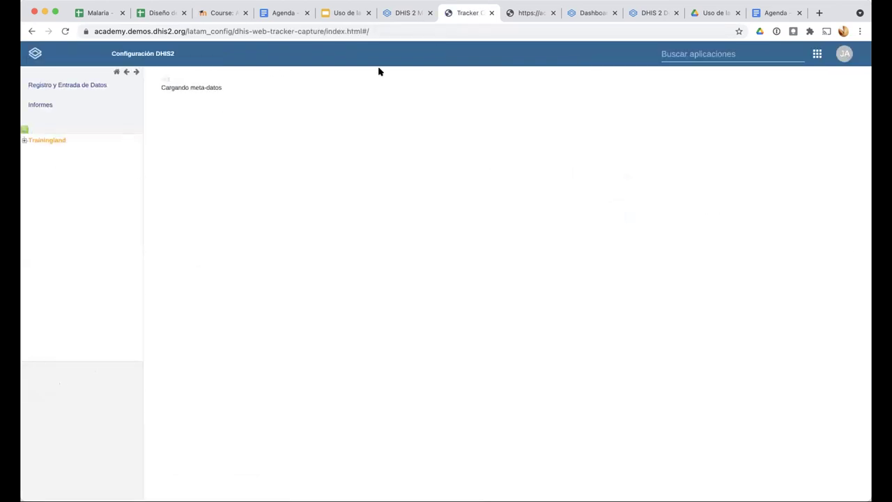
pyautogui.click(403, 13)
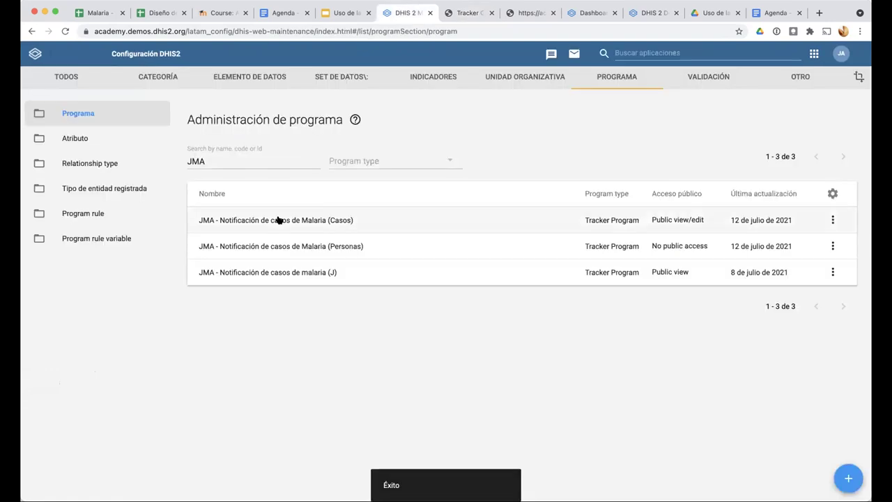
# Open the Casos program's Acceso step and expand Animal Region > Bird District
pyautogui.click(325, 222)
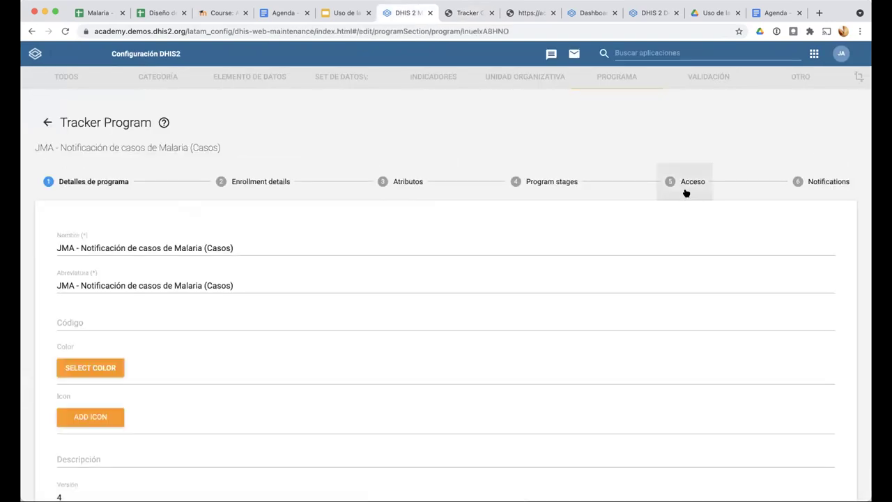
pyautogui.click(687, 187)
pyautogui.scroll(-3, 366, 315)
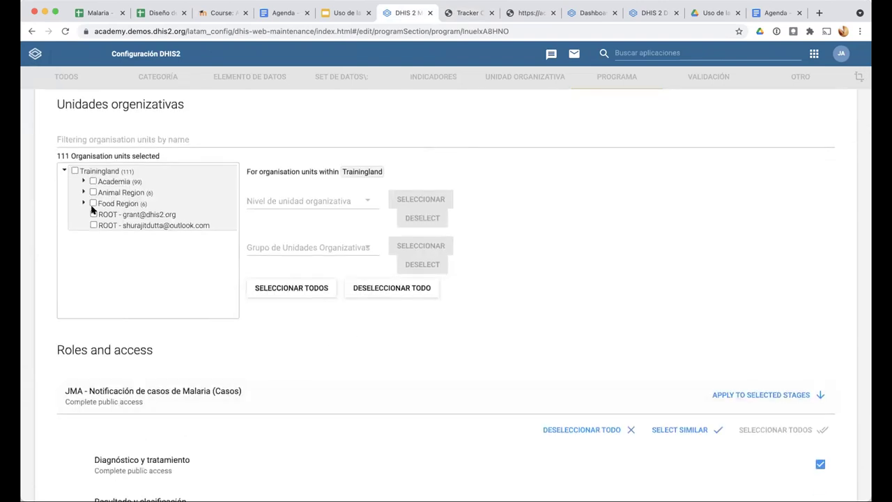
pyautogui.click(83, 181)
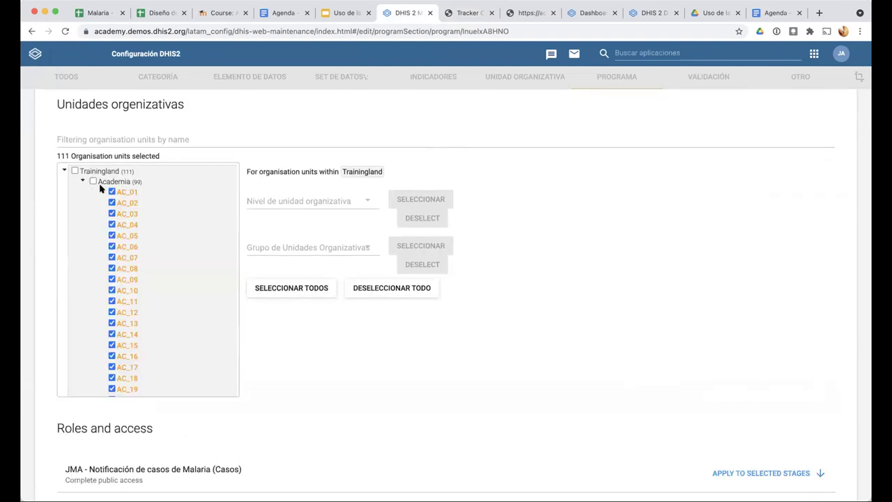
pyautogui.click(82, 182)
pyautogui.click(83, 192)
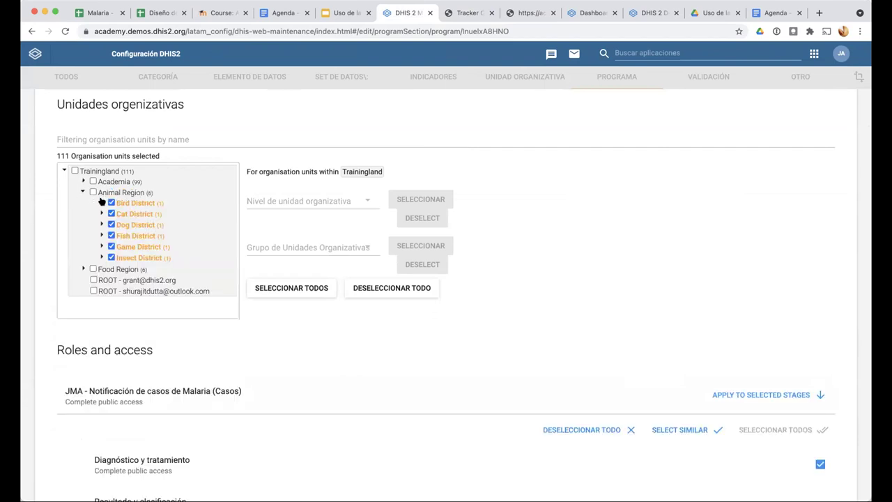
pyautogui.click(101, 202)
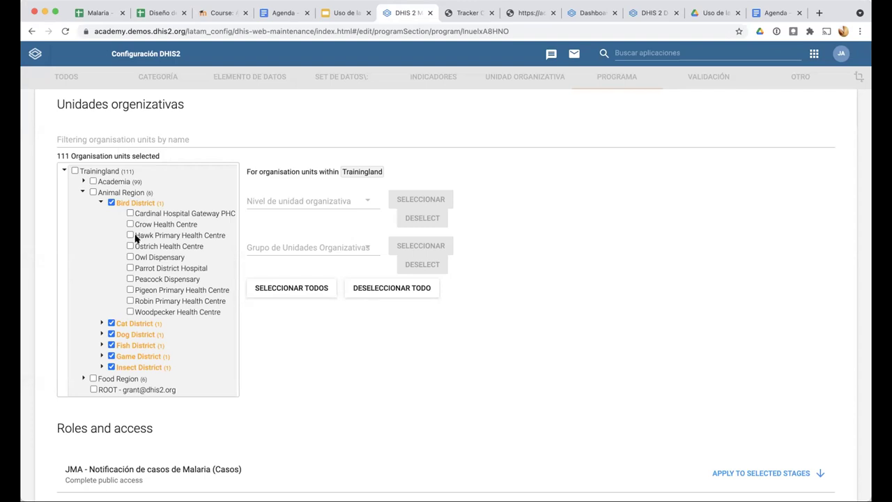
# Check then uncheck Cardinal Hospital Gateway PHC, Crow, Hawk and Ostrich health centres, leaving them unassigned
pyautogui.scroll(1, 136, 238)
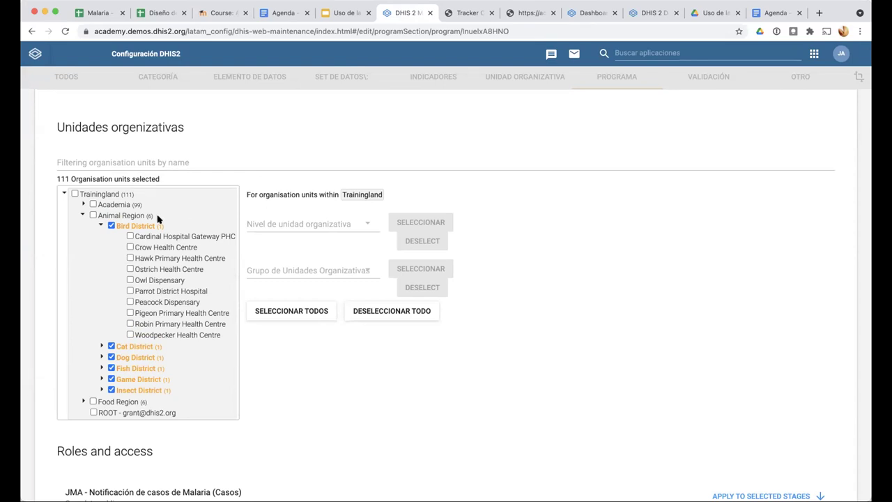
pyautogui.click(129, 236)
pyautogui.click(129, 247)
pyautogui.click(129, 258)
pyautogui.click(130, 269)
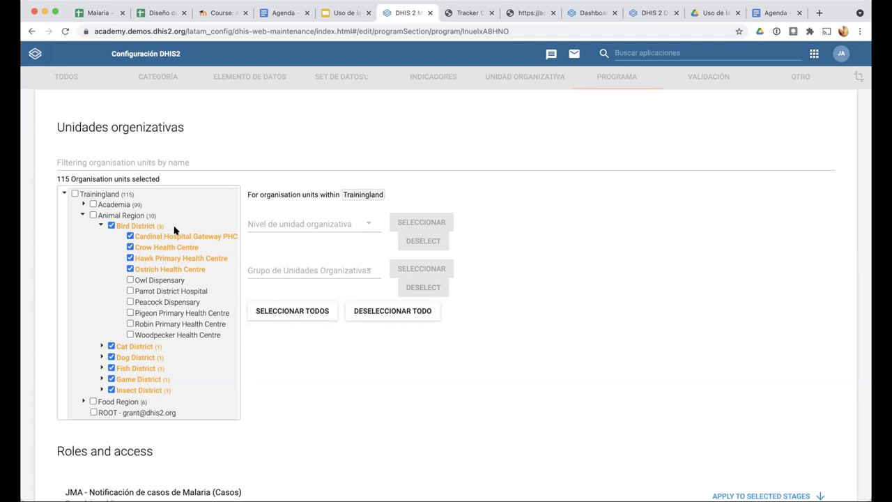
pyautogui.click(129, 236)
pyautogui.click(130, 247)
pyautogui.click(130, 258)
pyautogui.click(129, 269)
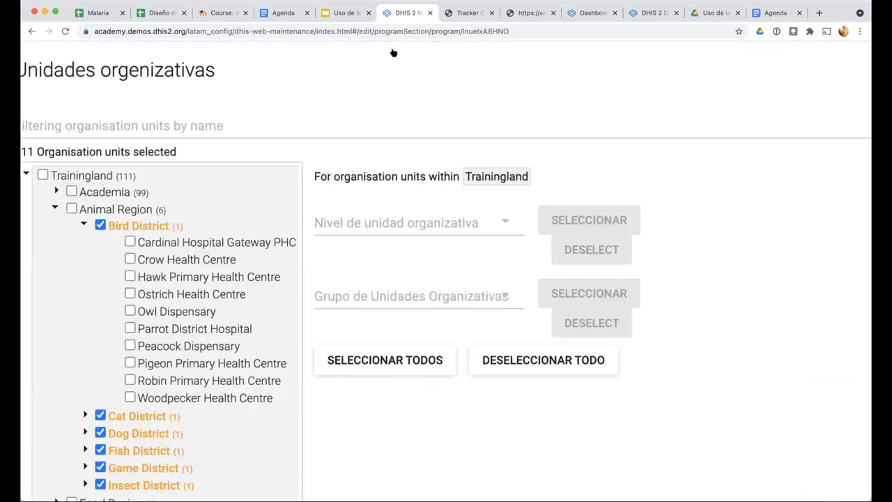
pyautogui.click(465, 13)
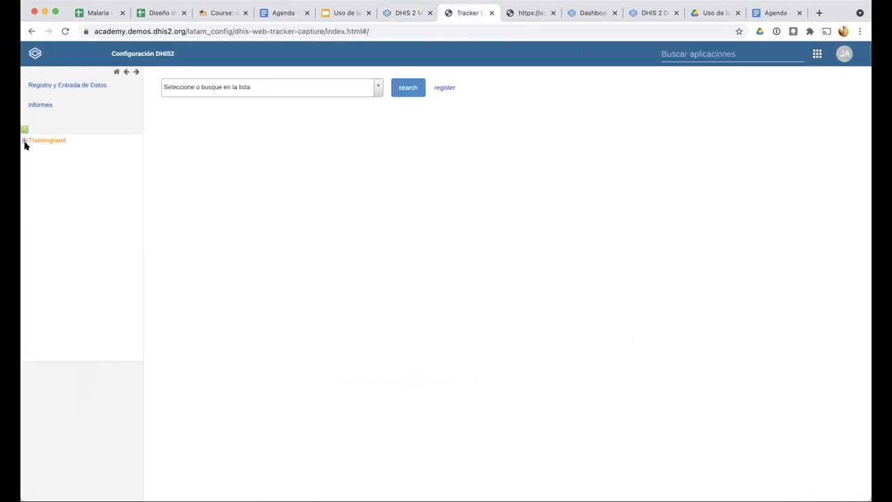
# Select Bird District under Trainingland > Animal Region in the organisation unit tree
pyautogui.click(25, 141)
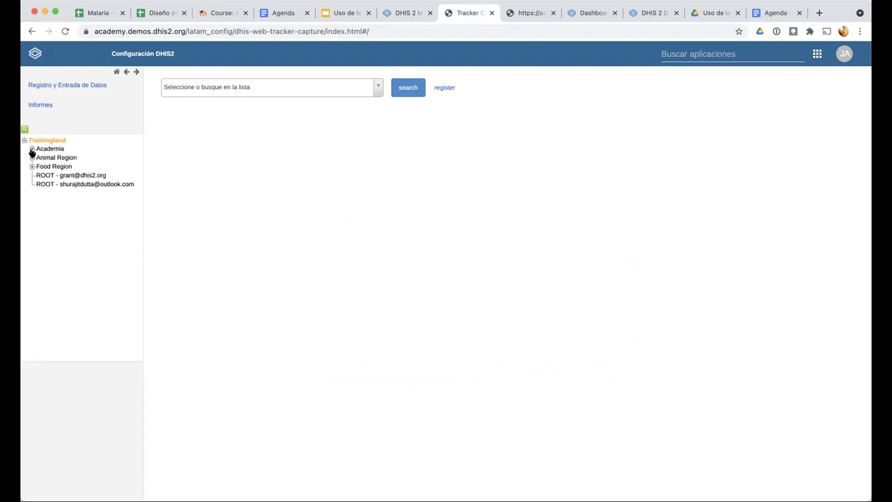
pyautogui.click(31, 149)
pyautogui.click(31, 149)
pyautogui.click(31, 157)
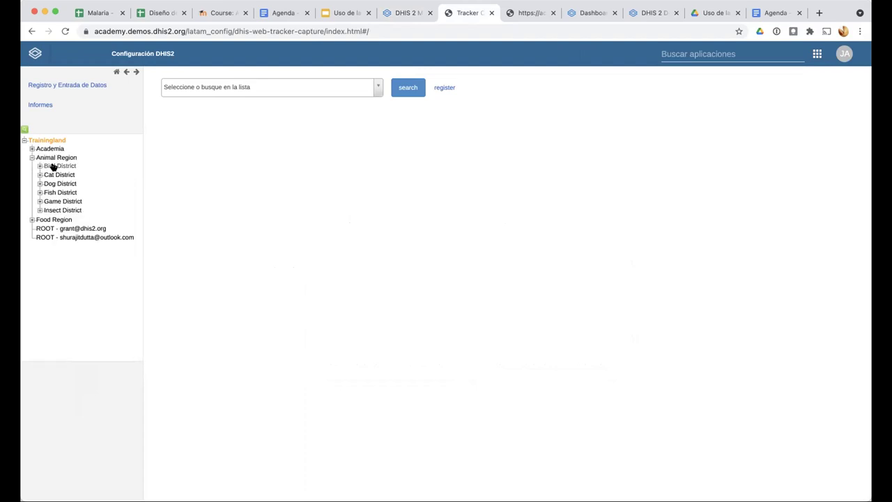
pyautogui.click(51, 166)
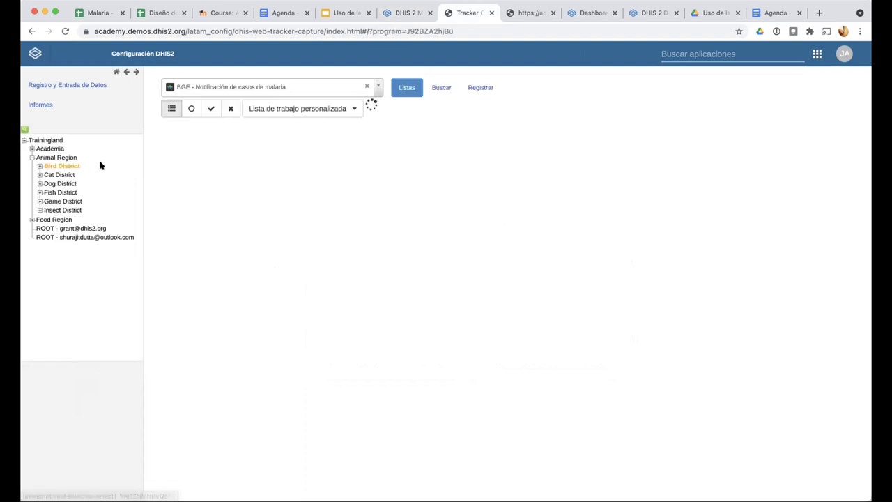
# Choose the JMA malaria cases (Casos) program and open a new registration
pyautogui.click(378, 85)
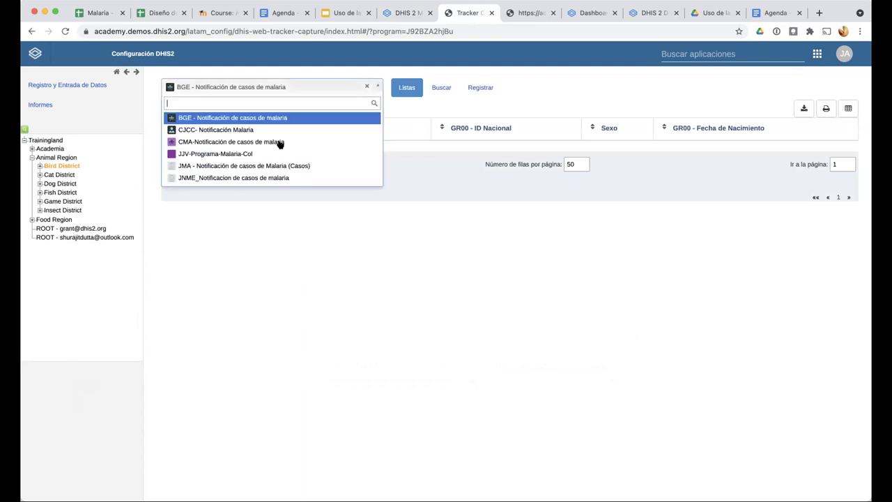
pyautogui.scroll(5, 279, 166)
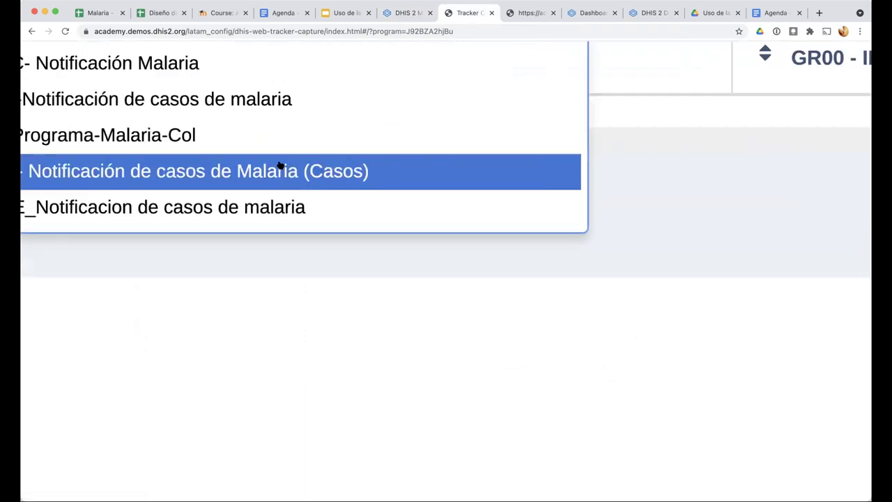
pyautogui.hscroll(-2, 310, 179)
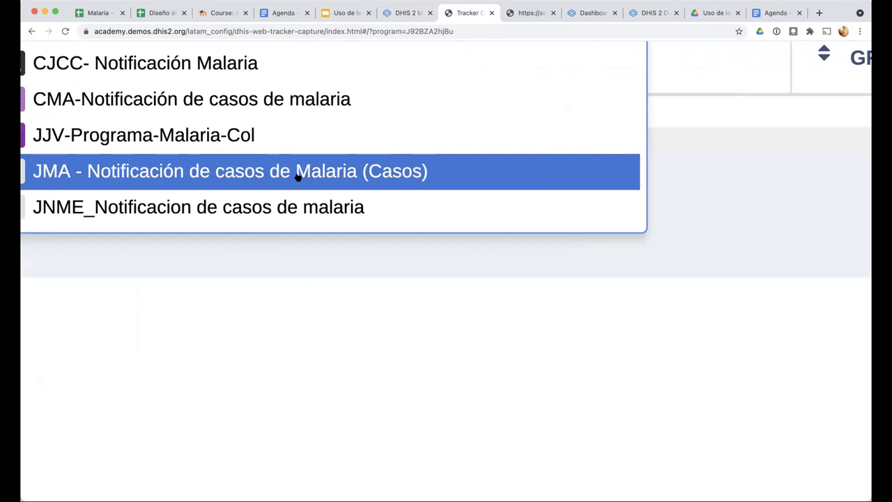
pyautogui.scroll(-5, 388, 173)
pyautogui.click(388, 174)
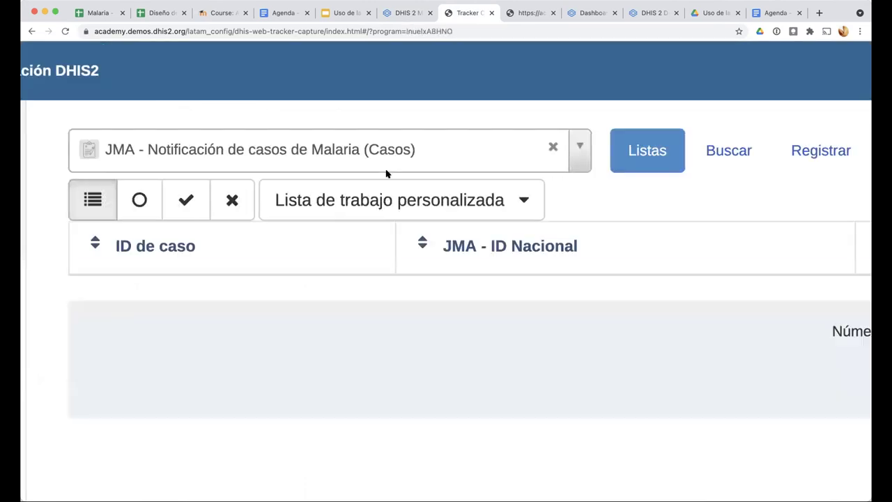
pyautogui.scroll(-5, 387, 173)
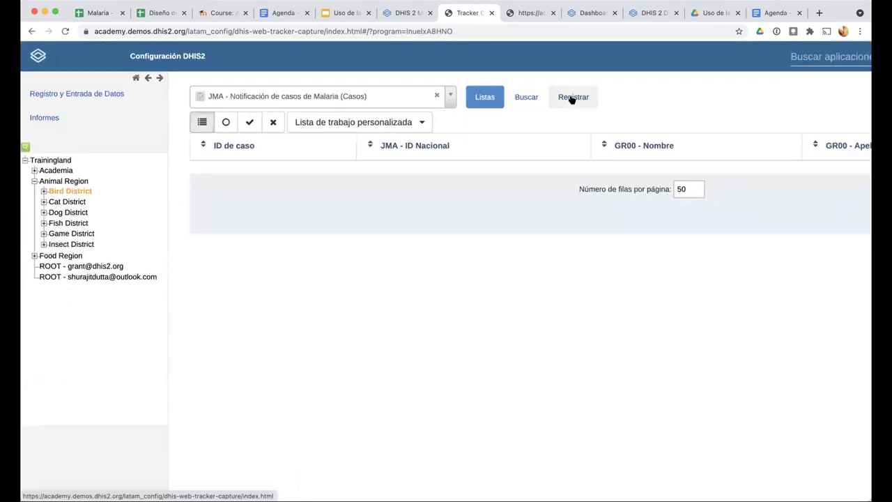
pyautogui.click(571, 98)
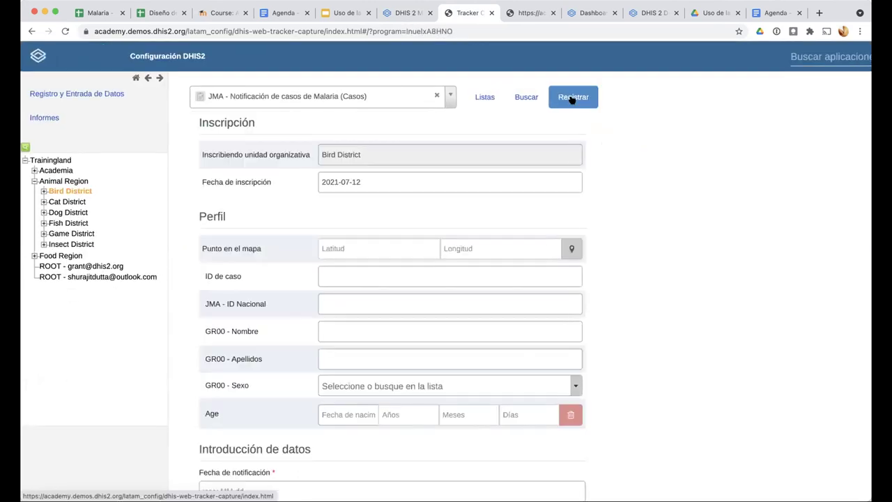
# Open the coordinate map, zoom into Oslo and drop the case marker on Bygdøy
pyautogui.scroll(-1, 284, 263)
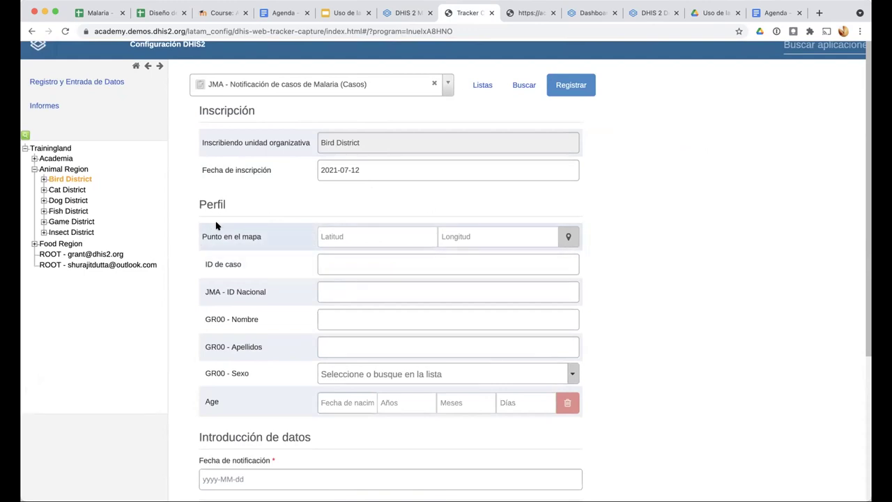
pyautogui.click(566, 235)
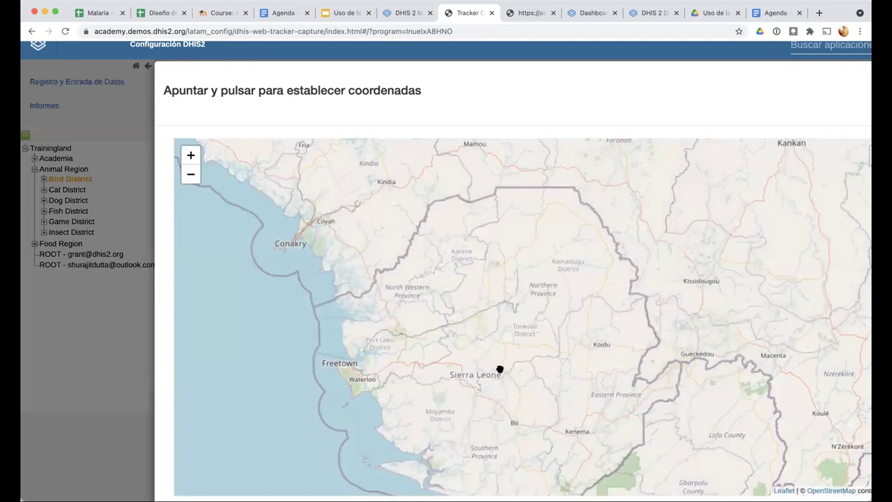
pyautogui.scroll(-2, 478, 320)
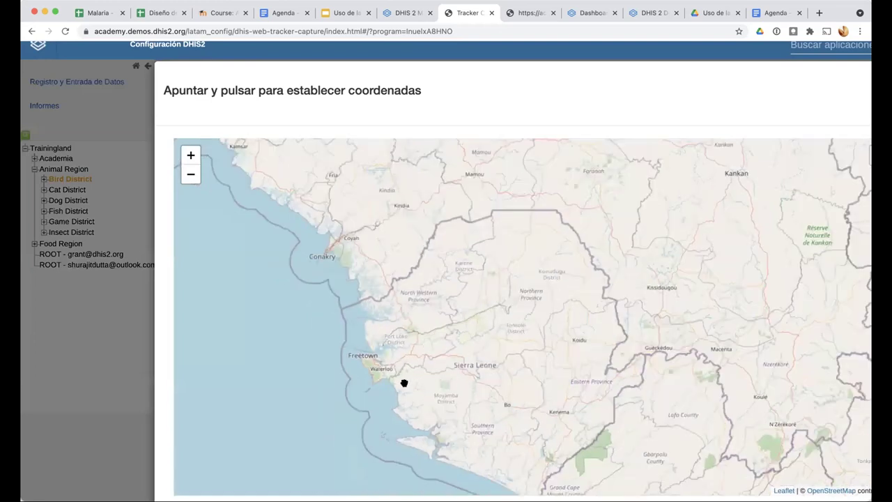
pyautogui.scroll(-2, 466, 321)
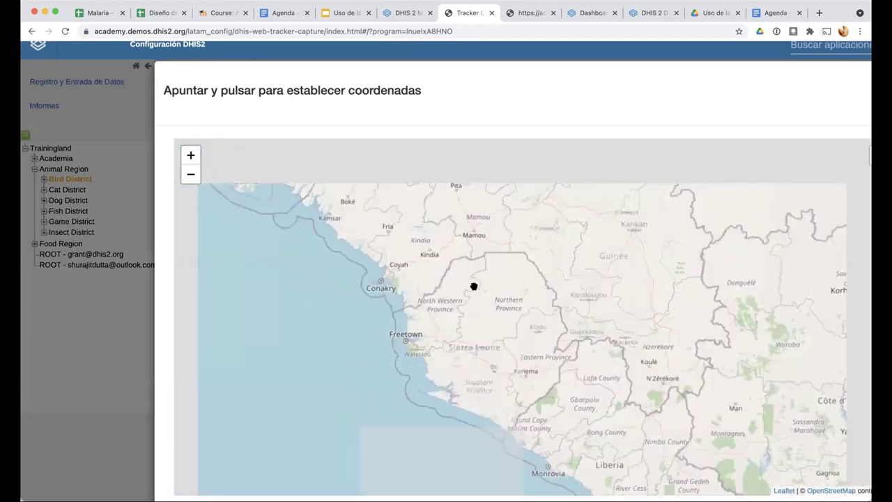
pyautogui.scroll(-2, 473, 286)
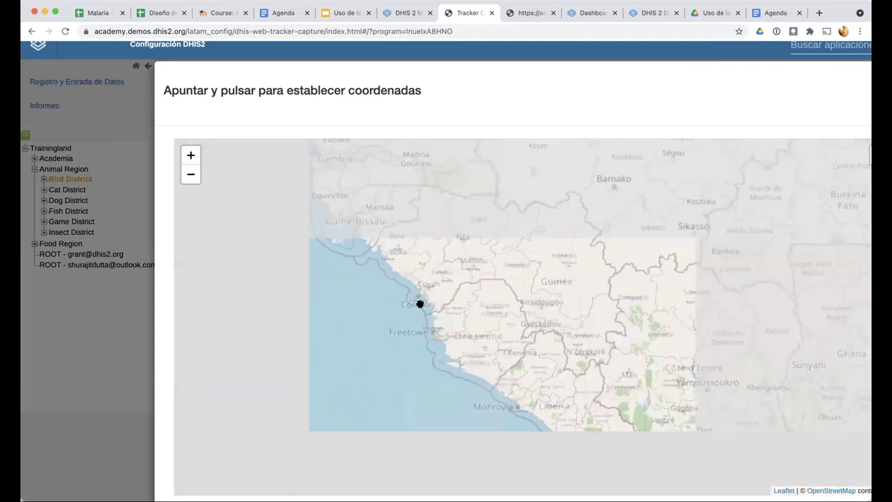
pyautogui.scroll(3, 463, 293)
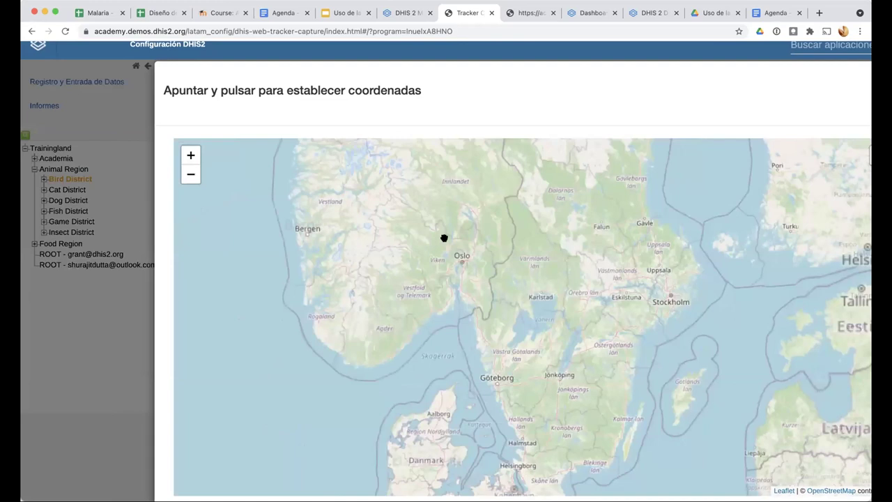
pyautogui.scroll(3, 444, 239)
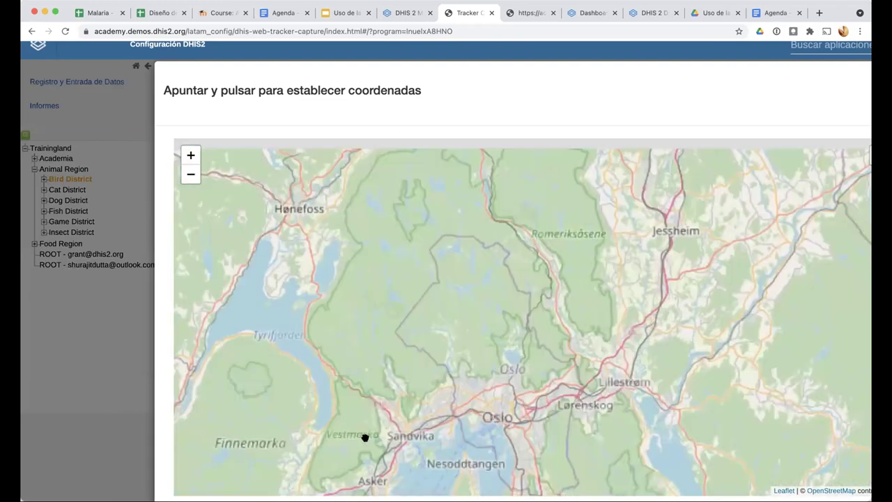
pyautogui.scroll(2, 381, 450)
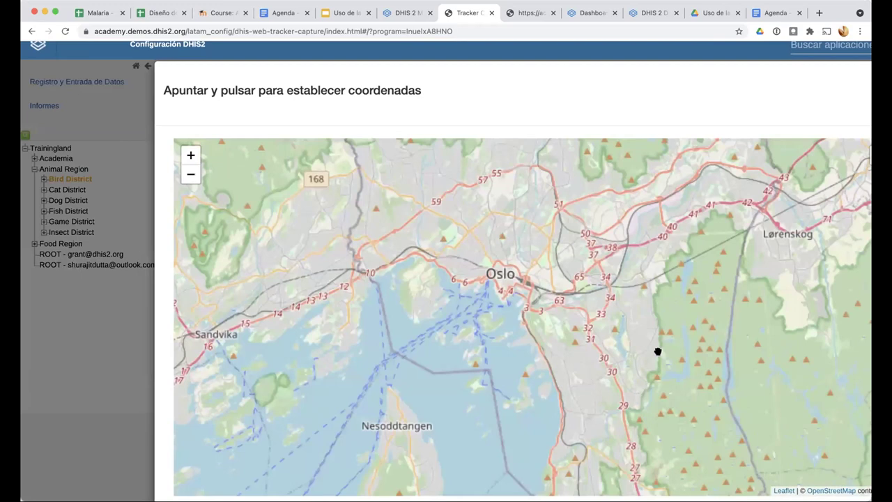
pyautogui.scroll(1, 648, 341)
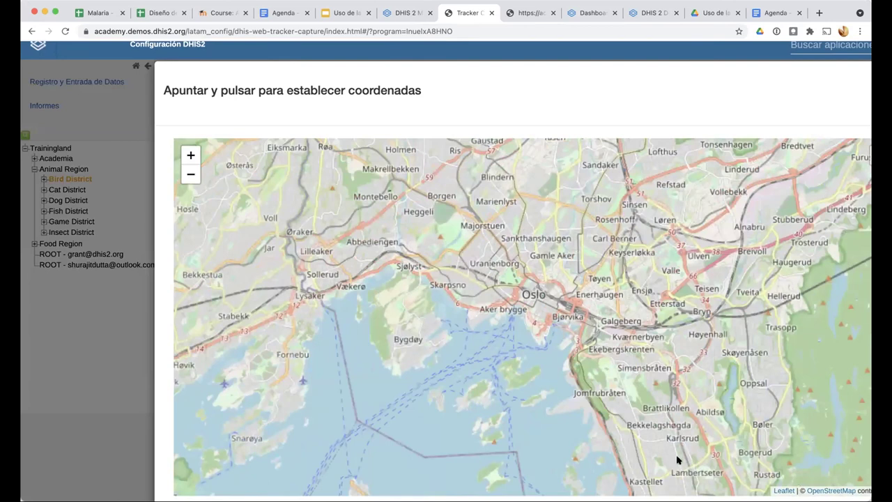
pyautogui.click(399, 357)
pyautogui.scroll(1, 408, 223)
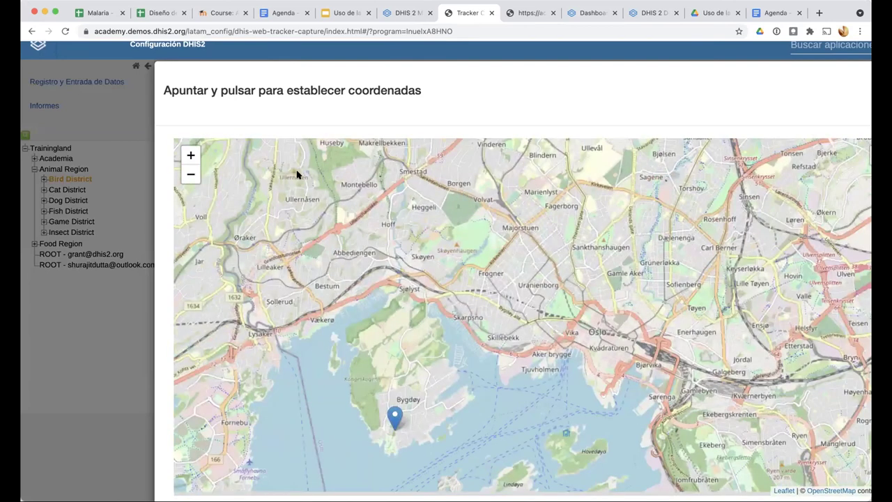
pyautogui.scroll(-2, 296, 174)
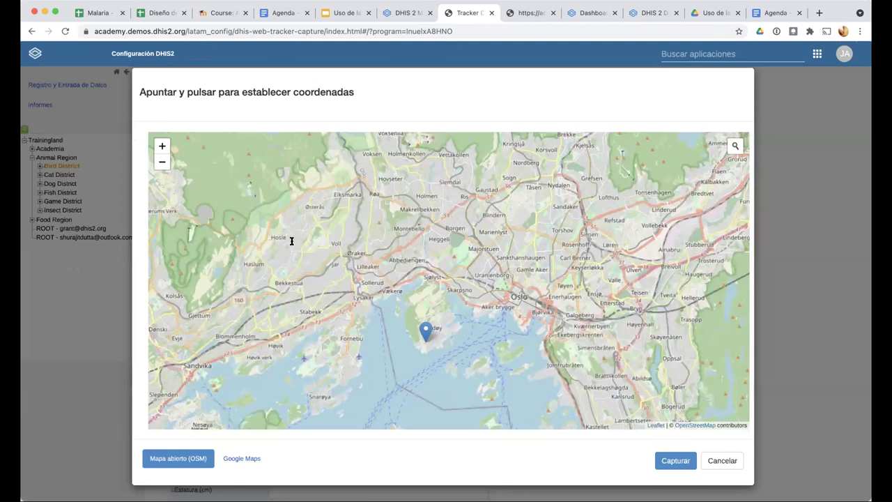
pyautogui.press('Return')
# Capture the map coordinates, fill the case ID from a suggestion and enter the national ID
pyautogui.click(292, 240)
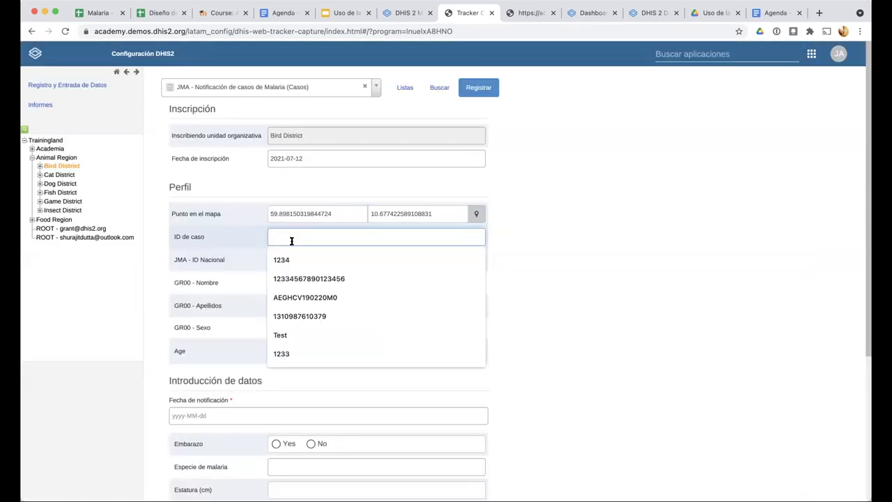
pyautogui.click(287, 258)
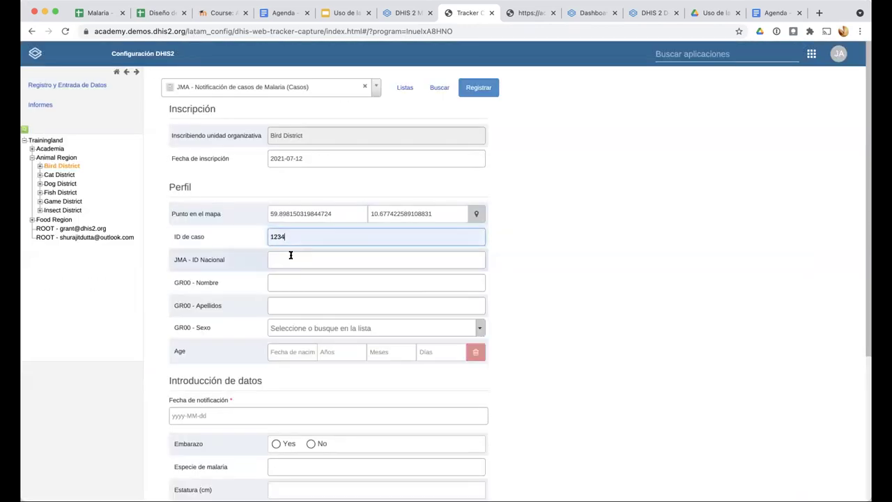
pyautogui.click(351, 263)
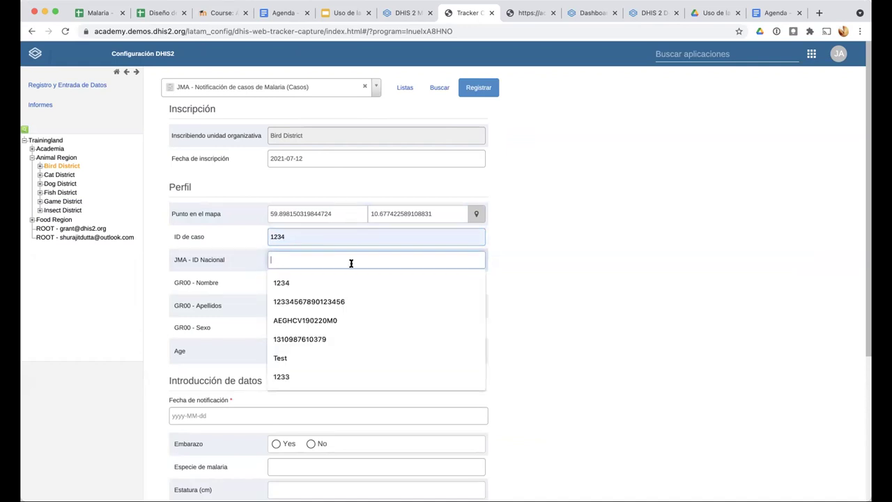
pyautogui.write('A')
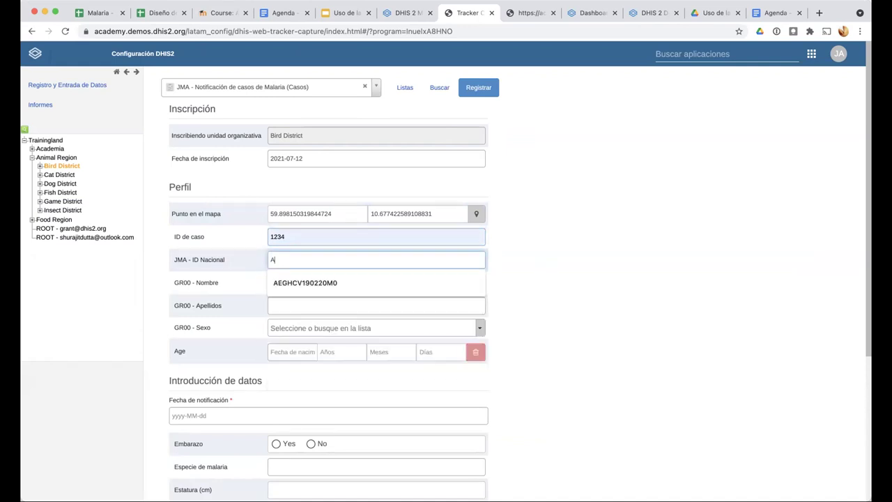
pyautogui.write('B-1233')
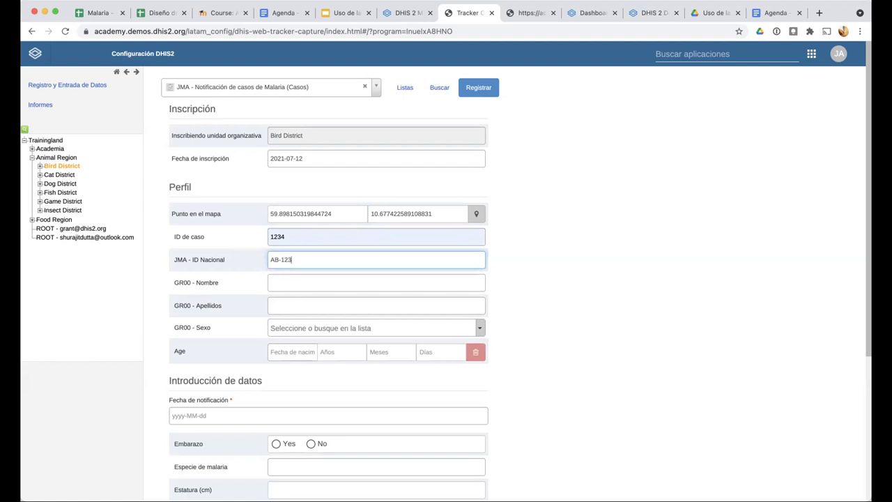
# Enter the case's first name and surname
pyautogui.click(277, 277)
pyautogui.click(235, 282)
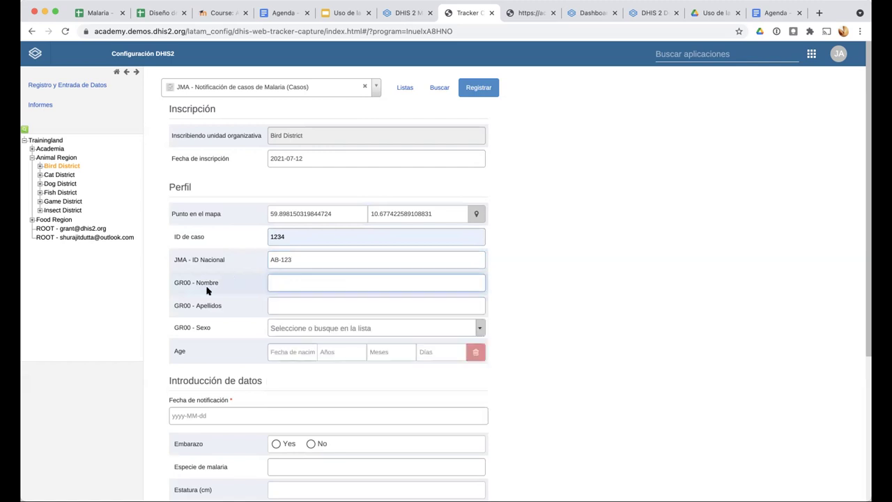
pyautogui.click(277, 283)
pyautogui.click(293, 352)
pyautogui.click(292, 305)
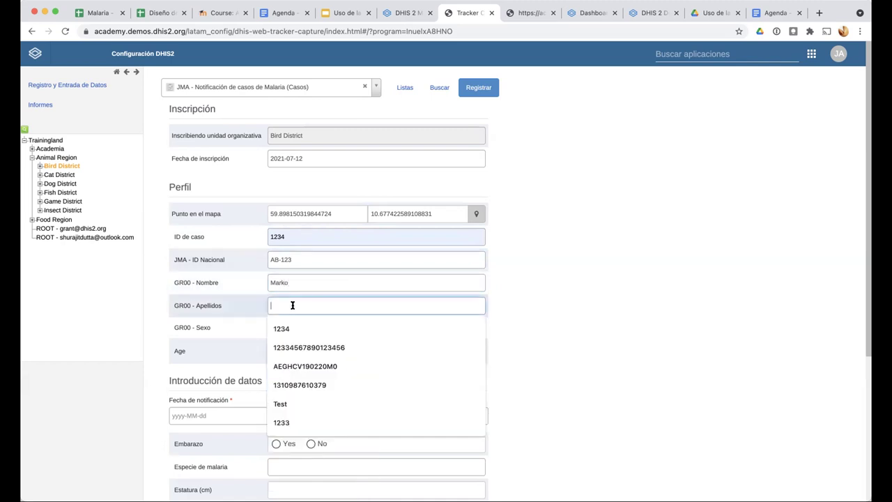
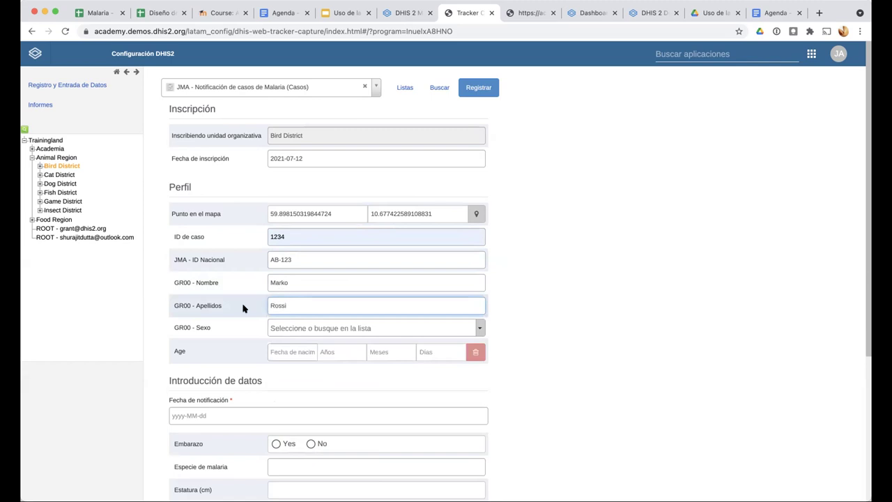
pyautogui.scroll(5, 243, 308)
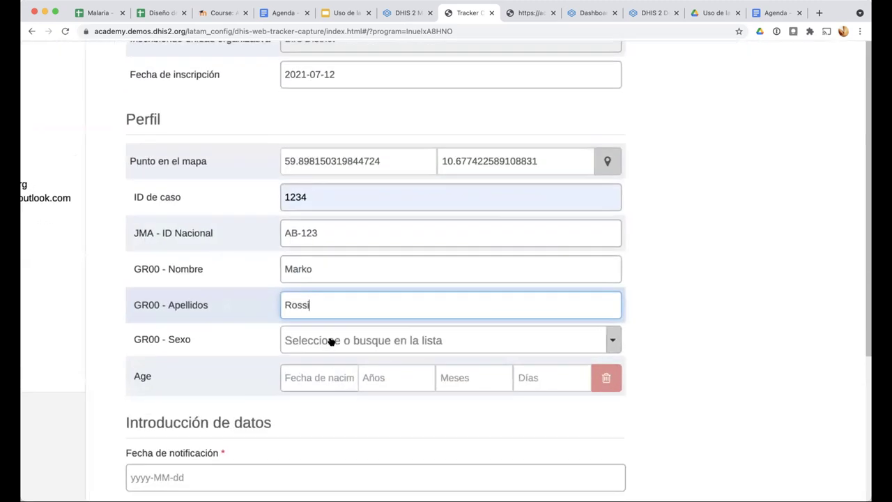
# Set sex to Masculino, then enter age 12 years and clear it again
pyautogui.click(331, 341)
pyautogui.click(313, 435)
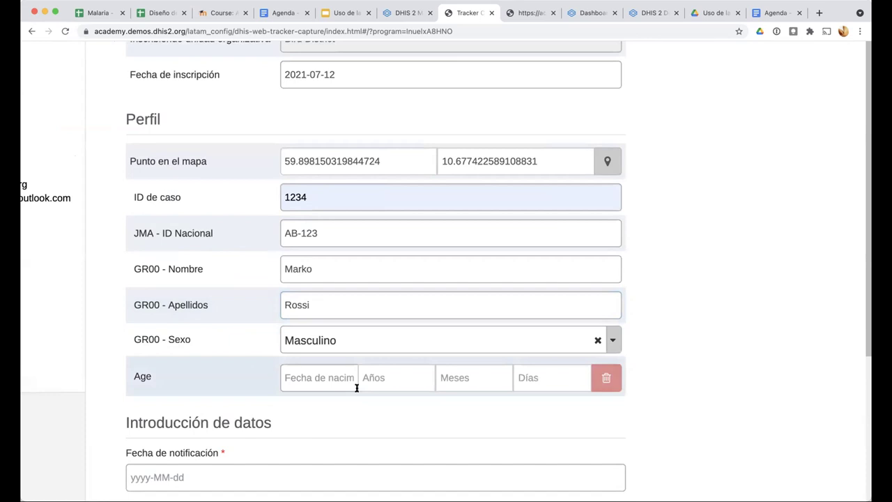
pyautogui.scroll(-5, 233, 377)
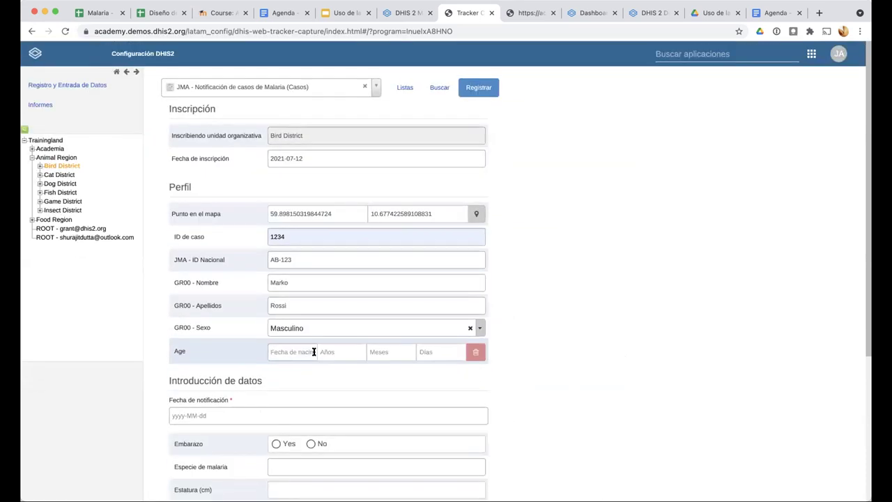
pyautogui.click(313, 352)
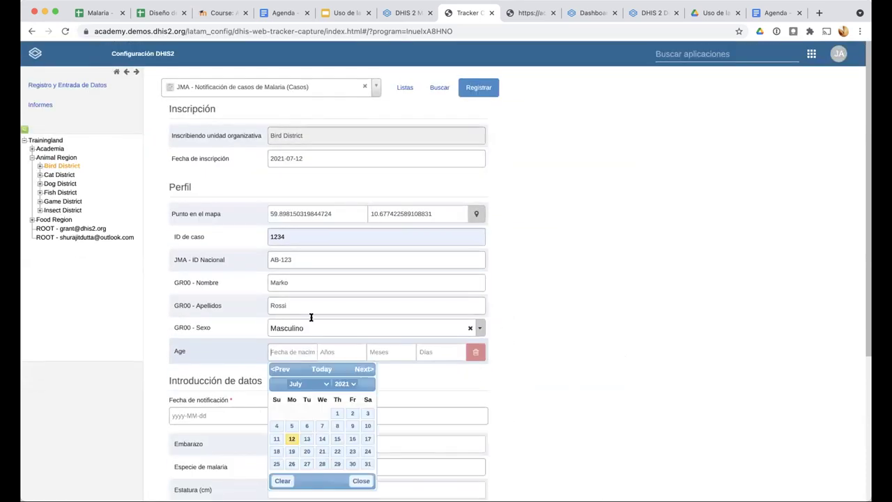
pyautogui.click(262, 347)
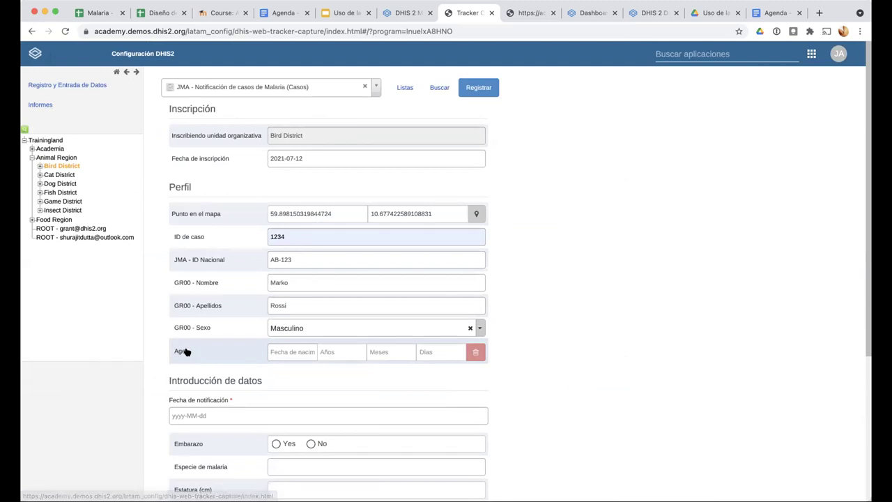
pyautogui.scroll(2, 359, 351)
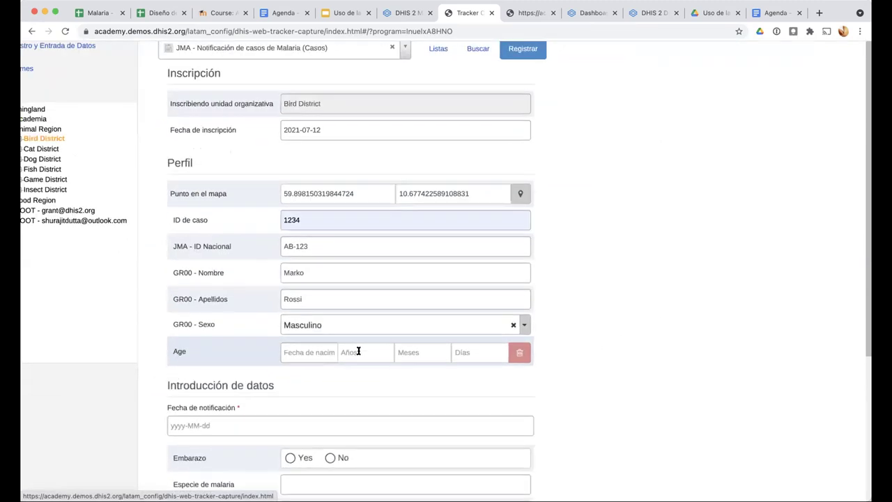
pyautogui.click(358, 352)
pyautogui.write('12')
pyautogui.click(502, 372)
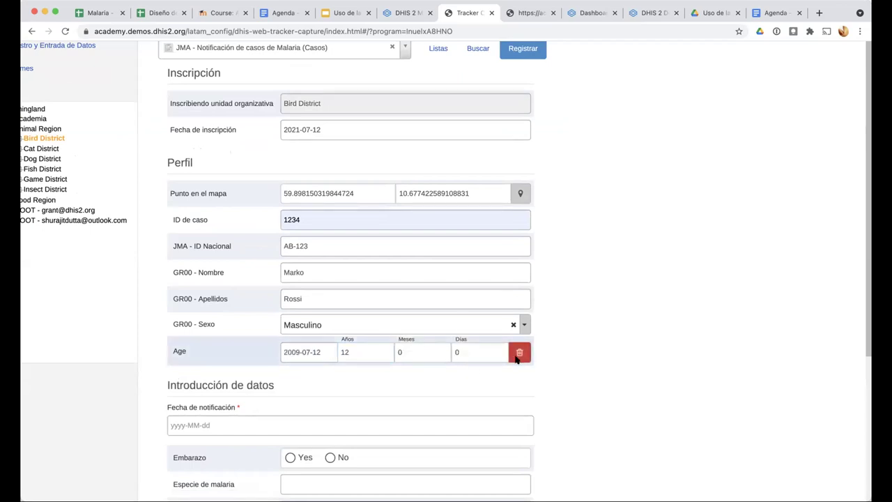
pyautogui.click(517, 355)
pyautogui.scroll(-2, 198, 400)
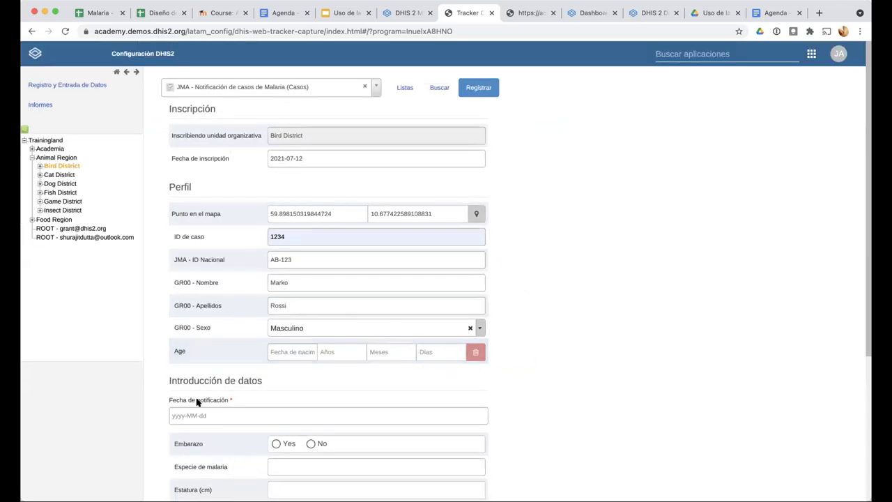
pyautogui.scroll(-5, 198, 402)
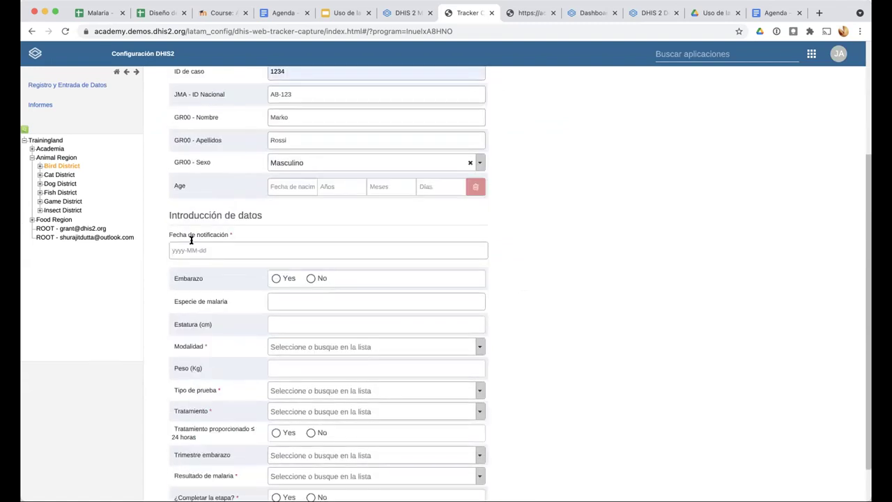
pyautogui.scroll(-1, 185, 237)
pyautogui.scroll(1, 201, 126)
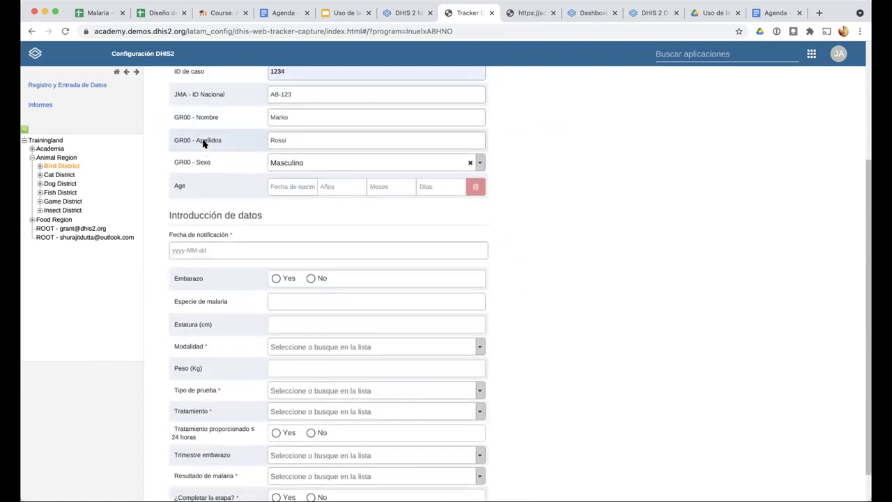
pyautogui.scroll(4, 204, 143)
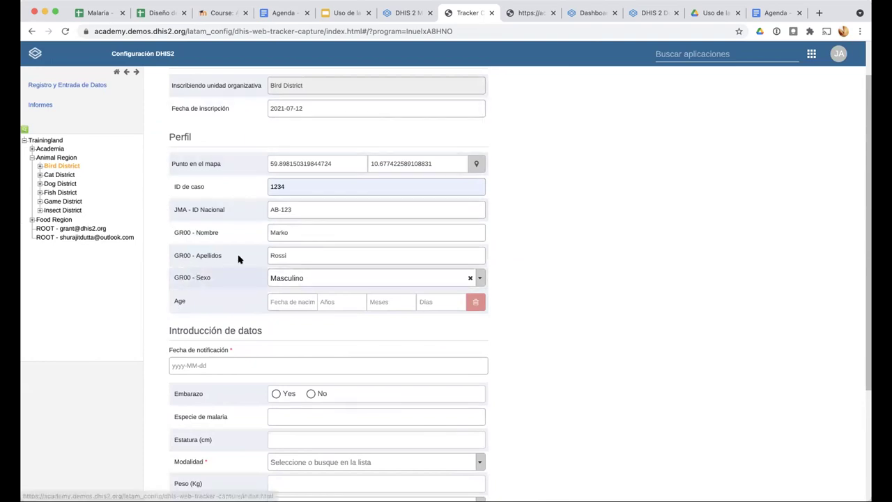
pyautogui.scroll(2, 209, 237)
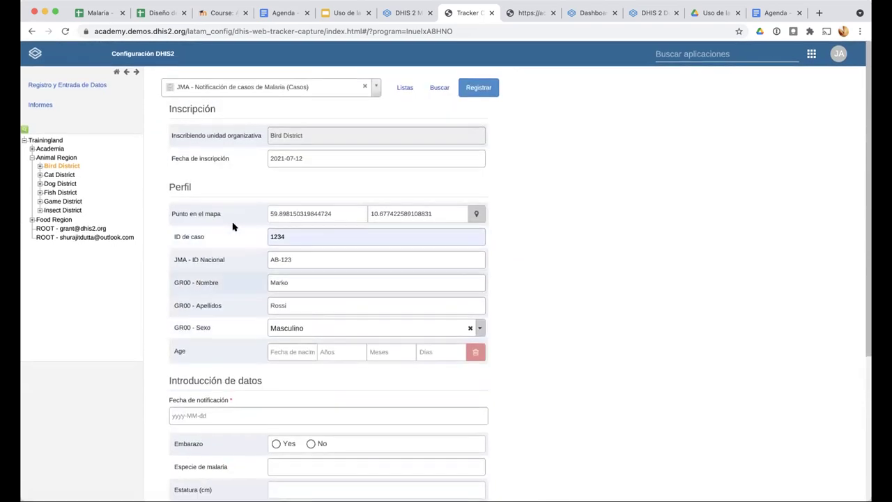
pyautogui.scroll(-6, 156, 293)
pyautogui.scroll(-2, 176, 202)
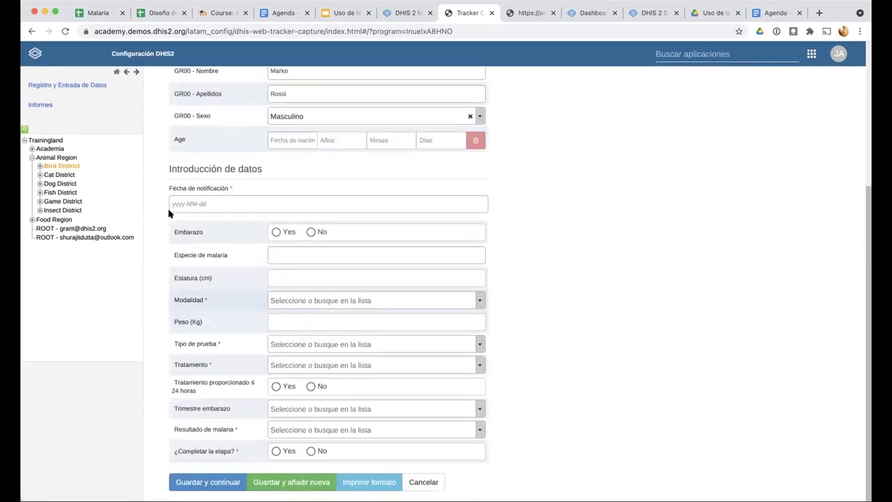
pyautogui.click(406, 14)
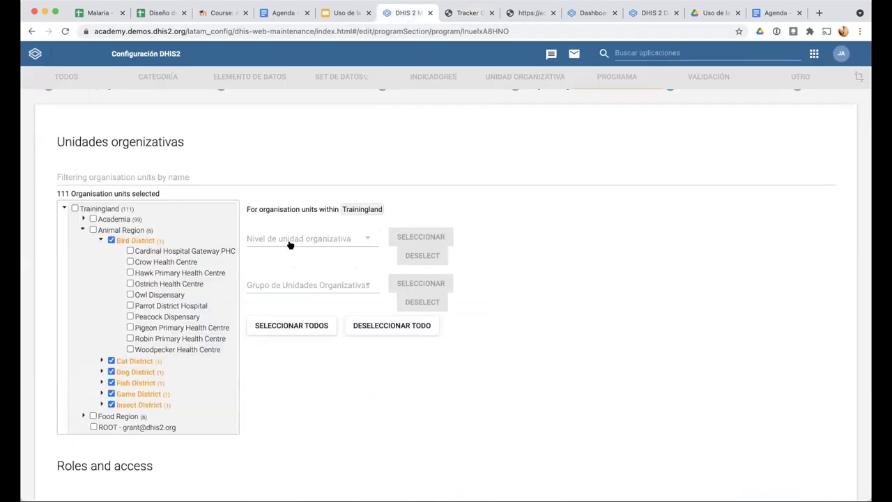
pyautogui.scroll(2, 290, 246)
pyautogui.click(551, 181)
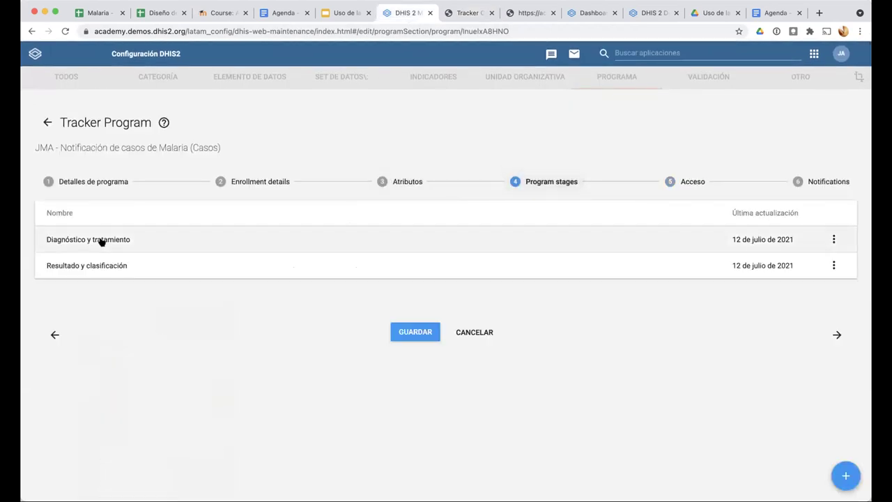
pyautogui.click(468, 13)
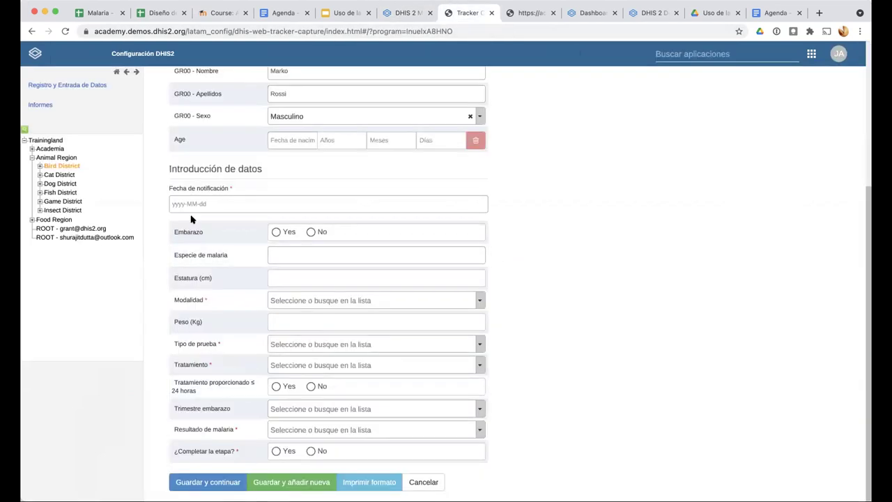
# Set the case's notification date to 2021-07-07
pyautogui.scroll(5, 192, 203)
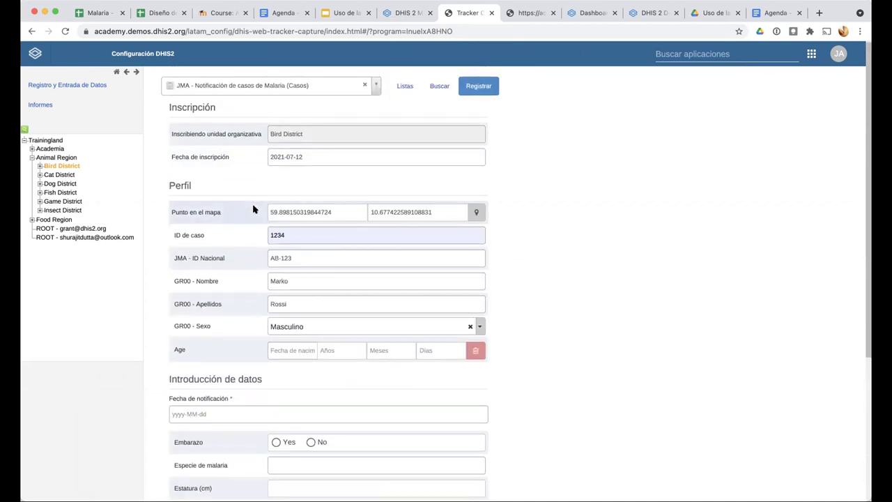
pyautogui.scroll(-5, 253, 205)
pyautogui.click(192, 237)
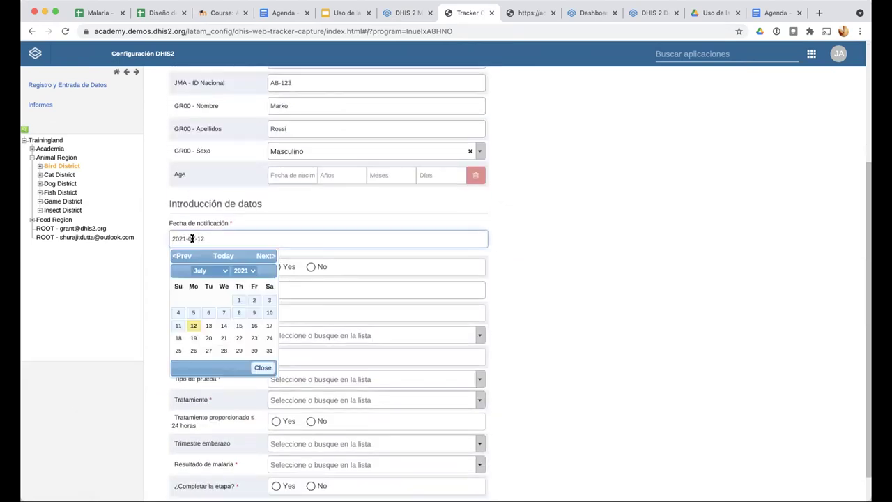
pyautogui.click(224, 317)
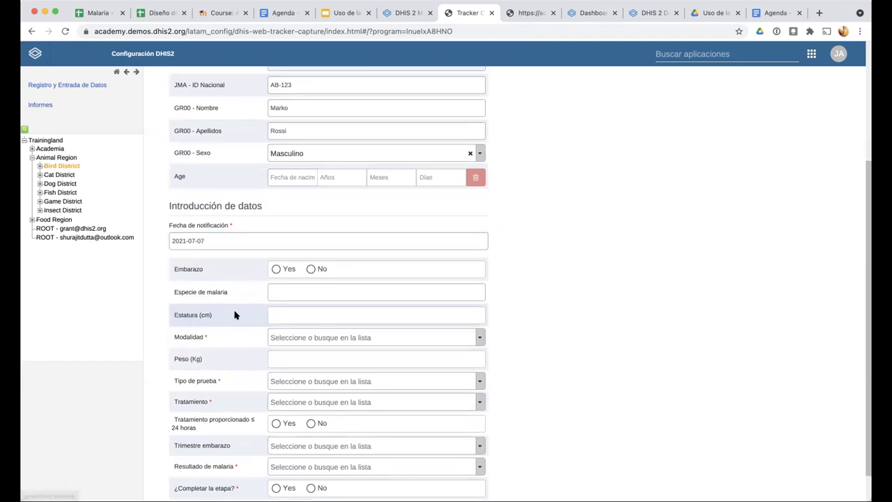
# Change the enrollment date from 2021-07-12 to 2021-07-07
pyautogui.scroll(3, 234, 315)
pyautogui.scroll(2, 234, 315)
pyautogui.click(304, 153)
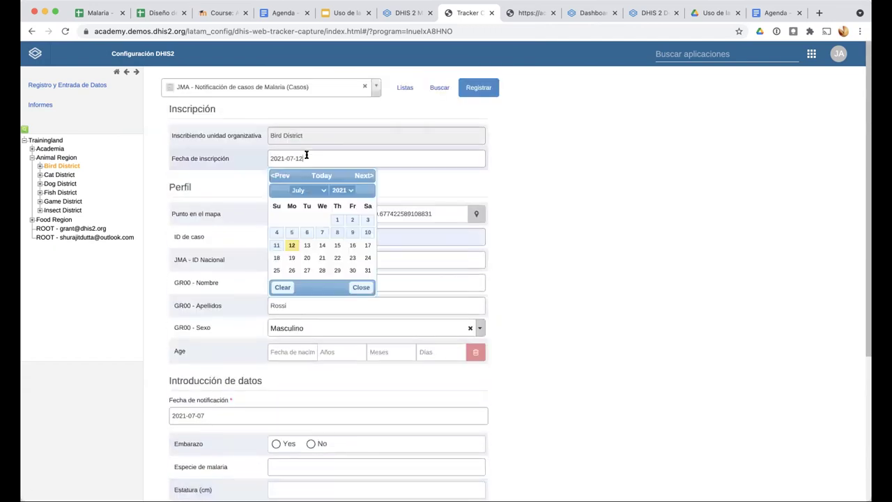
pyautogui.click(319, 233)
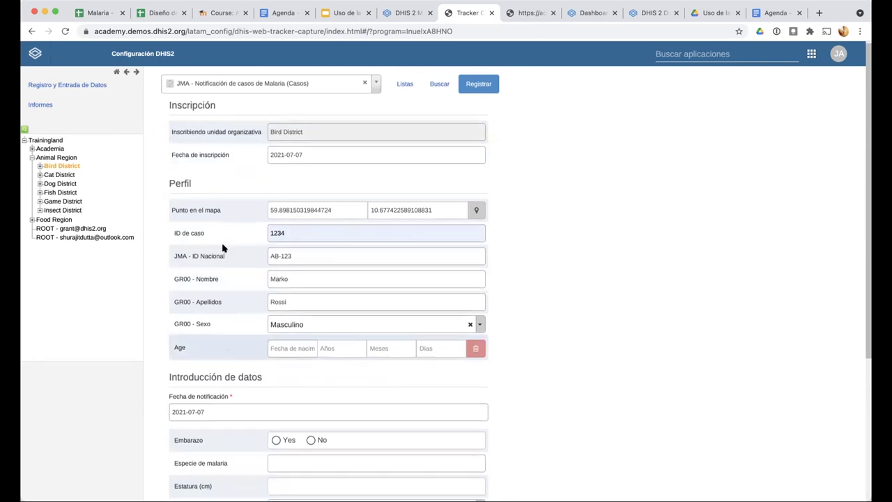
pyautogui.scroll(-5, 239, 249)
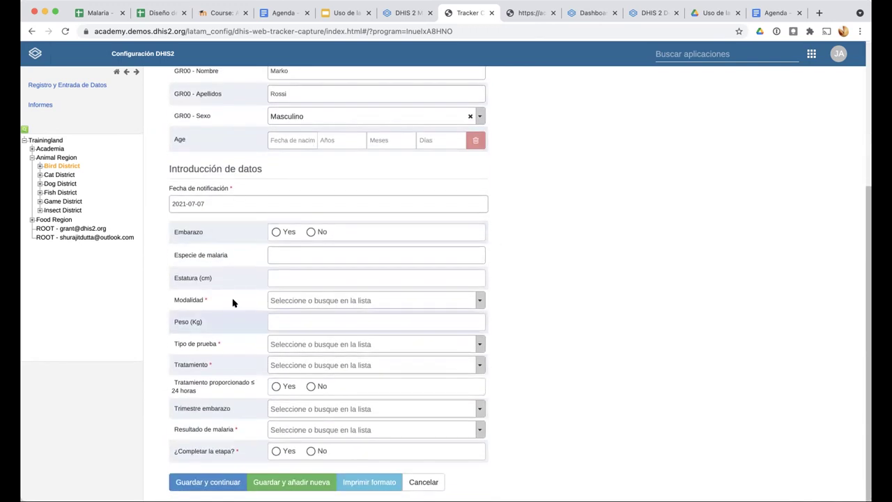
pyautogui.click(394, 307)
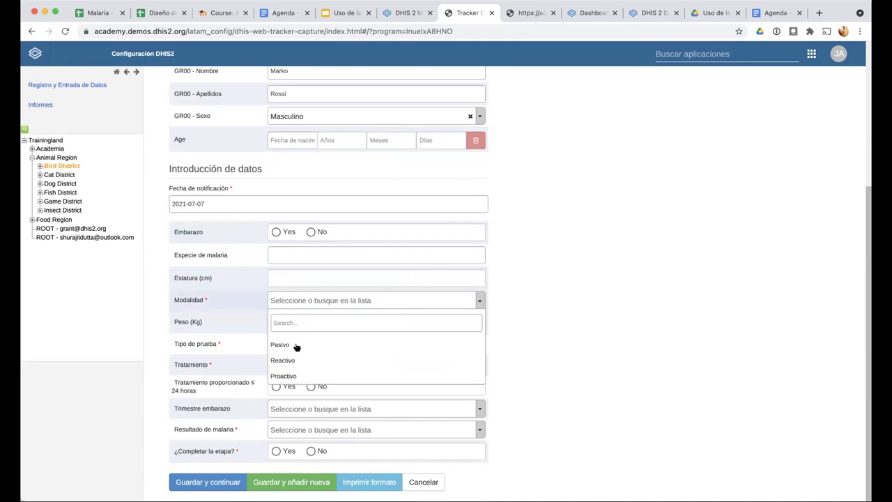
# Record Pasivo modality, PDR test and Coartem tablet treatment given within 24 hours
pyautogui.click(292, 348)
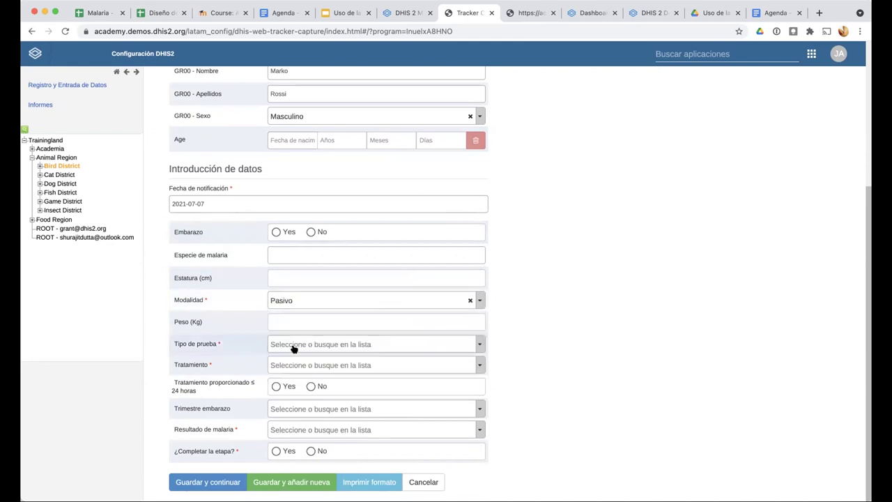
pyautogui.click(300, 345)
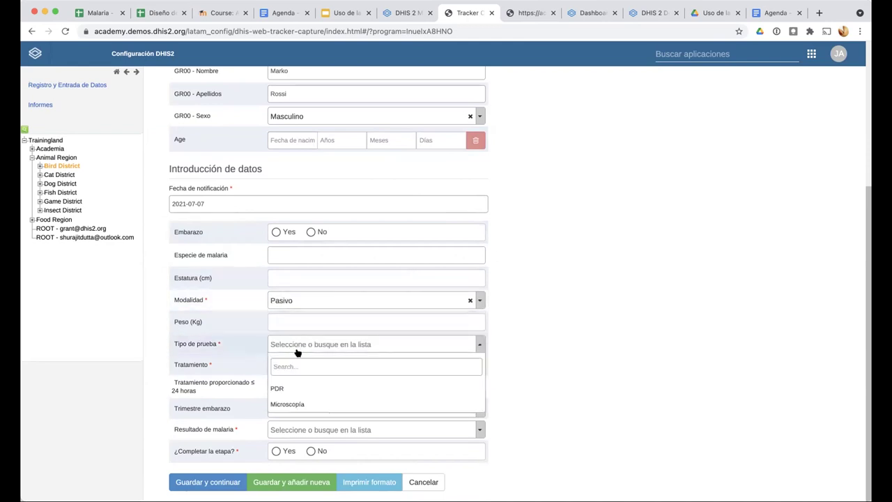
pyautogui.click(292, 388)
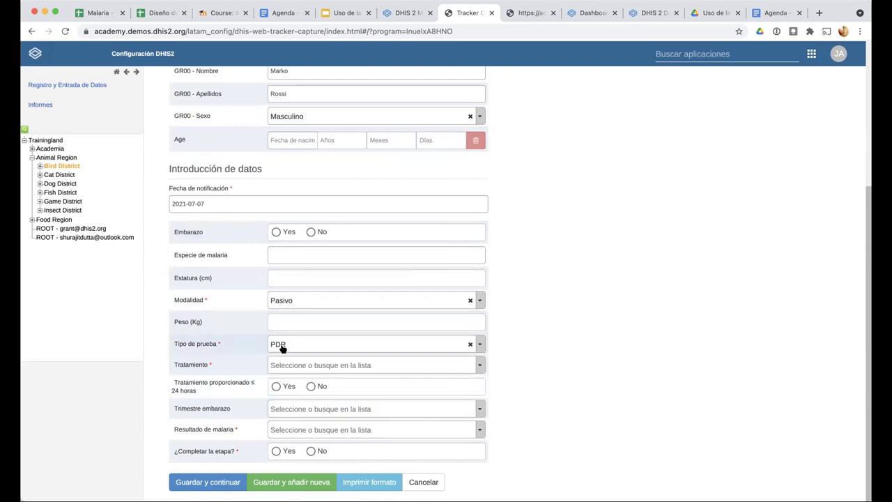
pyautogui.click(292, 367)
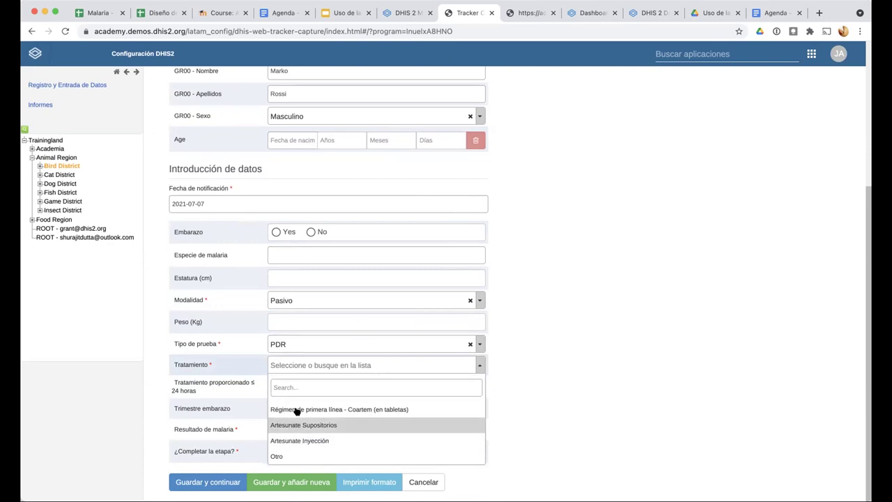
pyautogui.click(296, 409)
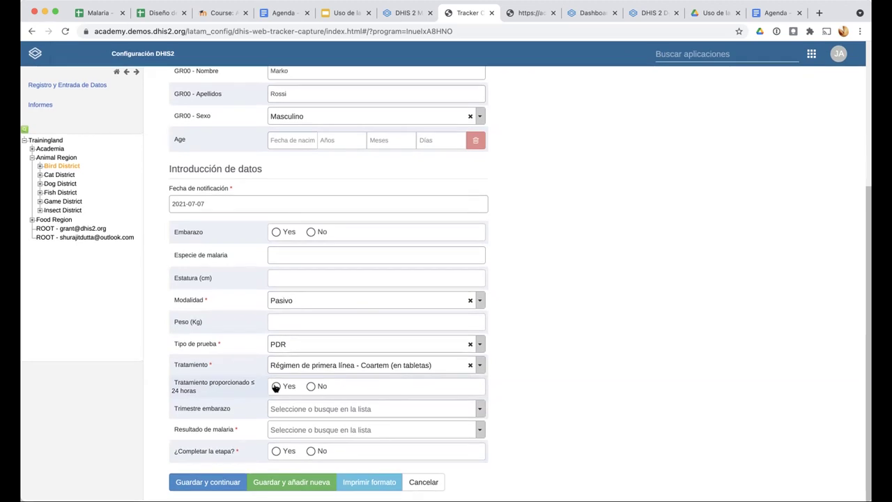
pyautogui.click(276, 388)
# Set the malaria result to P. Falciparum, mark the event complete and save it
pyautogui.click(291, 430)
pyautogui.scroll(-2, 293, 439)
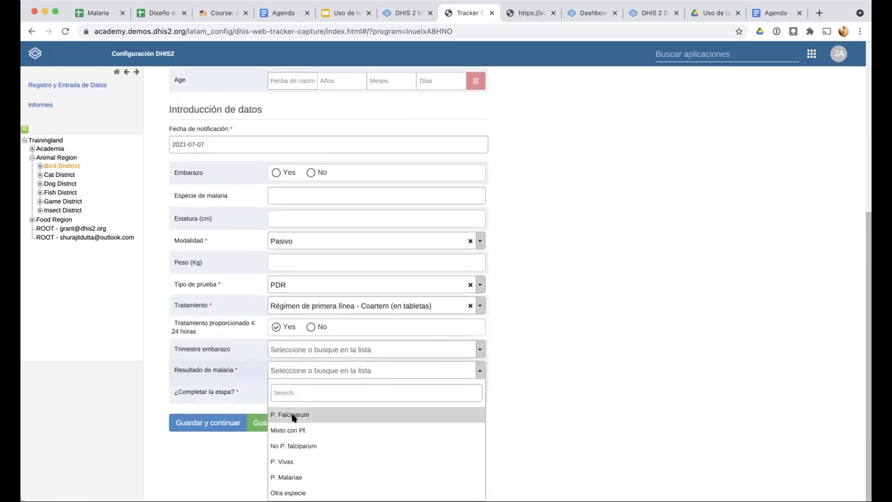
pyautogui.click(292, 415)
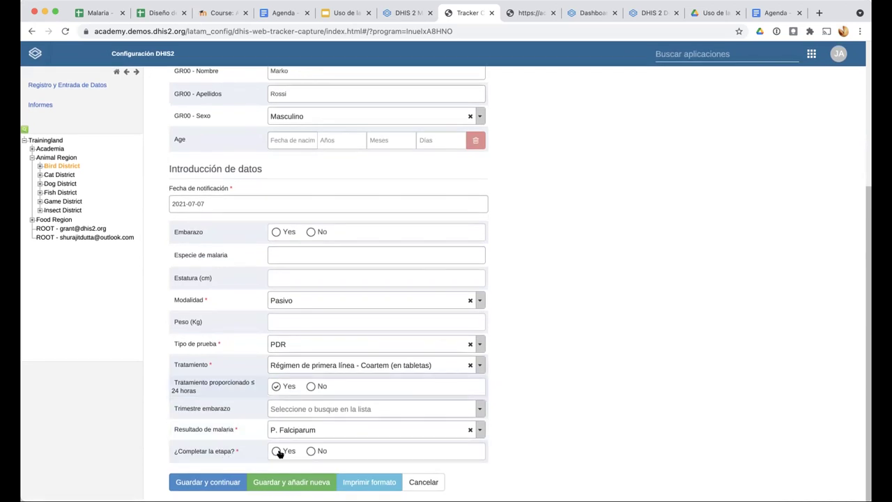
pyautogui.click(275, 450)
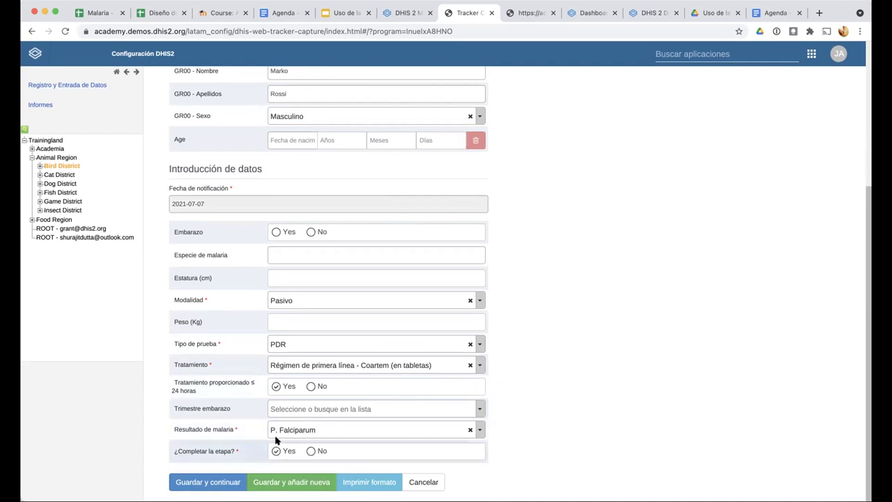
pyautogui.click(219, 473)
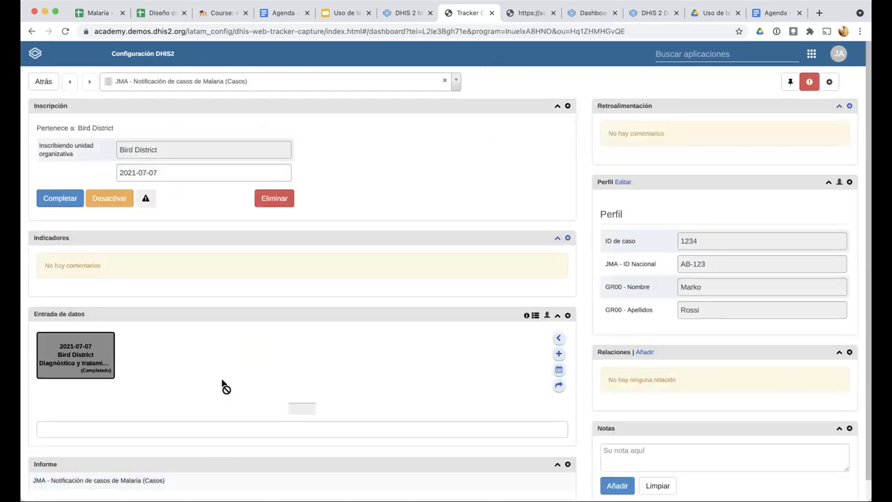
# Review the case dashboard and begin adding a new event to the case
pyautogui.scroll(-4, 119, 327)
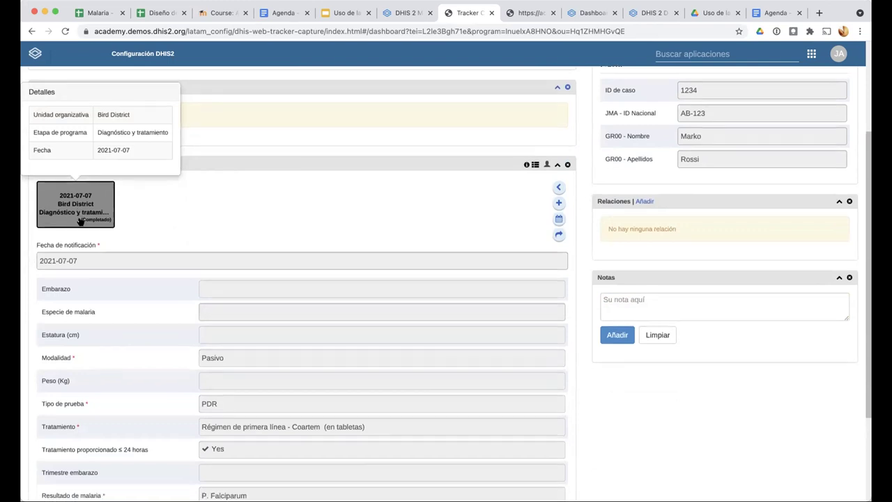
pyautogui.scroll(-3, 103, 260)
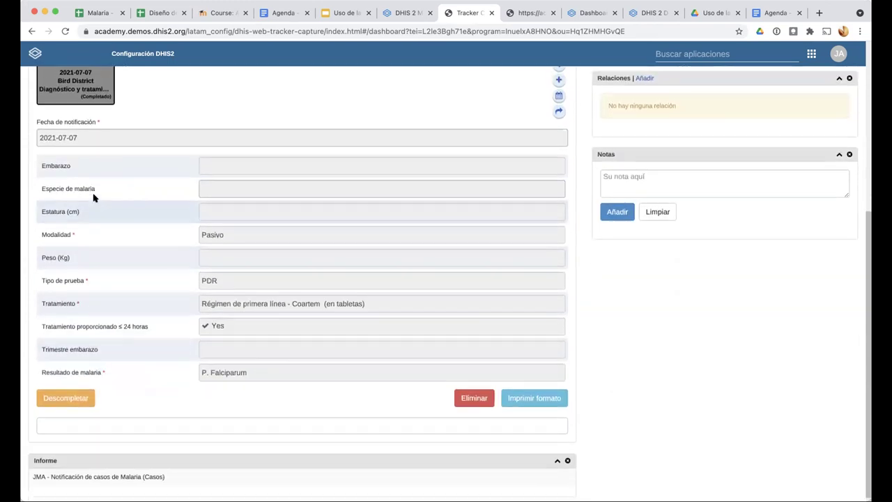
pyautogui.scroll(1, 94, 198)
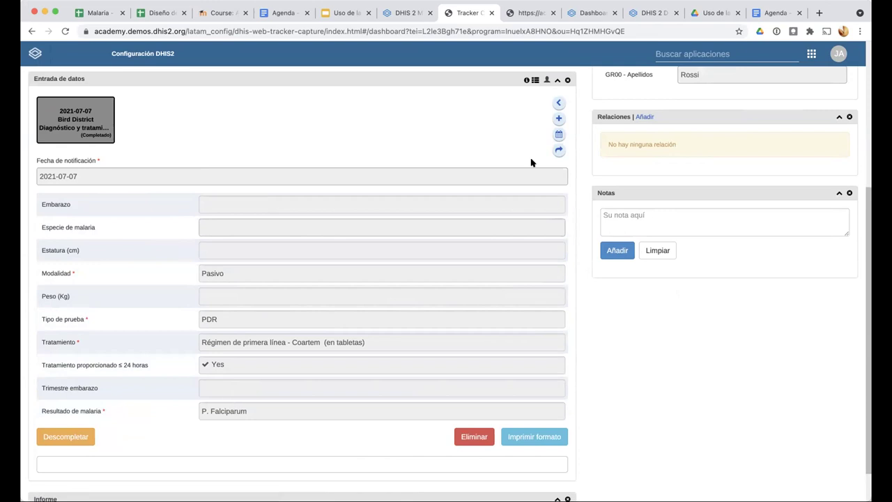
pyautogui.click(558, 119)
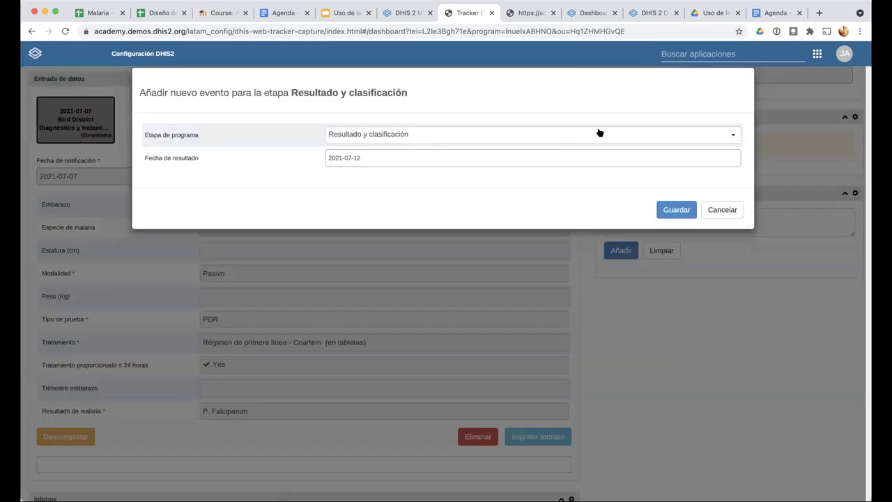
pyautogui.click(587, 128)
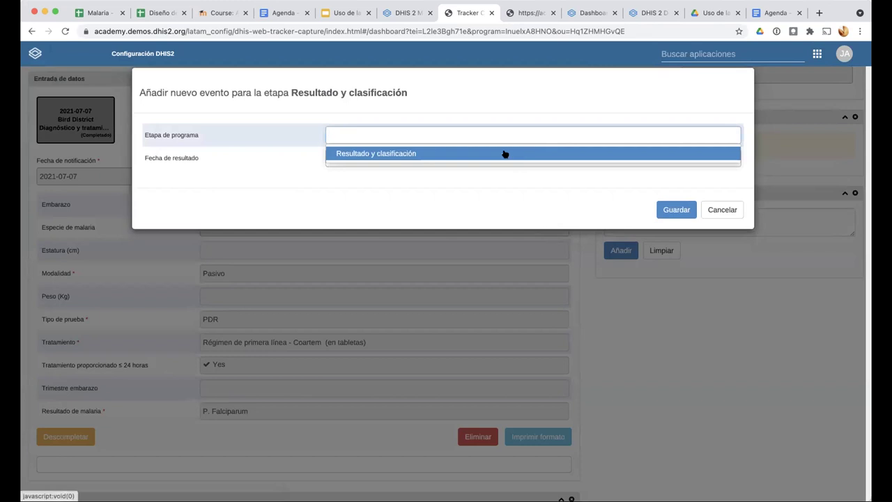
pyautogui.click(505, 150)
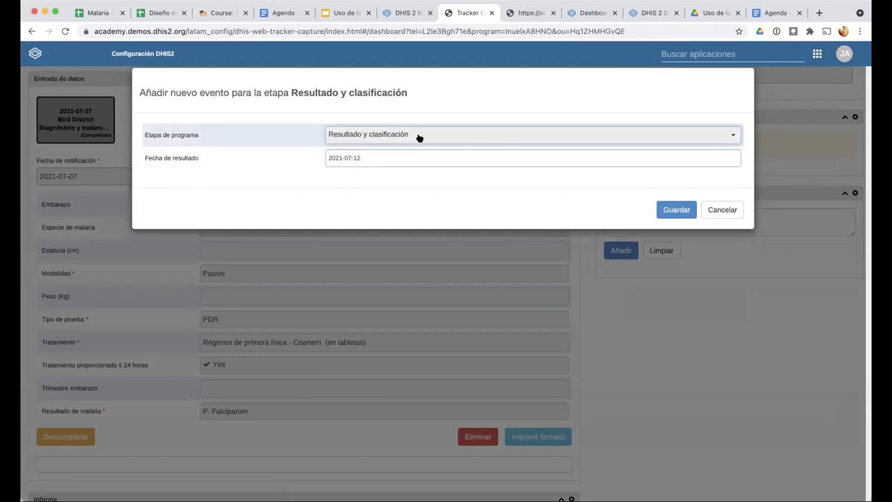
pyautogui.click(666, 208)
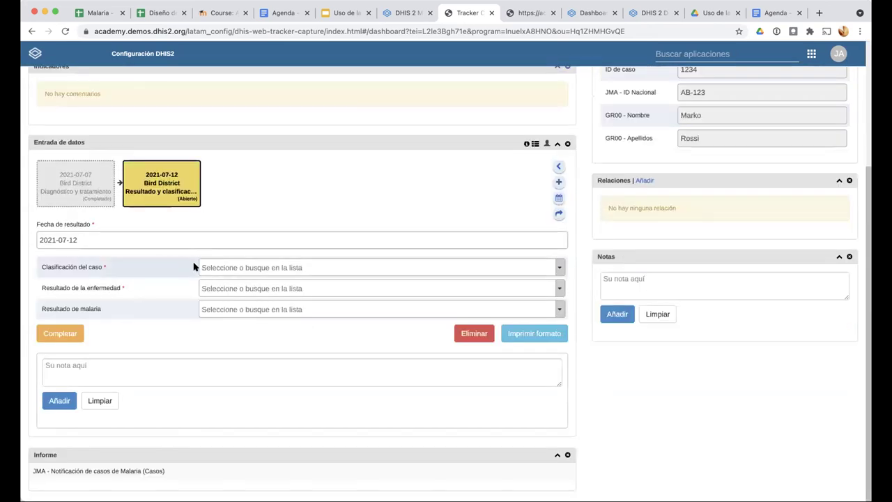
pyautogui.click(209, 268)
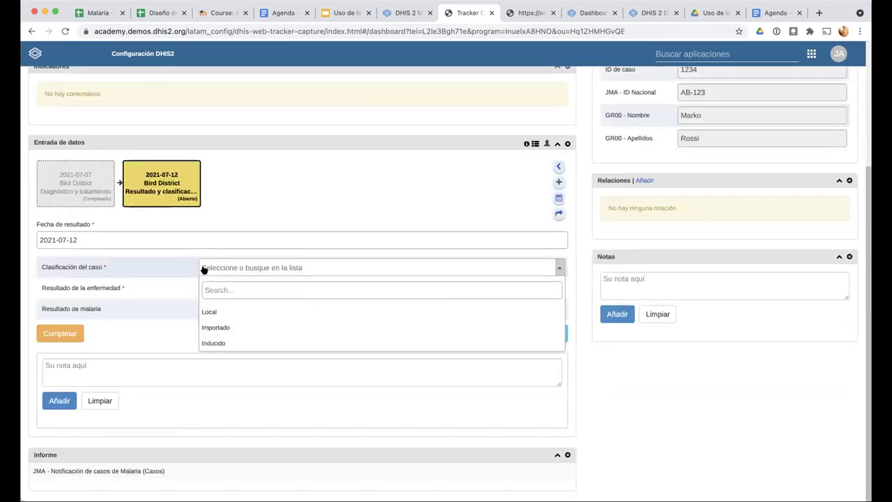
pyautogui.click(209, 312)
pyautogui.click(276, 287)
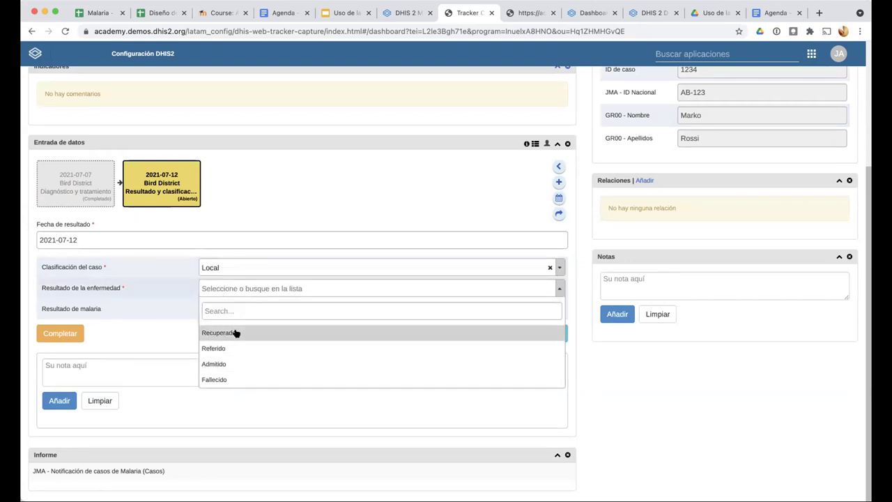
pyautogui.click(236, 334)
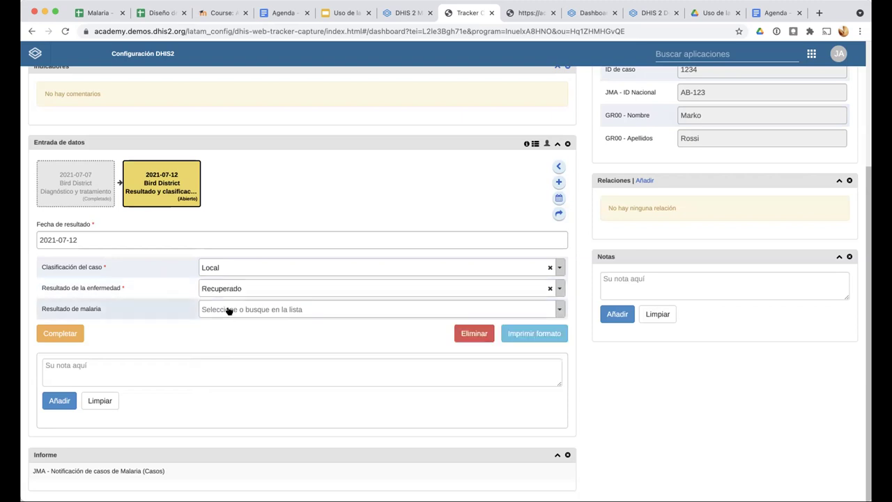
pyautogui.click(229, 311)
pyautogui.click(239, 356)
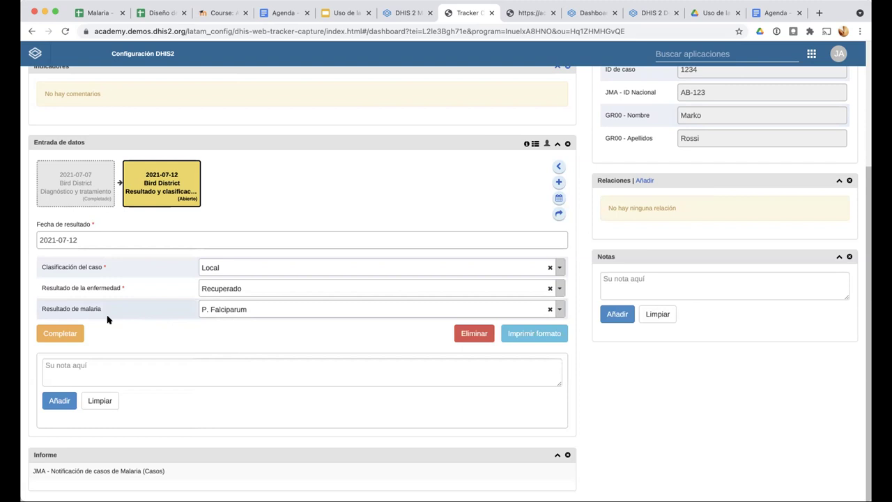
pyautogui.click(91, 200)
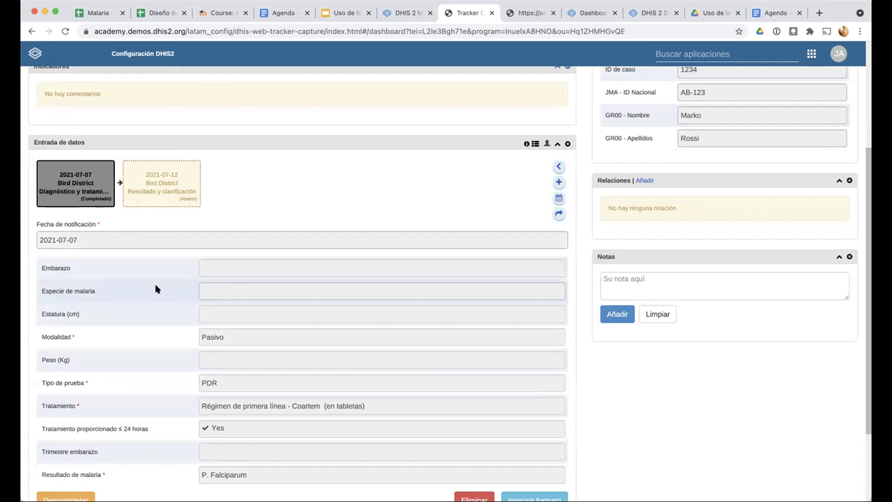
pyautogui.scroll(1, 172, 251)
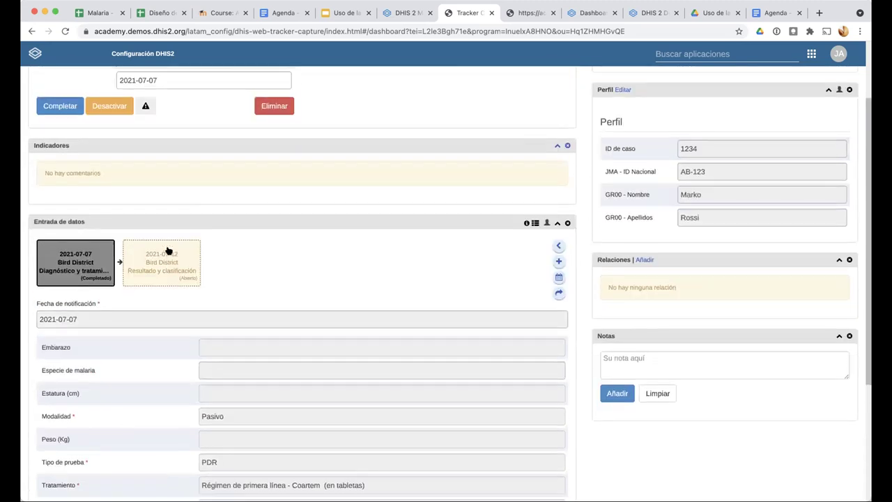
pyautogui.scroll(1, 230, 279)
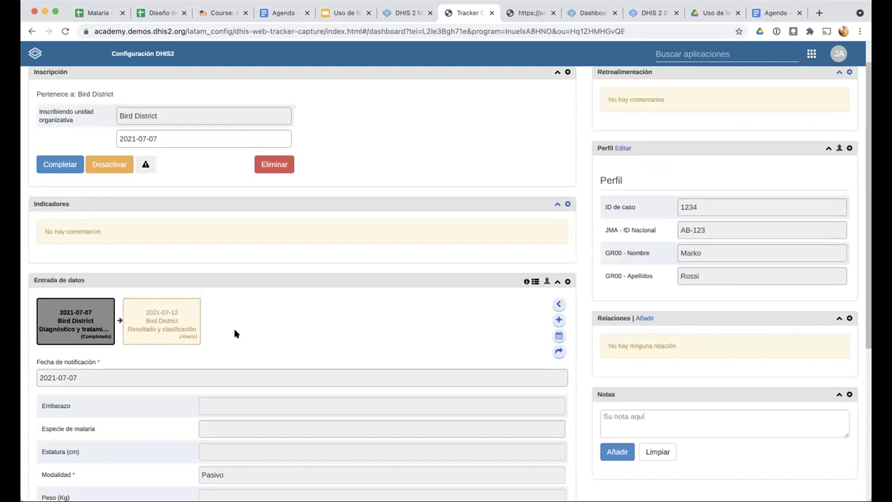
pyautogui.scroll(-2, 235, 332)
pyautogui.scroll(-1, 235, 334)
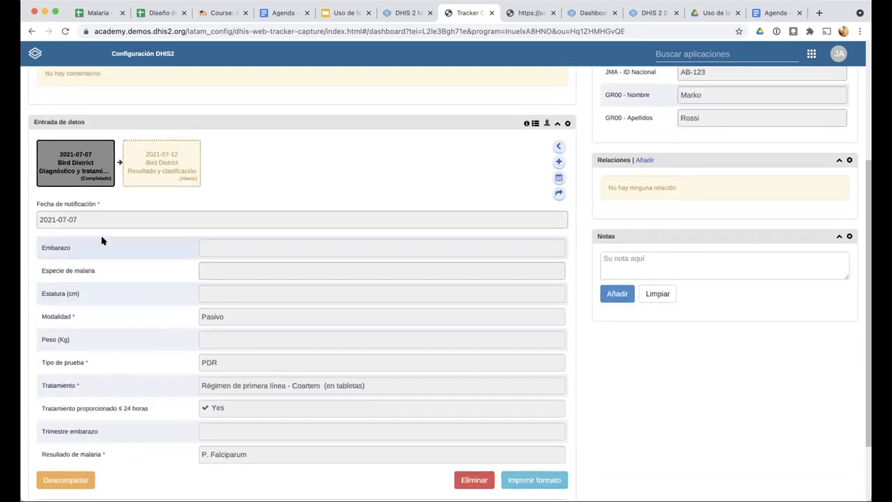
pyautogui.moveTo(69, 176)
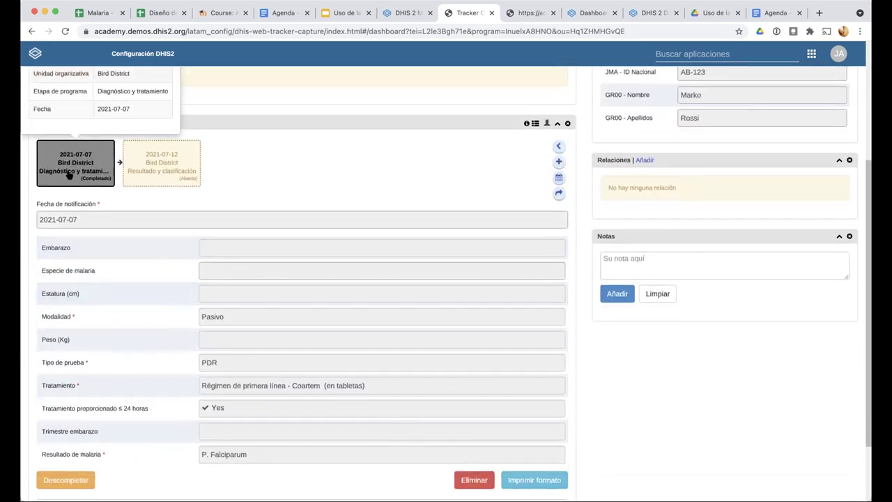
pyautogui.moveTo(157, 170)
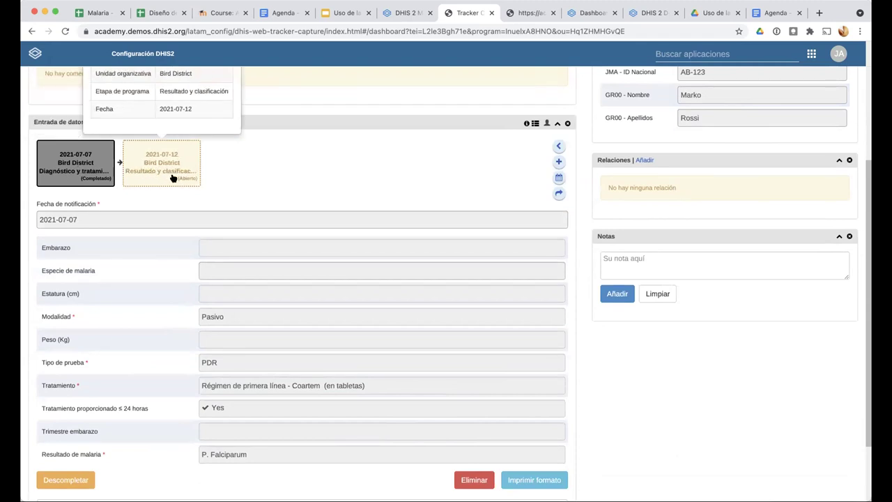
pyautogui.scroll(-1, 129, 425)
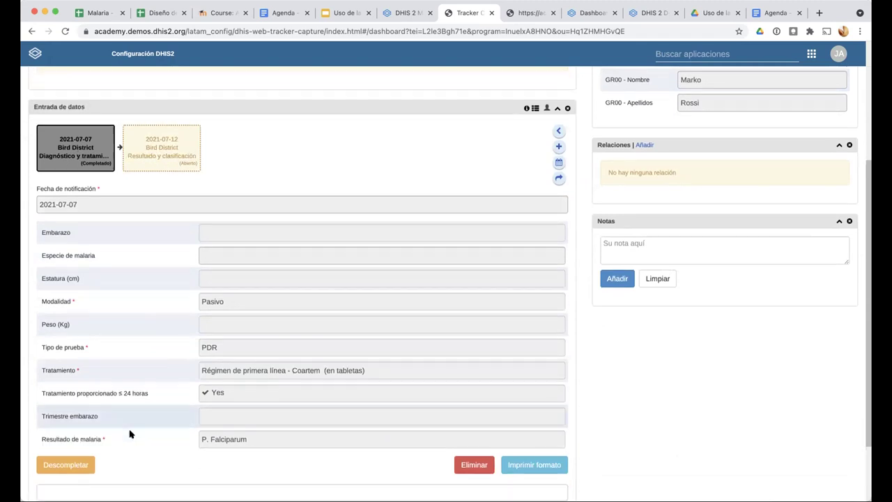
pyautogui.scroll(-3, 129, 433)
pyautogui.scroll(10, 129, 434)
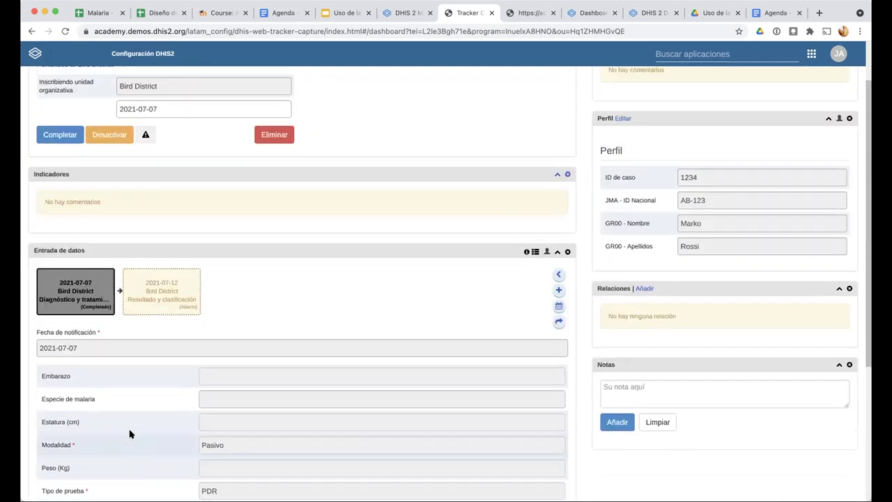
# Return to the lists and select Cardinal Hospital Gateway PHC under Bird District
pyautogui.click(40, 82)
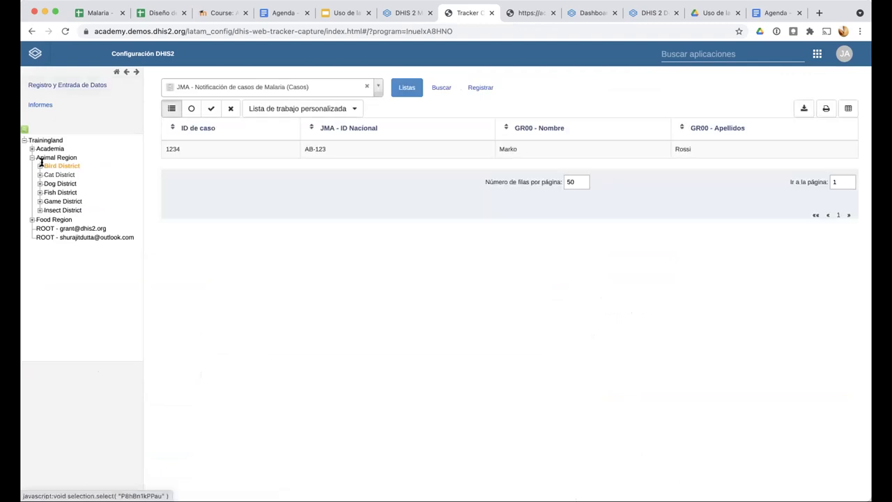
pyautogui.click(39, 165)
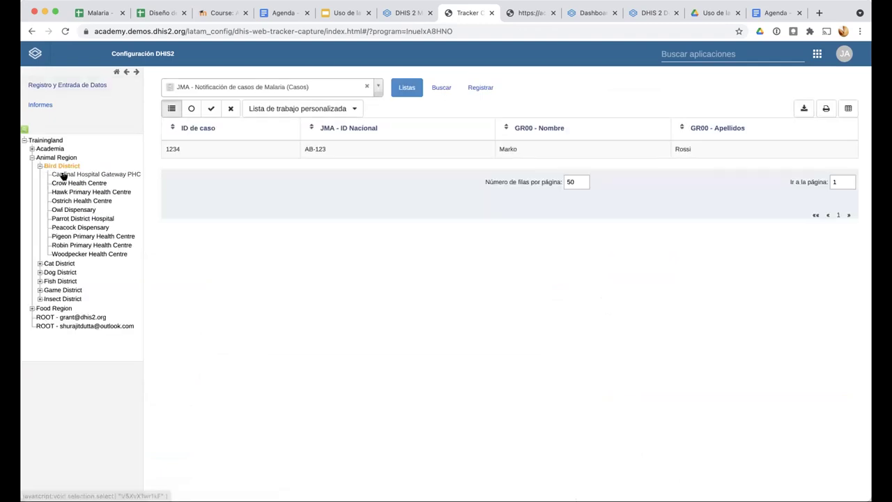
pyautogui.click(64, 174)
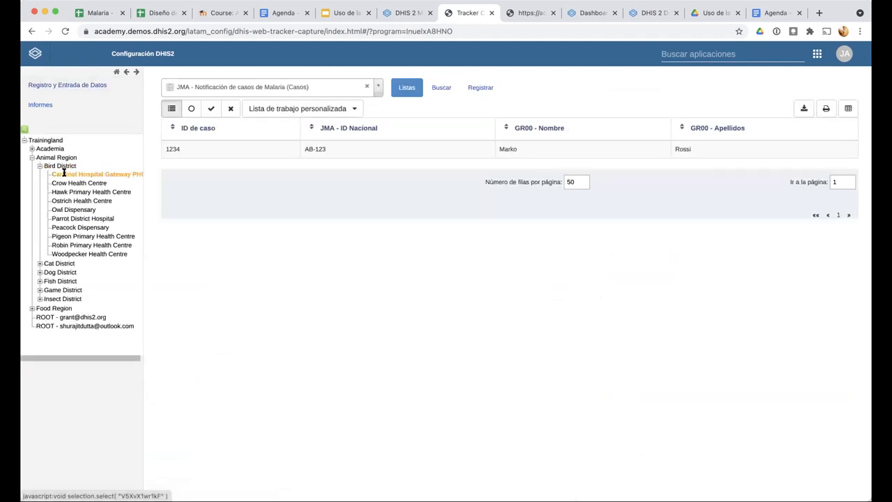
# Choose the JMA - Notificación de casos de Malaria (Personas) program and open the listed person
pyautogui.click(378, 87)
pyautogui.scroll(-2, 261, 194)
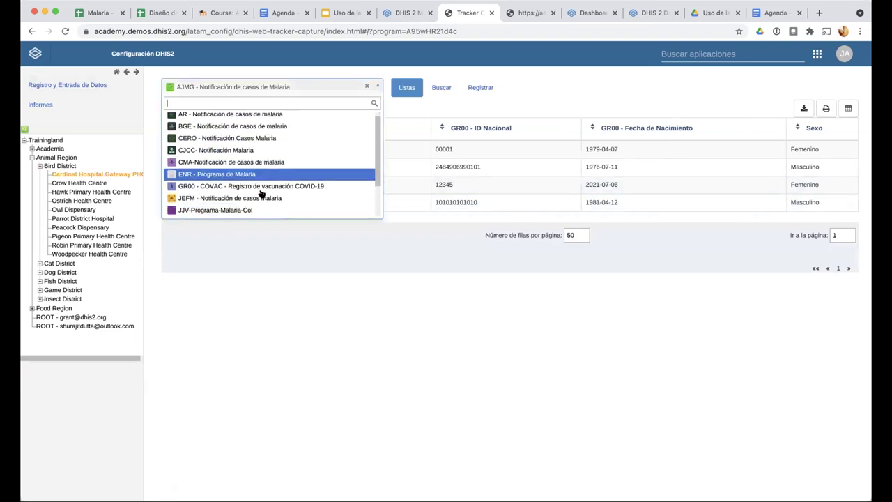
pyautogui.scroll(-2, 261, 194)
pyautogui.click(258, 184)
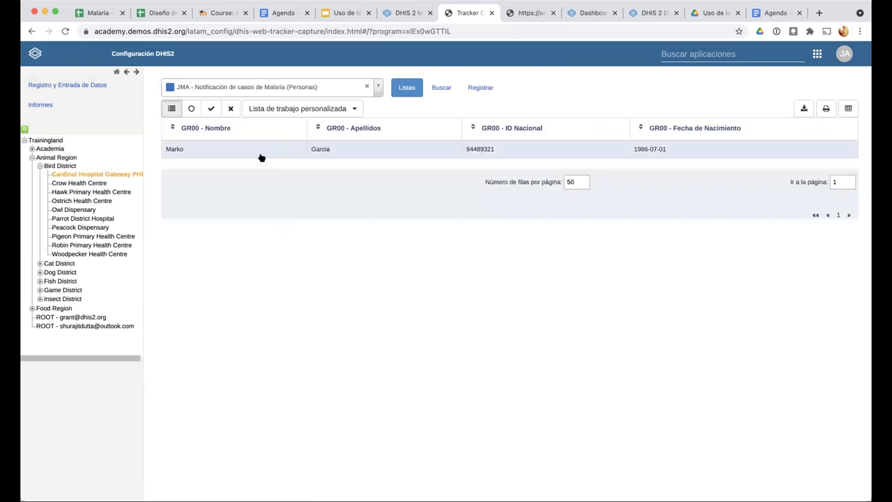
pyautogui.click(356, 151)
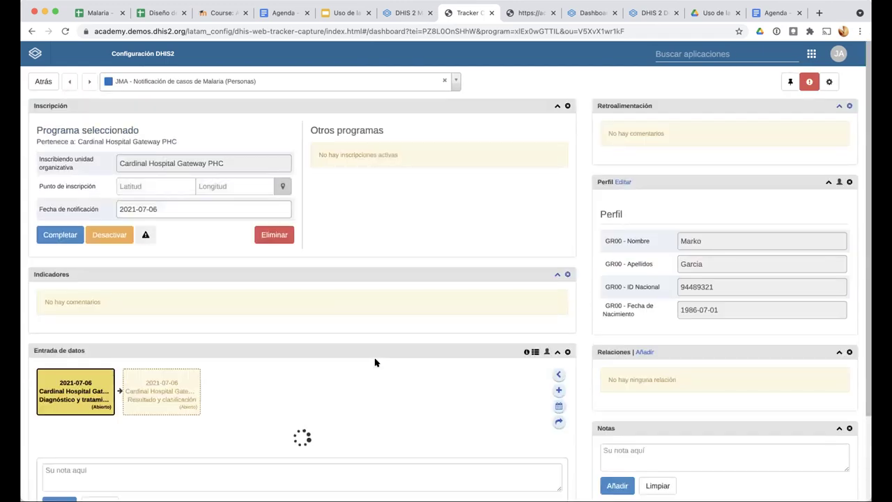
# Delete the person's Resultado y clasificación event
pyautogui.scroll(-5, 374, 362)
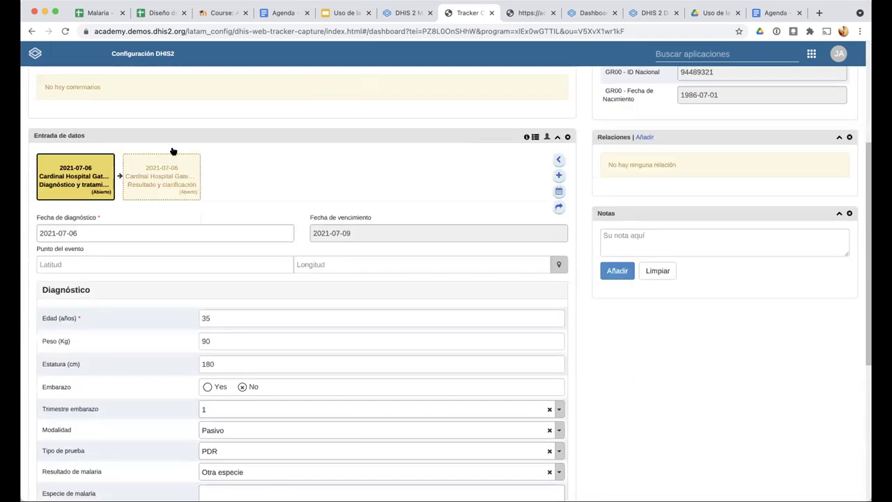
pyautogui.click(173, 161)
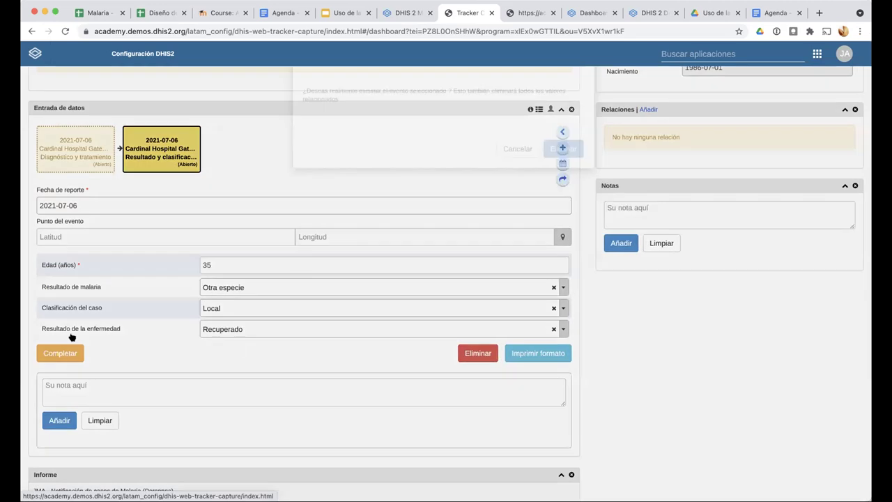
pyautogui.press('Return')
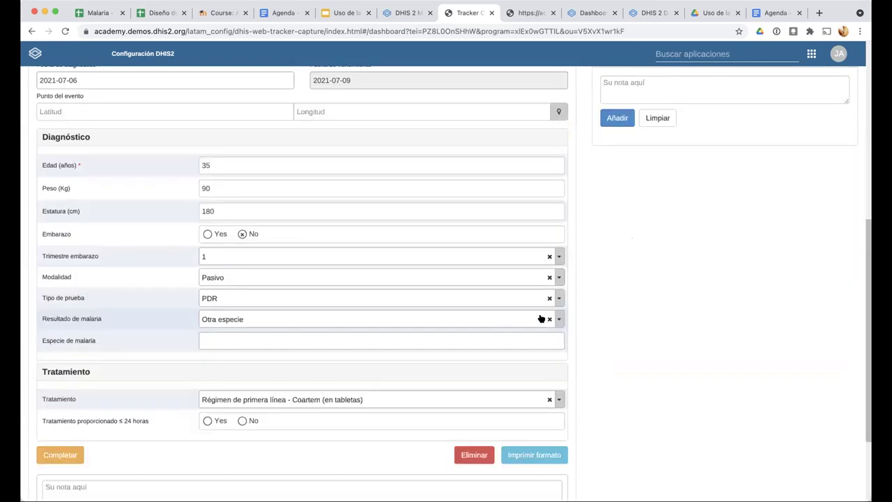
# Clear the diagnosis event's Resultado de malaria and dismiss the new-event dialog
pyautogui.click(541, 318)
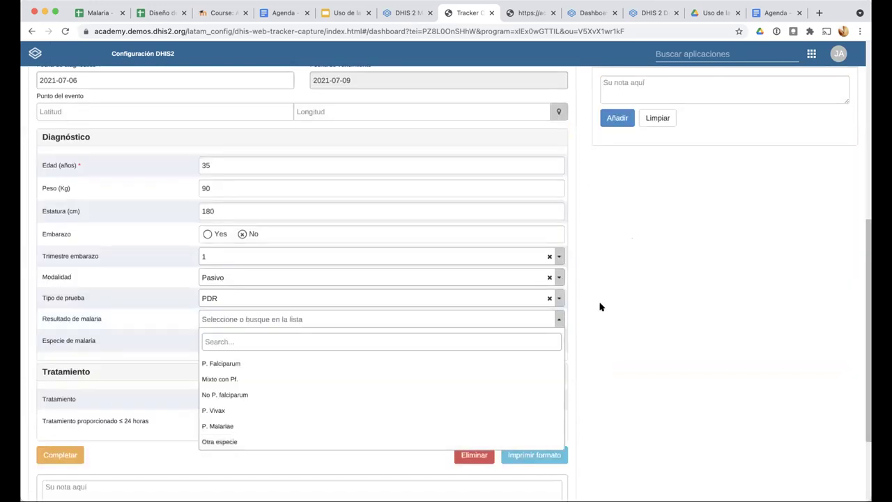
pyautogui.click(290, 317)
pyautogui.scroll(5, 290, 315)
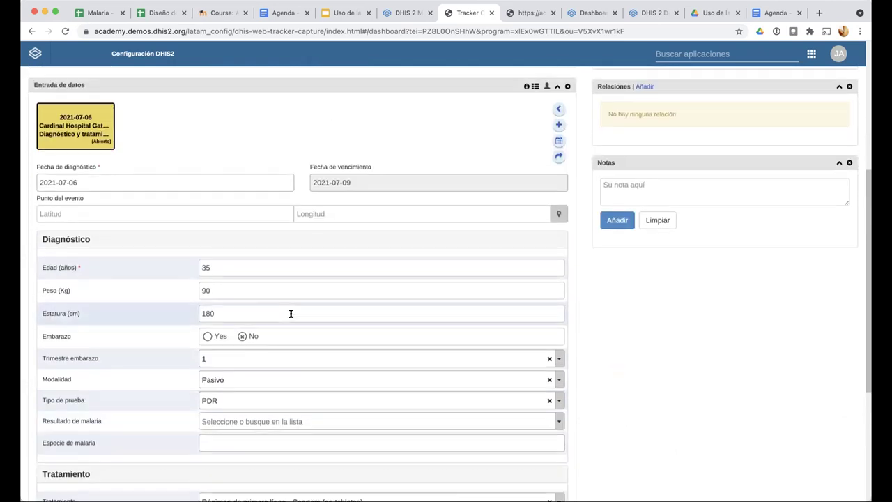
pyautogui.click(558, 223)
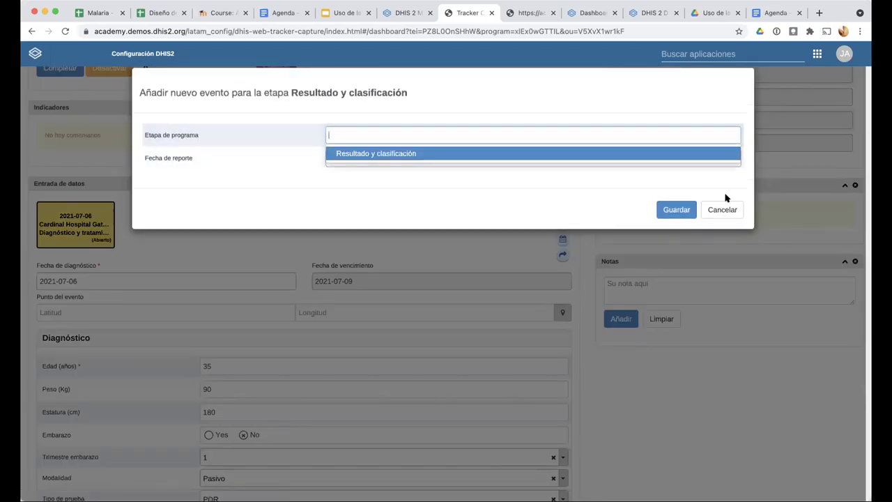
pyautogui.click(677, 208)
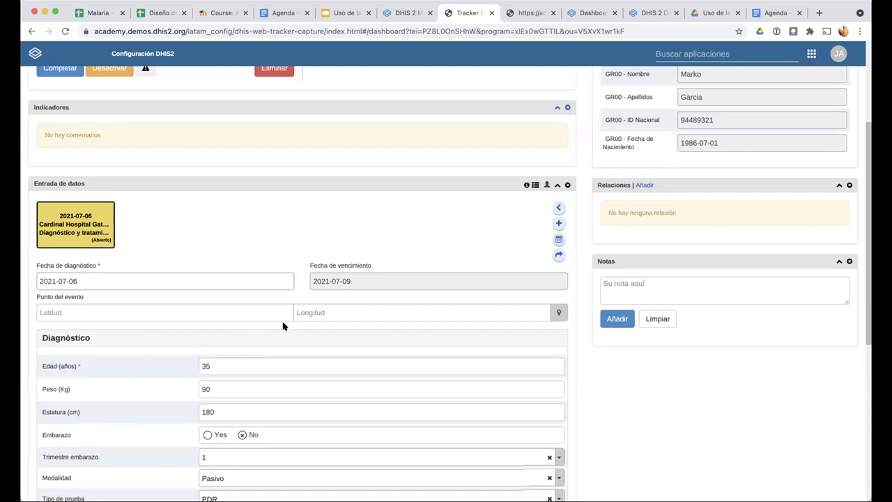
# Scroll through the open Diagnóstico y tratamiento event to review its values
pyautogui.scroll(-1, 105, 381)
pyautogui.scroll(-5, 104, 385)
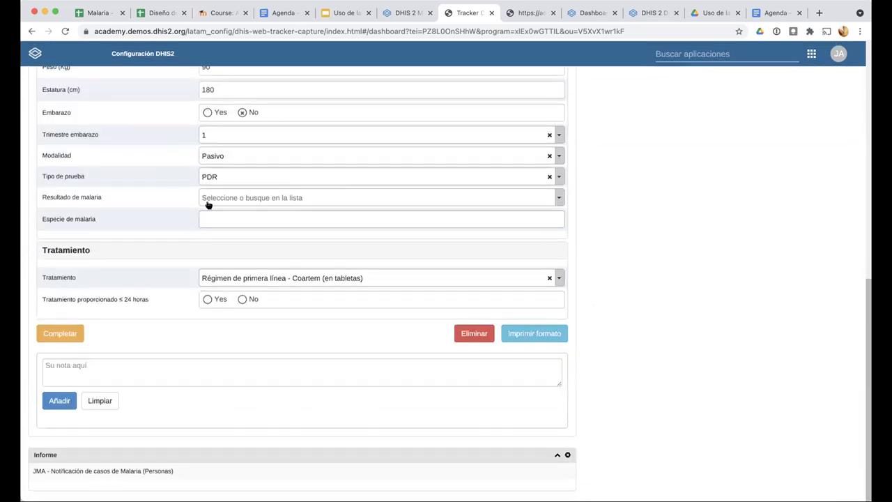
pyautogui.click(207, 205)
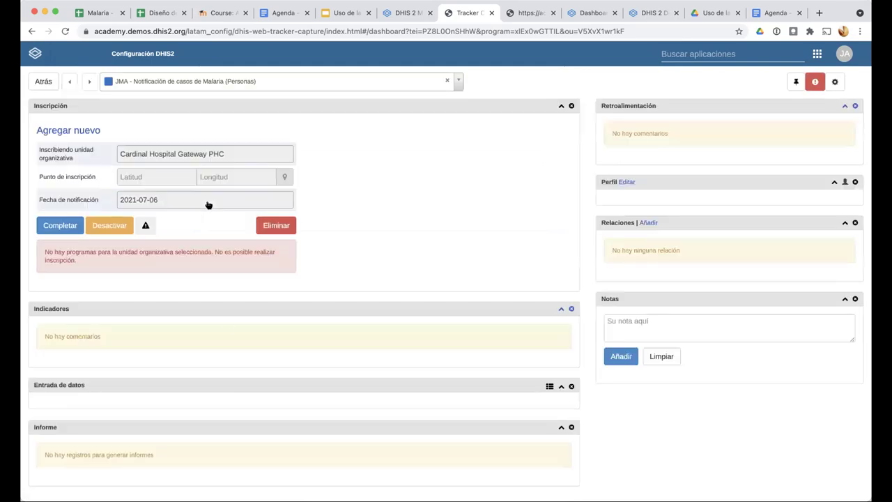
pyautogui.scroll(-1, 97, 328)
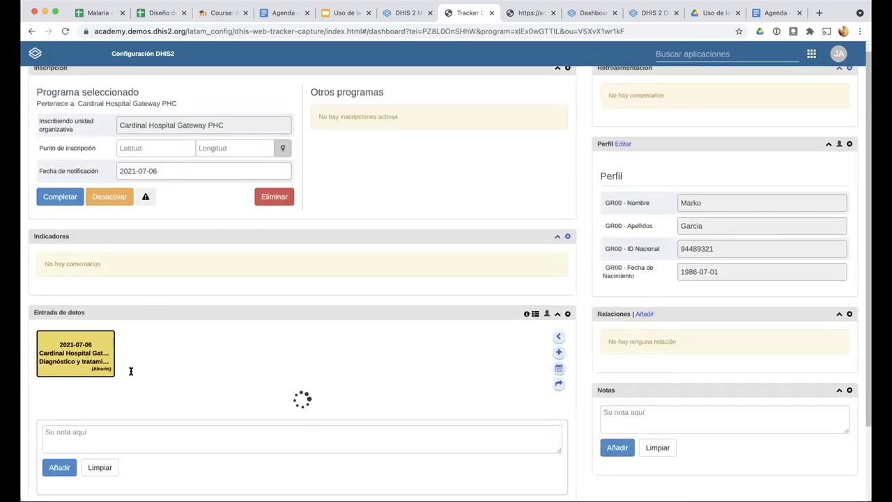
pyautogui.scroll(-2, 175, 323)
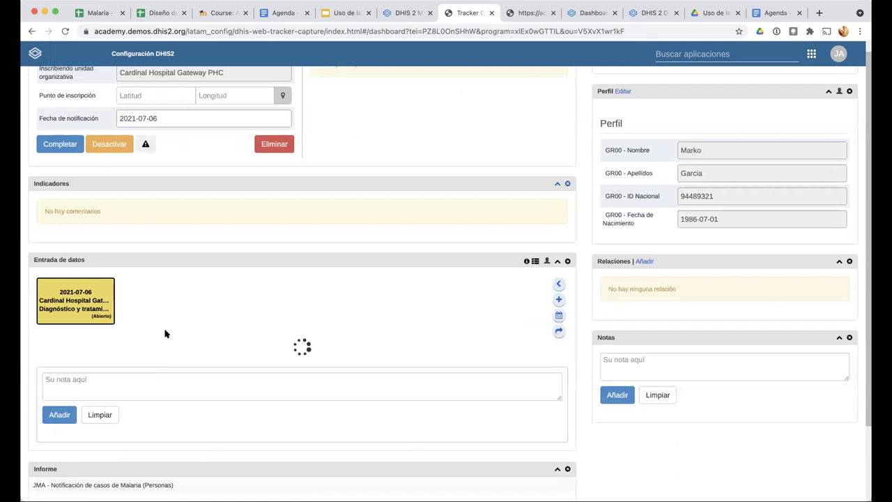
pyautogui.scroll(-1, 182, 348)
pyautogui.scroll(-2, 72, 363)
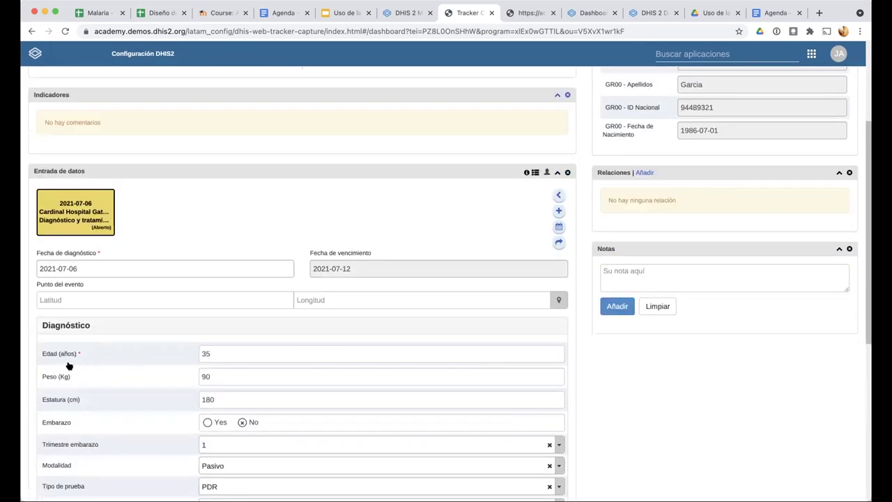
pyautogui.scroll(-3, 139, 369)
pyautogui.scroll(-1, 217, 375)
pyautogui.scroll(3, 251, 370)
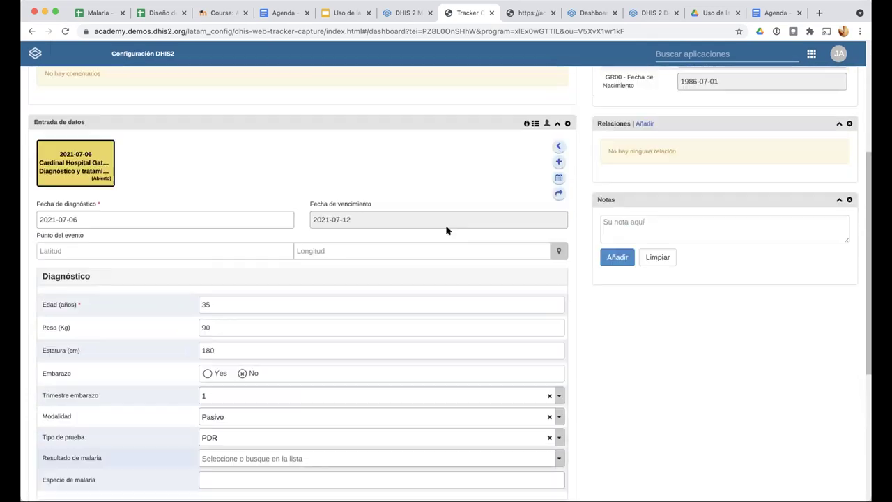
pyautogui.scroll(3, 466, 265)
pyautogui.scroll(1, 293, 76)
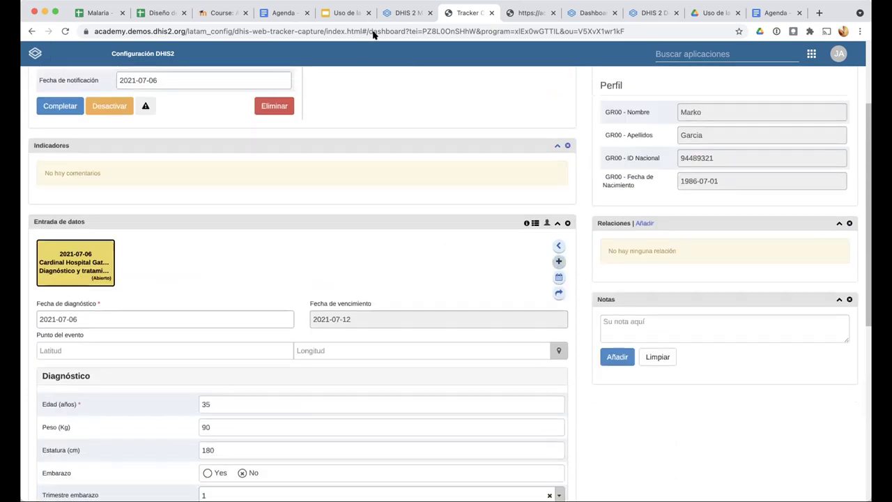
pyautogui.scroll(1, 290, 49)
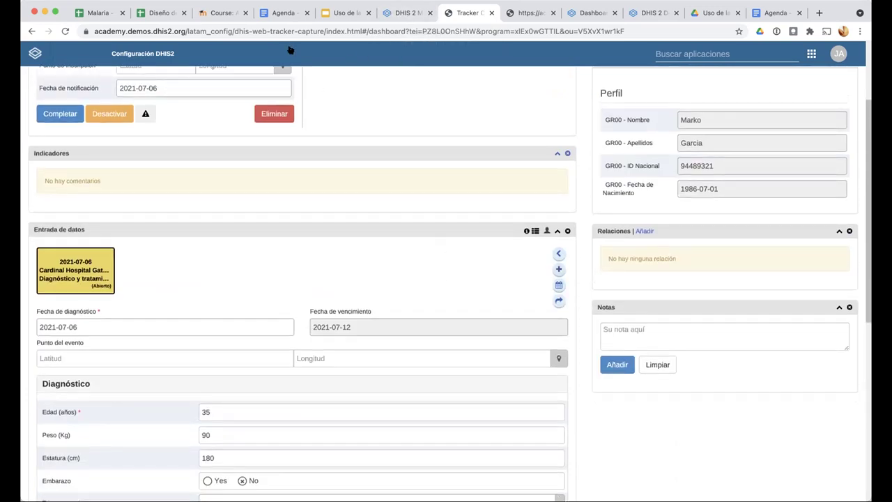
pyautogui.scroll(2, 290, 49)
pyautogui.scroll(2, 24, 61)
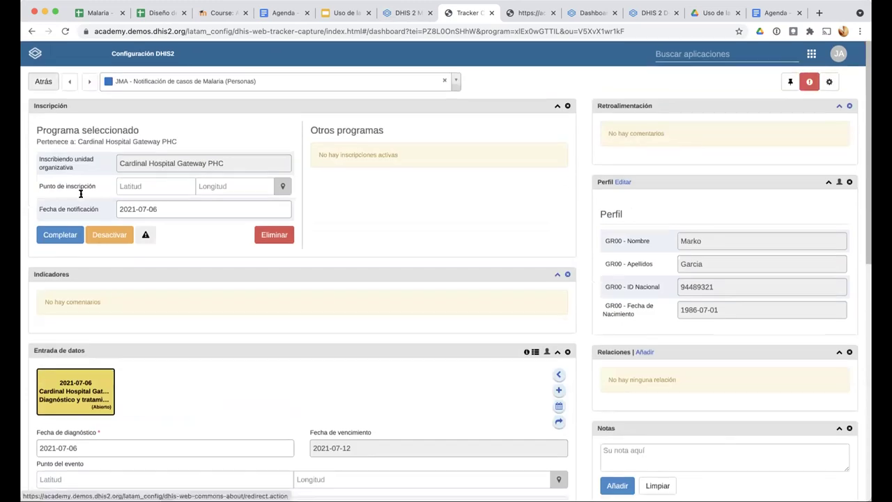
# Switch to the JMA - Notificación de casos de Malaria (Casos) program and start a registration
pyautogui.click(43, 81)
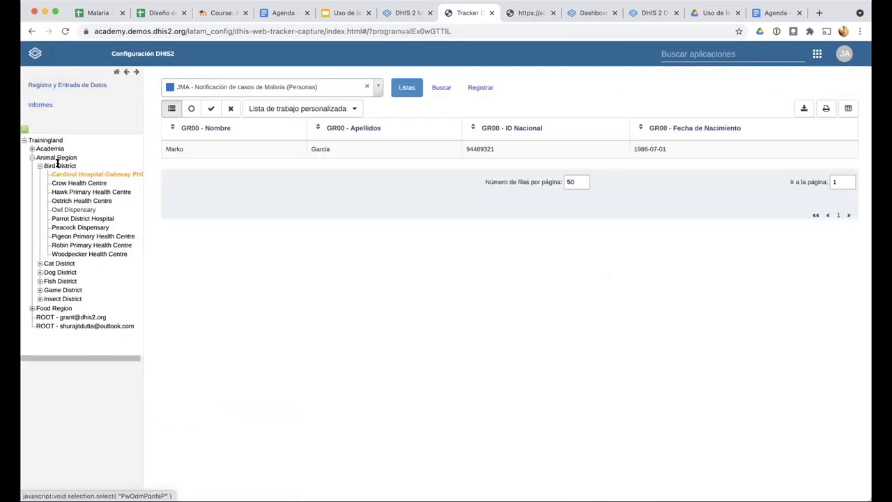
pyautogui.click(378, 87)
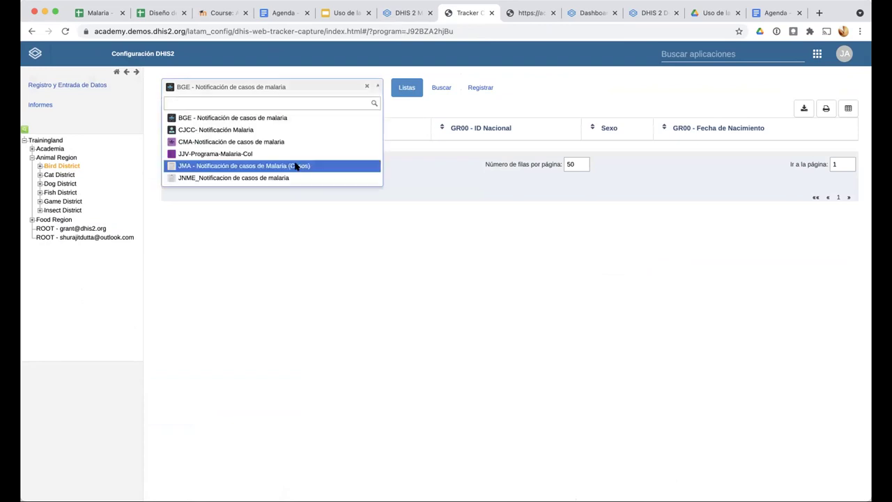
pyautogui.click(303, 165)
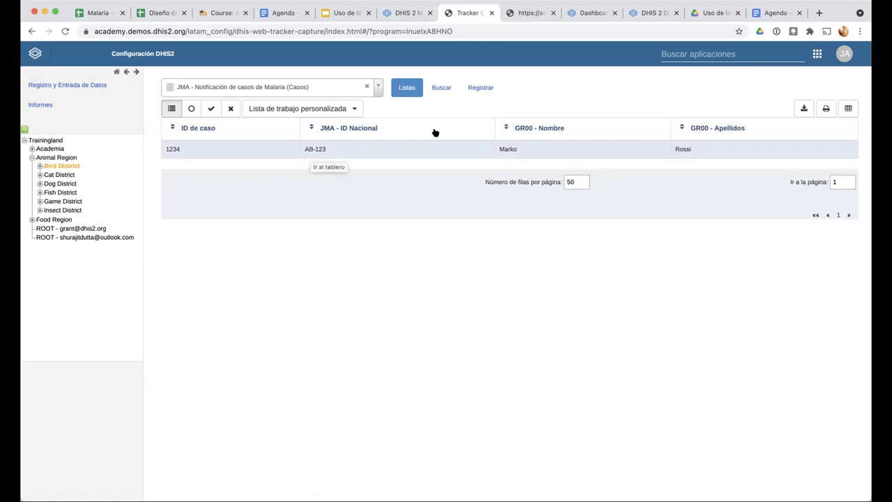
pyautogui.click(490, 91)
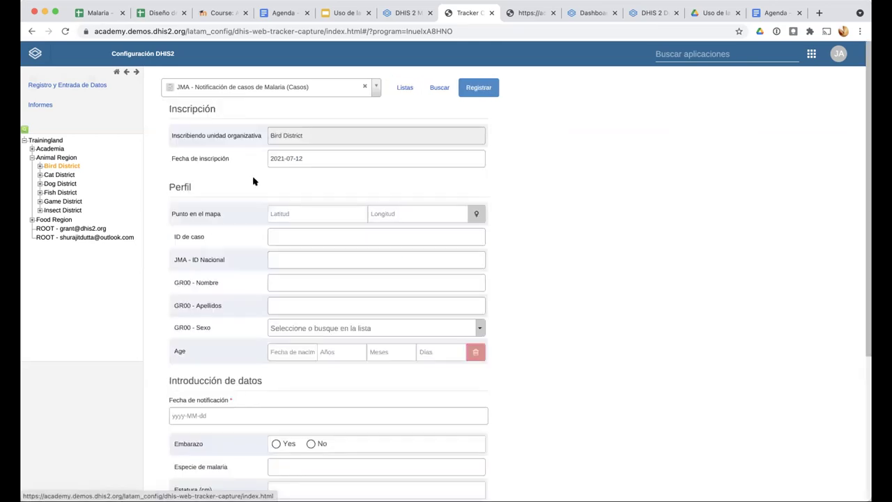
# Fill the ID de caso field with the suggested autofill value
pyautogui.click(282, 234)
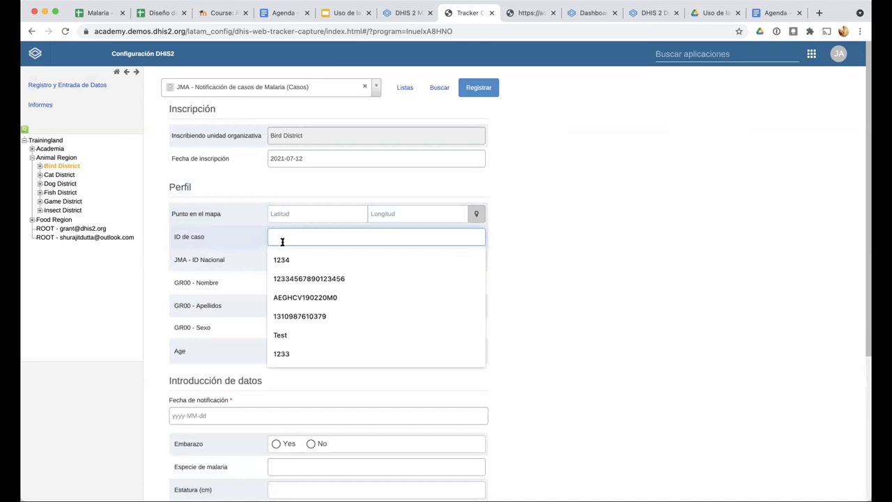
pyautogui.click(285, 259)
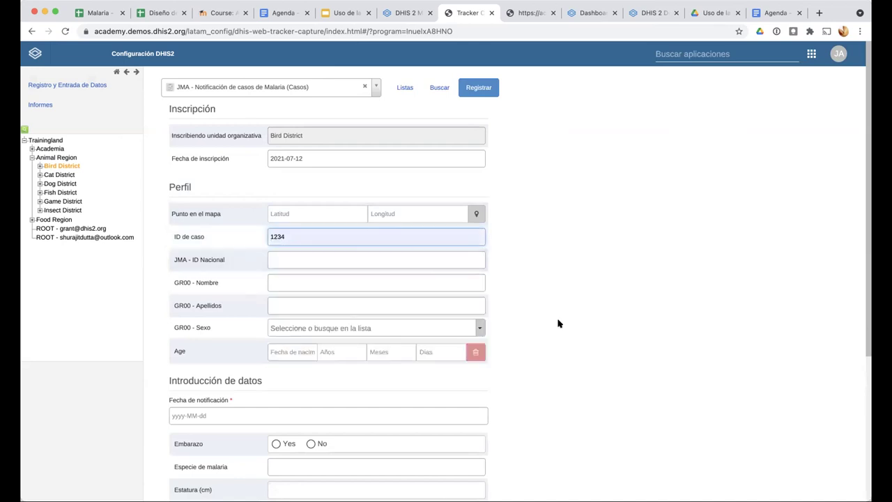
pyautogui.scroll(-2, 349, 289)
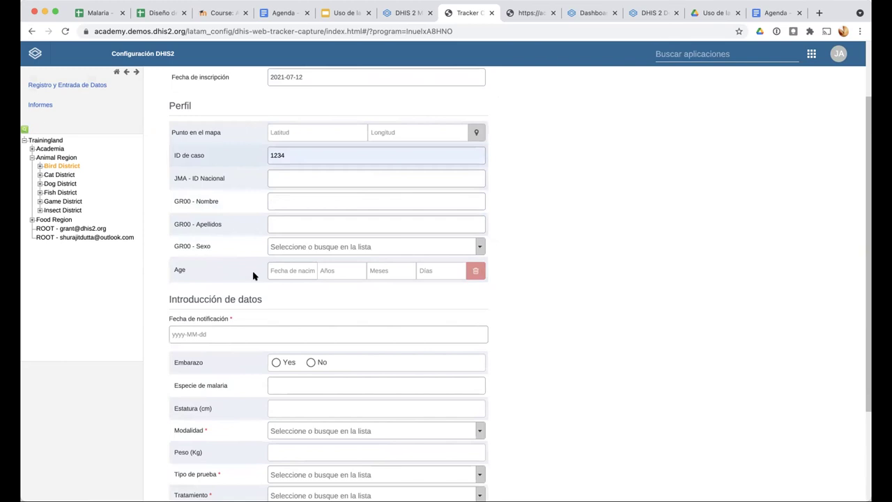
pyautogui.scroll(-3, 253, 276)
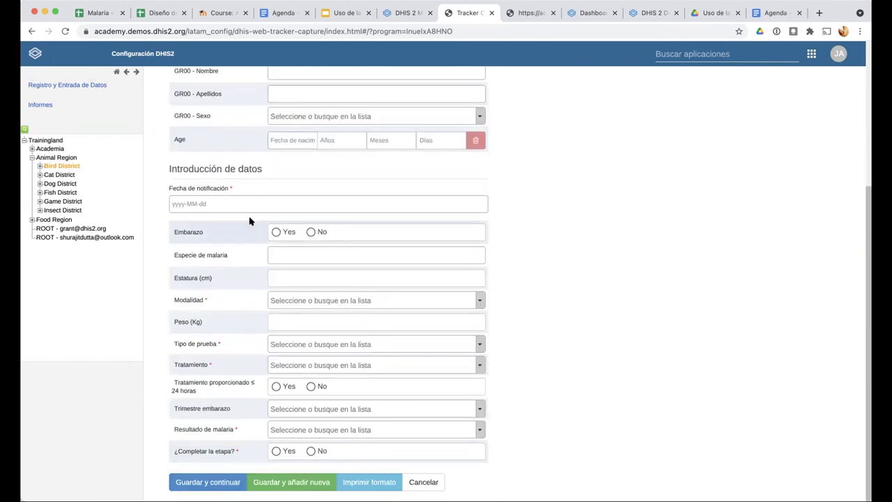
pyautogui.scroll(3, 250, 221)
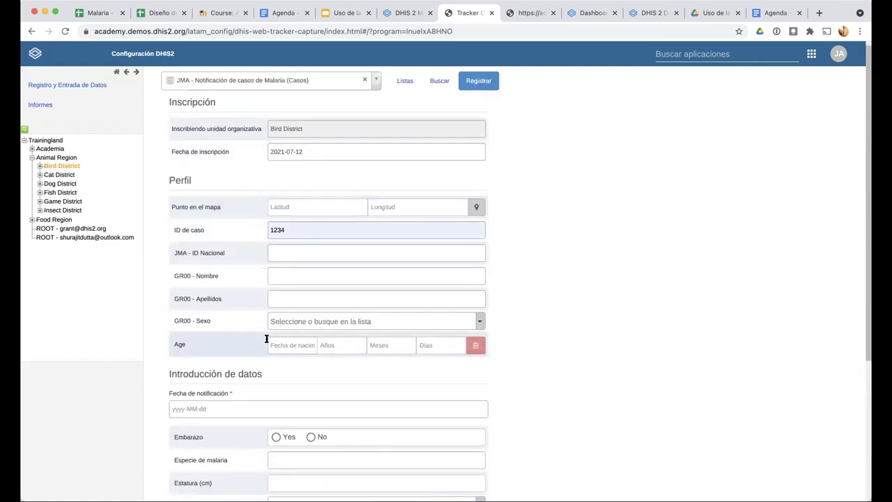
pyautogui.click(694, 56)
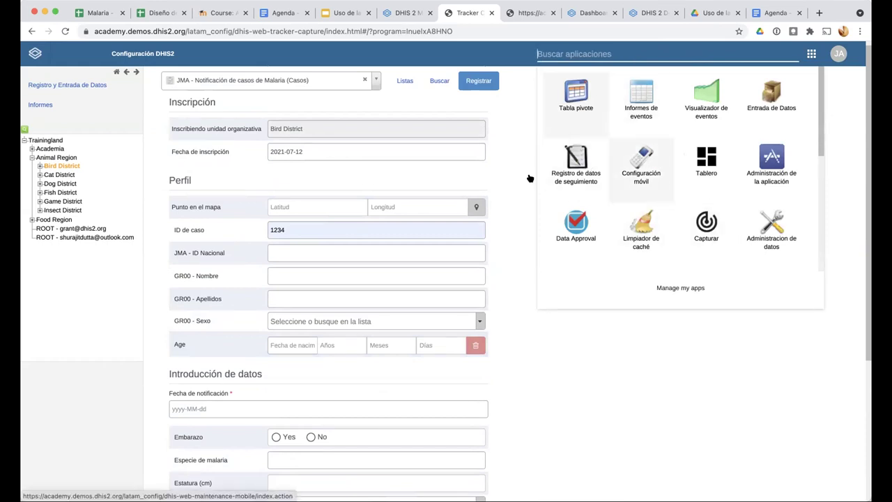
# Open Maintenance's PROGRAMA section, list Atributo entries and search for JMA
pyautogui.scroll(-3, 587, 223)
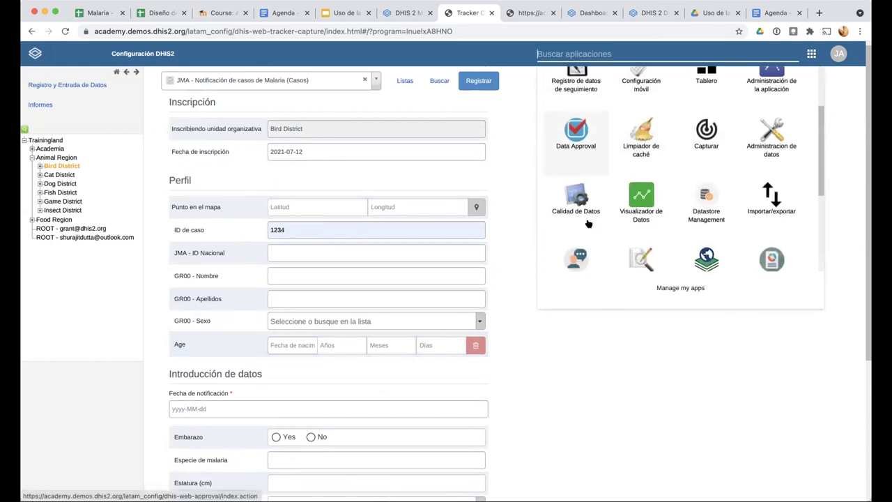
pyautogui.click(648, 260)
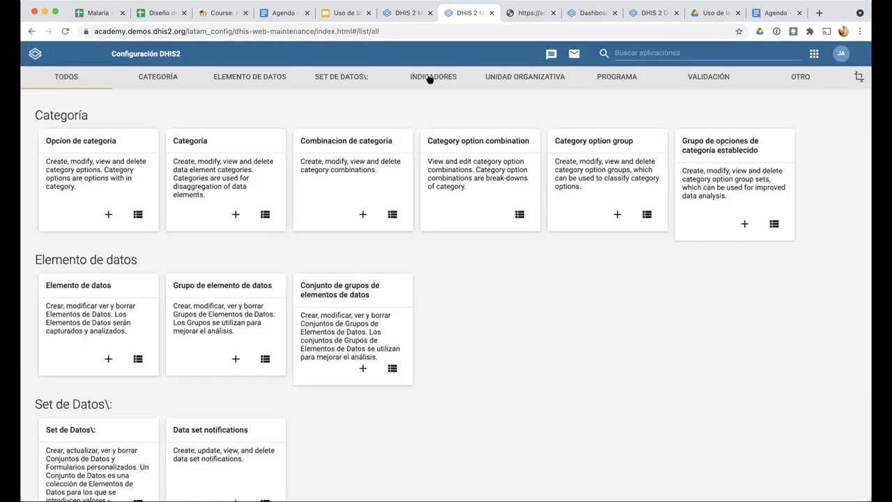
pyautogui.click(615, 77)
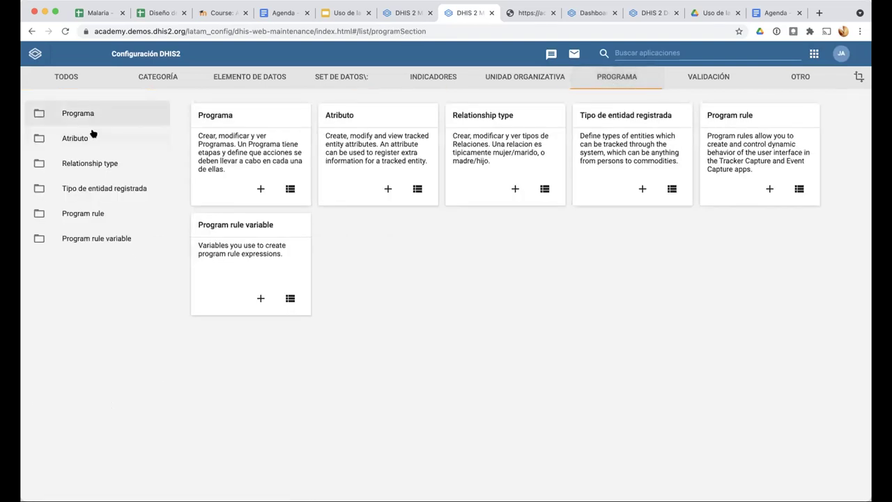
pyautogui.click(93, 134)
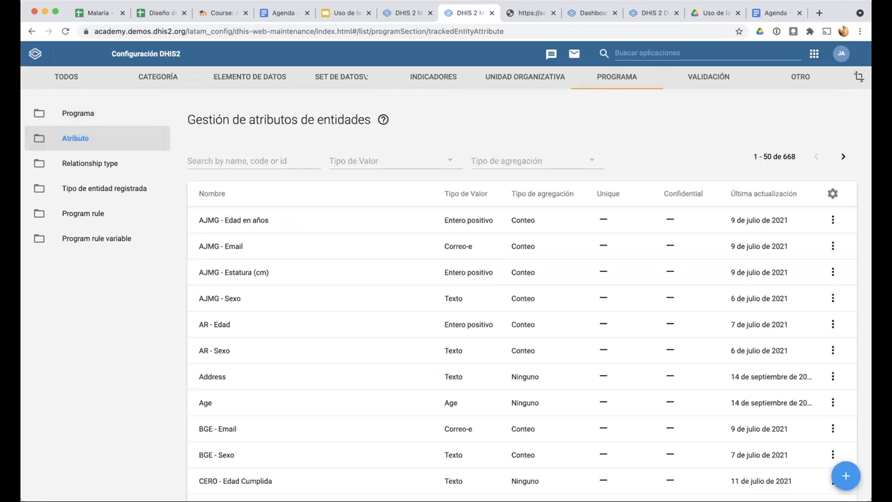
pyautogui.write('JMA')
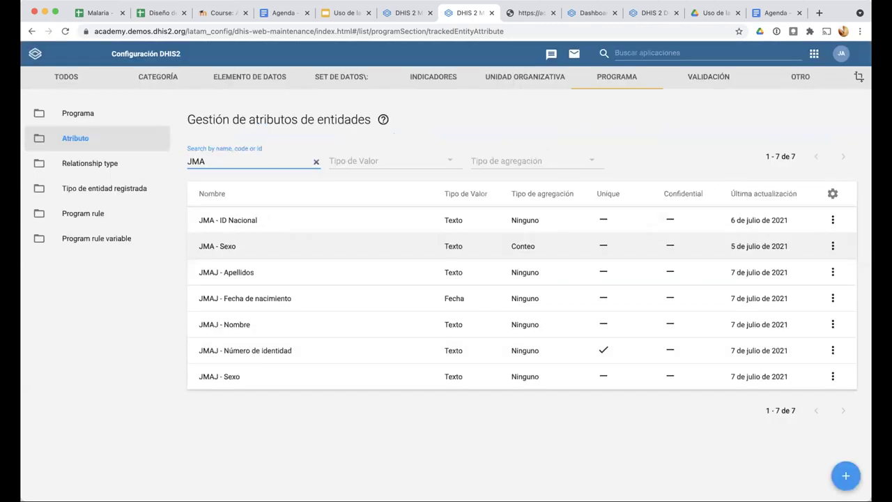
# Create a new attribute named 'JMA - Edad' with the same short name and form name 'Edad'
pyautogui.click(830, 430)
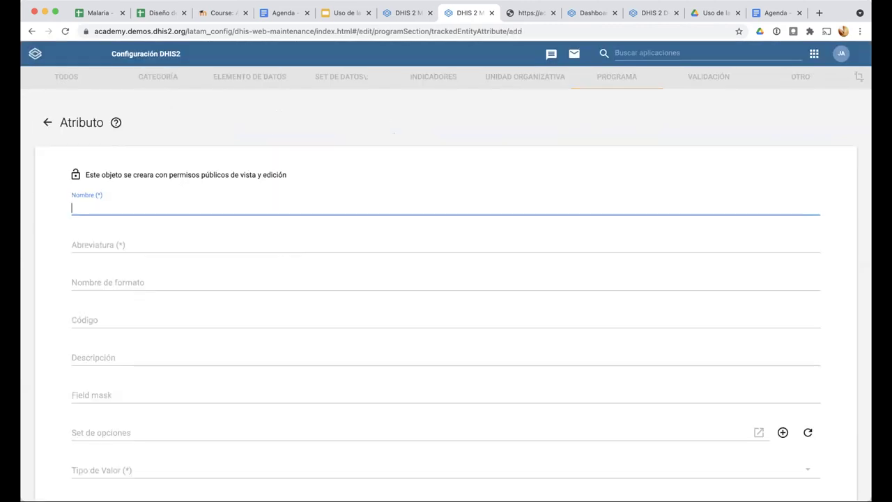
pyautogui.write('JMA - Eedad')
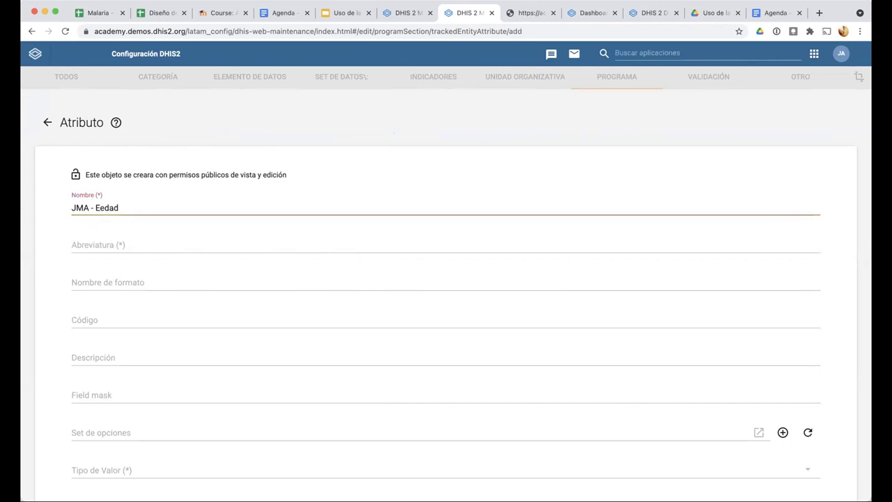
pyautogui.doubleClick(106, 207)
pyautogui.write('Edad')
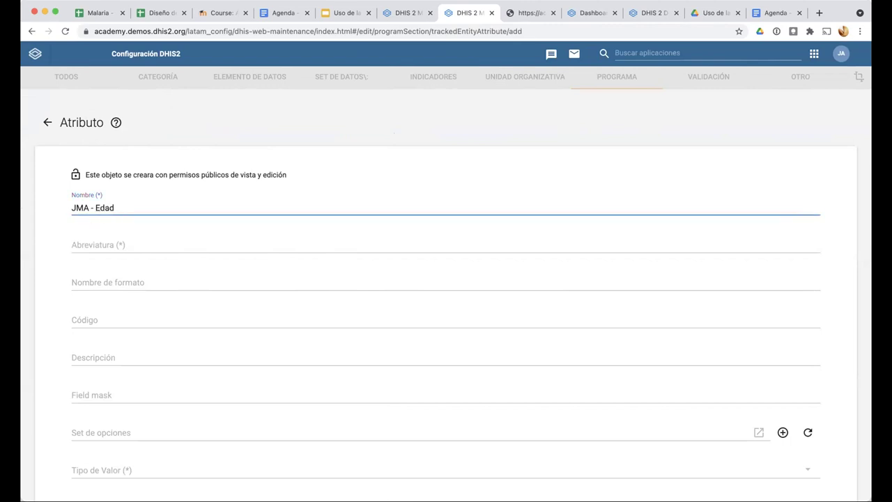
pyautogui.hotkey('ctrl', 'a')
pyautogui.press('super+c')
pyautogui.click(155, 241)
pyautogui.press('super+v')
pyautogui.scroll(-1, 135, 328)
pyautogui.scroll(-3, 133, 335)
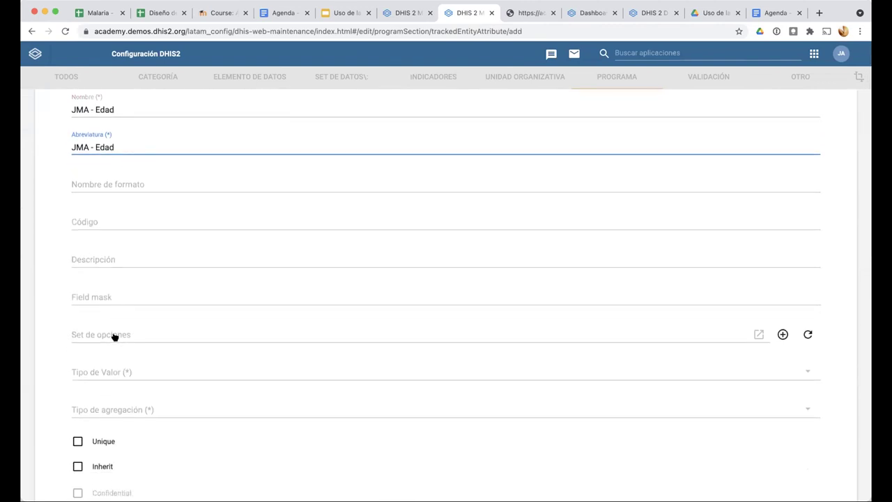
pyautogui.click(119, 183)
pyautogui.write('Edad')
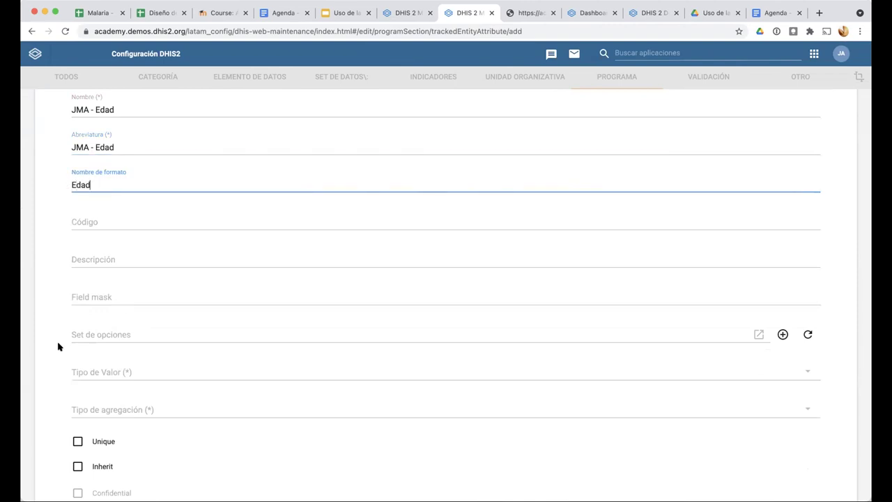
# Set the value type to Entero positivo and the aggregation type to Conteo
pyautogui.scroll(-3, 58, 346)
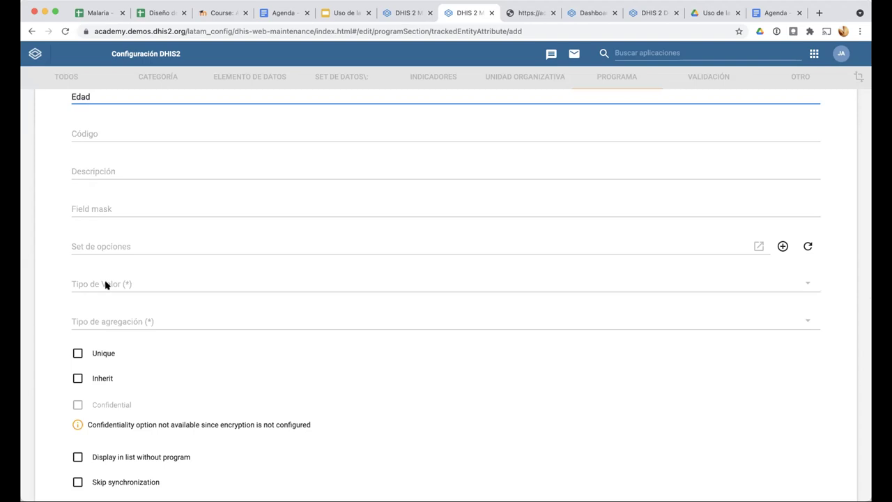
pyautogui.click(105, 285)
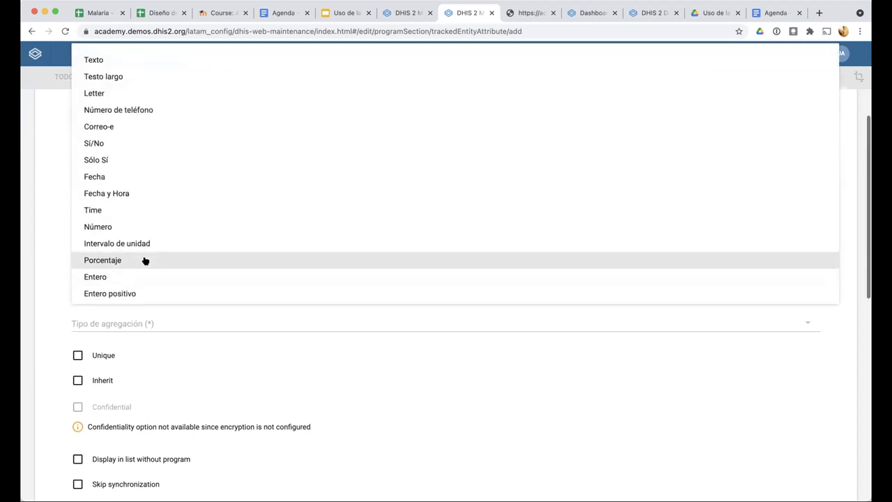
pyautogui.scroll(-1, 132, 279)
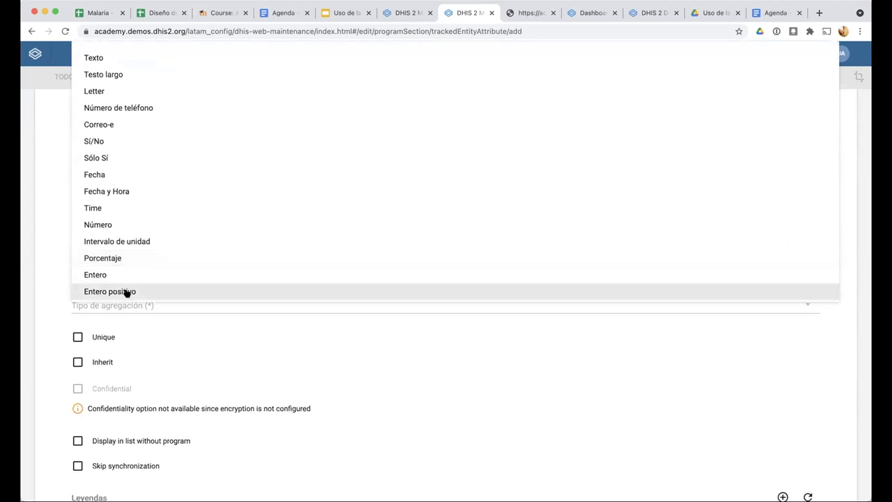
pyautogui.click(123, 291)
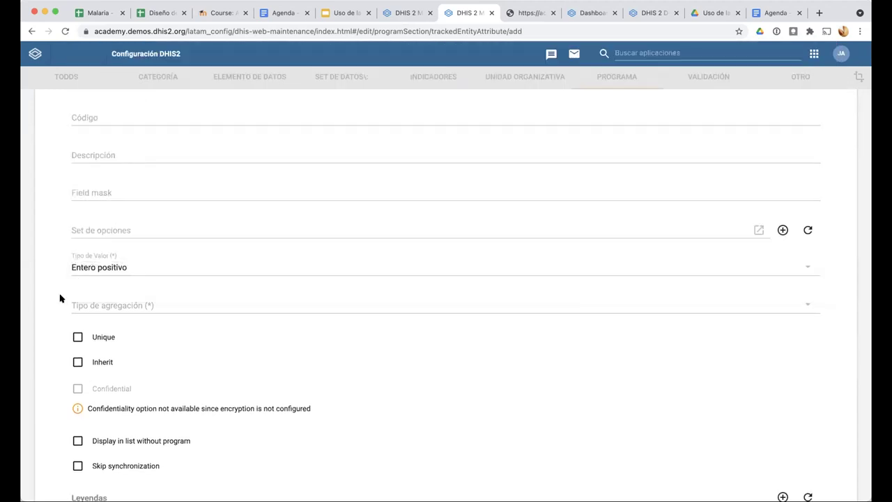
pyautogui.click(95, 310)
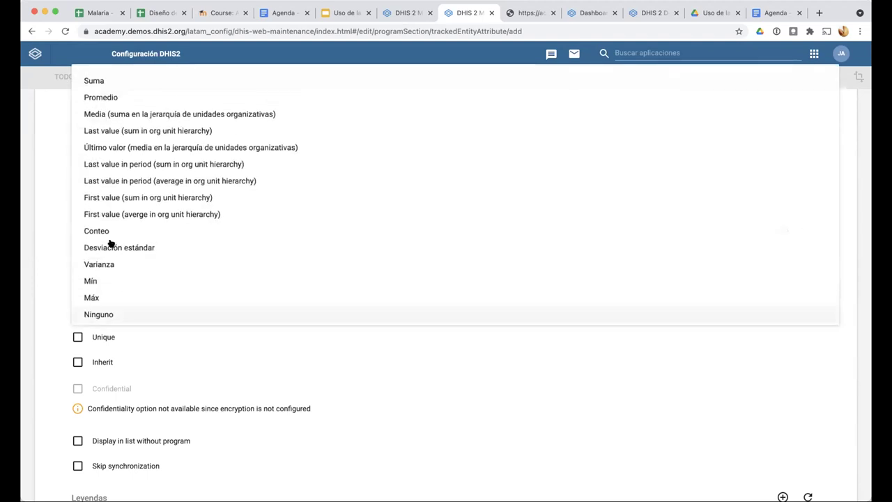
pyautogui.scroll(2, 128, 264)
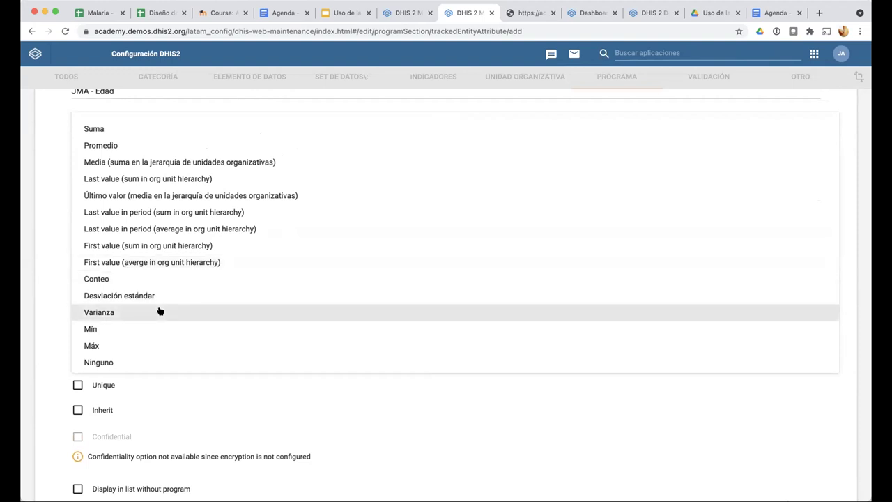
pyautogui.click(135, 146)
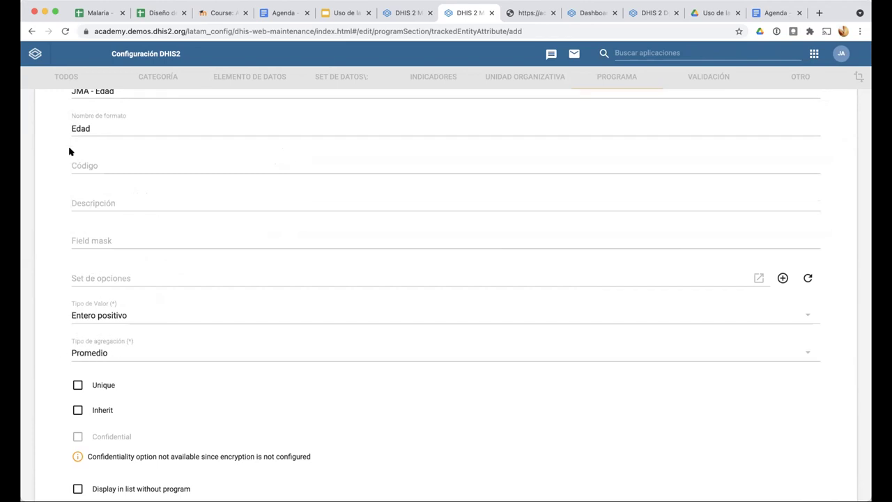
pyautogui.click(88, 352)
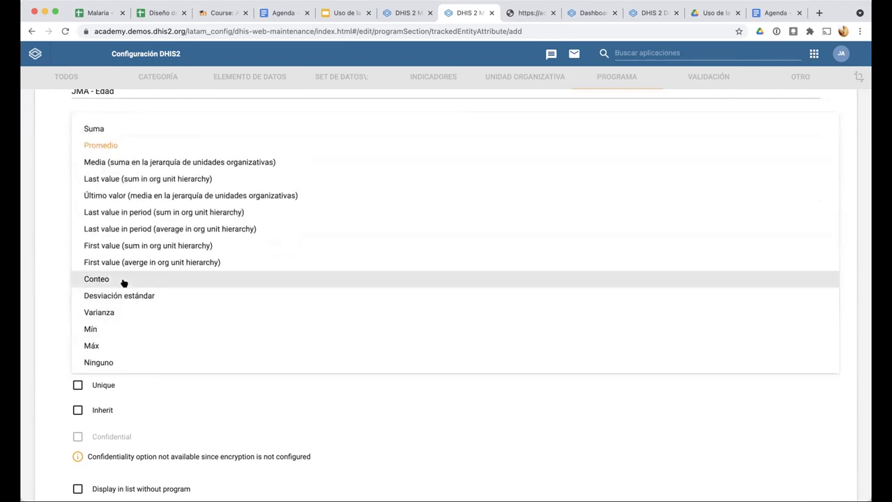
pyautogui.click(123, 279)
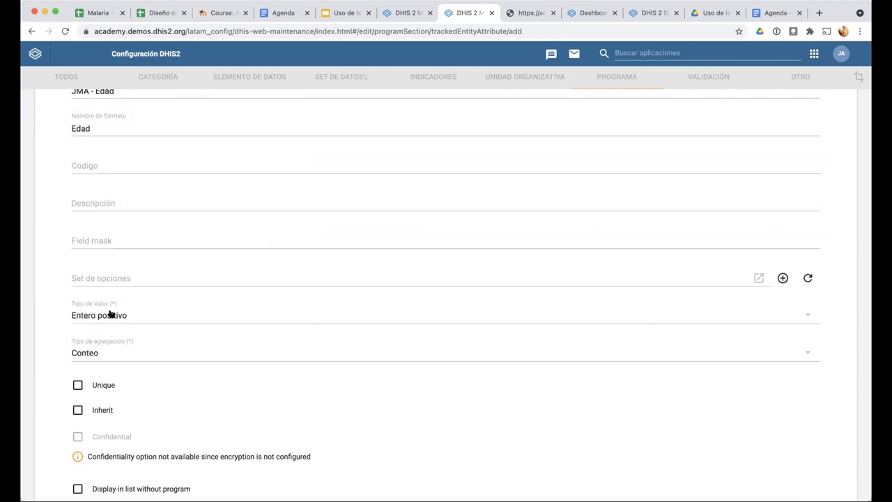
pyautogui.scroll(2, 104, 279)
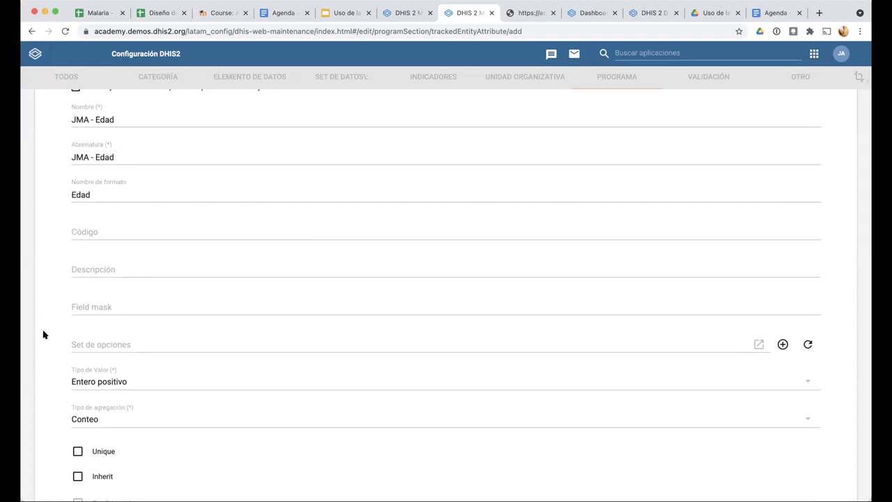
pyautogui.scroll(-5, 49, 344)
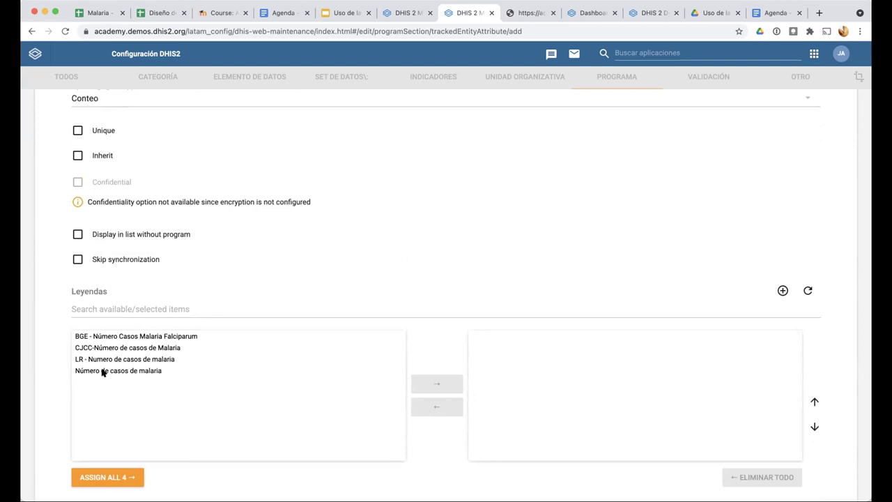
# Assign the Número de casos de malaria legend to JMA - Edad
pyautogui.click(94, 372)
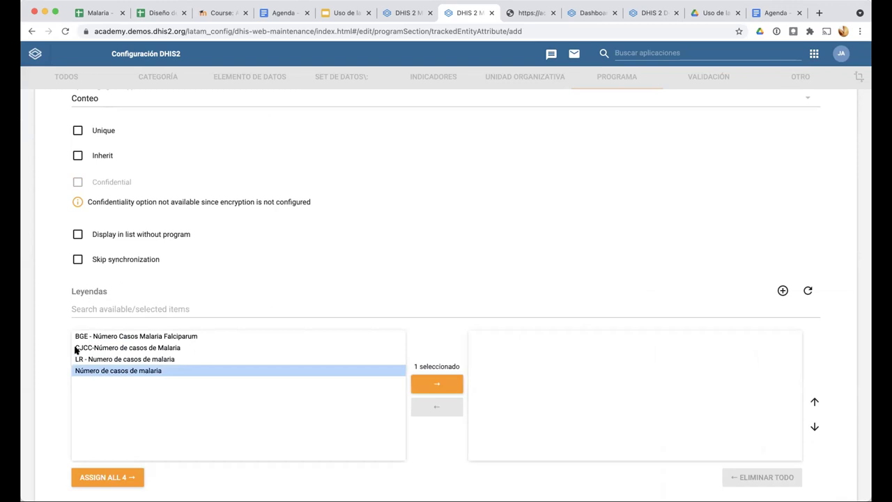
pyautogui.scroll(-5, 76, 348)
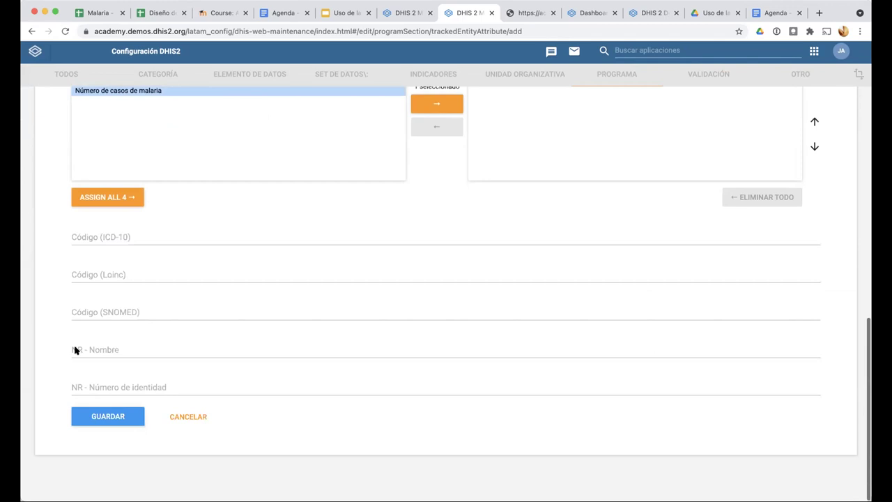
pyautogui.click(428, 105)
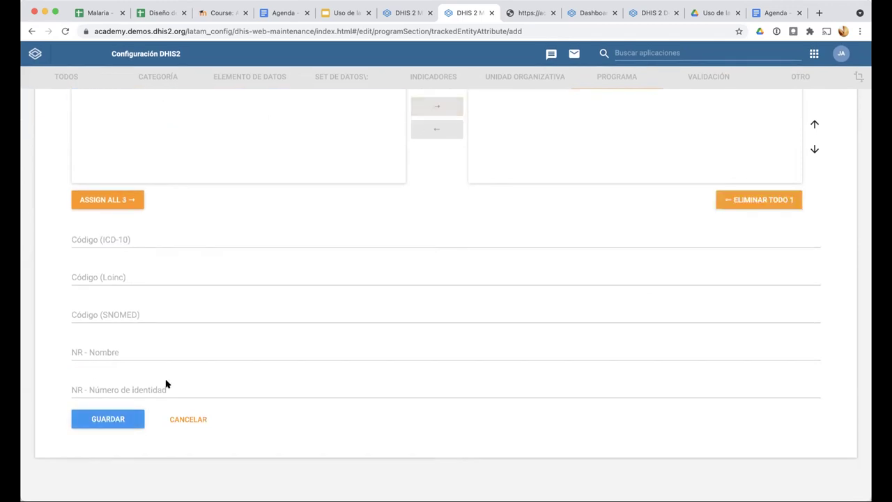
# Enter 1 in the required NR - Nombre field and save the attribute
pyautogui.click(96, 415)
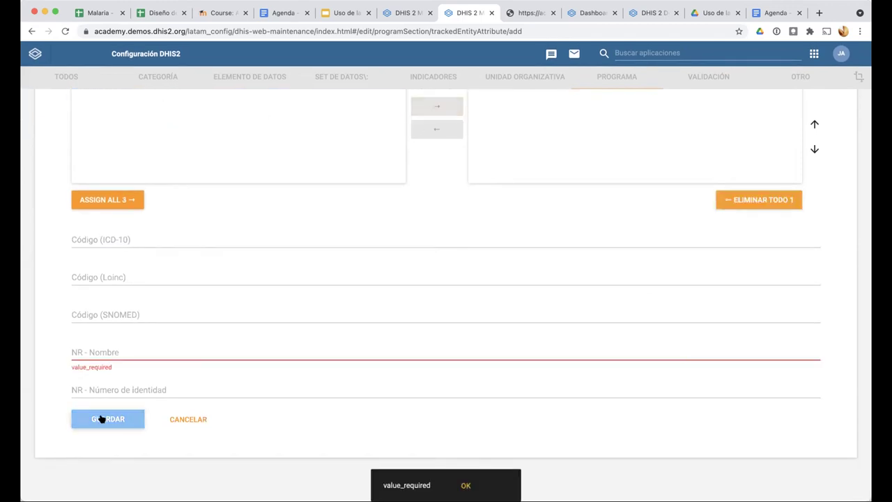
pyautogui.click(102, 349)
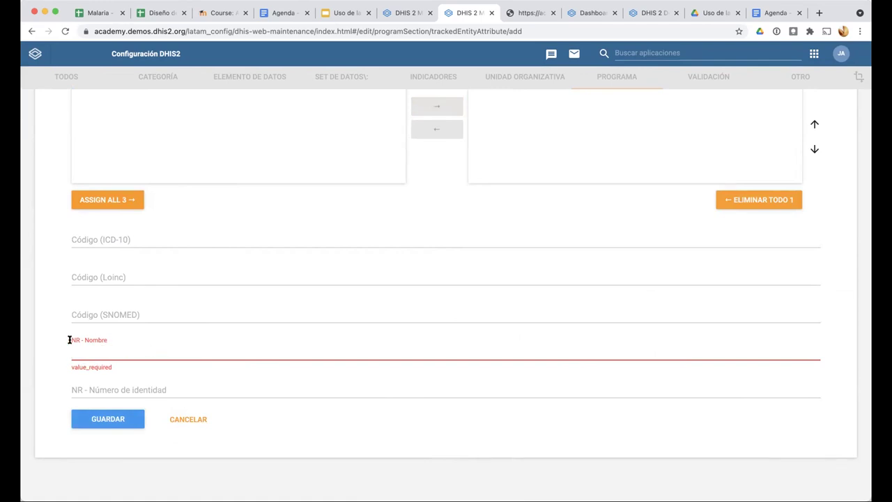
pyautogui.click(126, 381)
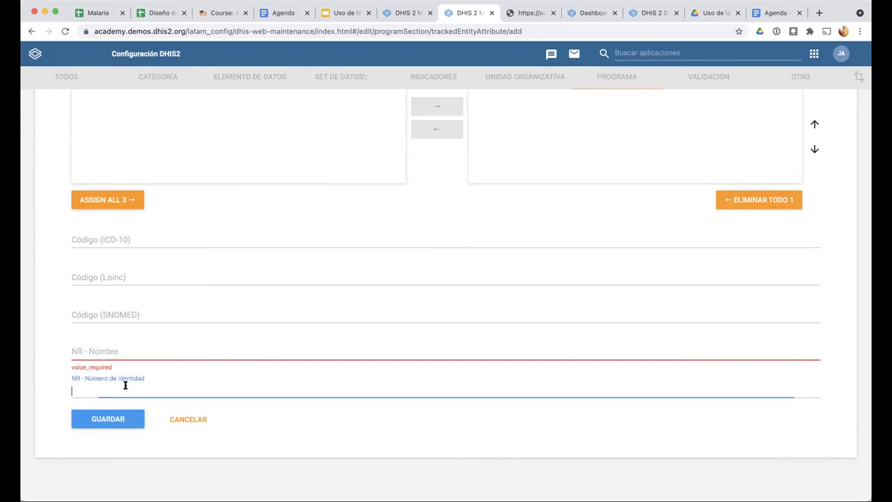
pyautogui.click(126, 347)
pyautogui.write('1')
pyautogui.click(110, 424)
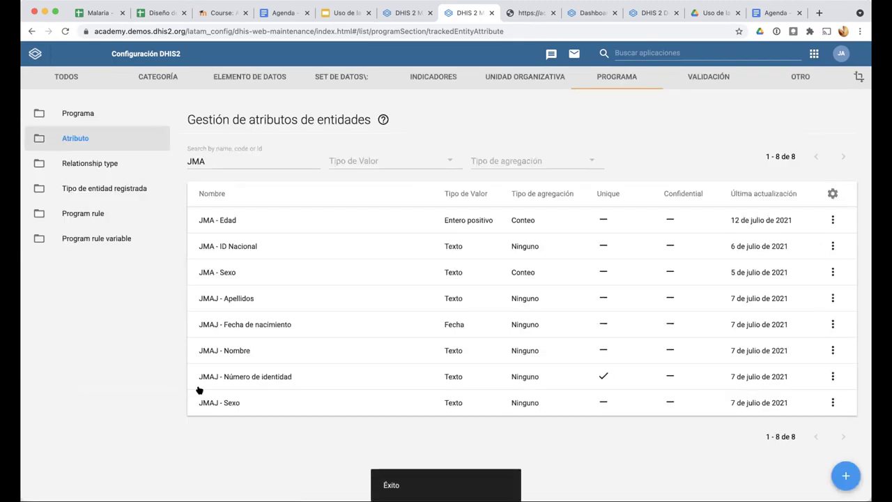
# Make the NR - Nombre metadata attribute optional, save it, and return to tracked entity attributes
pyautogui.click(791, 78)
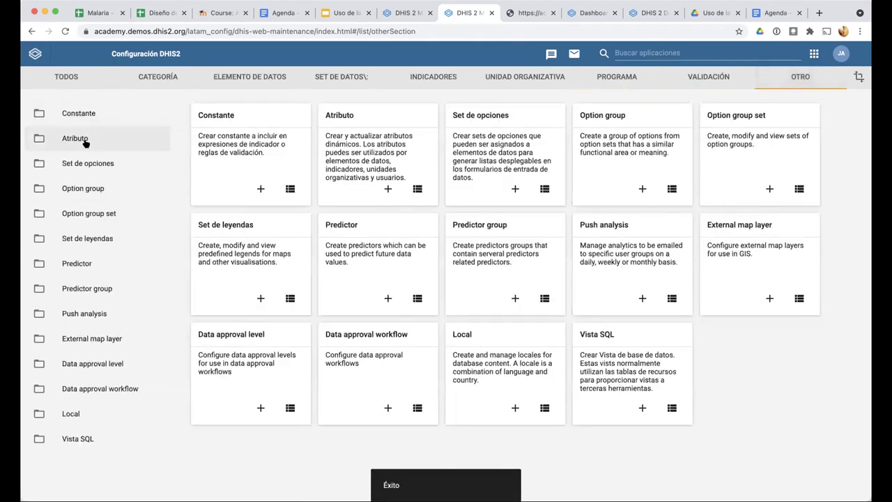
pyautogui.click(82, 140)
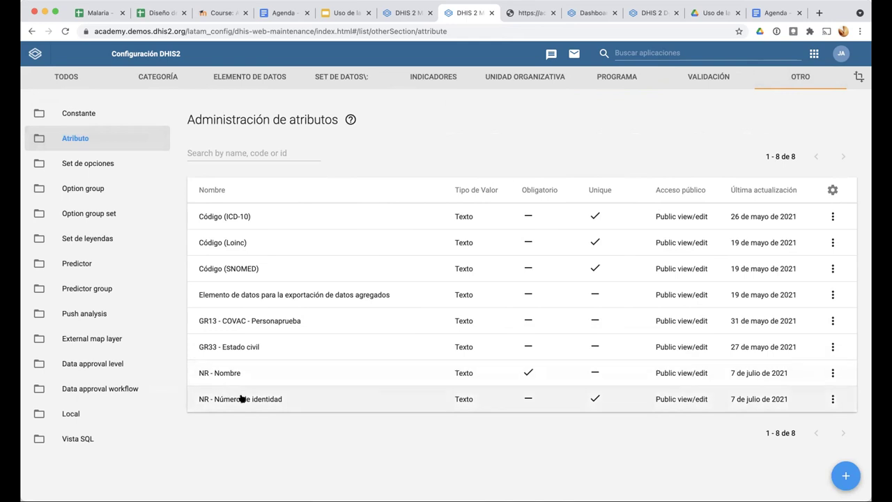
pyautogui.click(233, 374)
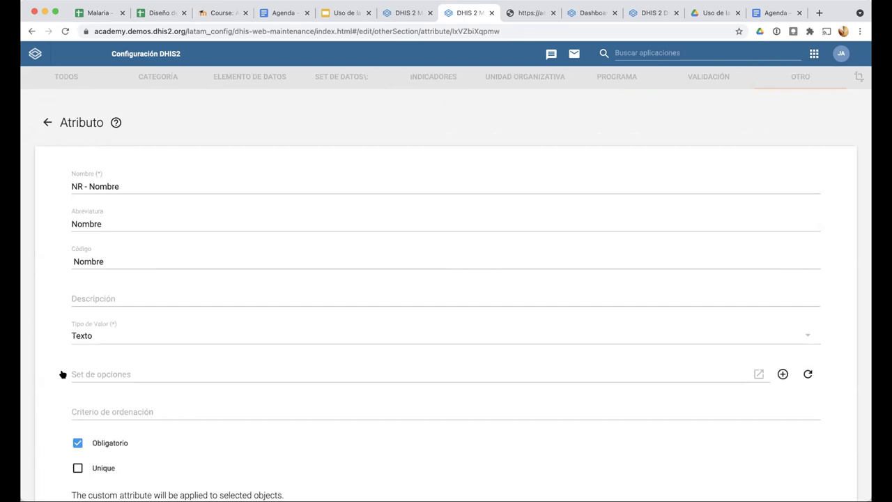
pyautogui.scroll(-3, 57, 413)
pyautogui.scroll(-3, 57, 412)
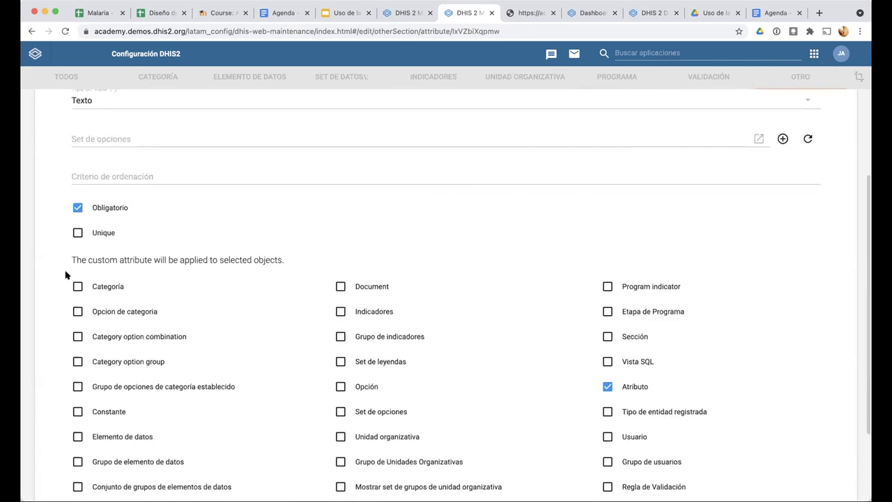
pyautogui.click(78, 209)
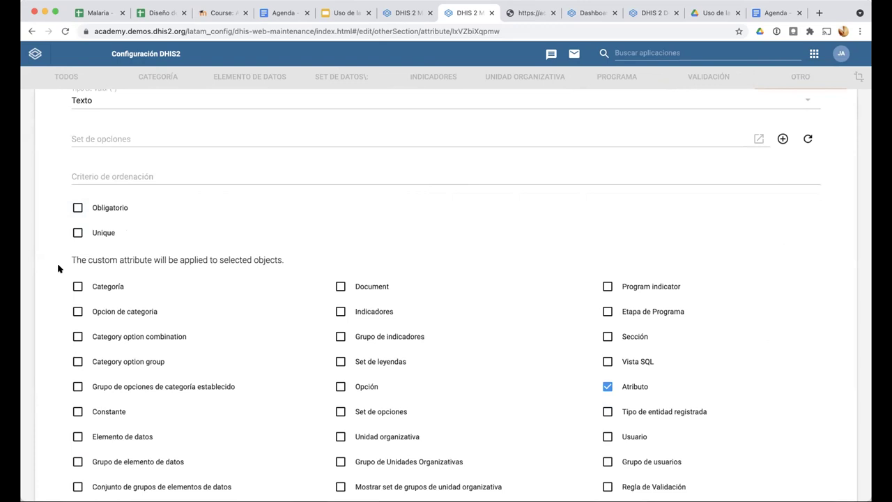
pyautogui.scroll(-3, 57, 267)
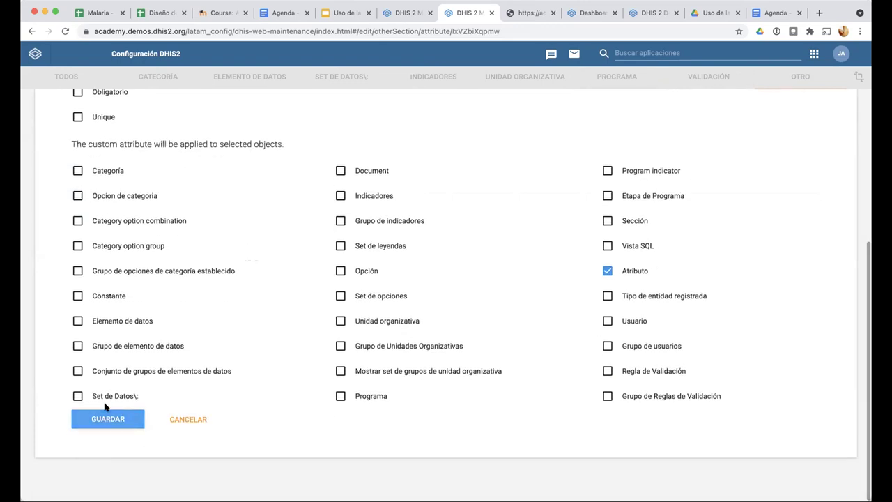
pyautogui.click(108, 419)
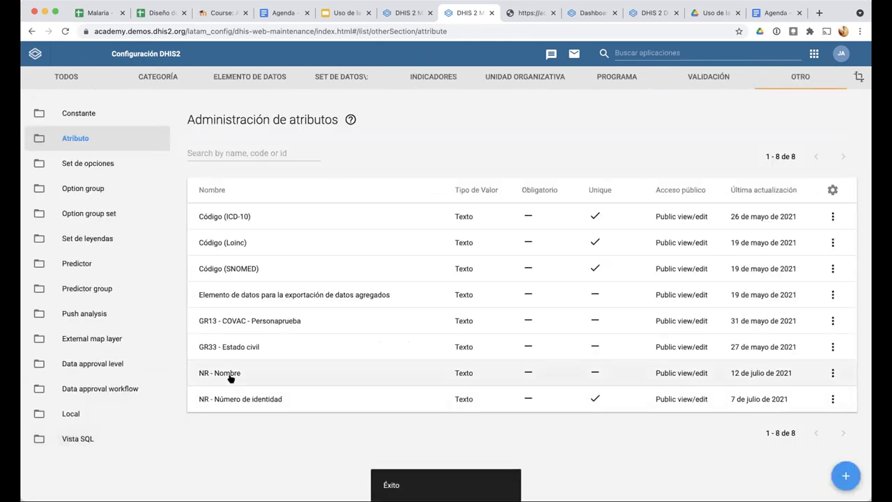
pyautogui.click(621, 77)
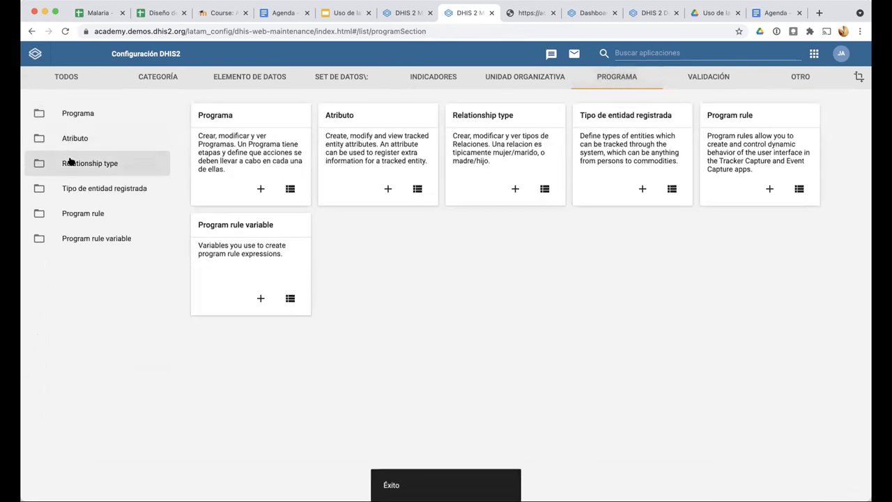
pyautogui.click(76, 138)
# Search for JMA - Edad, open it and save it again
pyautogui.click(207, 162)
pyautogui.write('JMA')
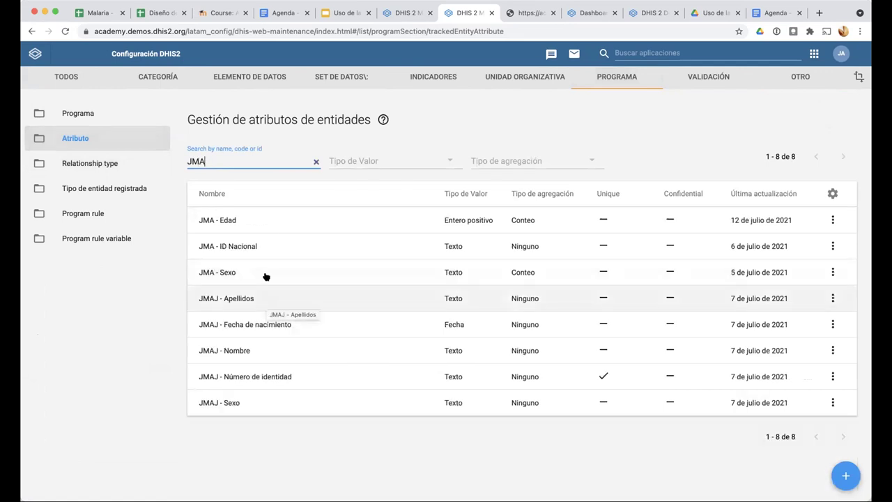
pyautogui.click(270, 229)
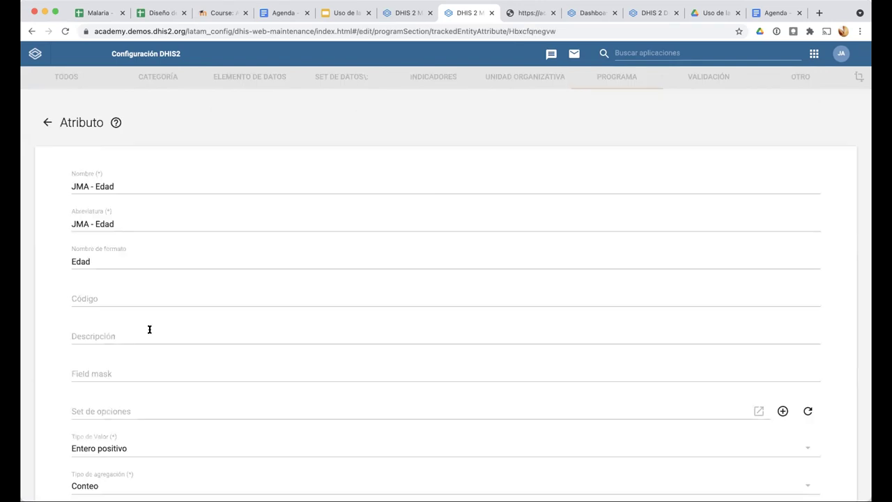
pyautogui.scroll(-15, 149, 329)
pyautogui.click(71, 353)
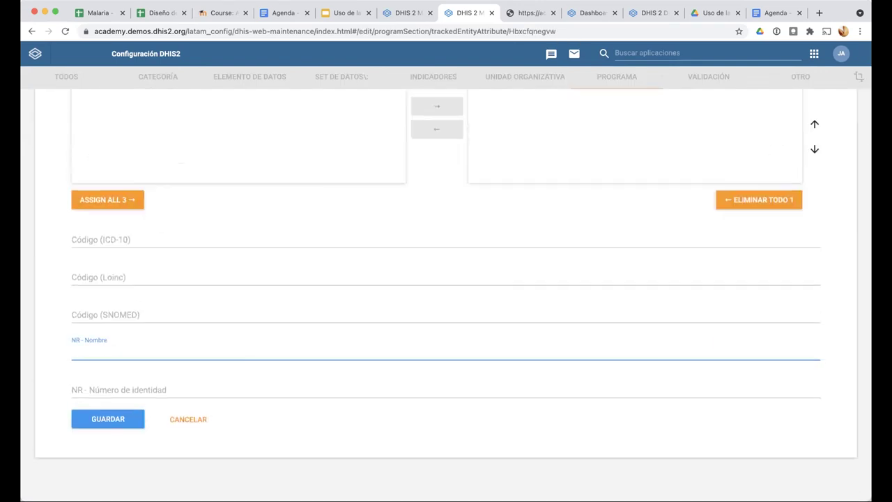
pyautogui.click(89, 418)
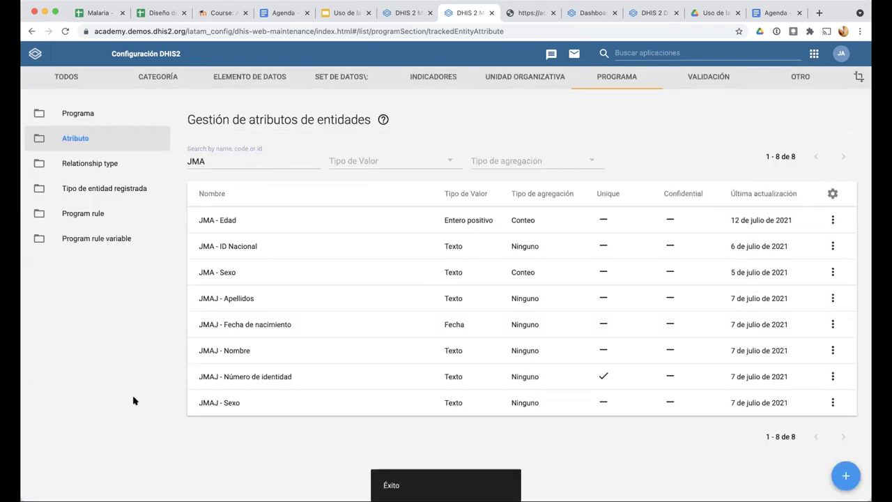
# Open the JMA malaria Casos program's attributes and remove Age
pyautogui.click(110, 111)
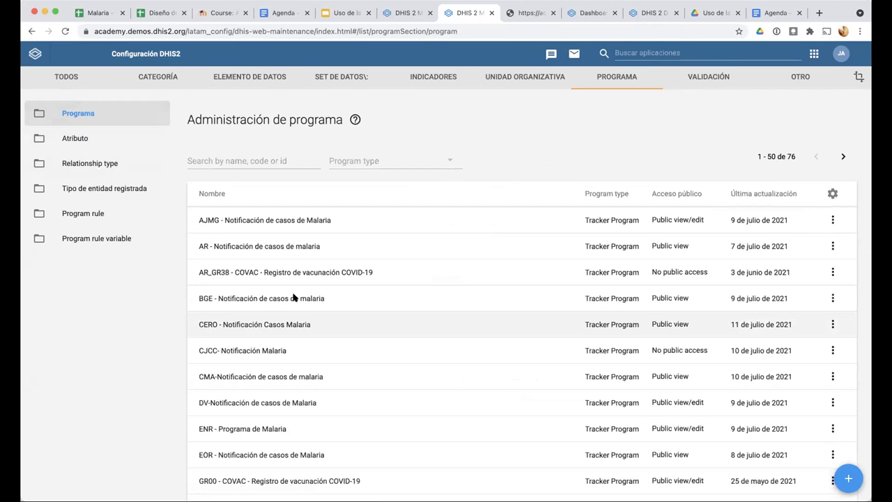
pyautogui.write('JMA')
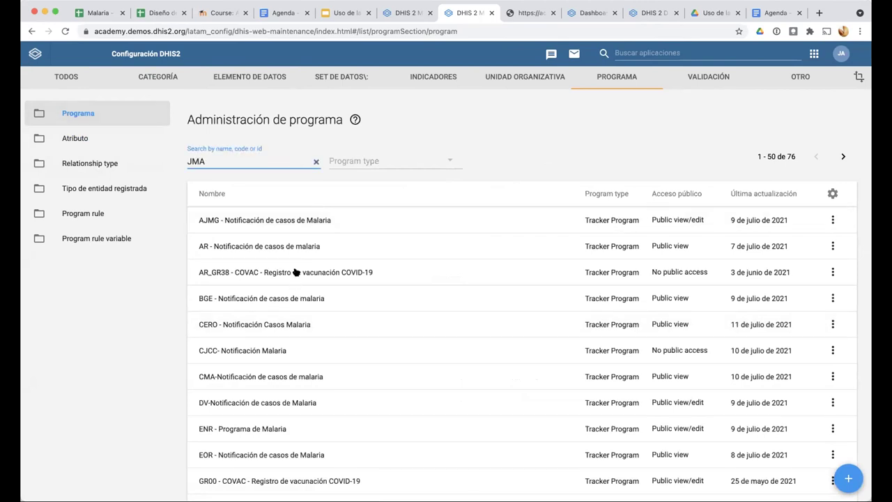
pyautogui.click(296, 220)
pyautogui.click(400, 182)
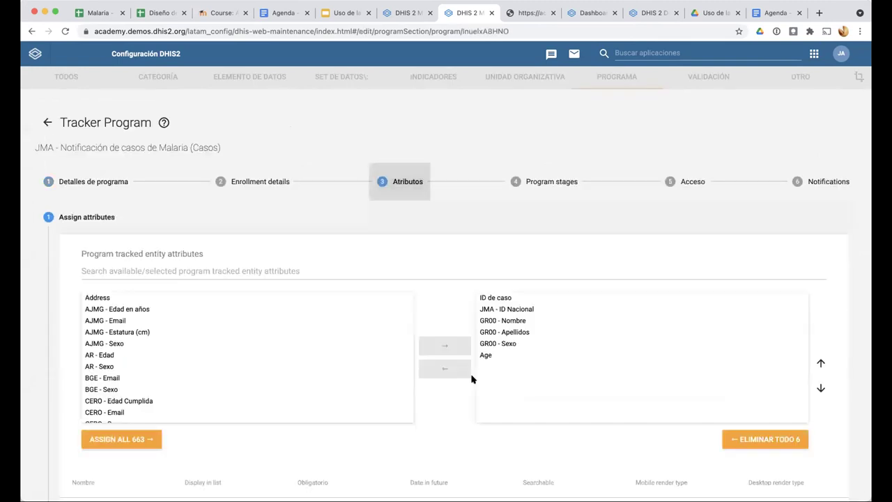
pyautogui.click(486, 355)
pyautogui.click(444, 368)
# Assign JMA - Edad as a mandatory program attribute and save the program
pyautogui.click(299, 271)
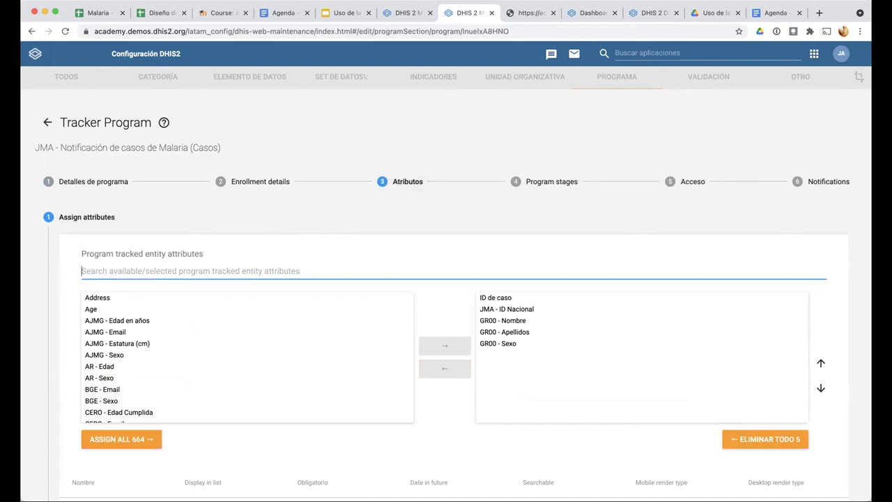
pyautogui.write('JM')
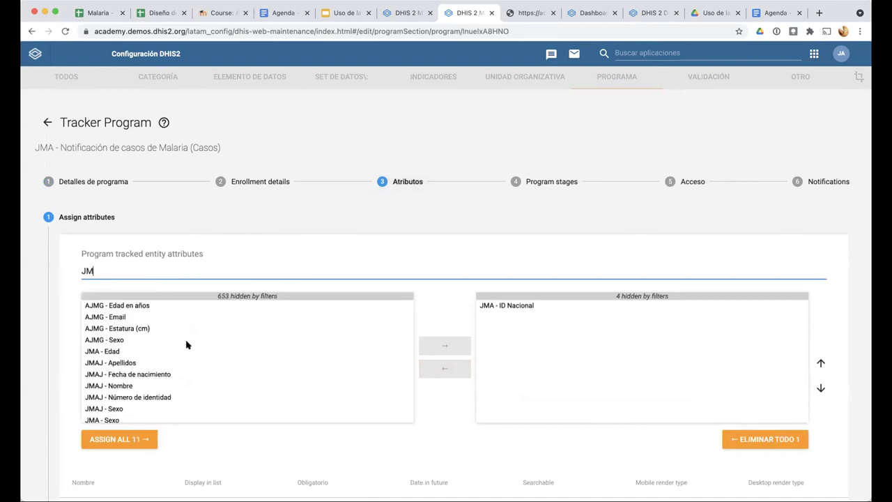
pyautogui.write('A')
pyautogui.click(110, 305)
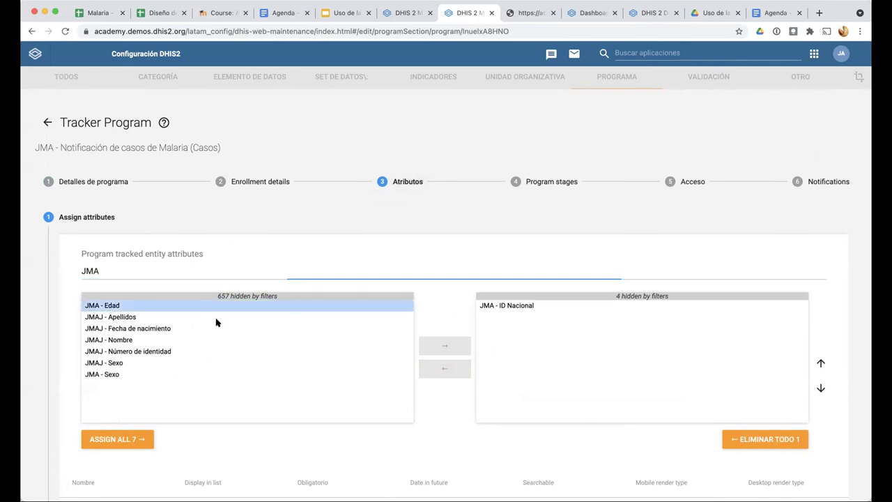
pyautogui.click(444, 345)
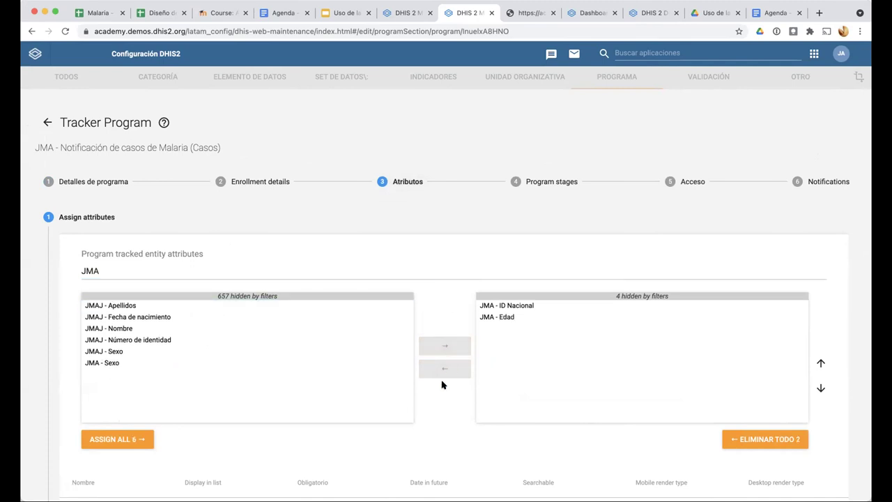
pyautogui.scroll(-5, 514, 129)
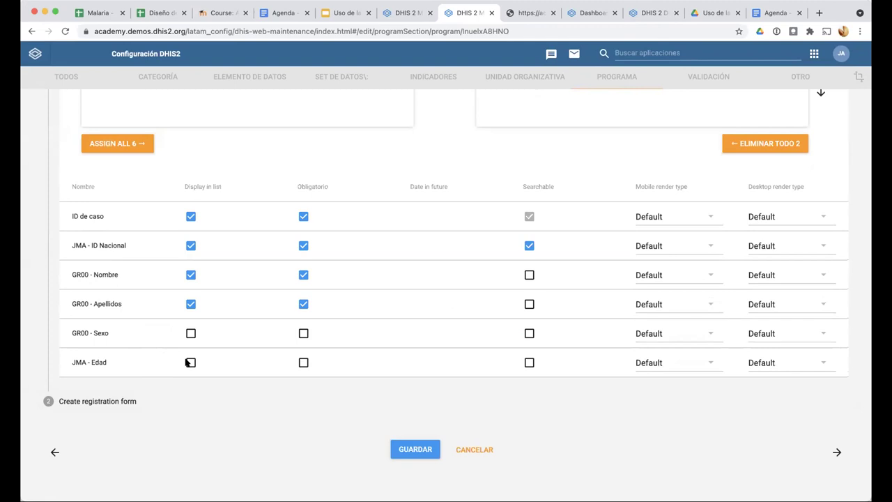
pyautogui.click(304, 363)
pyautogui.click(394, 451)
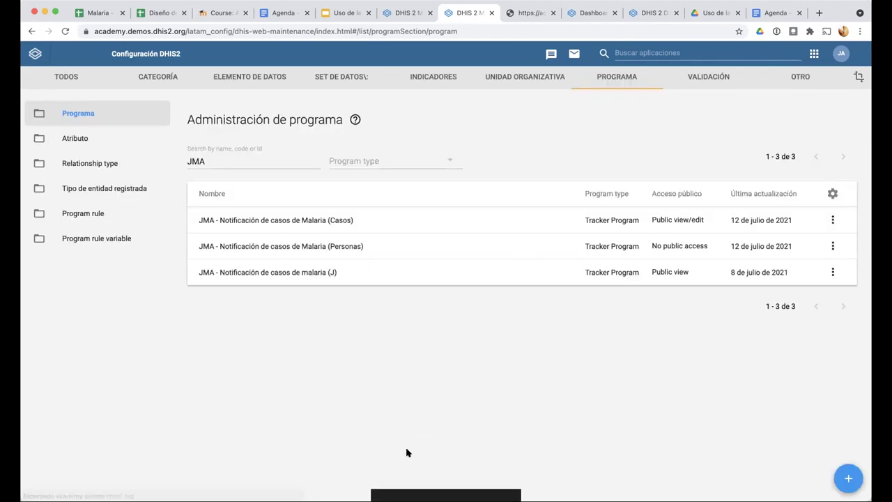
pyautogui.click(96, 143)
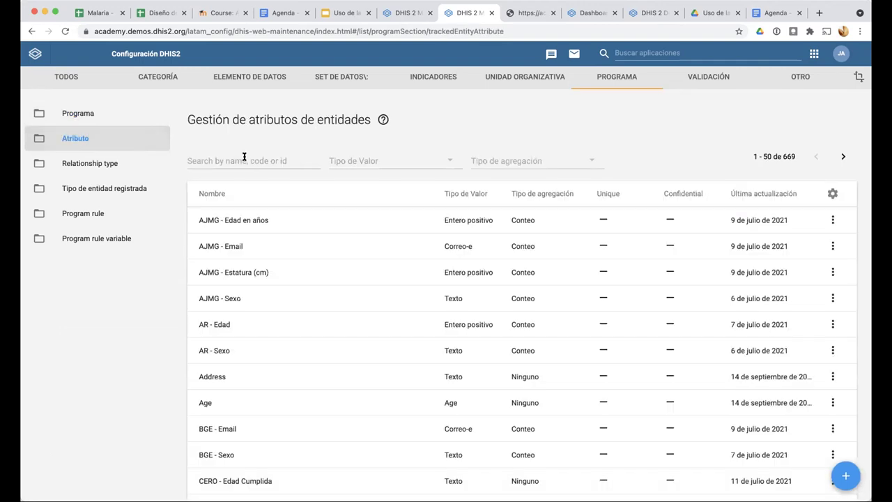
# Append '(años)' to the JMA - Edad attribute's name and form name, then save it
pyautogui.click(243, 153)
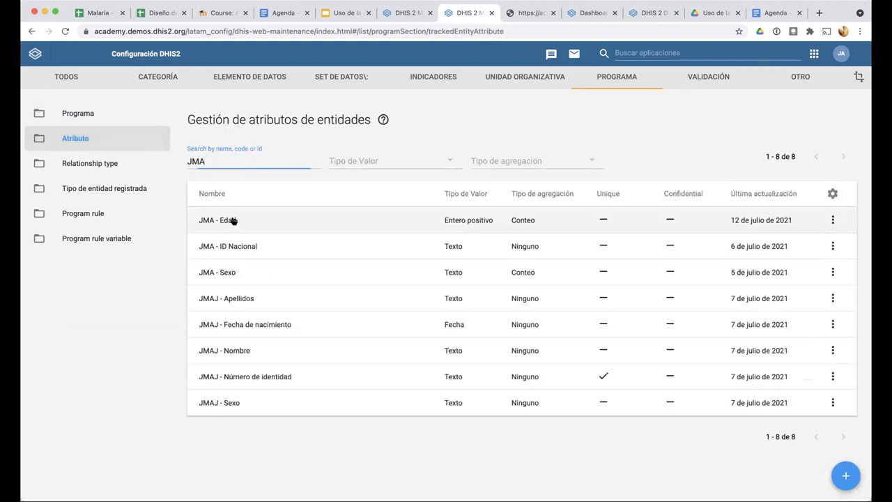
pyautogui.click(229, 219)
pyautogui.click(191, 182)
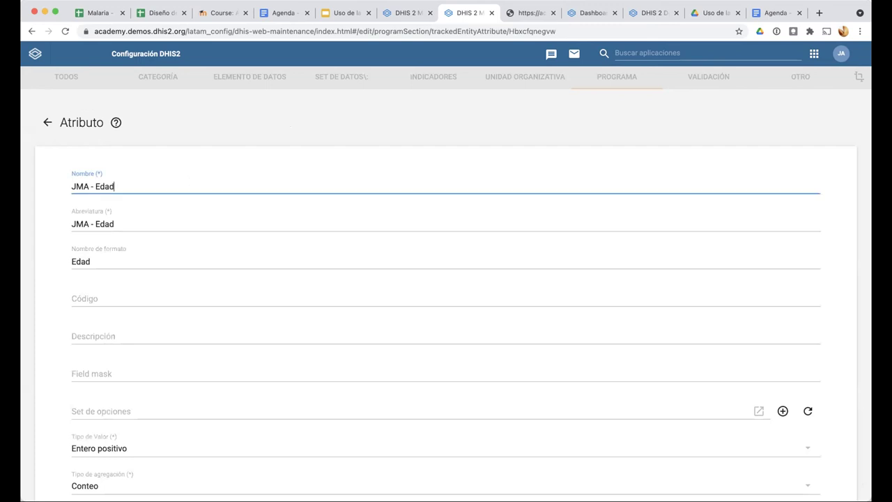
pyautogui.write('(años)')
pyautogui.click(155, 257)
pyautogui.write('(años')
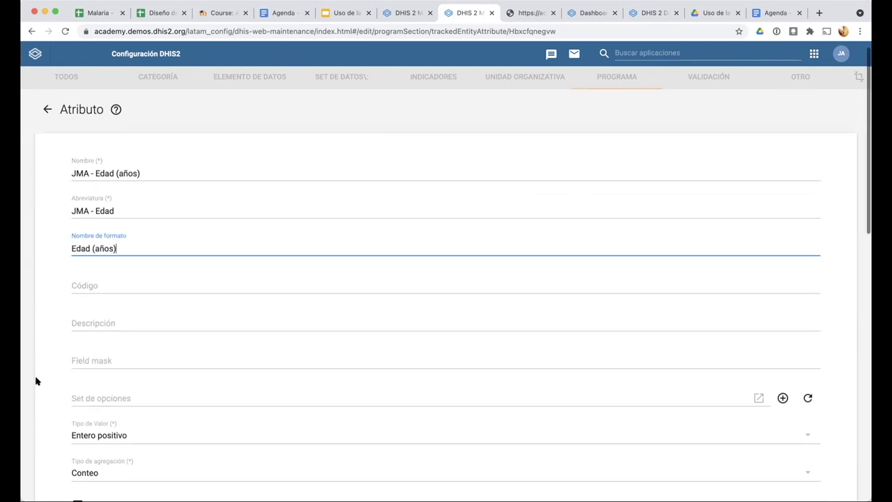
pyautogui.scroll(-15, 84, 404)
pyautogui.click(120, 420)
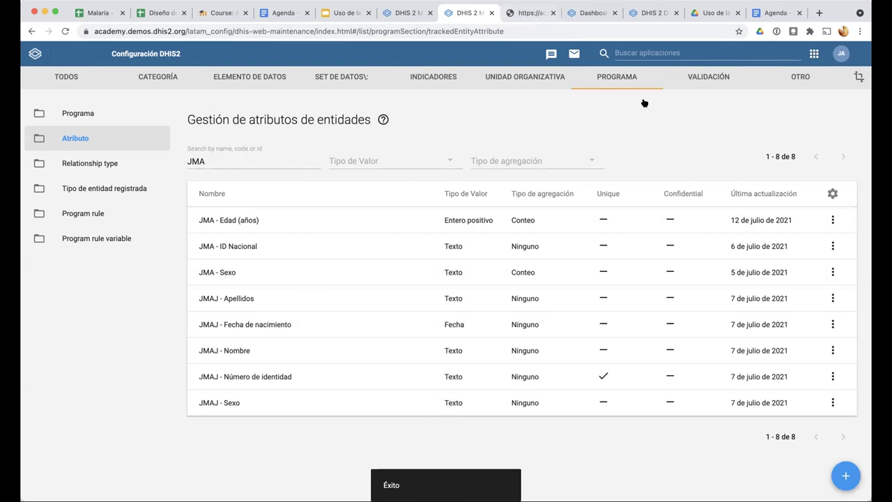
# Clear all stored DHIS2 data with the Cache Cleaner, then reopen Tracker Capture from the apps menu
pyautogui.click(641, 53)
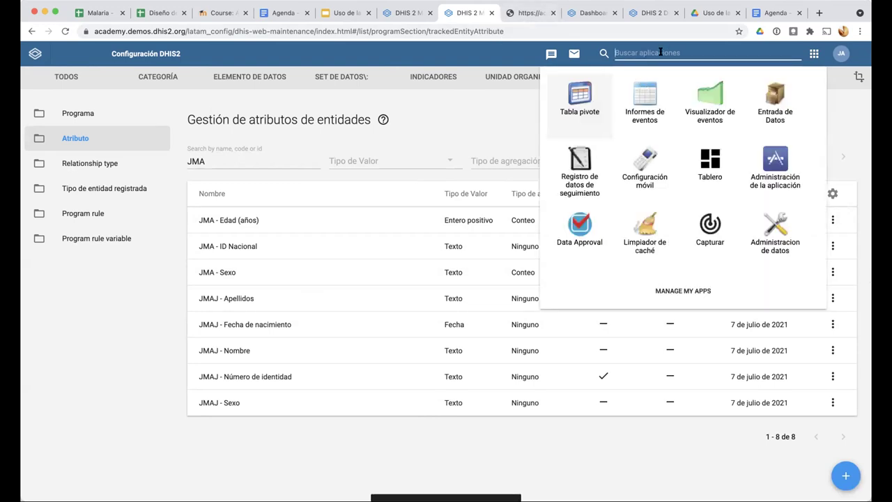
pyautogui.click(580, 171)
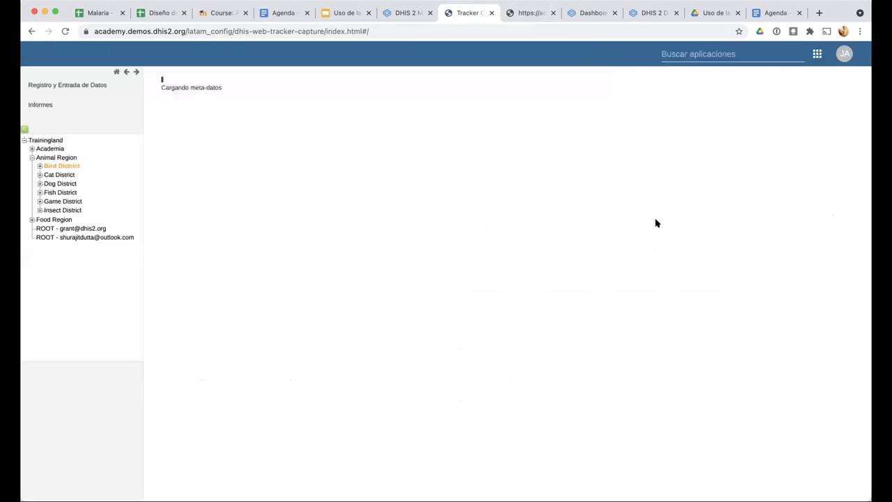
pyautogui.click(655, 223)
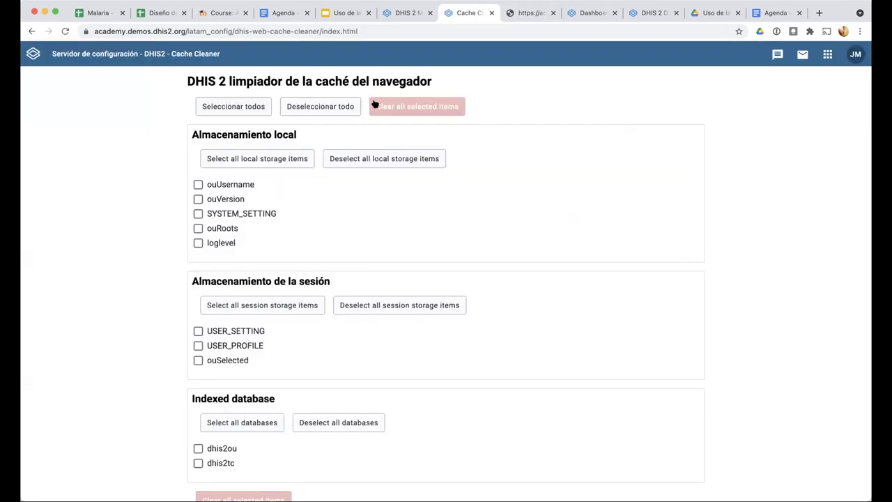
pyautogui.click(238, 111)
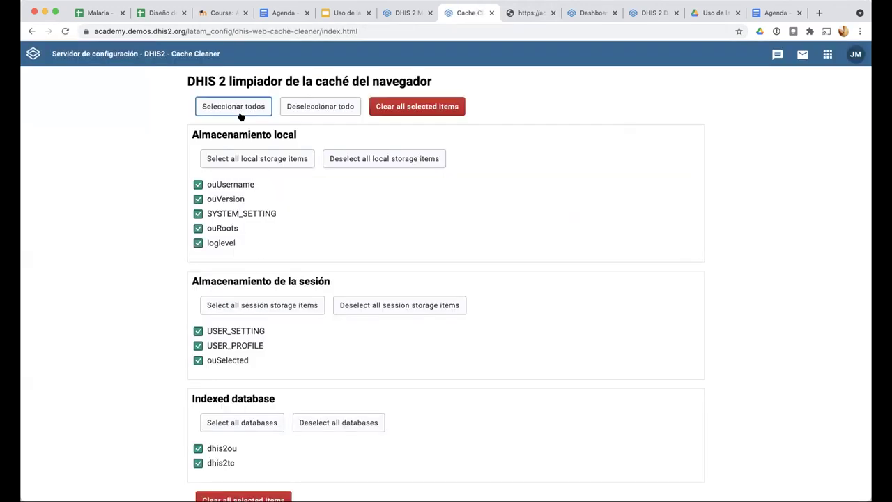
pyautogui.click(403, 108)
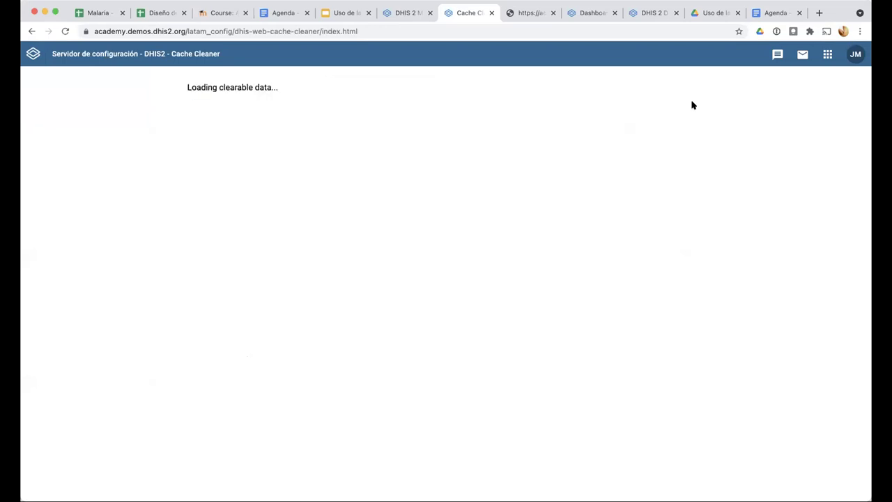
pyautogui.click(825, 57)
pyautogui.click(607, 185)
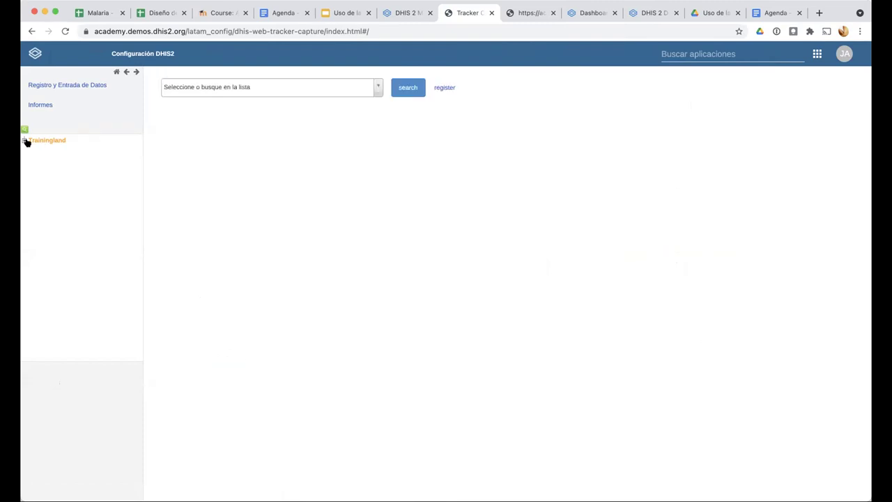
# Open a case dashboard in the JMA malaria cases program for Bird District, Animal Region
pyautogui.click(26, 141)
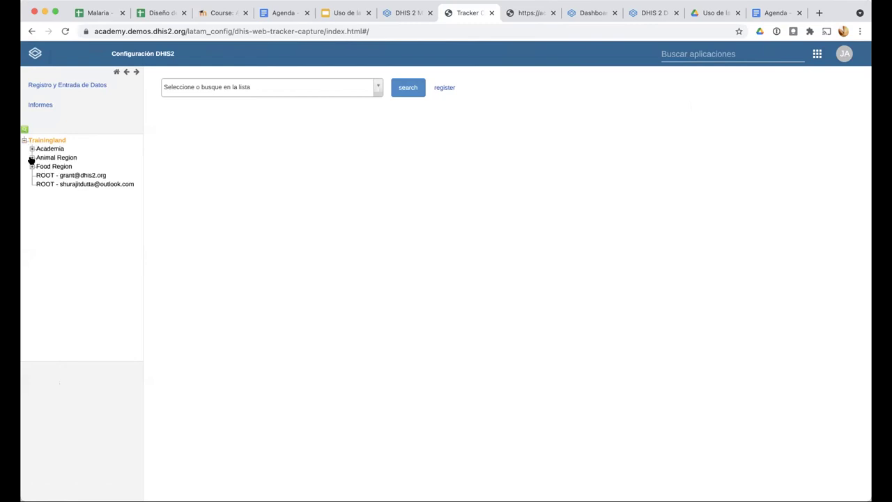
pyautogui.click(31, 158)
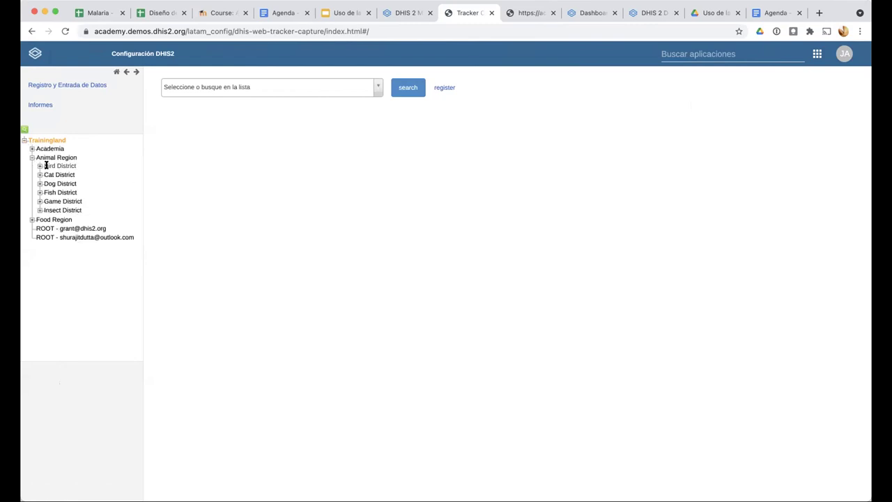
pyautogui.click(46, 166)
pyautogui.click(325, 89)
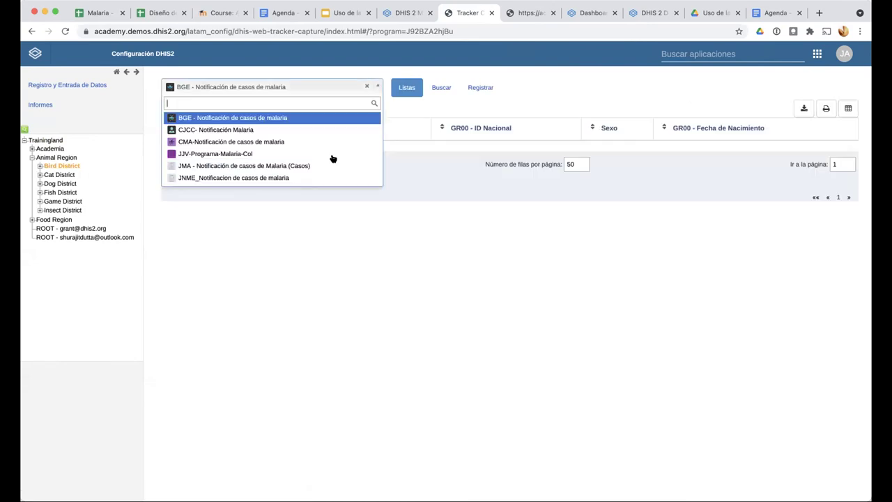
pyautogui.click(324, 165)
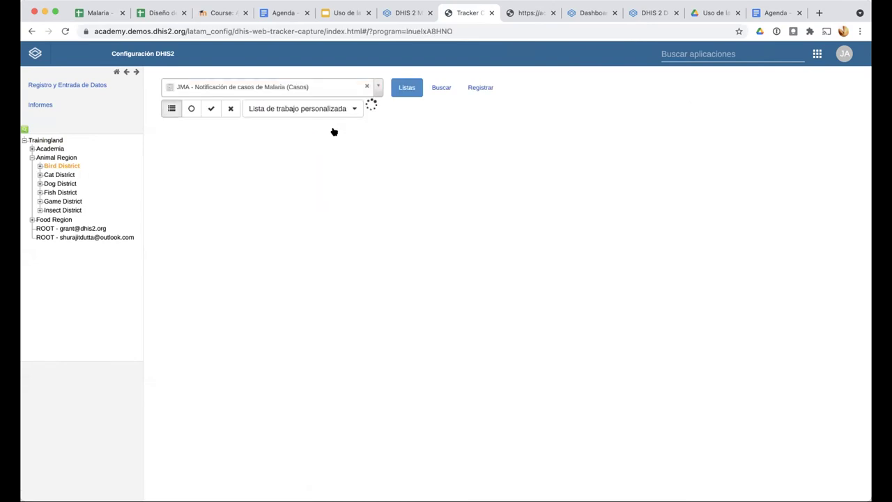
pyautogui.click(334, 149)
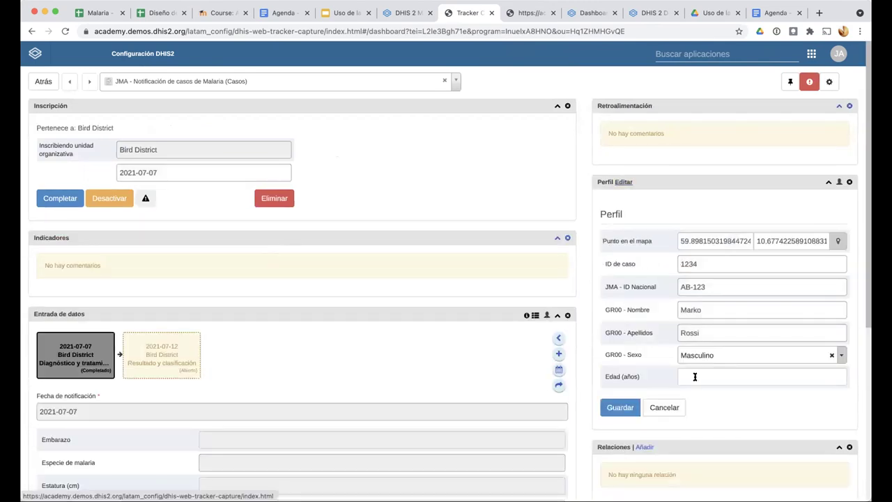
# Enter 35 as the case's Edad (años) in the Perfil widget and save
pyautogui.click(643, 374)
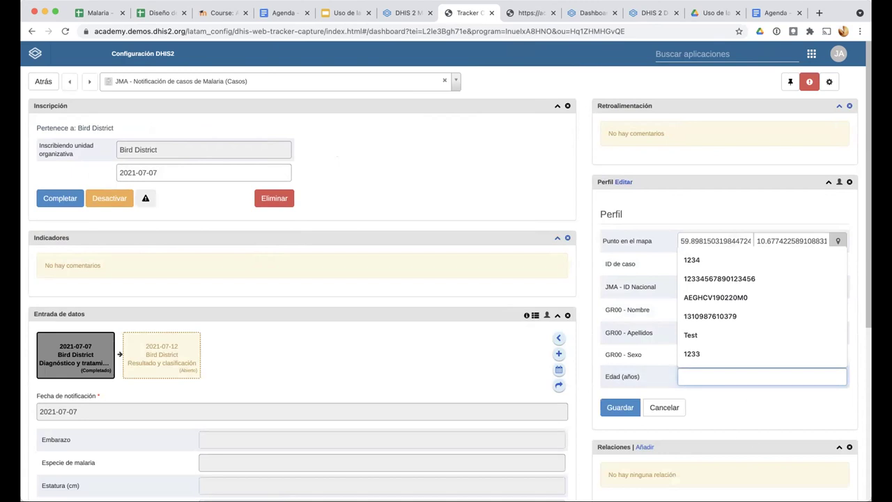
pyautogui.write('35')
pyautogui.click(610, 408)
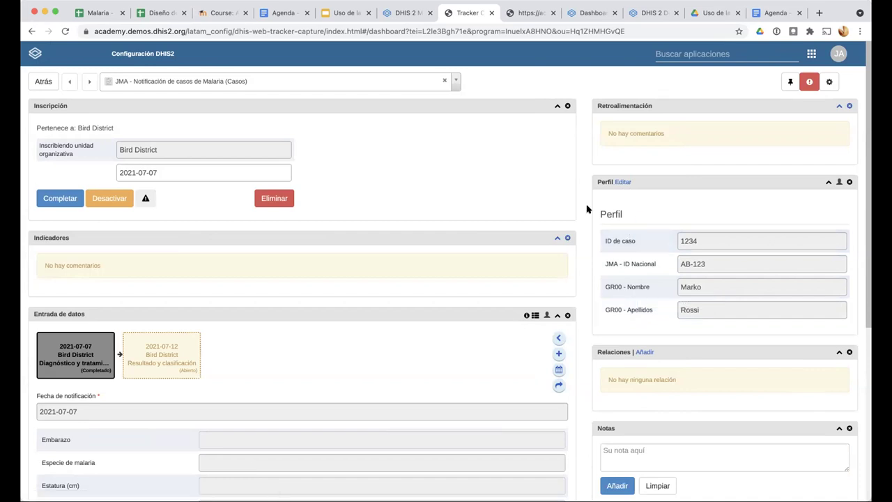
pyautogui.scroll(5, 657, 334)
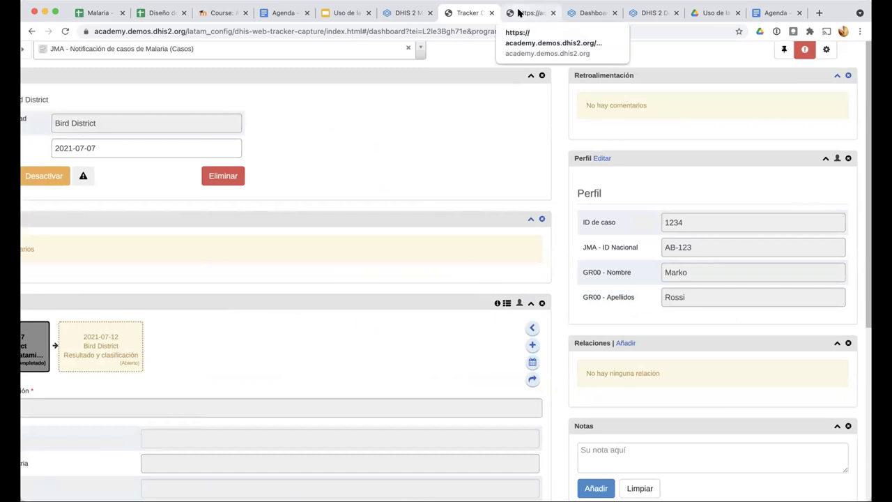
# Discard the program stages form and open the JMA malaria cases program's attribute assignment
pyautogui.click(408, 16)
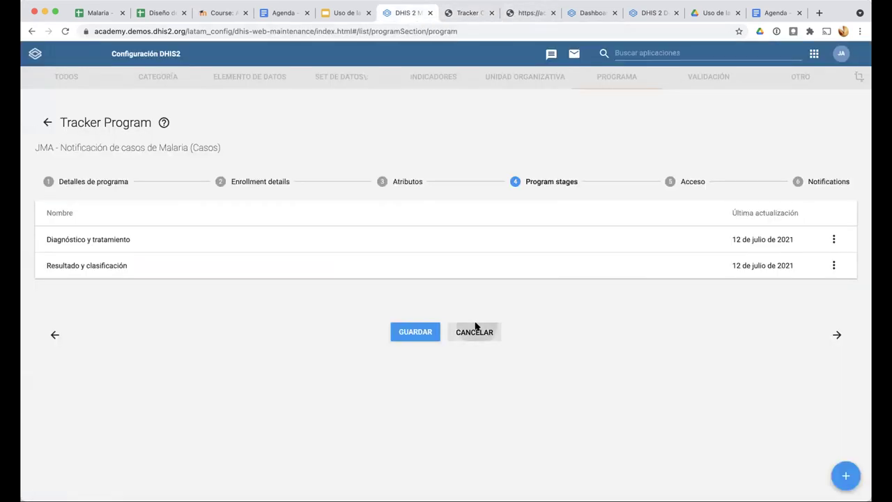
pyautogui.click(474, 332)
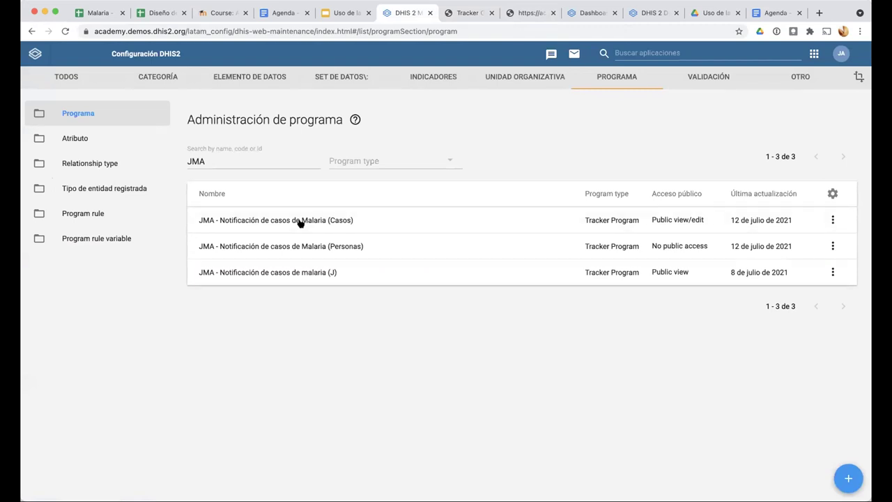
pyautogui.click(300, 222)
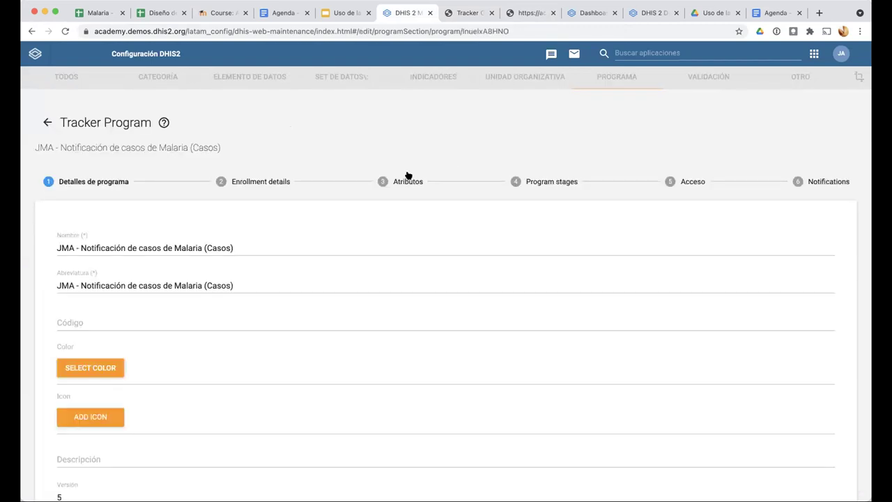
pyautogui.click(408, 180)
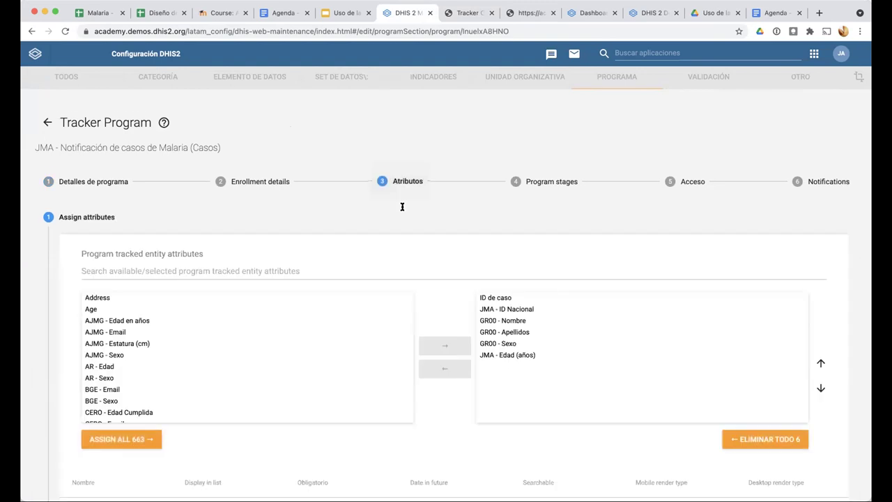
pyautogui.scroll(-5, 210, 266)
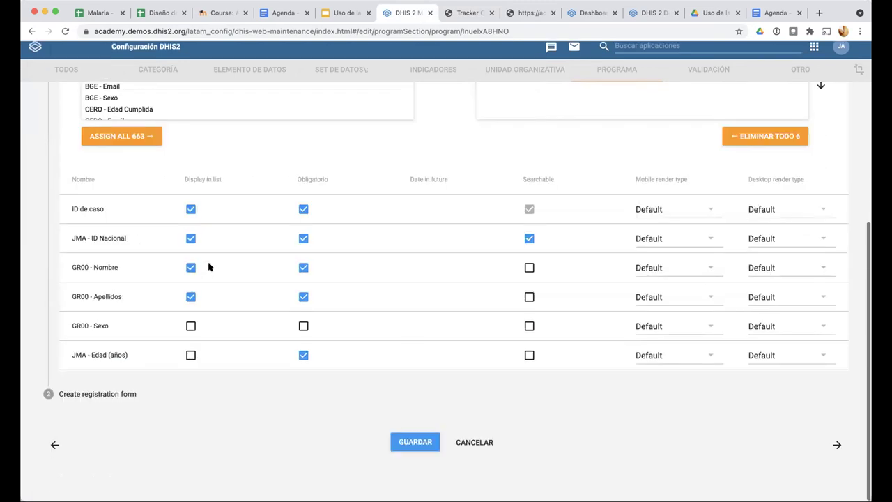
pyautogui.scroll(5, 241, 324)
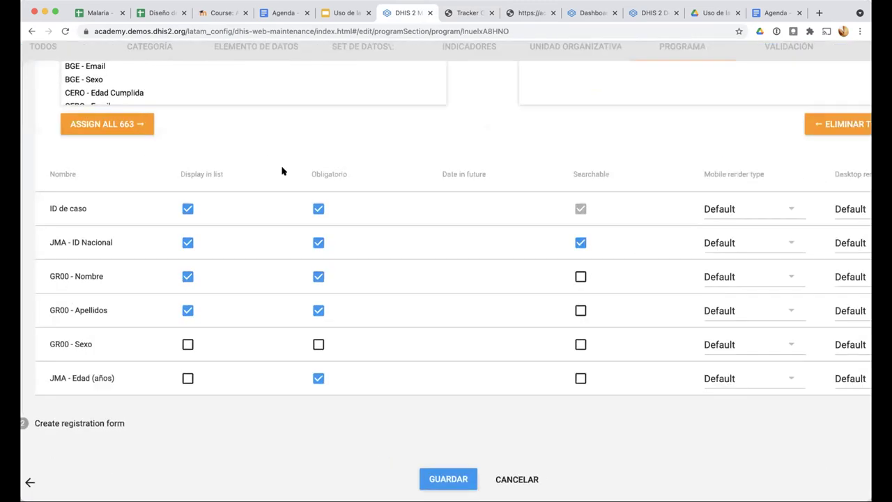
pyautogui.hscroll(-1, 300, 180)
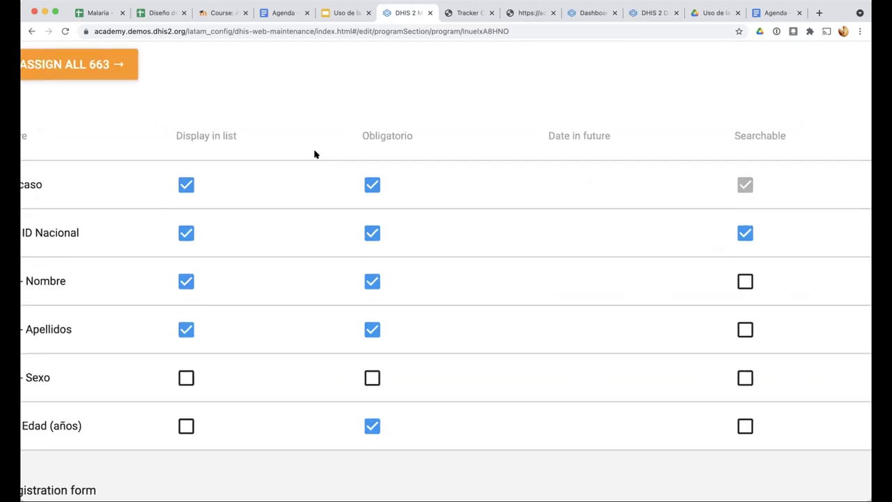
pyautogui.hscroll(-5, 315, 154)
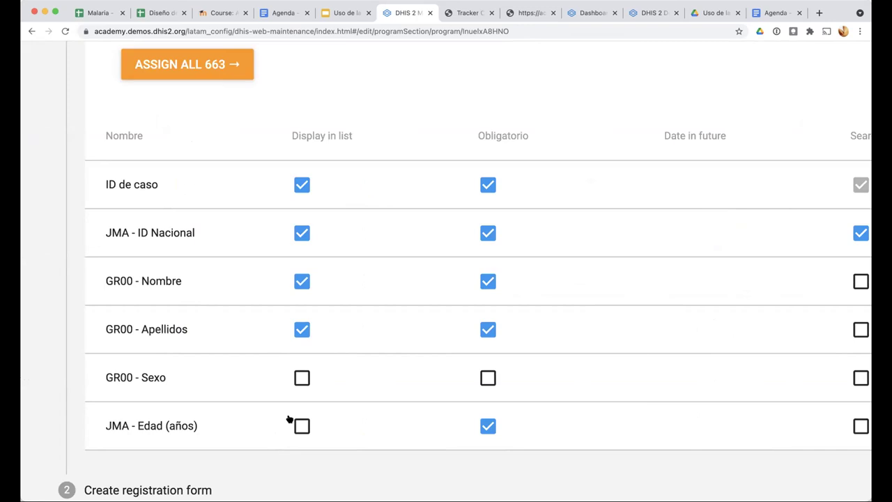
# Tick Display in list for GR00 - Sexo and JMA - Edad (años) and save the program
pyautogui.click(463, 12)
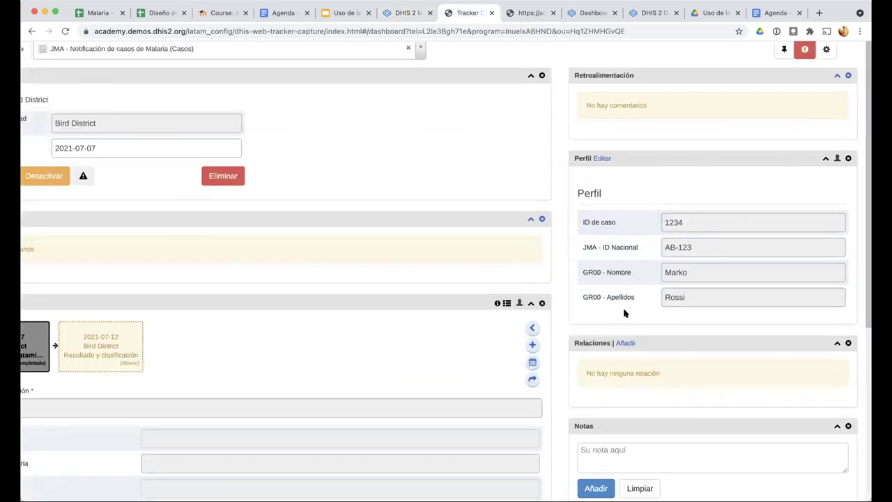
pyautogui.scroll(5, 624, 314)
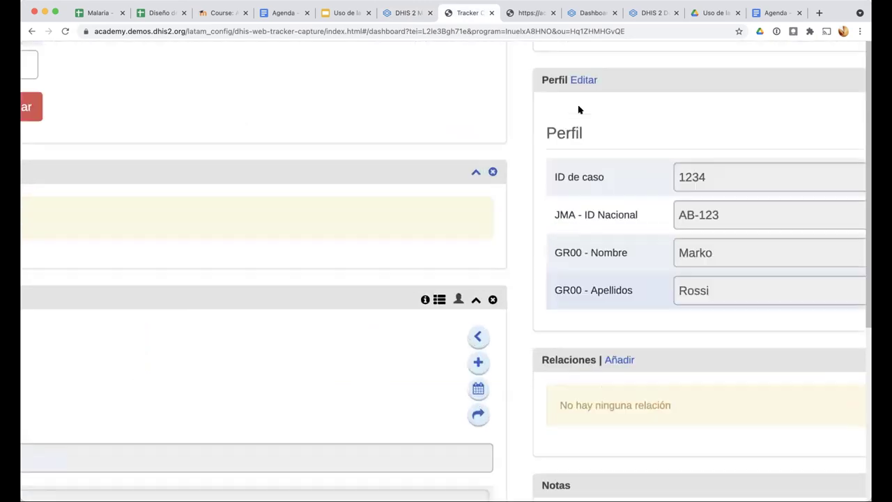
pyautogui.hscroll(3, 578, 110)
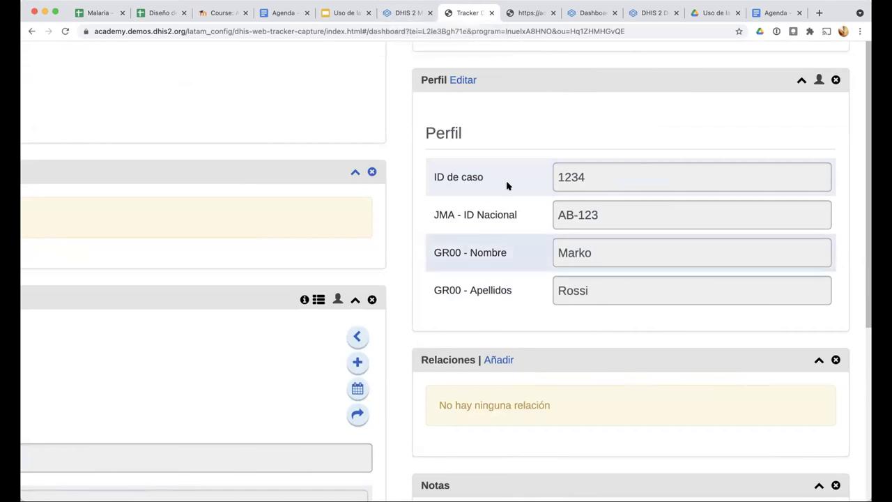
pyautogui.click(401, 13)
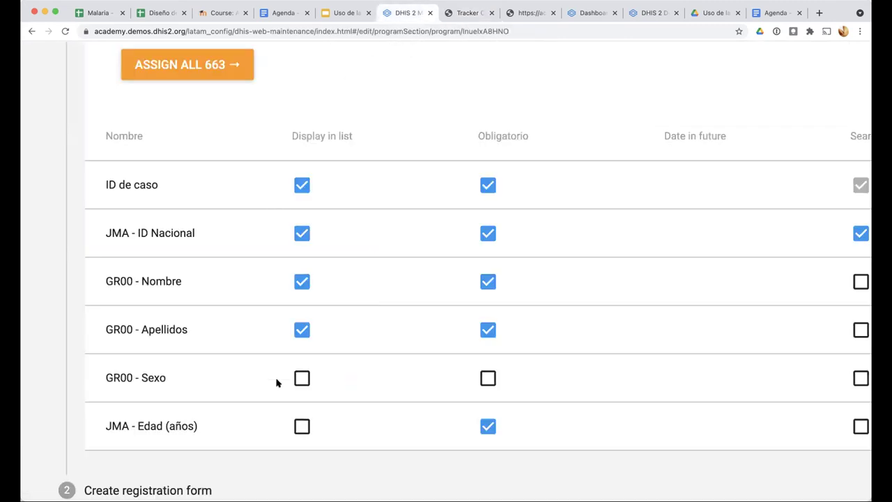
pyautogui.click(302, 380)
pyautogui.click(302, 425)
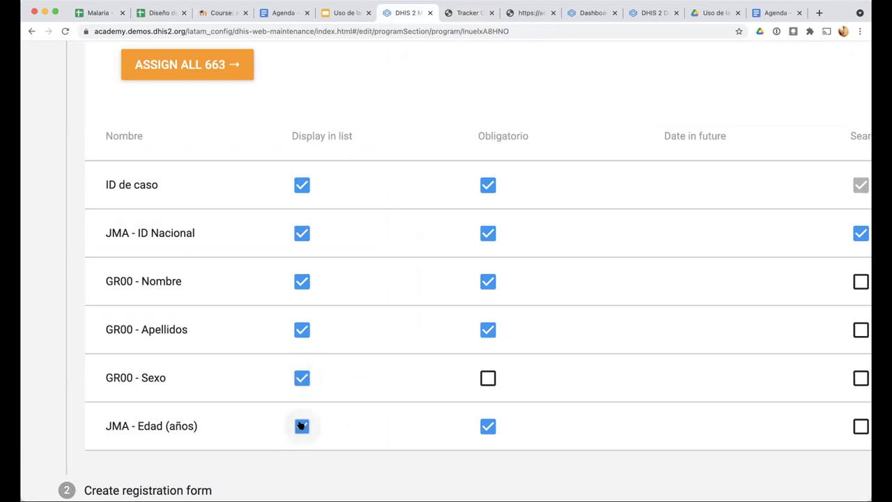
pyautogui.hotkey('ctrl', '-')
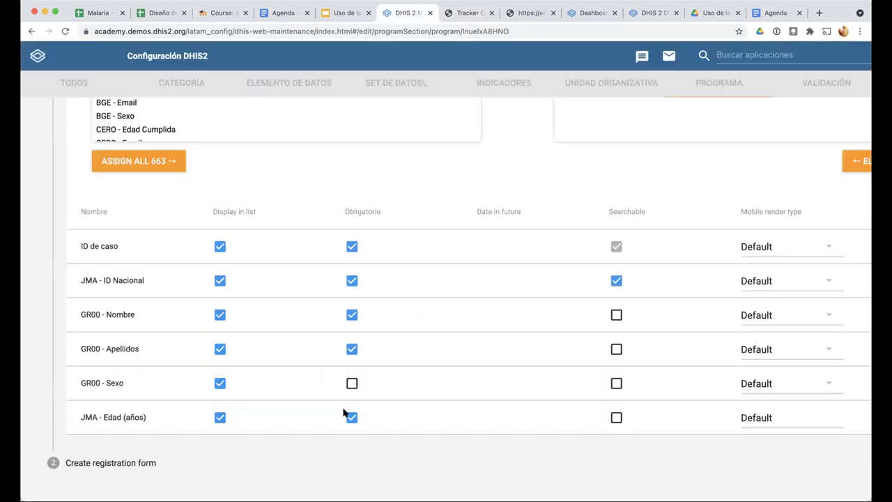
pyautogui.scroll(-2, 343, 413)
pyautogui.click(491, 440)
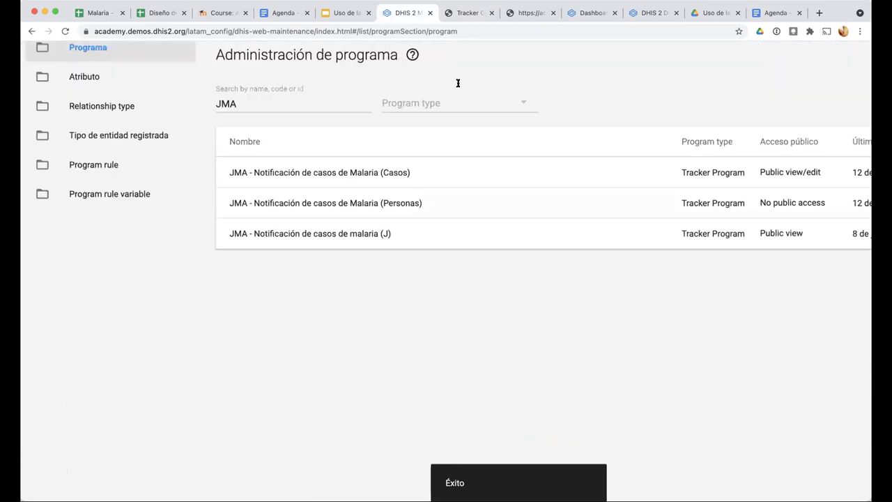
pyautogui.click(462, 12)
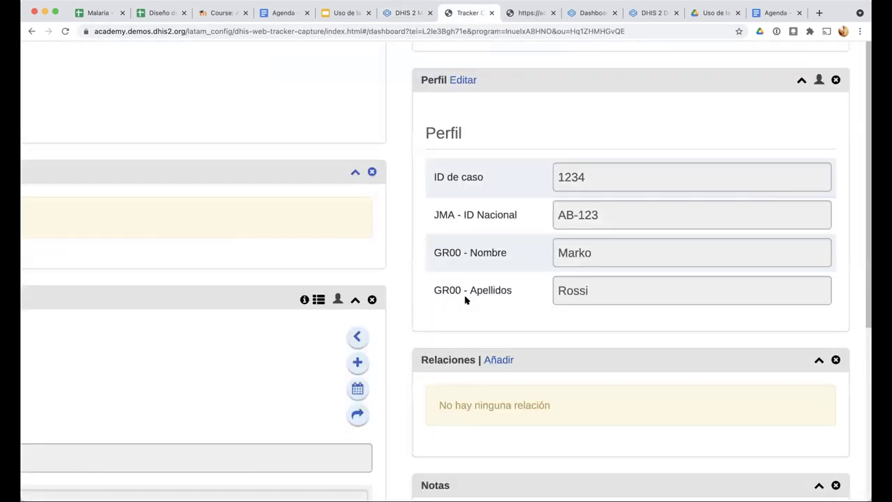
# Reload the Casos case dashboard and zoom out to see Sexo Masculino and Edad (años) 35
pyautogui.hotkey('ctrl', '-')
pyautogui.hotkey('ctrl', '-')
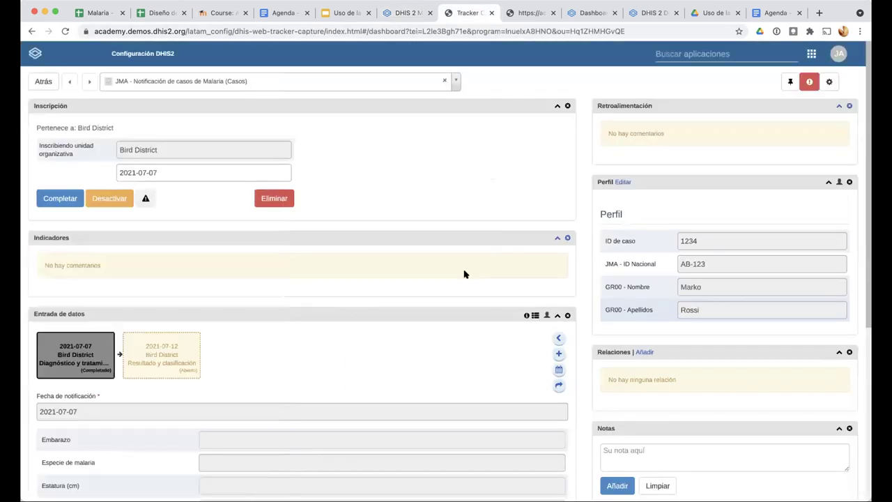
pyautogui.hotkey('ctrl', 'r')
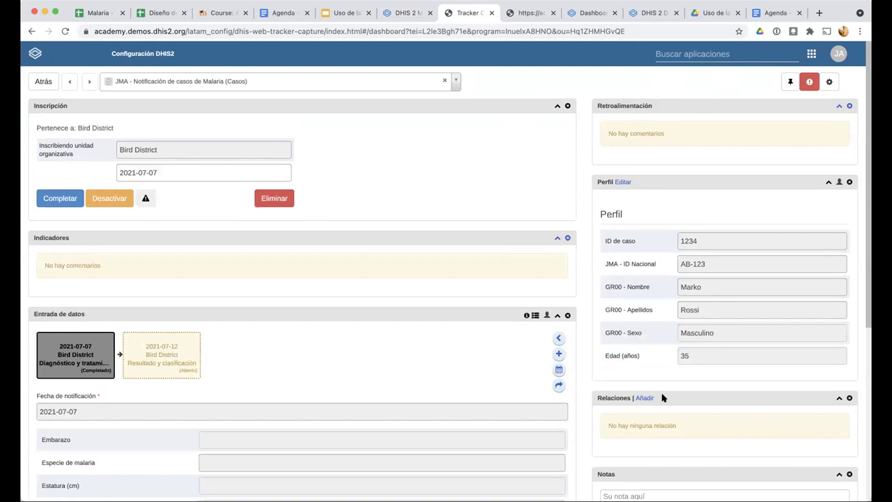
pyautogui.scroll(5, 662, 397)
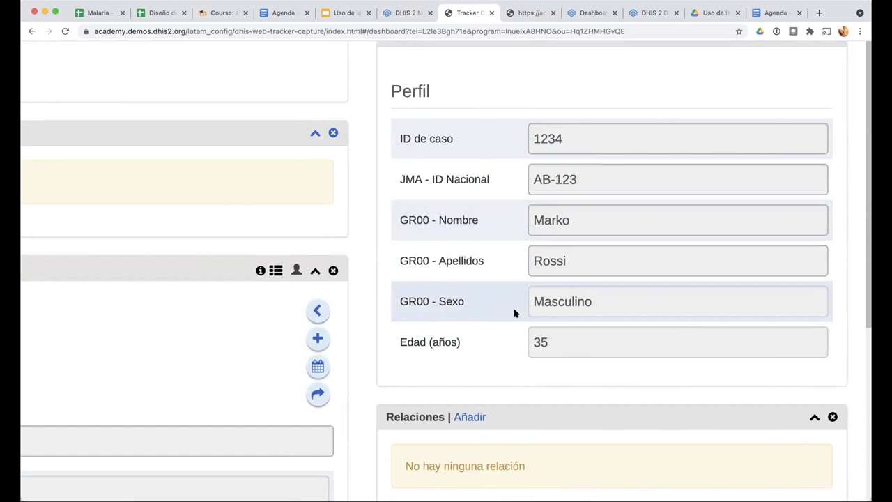
pyautogui.press('super+minus')
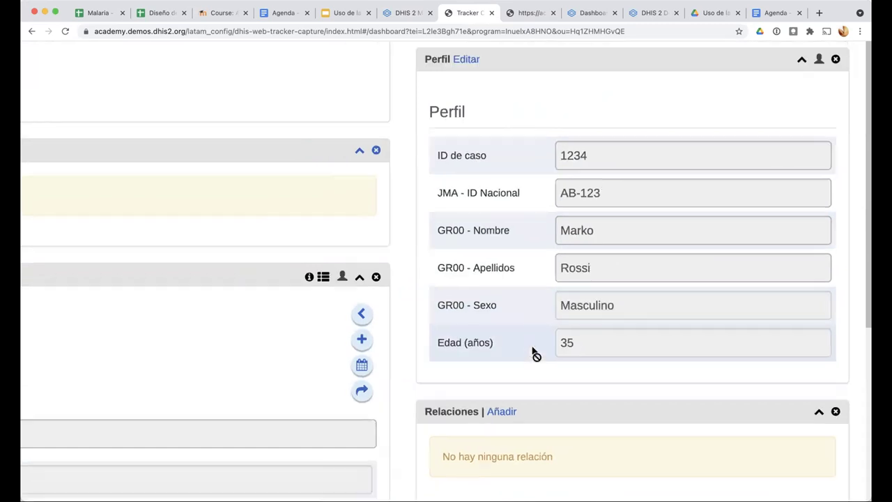
pyautogui.press('super+minus')
pyautogui.press('super+minus')
pyautogui.press('super+minus')
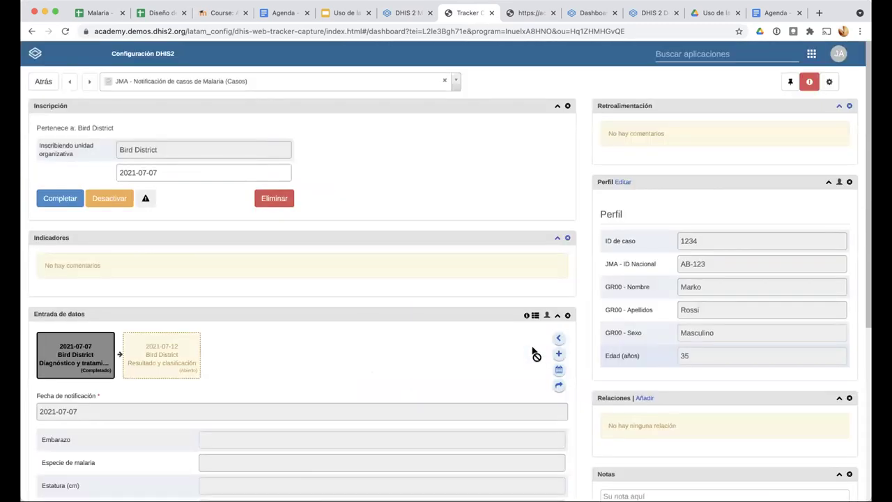
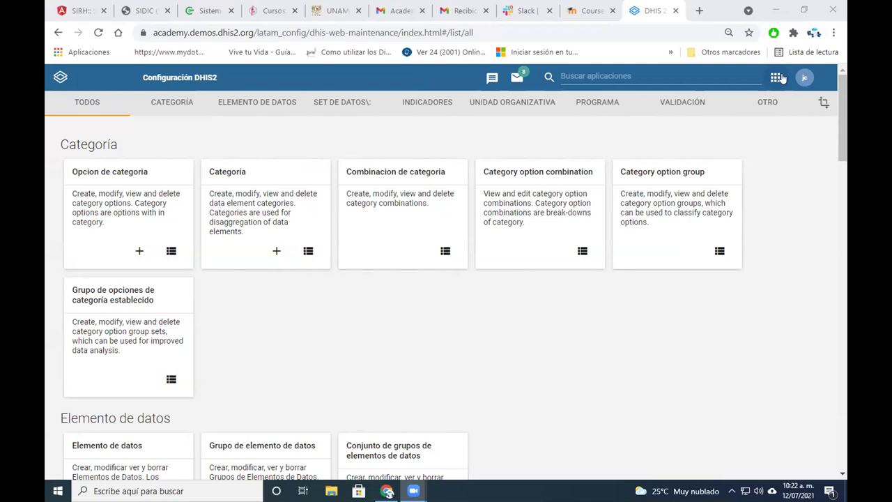
# Open the DHIS2 apps menu from the Maintenance home list
pyautogui.click(777, 78)
# Launch Tabla pivote and switch the data type to Indicadores de programa
pyautogui.click(775, 78)
pyautogui.click(775, 78)
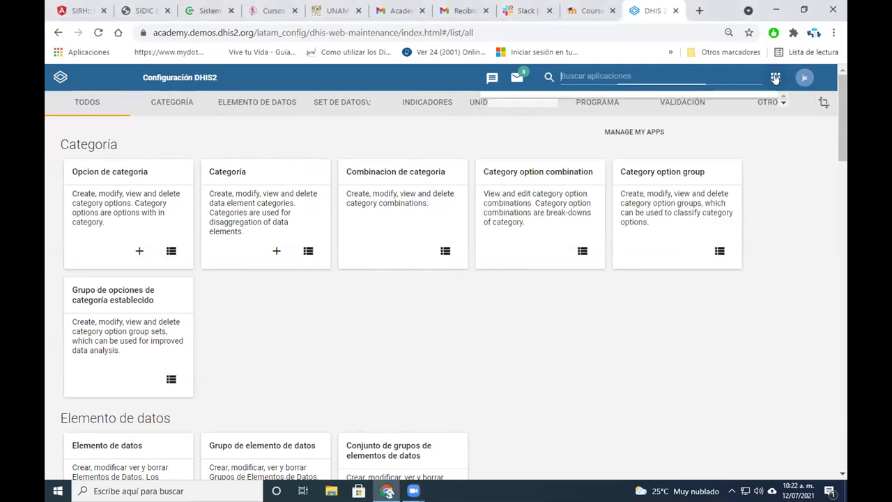
pyautogui.click(526, 128)
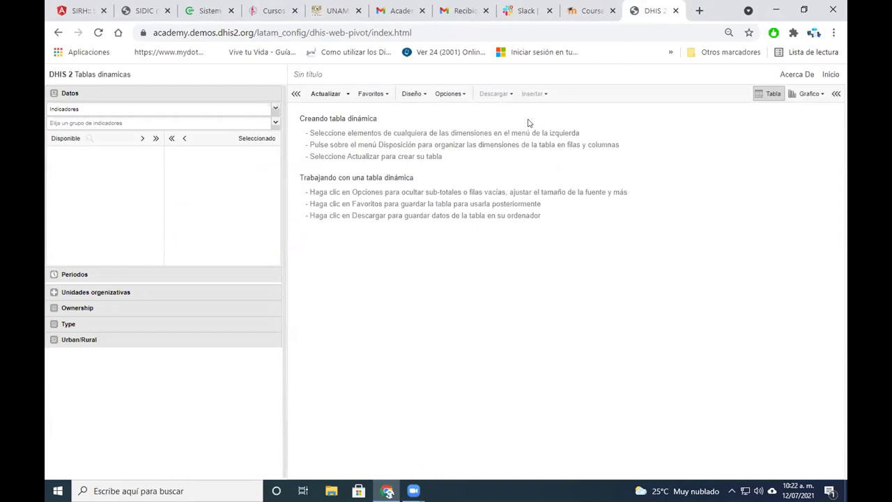
pyautogui.click(275, 107)
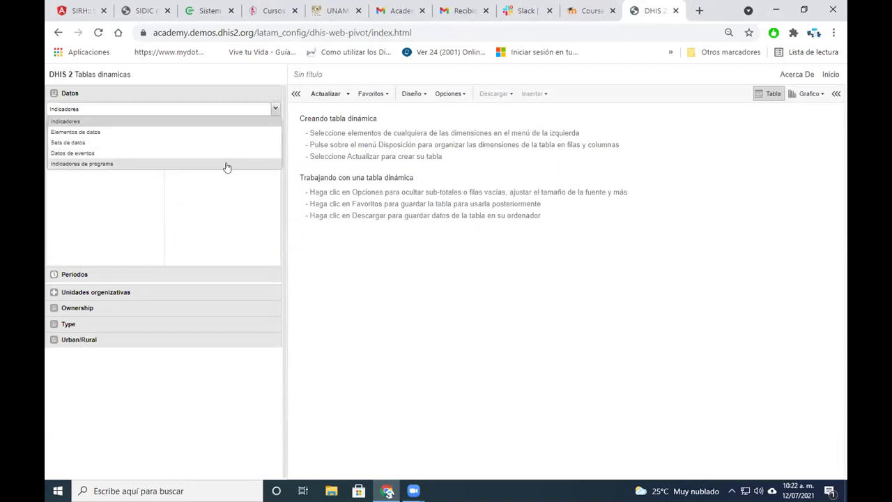
pyautogui.click(226, 165)
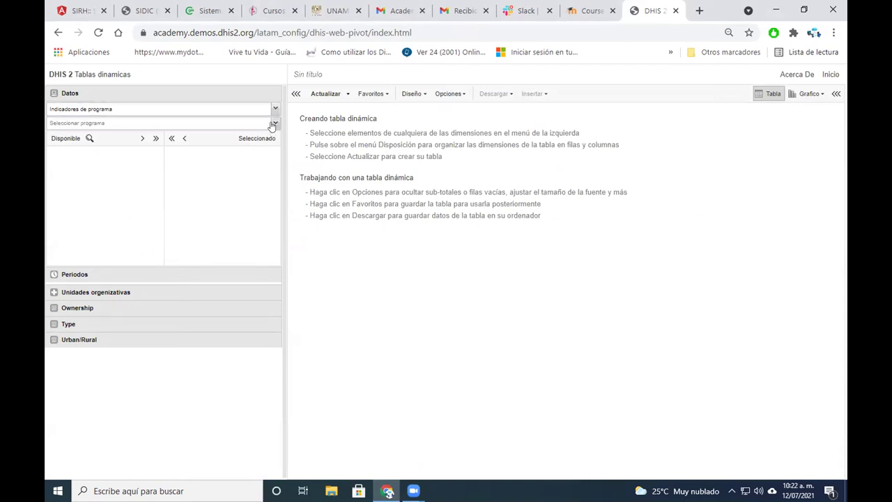
# Pick program CJCC- Notificación Malaria and move the Pfalciparum person-count indicator to Seleccionado
pyautogui.click(273, 124)
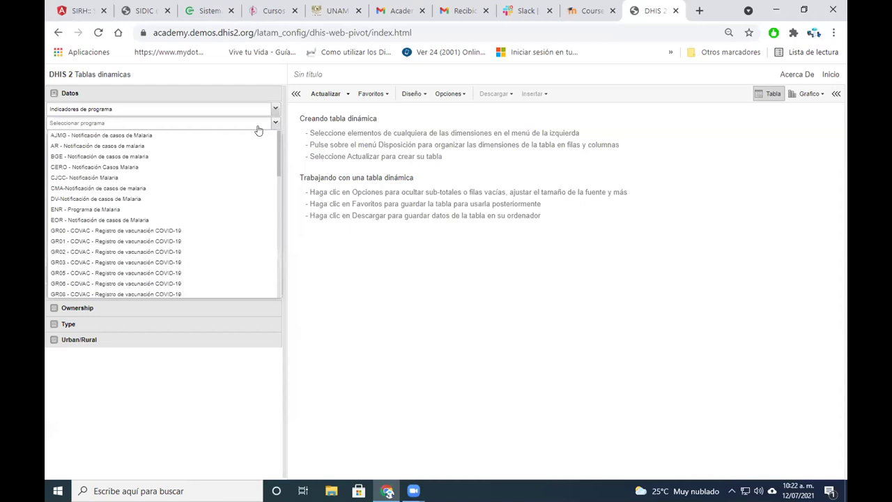
pyautogui.click(272, 123)
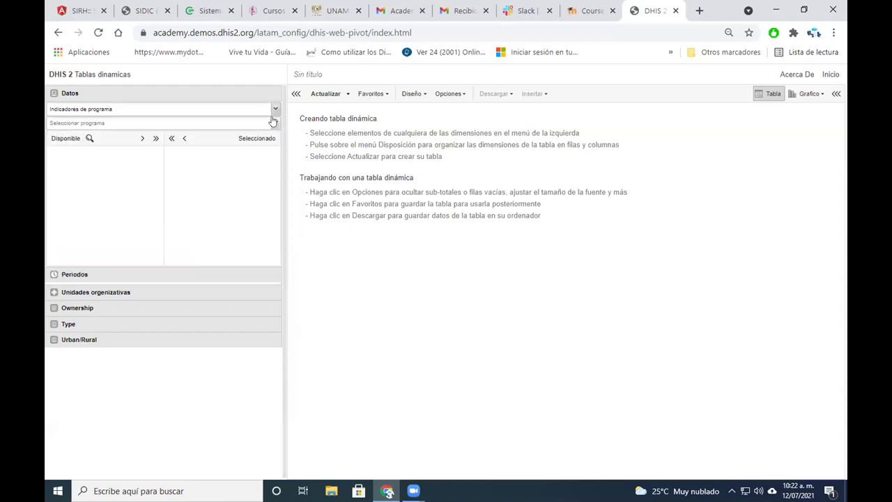
pyautogui.click(272, 123)
pyautogui.click(272, 122)
pyautogui.click(272, 123)
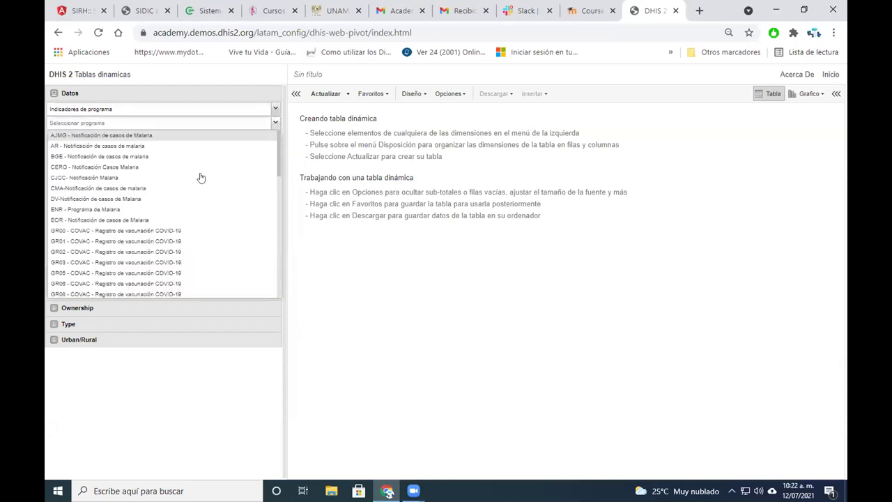
pyautogui.click(200, 177)
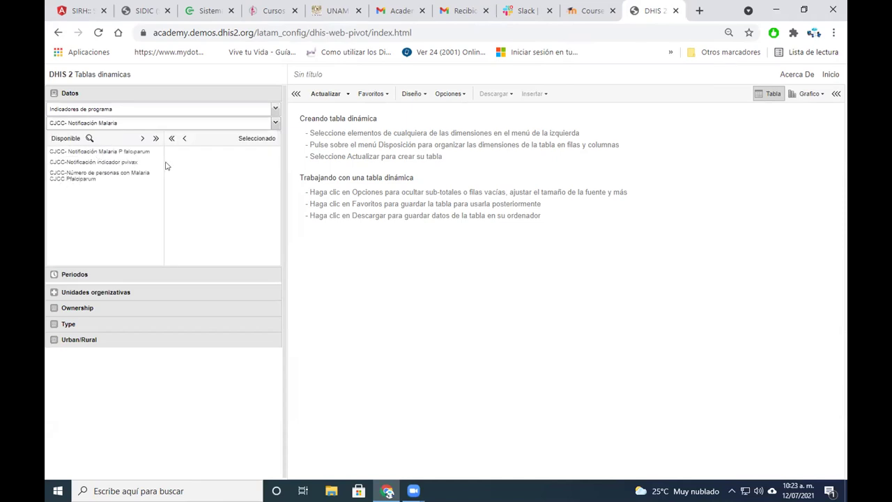
pyautogui.click(127, 175)
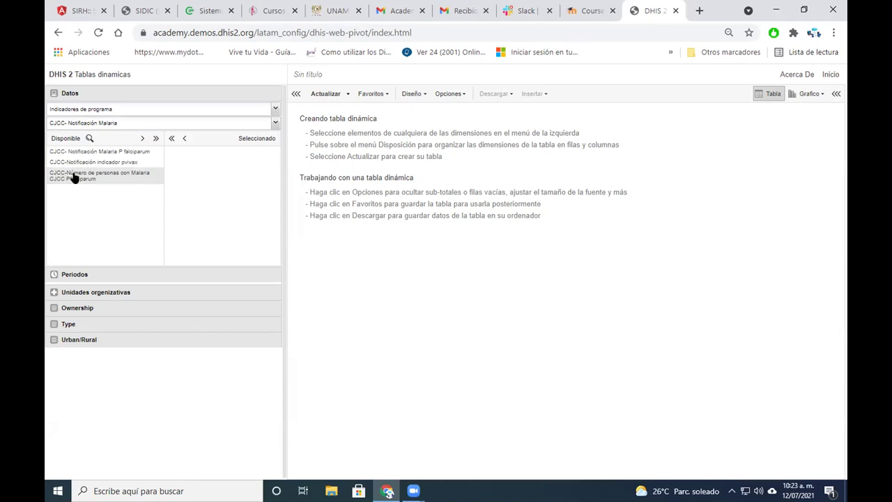
pyautogui.click(143, 138)
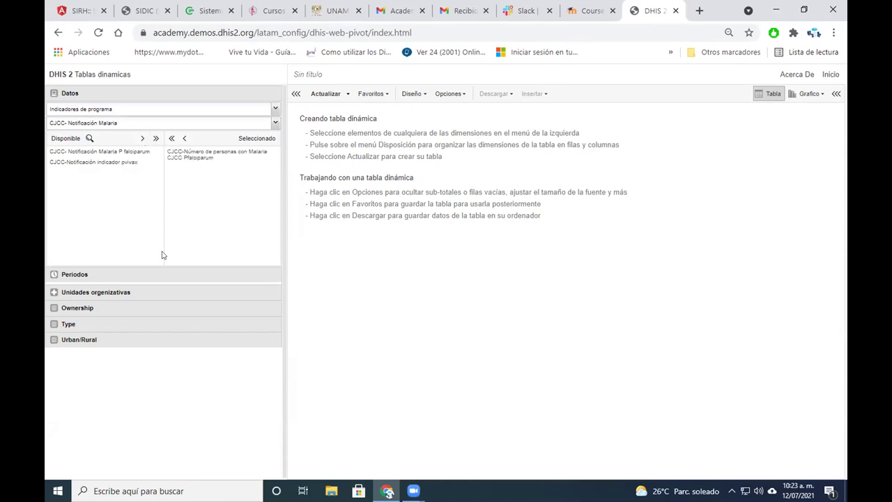
# Update the table for Este año and Animal Region, then return to the DHIS2 home dashboard
pyautogui.click(74, 275)
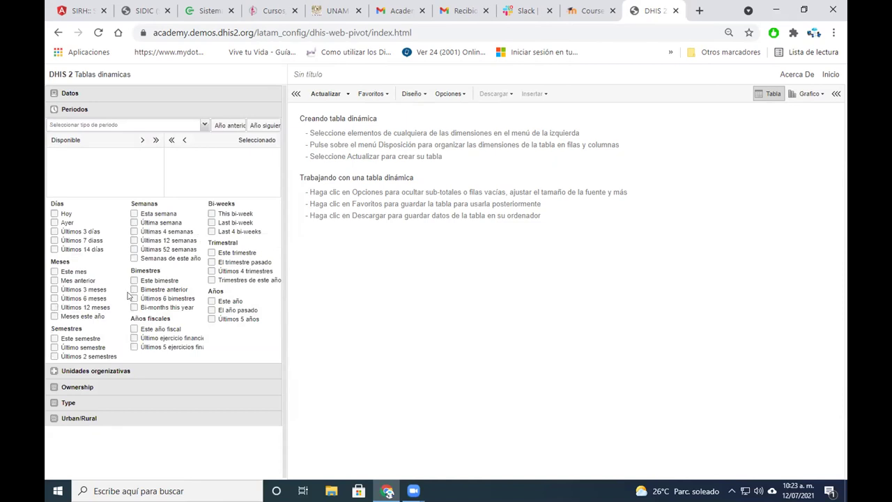
pyautogui.click(211, 300)
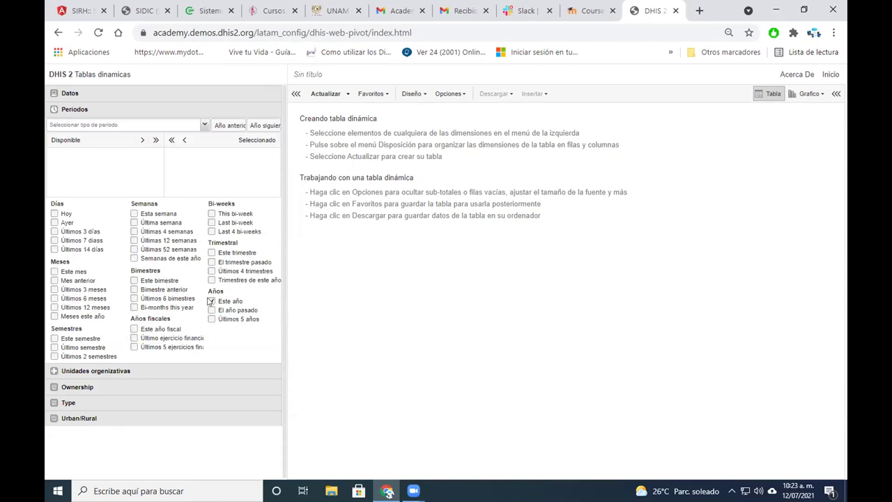
pyautogui.click(59, 370)
pyautogui.scroll(-10, 272, 271)
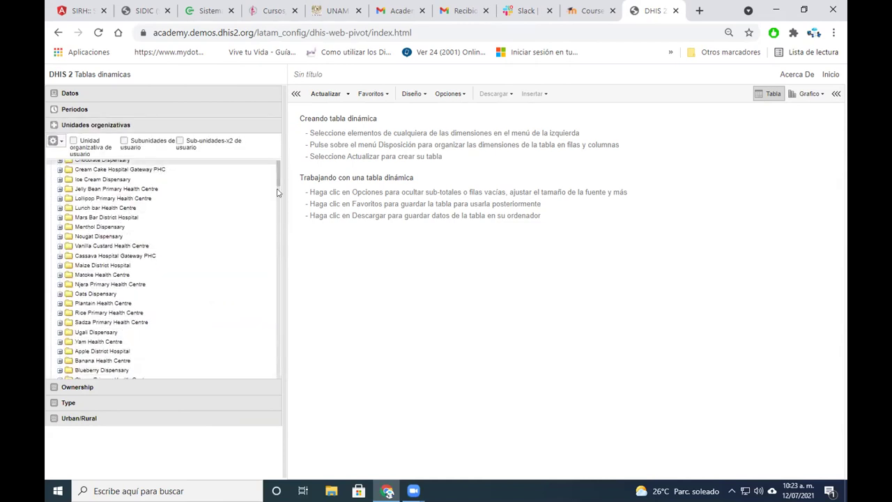
pyautogui.moveTo(279, 277); pyautogui.dragTo(279, 334)
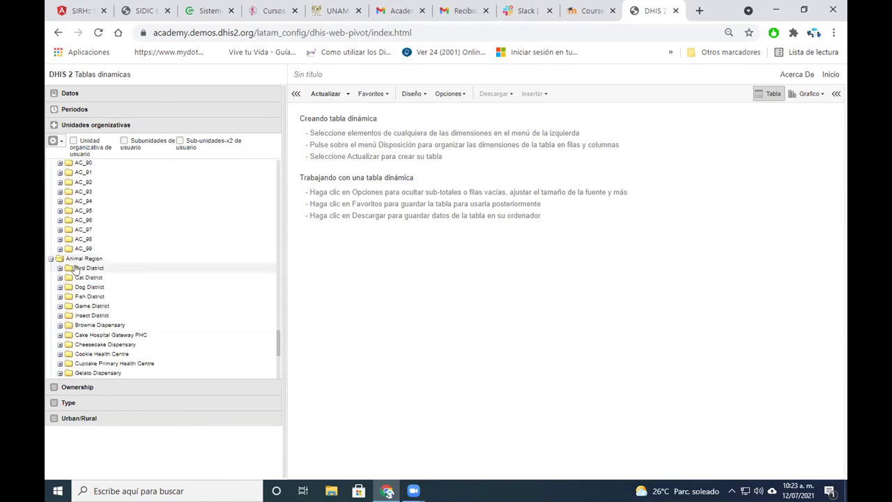
pyautogui.scroll(-1, 66, 256)
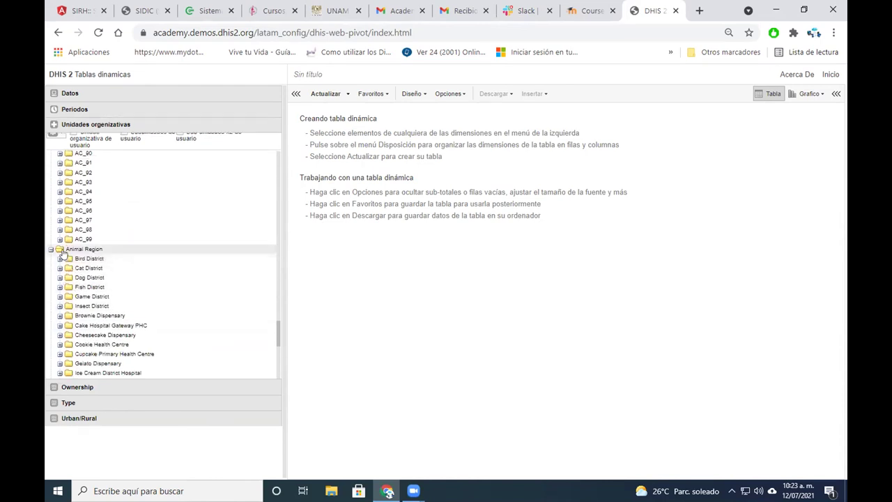
pyautogui.scroll(-2, 62, 255)
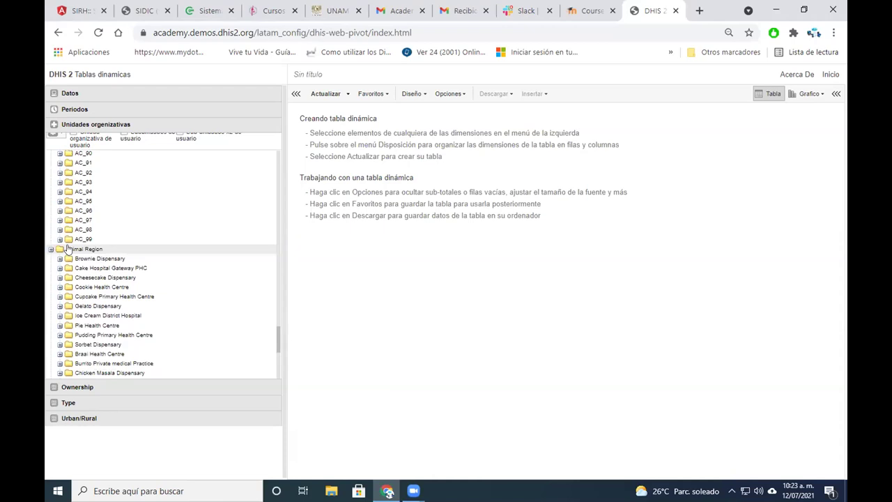
pyautogui.click(66, 246)
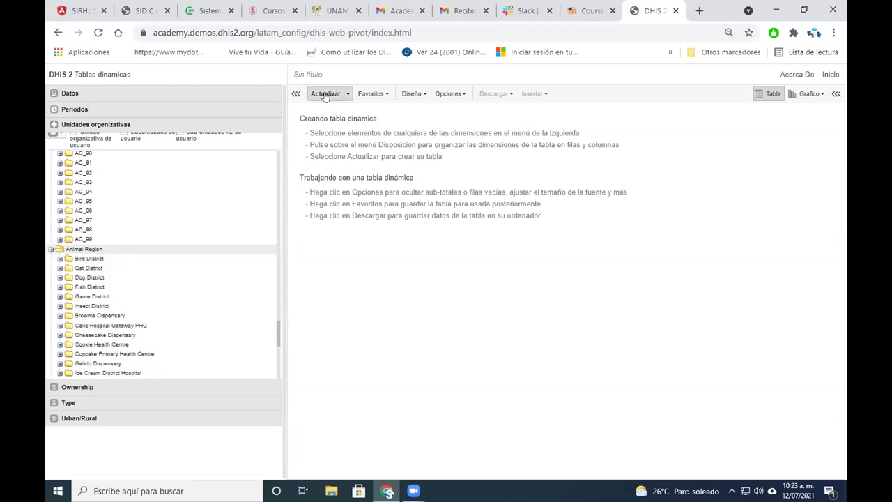
pyautogui.click(325, 95)
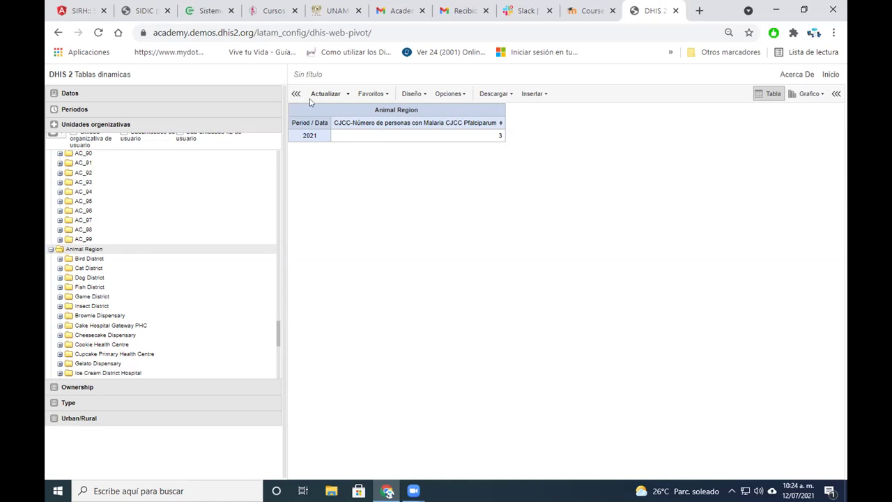
pyautogui.click(828, 74)
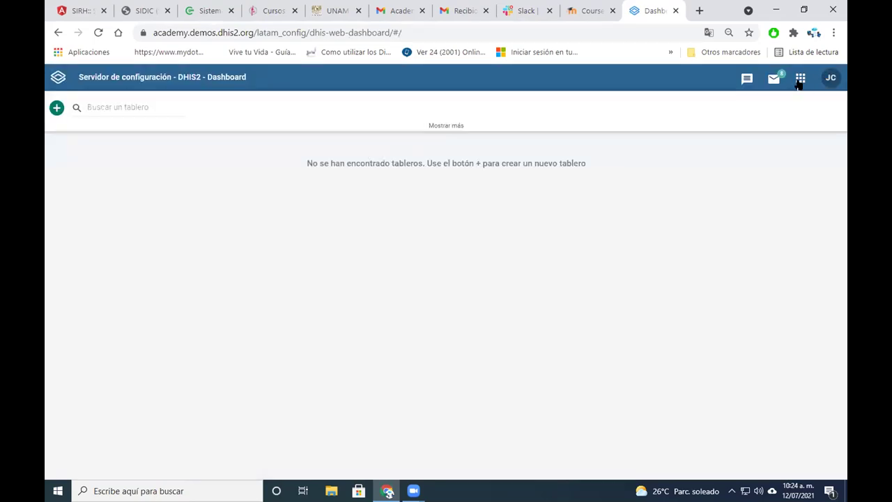
# Launch Mantenimiento from the Dashboard's apps menu
pyautogui.click(799, 80)
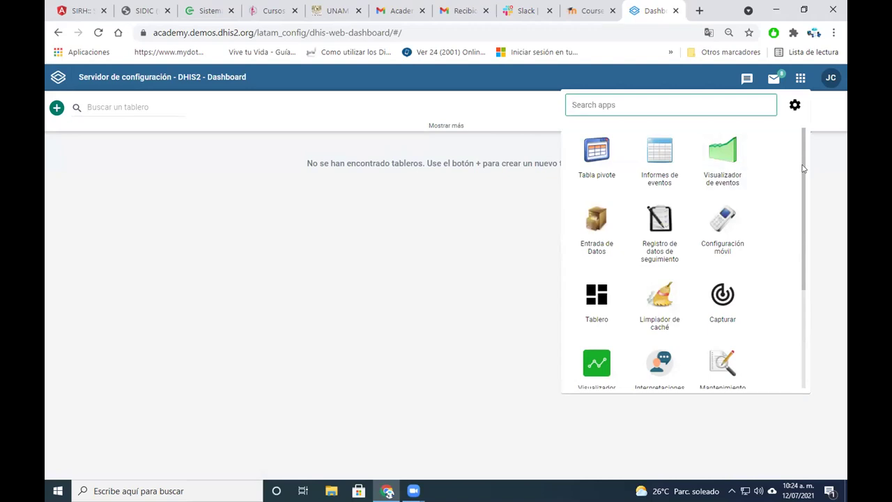
pyautogui.moveTo(802, 167); pyautogui.dragTo(799, 187)
pyautogui.scroll(-1, 762, 235)
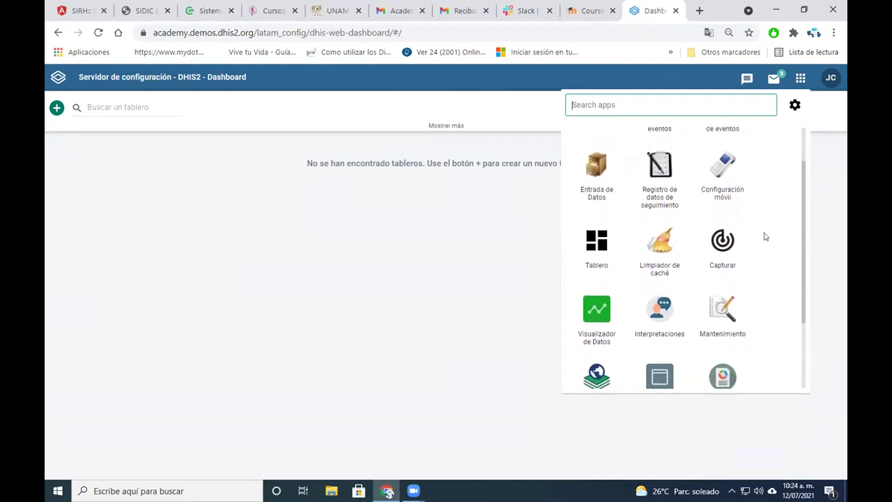
pyautogui.click(712, 293)
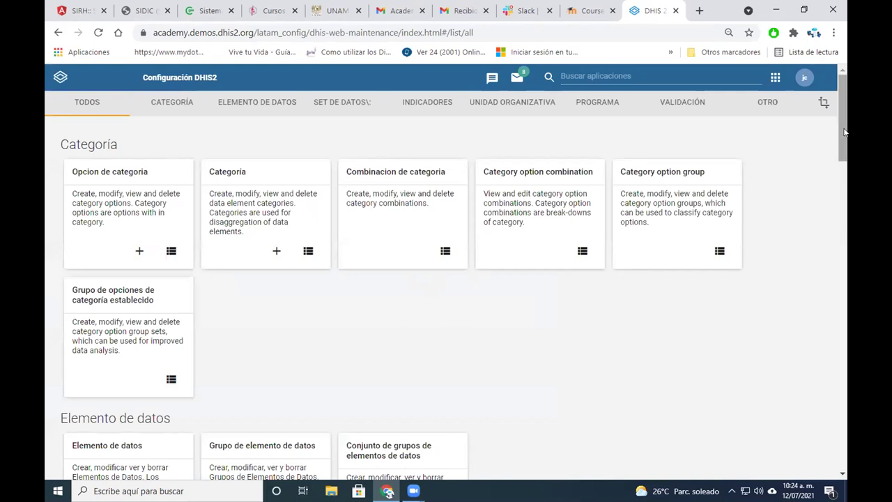
pyautogui.moveTo(844, 141); pyautogui.dragTo(840, 180)
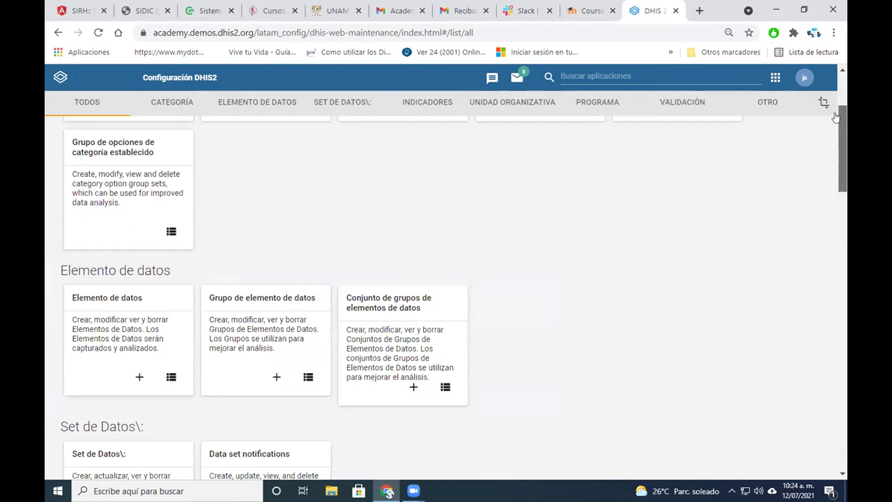
# Go through the PROGRAMA and INDICADORES sections to the Program indicator list
pyautogui.scroll(3, 480, 209)
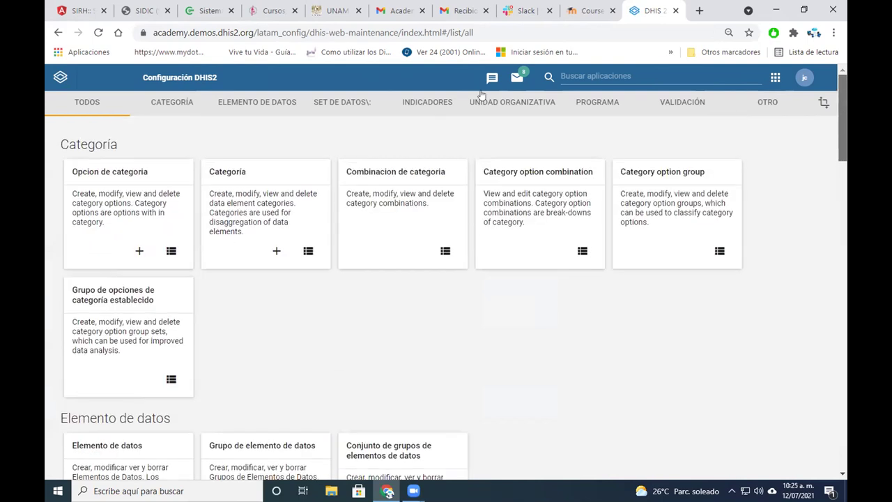
pyautogui.scroll(-1, 481, 98)
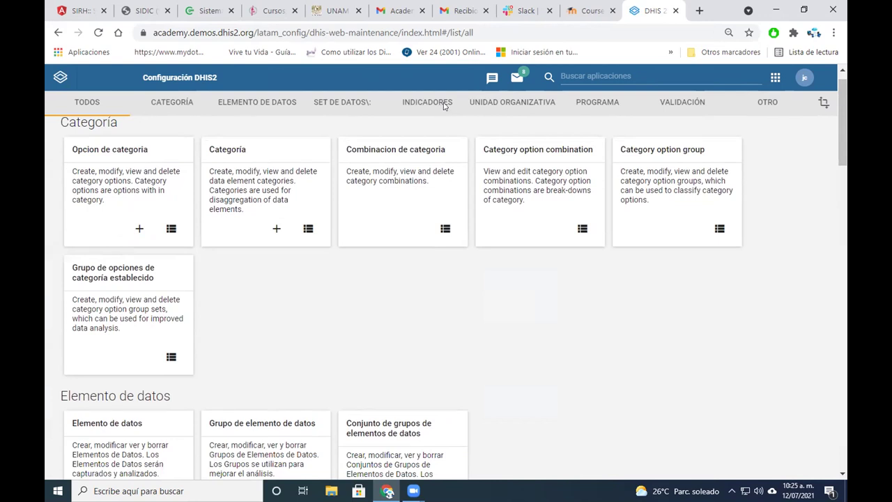
pyautogui.click(600, 105)
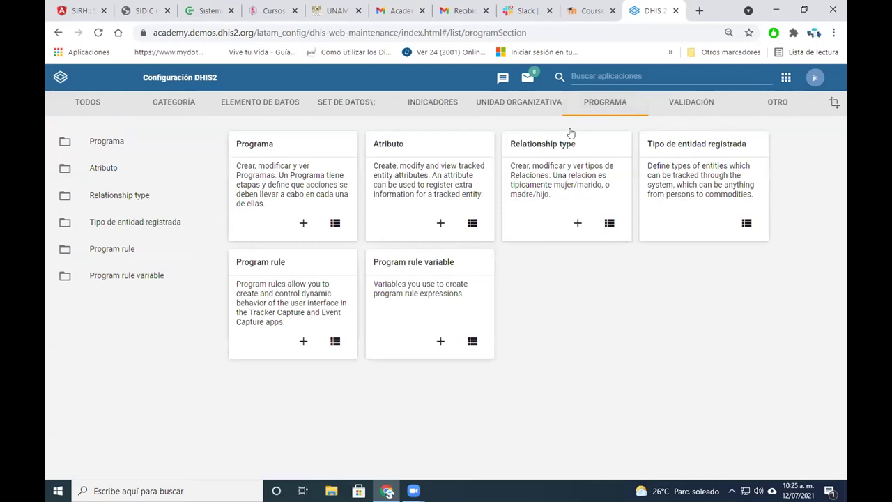
pyautogui.click(424, 103)
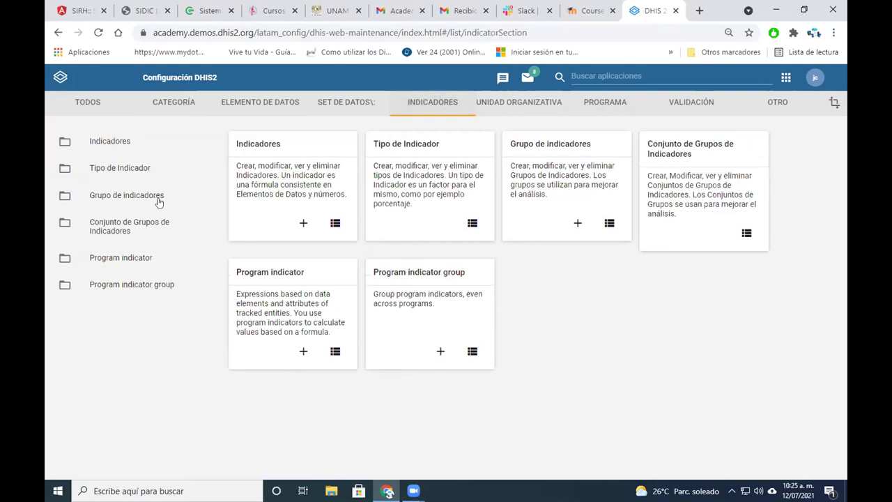
pyautogui.click(158, 262)
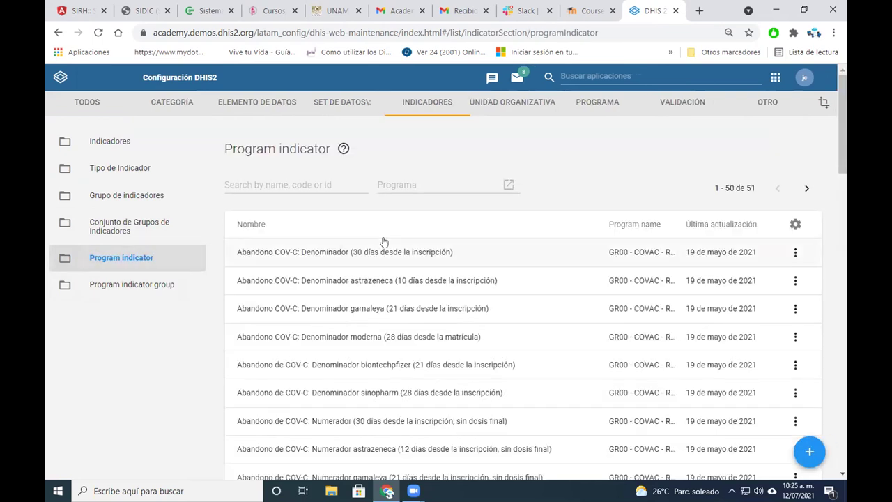
# Search 'cj' and open CJCC-Número de personas con Malaria CJCC Pfalciparum for editing
pyautogui.click(331, 186)
pyautogui.write('cj')
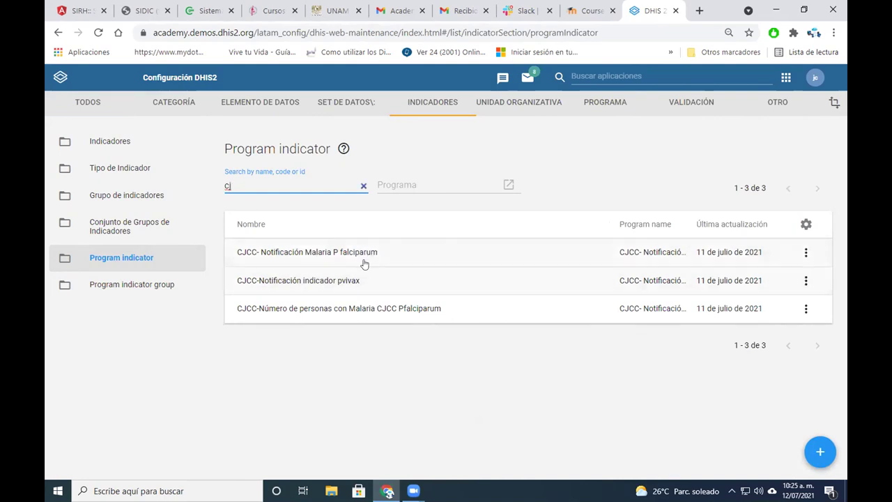
pyautogui.click(411, 310)
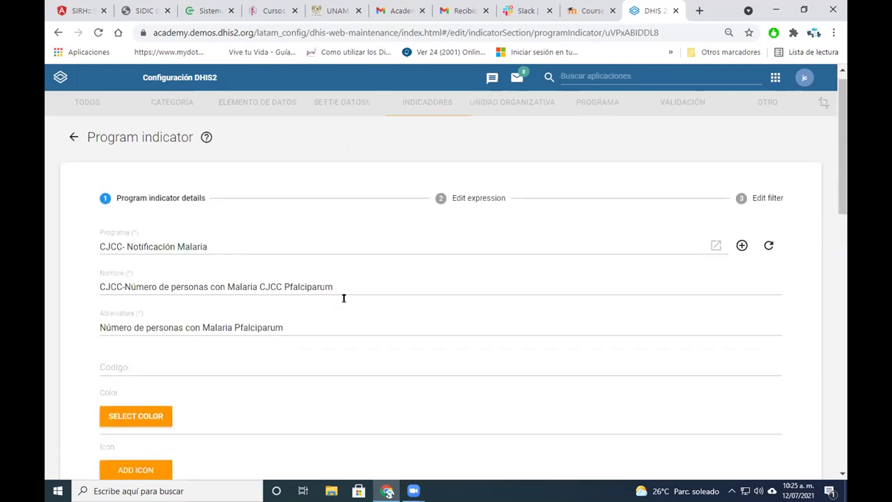
pyautogui.click(488, 217)
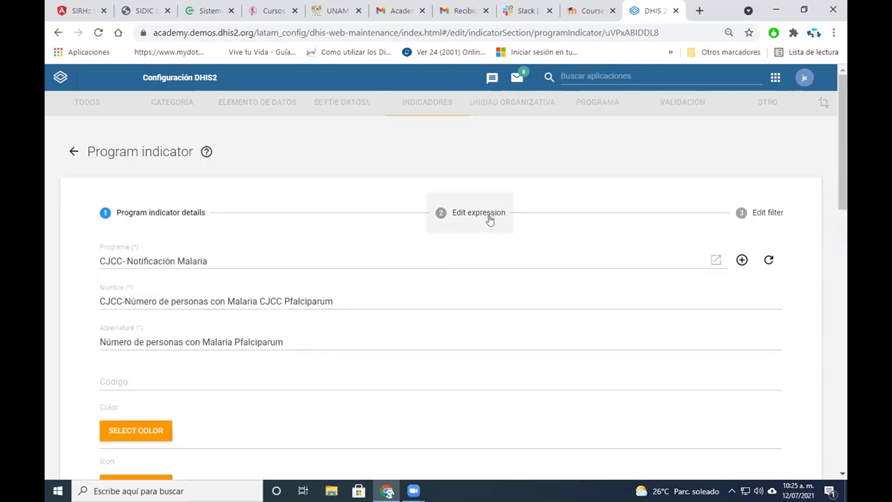
# Expand and browse the program Variables list beside the V{tei_count} expression
pyautogui.scroll(-1, 597, 313)
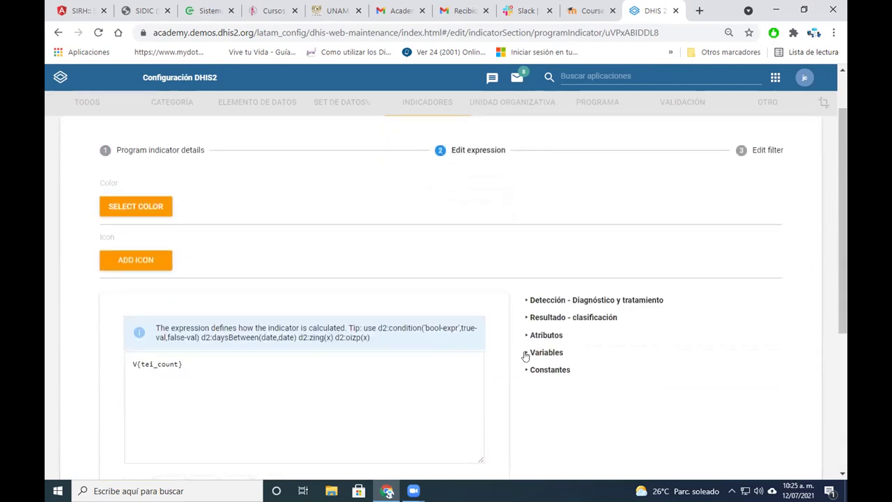
pyautogui.click(526, 356)
pyautogui.scroll(-1, 676, 398)
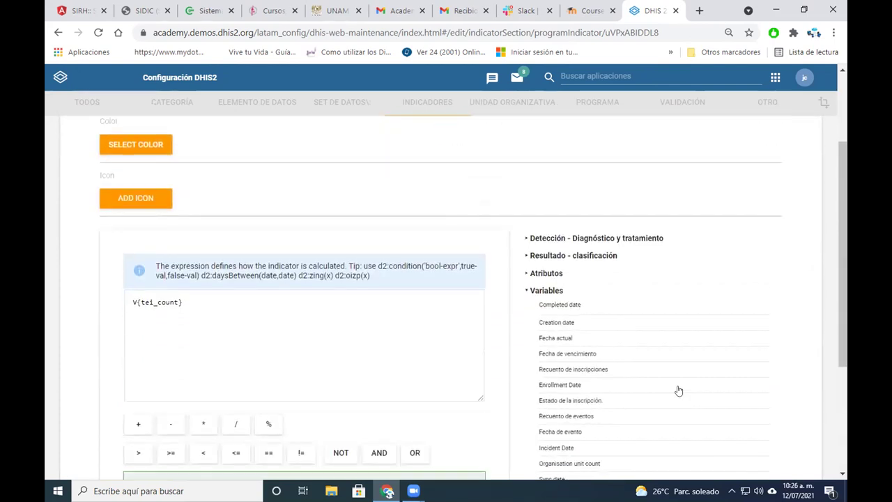
pyautogui.scroll(-1, 631, 428)
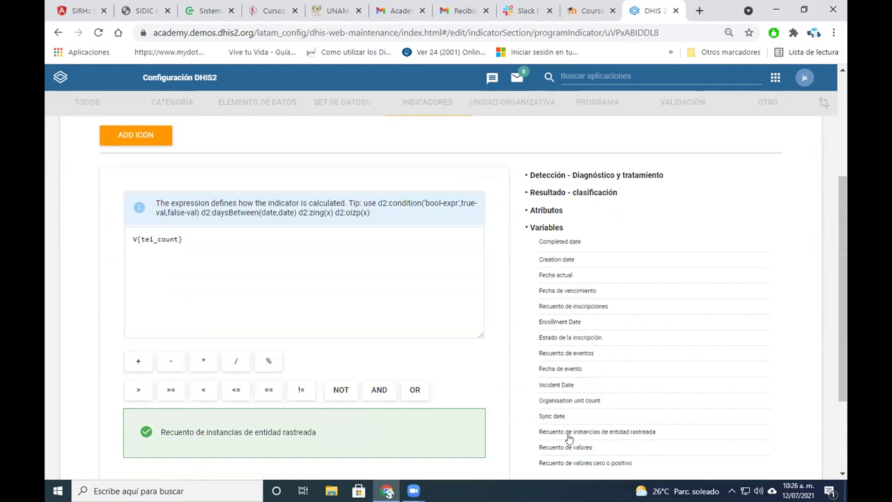
pyautogui.scroll(3, 589, 438)
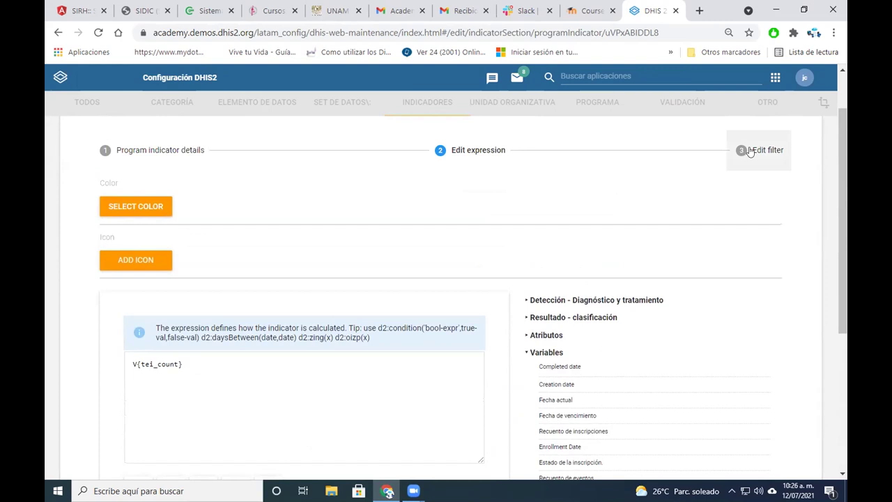
pyautogui.click(752, 159)
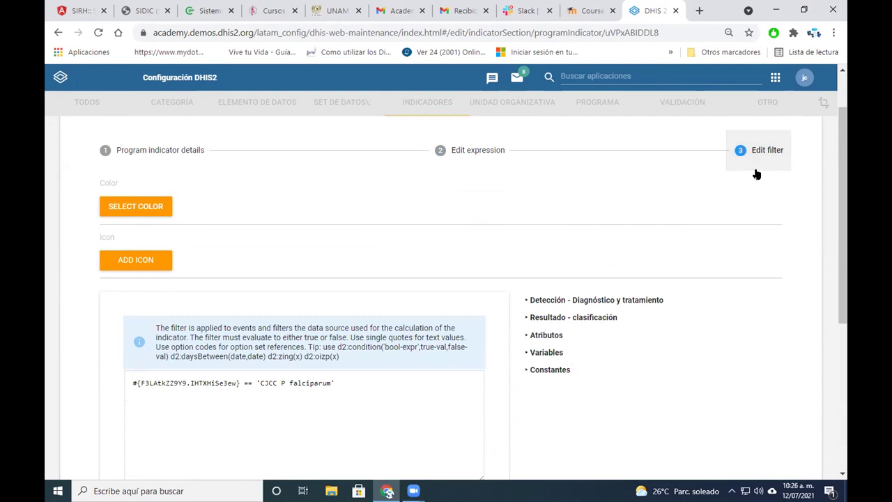
# Review the 'CJCC P falciparum' filter expression and the Resultado - clasificación data elements
pyautogui.scroll(-1, 623, 214)
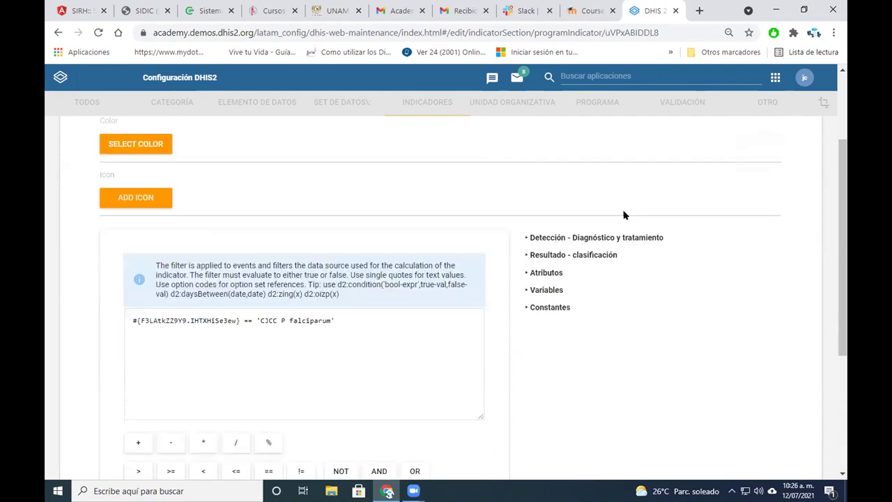
pyautogui.scroll(-1, 624, 216)
pyautogui.scroll(-1, 624, 215)
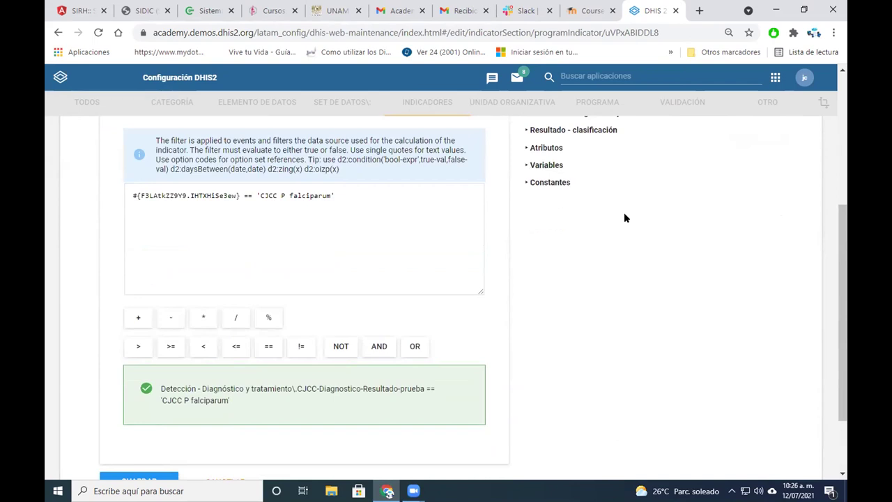
pyautogui.moveTo(339, 196); pyautogui.dragTo(133, 195)
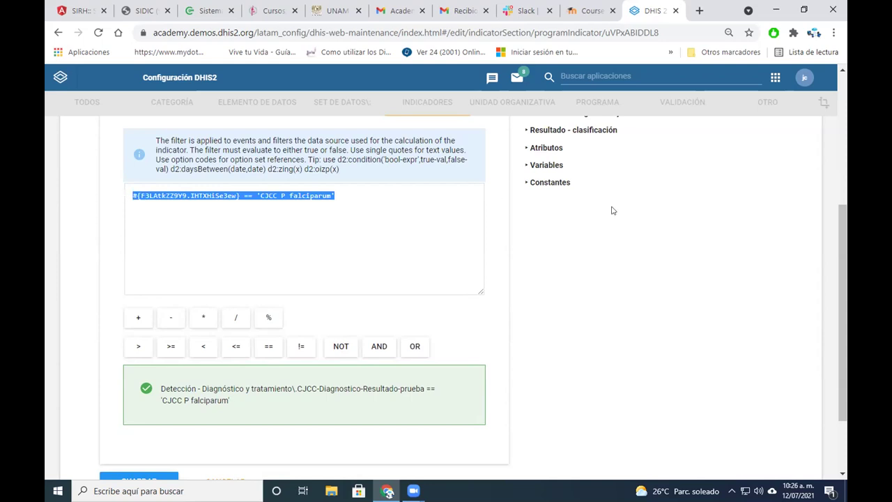
pyautogui.click(527, 132)
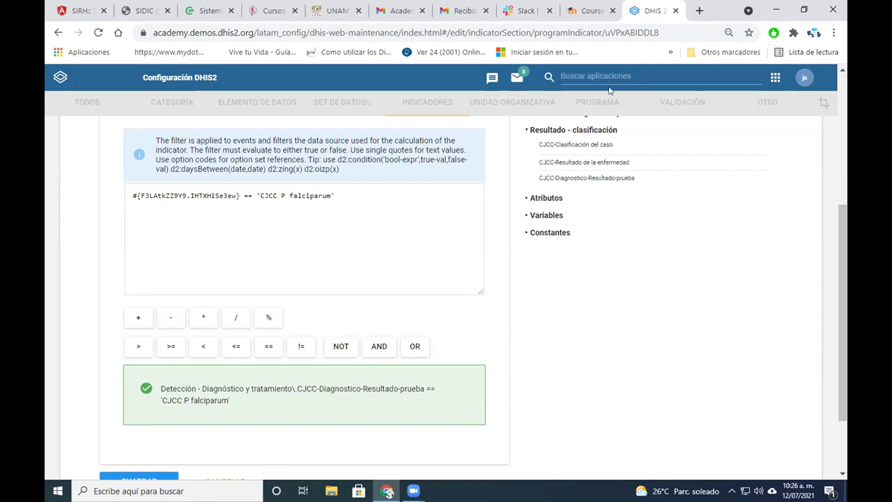
pyautogui.moveTo(641, 183); pyautogui.dragTo(535, 183)
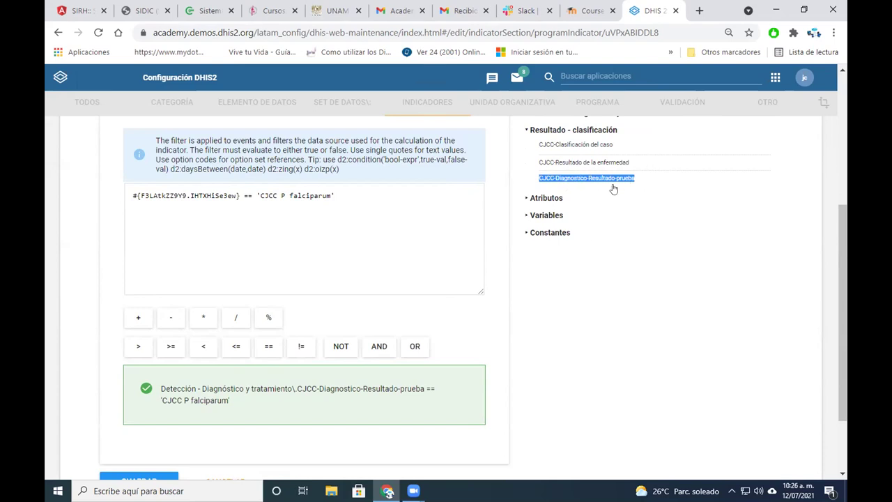
pyautogui.moveTo(338, 195); pyautogui.dragTo(256, 196)
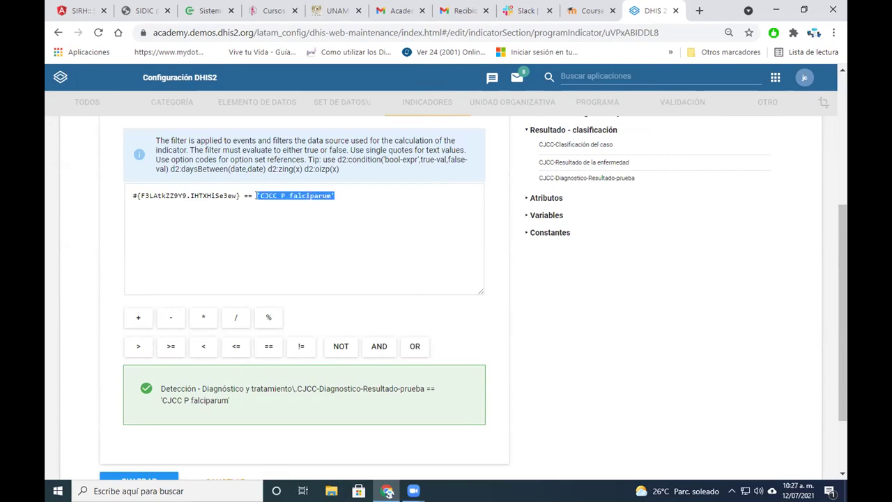
pyautogui.click(399, 196)
pyautogui.moveTo(330, 195); pyautogui.dragTo(255, 196)
pyautogui.moveTo(335, 196); pyautogui.dragTo(256, 196)
pyautogui.moveTo(277, 196); pyautogui.dragTo(260, 195)
pyautogui.click(355, 201)
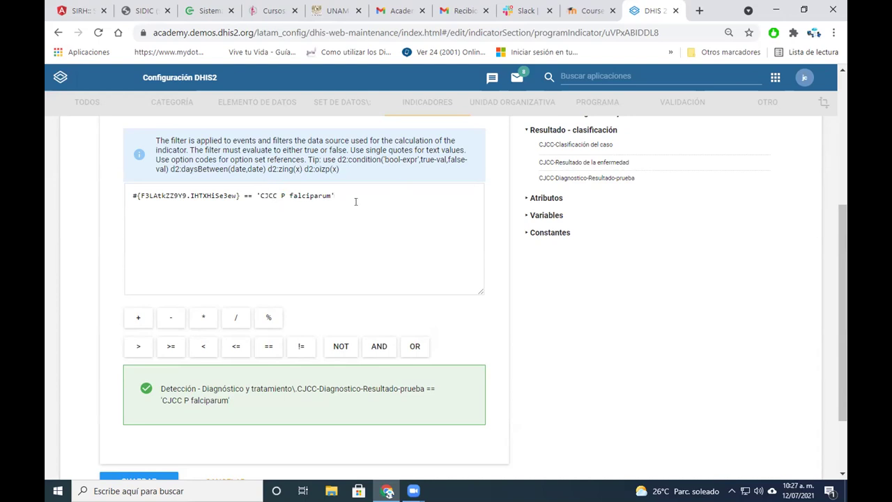
pyautogui.moveTo(236, 404); pyautogui.dragTo(160, 382)
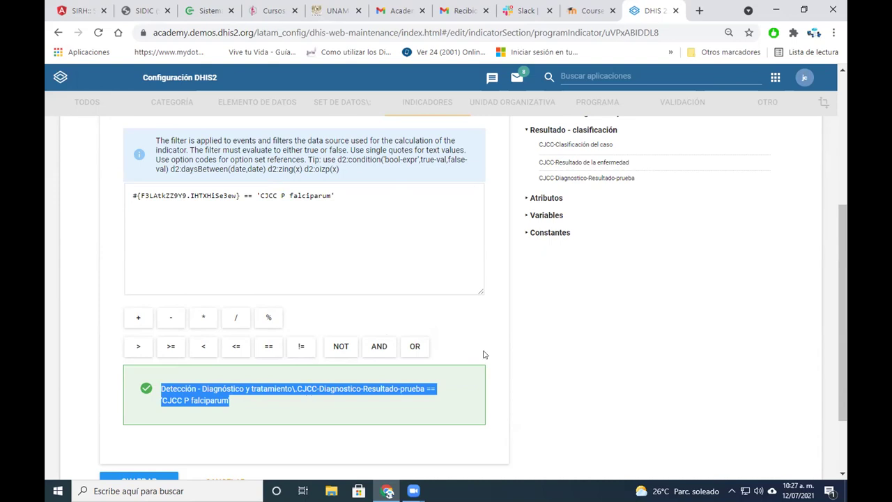
# Save the edited Pfalciparum program indicator with GUARDAR
pyautogui.scroll(3, 540, 345)
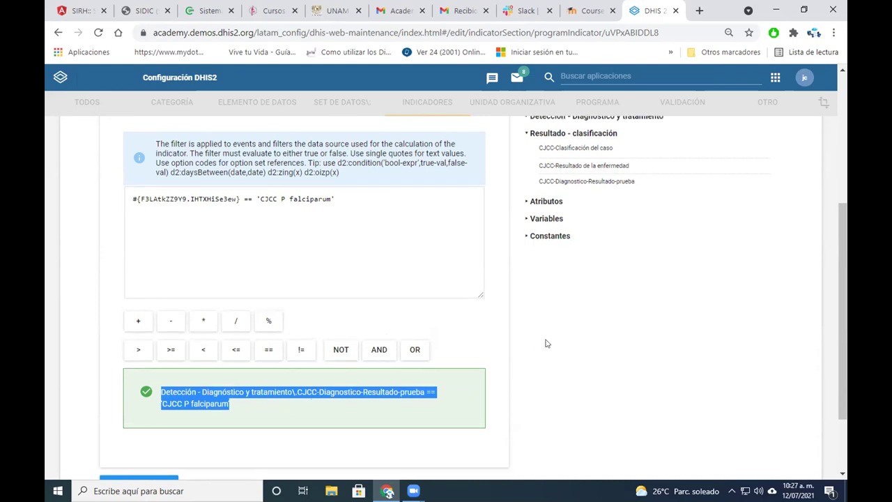
pyautogui.scroll(-3, 547, 343)
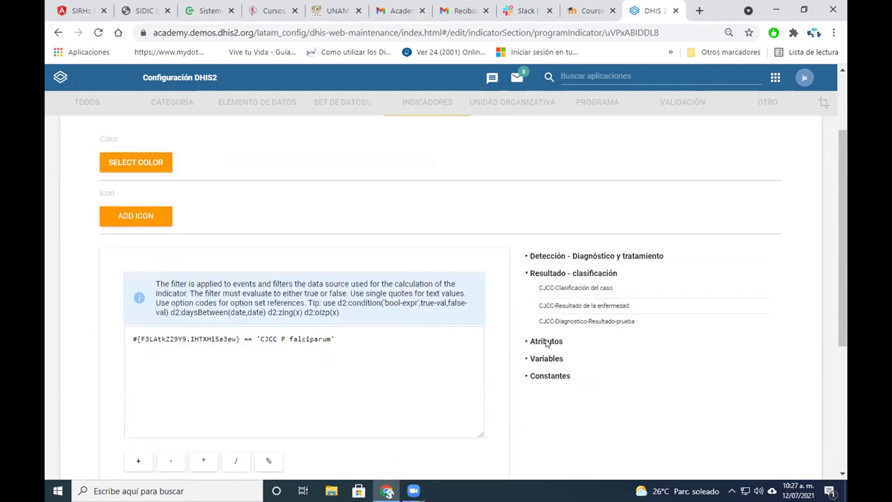
pyautogui.scroll(-2, 547, 343)
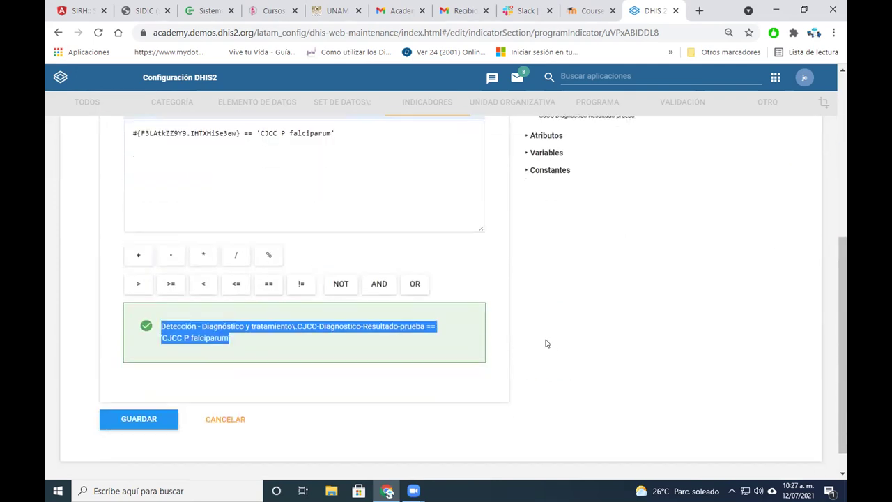
pyautogui.click(120, 418)
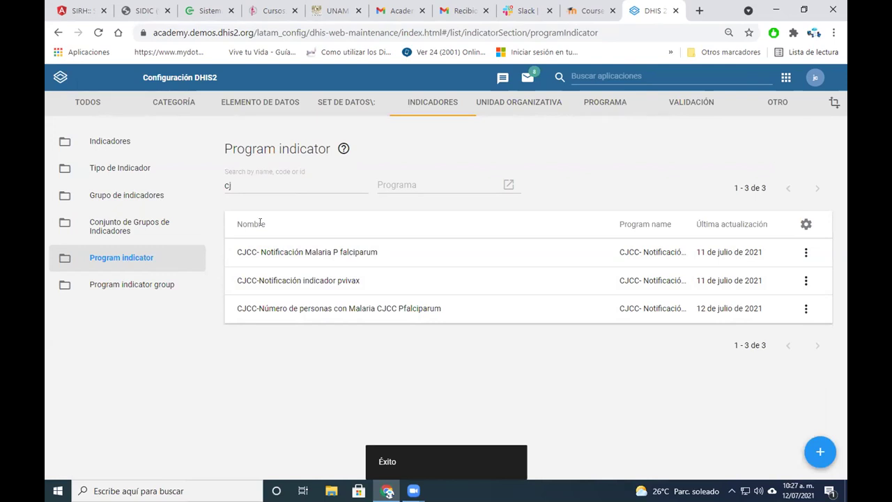
# Visit the SET DE DATOS list, then relaunch Mantenimiento from the apps menu
pyautogui.click(345, 101)
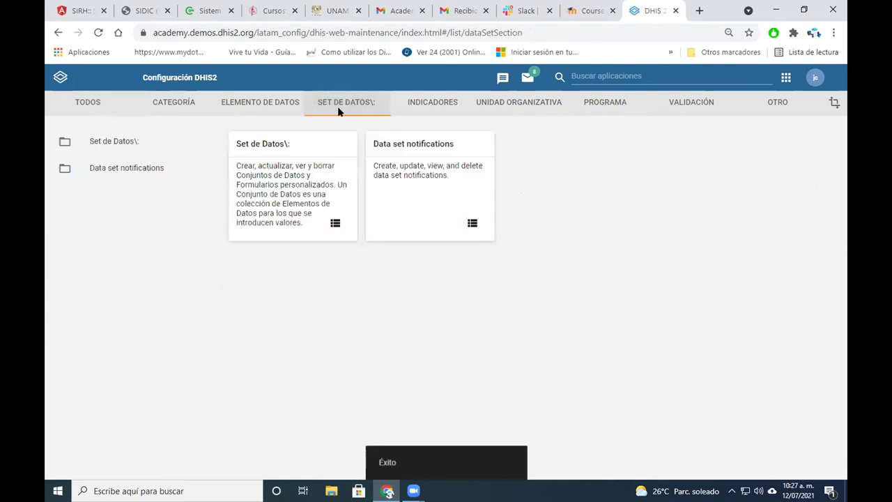
pyautogui.click(335, 223)
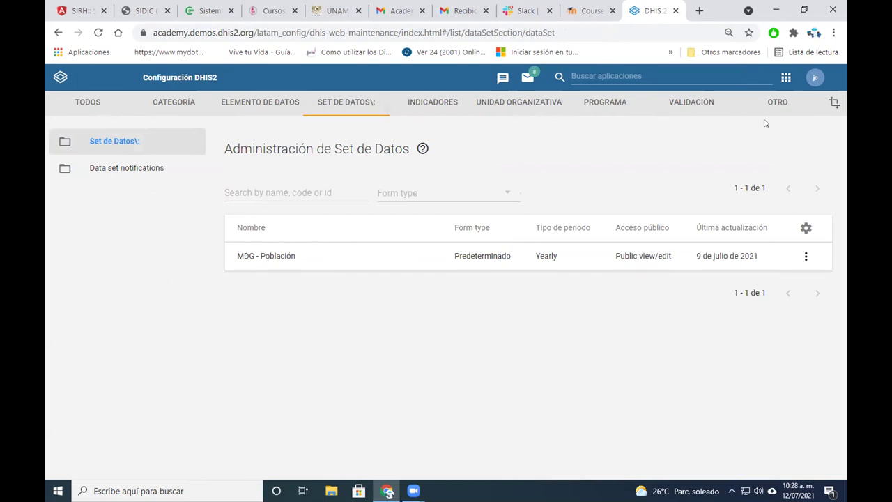
pyautogui.click(783, 85)
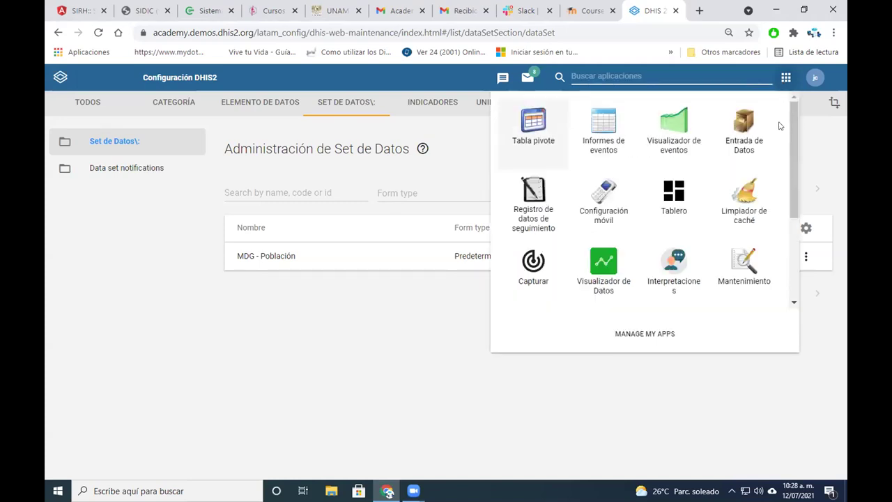
pyautogui.moveTo(792, 137); pyautogui.dragTo(780, 241)
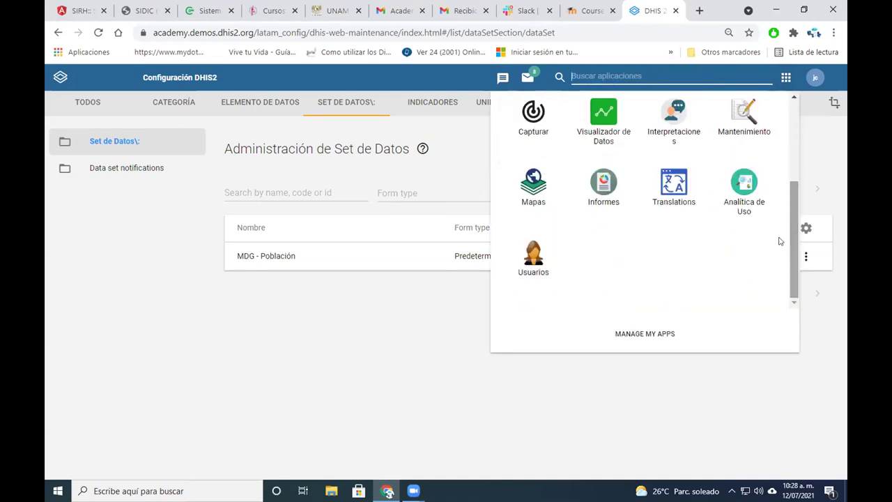
pyautogui.click(769, 386)
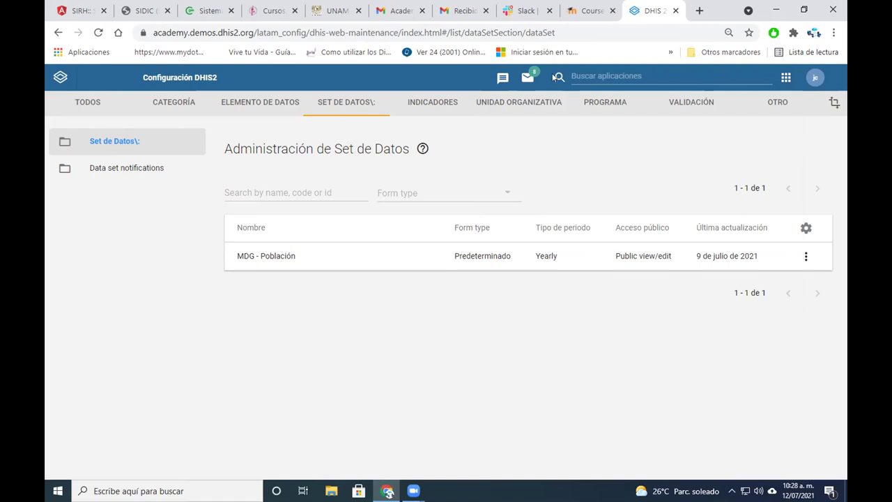
pyautogui.click(786, 77)
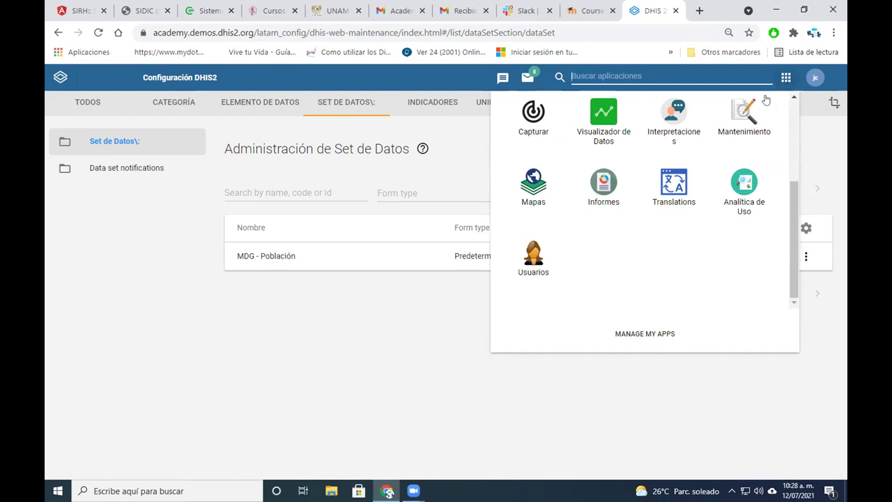
pyautogui.click(748, 115)
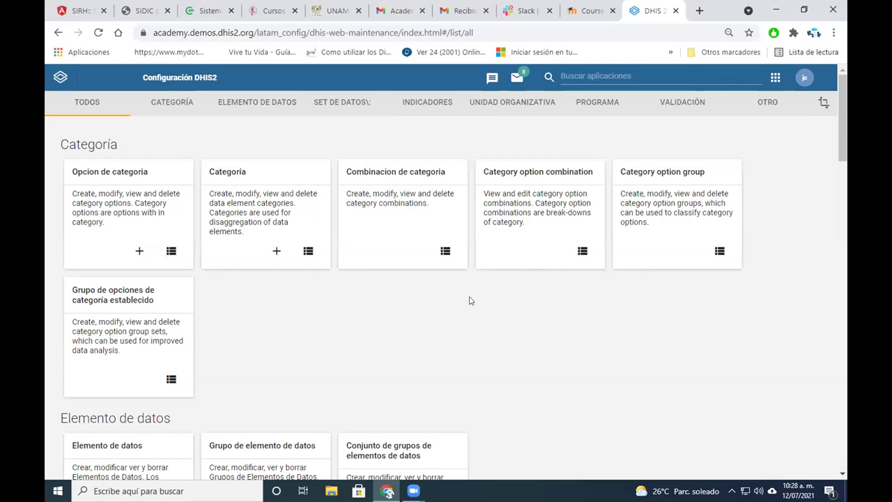
# Open the Indicadores list, view CJCC-Tasa de incidencia Malaria Pfalciparum, and return to the list
pyautogui.scroll(-3, 470, 300)
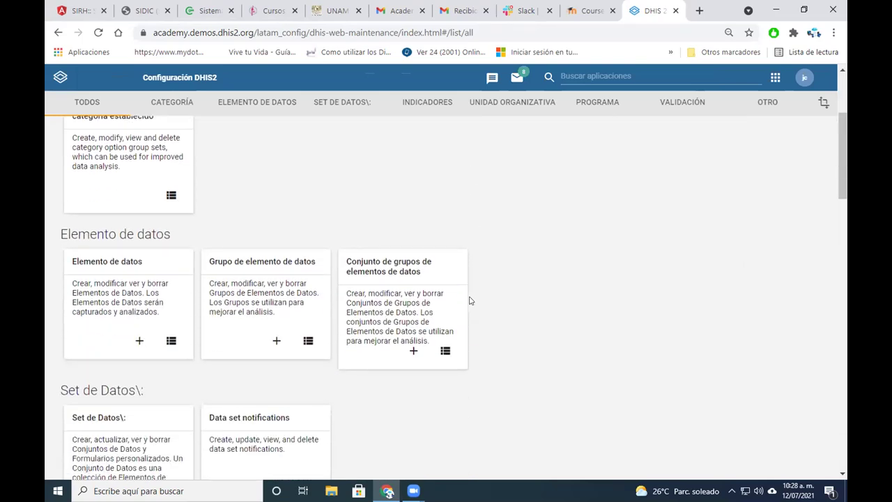
pyautogui.scroll(-4, 470, 301)
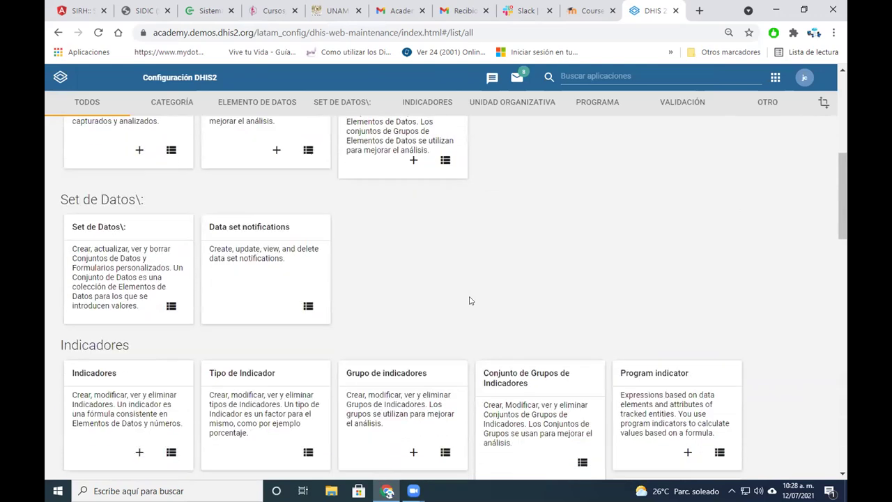
pyautogui.click(97, 311)
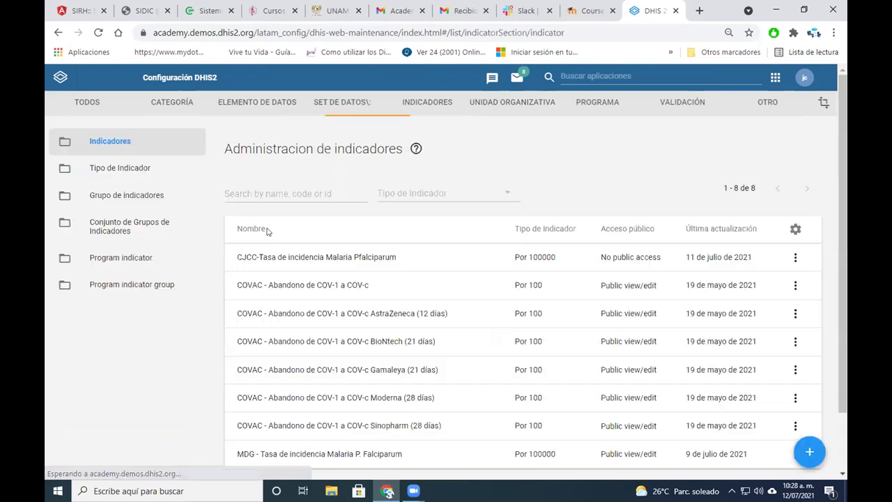
pyautogui.click(293, 257)
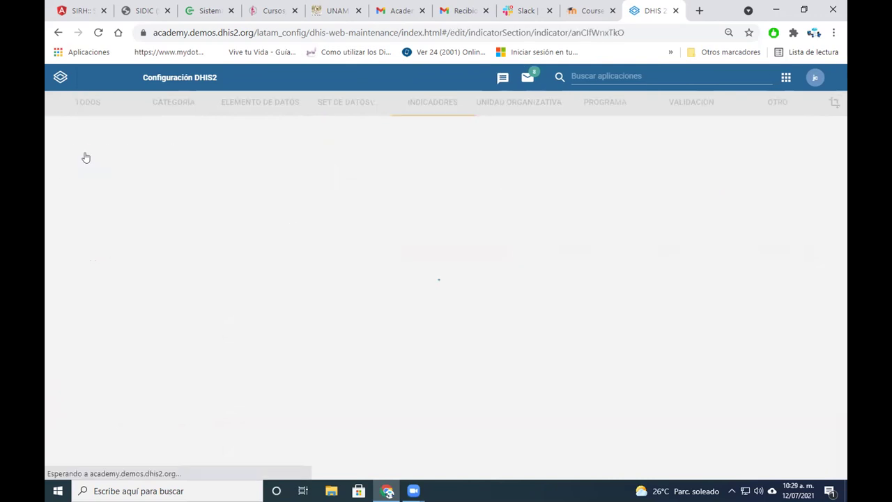
pyautogui.hotkey('alt', 'Left')
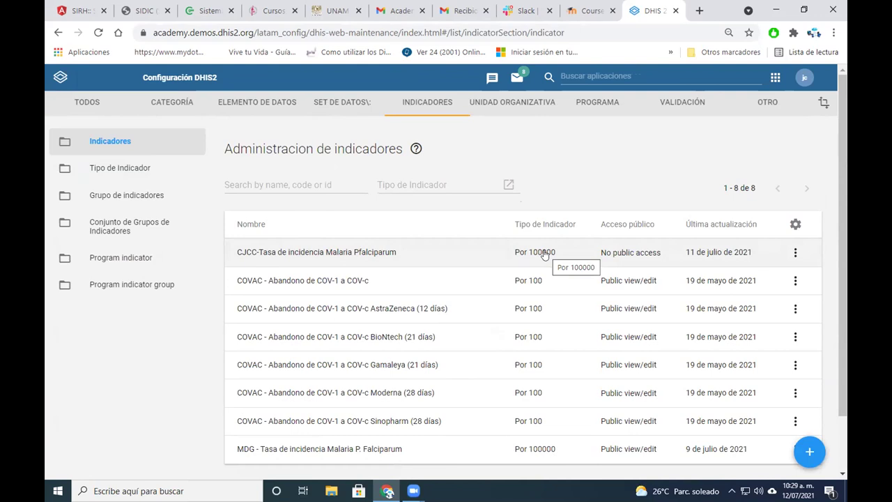
# Reopen the CJCC-Tasa de incidencia Malaria Pfalciparum indicator and review its numerator without changes
pyautogui.click(398, 251)
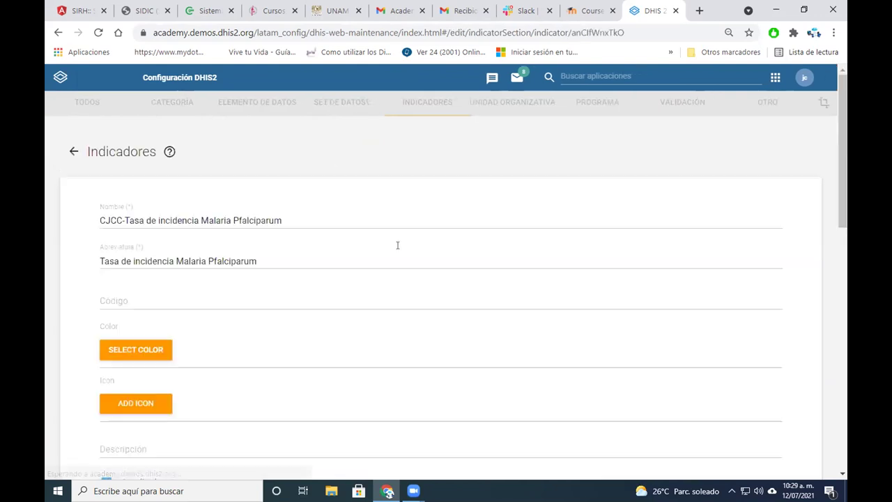
pyautogui.scroll(-4, 382, 245)
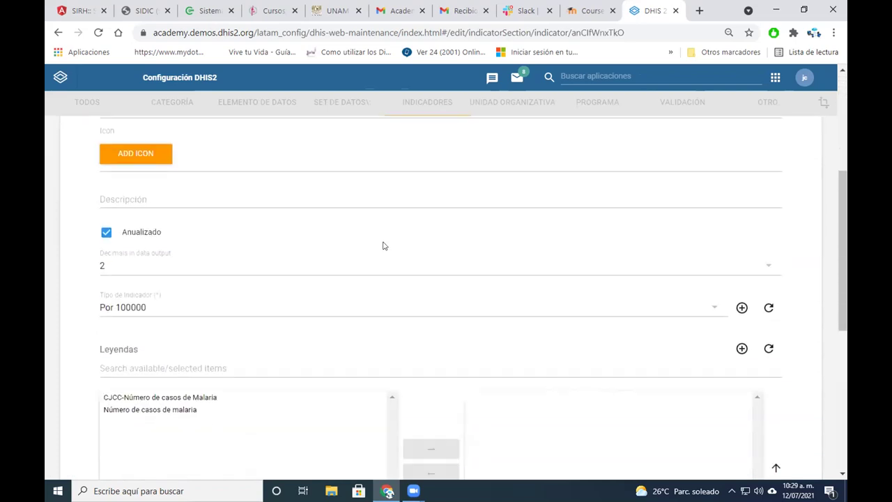
pyautogui.scroll(-5, 383, 245)
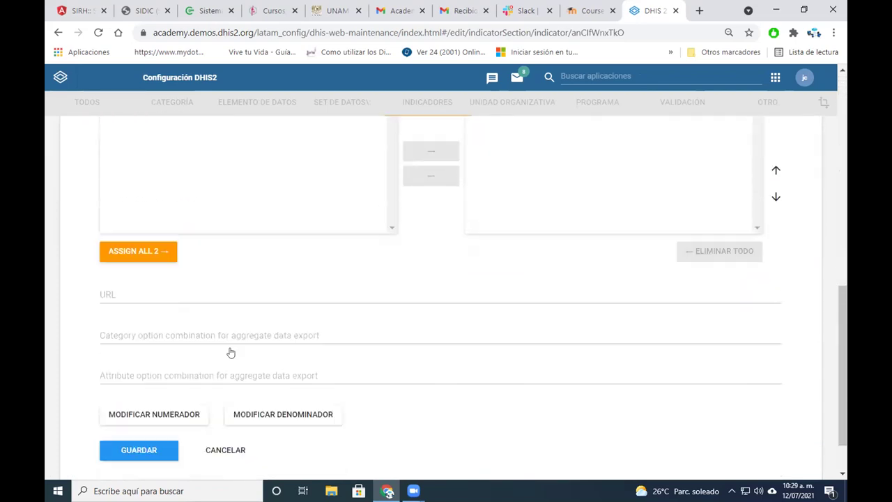
pyautogui.scroll(-1, 231, 352)
pyautogui.click(187, 359)
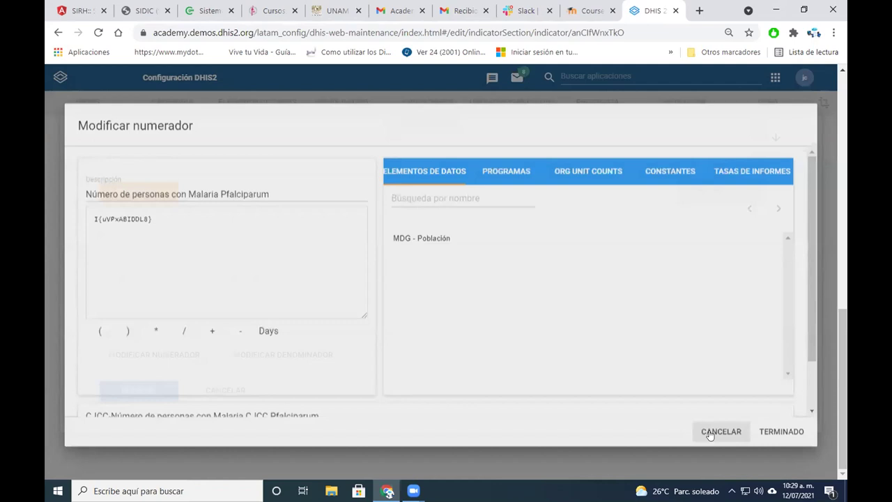
pyautogui.click(711, 430)
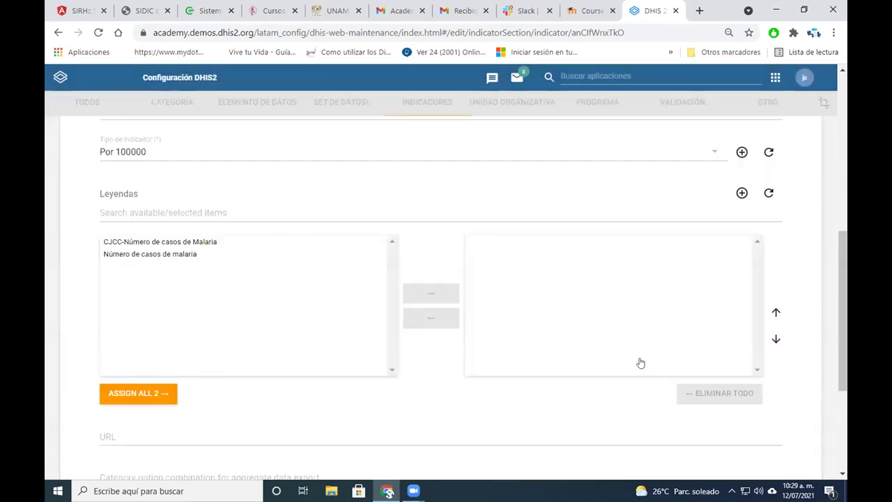
# Switch from Maintenance to the Tabla pivote app via the apps grid
pyautogui.scroll(3, 697, 352)
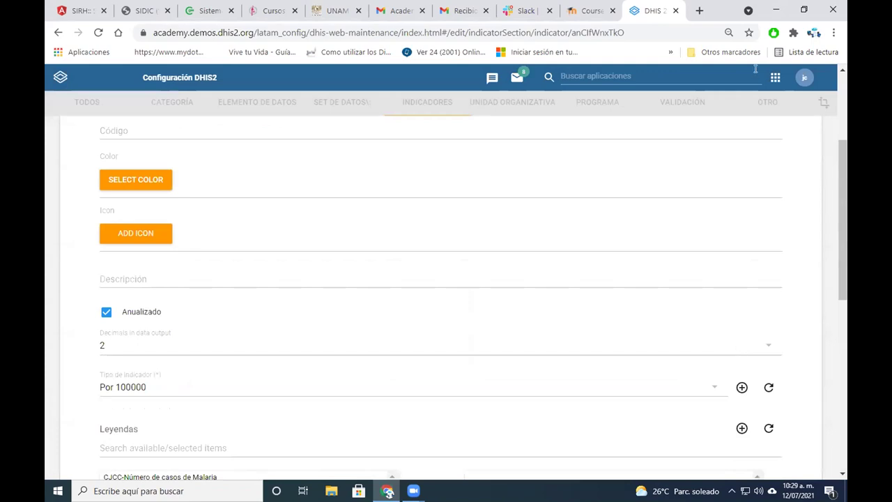
pyautogui.click(772, 78)
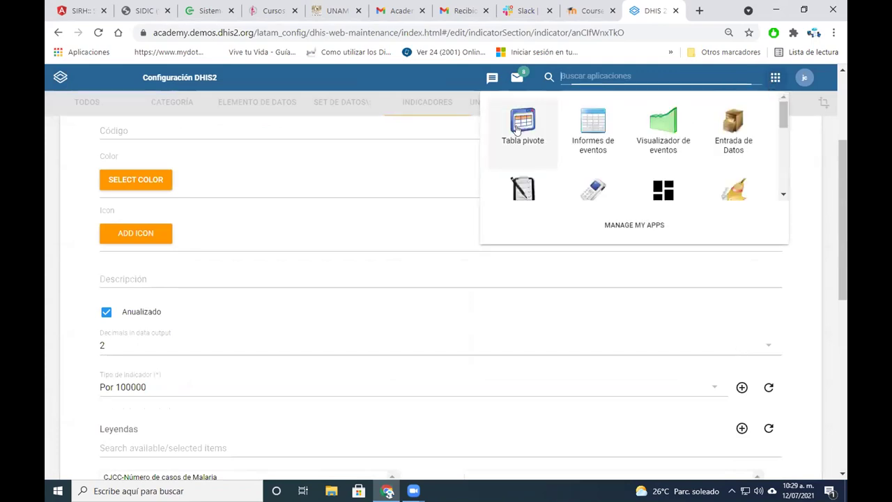
pyautogui.click(522, 127)
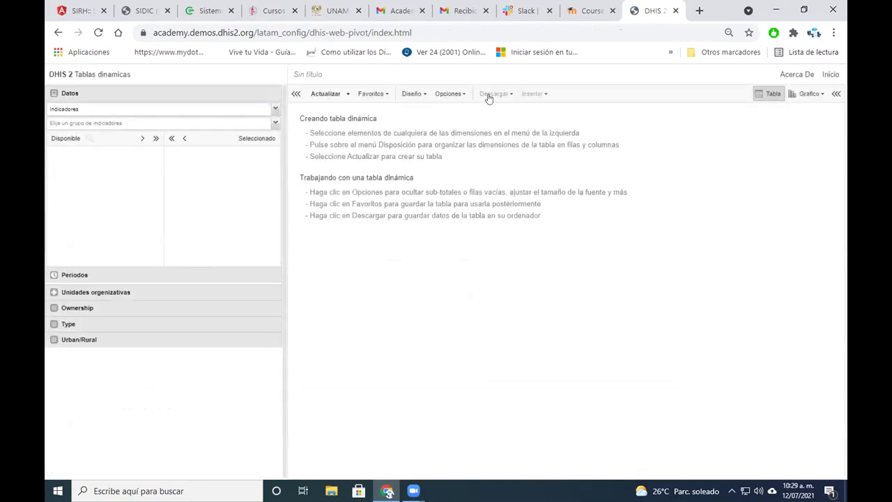
# Add the CJCC malaria notification program's case-count indicator from program indicators
pyautogui.click(274, 110)
pyautogui.click(197, 163)
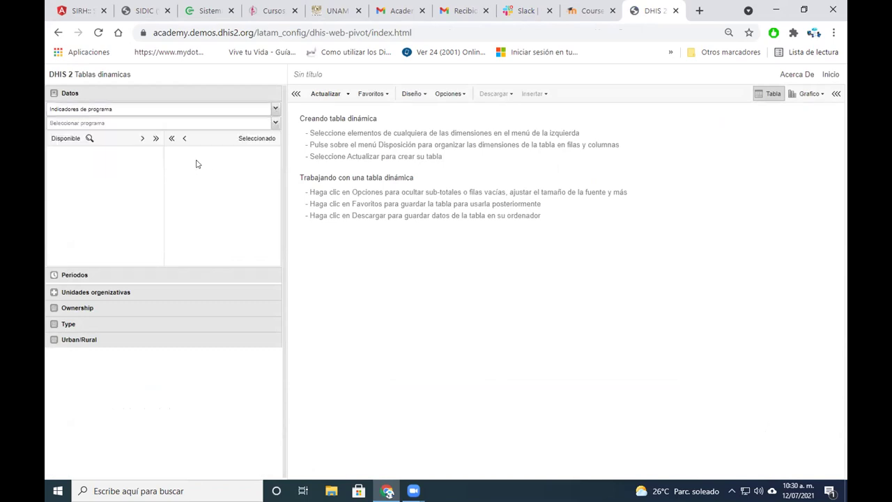
pyautogui.click(163, 122)
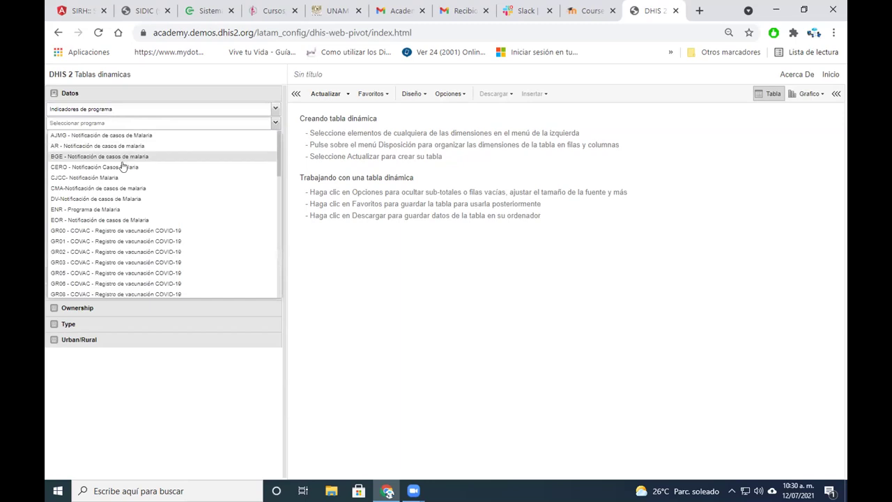
pyautogui.click(94, 177)
pyautogui.doubleClick(95, 178)
# Switch the data type back to Indicadores, briefly browsing the COVAC indicator group
pyautogui.click(252, 110)
pyautogui.click(156, 122)
pyautogui.click(121, 124)
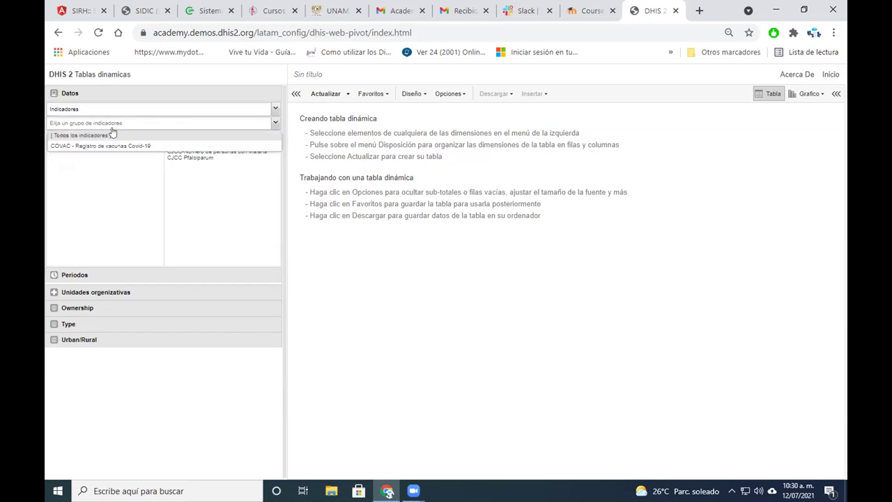
pyautogui.click(101, 151)
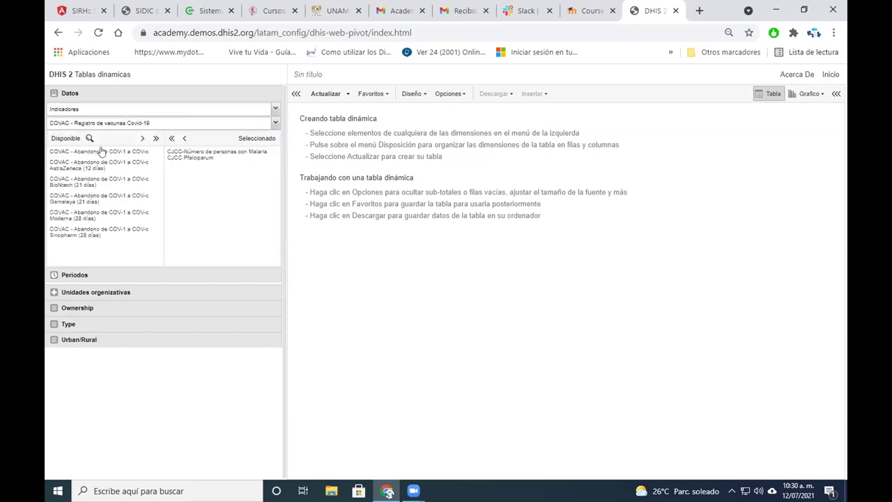
pyautogui.click(274, 123)
pyautogui.click(273, 123)
pyautogui.click(276, 109)
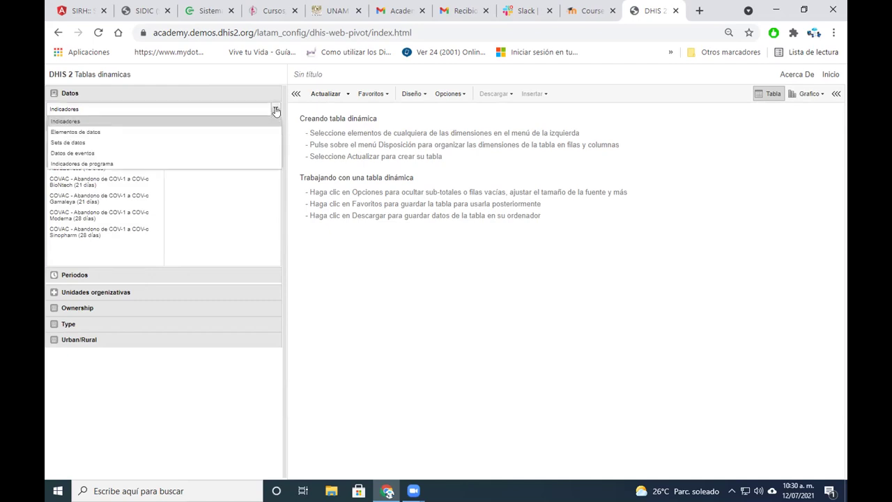
pyautogui.click(276, 111)
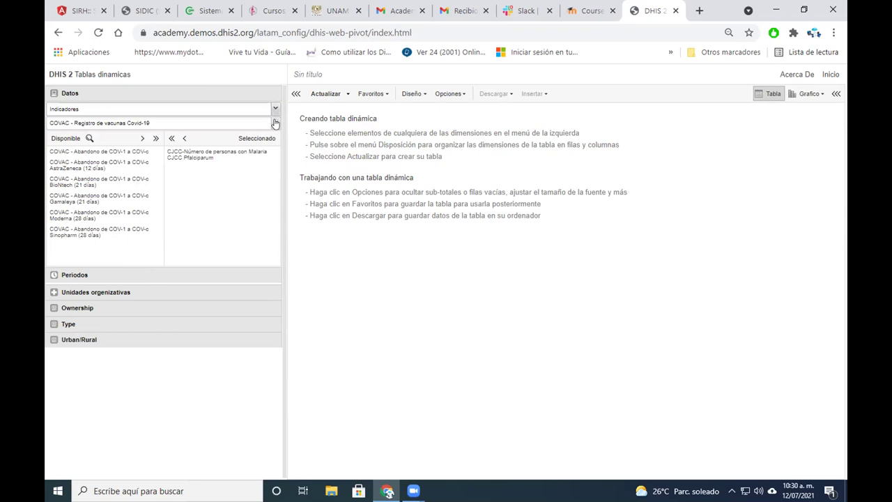
pyautogui.click(275, 124)
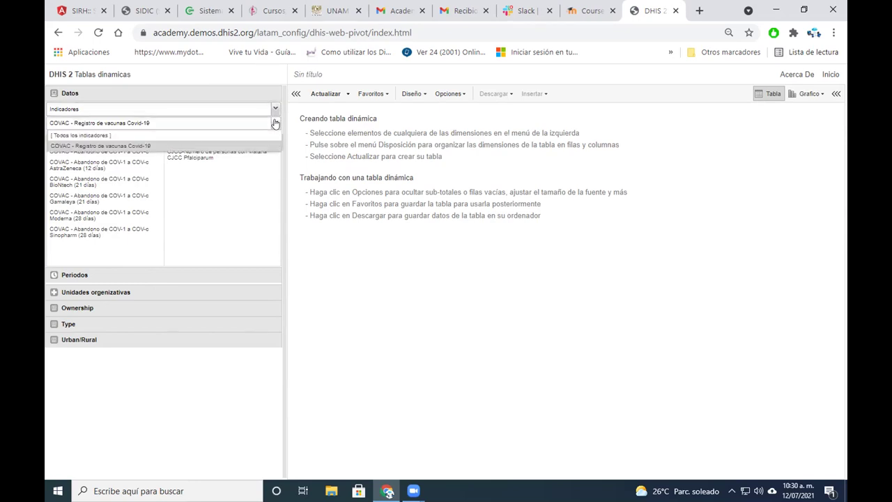
pyautogui.click(276, 111)
pyautogui.click(275, 110)
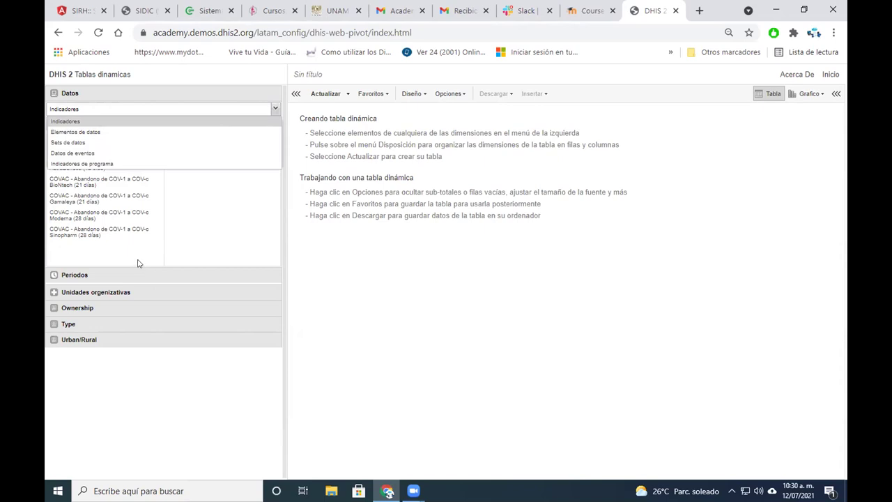
pyautogui.click(78, 122)
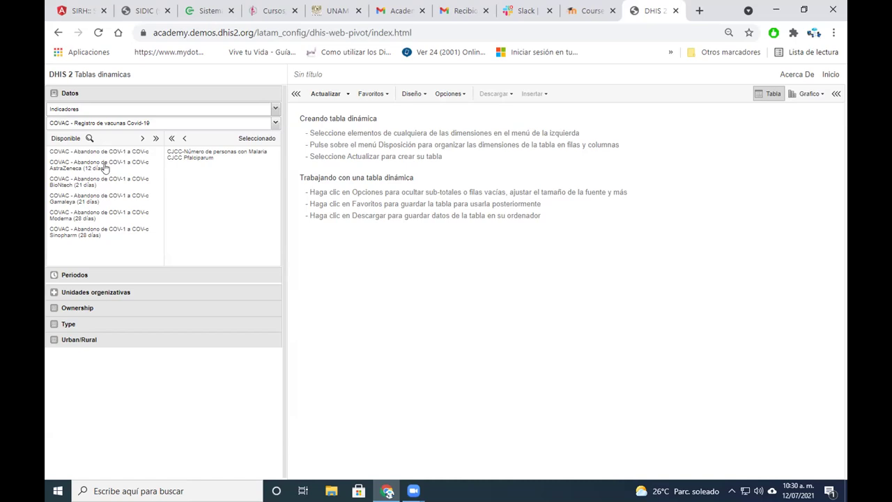
# Show [Todos los indicadores] and move CJCC-Tasa de incidencia Malaria Pfalciparum into Seleccionado
pyautogui.click(275, 124)
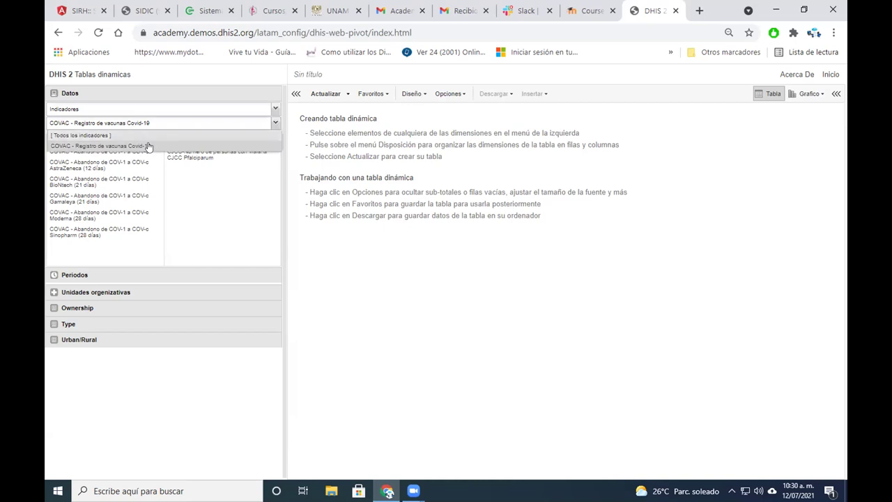
pyautogui.click(115, 133)
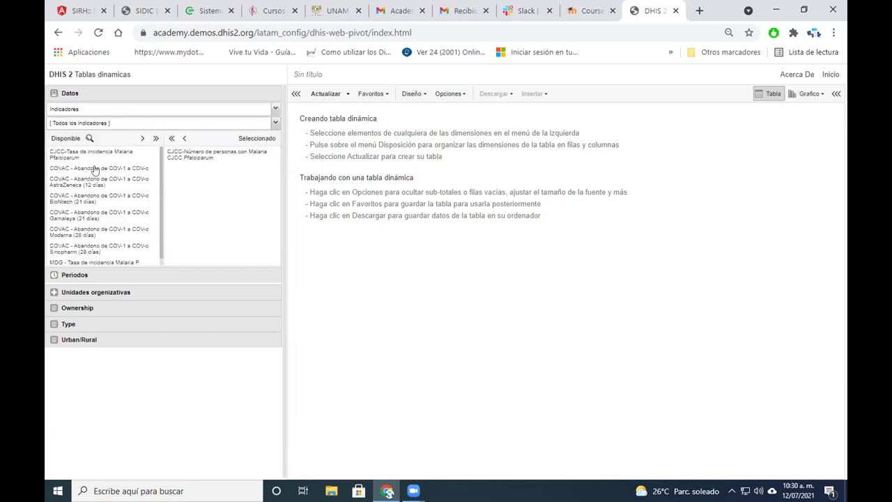
pyautogui.scroll(-2, 159, 177)
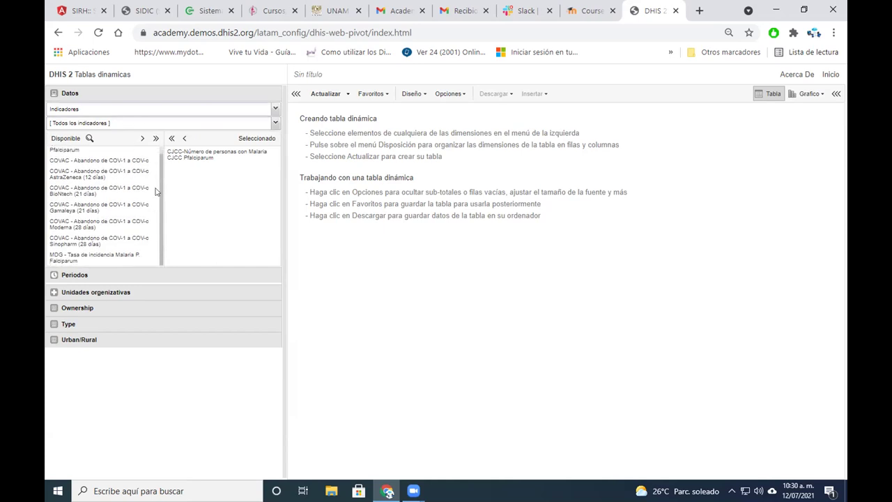
pyautogui.scroll(1, 158, 164)
pyautogui.moveTo(97, 152); pyautogui.dragTo(239, 209)
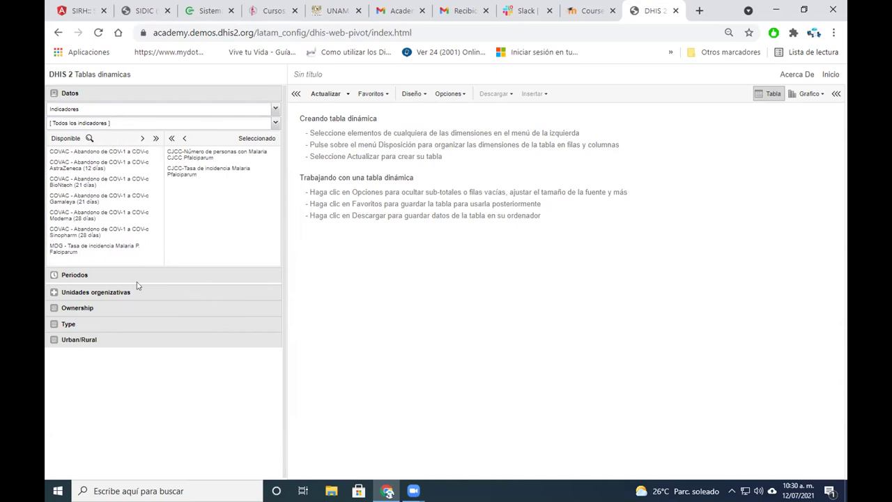
# Set the period to Este año and choose Animal Region as the organisation unit
pyautogui.click(85, 275)
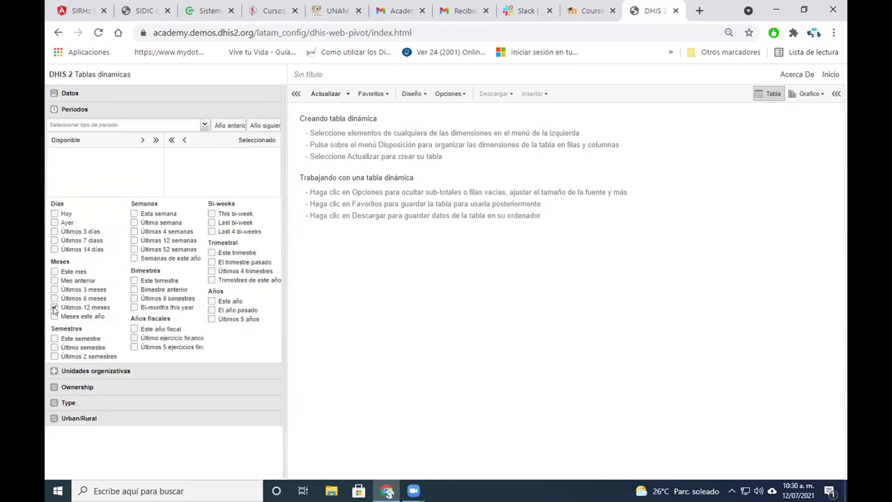
pyautogui.click(212, 301)
pyautogui.click(53, 372)
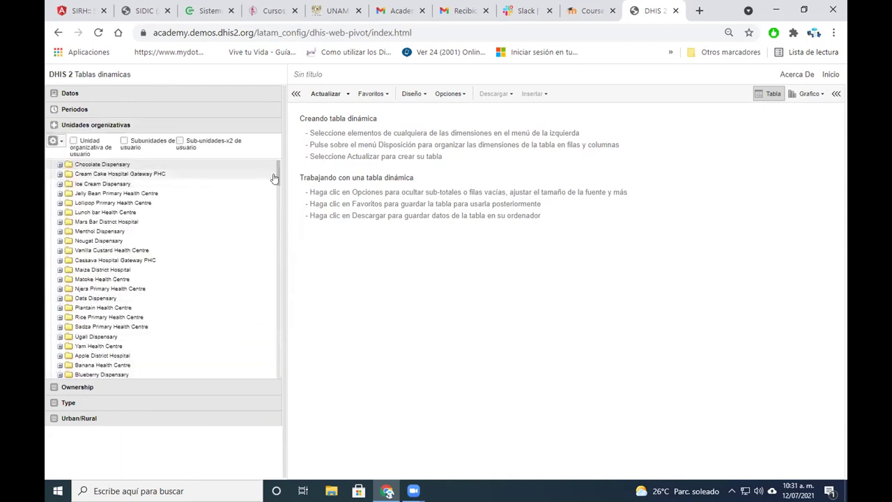
pyautogui.scroll(-5, 266, 178)
pyautogui.scroll(-10, 270, 295)
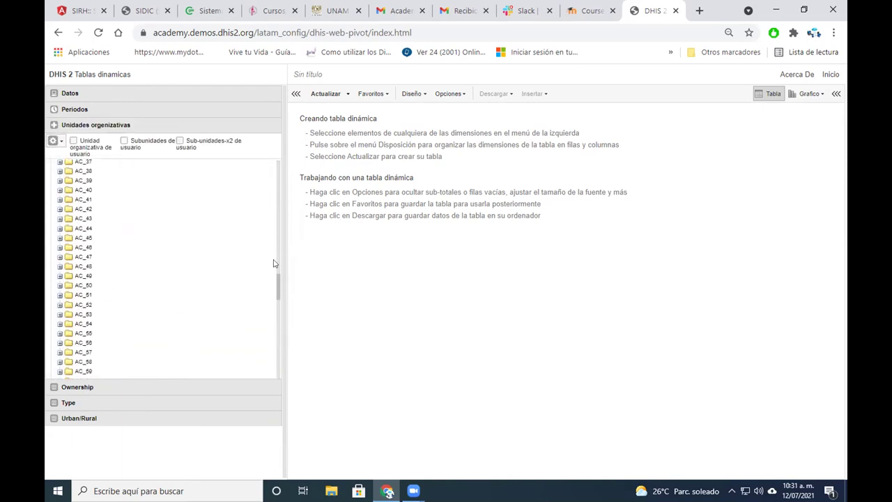
pyautogui.scroll(-10, 273, 356)
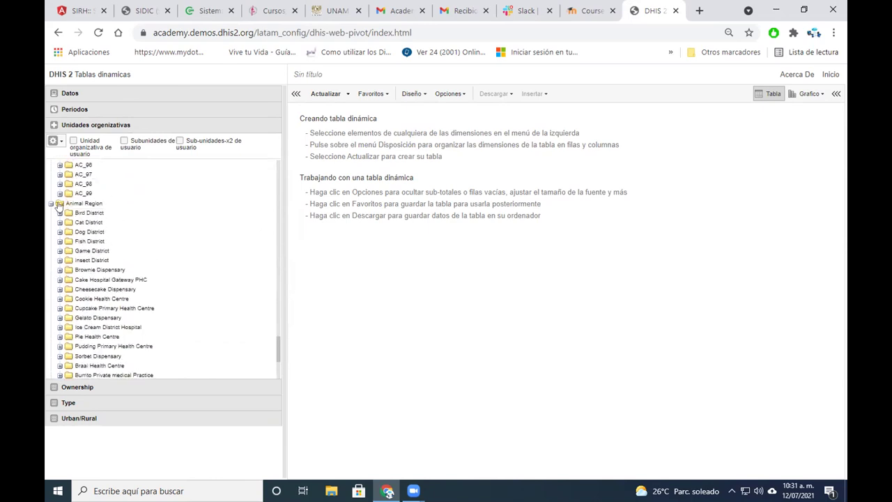
pyautogui.scroll(-1, 53, 197)
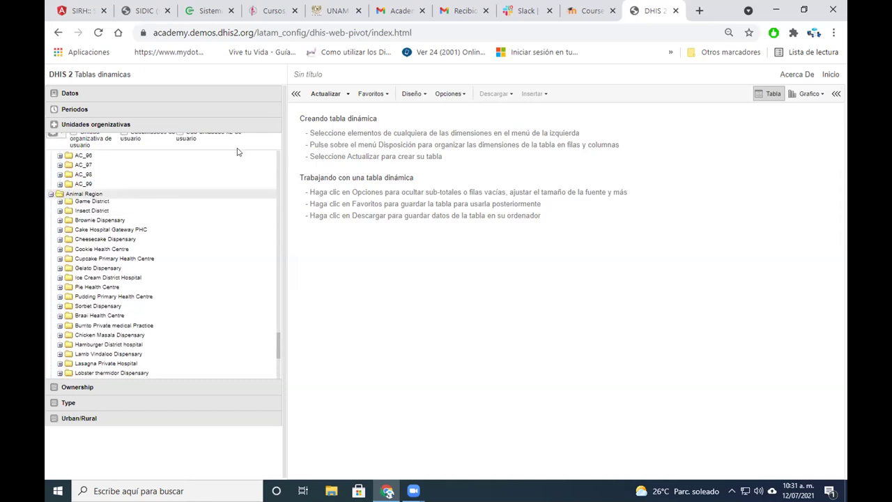
# Update the table to show 3 P. falciparum cases and incidence 200 for 2021
pyautogui.click(324, 94)
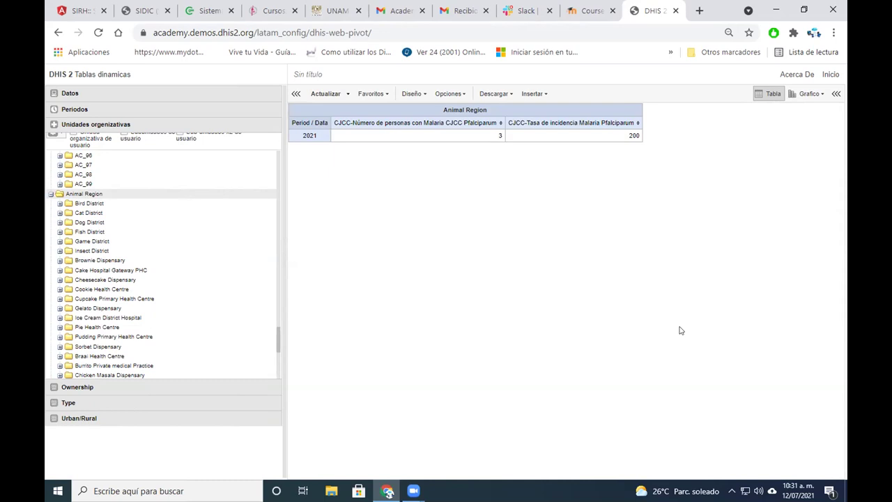
pyautogui.moveTo(279, 333); pyautogui.dragTo(244, 135)
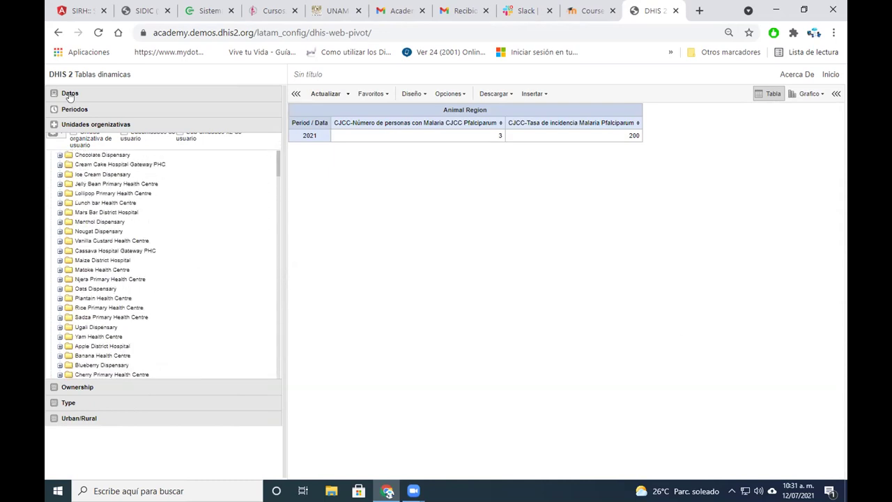
pyautogui.click(69, 95)
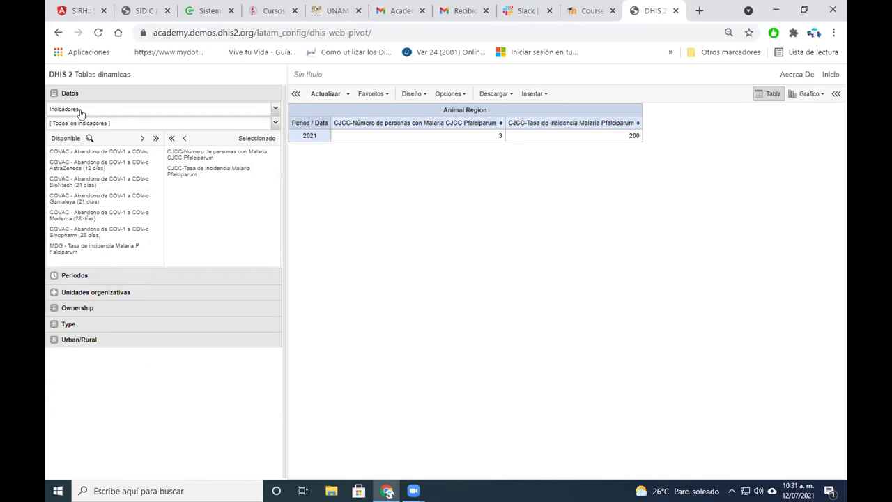
# Switch to Elementos de datos, show all data elements, and add MDG - Población
pyautogui.click(273, 108)
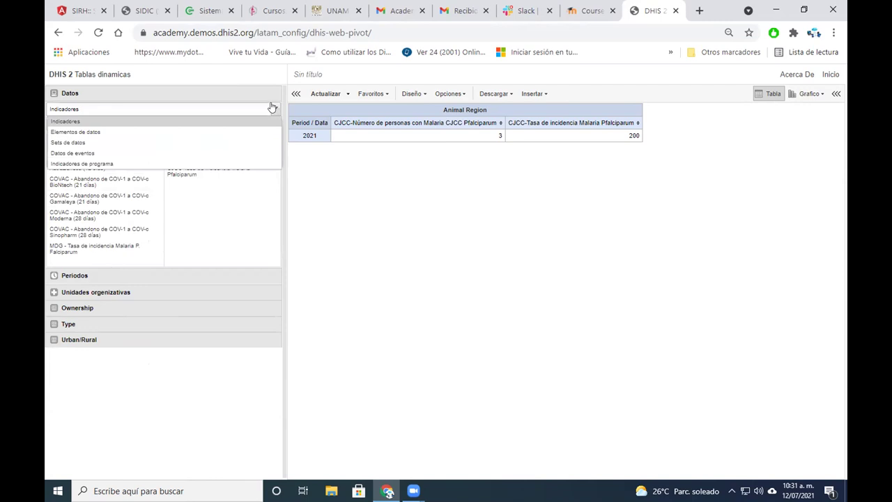
pyautogui.click(170, 131)
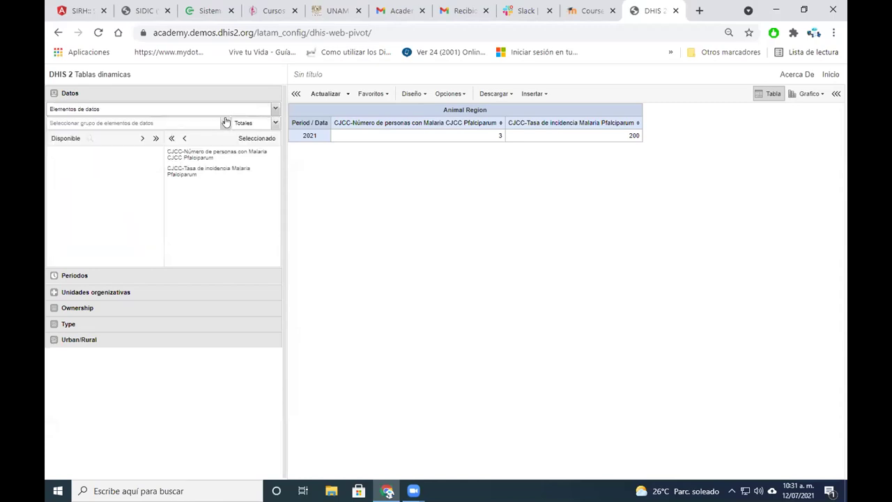
pyautogui.click(226, 122)
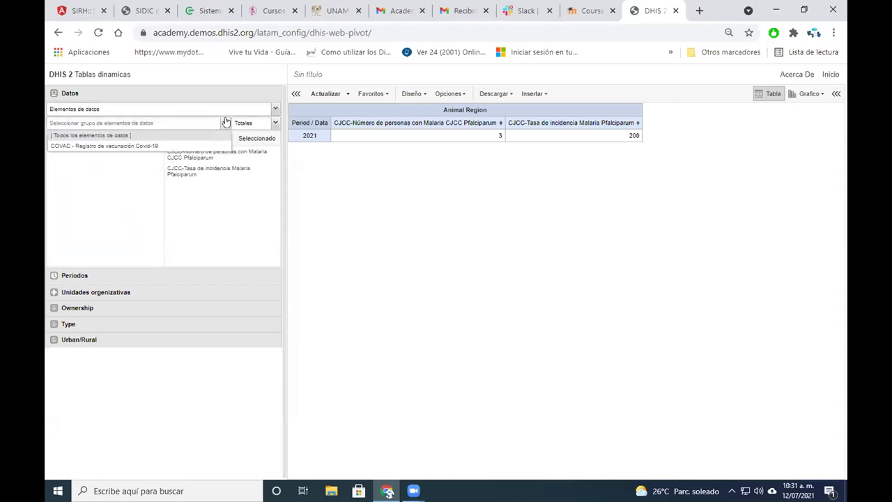
pyautogui.click(179, 147)
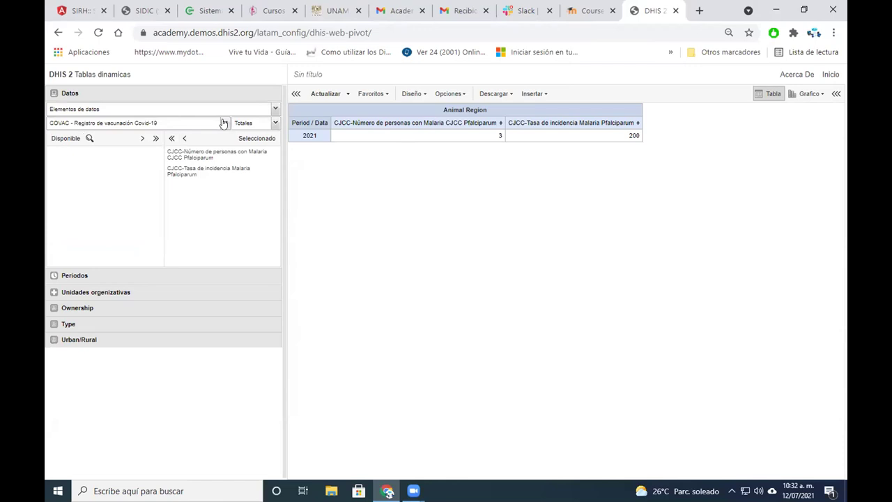
pyautogui.click(223, 123)
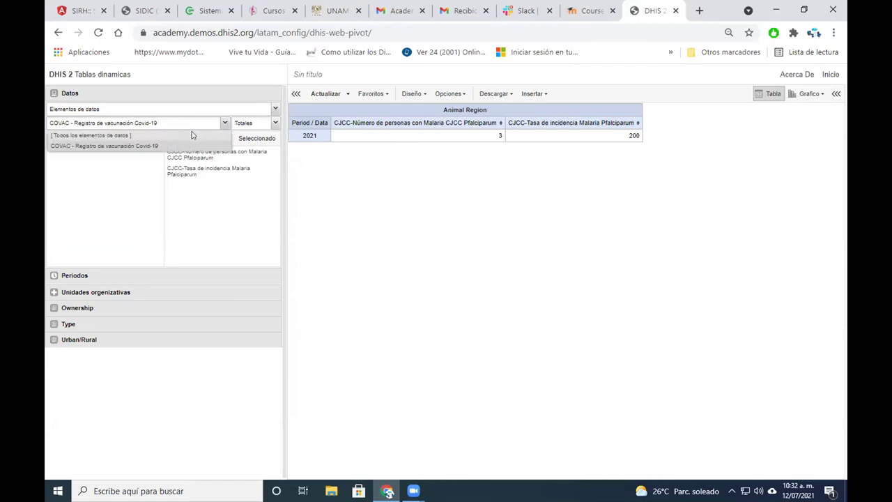
pyautogui.click(192, 135)
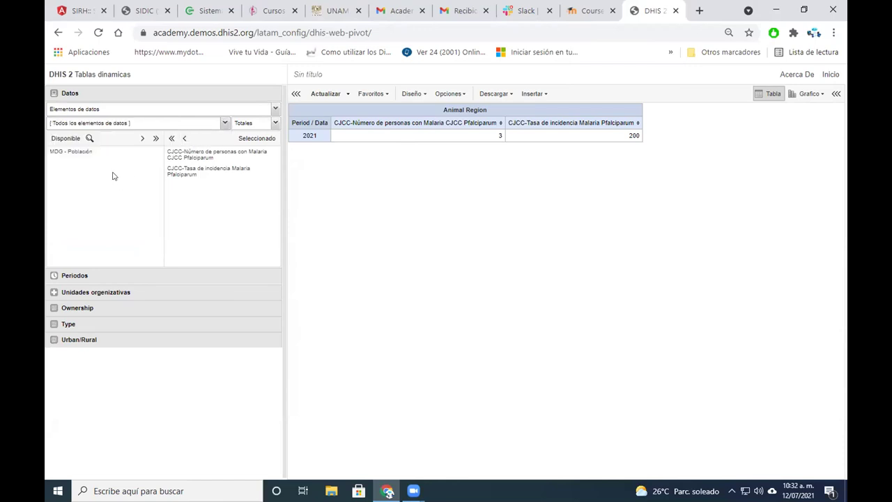
pyautogui.doubleClick(81, 152)
# Update the table with the MDG - Población column, then return to the Inicio dashboard
pyautogui.click(325, 93)
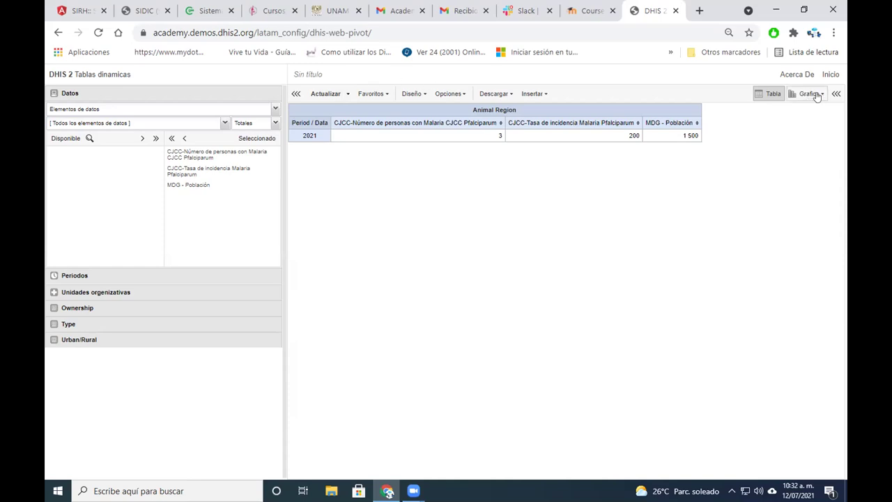
pyautogui.click(829, 75)
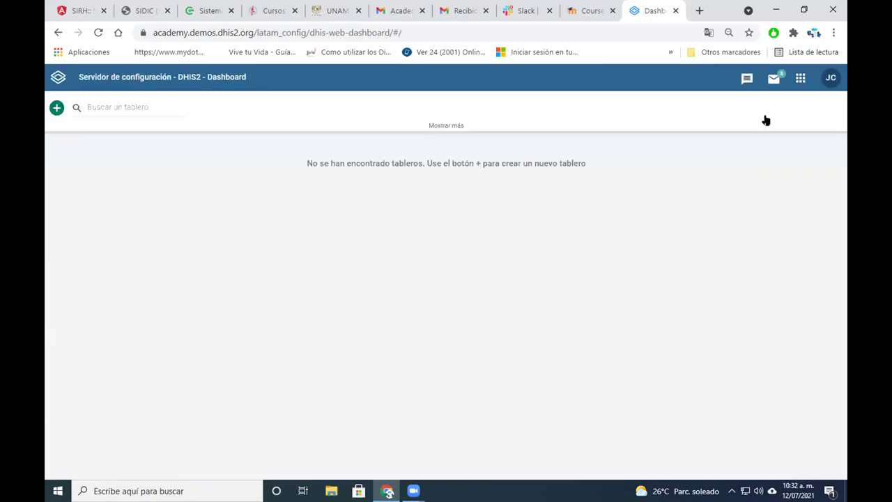
# Launch the Mantenimiento app from the DHIS2 apps menu
pyautogui.click(799, 79)
pyautogui.click(722, 362)
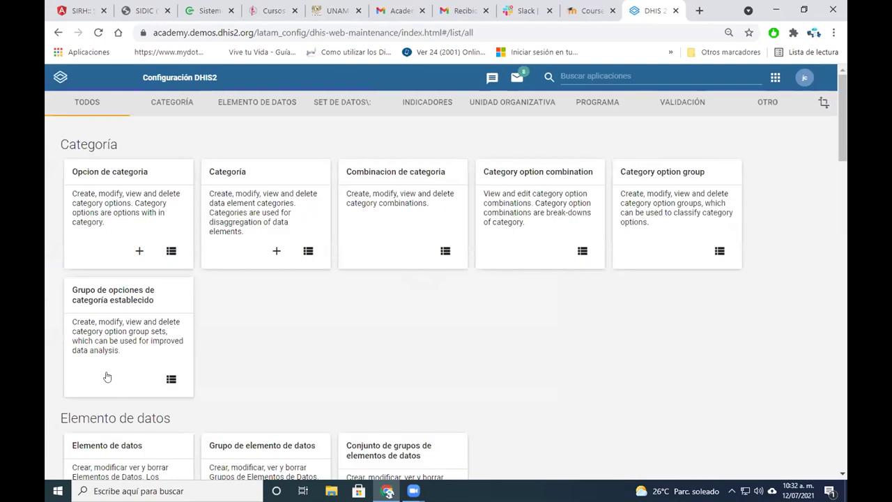
pyautogui.scroll(-3, 320, 259)
pyautogui.scroll(1, 321, 259)
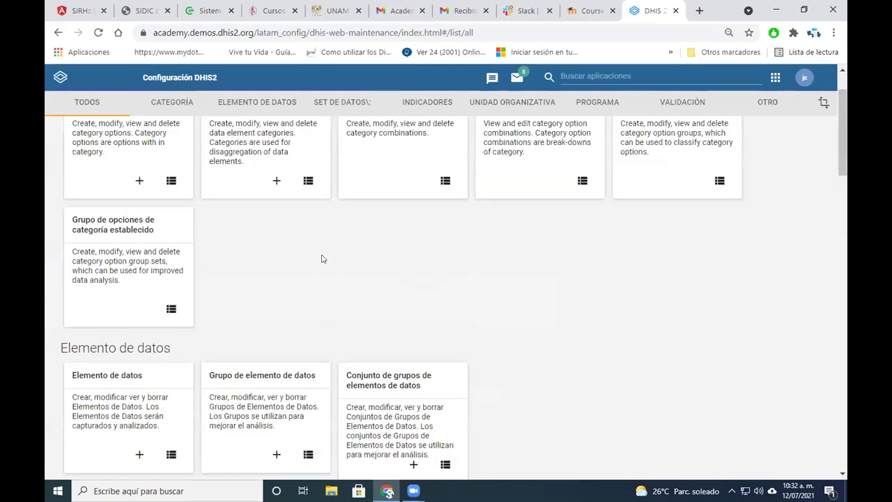
pyautogui.scroll(1, 299, 325)
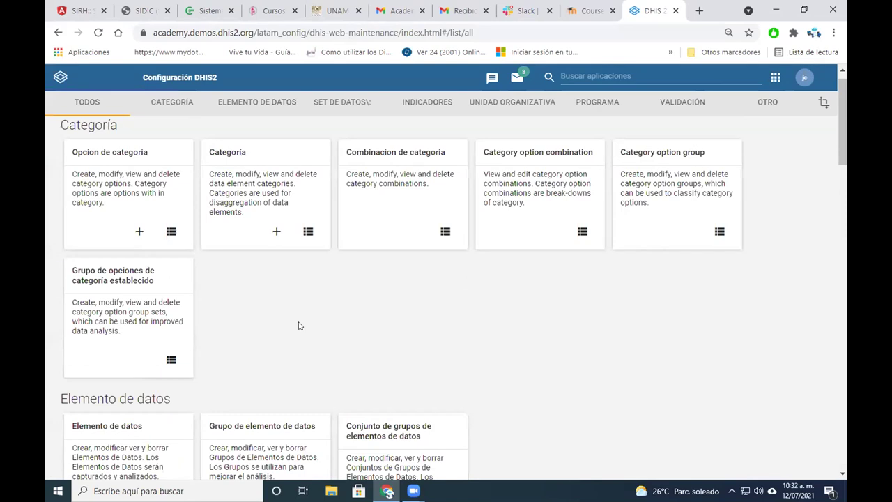
pyautogui.scroll(-5, 300, 325)
# Edit CJCC-Tasa de incidencia Malaria Pfalciparum and view its numerator I{uVPxABIDDL8}
pyautogui.click(126, 418)
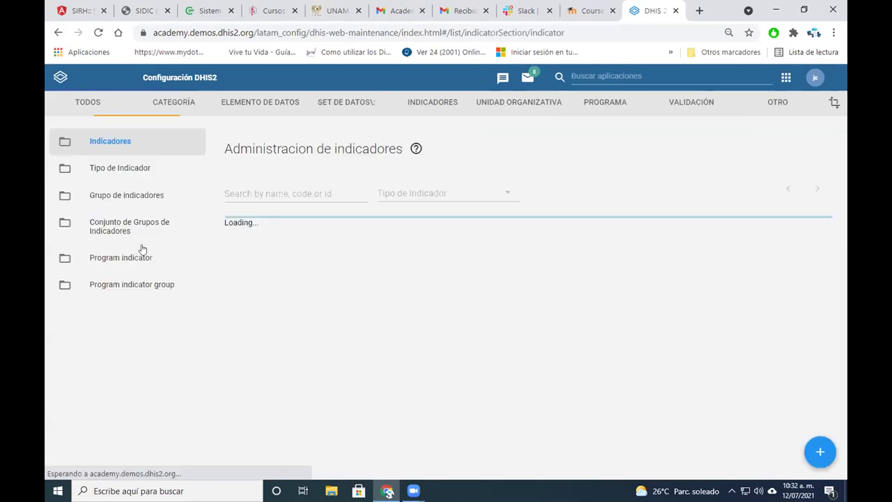
pyautogui.click(142, 248)
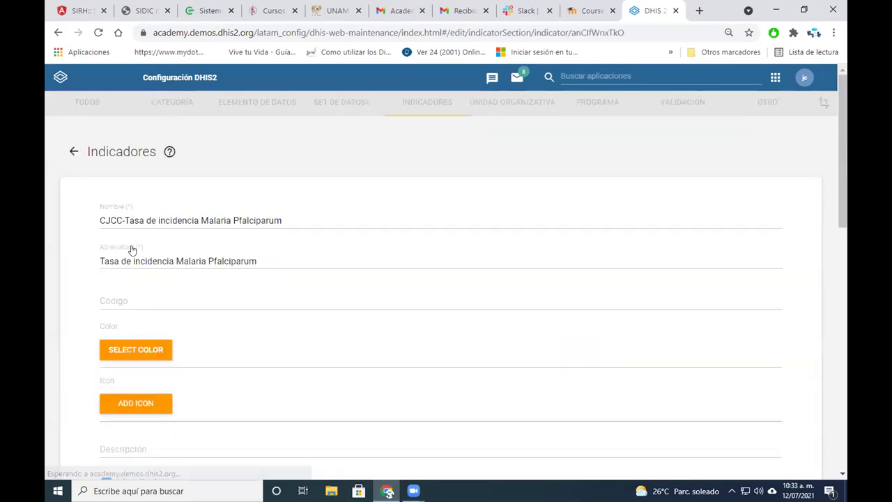
pyautogui.scroll(-2, 142, 251)
pyautogui.scroll(-5, 150, 252)
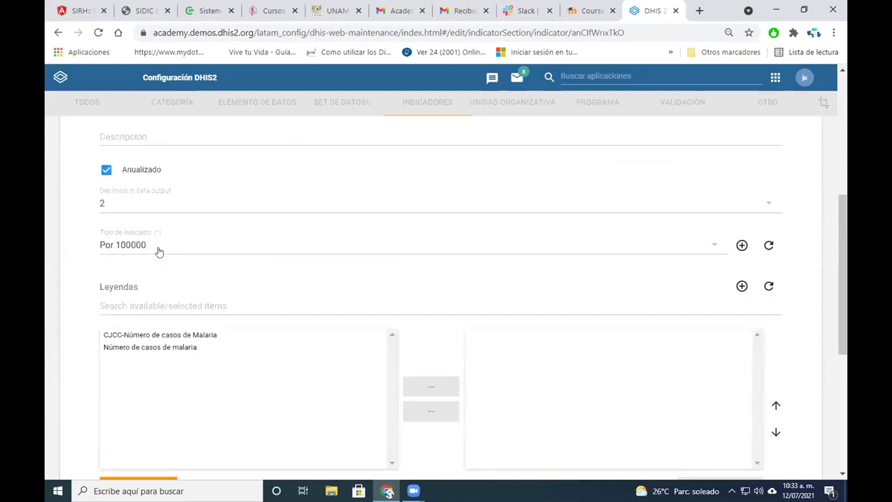
pyautogui.scroll(-1, 158, 251)
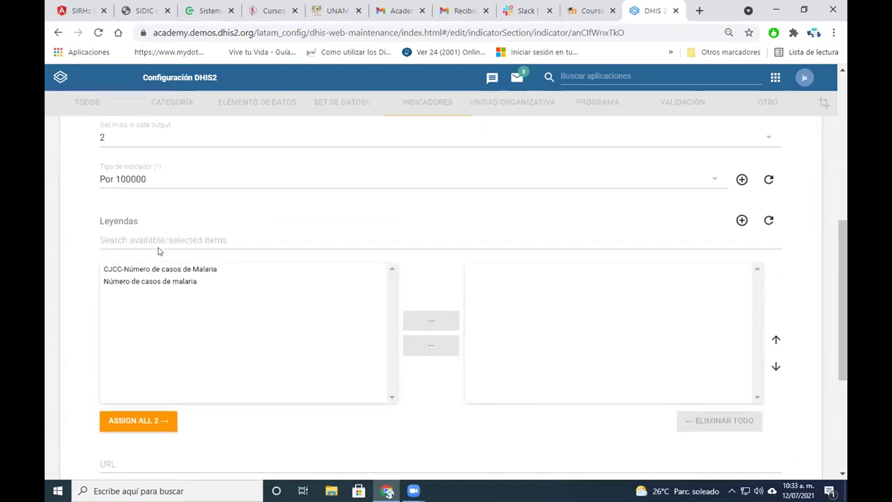
pyautogui.scroll(-1, 159, 248)
pyautogui.scroll(1, 159, 247)
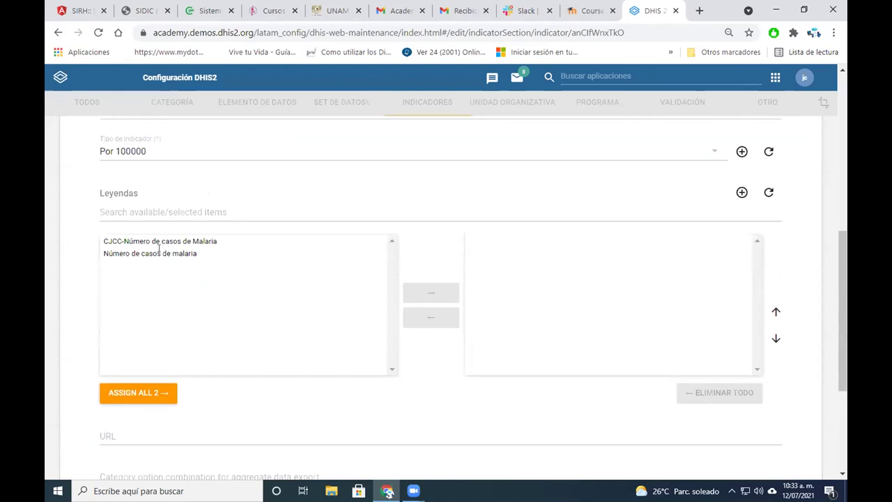
pyautogui.scroll(-1, 159, 248)
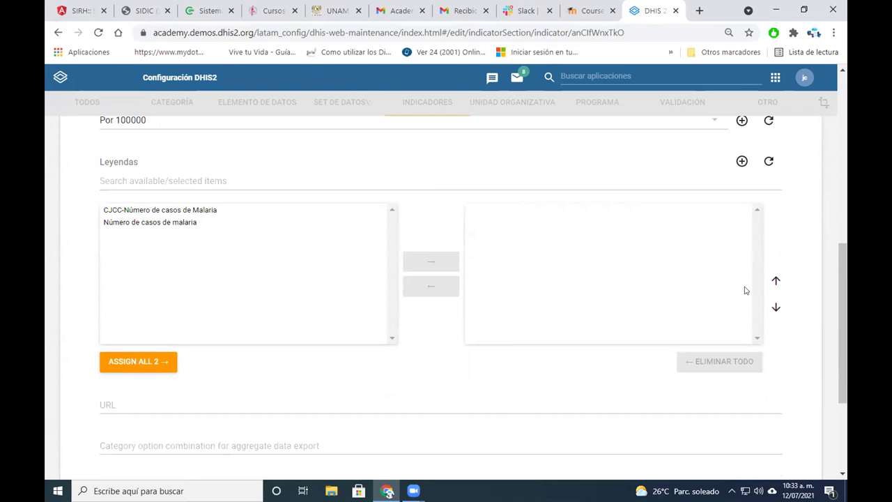
pyautogui.scroll(-3, 744, 290)
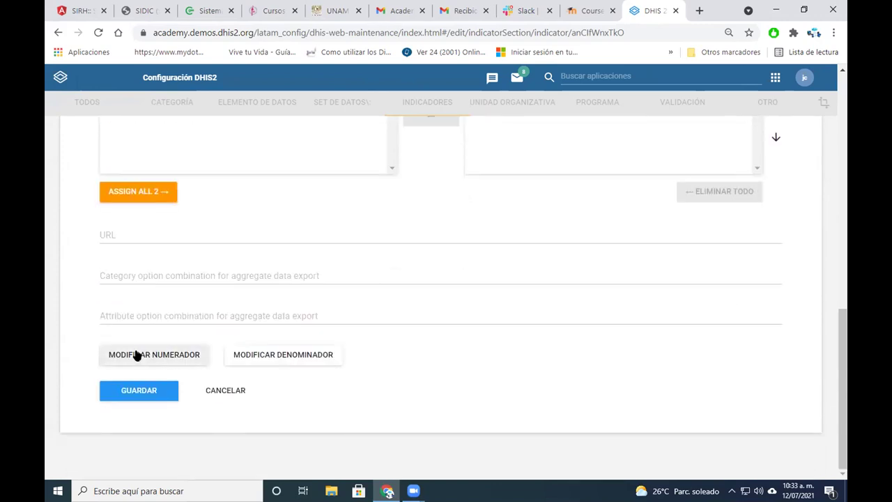
pyautogui.click(137, 355)
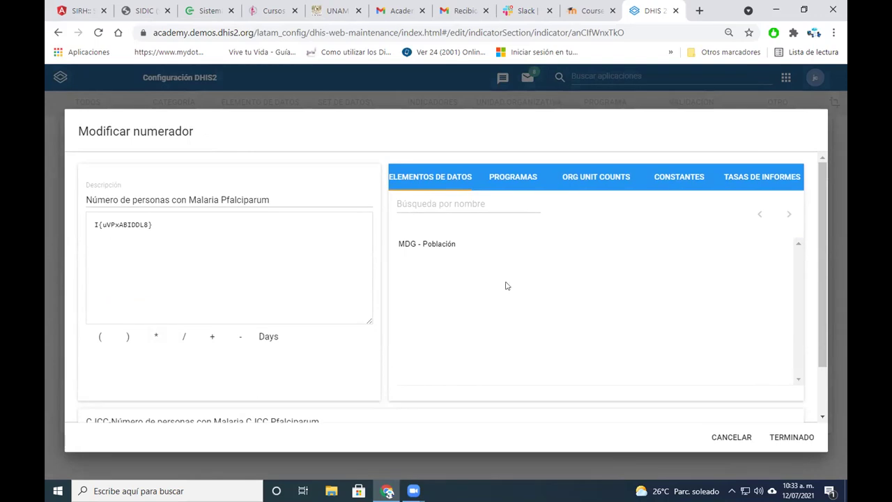
pyautogui.click(730, 436)
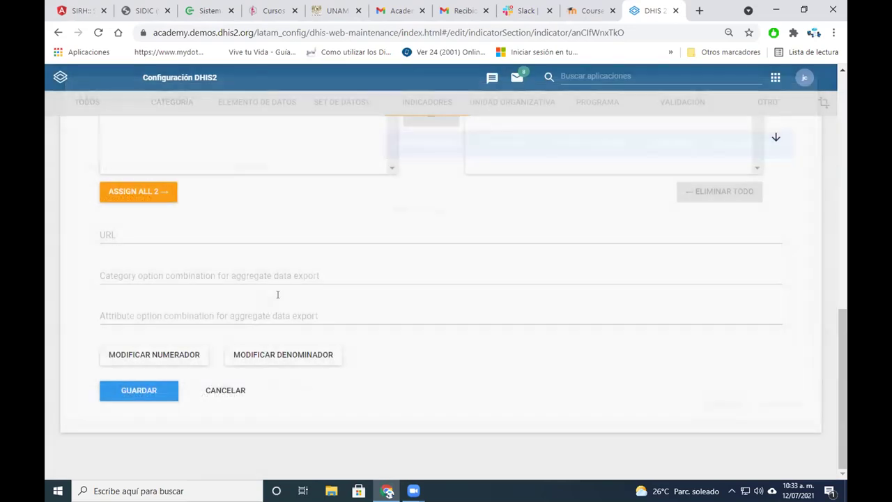
pyautogui.click(283, 354)
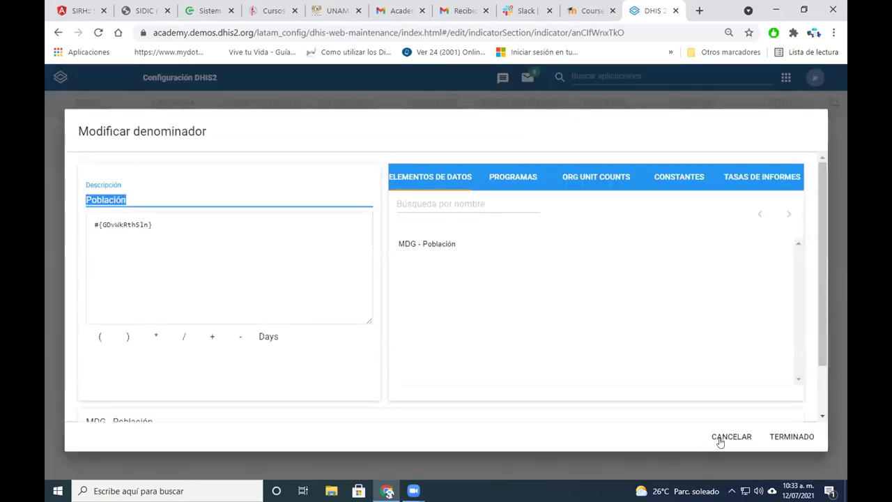
pyautogui.click(720, 441)
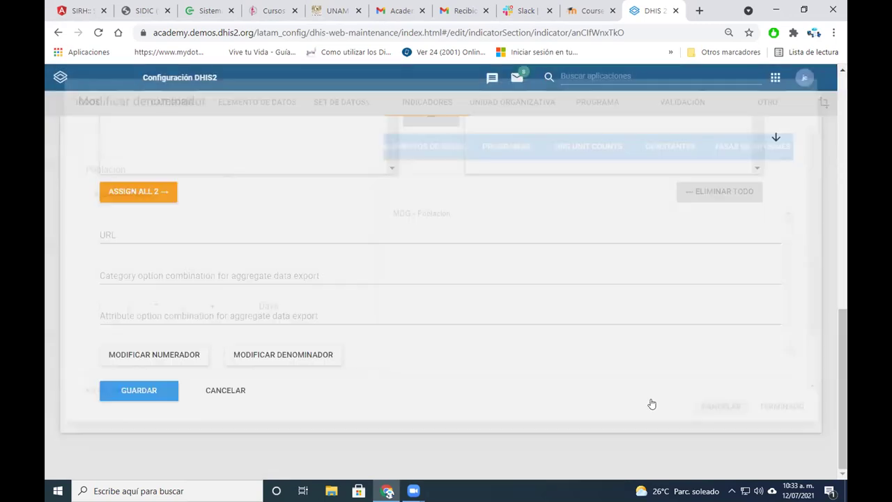
pyautogui.scroll(4, 150, 206)
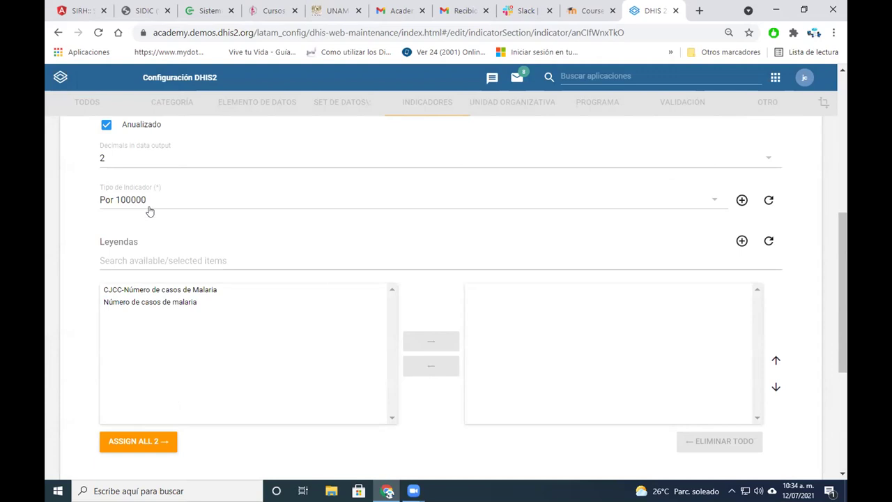
# Set Tipo de indicador to Por 100, after briefly trying Por 1000, and click Guardar
pyautogui.click(704, 202)
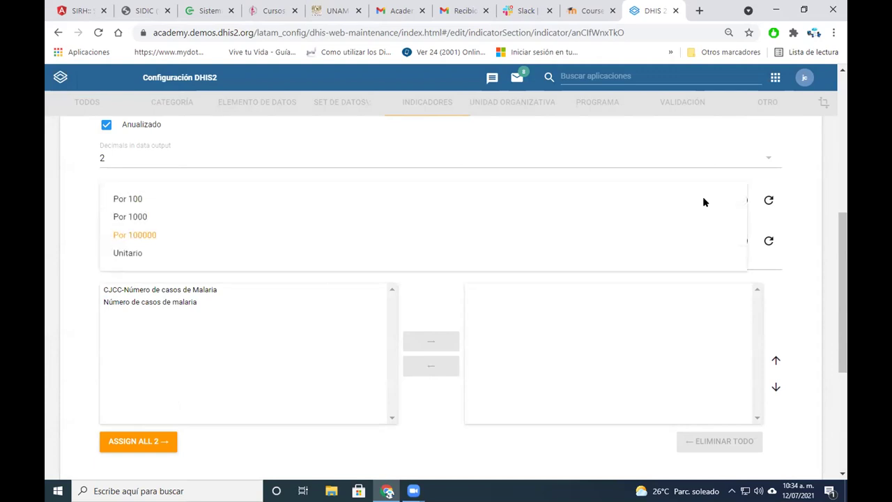
pyautogui.click(149, 216)
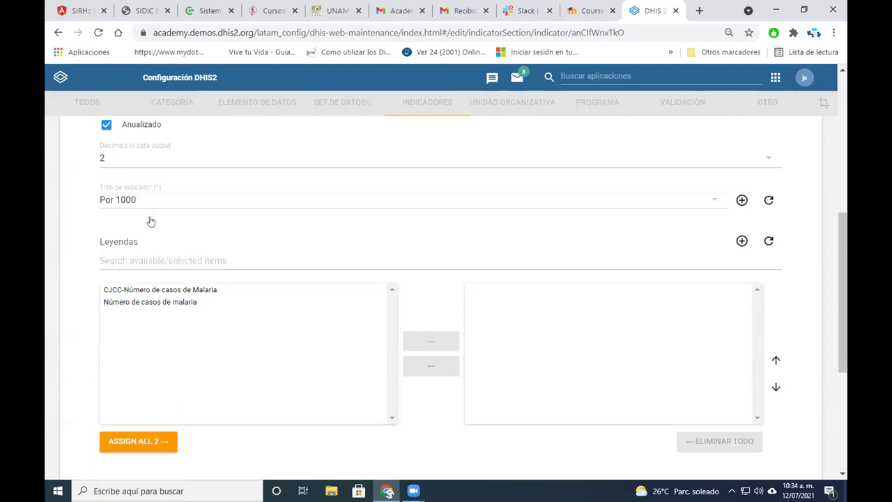
pyautogui.click(203, 203)
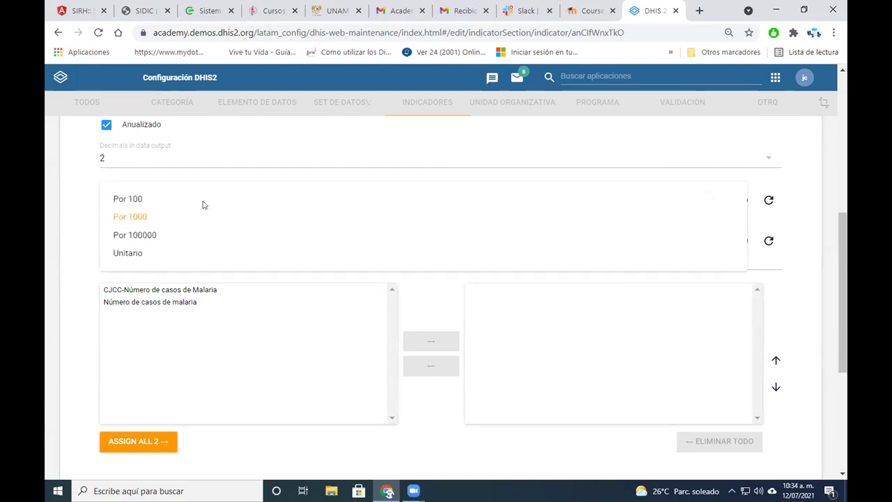
pyautogui.click(138, 200)
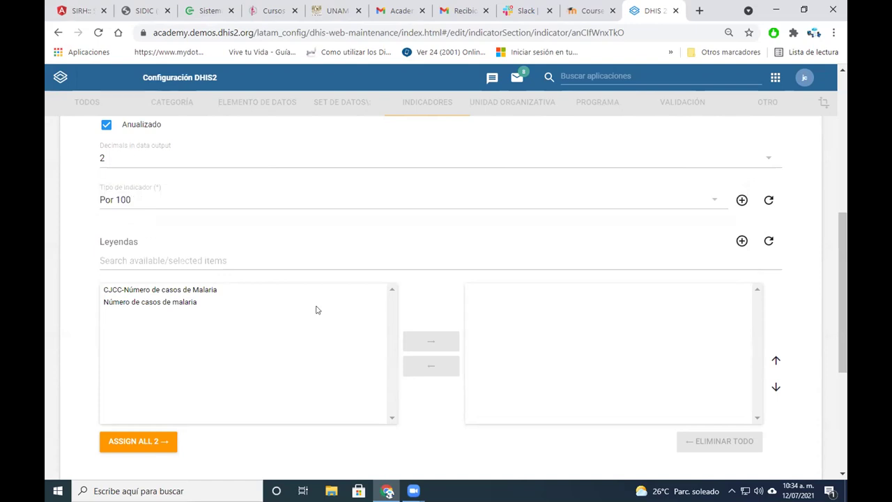
pyautogui.scroll(-3, 315, 309)
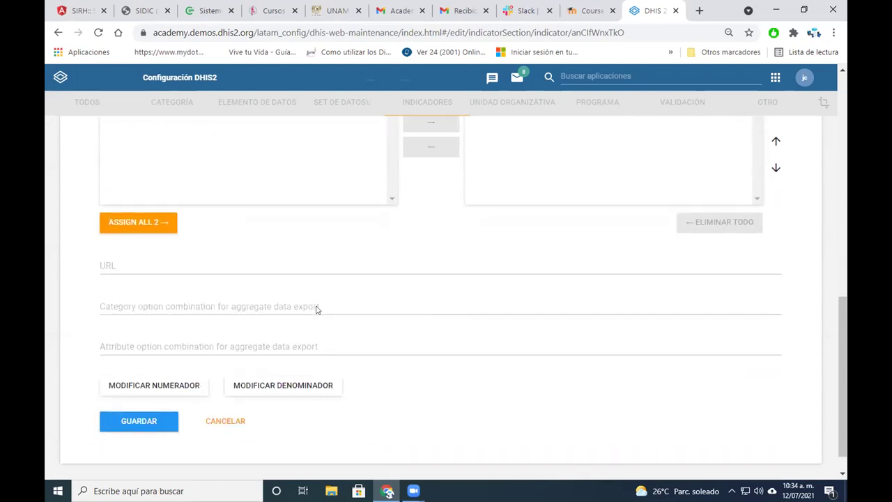
pyautogui.scroll(-1, 315, 310)
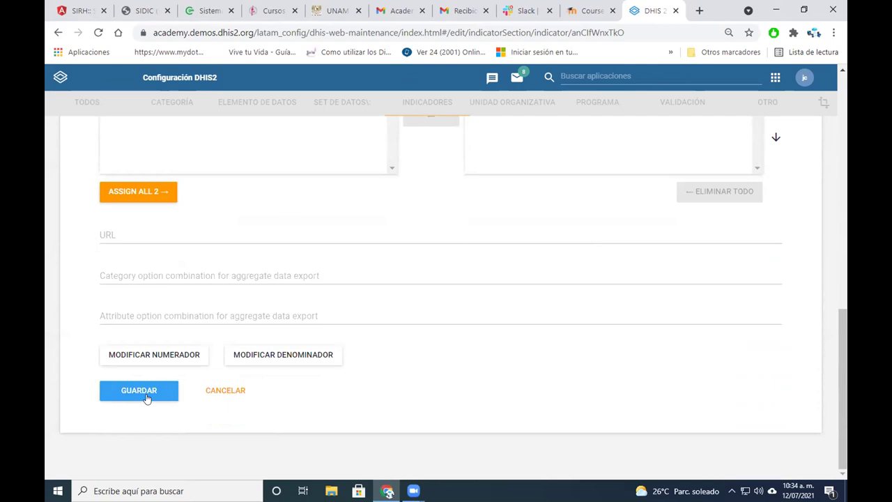
pyautogui.click(146, 396)
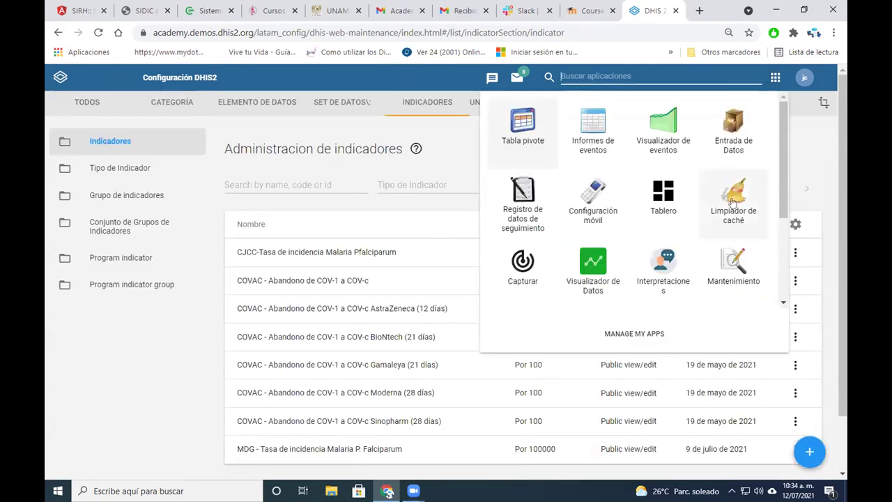
# Clear all local and session storage items in Limpiador de caché, then open Tabla pivote
pyautogui.click(733, 200)
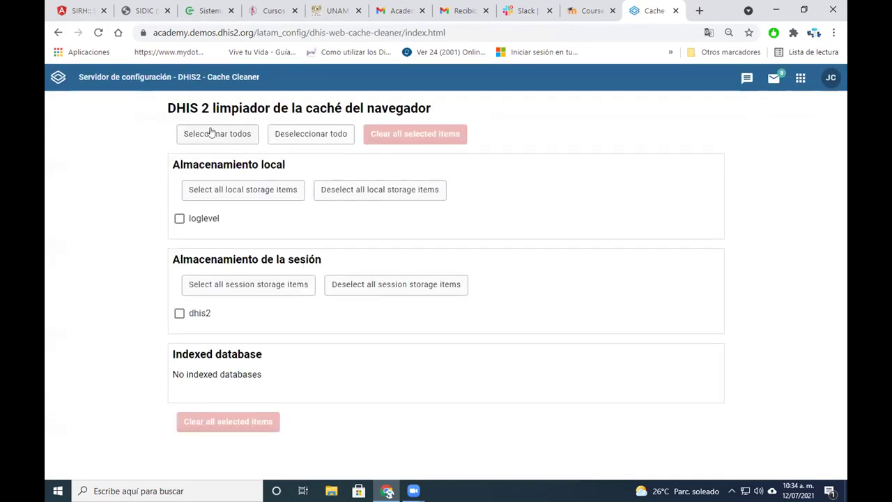
pyautogui.click(213, 133)
pyautogui.click(415, 134)
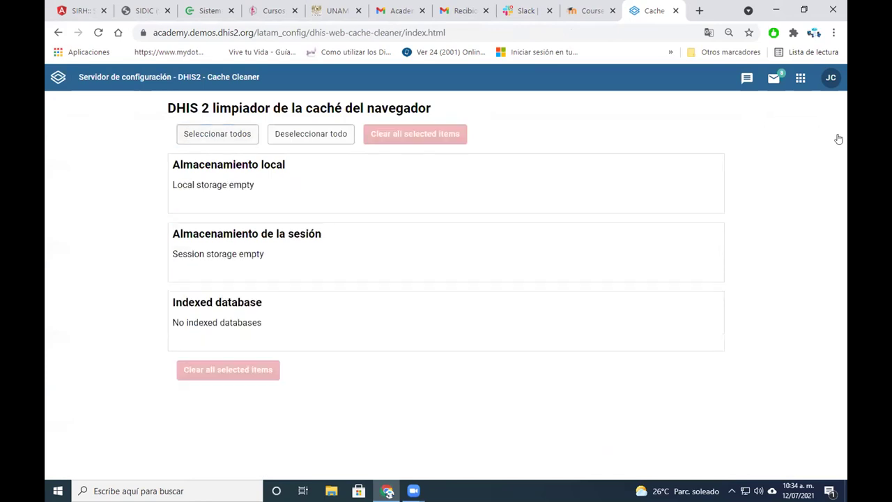
pyautogui.click(798, 81)
pyautogui.click(590, 152)
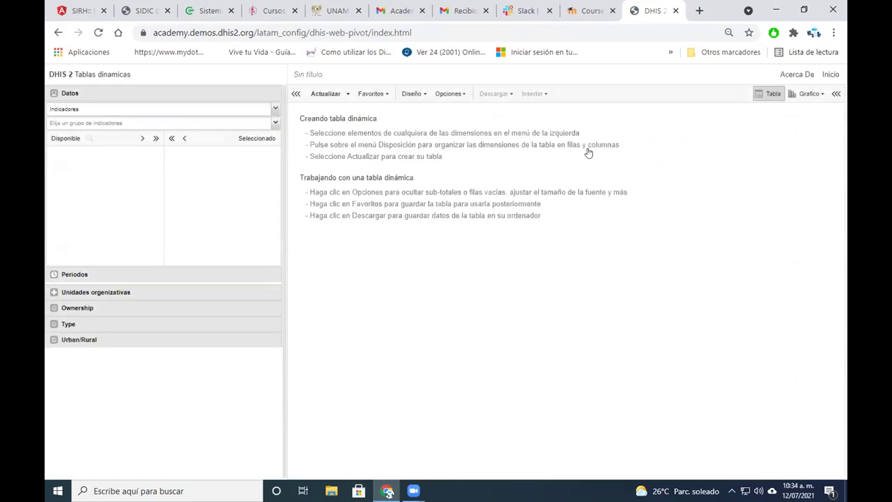
# Show [ Todos los indicadores ] and add CJCC-Tasa de incidencia Malaria Pfalciparum to Seleccionado
pyautogui.click(276, 123)
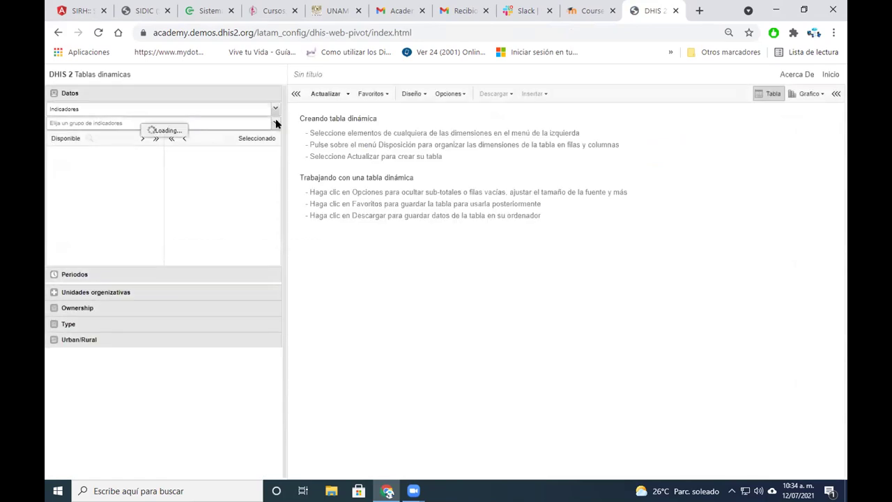
pyautogui.click(203, 149)
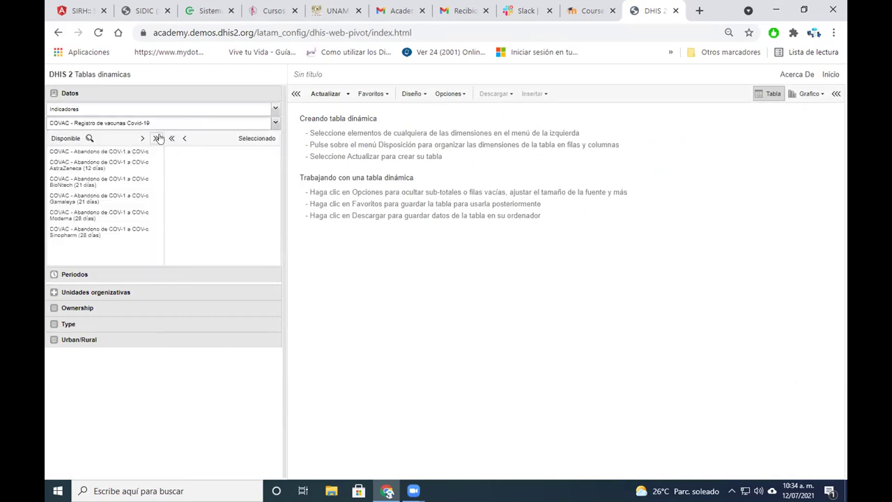
pyautogui.click(275, 123)
pyautogui.click(84, 133)
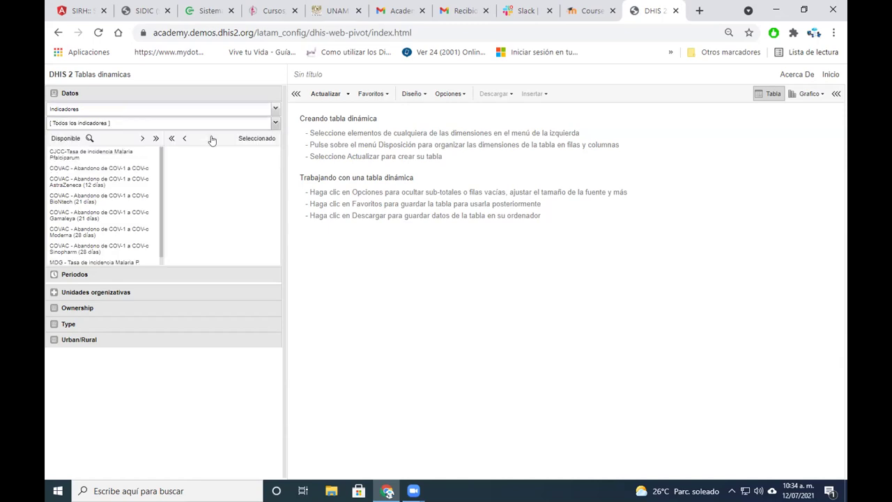
pyautogui.doubleClick(114, 156)
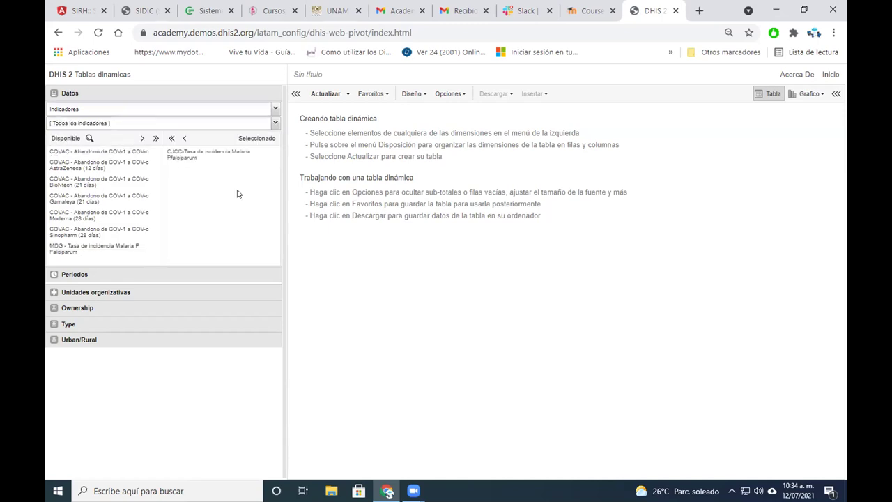
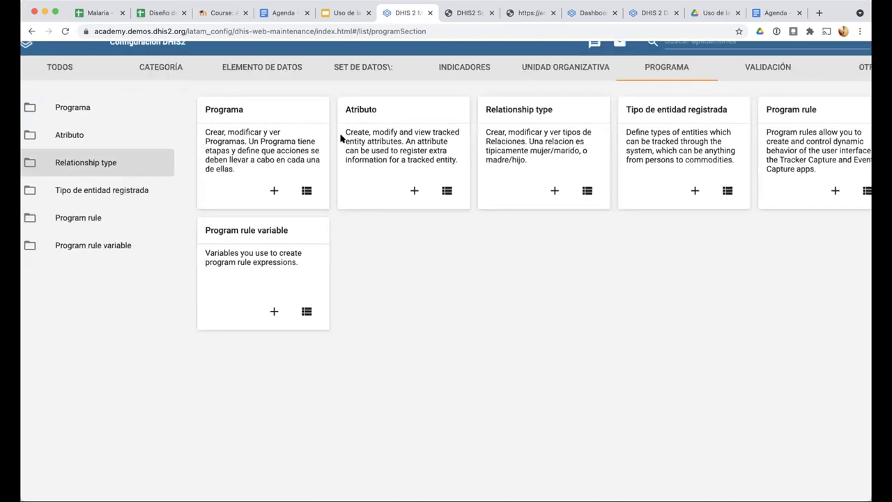
pyautogui.scroll(3, 205, 102)
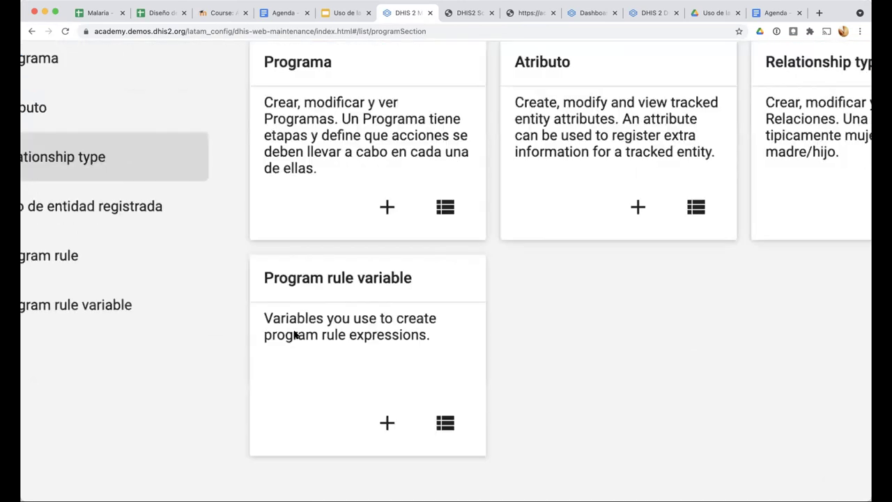
# Scroll through the still-empty relationship type list in the program section
pyautogui.scroll(-3, 241, 195)
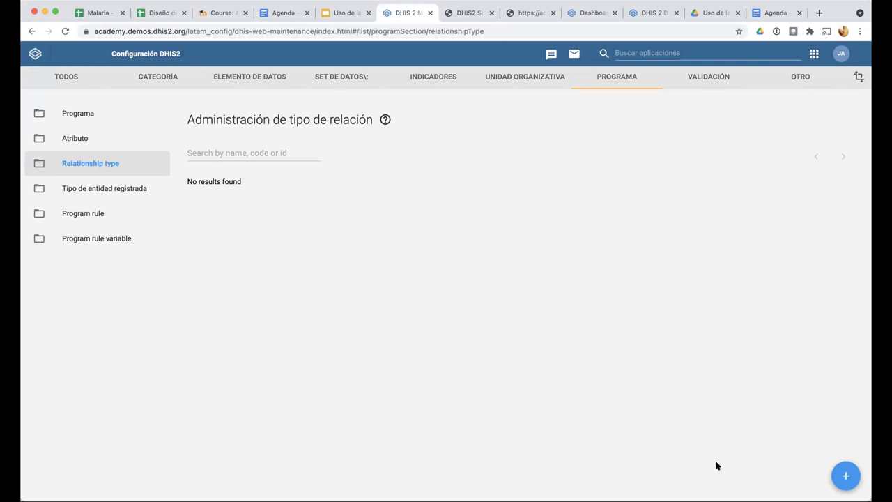
# Start a new relationship type named 'JMA - Personas a Persona'
pyautogui.click(842, 475)
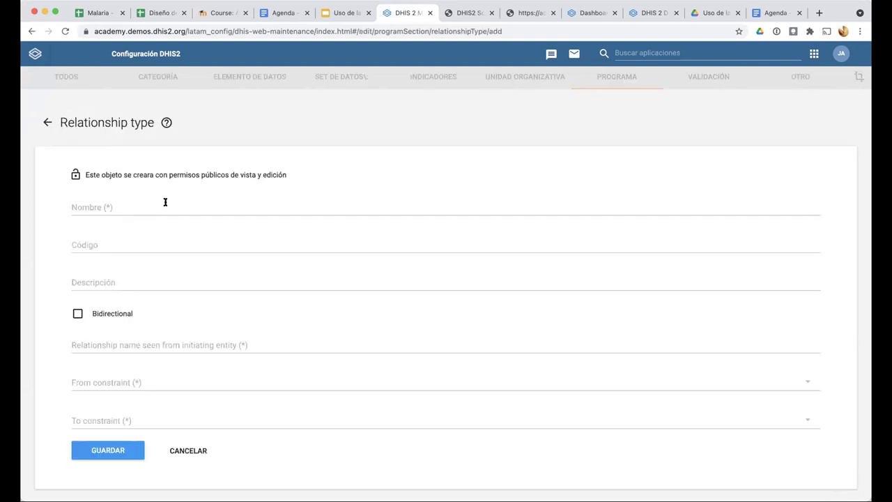
pyautogui.click(166, 202)
pyautogui.write('JM')
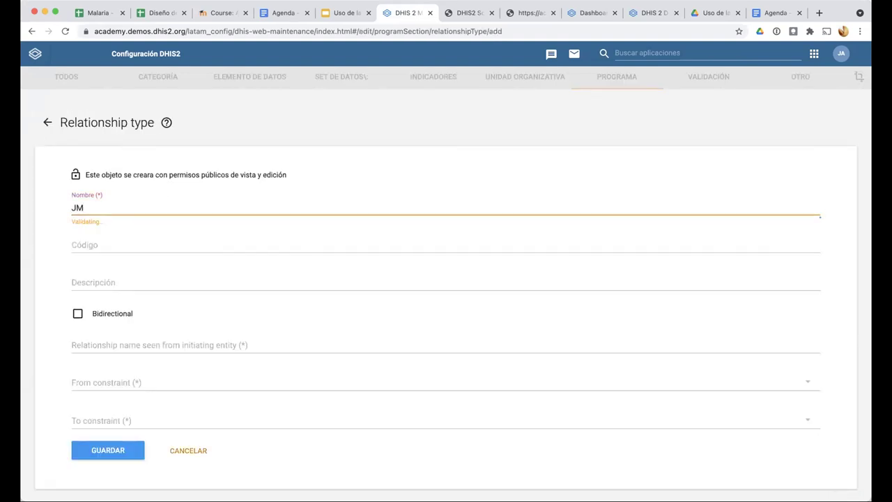
pyautogui.write('A - Pers')
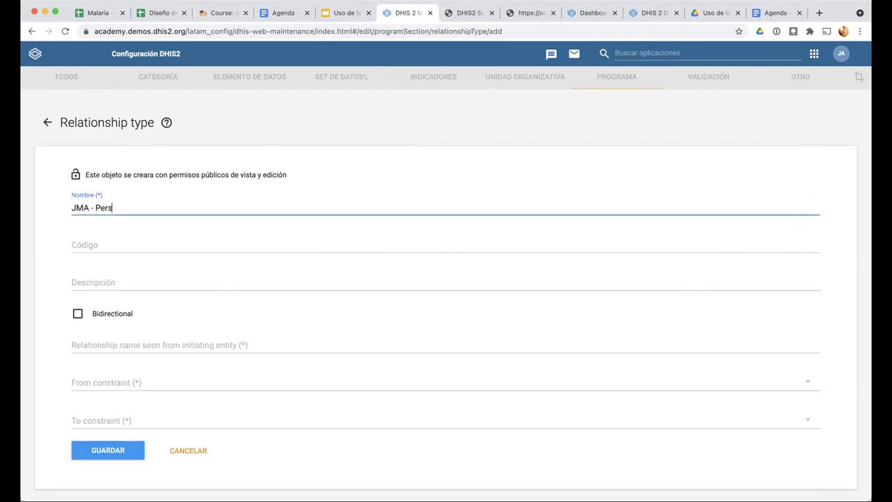
pyautogui.write('onas con Per')
pyautogui.press('BackSpace')
pyautogui.press('BackSpace')
pyautogui.press('BackSpace')
pyautogui.press('BackSpace')
pyautogui.press('BackSpace')
pyautogui.press('BackSpace')
pyautogui.press('BackSpace')
pyautogui.press('BackSpace')
pyautogui.write('a')
pyautogui.press('BackSpace')
pyautogui.write('a Persona')
# Describe it as relating people registered in the system and make it bidirectional
pyautogui.scroll(-1, 84, 249)
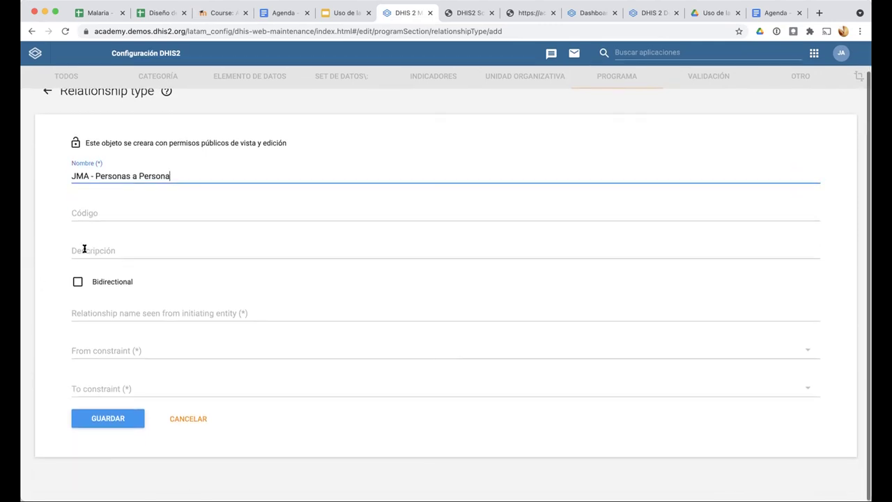
pyautogui.click(90, 254)
pyautogui.write('Relaciona personas registradas en el rpg')
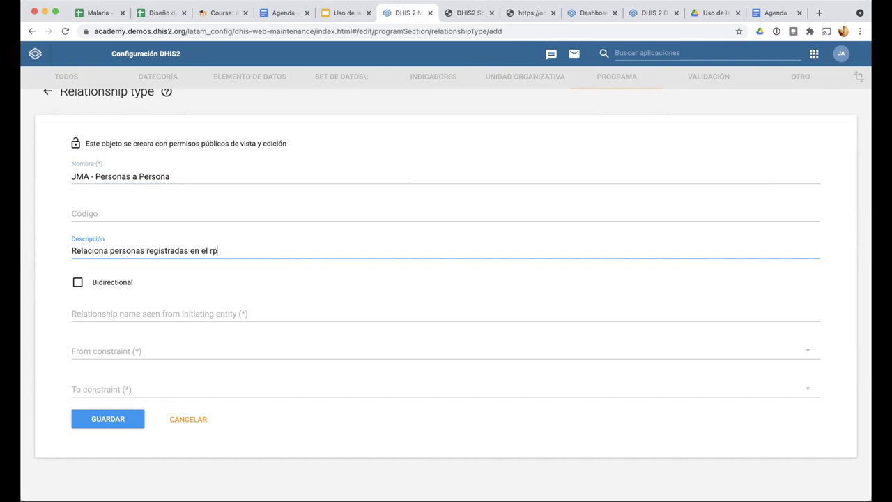
pyautogui.press('BackSpace')
pyautogui.press('BackSpace')
pyautogui.press('BackSpace')
pyautogui.write('sistema')
pyautogui.click(76, 283)
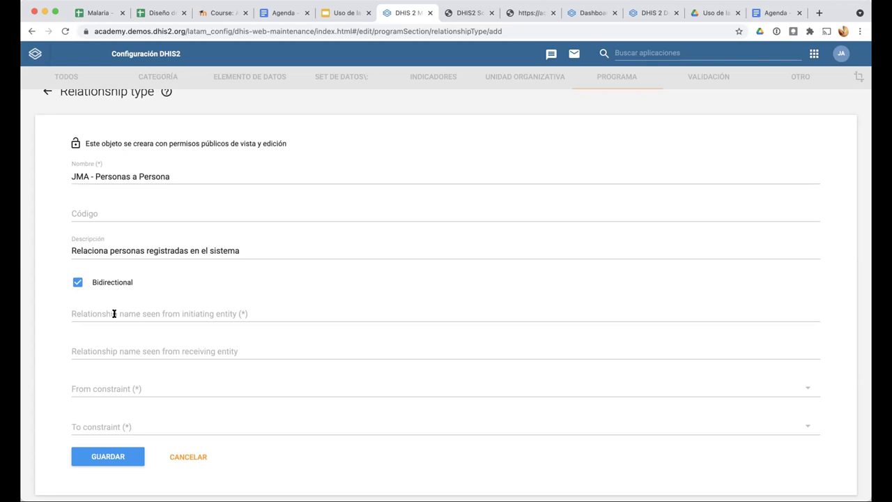
# Try 'Madre' as the initiating-side and 'Hijo' as the receiving-side relationship names
pyautogui.click(110, 310)
pyautogui.click(59, 300)
pyautogui.click(123, 308)
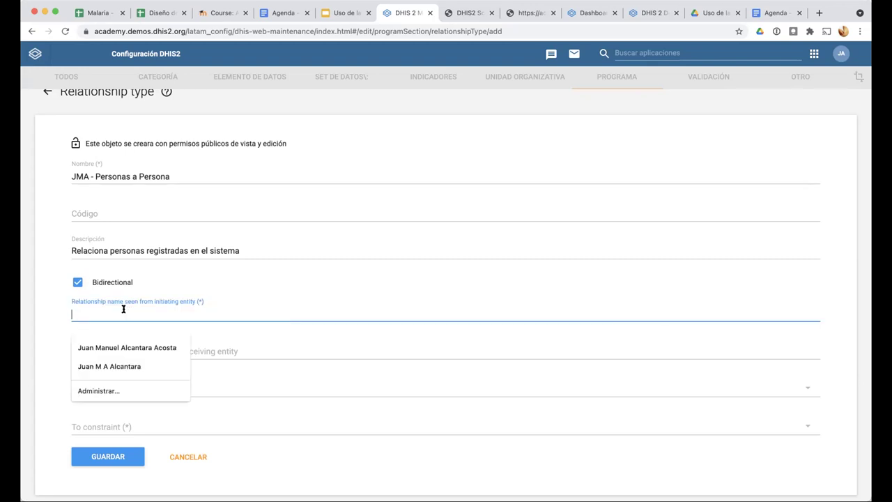
pyautogui.write('Madre')
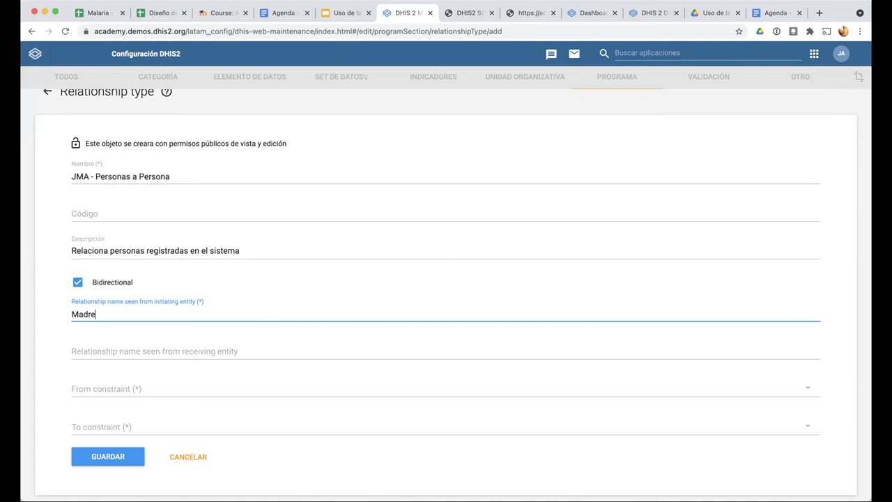
pyautogui.click(51, 336)
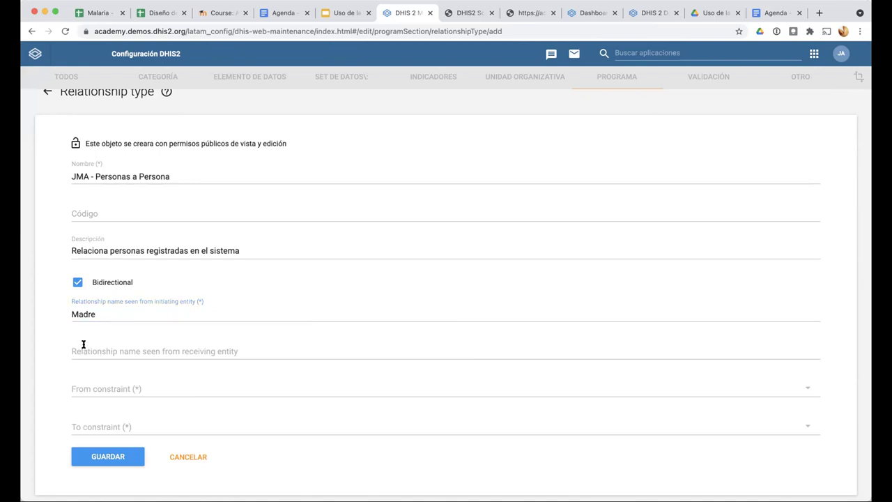
pyautogui.click(82, 348)
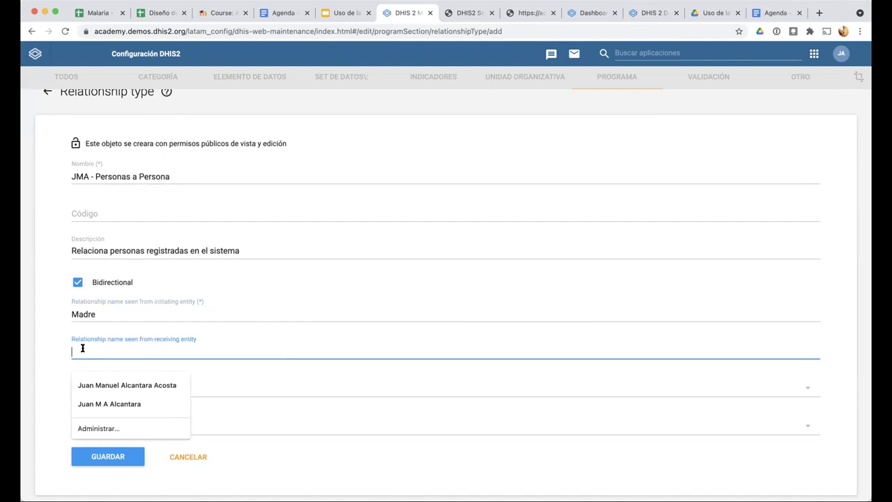
pyautogui.write('Hijo')
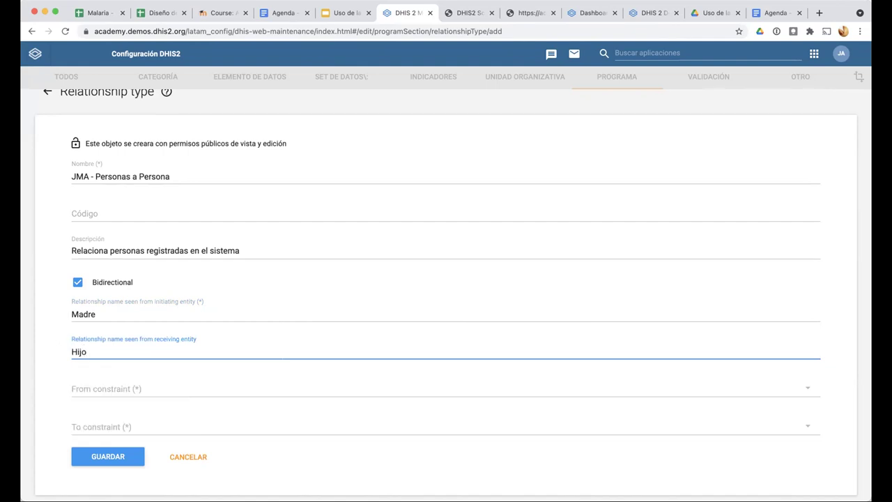
pyautogui.click(50, 334)
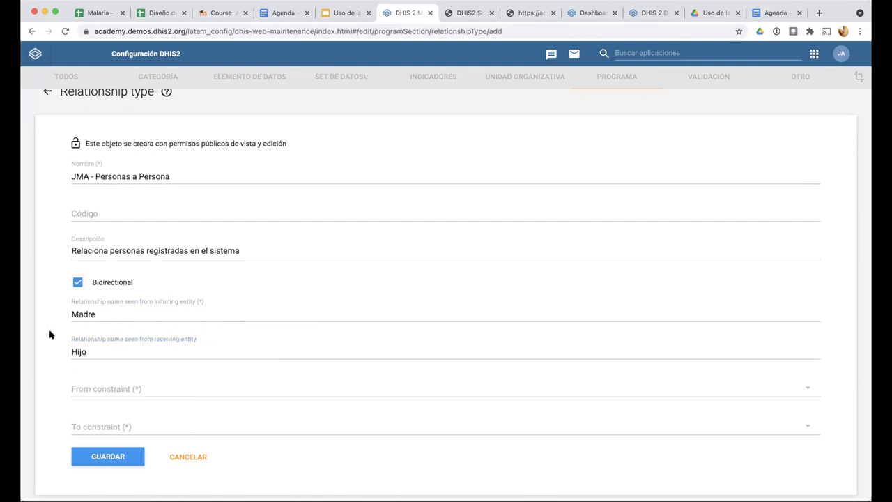
# Delete both the Madre and Hijo names and turn Bidirectional off
pyautogui.click(81, 310)
pyautogui.doubleClick(78, 350)
pyautogui.press('BackSpace')
pyautogui.doubleClick(88, 312)
pyautogui.press('BackSpace')
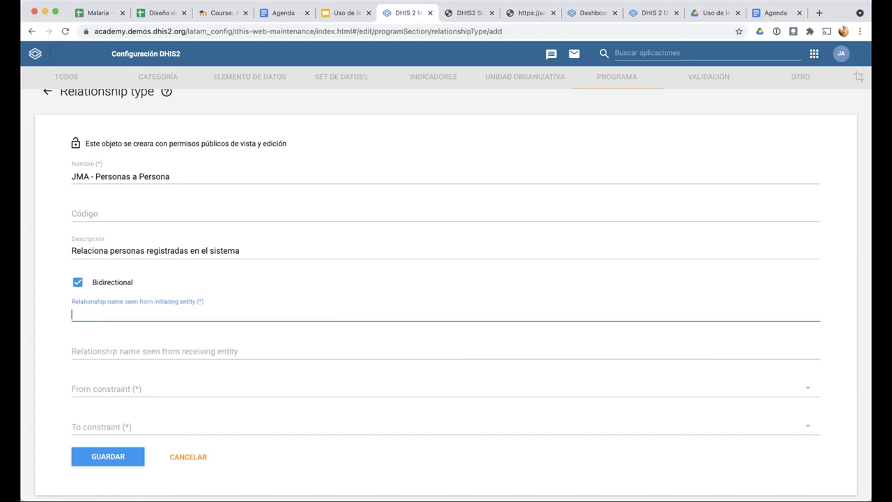
pyautogui.click(78, 283)
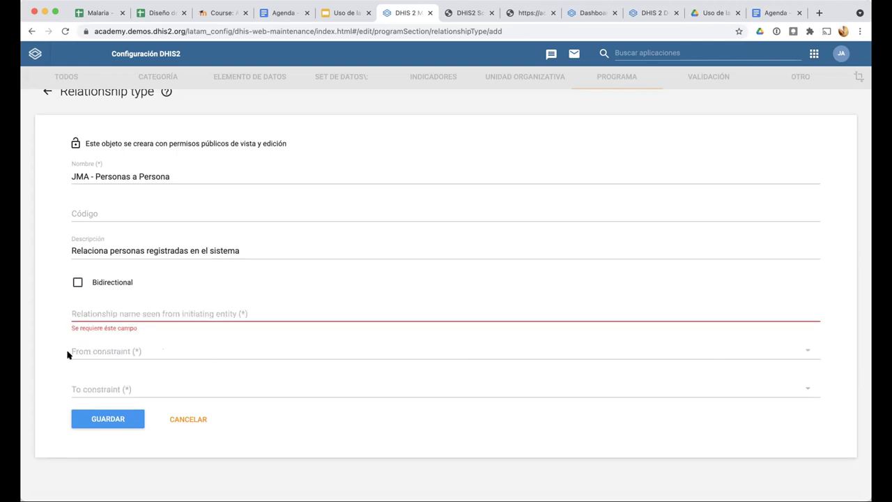
# Name the initiating-side relationship 'Persona', then bring up the Relaciones slide in the presentation
pyautogui.click(93, 310)
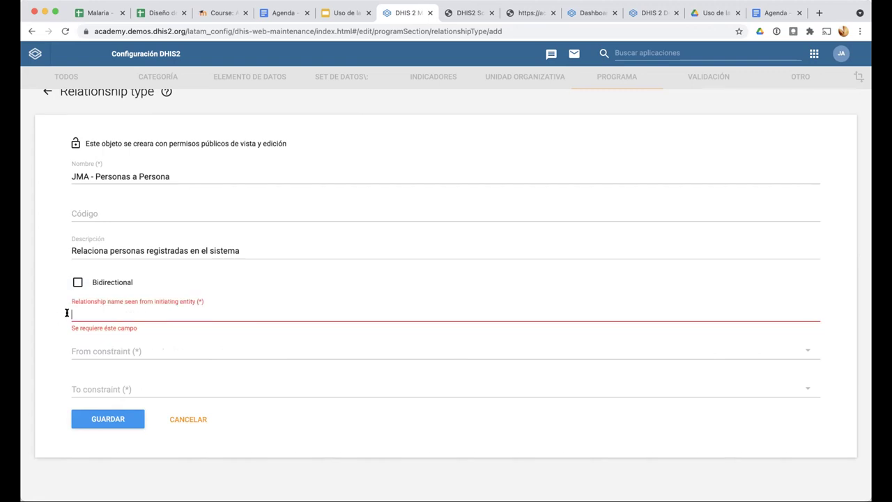
pyautogui.write('Caso')
pyautogui.press('BackSpace')
pyautogui.press('BackSpace')
pyautogui.press('BackSpace')
pyautogui.press('BackSpace')
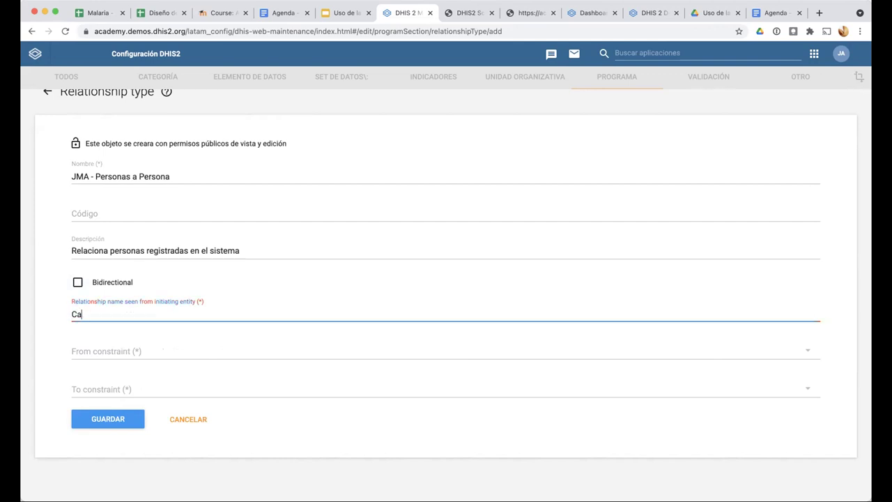
pyautogui.write('Persona')
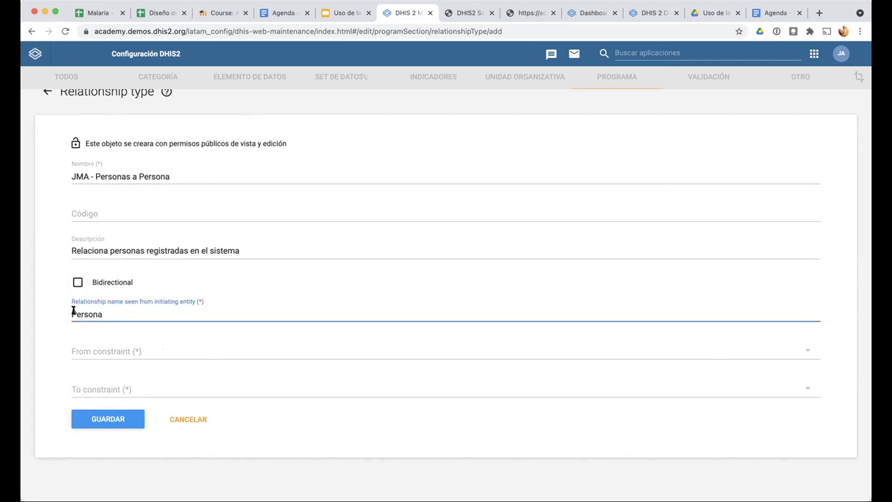
pyautogui.click(53, 308)
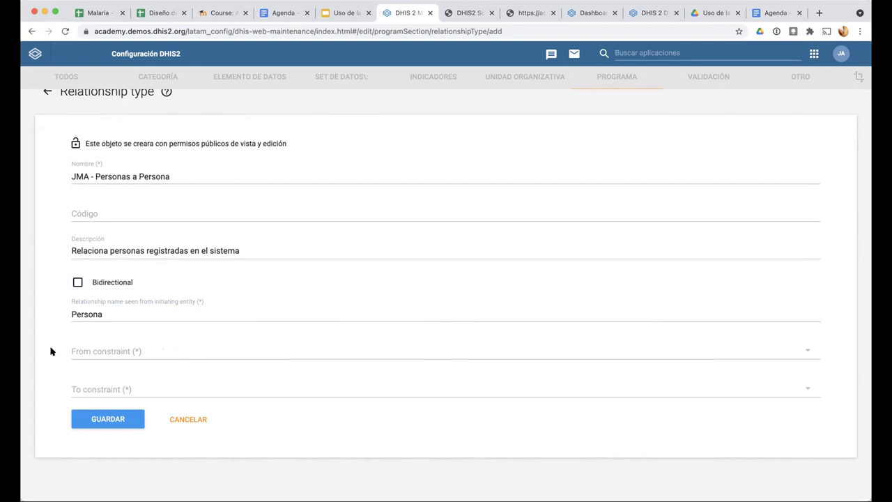
pyautogui.click(350, 15)
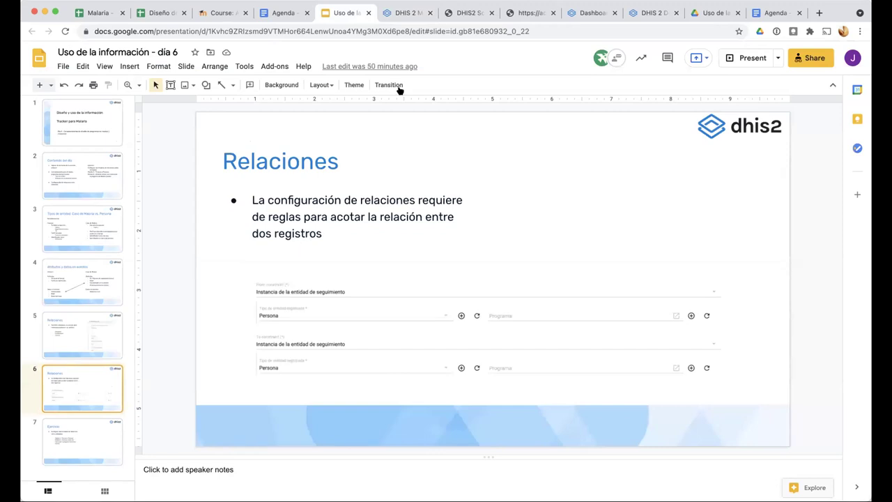
# Go back to the 'JMA - Personas a Persona' relationship type form after reading the slide
pyautogui.click(398, 20)
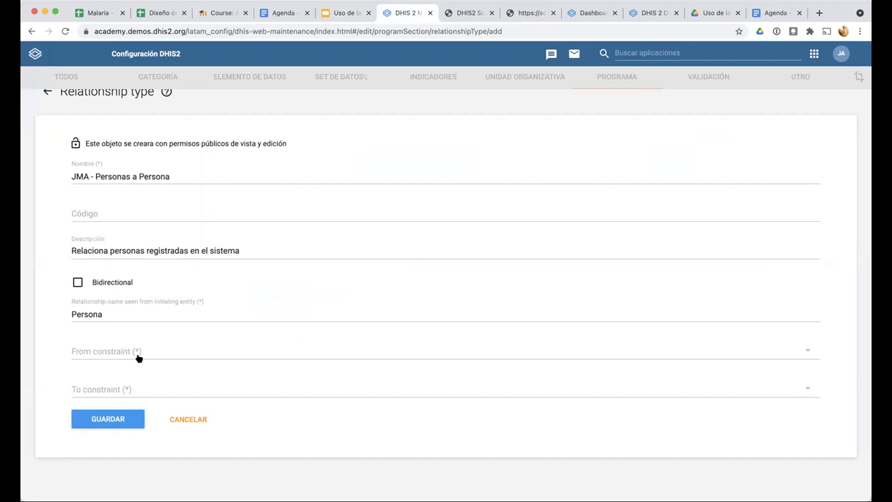
# Set the From constraint to a tracked entity instance of type Persona
pyautogui.scroll(2, 138, 356)
pyautogui.scroll(3, 260, 282)
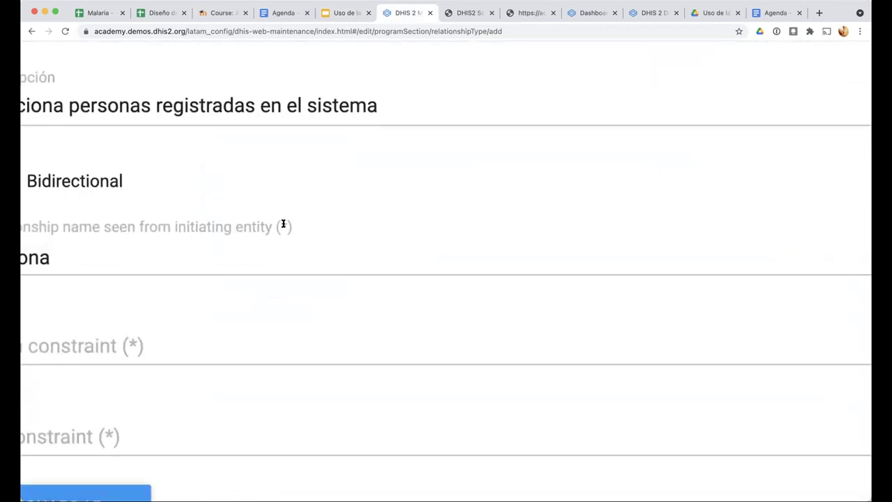
pyautogui.scroll(-5, 233, 278)
pyautogui.scroll(-3, 195, 304)
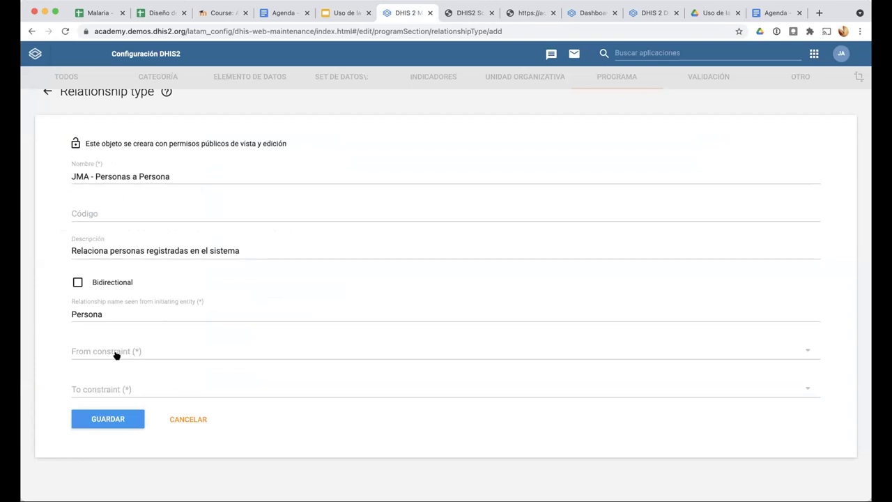
pyautogui.click(116, 354)
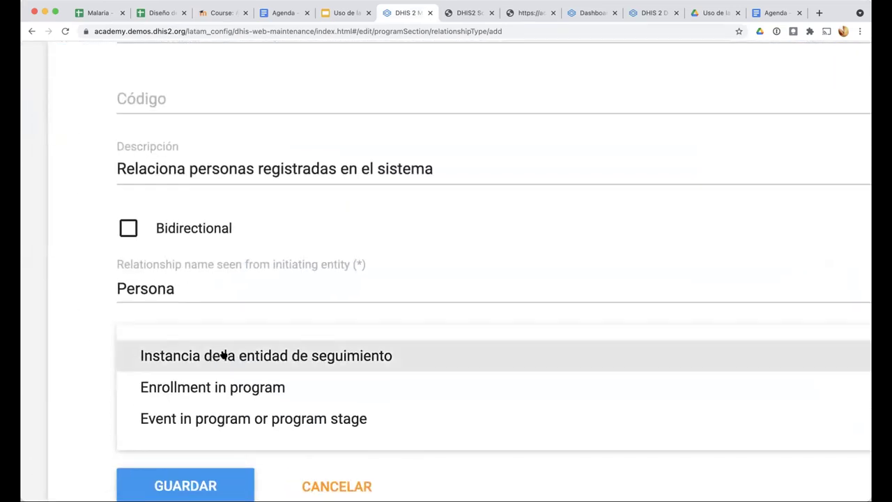
pyautogui.click(223, 356)
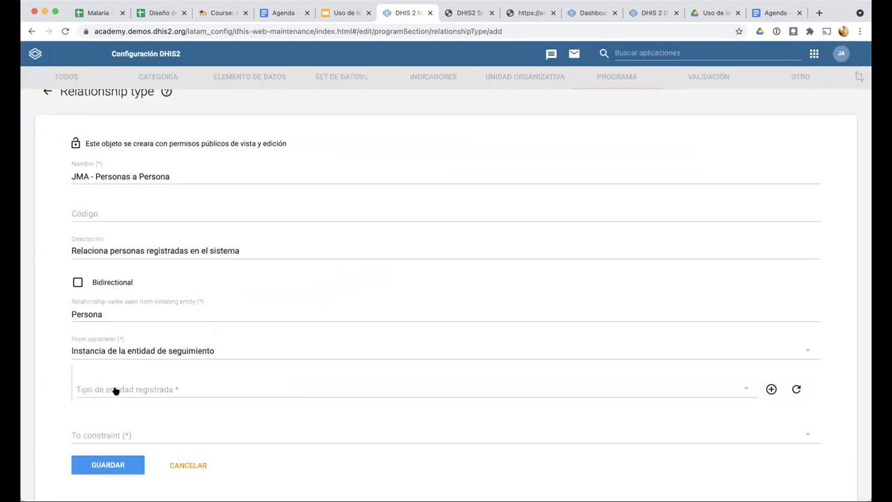
pyautogui.click(102, 391)
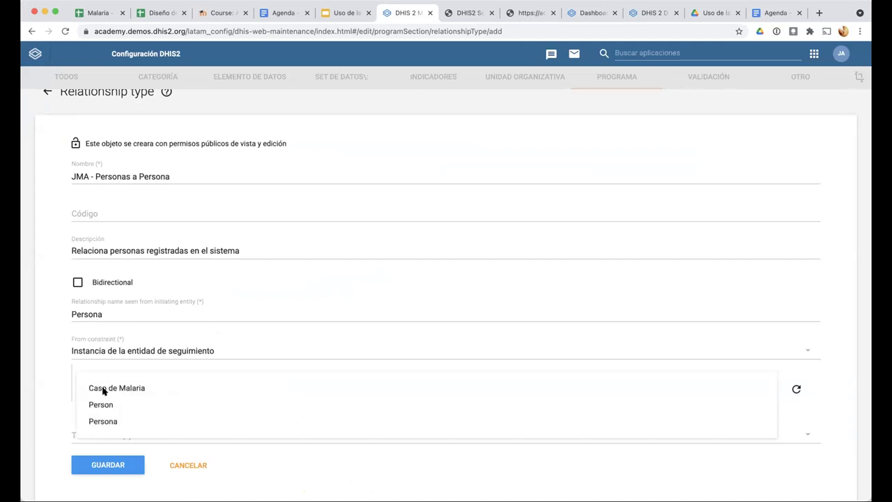
pyautogui.click(108, 421)
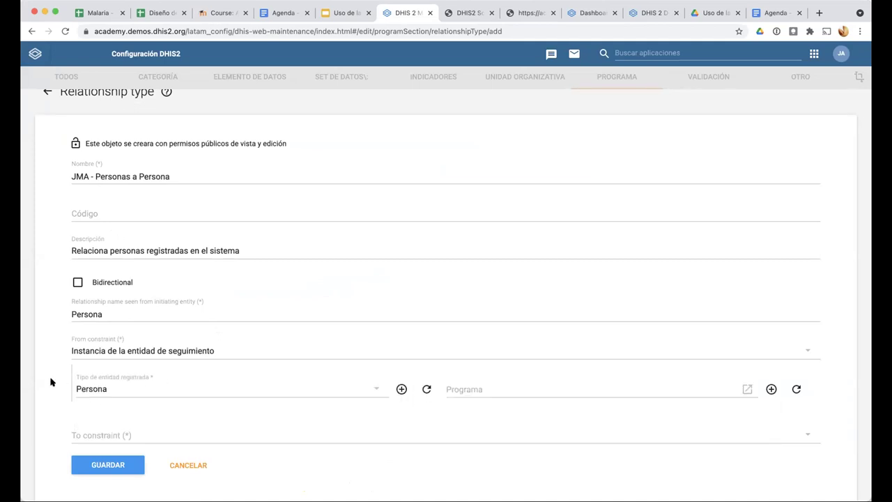
# Make the To constraint a tracked entity instance of type Persona as well
pyautogui.scroll(-2, 84, 398)
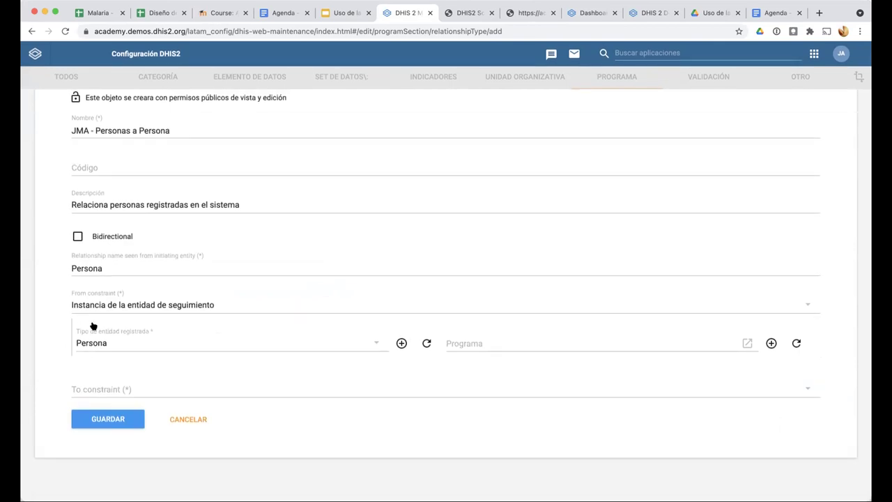
pyautogui.click(88, 390)
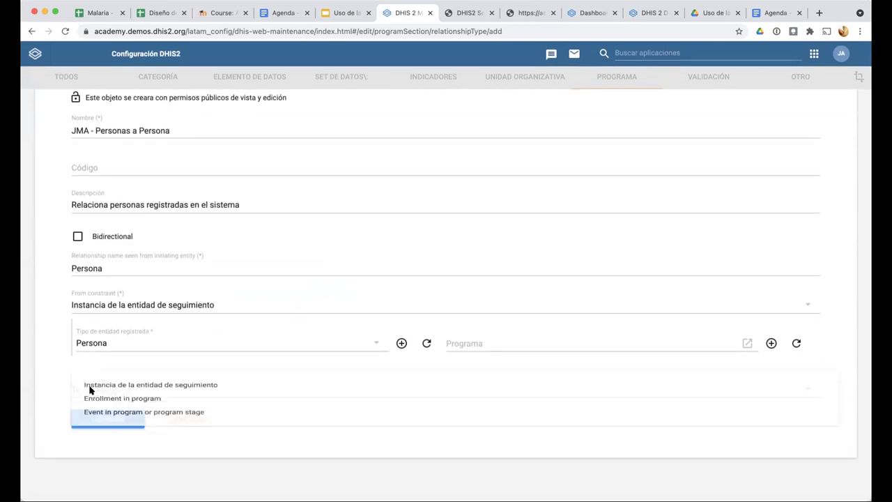
pyautogui.click(96, 388)
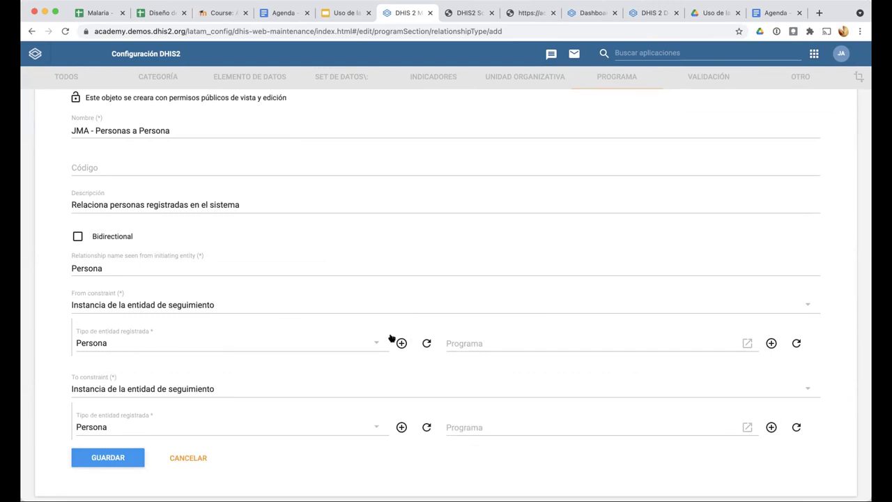
pyautogui.click(466, 345)
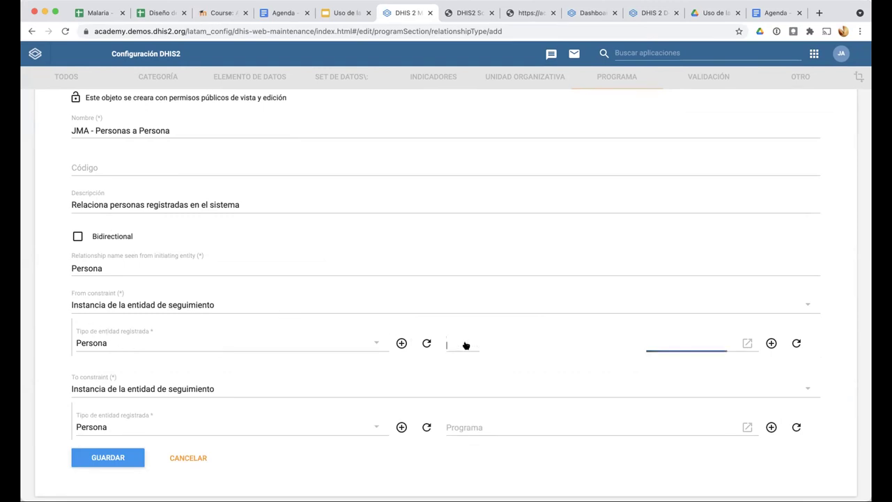
pyautogui.scroll(-6, 413, 311)
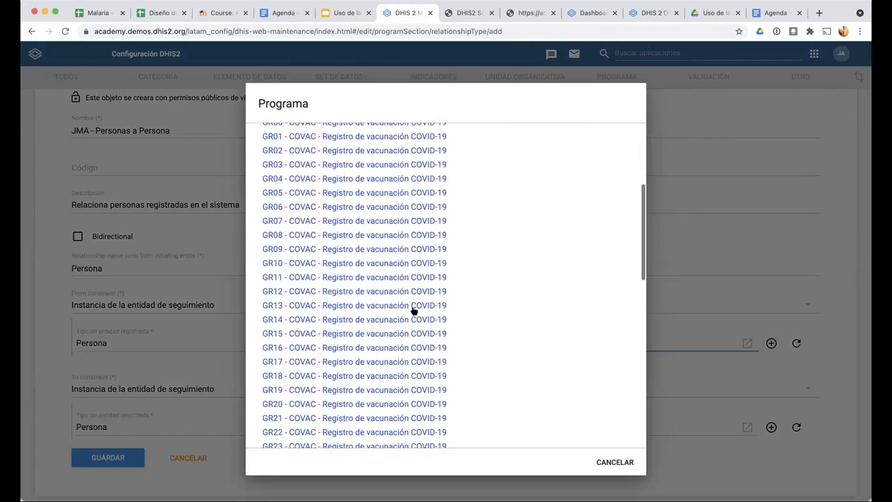
pyautogui.scroll(-6, 384, 339)
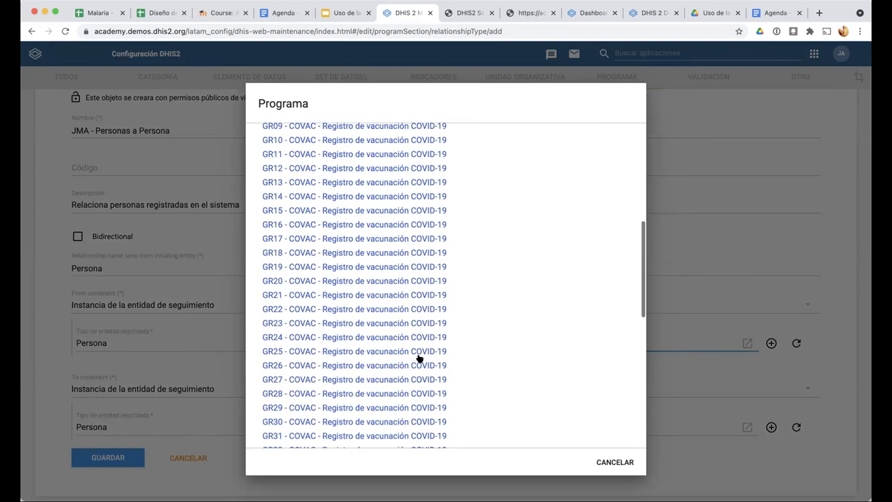
pyautogui.scroll(-10, 391, 357)
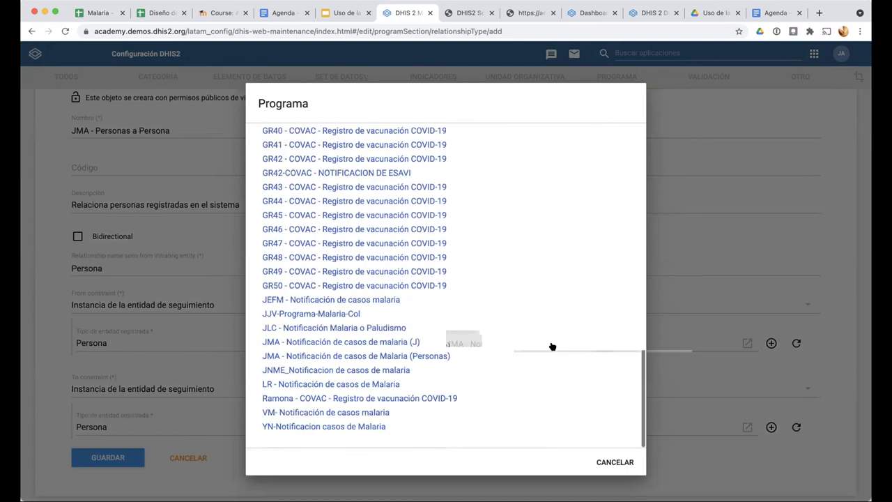
pyautogui.click(403, 387)
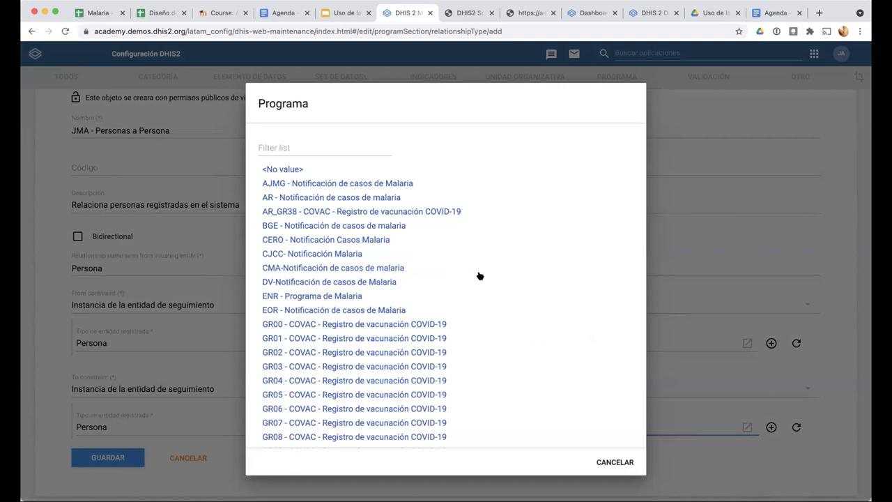
pyautogui.scroll(-10, 479, 276)
pyautogui.keyDown('ctrl'); pyautogui.scroll(5, 479, 276); pyautogui.keyUp('ctrl')
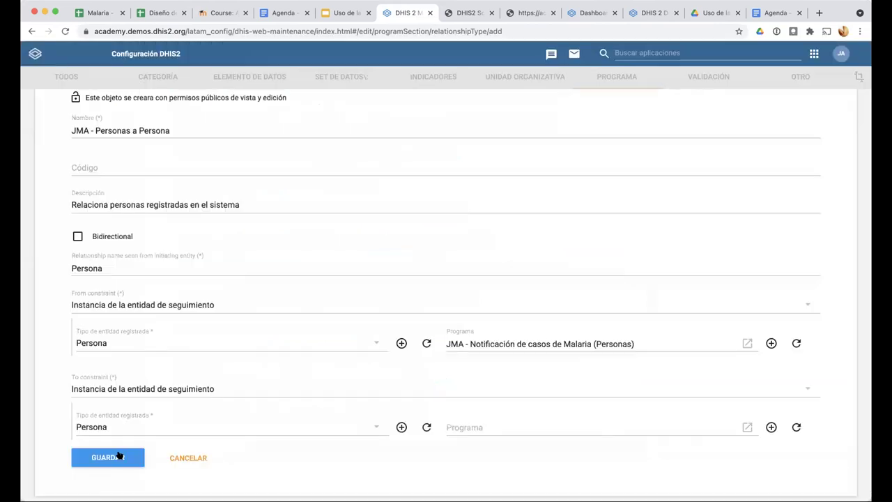
pyautogui.click(90, 408)
pyautogui.click(631, 340)
pyautogui.click(480, 329)
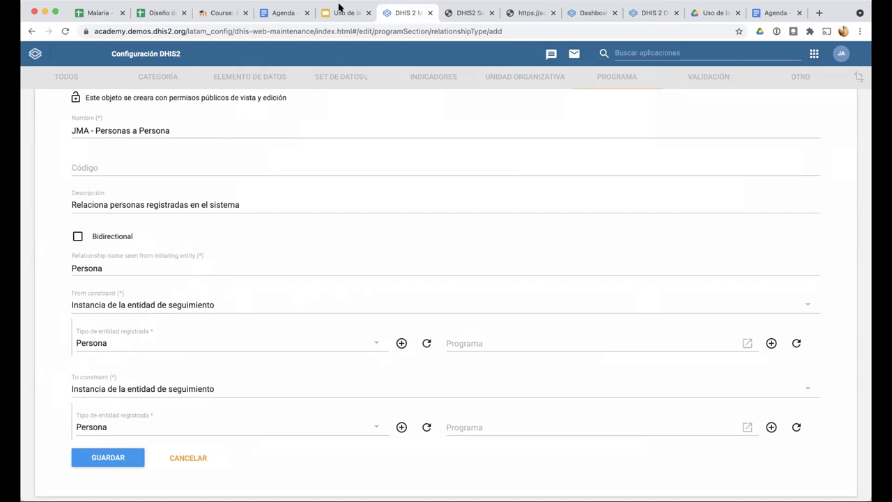
# Show slide 2, 'Contenido del día', and select its exercise text on Modelo A and Modelo B
pyautogui.click(335, 13)
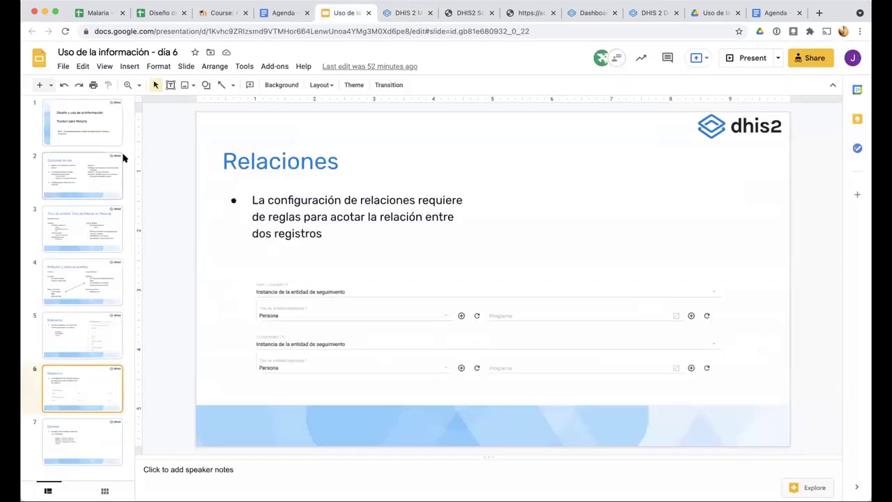
pyautogui.click(89, 175)
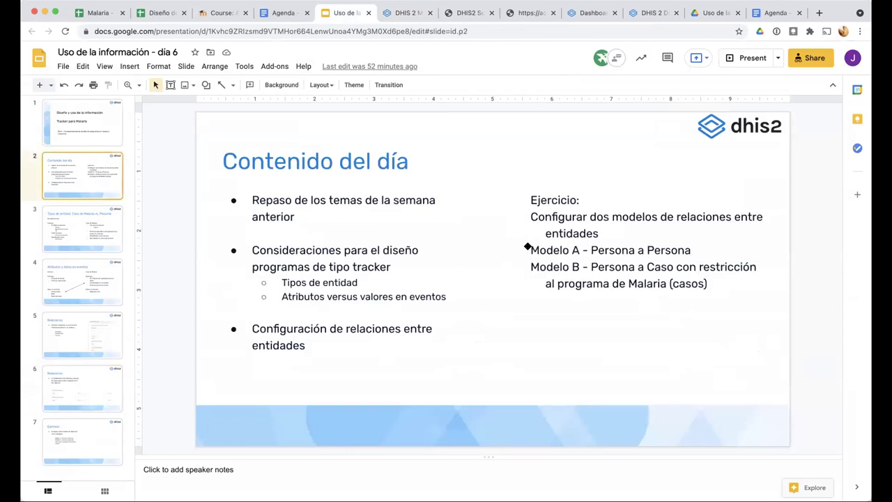
pyautogui.click(532, 249)
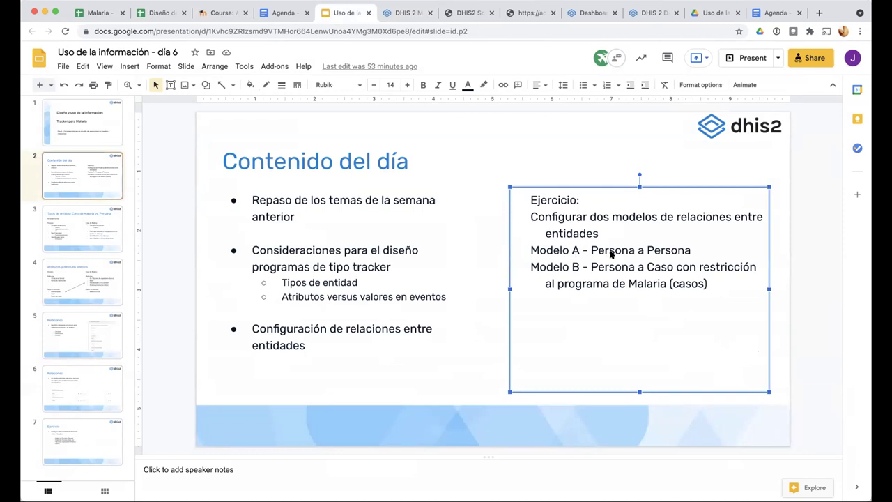
# Rename the type 'JMA - Modelo A - Personas a Persona' and save it
pyautogui.click(394, 12)
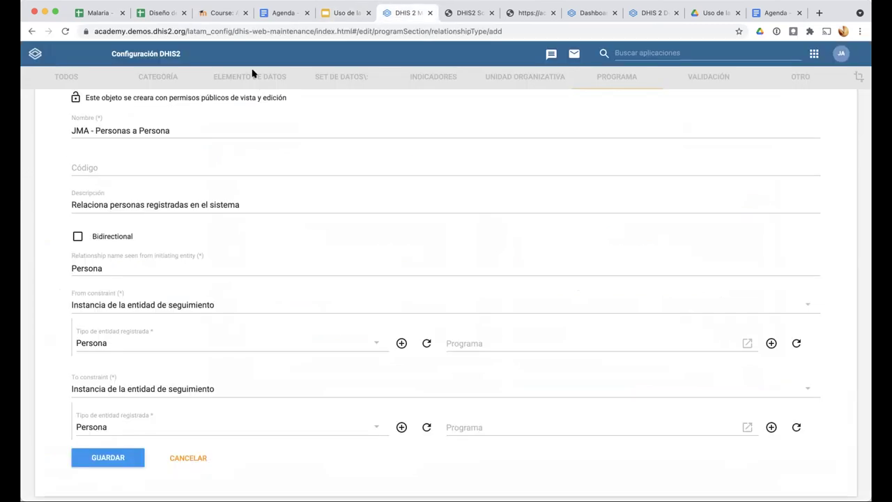
pyautogui.click(93, 130)
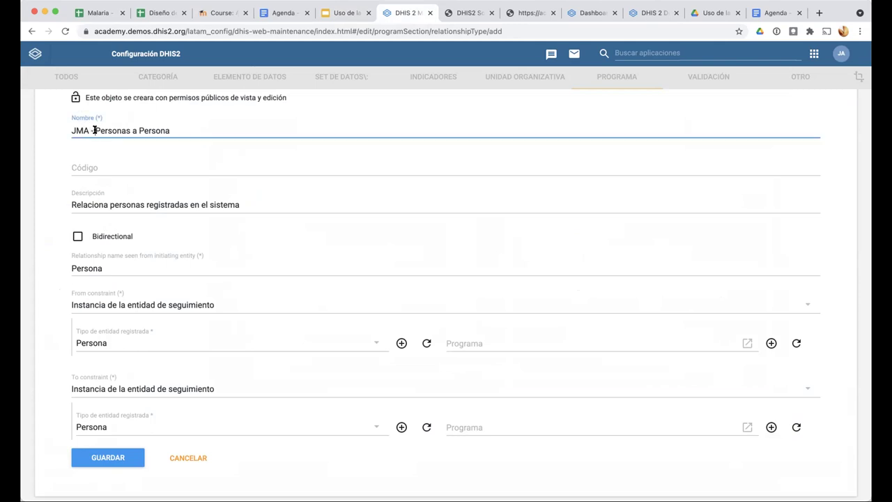
pyautogui.write('Modelo ')
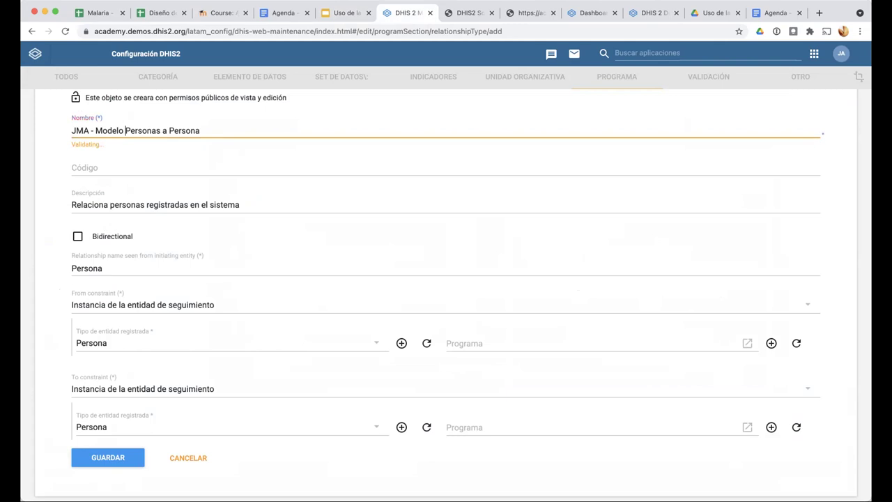
pyautogui.write('A ')
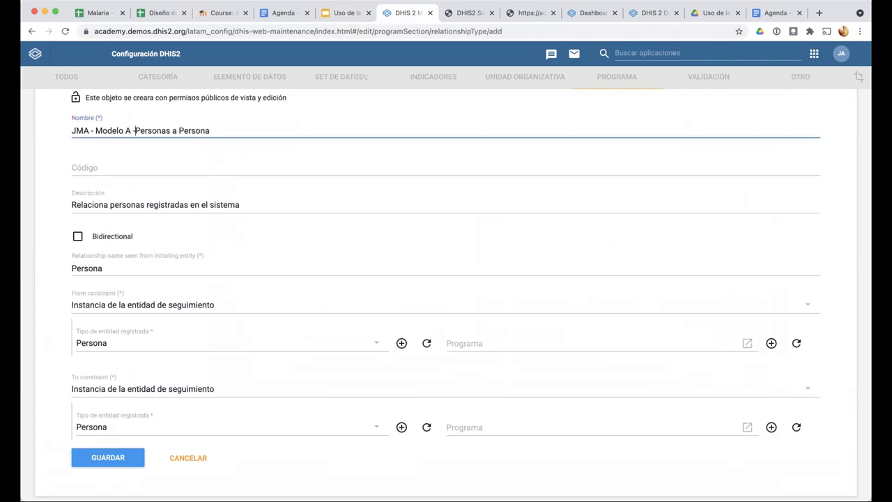
pyautogui.write('-')
pyautogui.scroll(-1, 159, 132)
pyautogui.click(126, 416)
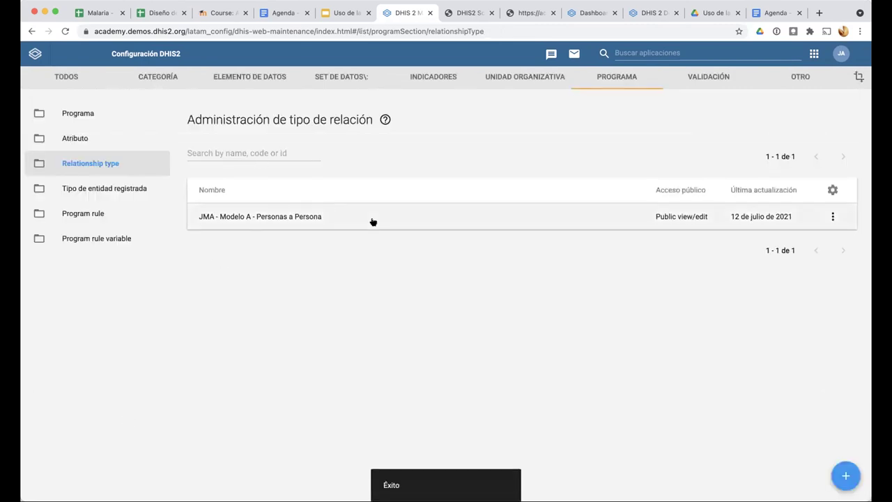
# Clear all cached browser storage with the Limpiador de caché app
pyautogui.click(660, 52)
pyautogui.click(642, 231)
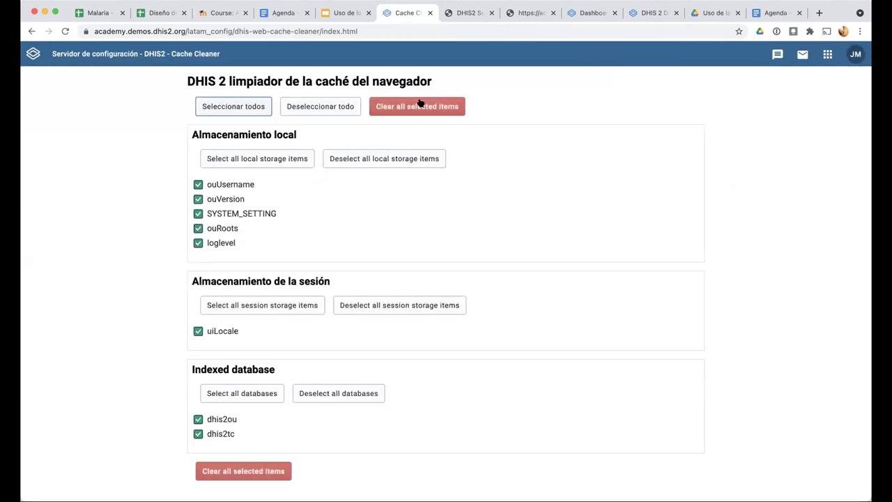
pyautogui.click(417, 105)
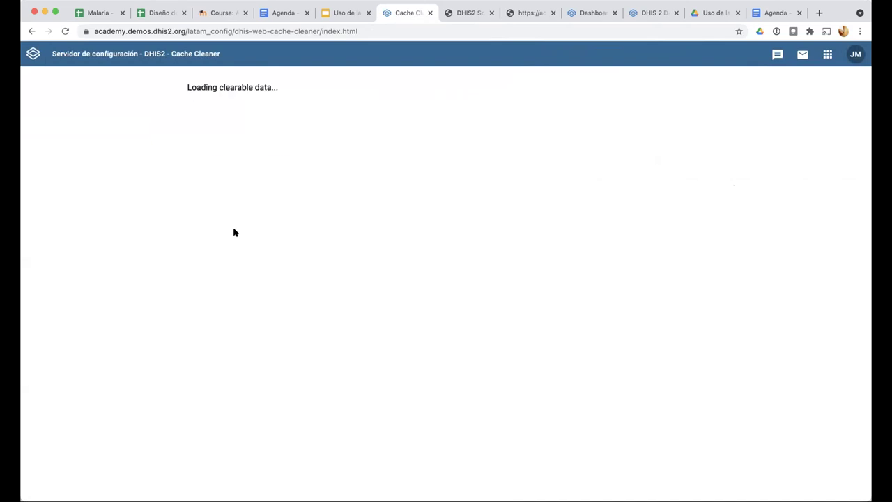
# Launch Tracker Capture and close the stray Scheduler tab
pyautogui.click(827, 53)
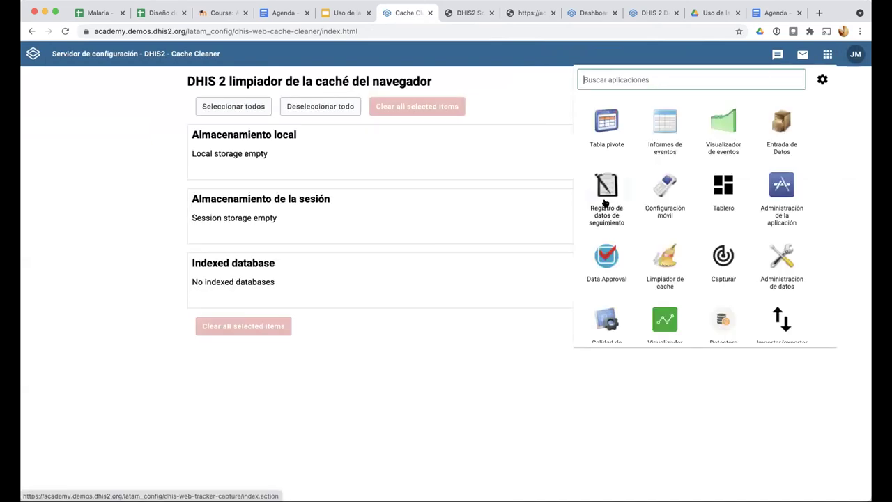
pyautogui.click(605, 202)
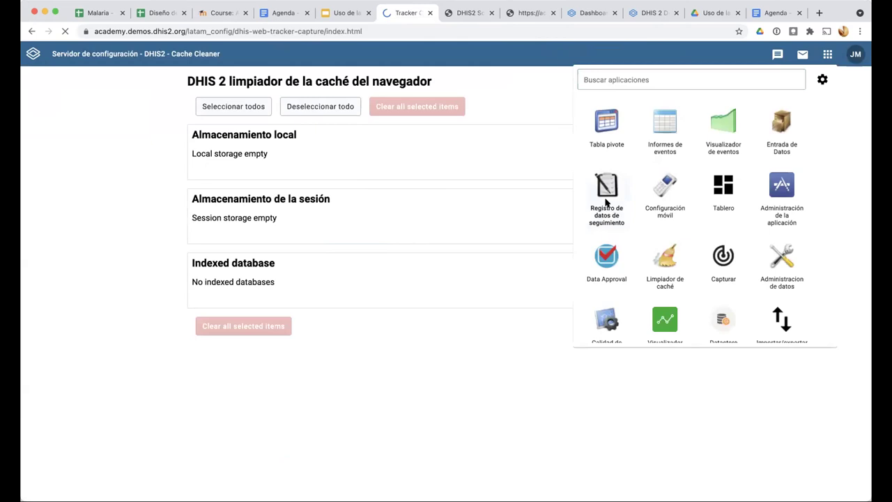
pyautogui.click(467, 12)
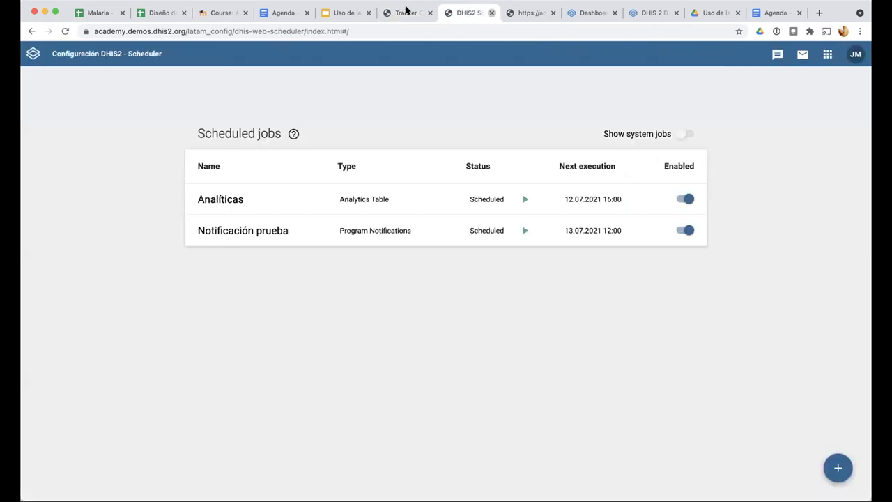
pyautogui.press('super+w')
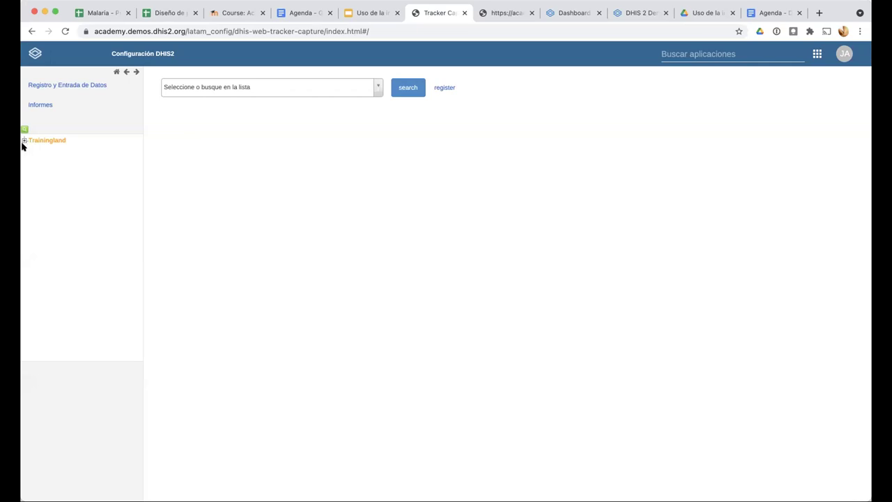
# Select Cardinal Hospital Gateway PHC under Trainingland › Animal Region › Bird District
pyautogui.click(25, 140)
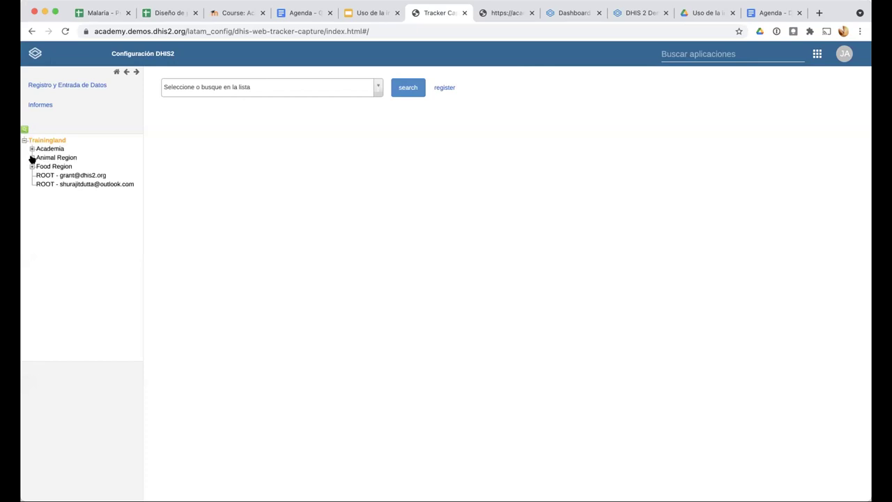
pyautogui.click(31, 158)
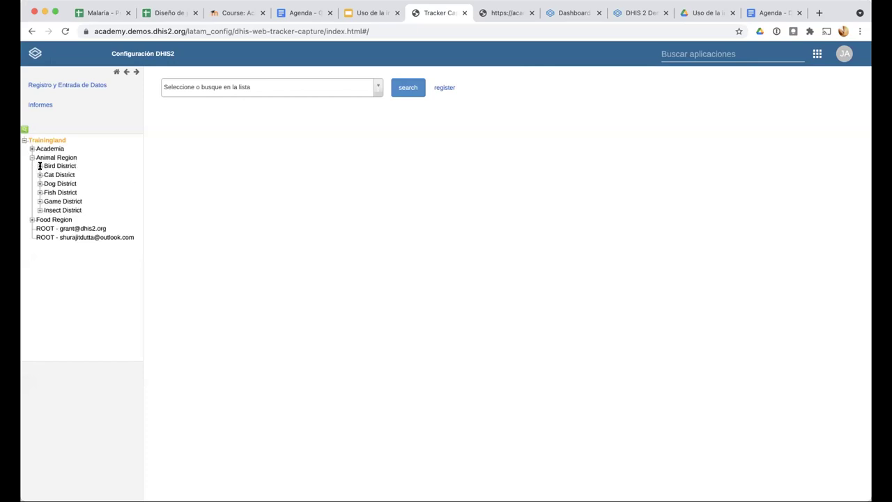
pyautogui.click(40, 166)
pyautogui.click(60, 174)
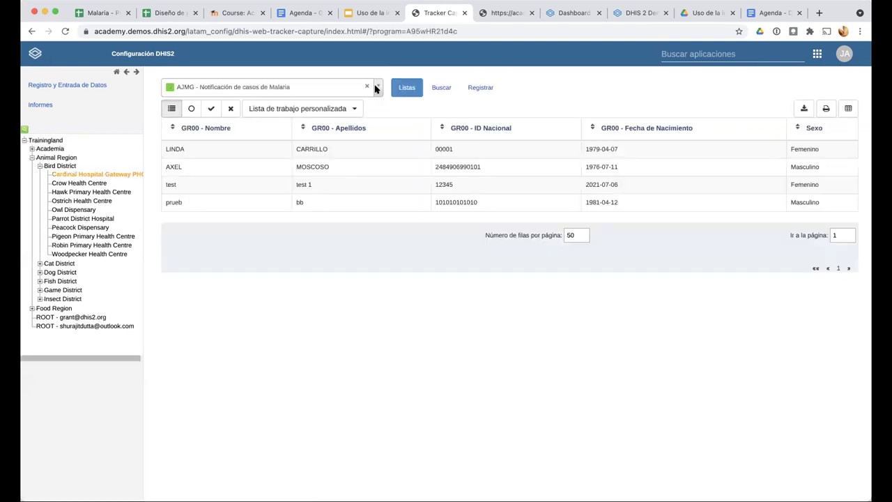
# Choose the 'JMA - Notificación de casos de Malaria (Personas)' program and open the registered person's dashboard
pyautogui.click(376, 87)
pyautogui.scroll(-1, 305, 149)
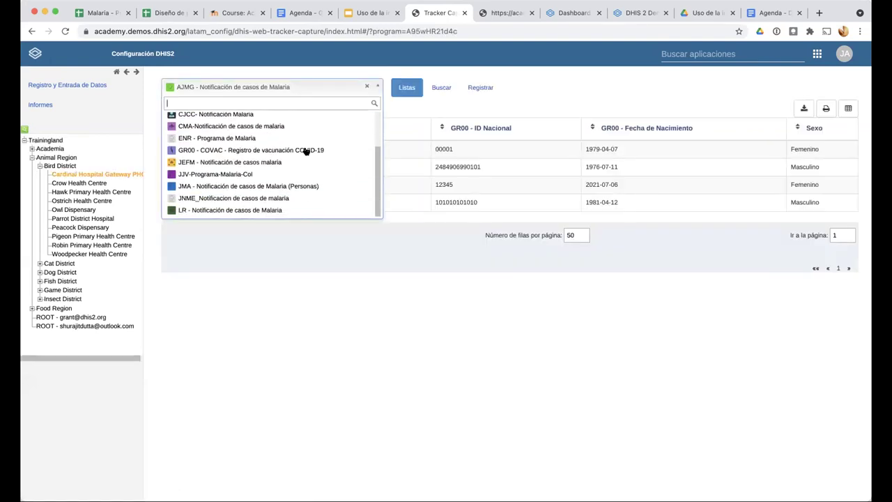
pyautogui.click(282, 187)
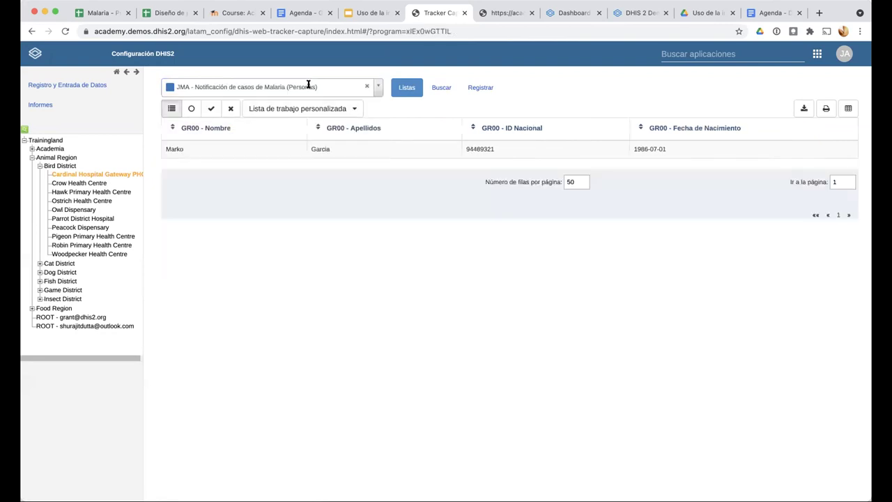
pyautogui.click(307, 149)
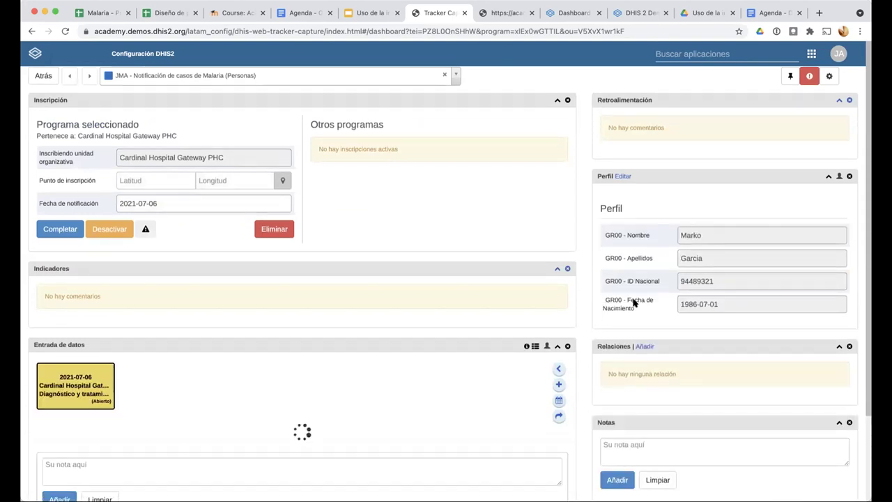
pyautogui.scroll(-1, 600, 266)
pyautogui.scroll(-2, 614, 265)
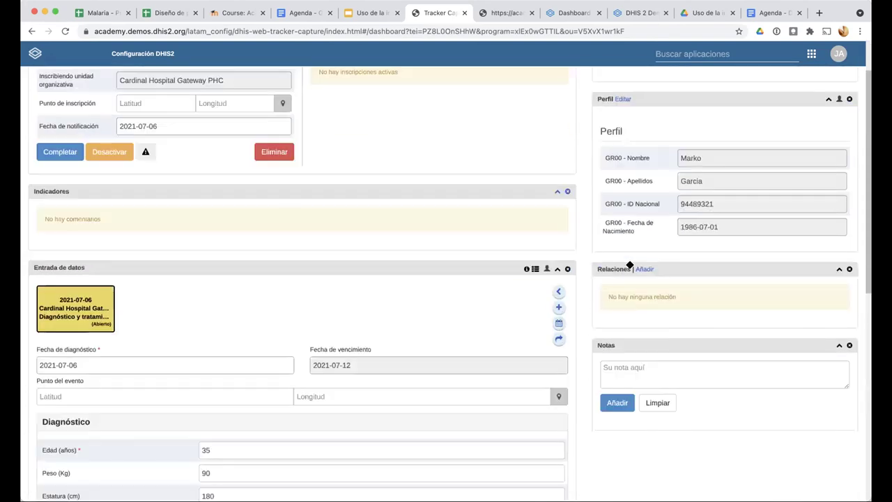
pyautogui.scroll(5, 629, 265)
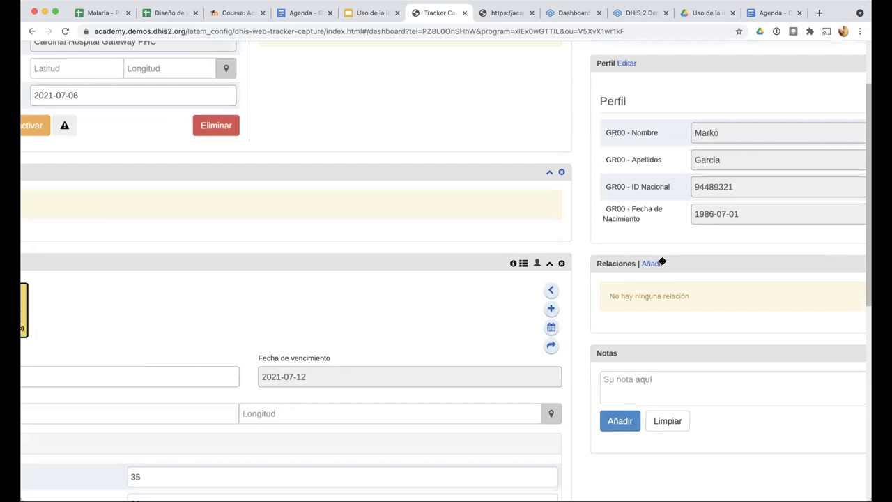
pyautogui.scroll(-5, 616, 265)
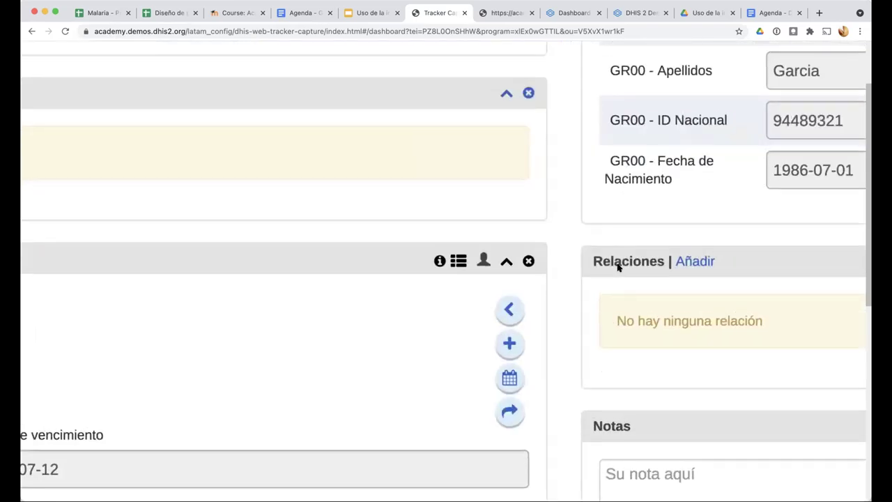
pyautogui.scroll(2, 448, 143)
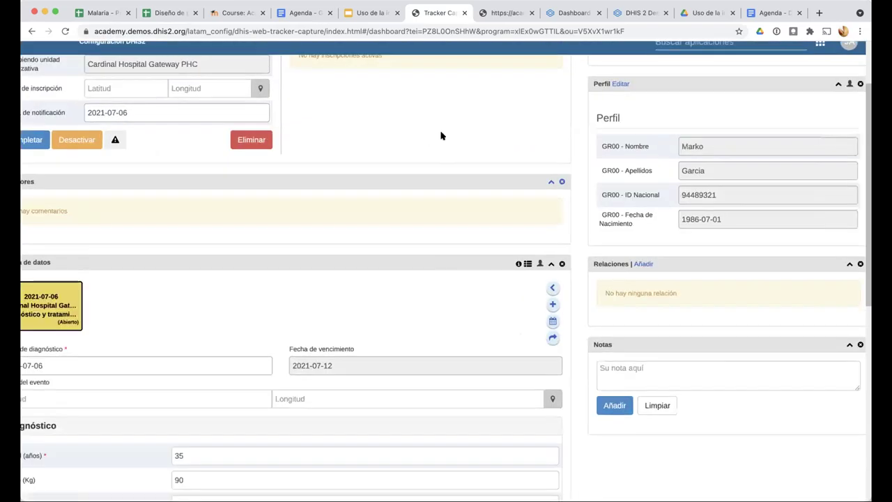
pyautogui.scroll(2, 440, 135)
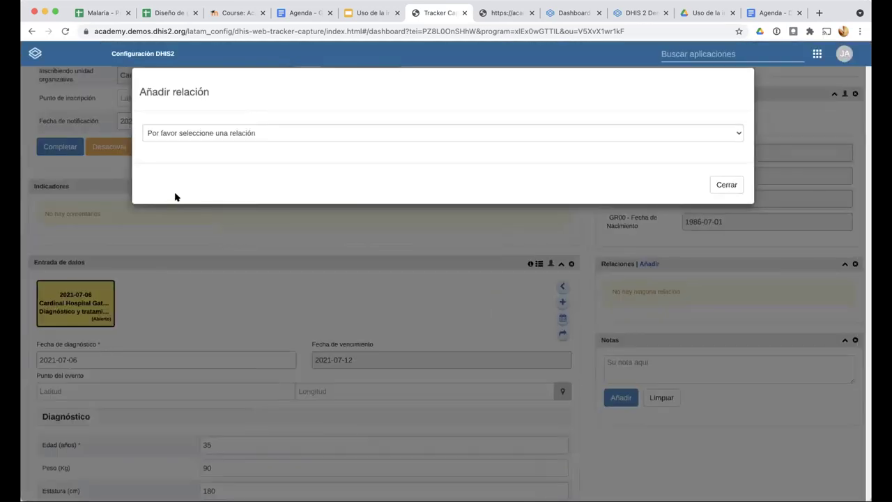
# Choose relationship type 'JMA - Modelo A - Personas a Persona' and related program 'ENR - Programa de Malaria'
pyautogui.click(177, 140)
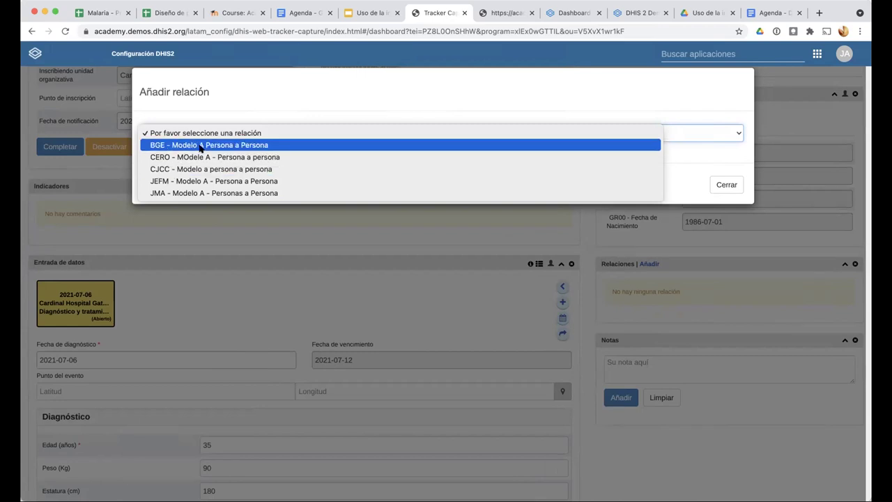
pyautogui.click(174, 193)
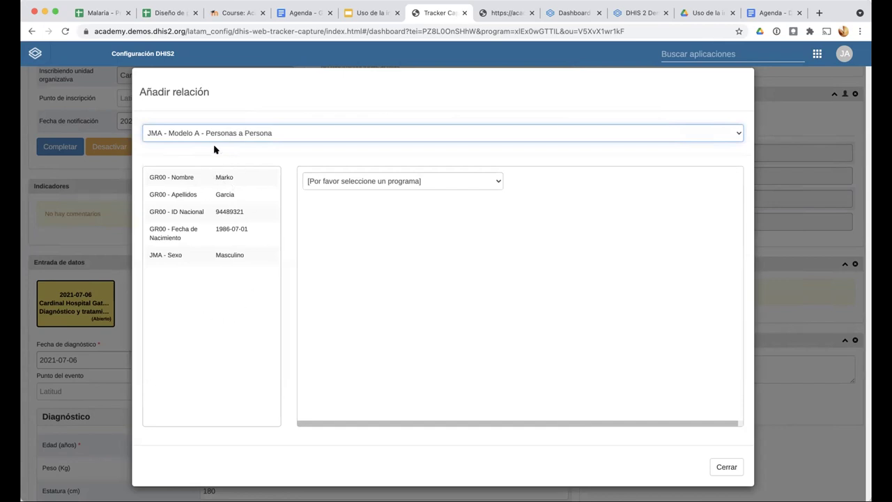
pyautogui.click(450, 187)
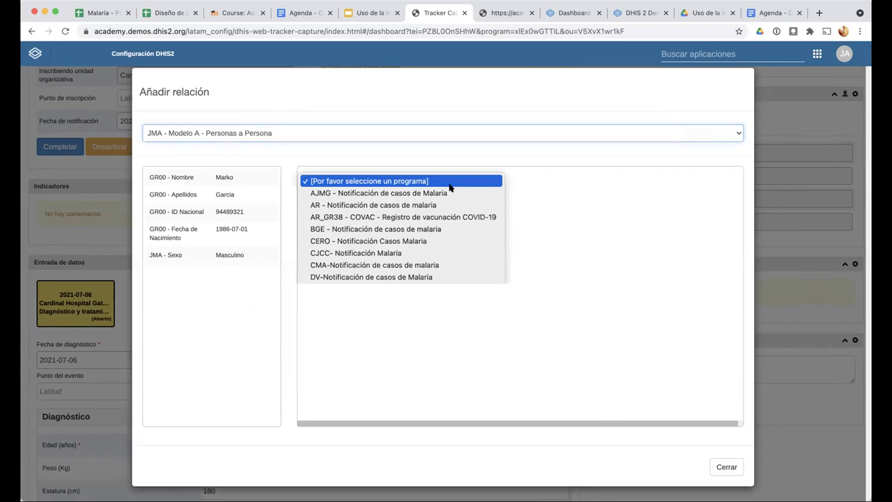
pyautogui.click(547, 180)
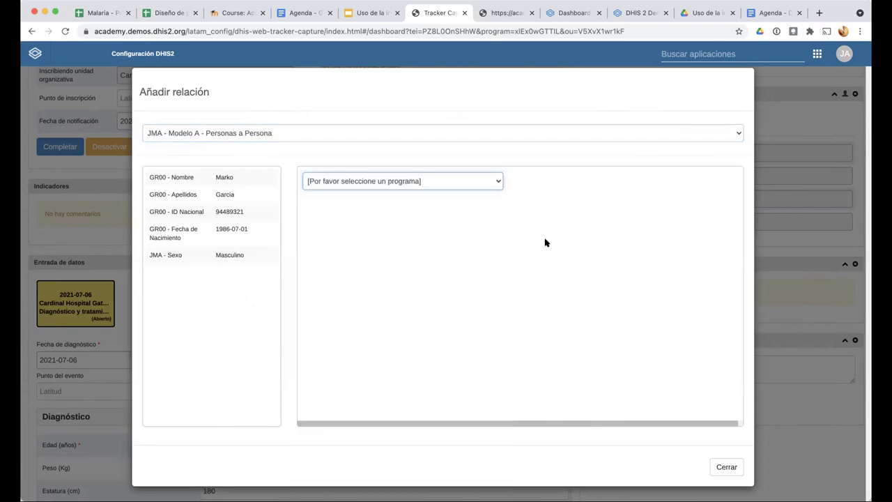
pyautogui.click(494, 181)
pyautogui.scroll(-1, 411, 251)
pyautogui.scroll(-1, 401, 248)
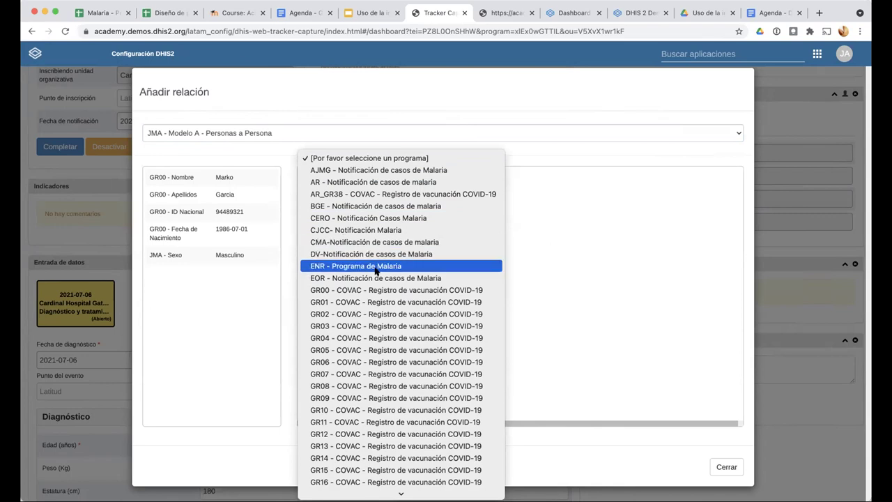
pyautogui.scroll(-2, 377, 268)
pyautogui.scroll(-1, 375, 271)
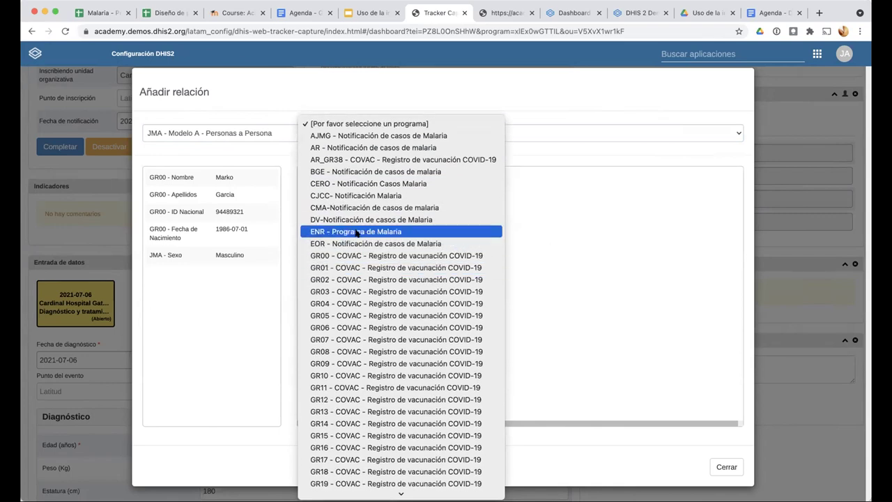
pyautogui.click(357, 232)
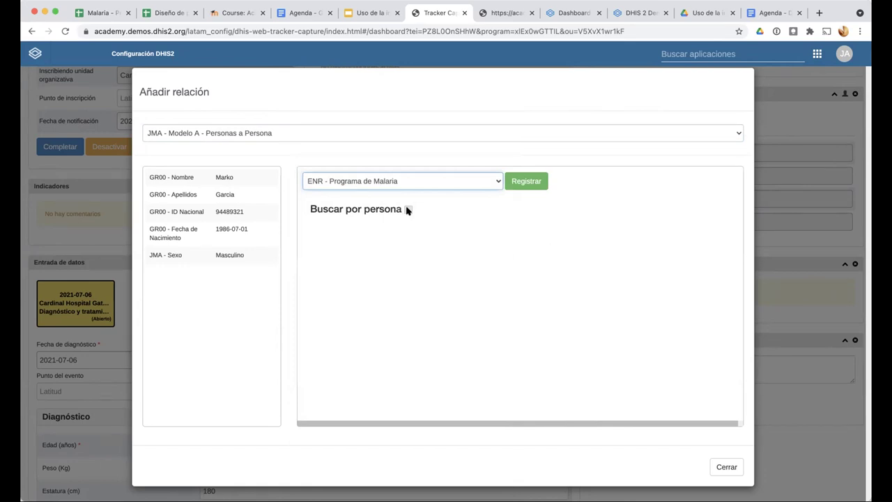
# Start registering a new person and enter the first name and surname
pyautogui.click(531, 183)
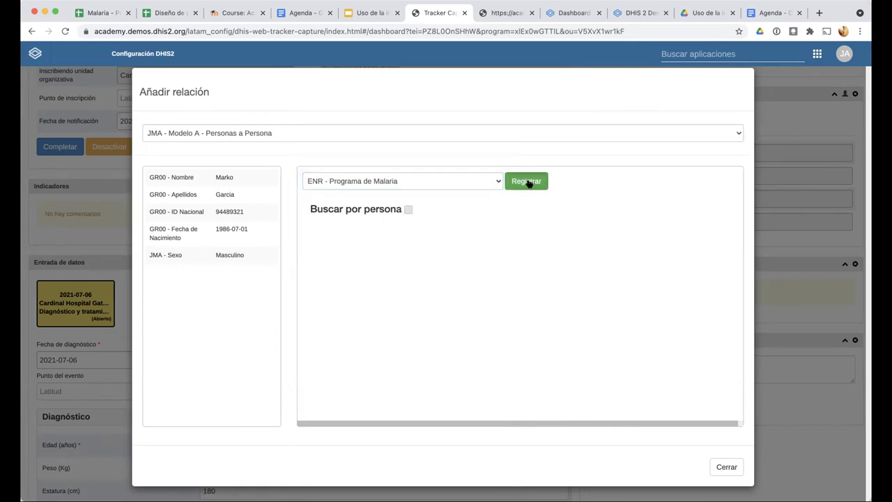
pyautogui.scroll(-3, 474, 261)
pyautogui.scroll(4, 474, 260)
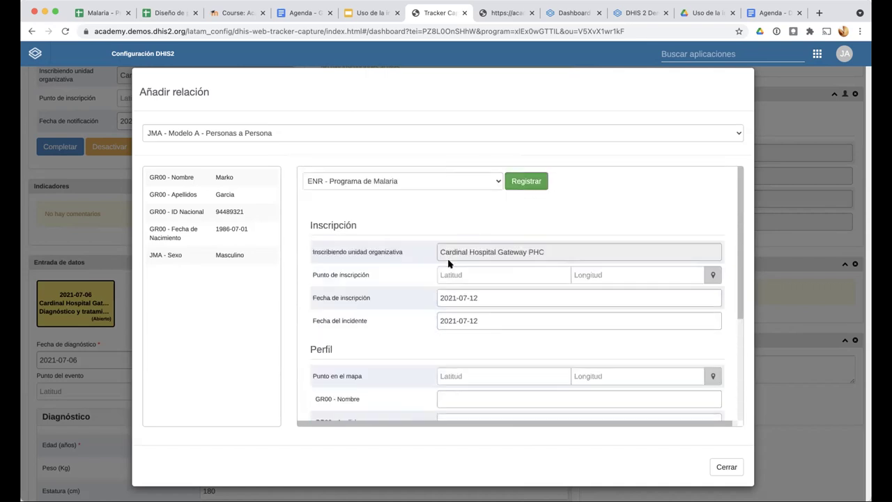
pyautogui.scroll(-4, 400, 364)
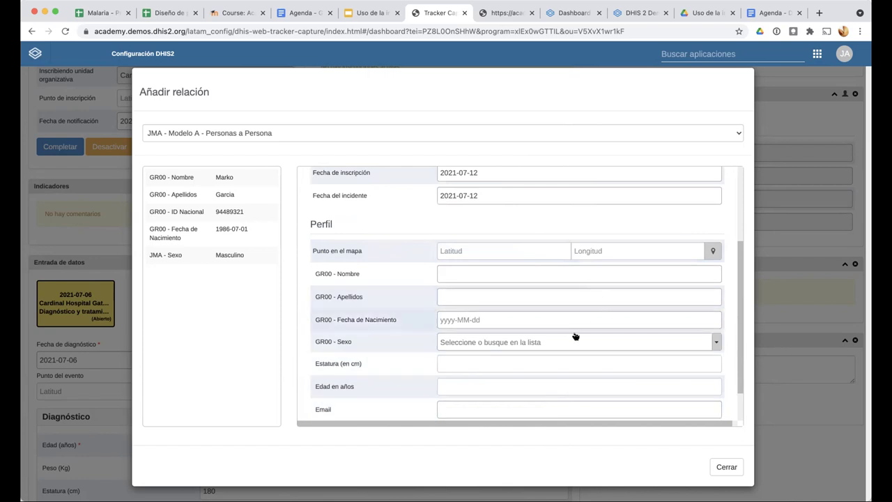
pyautogui.scroll(-2, 575, 336)
pyautogui.scroll(2, 548, 411)
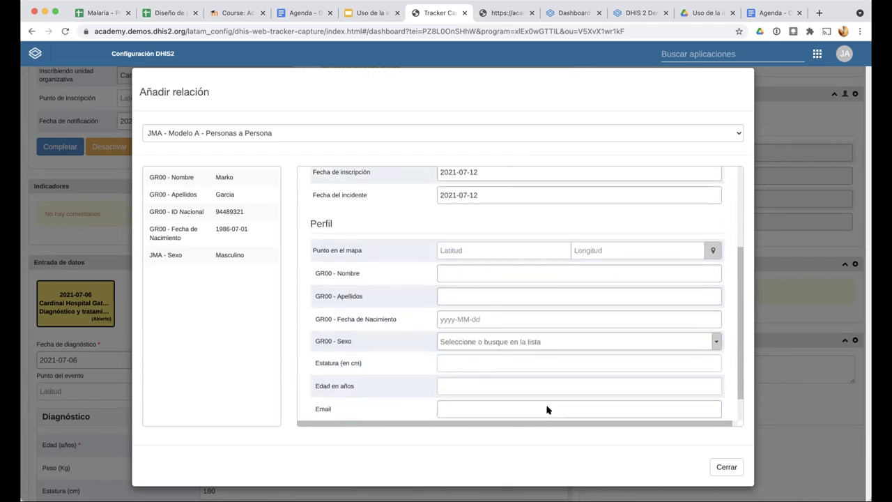
pyautogui.scroll(-2, 548, 410)
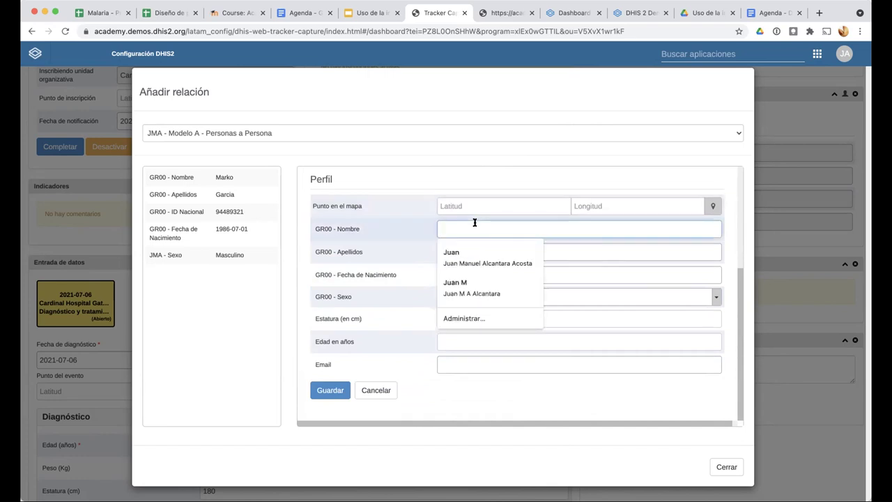
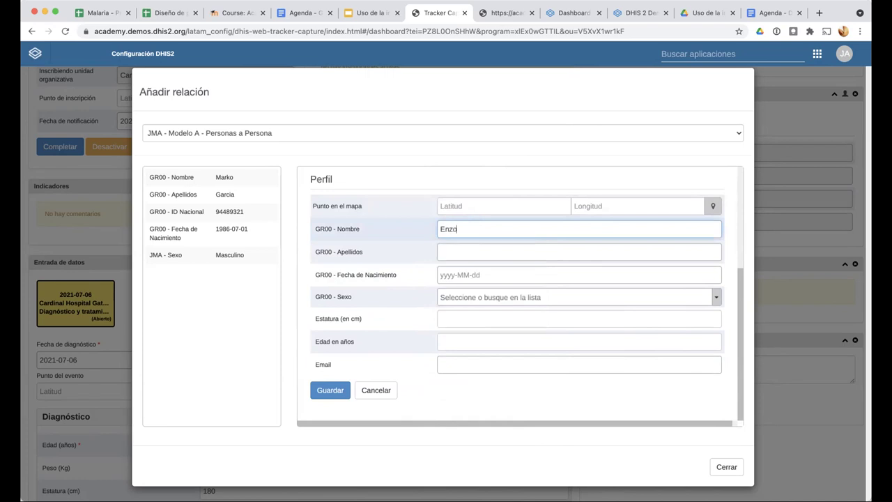
pyautogui.click(469, 252)
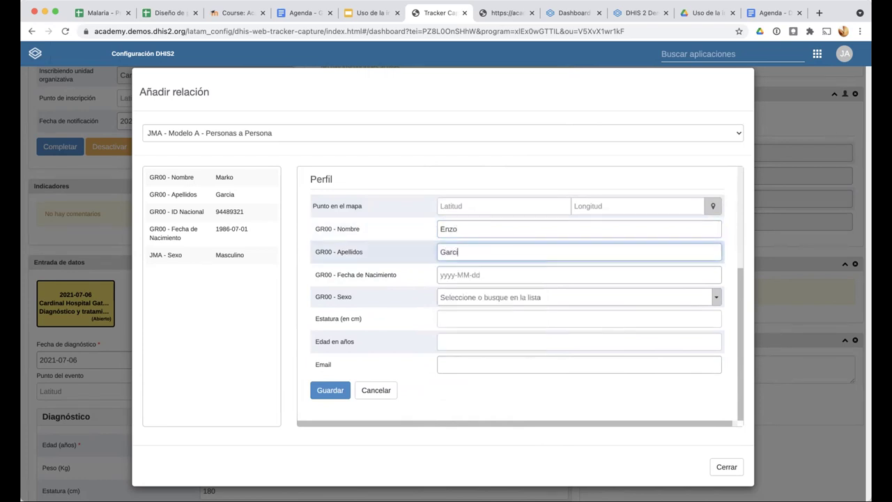
# Set the birth date to 1982-07-05 and the sex to Masculino
pyautogui.click(479, 275)
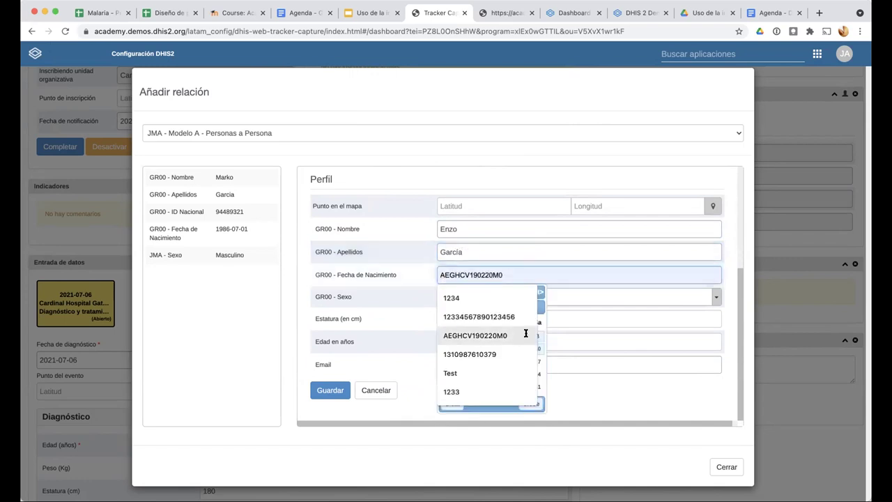
pyautogui.press('Escape')
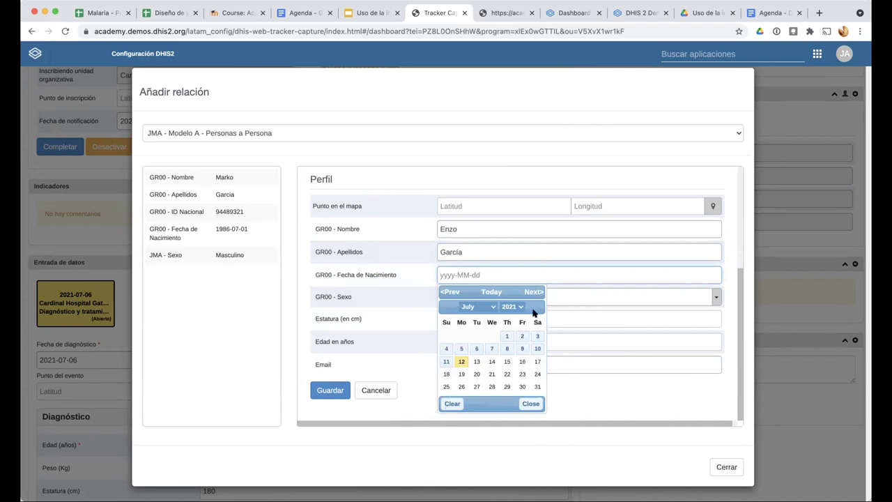
pyautogui.click(512, 307)
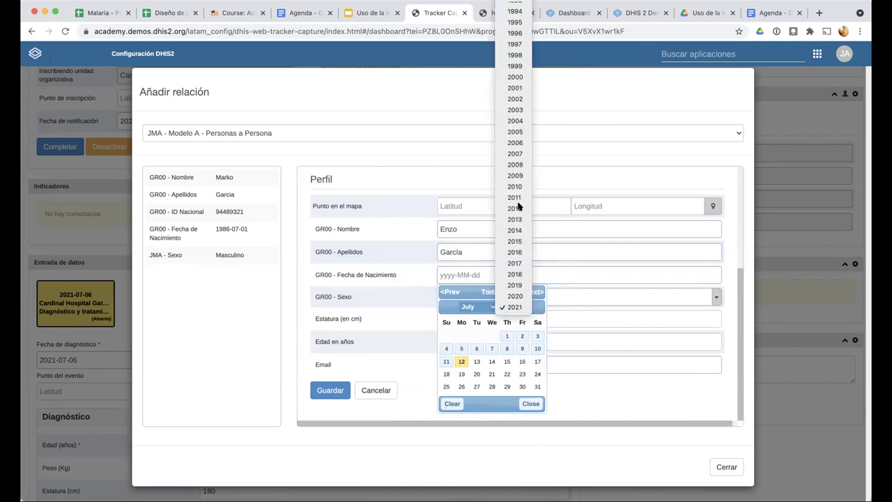
pyautogui.scroll(10, 518, 405)
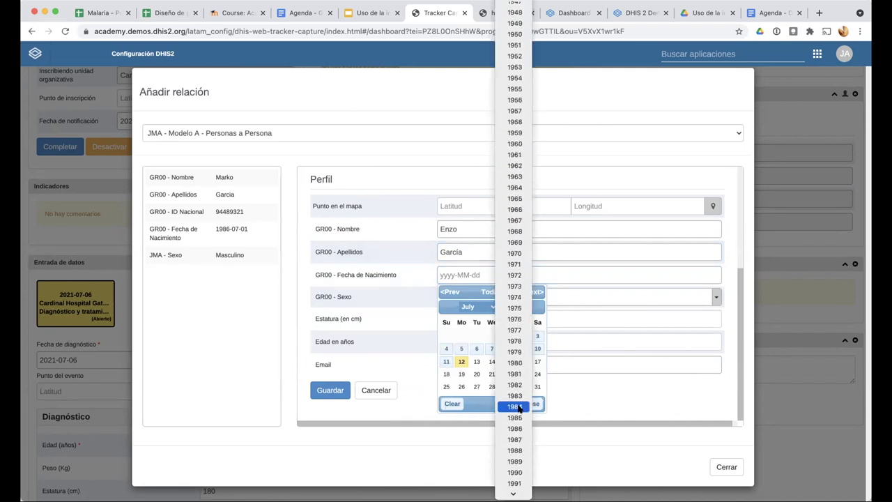
pyautogui.click(515, 323)
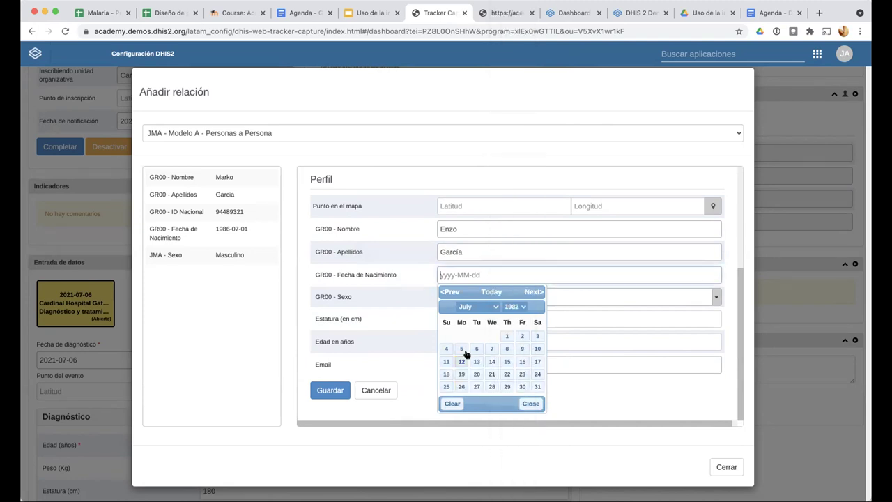
pyautogui.click(461, 349)
pyautogui.click(460, 298)
pyautogui.click(456, 357)
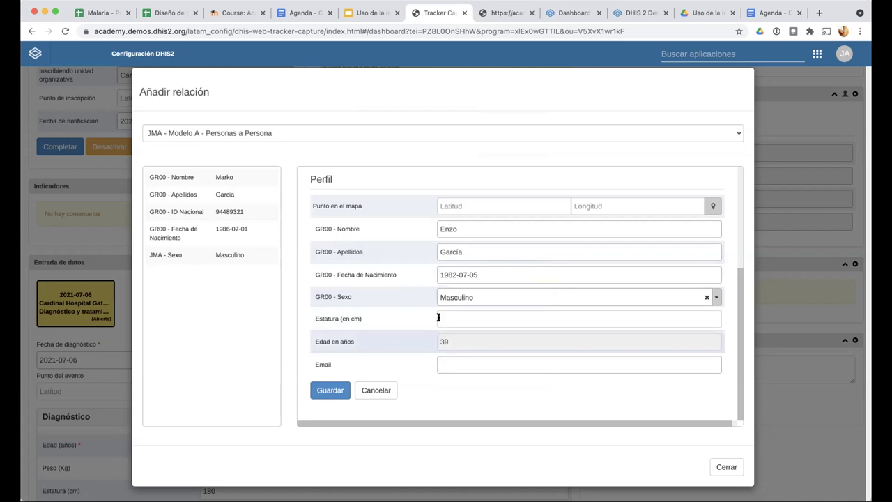
# Enter height 180 and type the person's e-mail address
pyautogui.write('180')
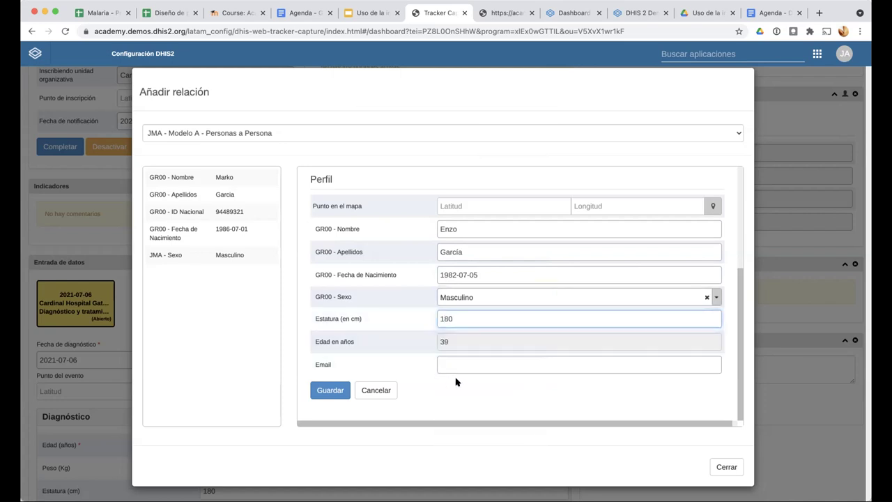
pyautogui.click(448, 361)
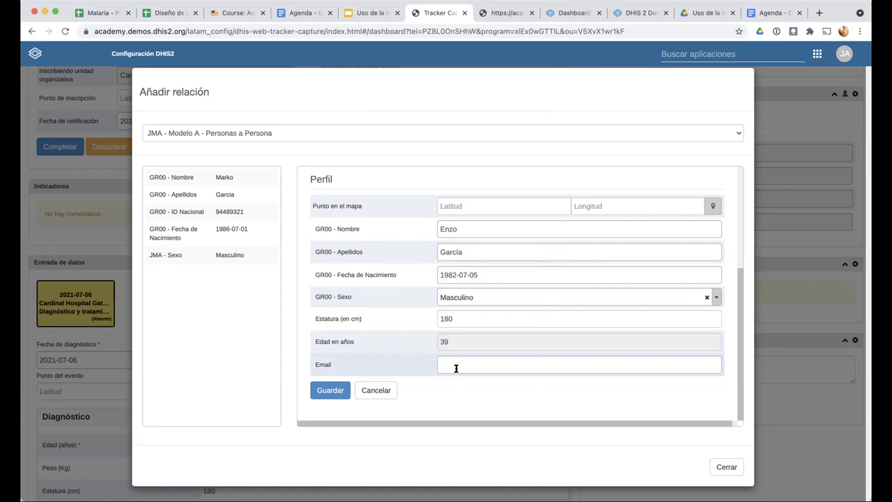
pyautogui.click(450, 363)
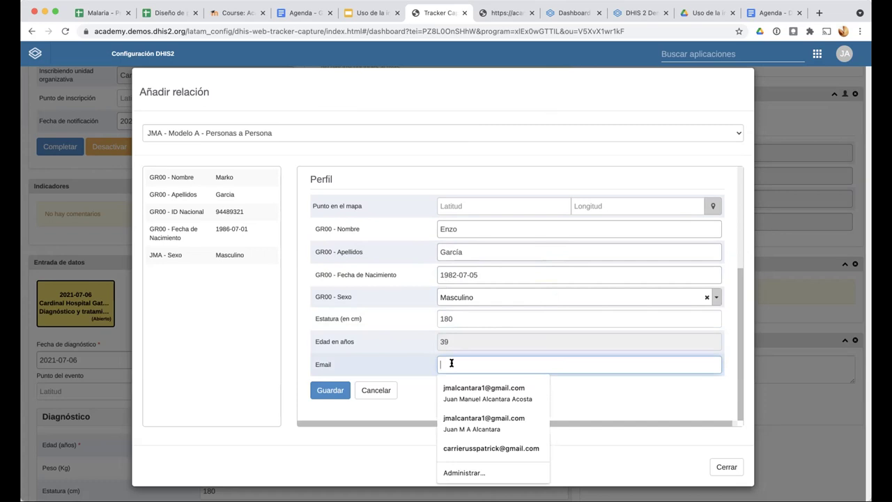
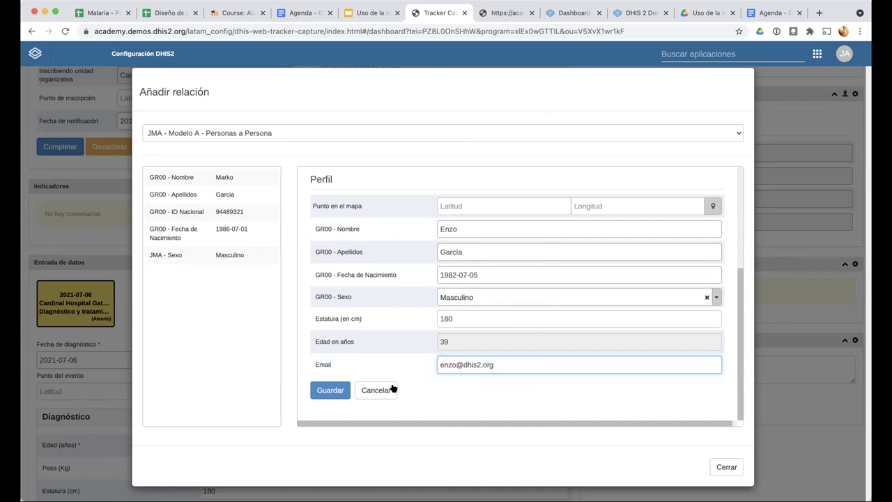
# Save the new person's profile and check the new Persona row in the Relaciones panel
pyautogui.click(319, 390)
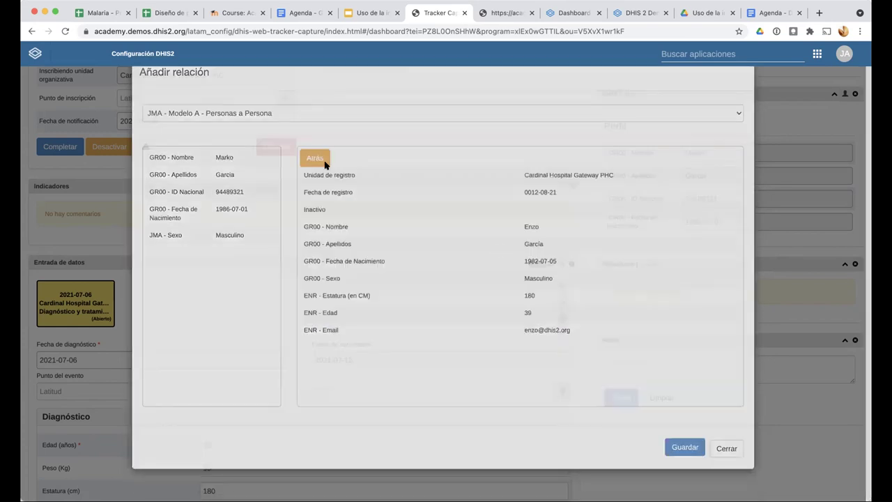
pyautogui.scroll(2, 707, 368)
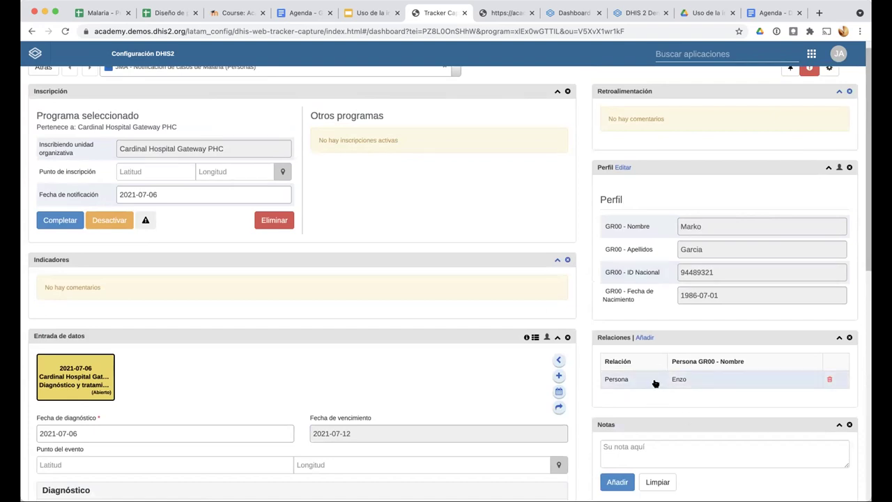
pyautogui.scroll(2, 328, 175)
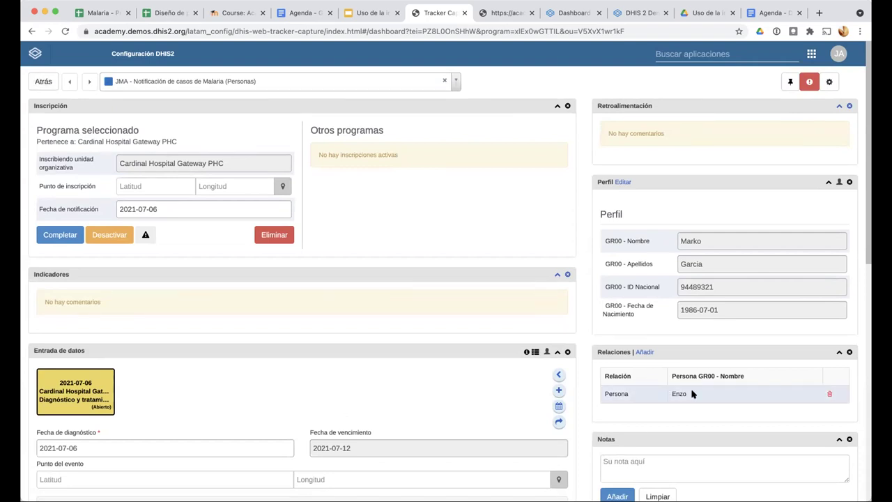
# Open the Maintenance app and bring up the list of programs
pyautogui.click(694, 54)
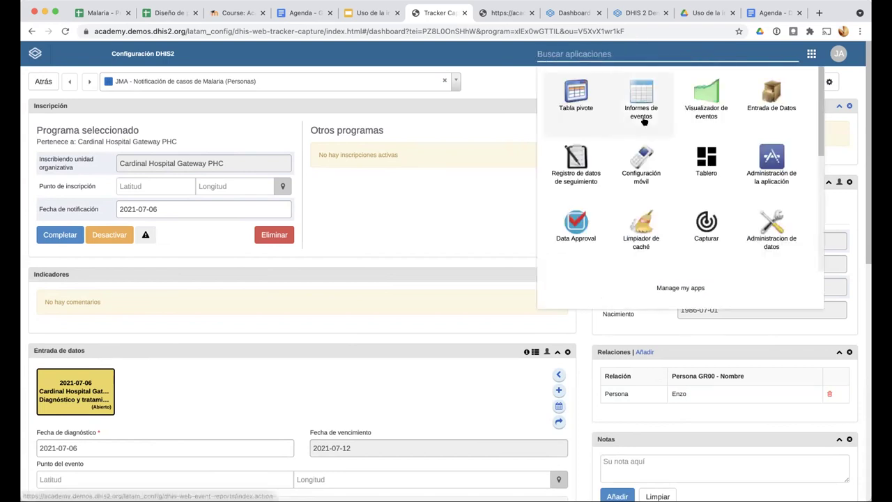
pyautogui.scroll(-3, 645, 101)
pyautogui.scroll(-5, 645, 102)
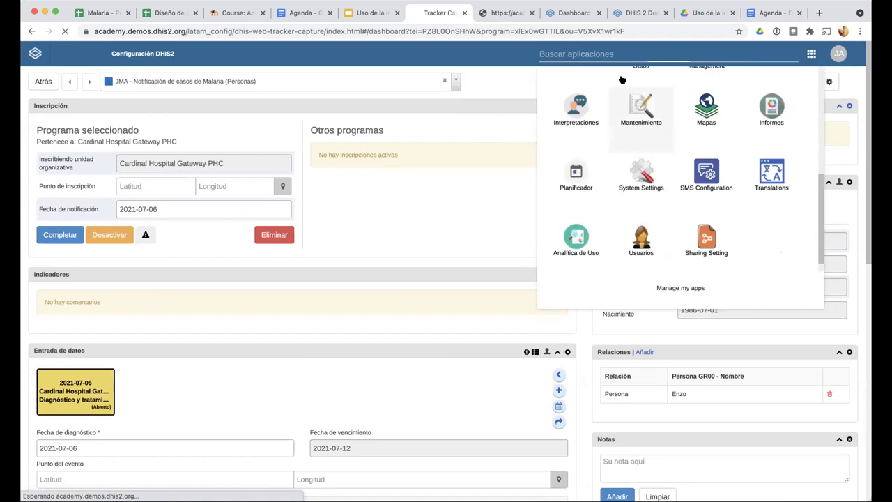
pyautogui.click(640, 106)
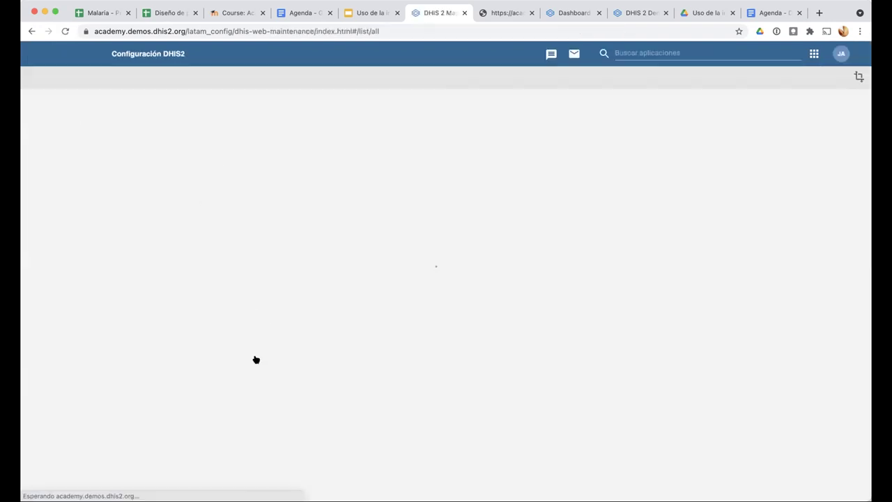
pyautogui.click(617, 77)
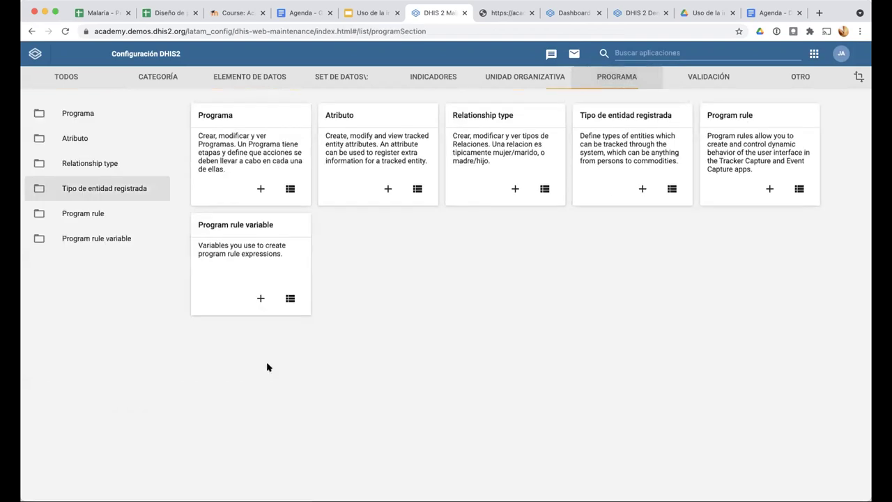
pyautogui.click(410, 188)
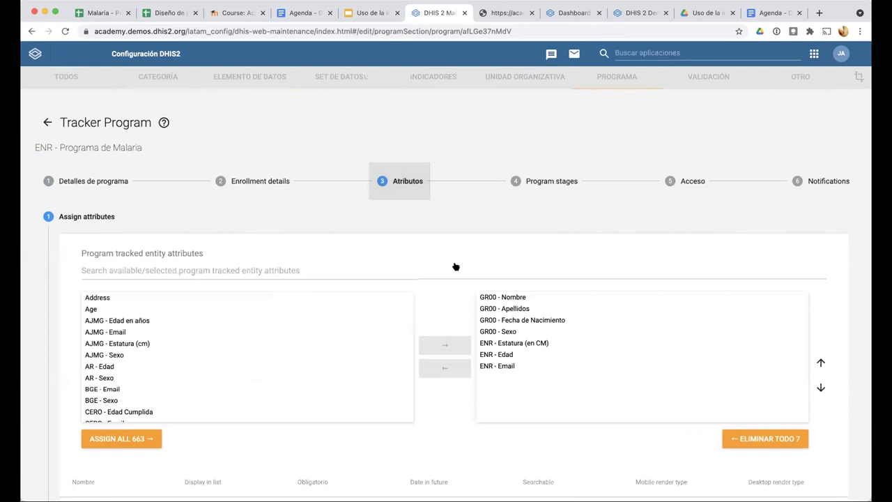
# Mark GR00 - Nombre and GR00 - Apellidos as searchable attributes of ENR - Programa de Malaria
pyautogui.scroll(-5, 555, 131)
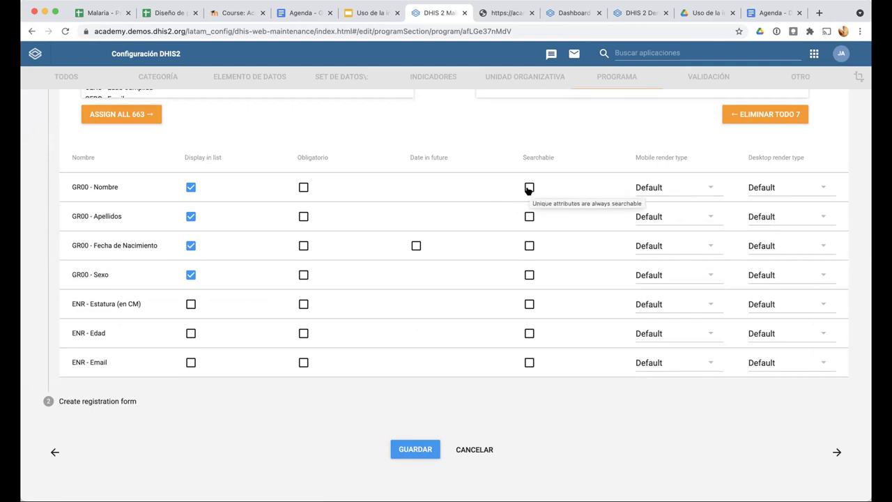
pyautogui.click(529, 188)
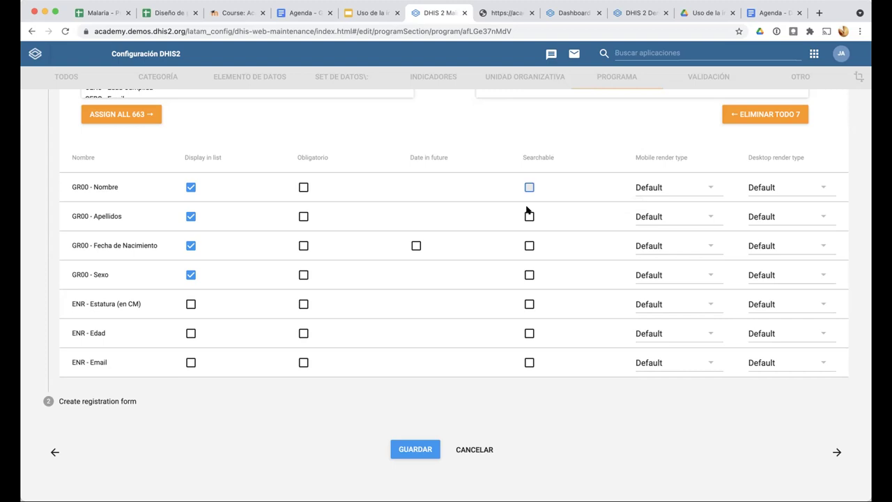
pyautogui.click(415, 449)
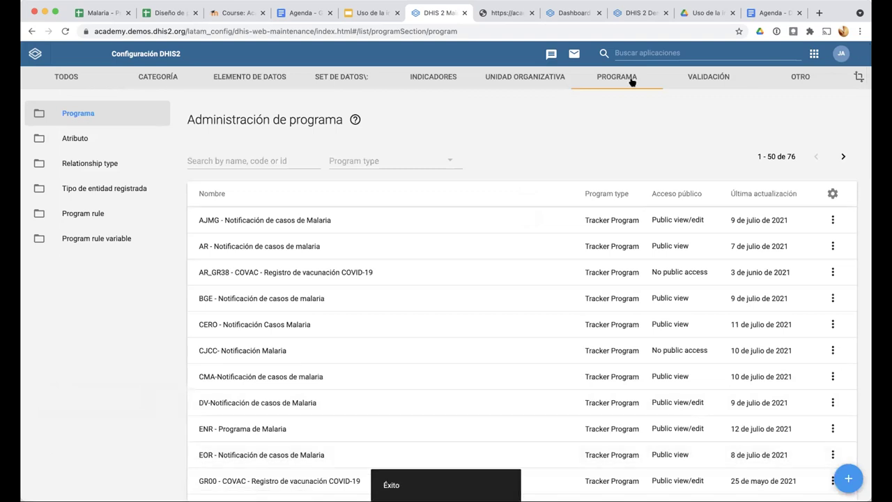
pyautogui.click(646, 56)
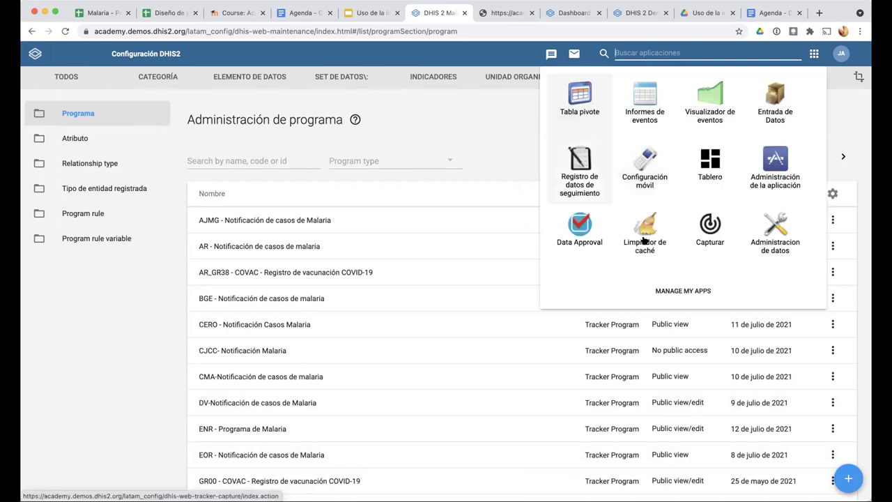
# Check in Cache Cleaner that local, session and indexed storage are empty, then return to Tracker Capture
pyautogui.click(643, 230)
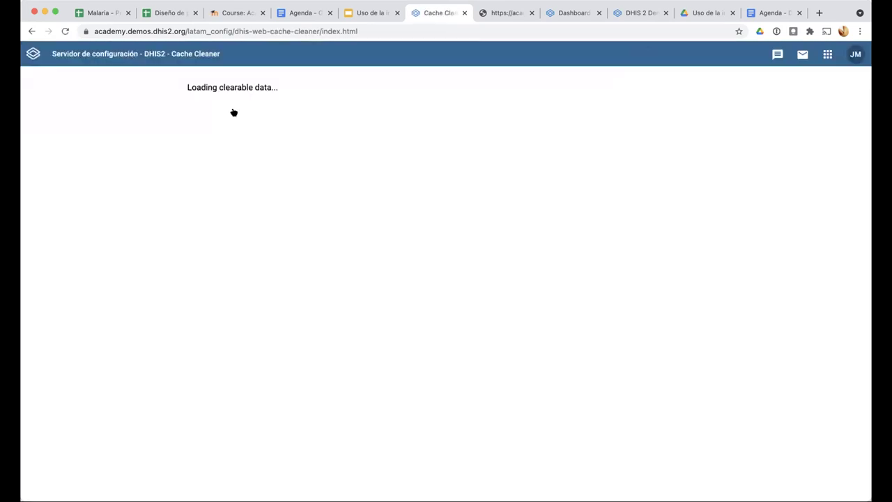
pyautogui.click(243, 498)
pyautogui.click(827, 54)
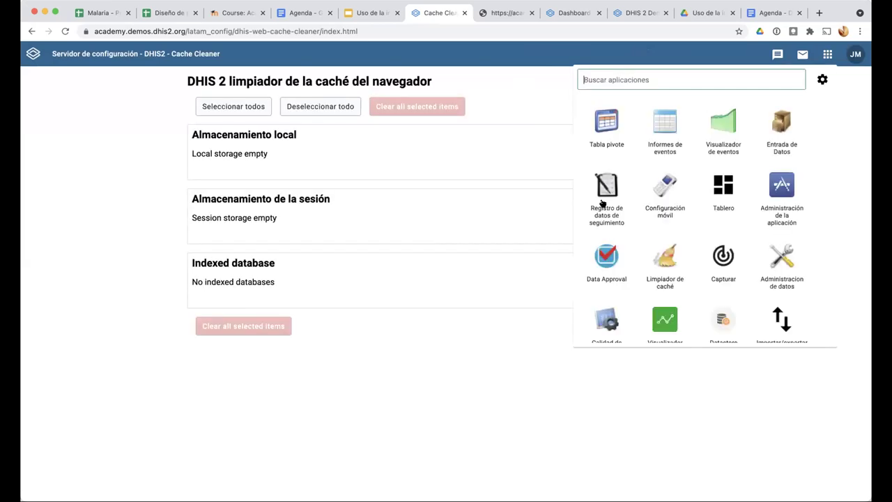
pyautogui.click(603, 202)
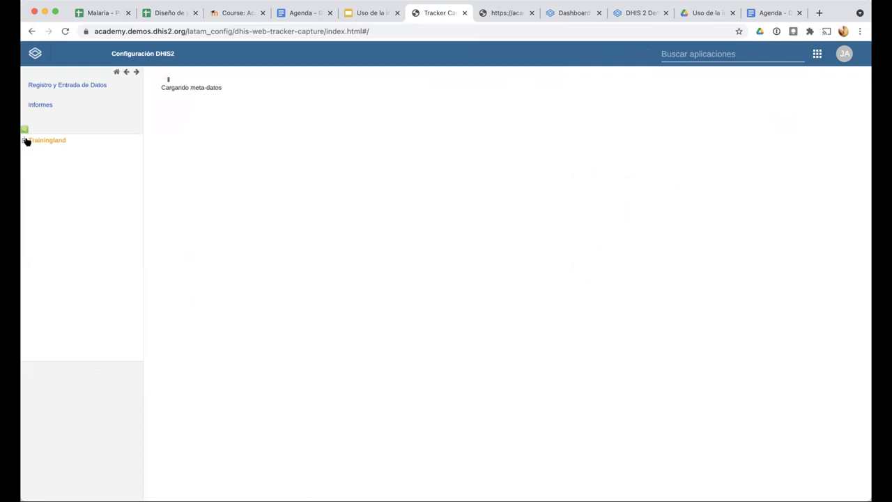
# Select Cardinal Hospital Gateway PHC under Trainingland > Animal Region > Bird District and choose ENR - Programa de Malaria
pyautogui.click(24, 140)
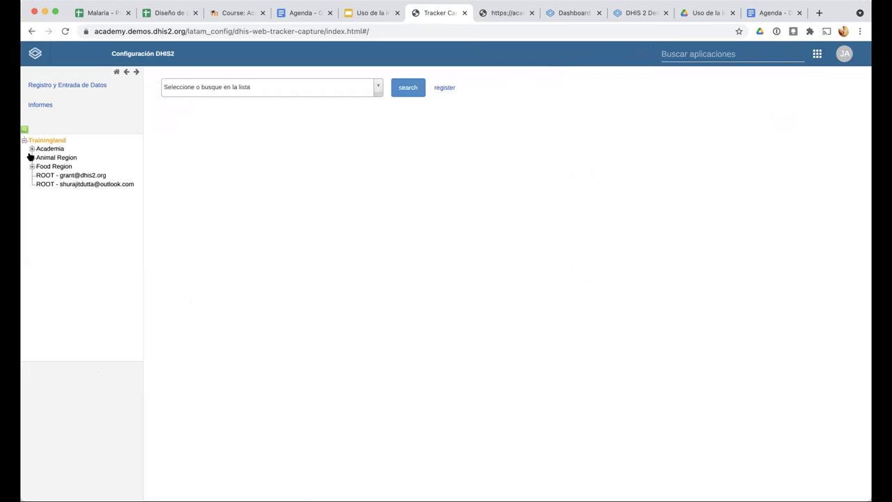
pyautogui.click(31, 157)
pyautogui.click(39, 166)
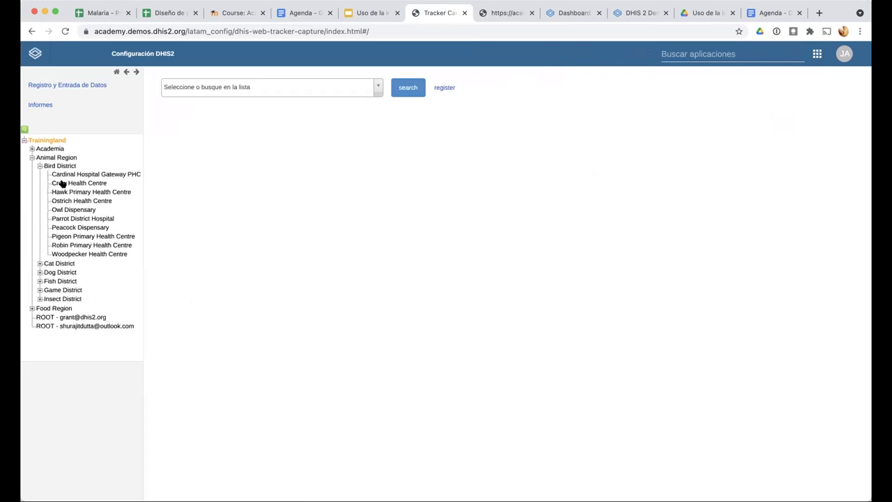
pyautogui.click(68, 175)
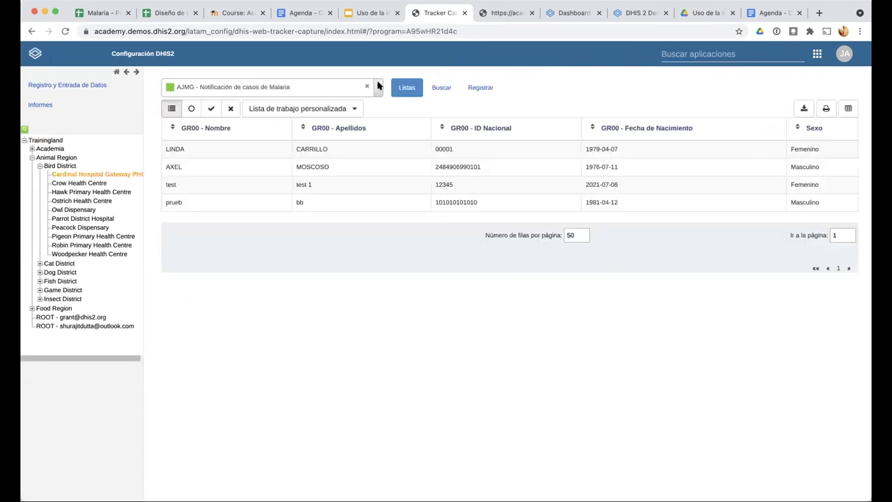
pyautogui.click(378, 85)
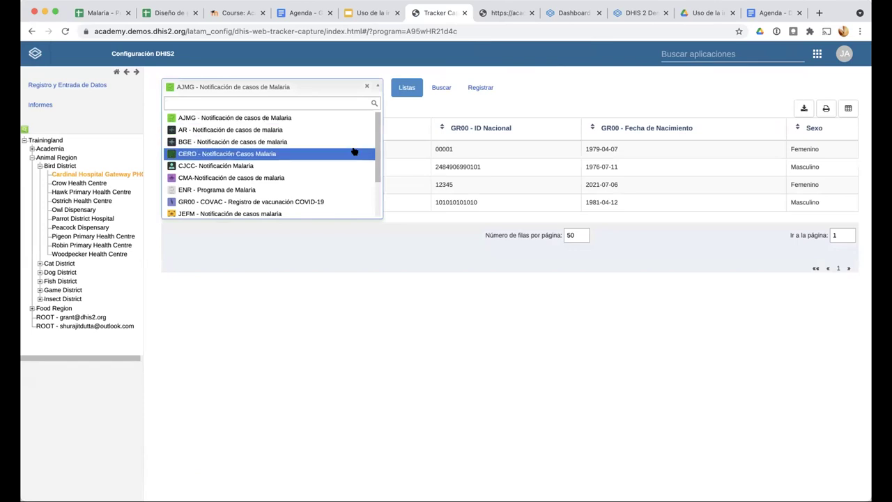
pyautogui.scroll(-2, 354, 151)
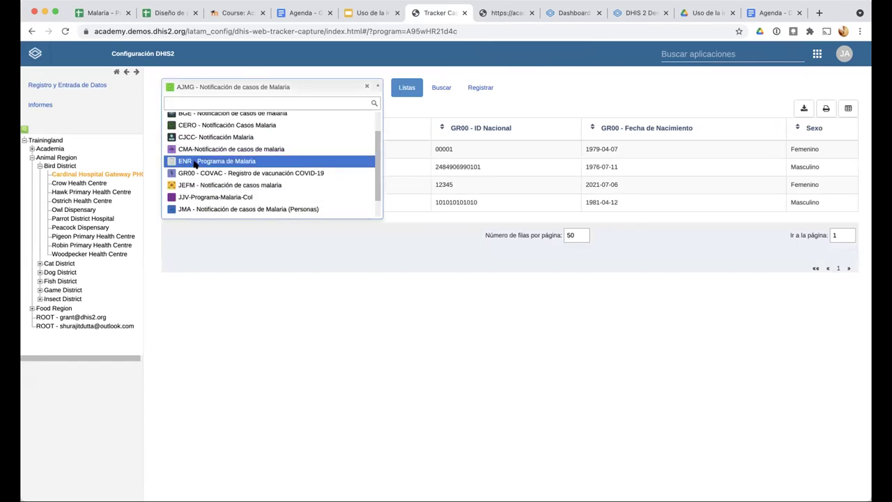
pyautogui.click(196, 162)
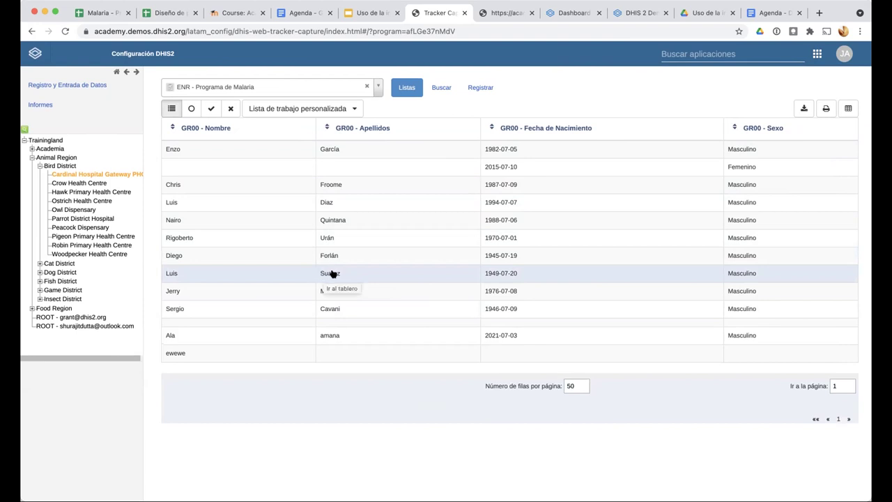
# Switch to the JMA malaria notification program, open the registered case and begin a new relationship
pyautogui.click(377, 95)
pyautogui.scroll(-3, 298, 191)
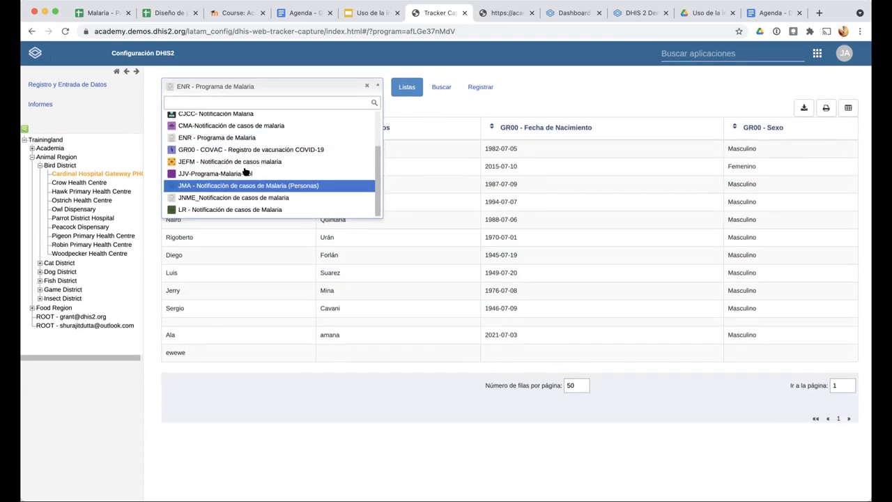
pyautogui.click(251, 186)
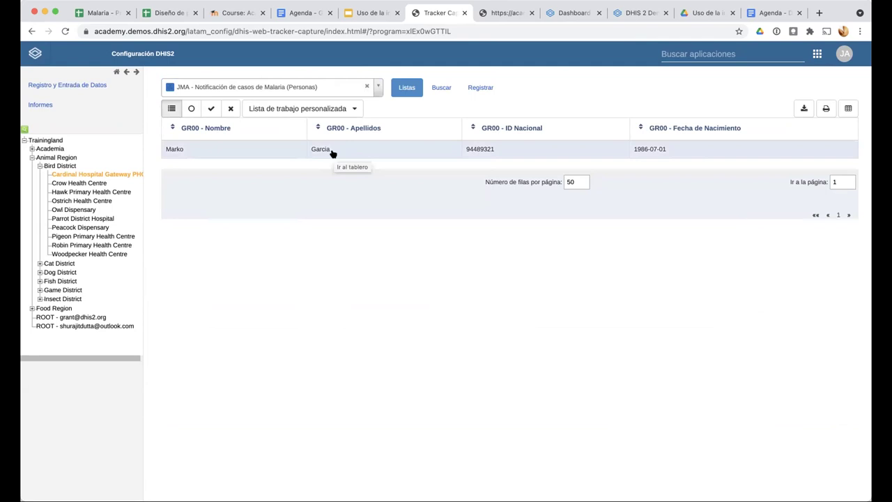
pyautogui.click(332, 154)
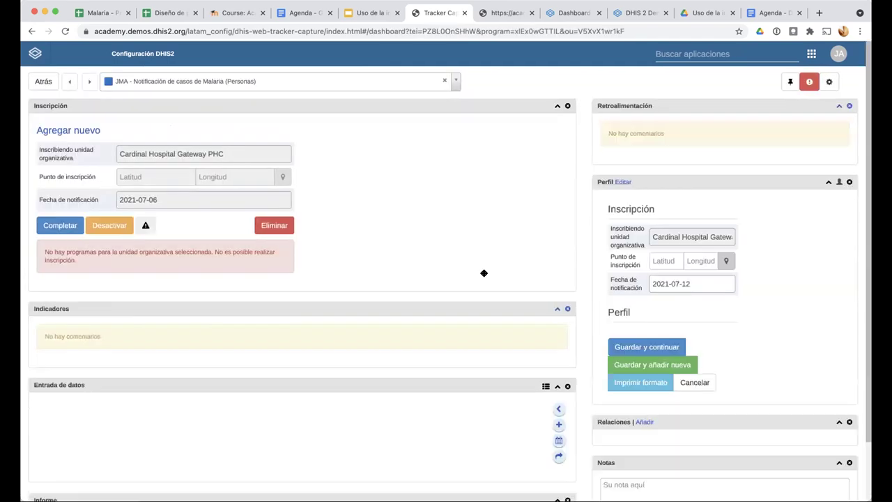
pyautogui.scroll(-3, 627, 251)
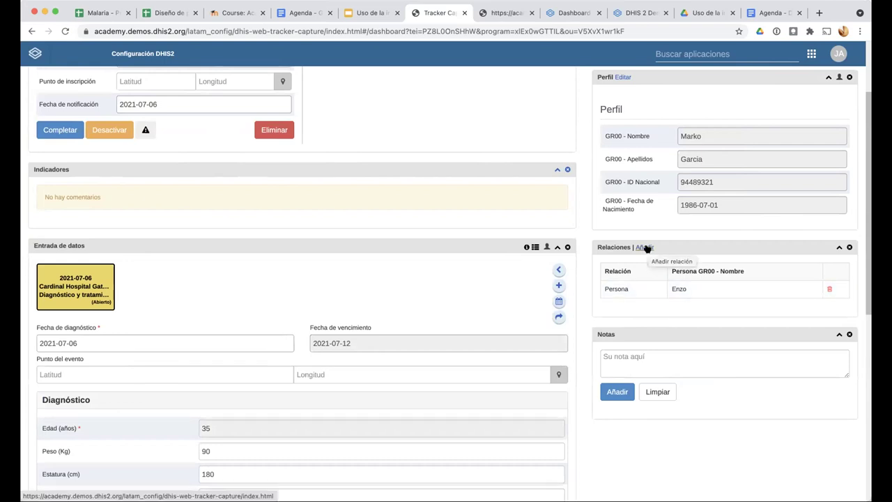
pyautogui.click(646, 247)
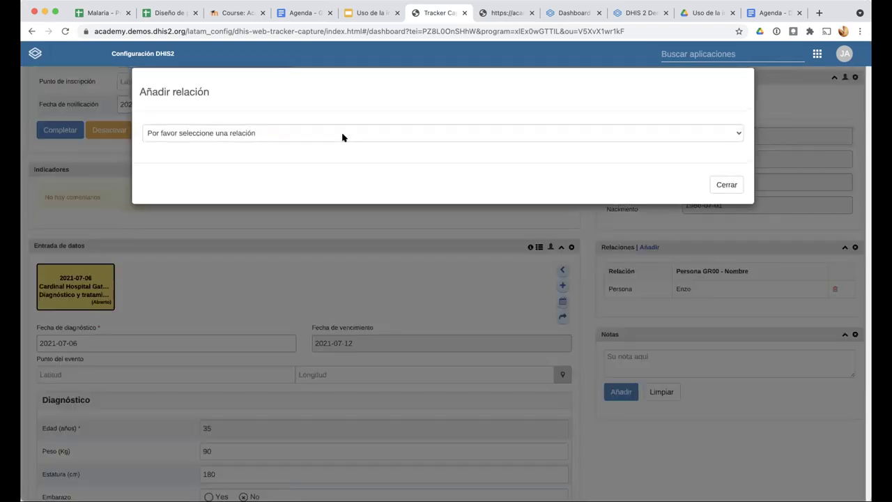
# Pick 'JMA - Modelo A - Personas a Persona' with ENR - Programa de Malaria and search by the person's surname
pyautogui.click(342, 134)
pyautogui.click(298, 193)
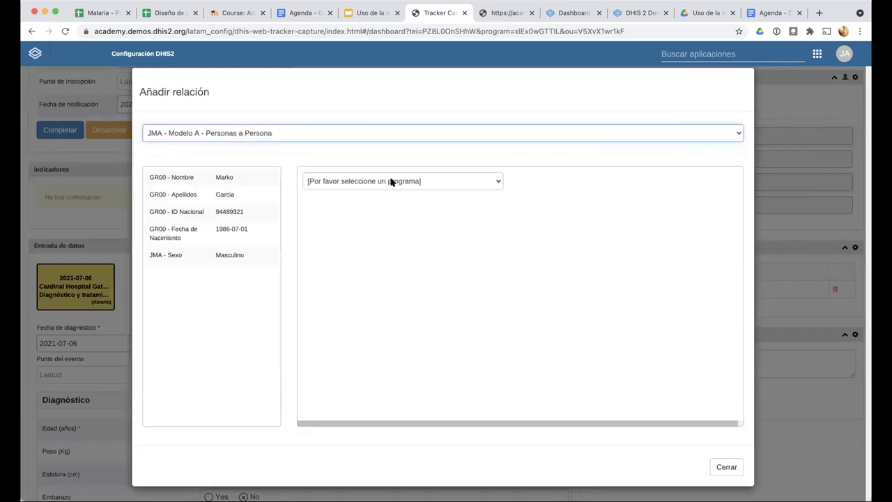
pyautogui.click(390, 181)
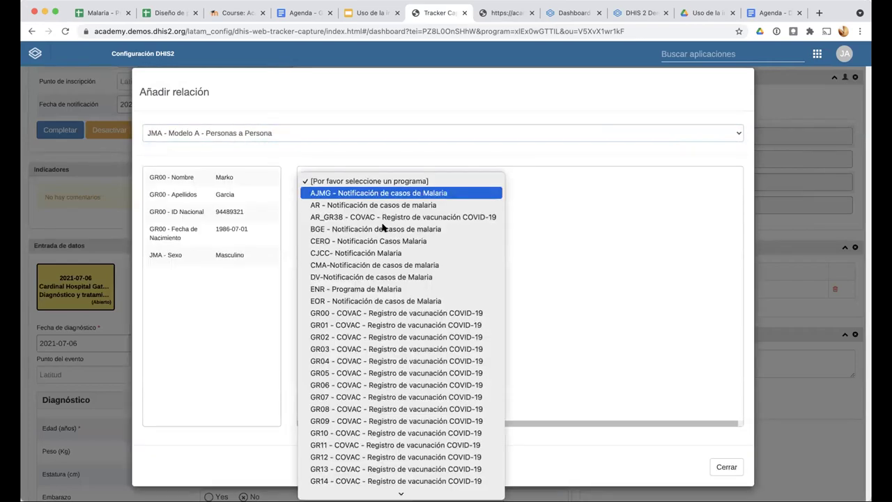
pyautogui.click(367, 290)
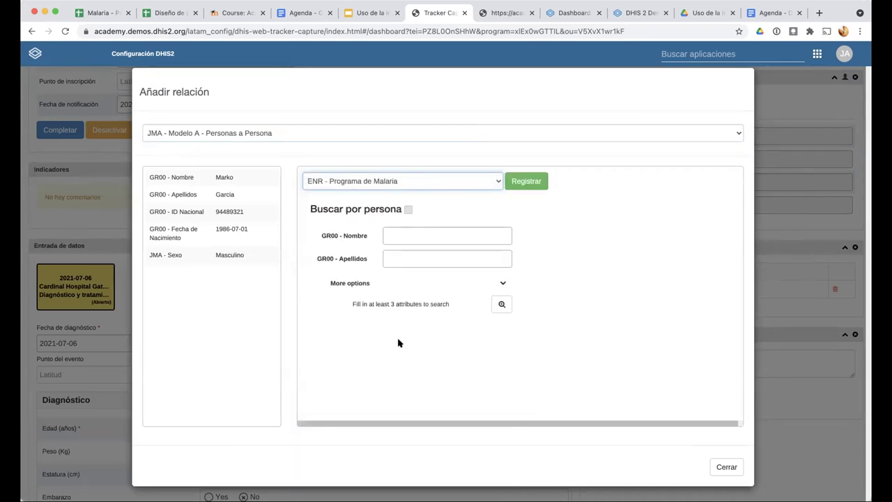
pyautogui.click(385, 257)
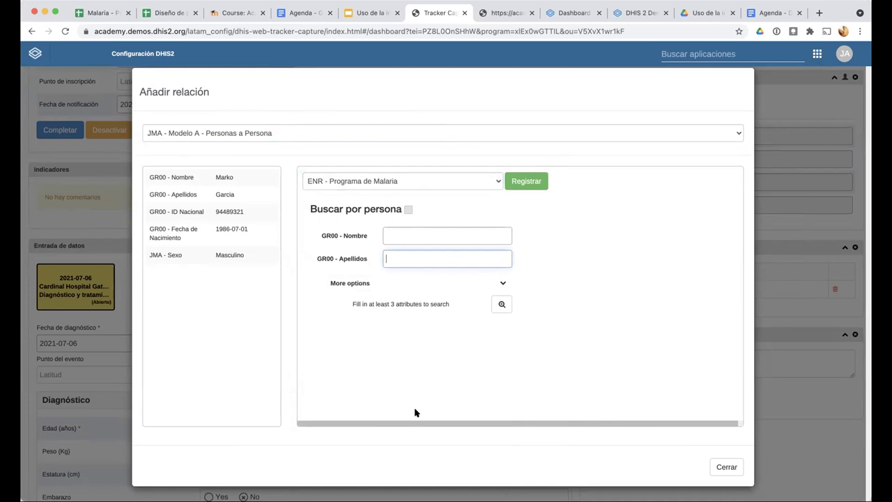
pyautogui.write('Suarez')
pyautogui.click(501, 304)
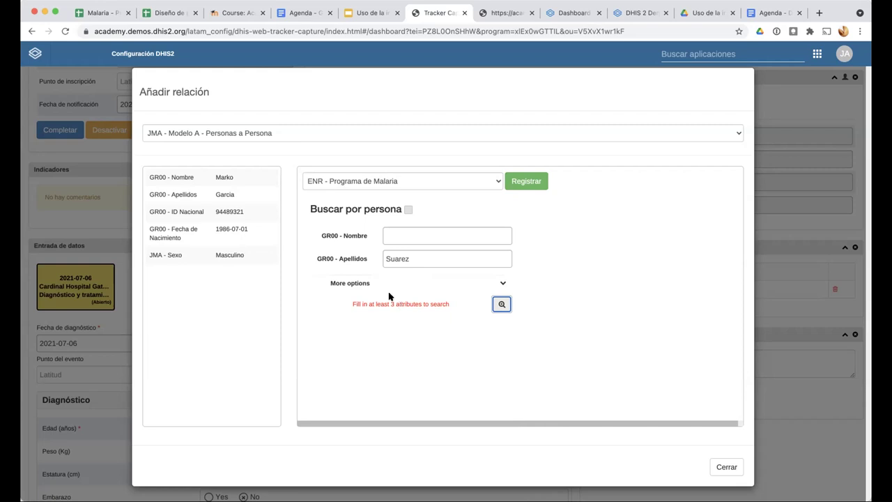
# Toggle the extra search options open and closed, then switch to the users XML browser tab
pyautogui.scroll(5, 400, 305)
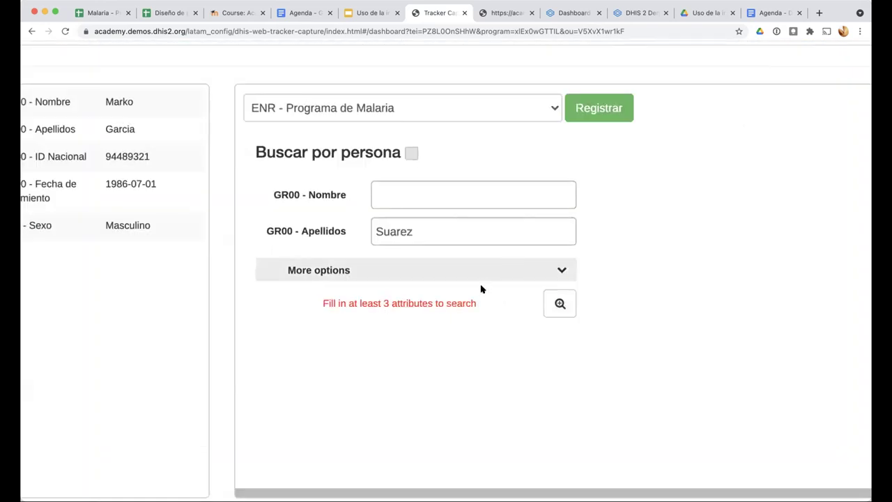
pyautogui.click(453, 271)
pyautogui.click(444, 268)
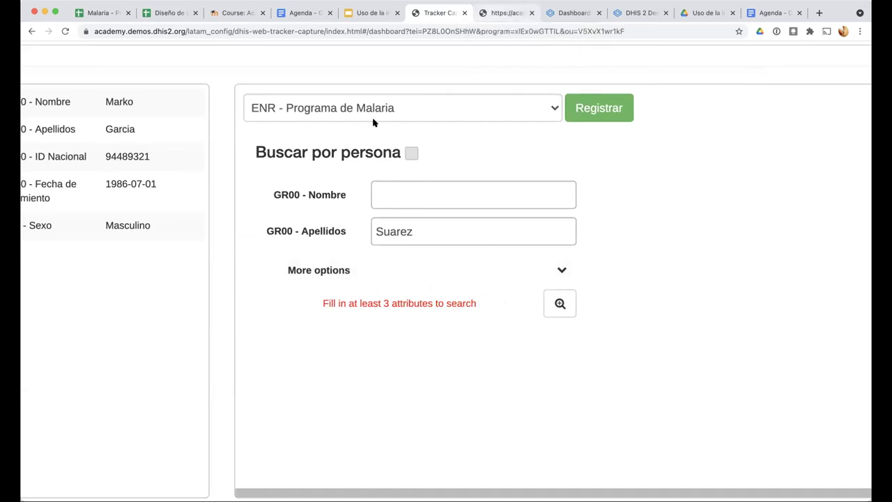
pyautogui.hotkey('ctrl', 'Tab')
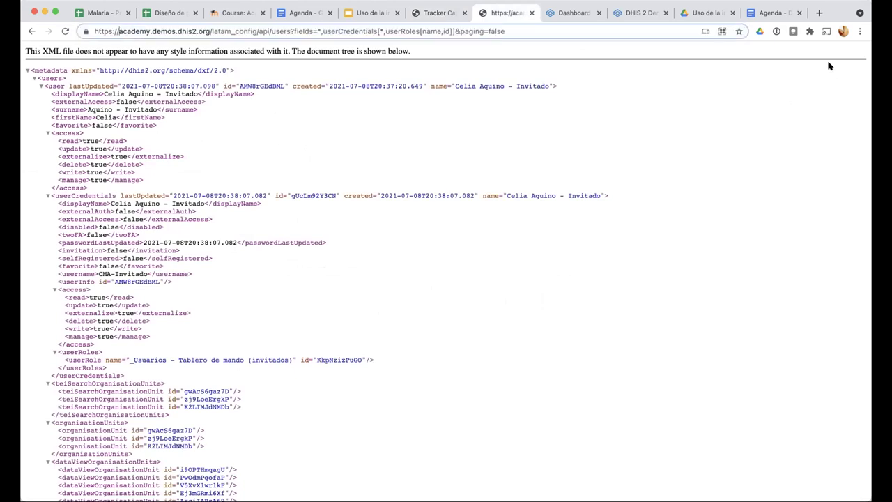
# Switch to the DHIS2 Maintenance browser tab
pyautogui.press('super+bracketleft')
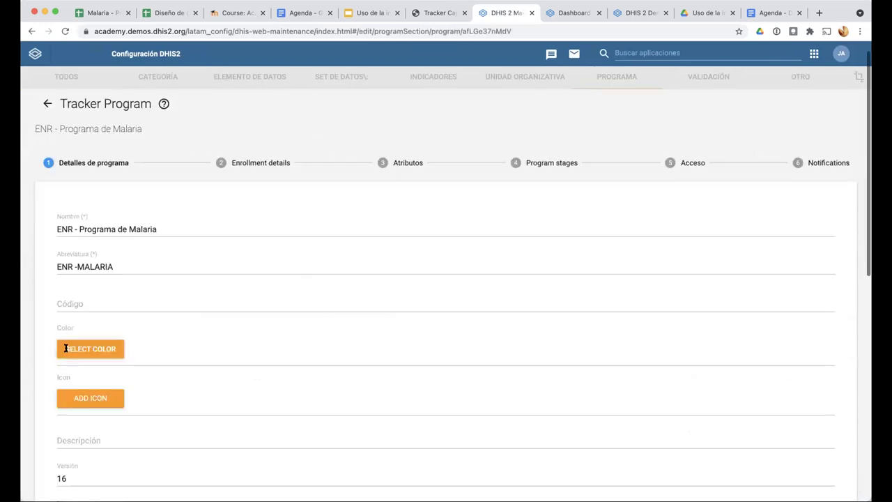
# Change the minimum attributes required to search from 3 to 1 and save the program
pyautogui.scroll(-15, 66, 346)
pyautogui.click(66, 341)
pyautogui.press('BackSpace')
pyautogui.write('1')
pyautogui.click(414, 449)
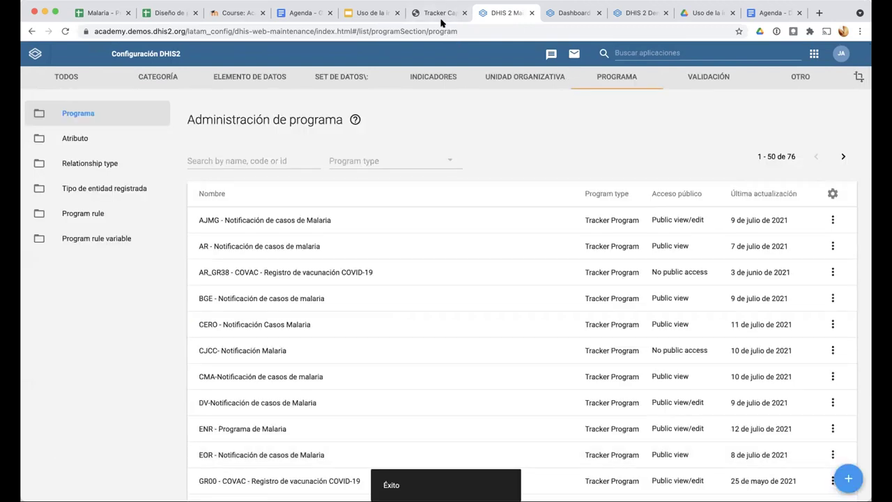
# Return to the Tracker Capture tab and launch the Cache Cleaner app
pyautogui.hotkey('ctrl', 'shift', 'Tab')
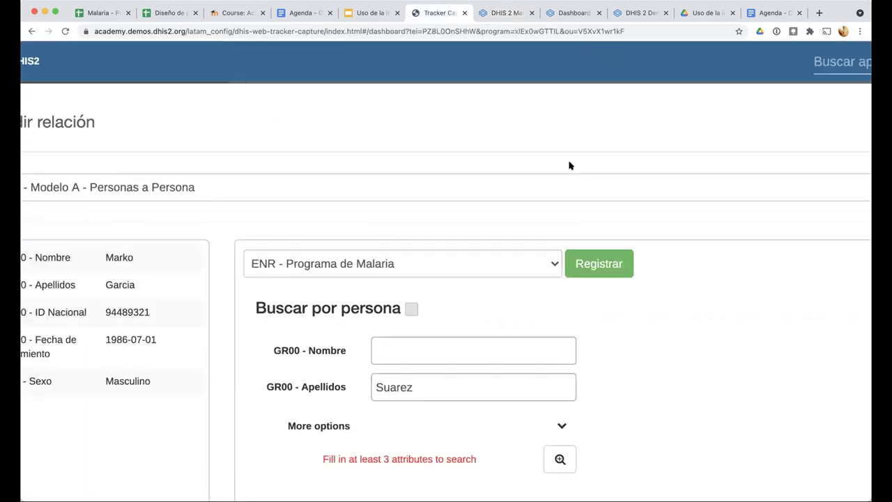
pyautogui.click(676, 48)
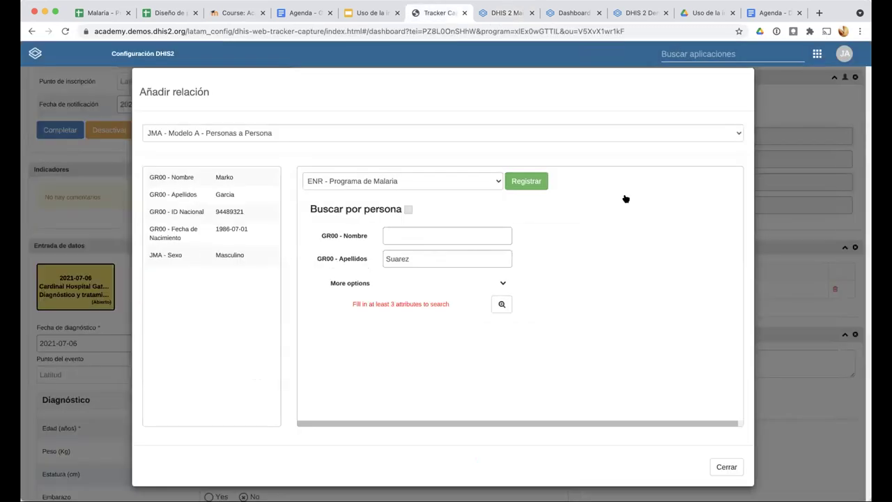
pyautogui.press('Return')
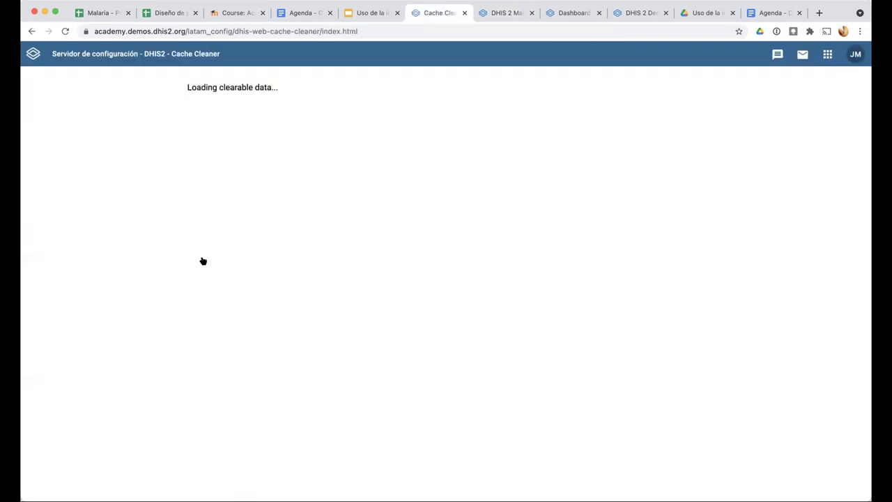
# Select and clear all cached storage items, then relaunch Tracker Capture
pyautogui.click(230, 106)
pyautogui.click(417, 106)
pyautogui.click(826, 56)
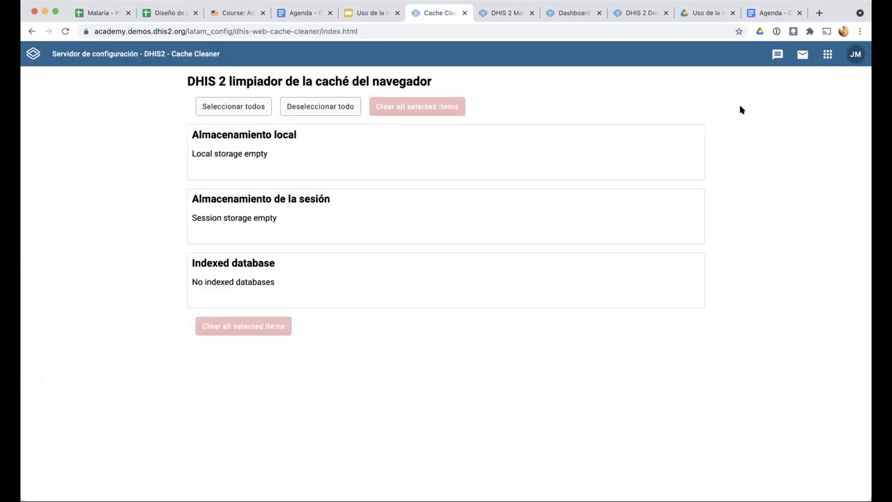
pyautogui.click(607, 189)
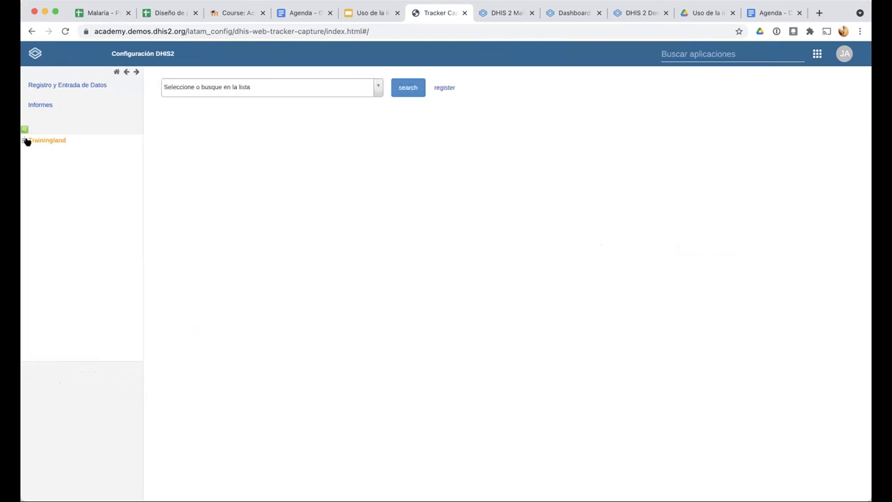
# Select Cardinal Hospital Gateway PHC under Trainingland > Animal Region > Bird District
pyautogui.click(24, 140)
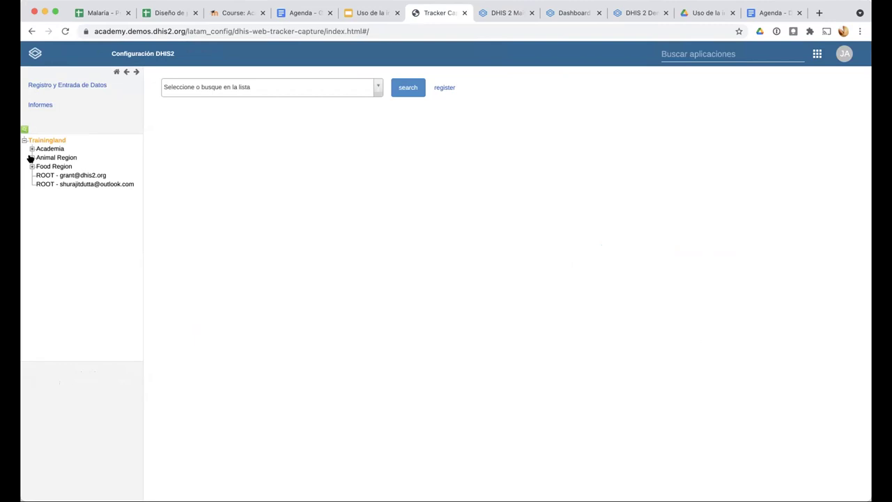
pyautogui.click(31, 157)
pyautogui.click(40, 166)
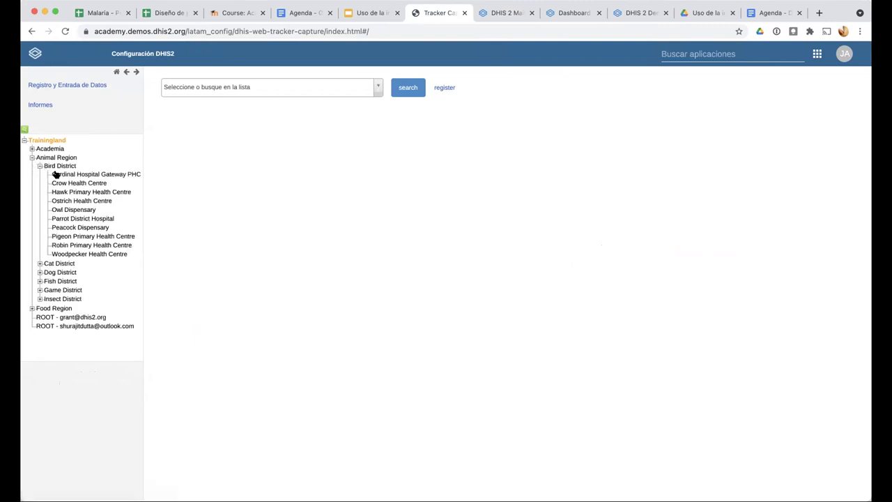
pyautogui.click(55, 173)
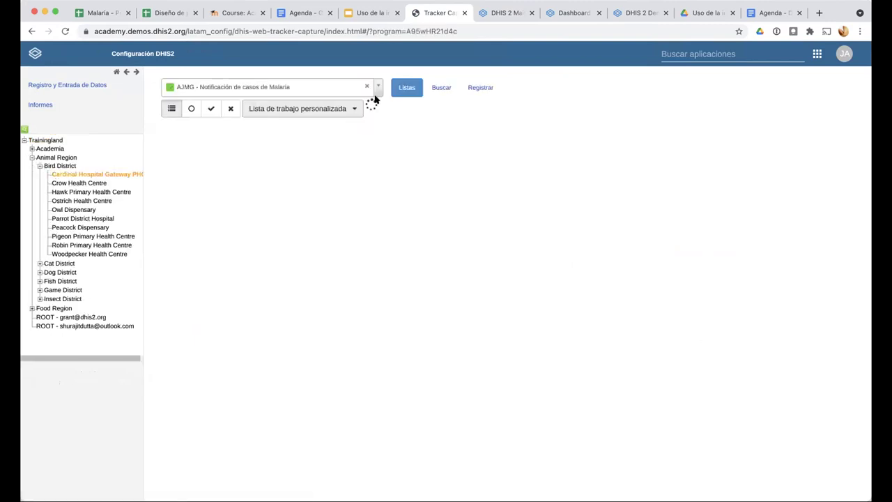
# Choose the JMA malaria (Personas) program and open the registered person's dashboard
pyautogui.click(375, 89)
pyautogui.scroll(-2, 282, 205)
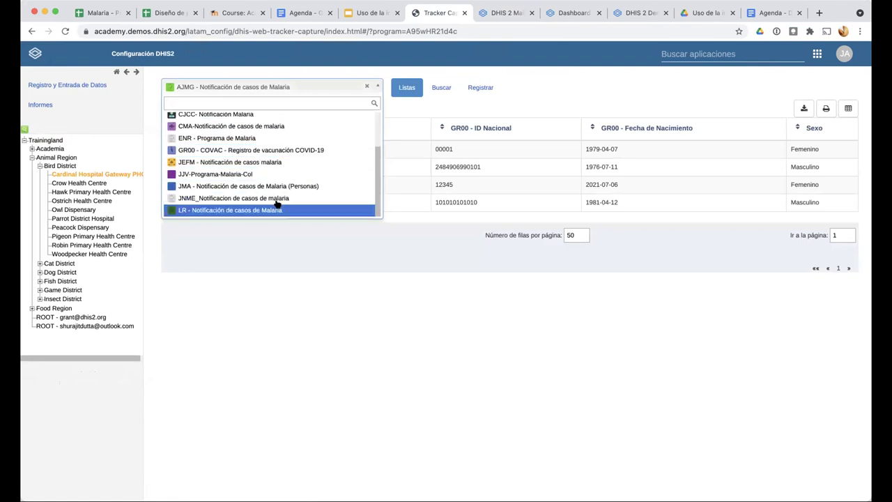
pyautogui.click(263, 200)
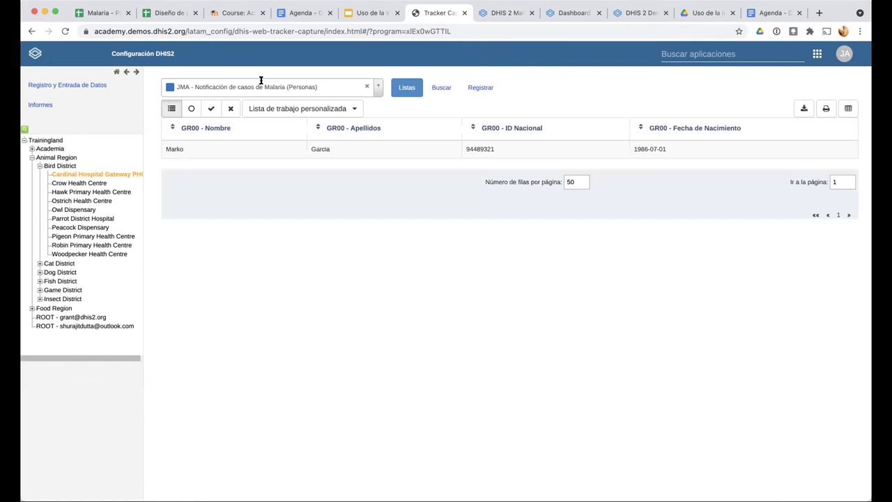
pyautogui.click(330, 157)
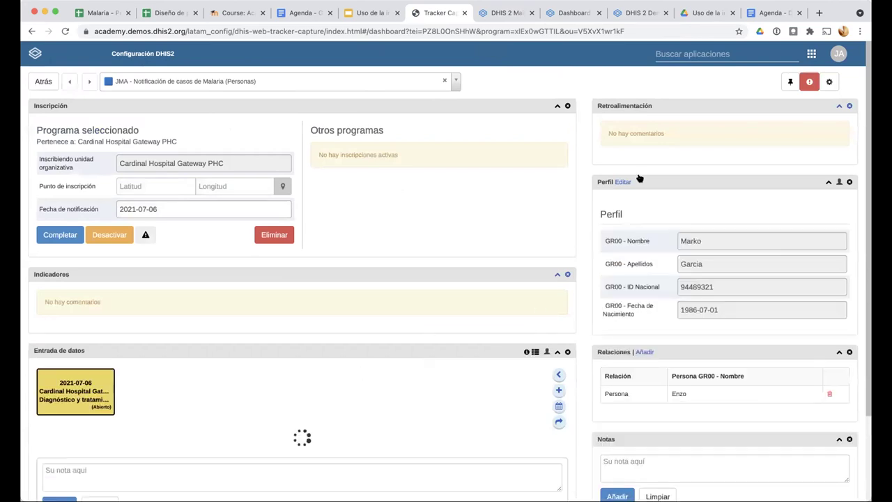
pyautogui.scroll(-3, 555, 151)
pyautogui.scroll(-1, 555, 150)
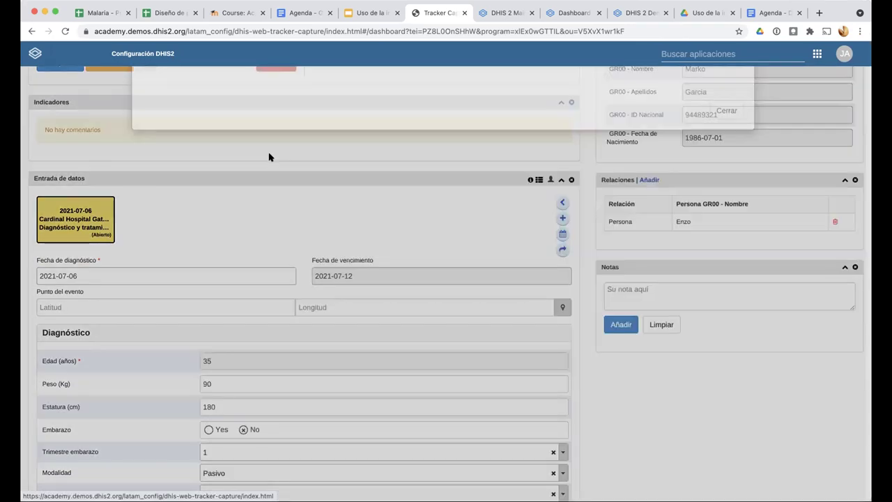
# Start a 'JMA - Modelo A - Personas a Persona' relationship searching in ENR - Programa de Malaria
pyautogui.click(265, 133)
pyautogui.click(325, 195)
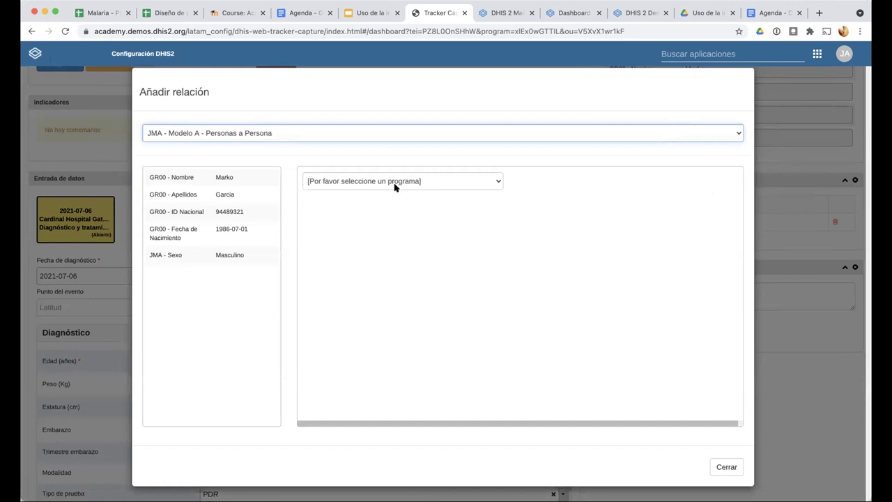
pyautogui.click(397, 182)
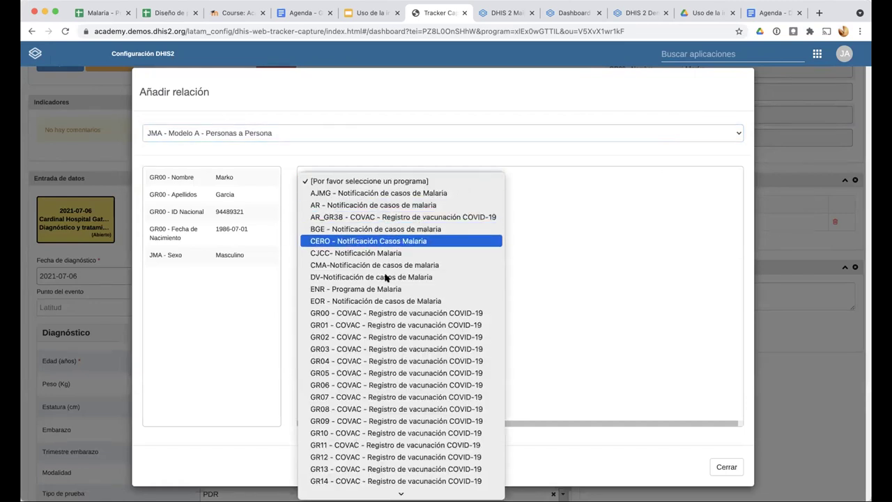
pyautogui.press('Escape')
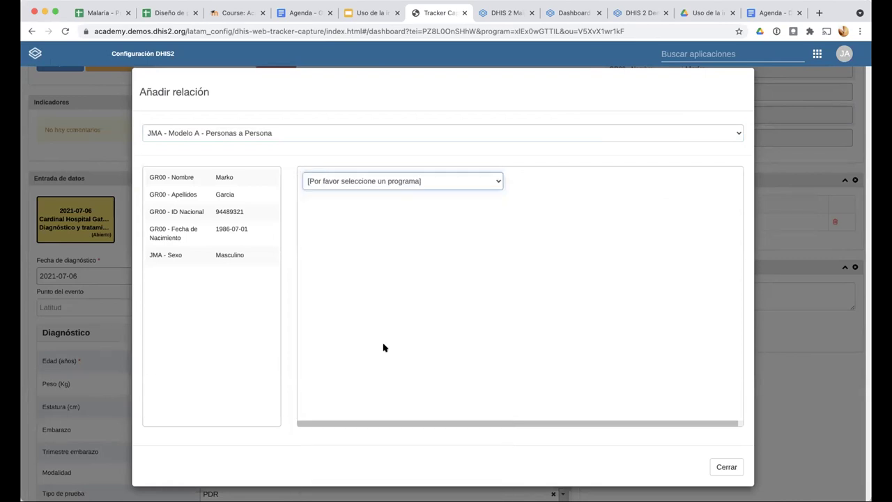
pyautogui.press('space')
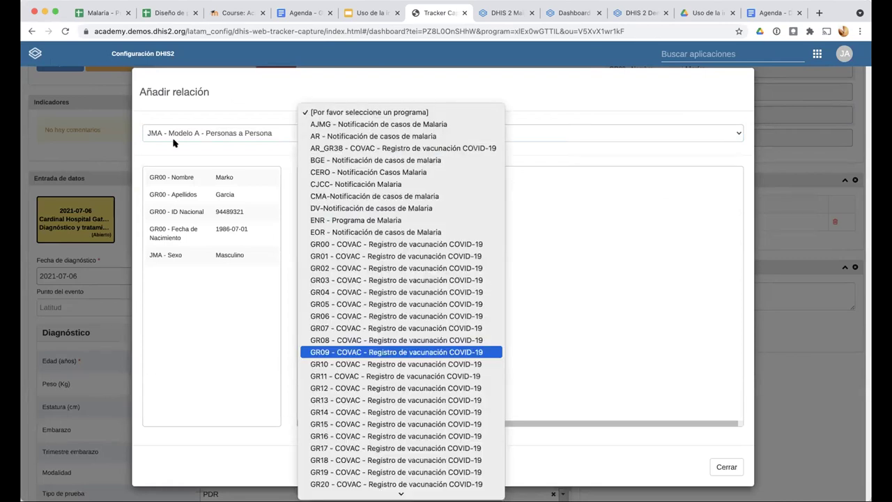
pyautogui.press('Down')
pyautogui.press('Down')
pyautogui.press('Down')
pyautogui.press('Down')
pyautogui.press('Down')
pyautogui.press('Down')
pyautogui.press('Down')
pyautogui.press('Down')
pyautogui.press('Down')
pyautogui.press('Down')
pyautogui.press('Down')
pyautogui.press('Down')
pyautogui.press('Down')
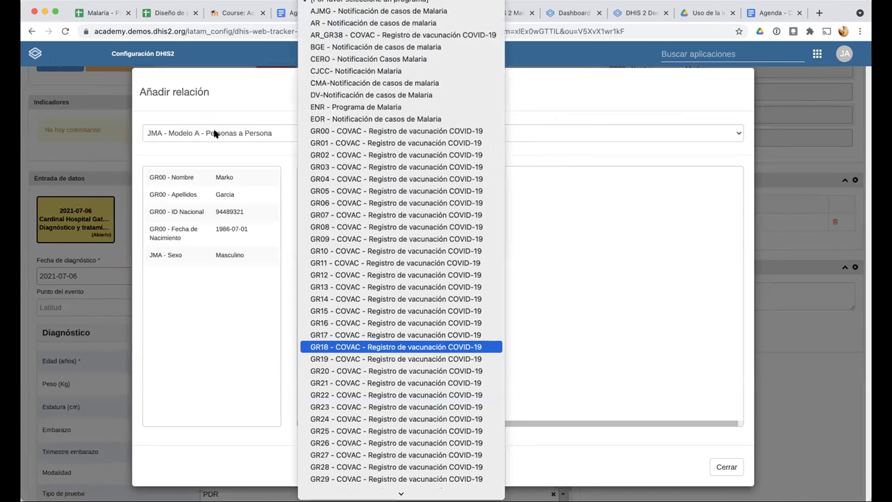
pyautogui.press('Escape')
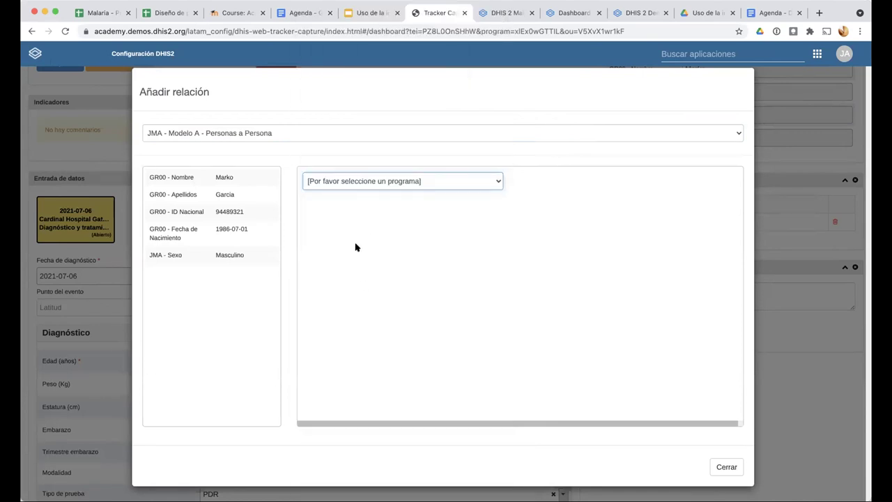
pyautogui.press('space')
pyautogui.press('Down')
pyautogui.press('Down')
pyautogui.press('e')
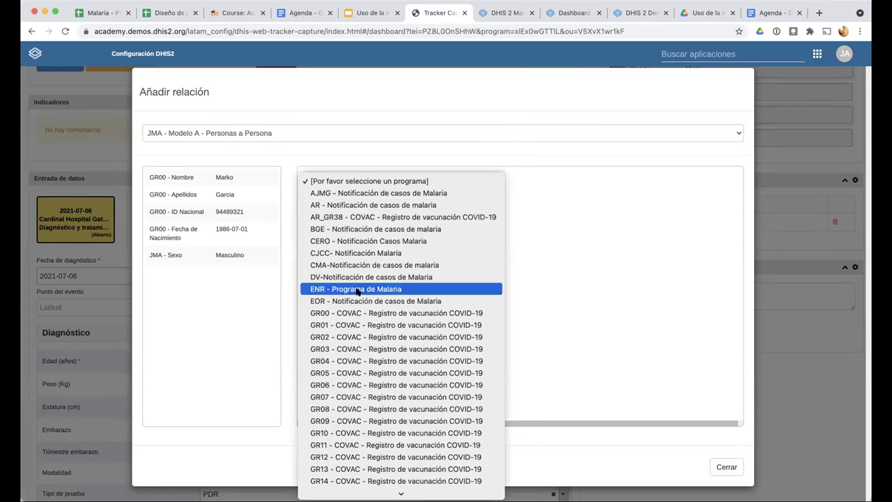
pyautogui.press('Return')
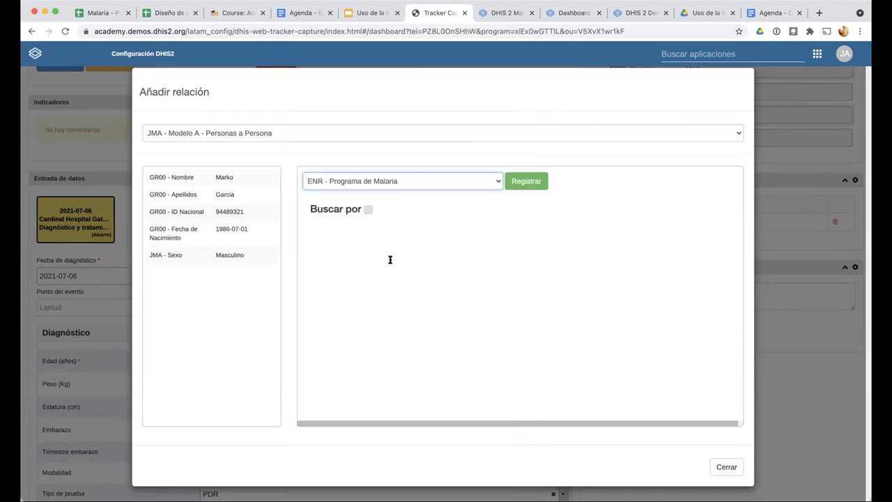
# Search by the person's surname, pick the matching result, and save the relationship
pyautogui.click(390, 259)
pyautogui.write('Suarez')
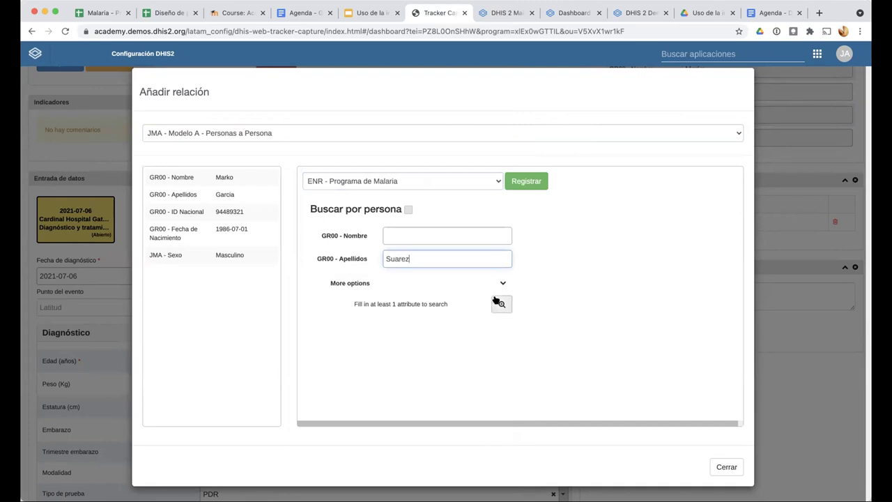
pyautogui.click(499, 303)
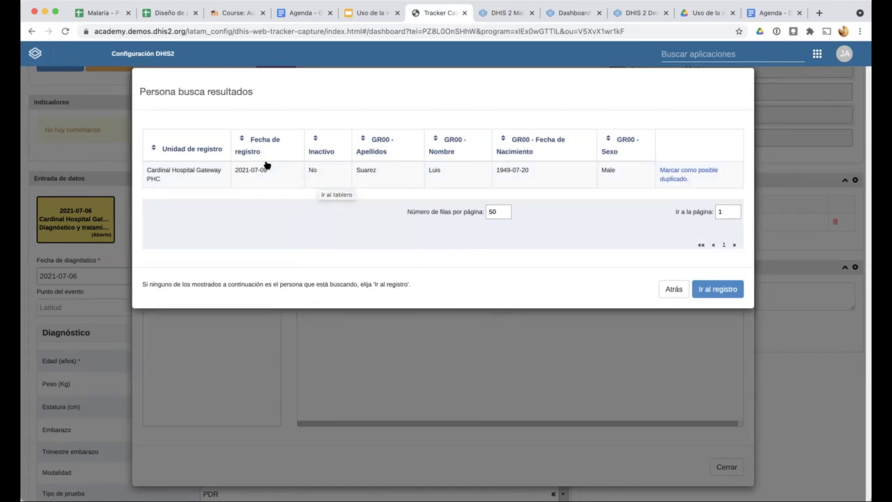
pyautogui.click(377, 178)
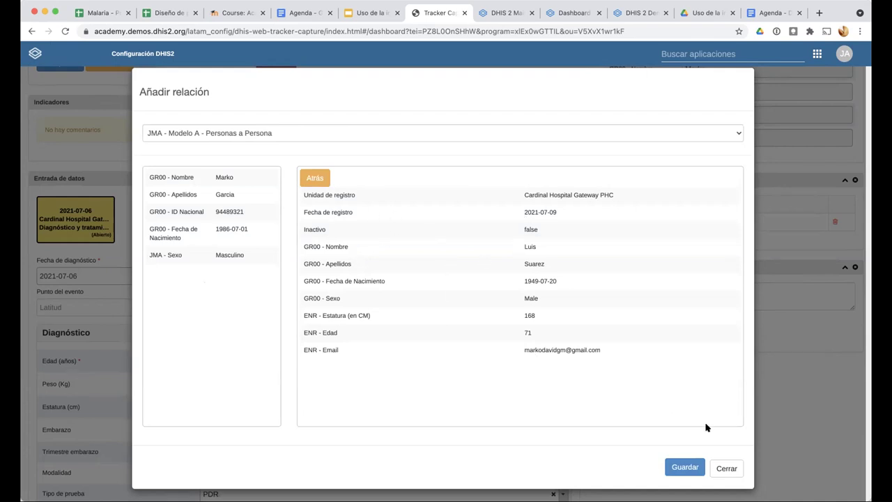
pyautogui.click(686, 466)
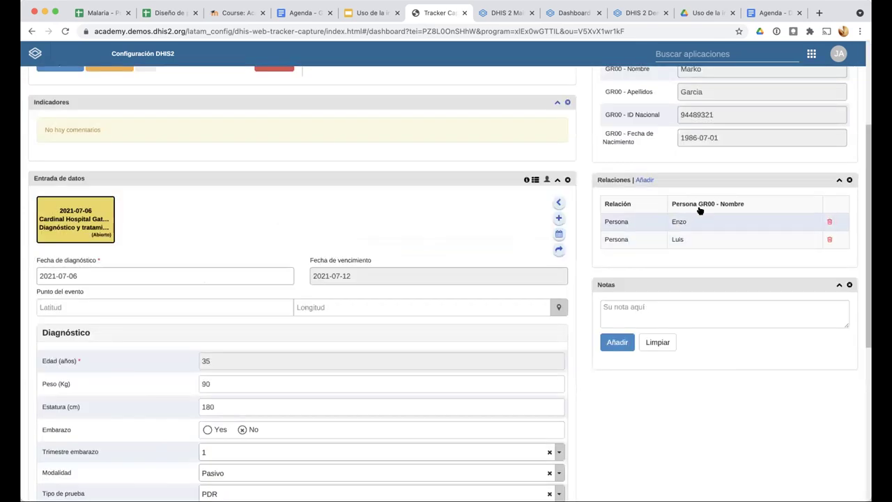
# Open the dashboard of the first person listed in the Relaciones widget
pyautogui.scroll(3, 583, 269)
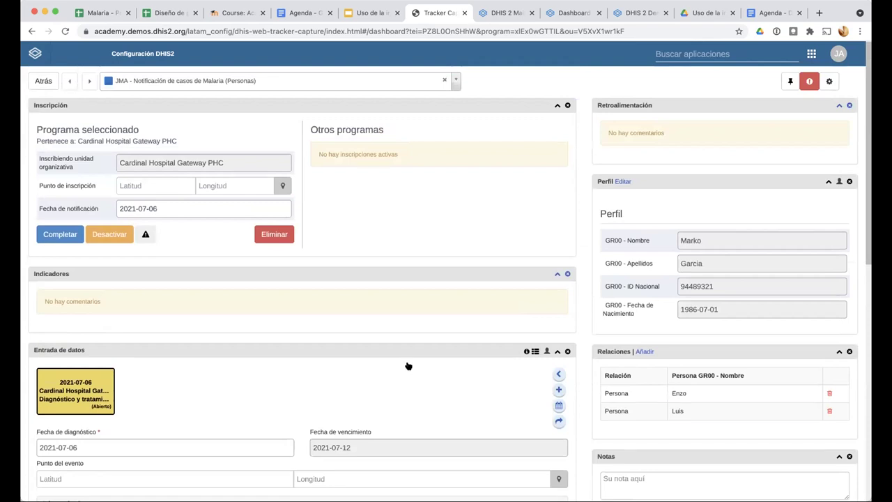
pyautogui.scroll(-2, 406, 364)
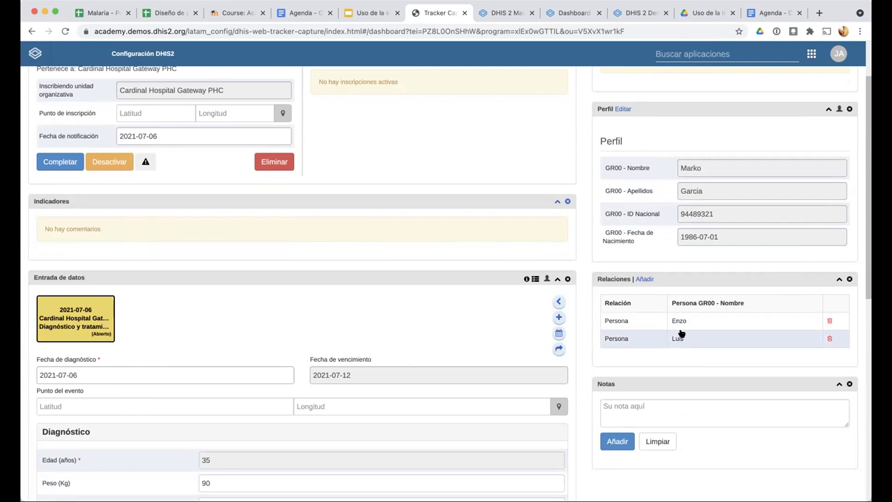
pyautogui.click(677, 322)
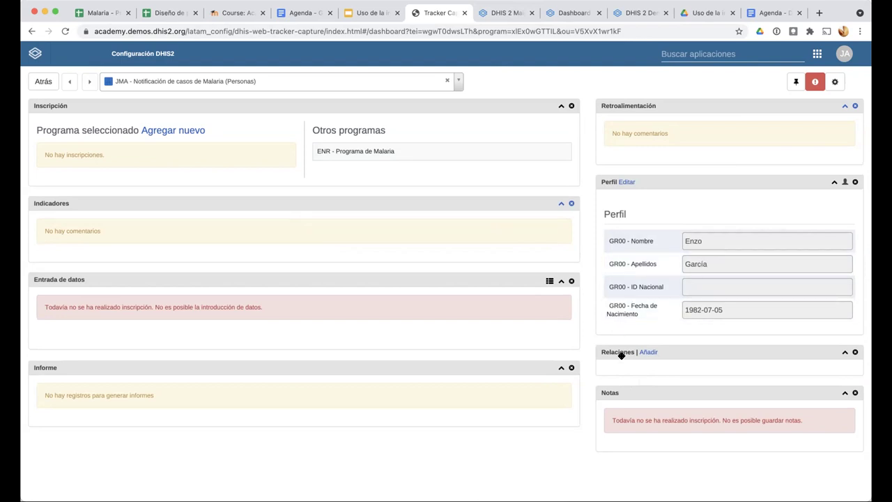
# Reset page zoom, return to the case dashboard, and reopen the first related person's dashboard
pyautogui.keyDown('ctrl'); pyautogui.scroll(5, 621, 355); pyautogui.keyUp('ctrl')
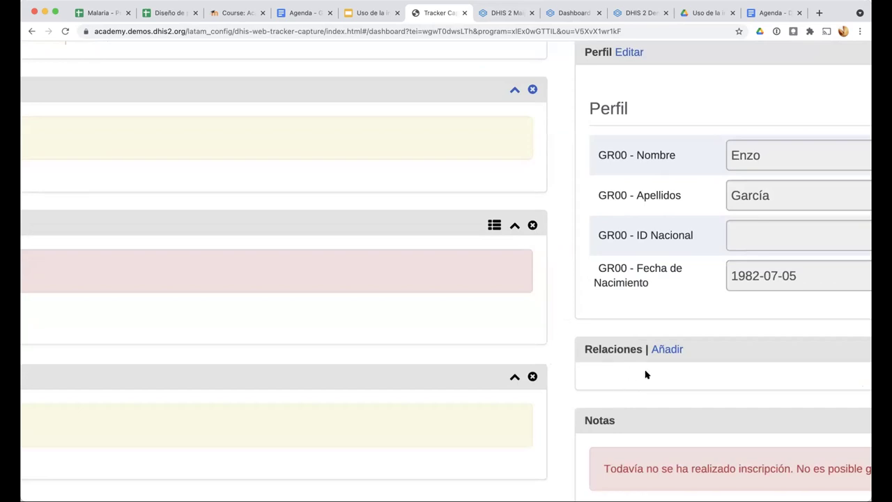
pyautogui.hotkey('ctrl', '0')
pyautogui.click(31, 31)
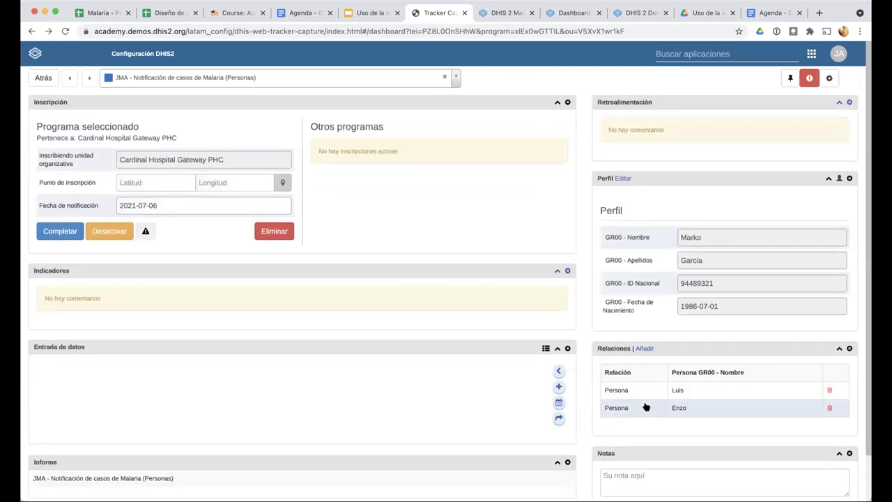
pyautogui.scroll(-3, 646, 407)
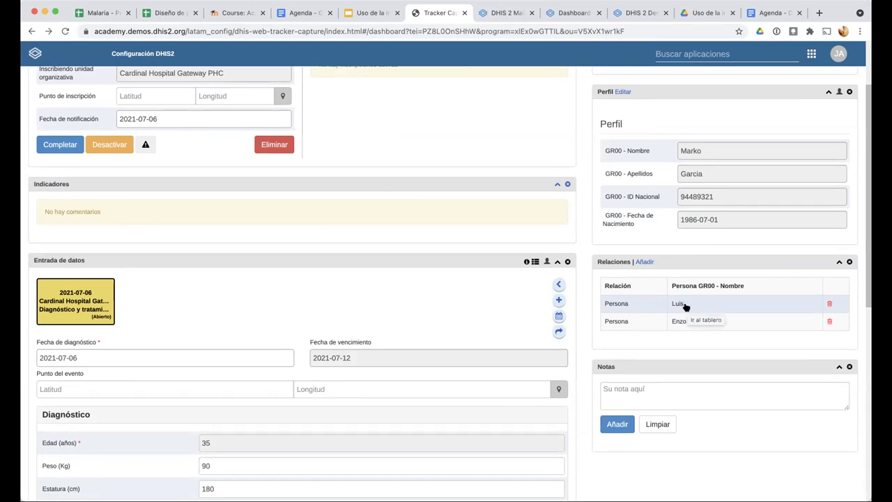
pyautogui.click(685, 307)
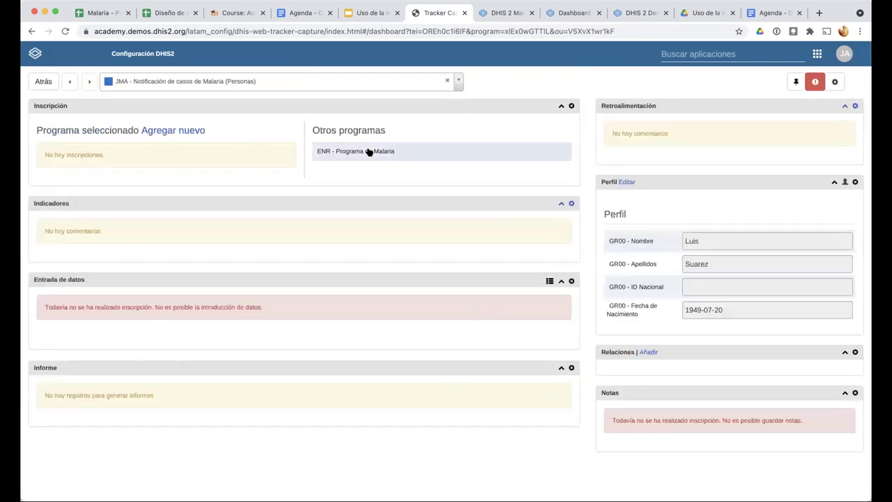
# Review the person's ENR - Programa de Malaria enrollment, then go back to the case dashboard
pyautogui.click(368, 149)
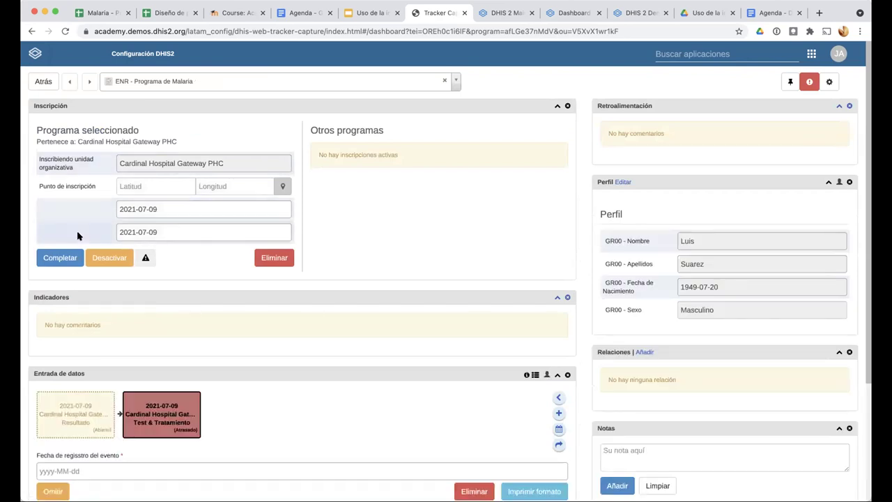
pyautogui.scroll(-5, 77, 236)
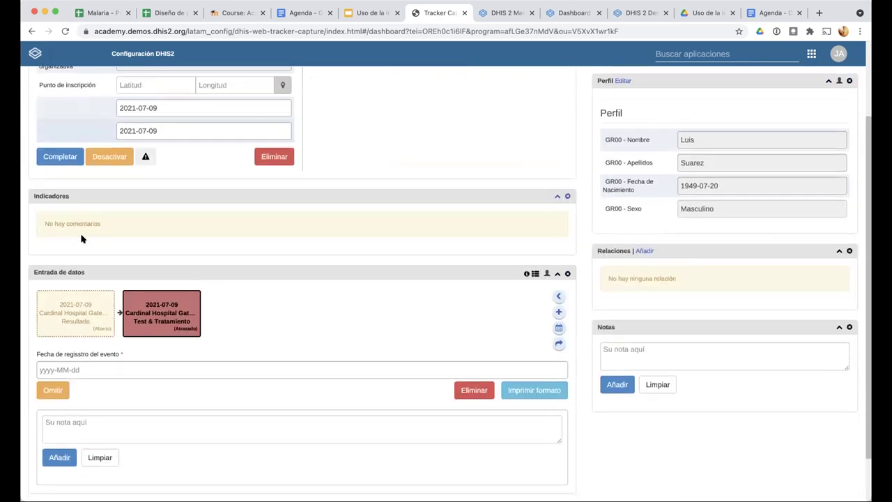
pyautogui.scroll(-1, 271, 353)
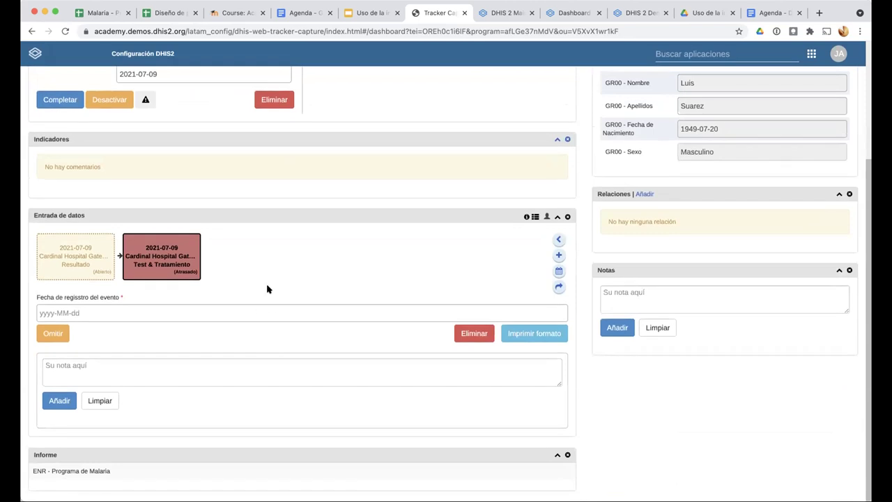
pyautogui.scroll(5, 267, 288)
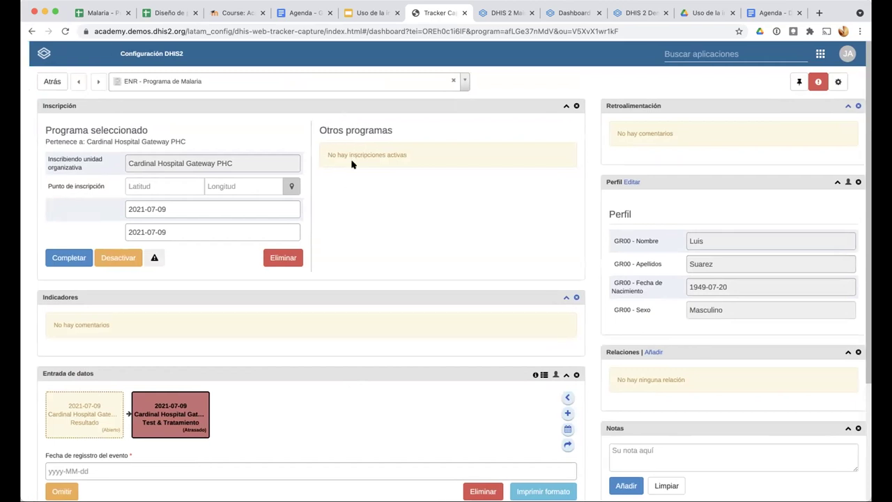
pyautogui.click(30, 31)
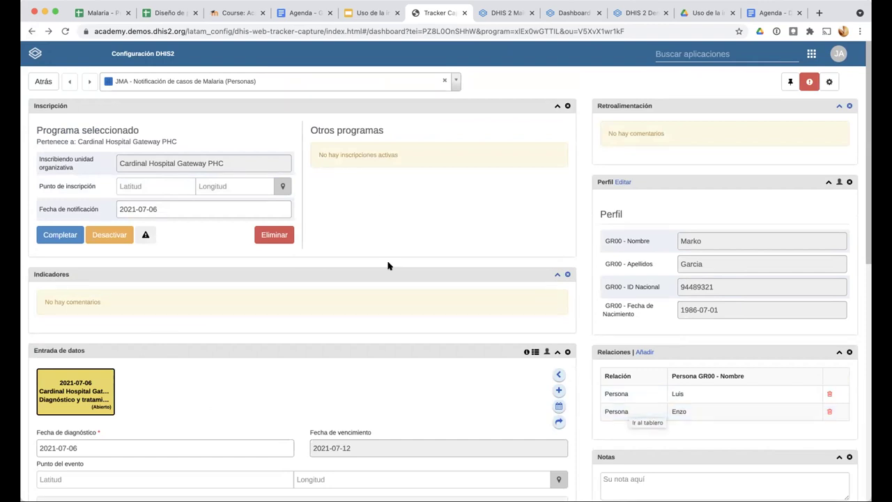
# Switch to the 'Uso de la información' presentation tab
pyautogui.click(359, 13)
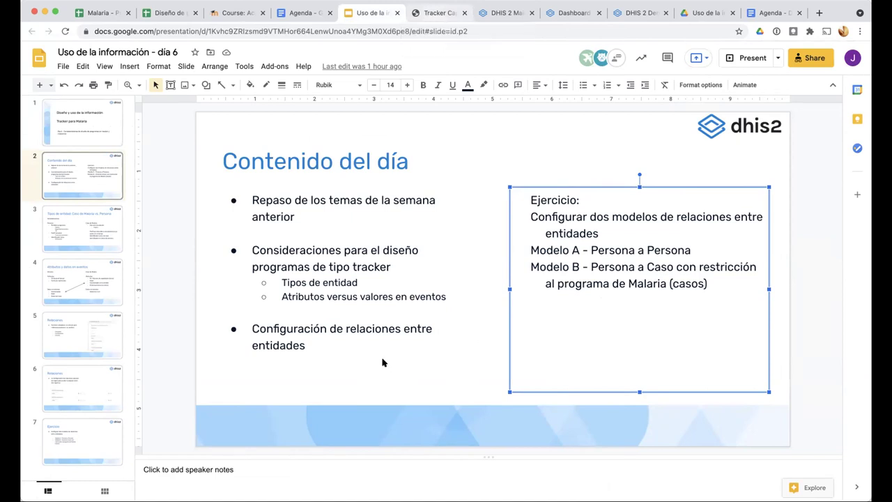
# Return to Tracker Capture and launch the Mantenimiento app from the apps menu
pyautogui.hotkey('ctrl', 'Tab')
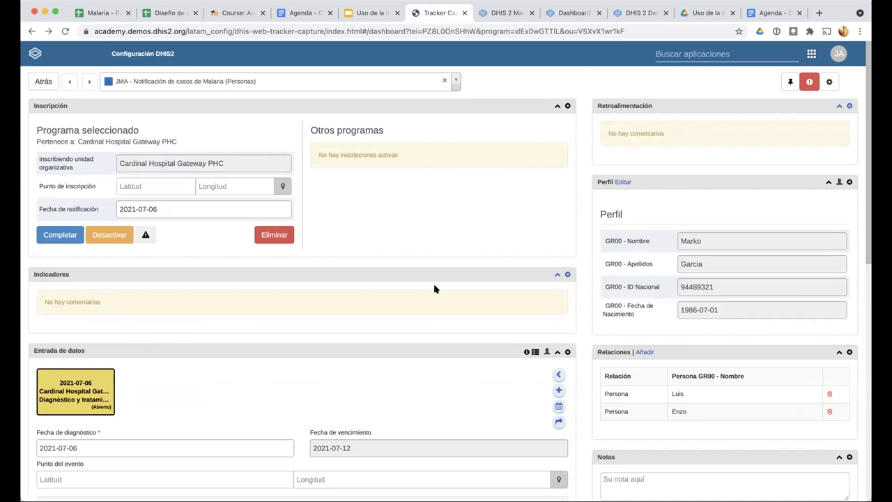
pyautogui.click(679, 56)
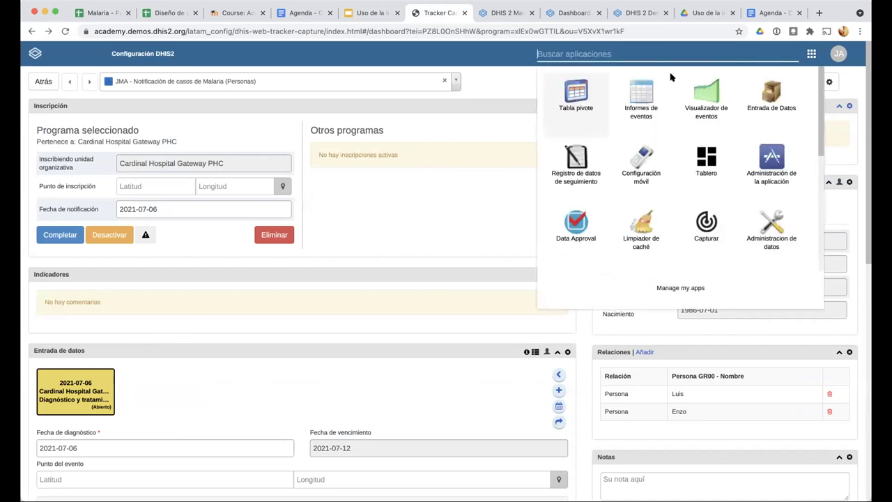
pyautogui.scroll(-3, 674, 207)
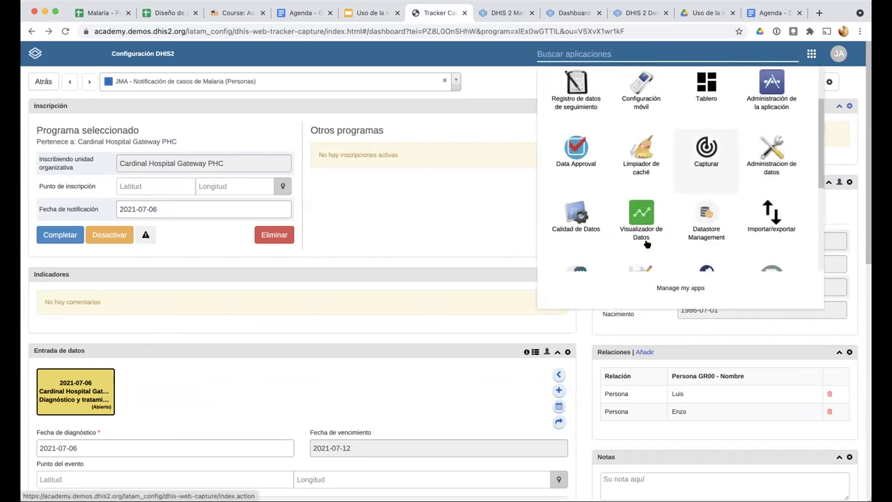
pyautogui.scroll(-1, 647, 244)
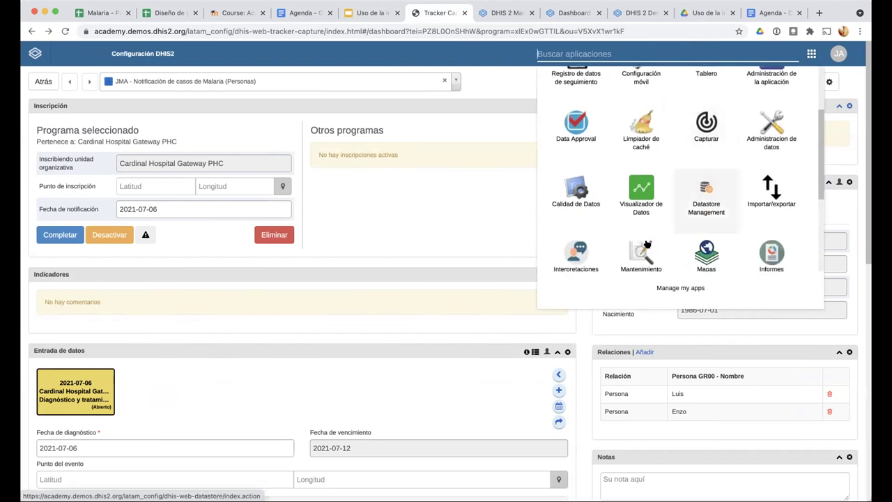
pyautogui.click(609, 81)
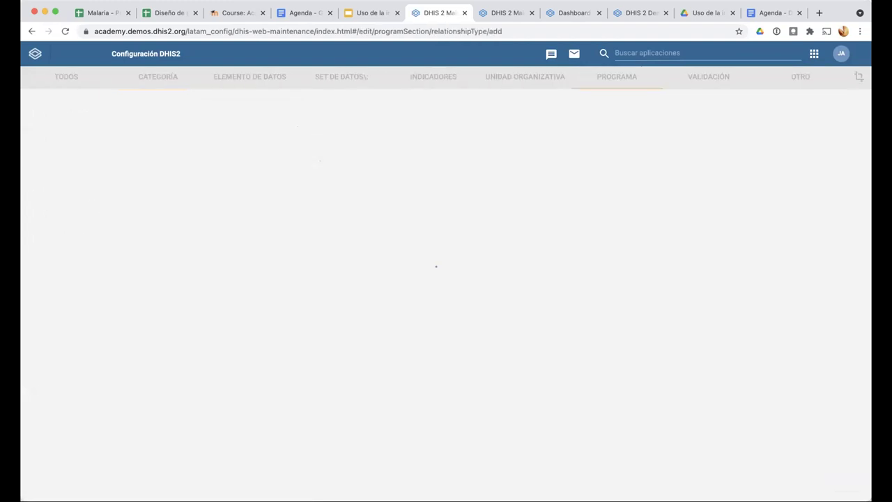
# Enter 'JMA - Modelo B - Persona a Caso' as the relationship type's Nombre
pyautogui.write('JMA')
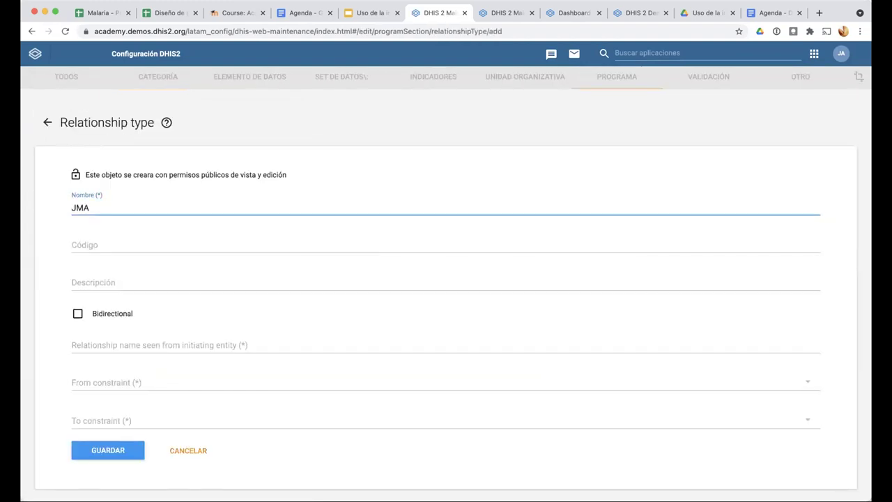
pyautogui.write(' - Modelo B - Persona')
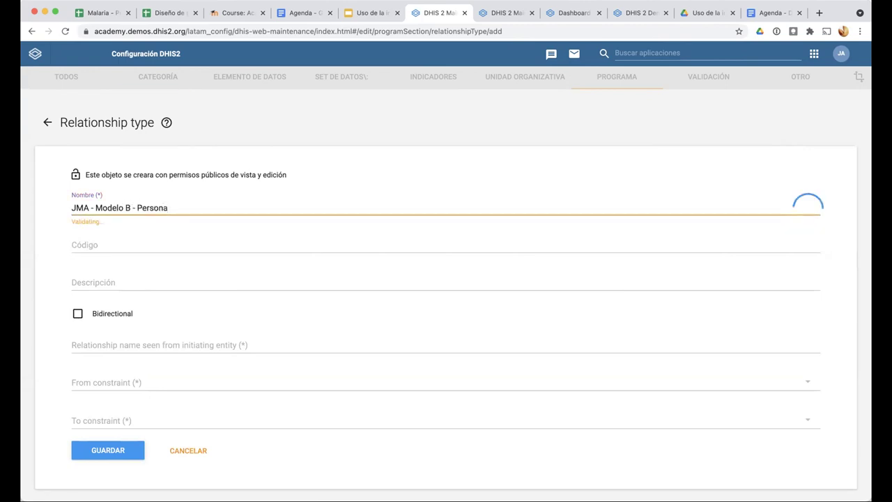
pyautogui.write(' a Caso')
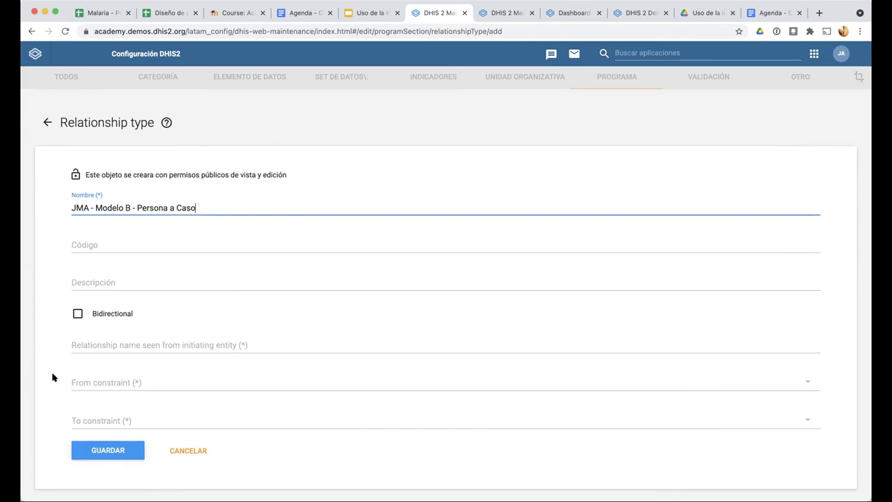
pyautogui.scroll(-1, 52, 377)
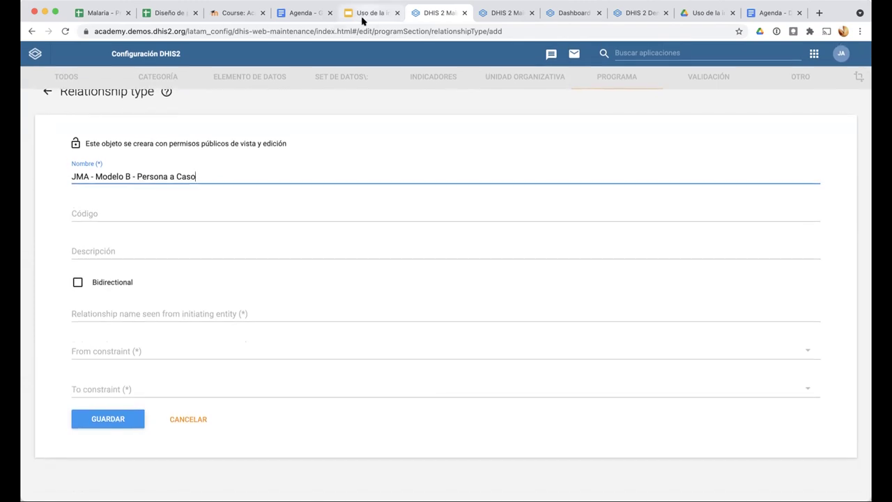
# Append 'y bidireccional' to the Modelo B exercise text on slides 2 and 7, then show the Relaciones slide
pyautogui.hotkey('ctrl', 'shift', 'Tab')
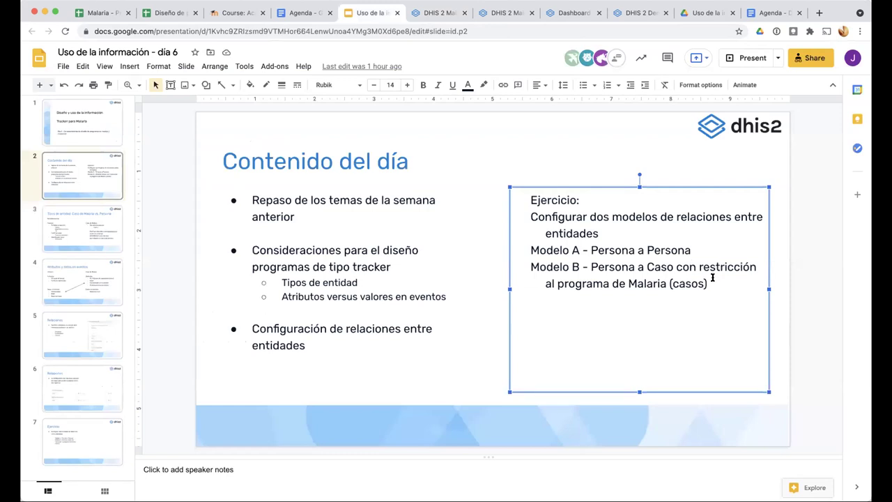
pyautogui.write('y ')
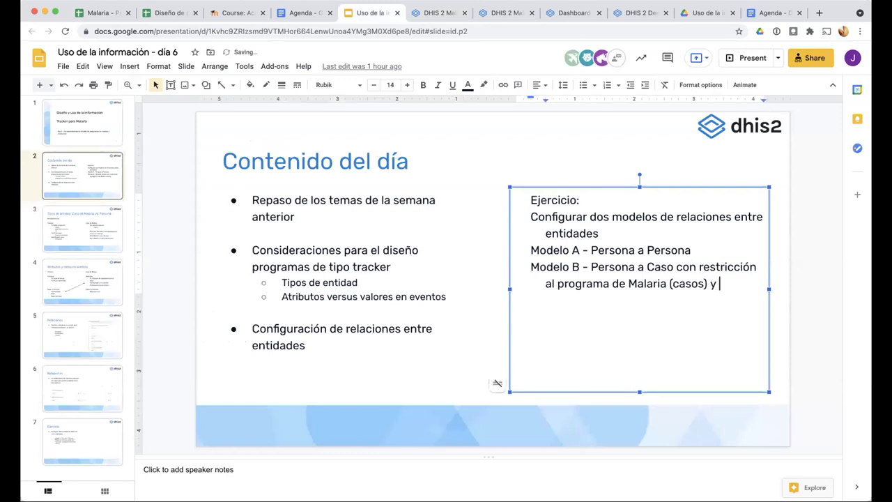
pyautogui.write('bidirec')
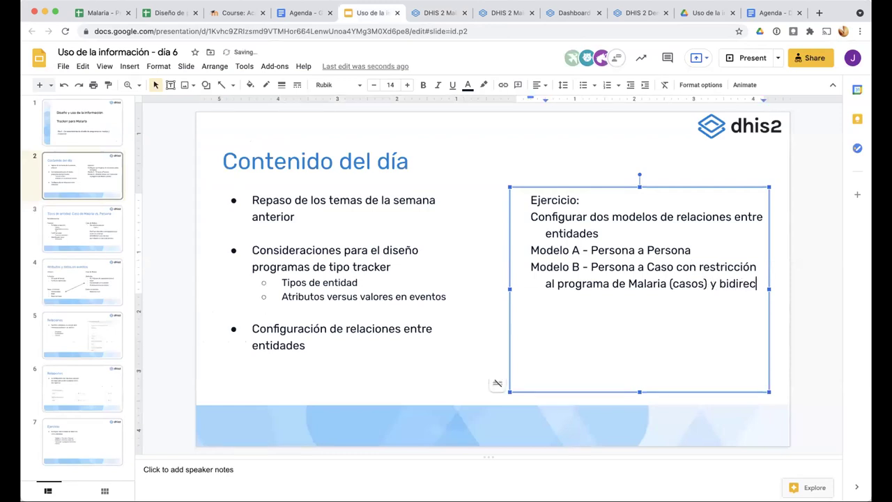
pyautogui.write('cional')
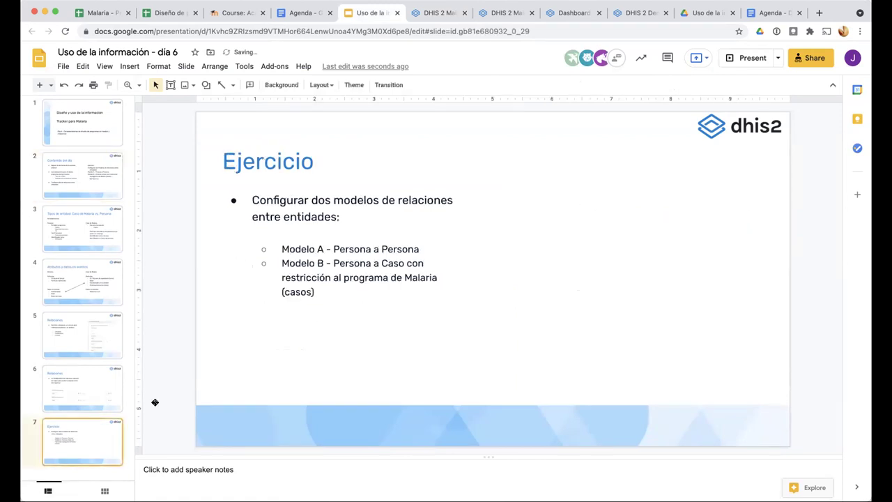
pyautogui.click(315, 291)
pyautogui.write('bidireeccional')
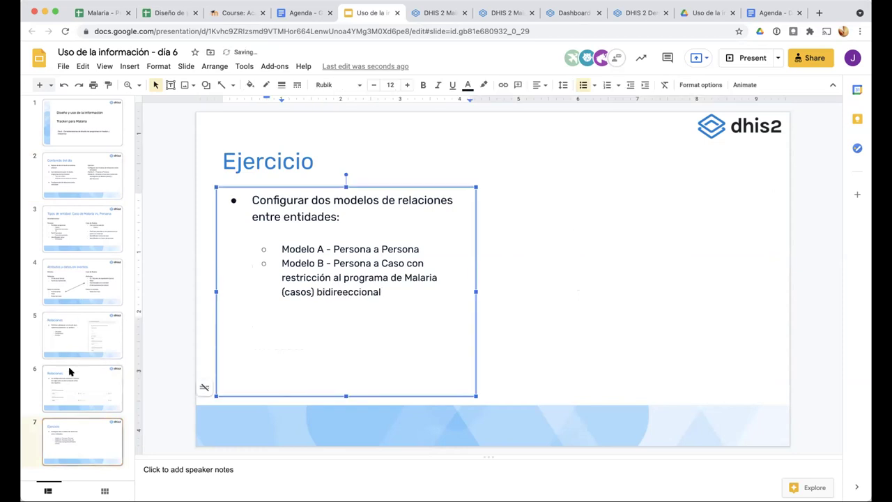
pyautogui.click(70, 372)
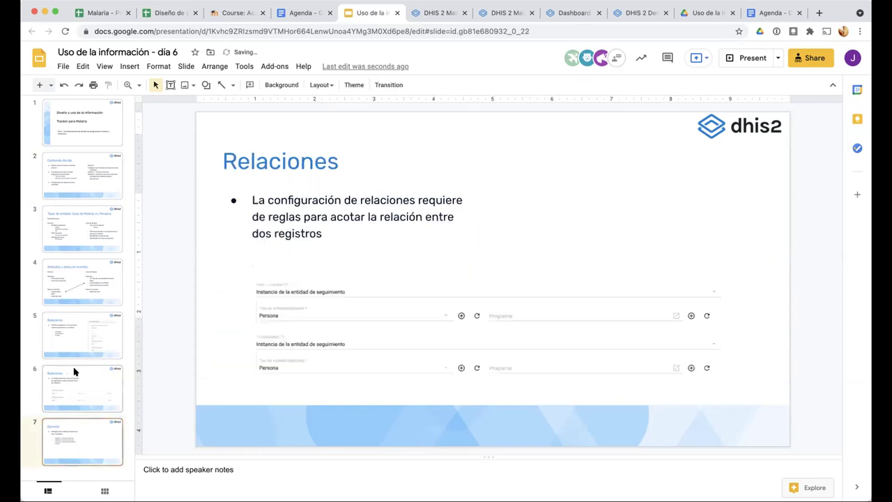
# Make the relationship type bidirectional, with from-side name 'P' and to-side name 'C'
pyautogui.click(423, 9)
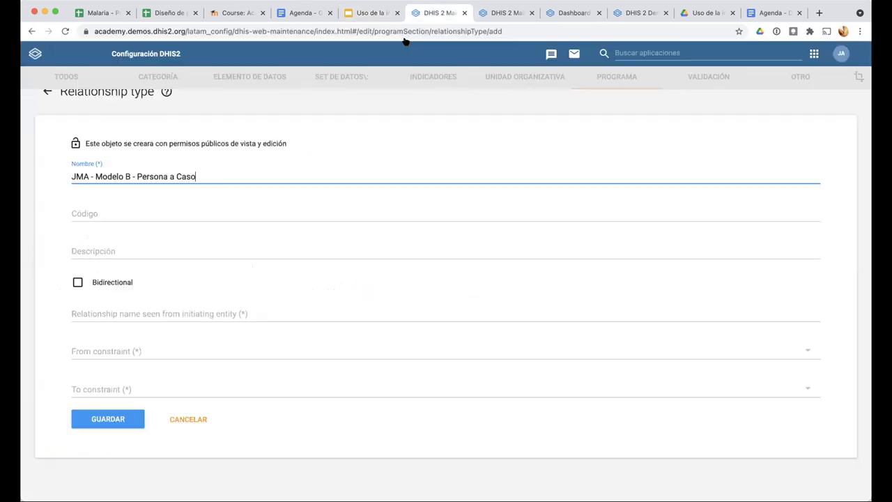
pyautogui.click(77, 283)
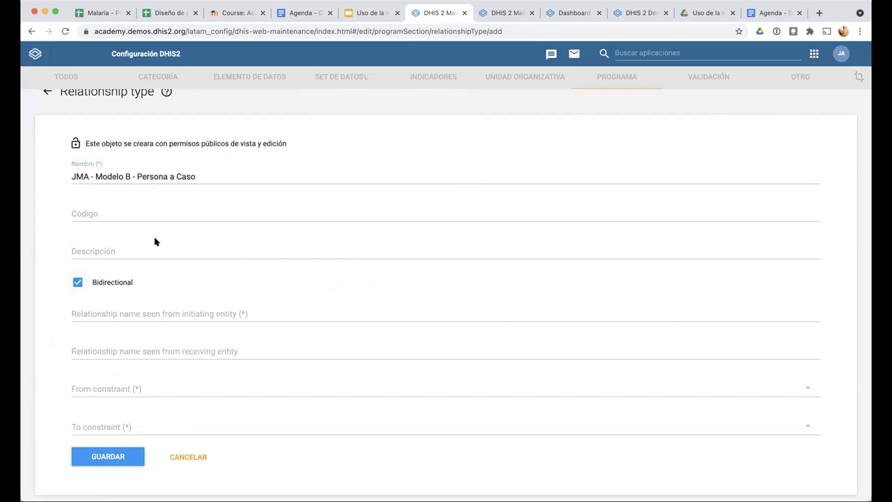
pyautogui.click(124, 313)
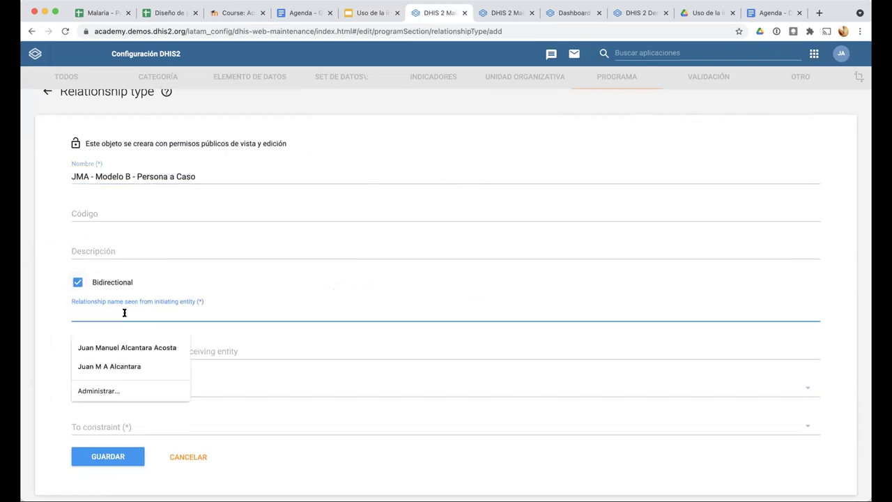
pyautogui.write('Persona')
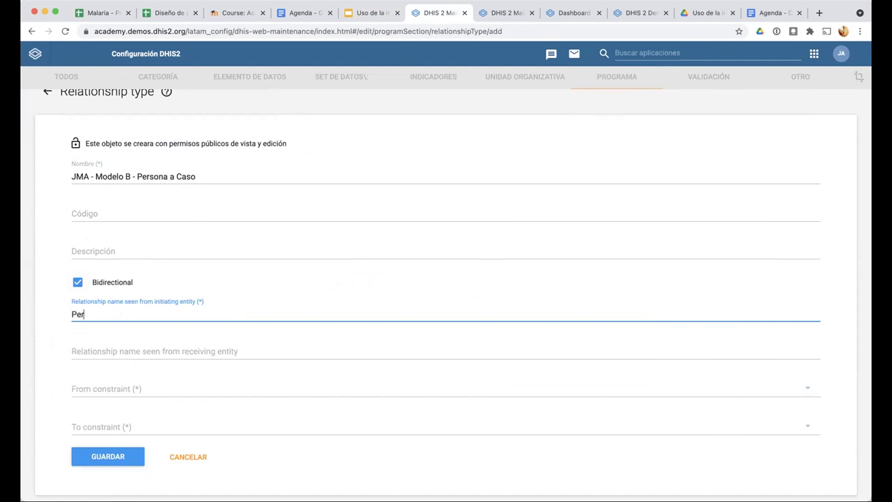
pyautogui.click(116, 348)
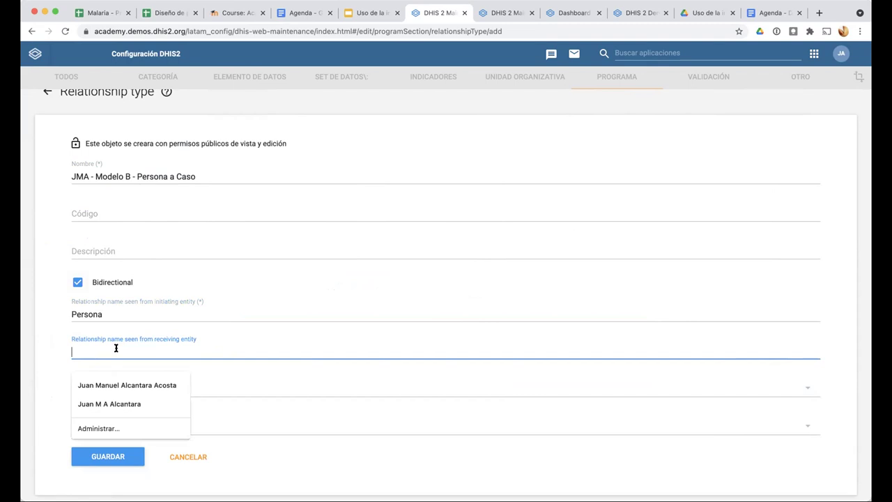
pyautogui.write('Caso')
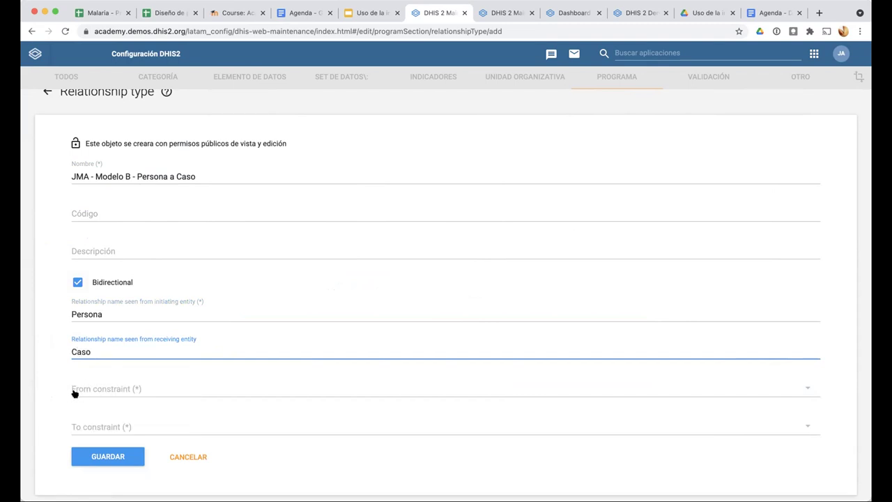
# Set the From constraint to tracked entity instances of type Persona
pyautogui.scroll(5, 75, 394)
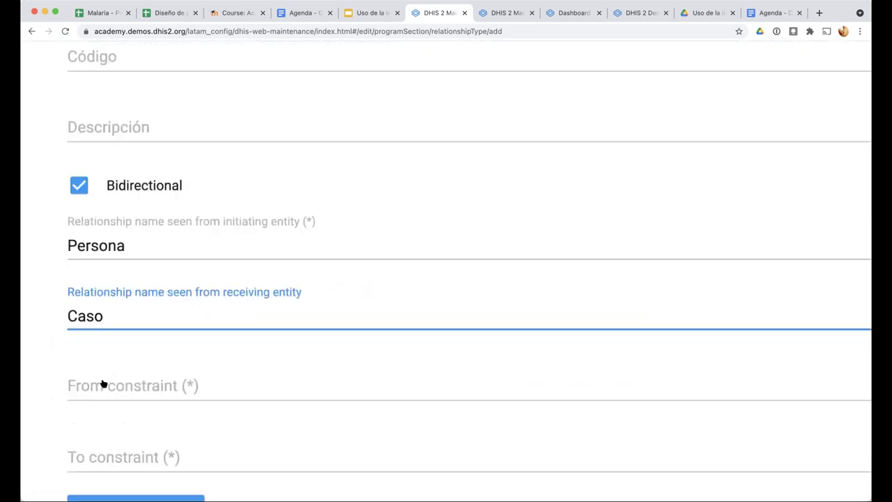
pyautogui.click(104, 385)
pyautogui.click(120, 383)
pyautogui.scroll(-5, 56, 394)
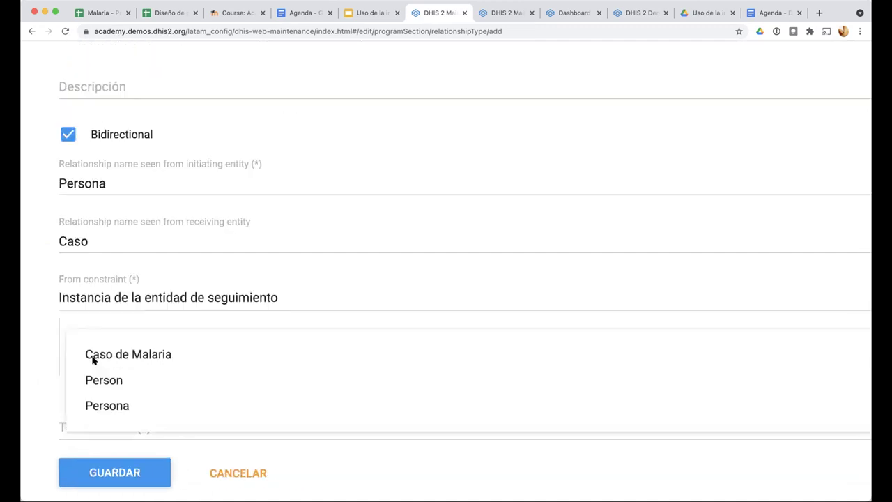
pyautogui.click(95, 405)
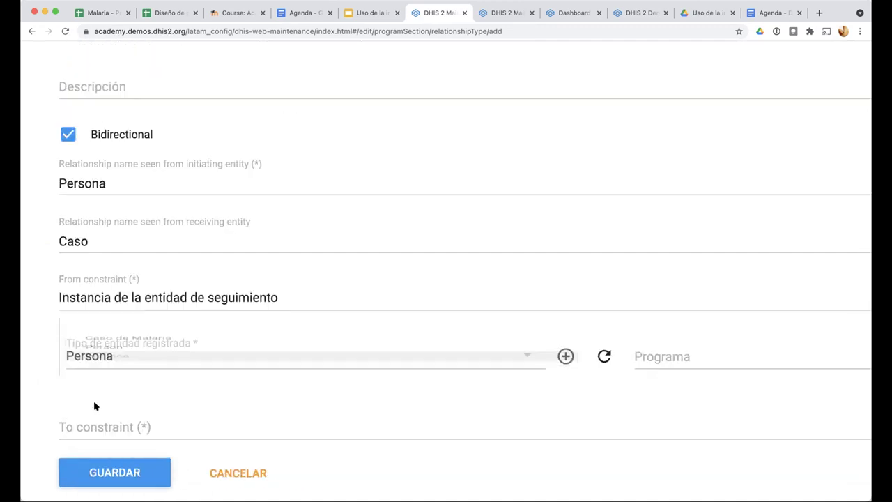
pyautogui.scroll(-3, 340, 74)
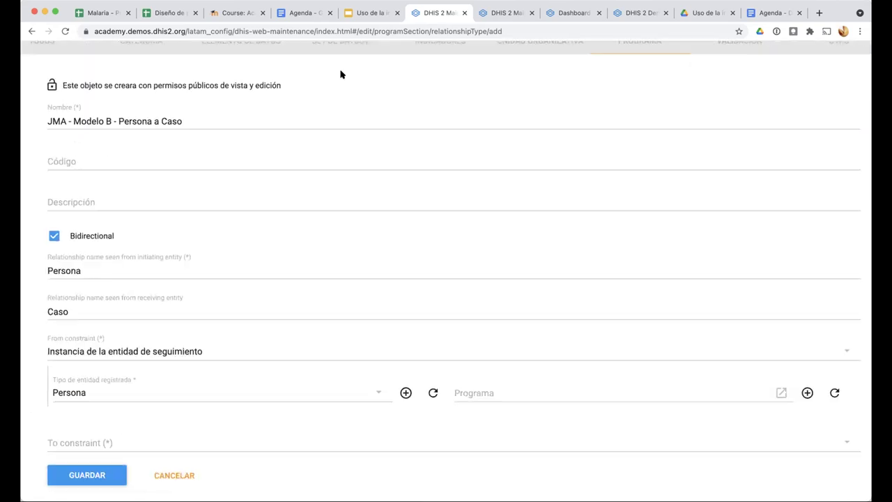
# Fix 'bidireeccional' to 'bi-direccional' on slide 7 (Ejercicio) of the course deck
pyautogui.click(366, 12)
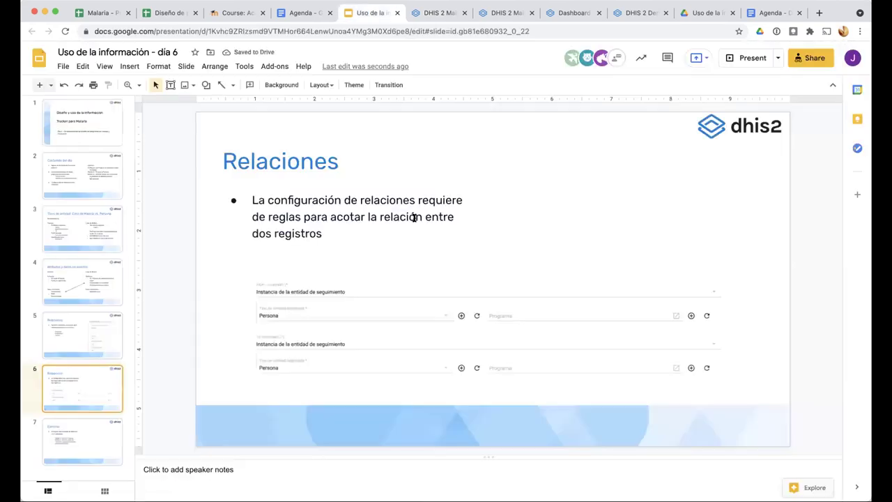
pyautogui.click(89, 442)
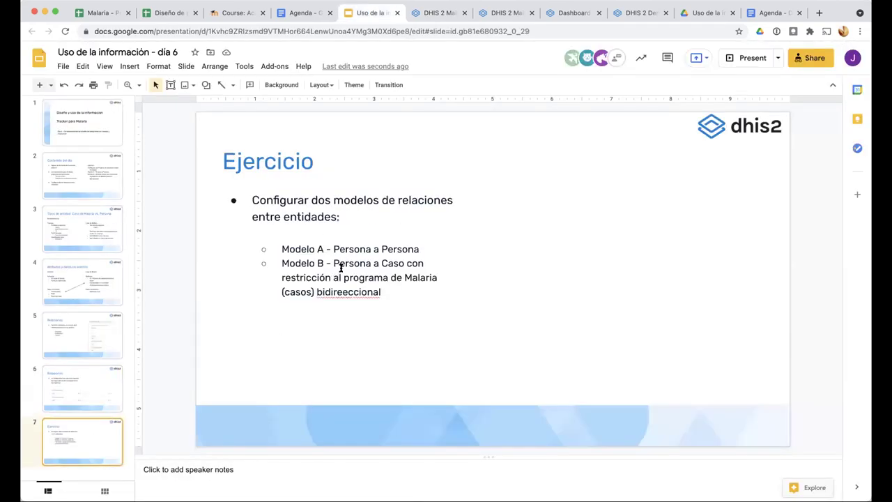
pyautogui.click(345, 262)
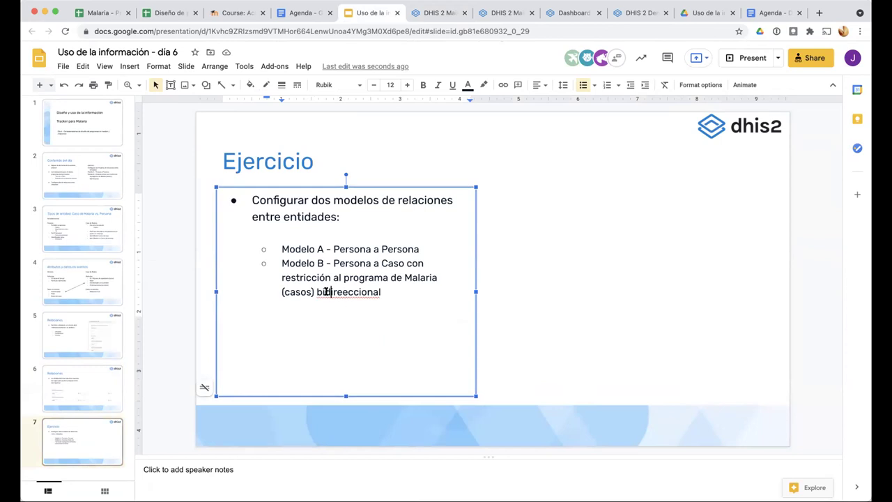
pyautogui.click(325, 292)
pyautogui.write('-')
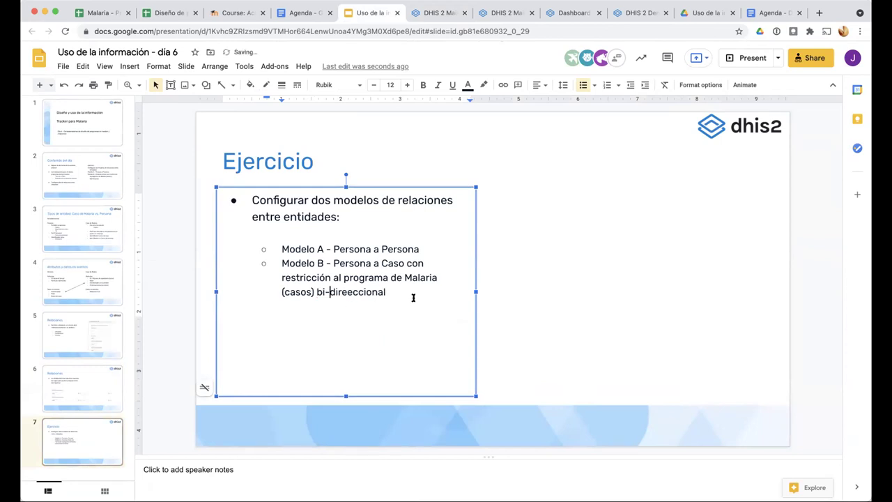
pyautogui.click(345, 292)
pyautogui.press('BackSpace')
pyautogui.click(384, 292)
pyautogui.click(428, 13)
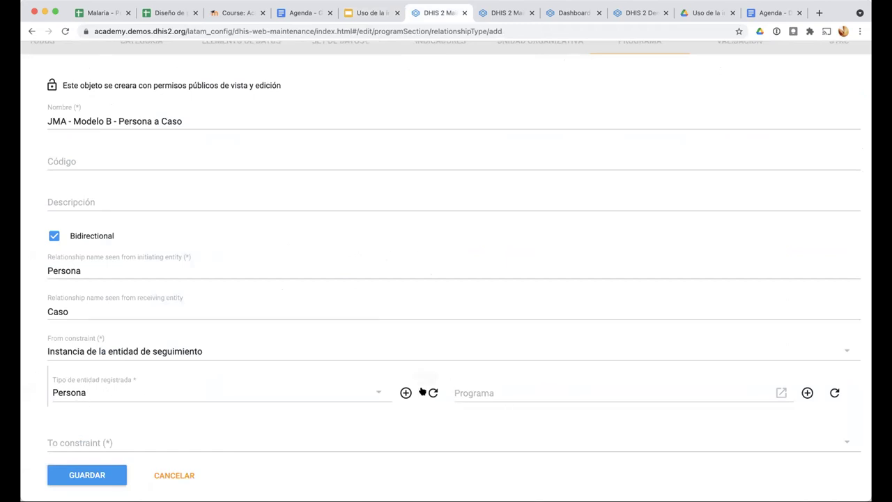
# Set the To constraint to tracked entity instance, Caso de Malaria, program JMA - Notificación de casos de Malaria (Casos)
pyautogui.scroll(-2, 111, 400)
pyautogui.click(95, 392)
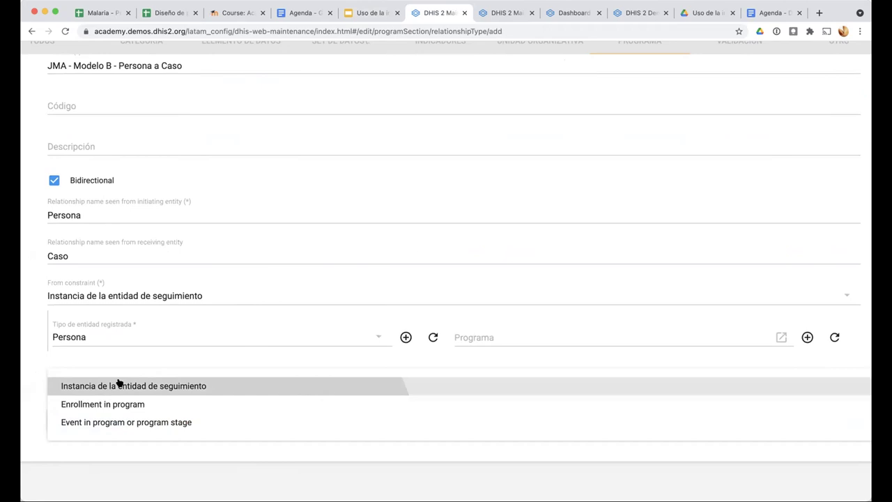
pyautogui.click(119, 382)
pyautogui.scroll(-2, 63, 392)
pyautogui.click(89, 383)
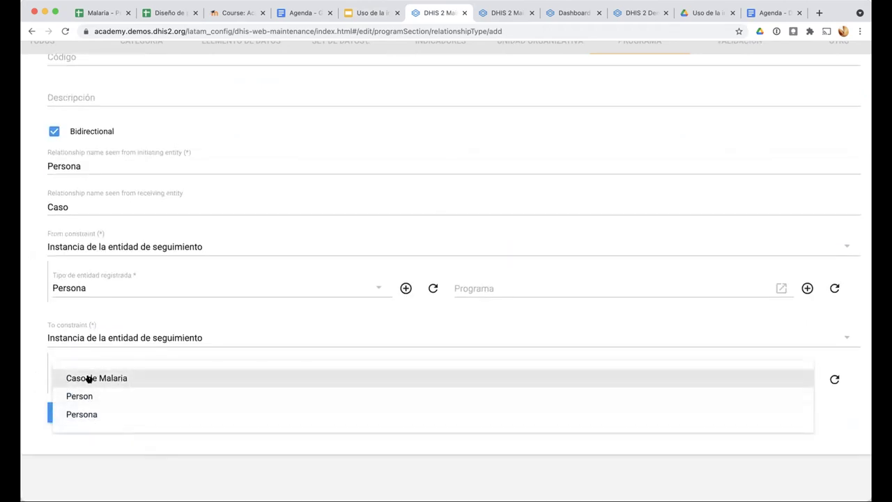
pyautogui.click(90, 378)
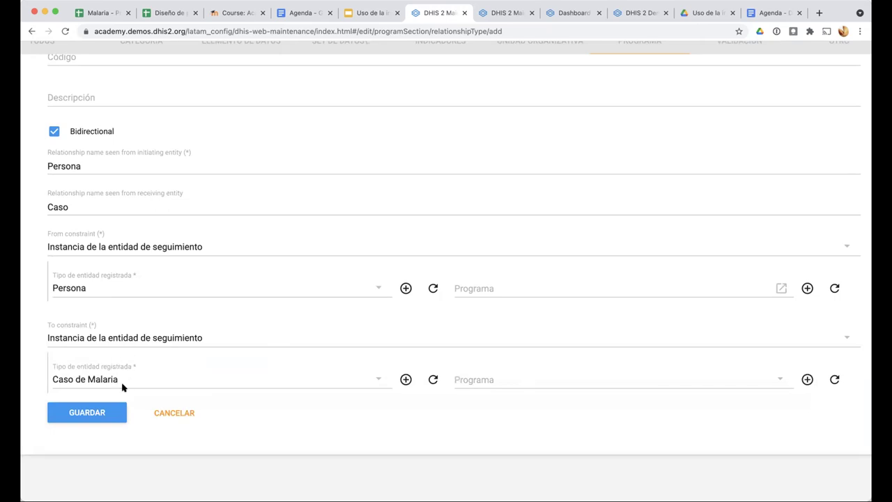
pyautogui.click(492, 383)
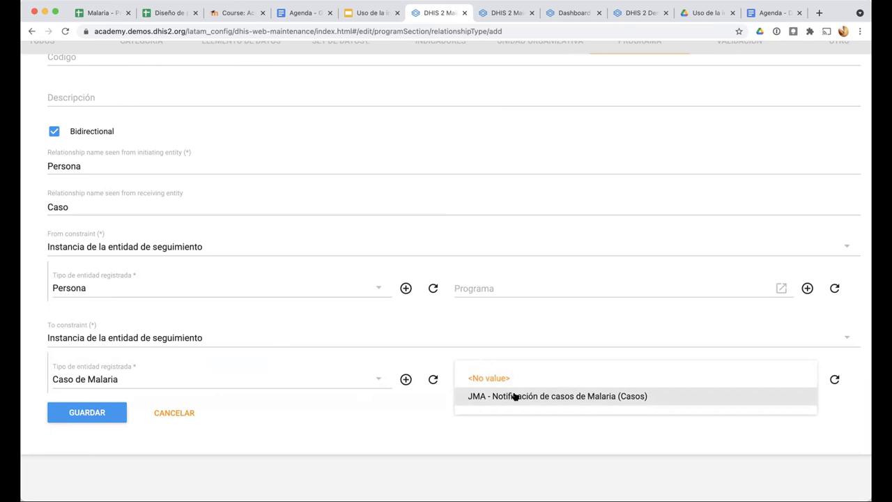
pyautogui.click(513, 396)
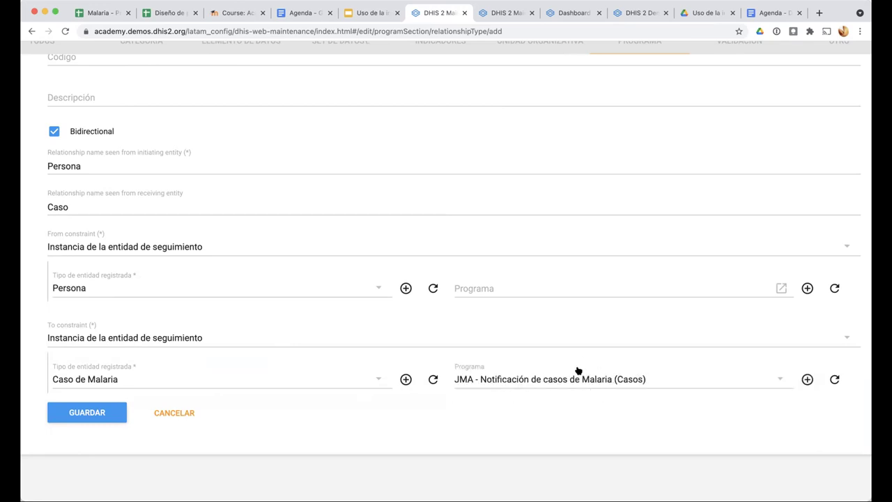
# Save the 'JMA - Modelo B - Persona a Caso' relationship type and launch Cache Cleaner
pyautogui.click(105, 414)
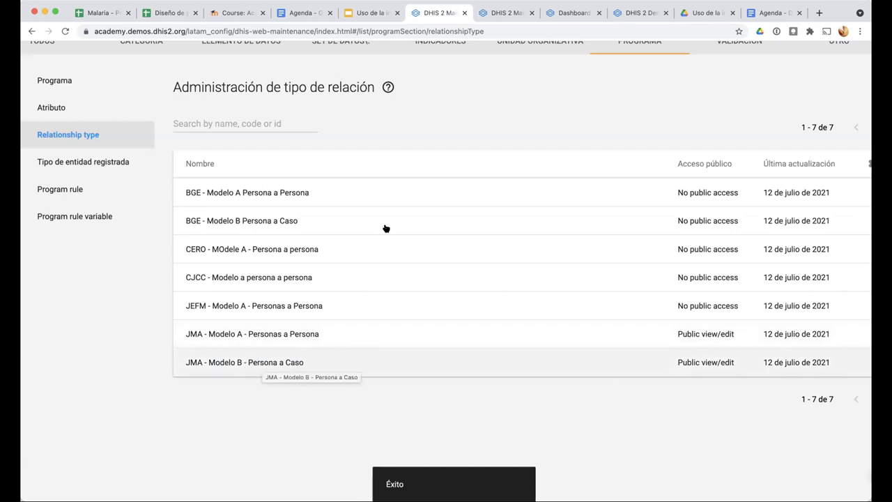
pyautogui.scroll(1, 725, 82)
pyautogui.scroll(2, 725, 84)
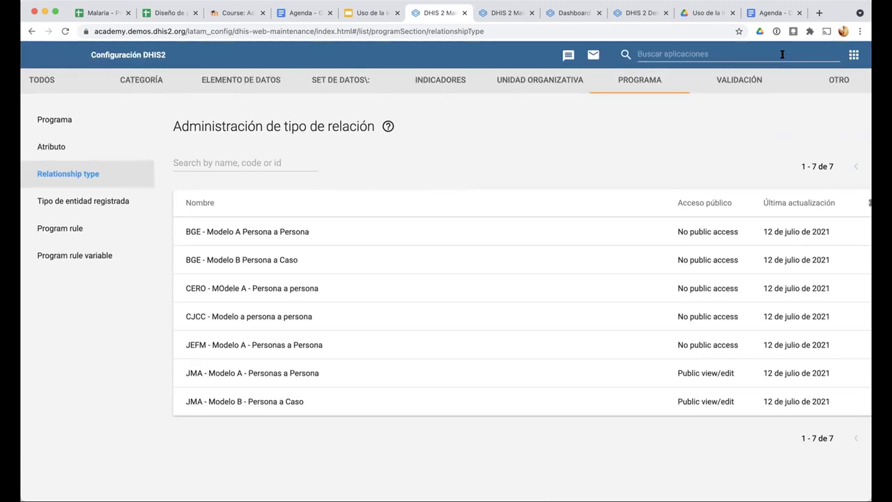
pyautogui.moveTo(716, 116)
pyautogui.click(673, 241)
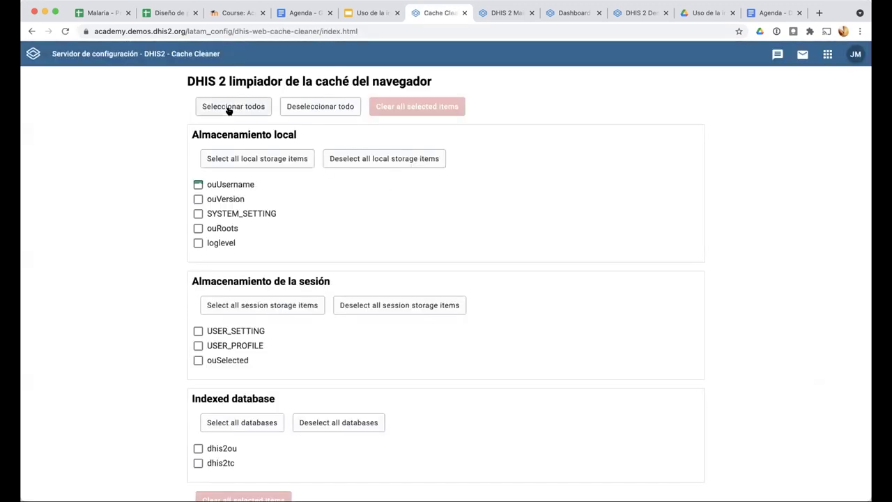
# Clear all cached browser data and relaunch Tracker Capture (Registro de datos de seguimiento)
pyautogui.click(417, 106)
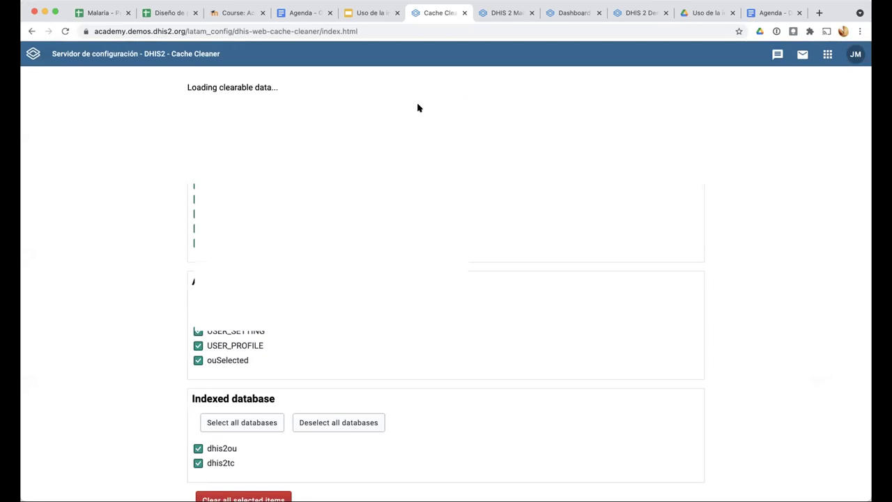
pyautogui.click(827, 56)
pyautogui.click(609, 187)
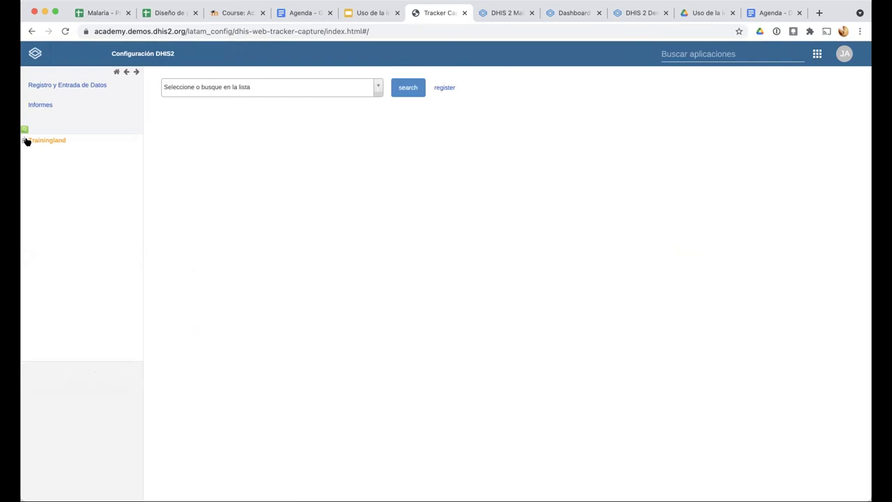
# Select Bird District under Trainingland > Animal Region with the JMA - Notificación de casos de Malaria (Casos) program
pyautogui.click(25, 140)
pyautogui.click(31, 157)
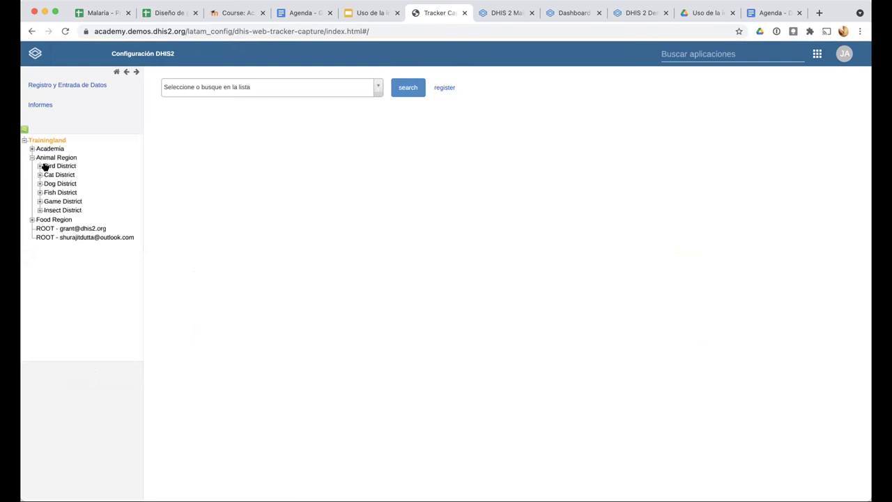
pyautogui.click(52, 166)
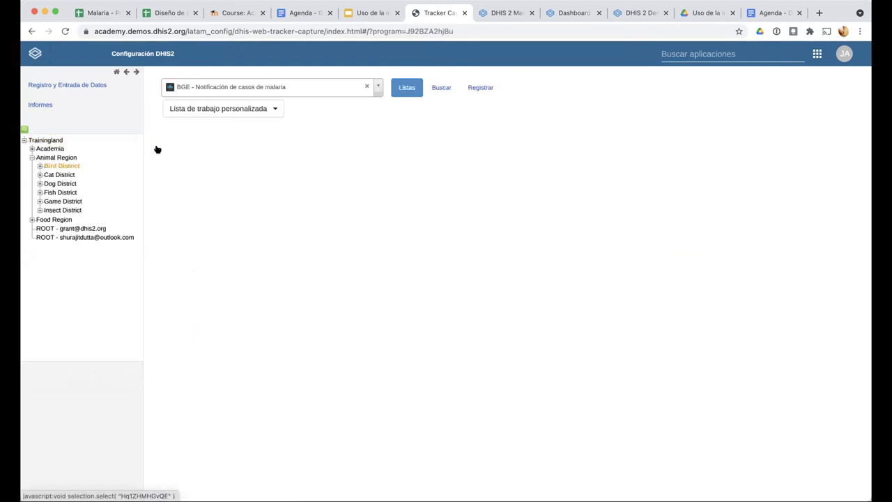
pyautogui.click(378, 88)
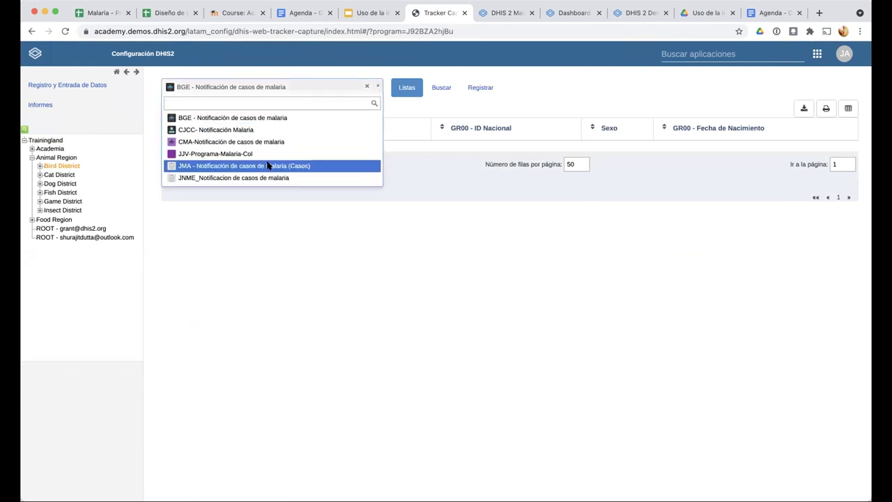
pyautogui.click(266, 167)
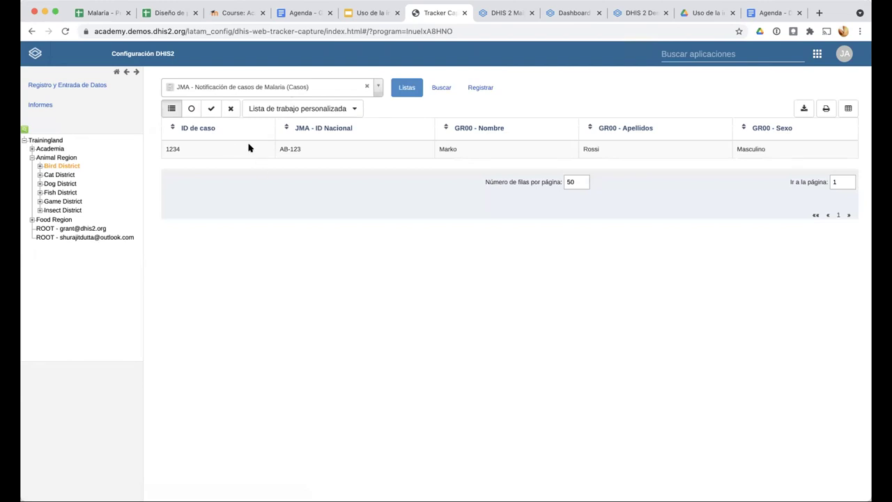
# From the malaria case's dashboard, add a relationship of type 'JMA - Modelo B - Persona a Caso'
pyautogui.click(248, 150)
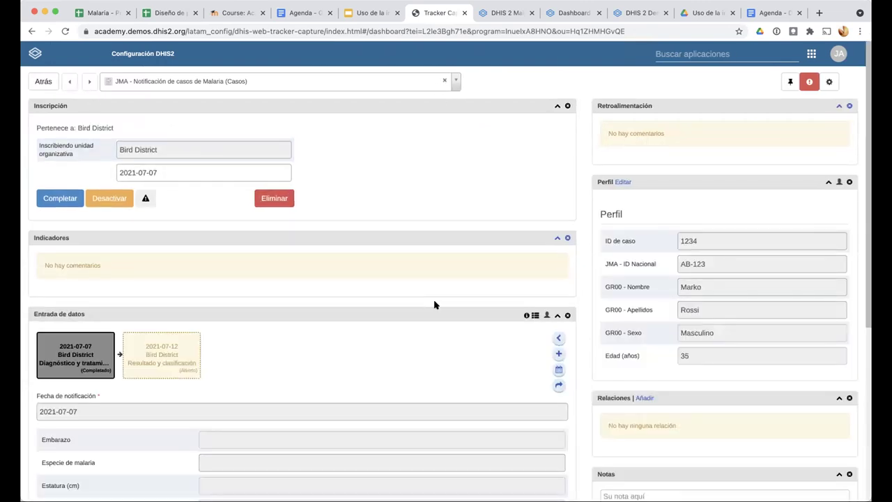
pyautogui.scroll(-2, 520, 311)
pyautogui.scroll(-4, 520, 311)
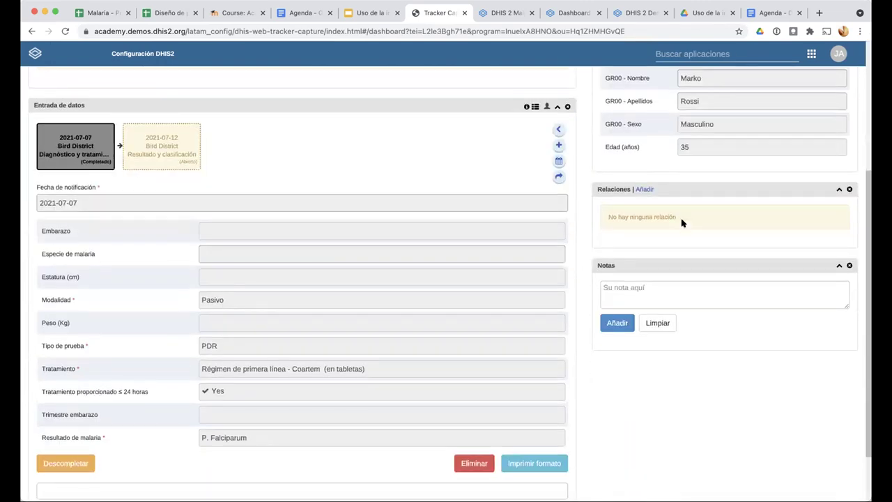
pyautogui.click(645, 189)
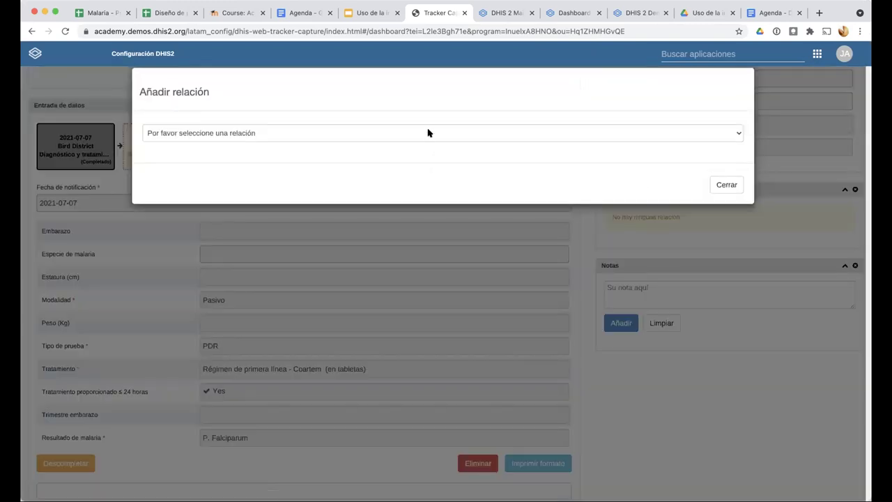
pyautogui.click(428, 132)
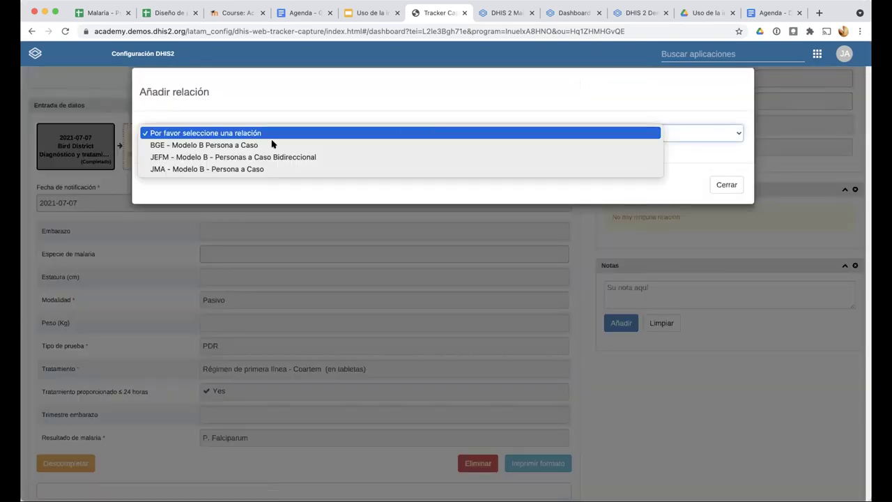
pyautogui.click(193, 169)
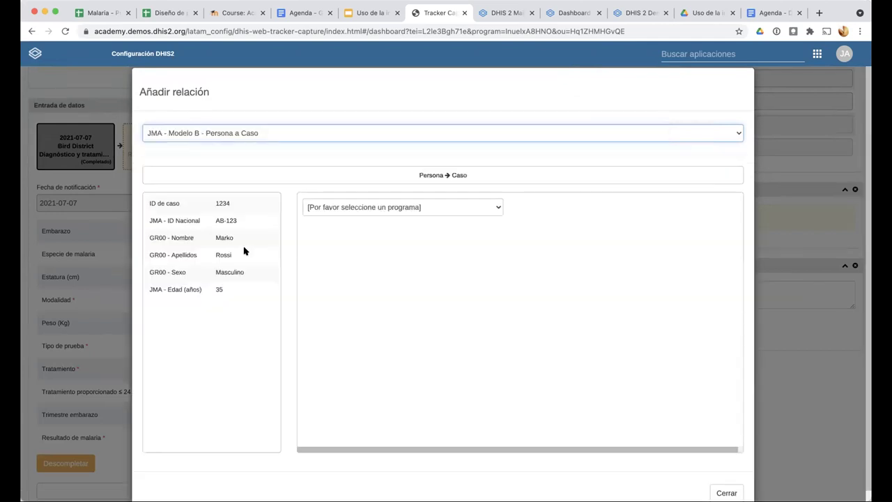
# Search the malaria Personas program for the matching person by their first name
pyautogui.click(483, 207)
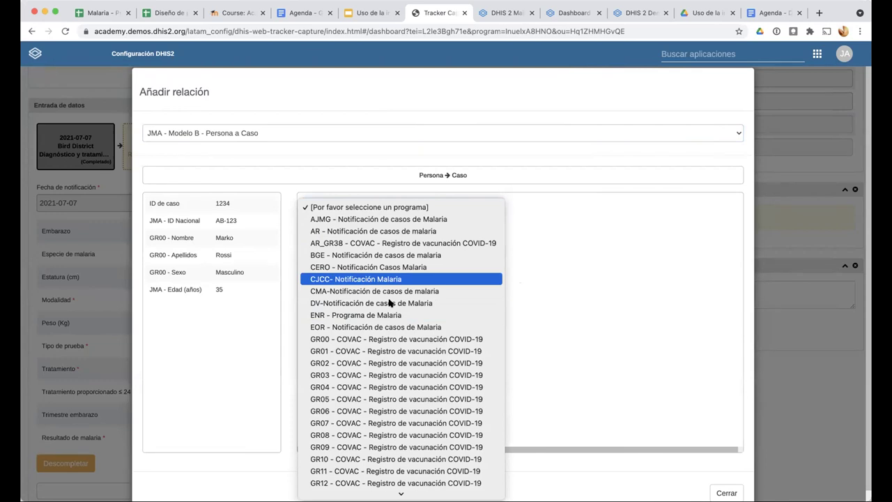
pyautogui.scroll(-15, 357, 423)
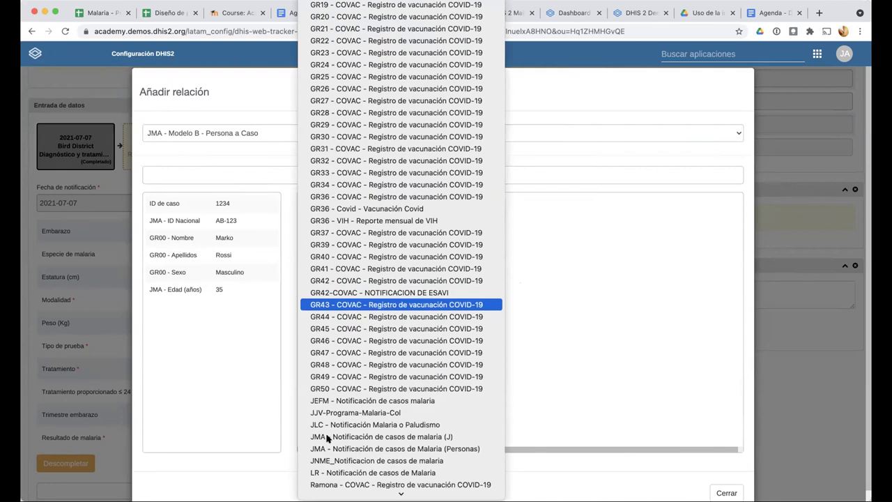
pyautogui.scroll(-1, 328, 437)
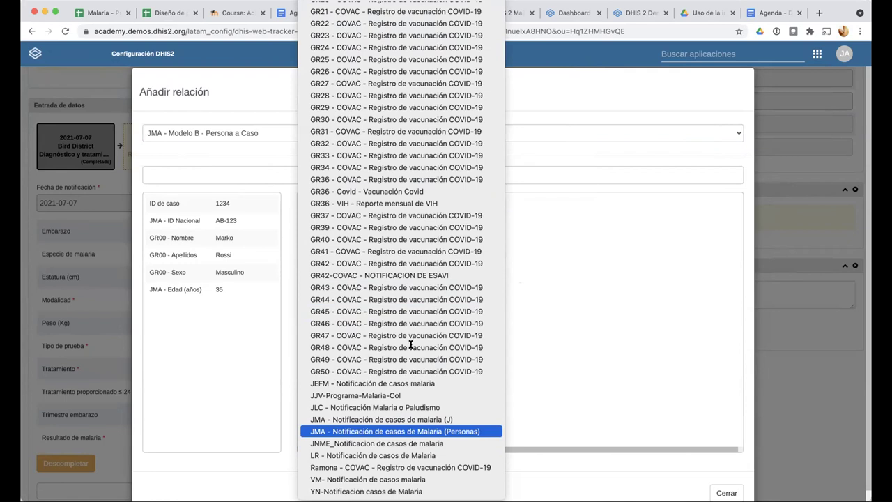
pyautogui.press('Return')
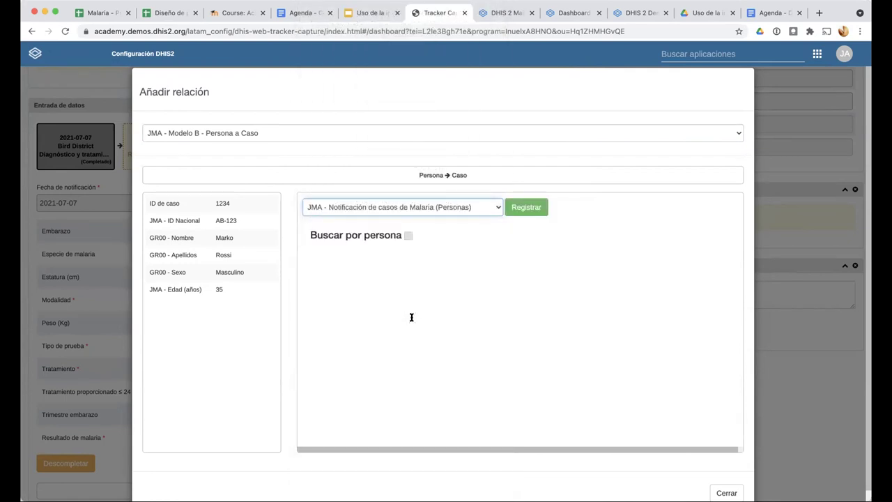
pyautogui.click(411, 317)
pyautogui.write('Marko')
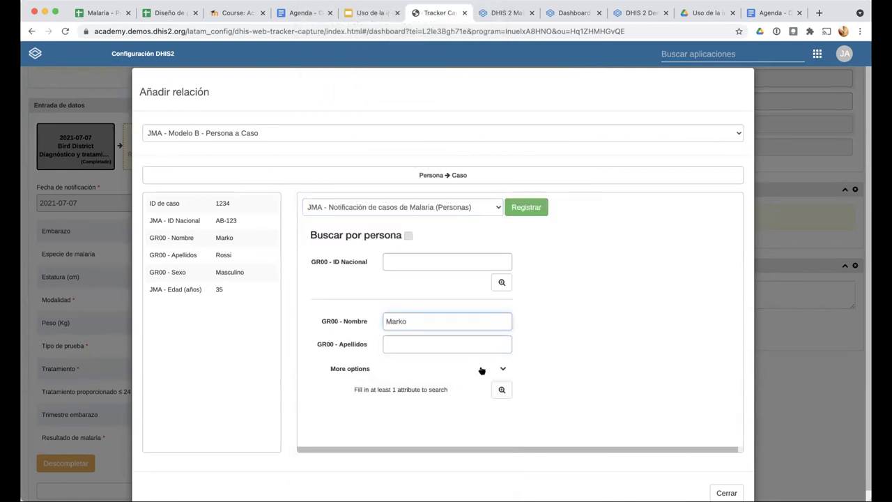
pyautogui.press('Return')
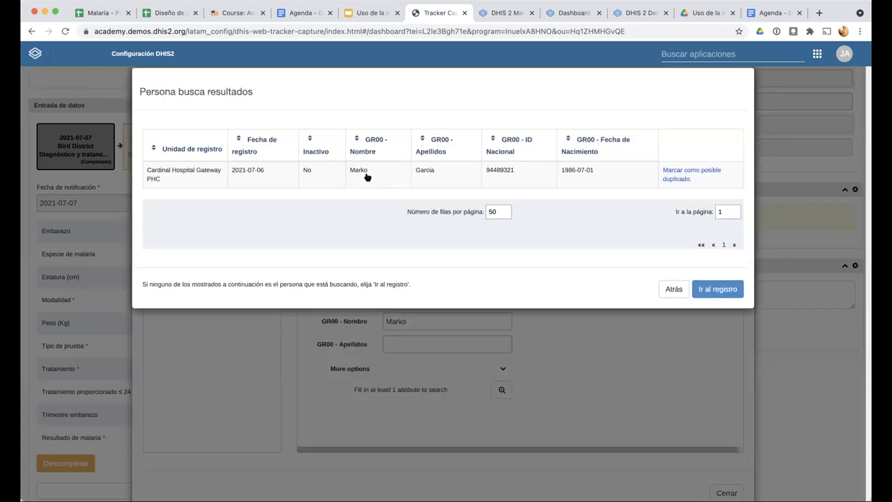
# Select the matching person from the results and save the relationship
pyautogui.click(367, 177)
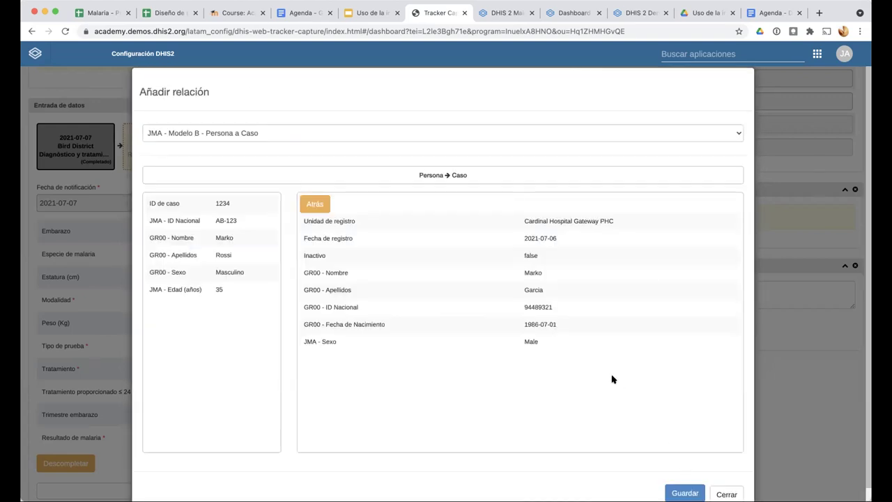
pyautogui.scroll(-1, 612, 379)
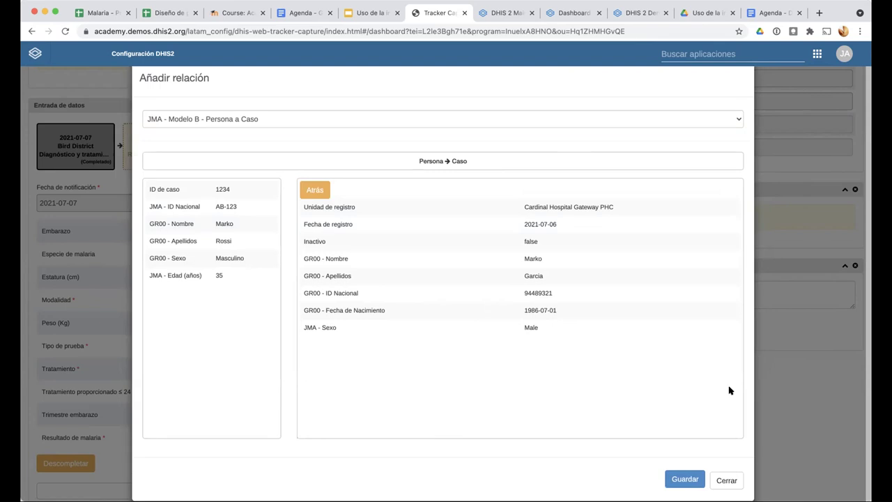
pyautogui.scroll(1, 718, 404)
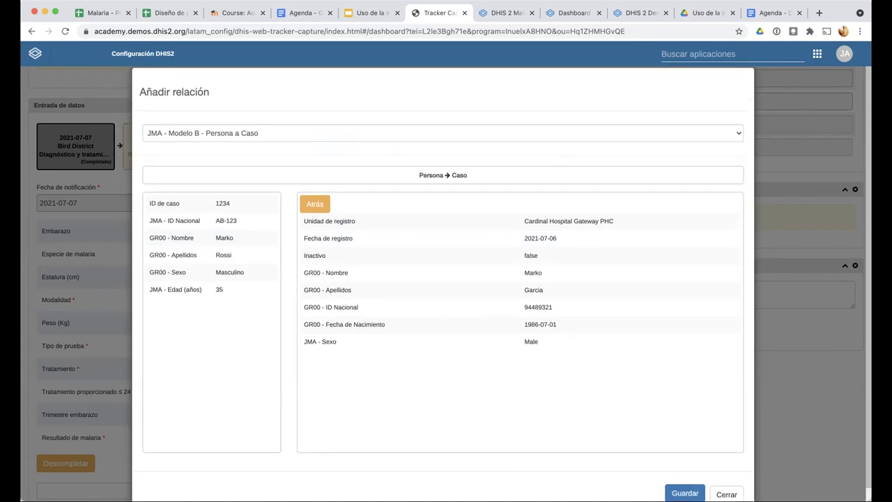
pyautogui.click(685, 492)
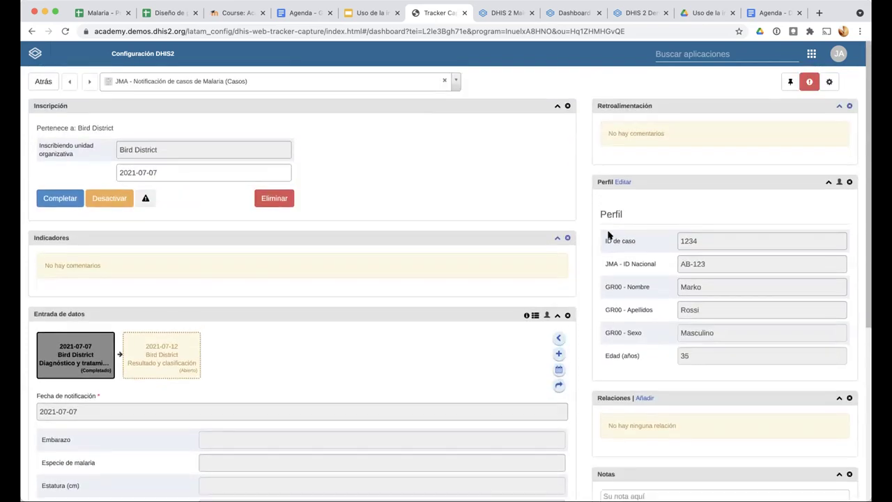
# Go back, switch Bird District to the JMA Personas program, and open the linked case from Relaciones
pyautogui.click(44, 85)
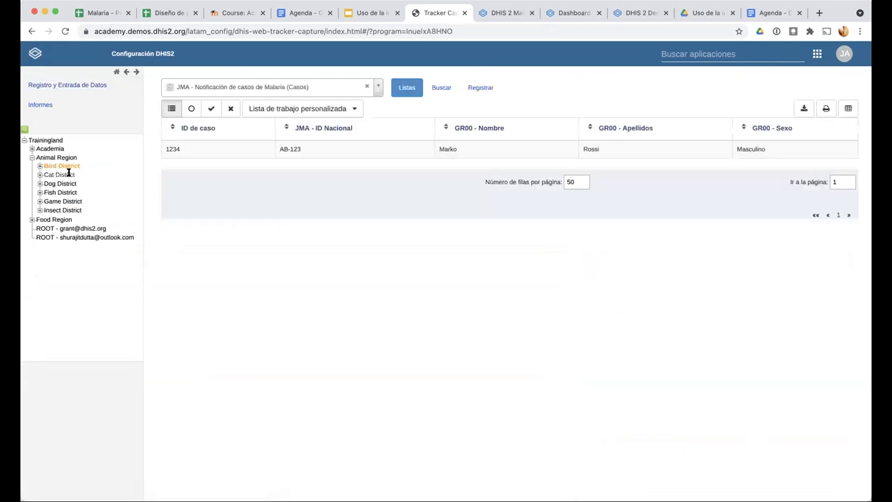
pyautogui.click(60, 166)
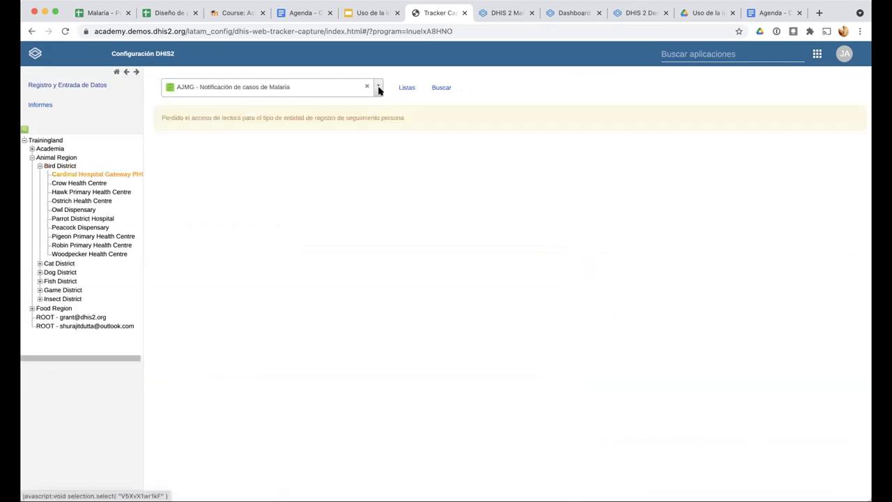
pyautogui.click(368, 86)
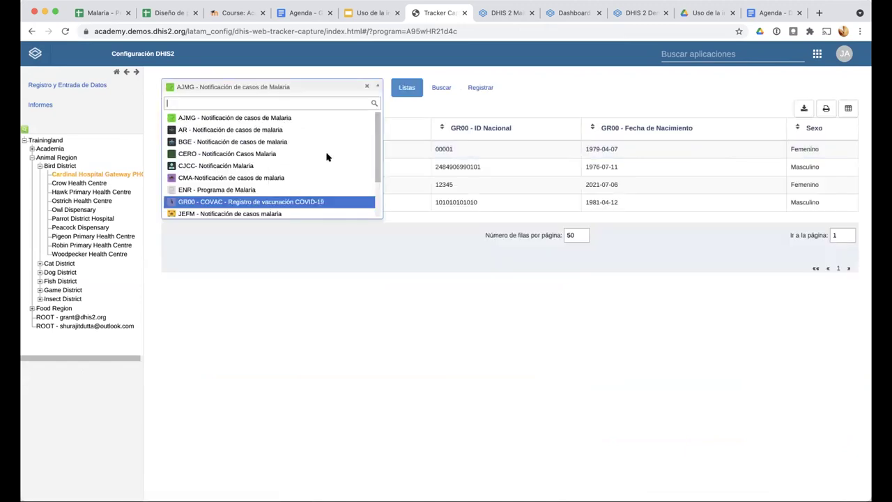
pyautogui.scroll(-3, 328, 155)
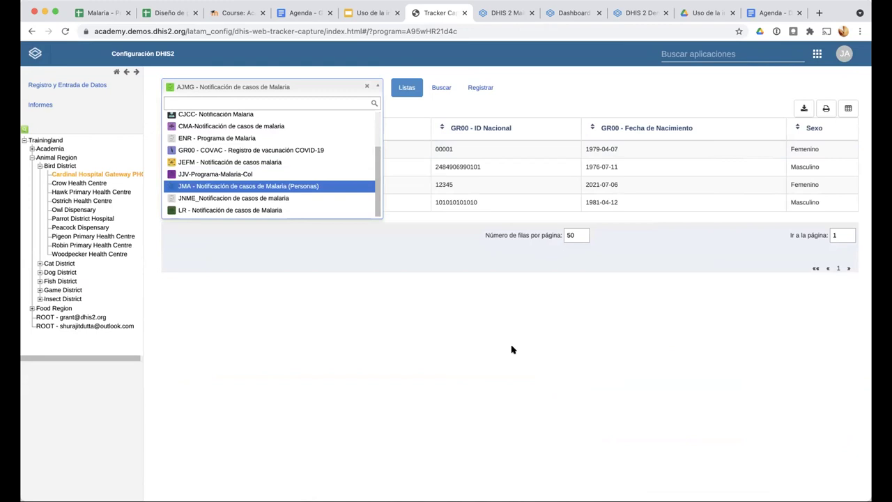
pyautogui.press('Return')
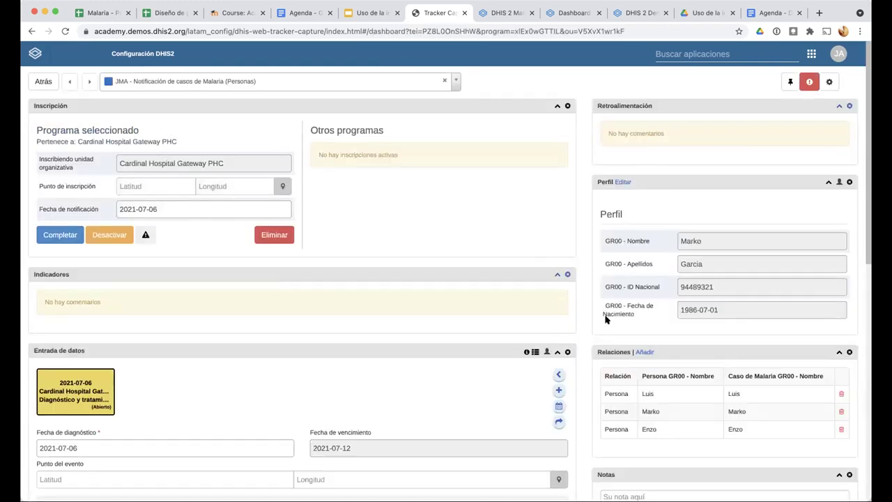
pyautogui.click(638, 411)
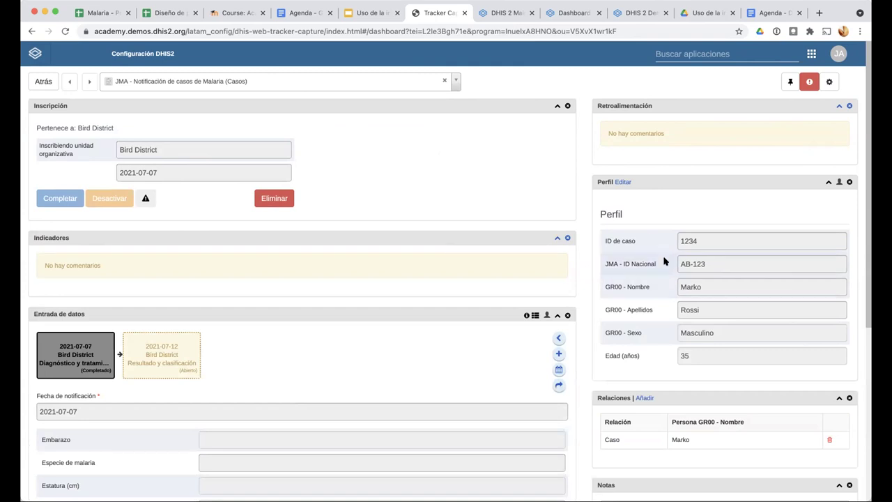
# Append ' (caso)' to the case's GR00 - Nombre in its profile and save
pyautogui.click(623, 182)
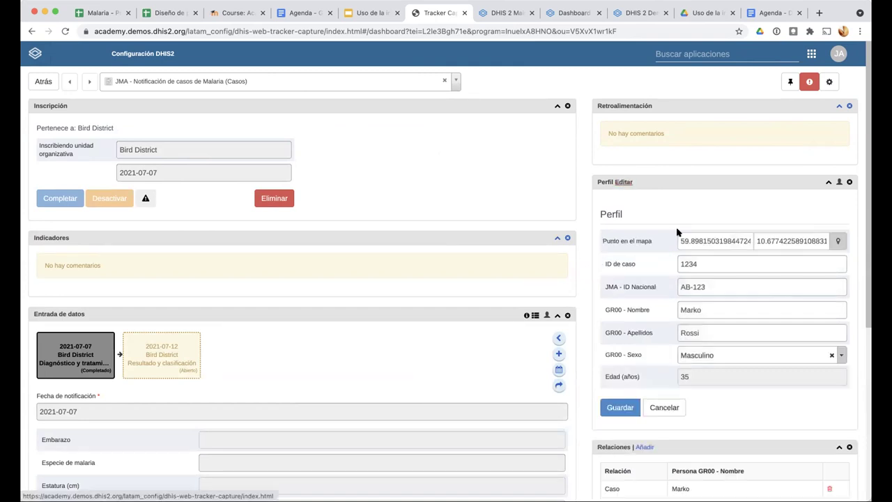
pyautogui.click(731, 308)
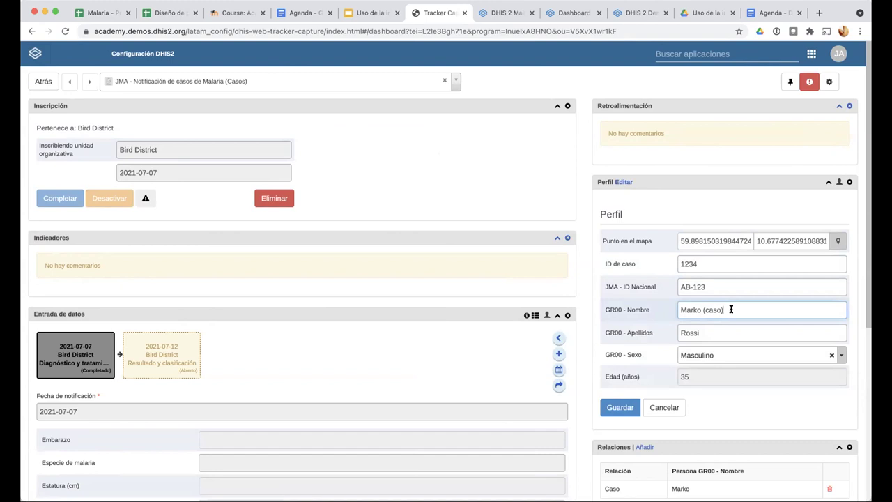
pyautogui.write('(caso)')
pyautogui.click(630, 407)
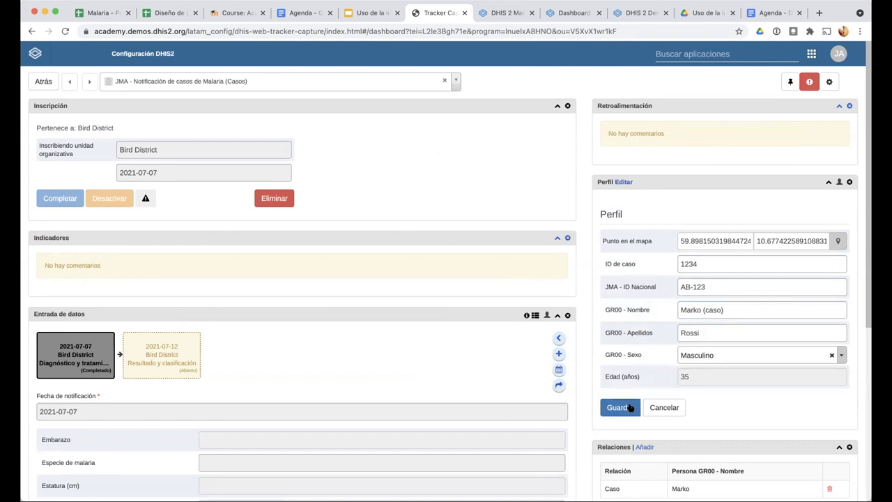
pyautogui.scroll(-3, 613, 304)
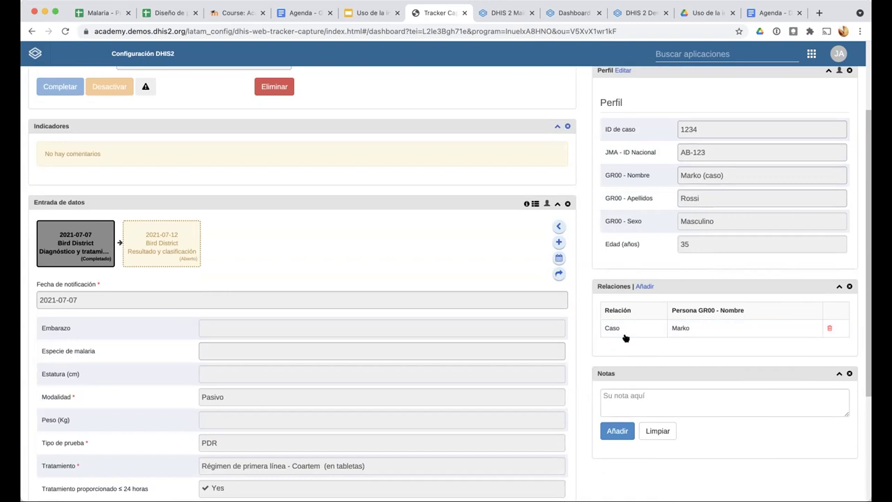
pyautogui.scroll(3, 650, 175)
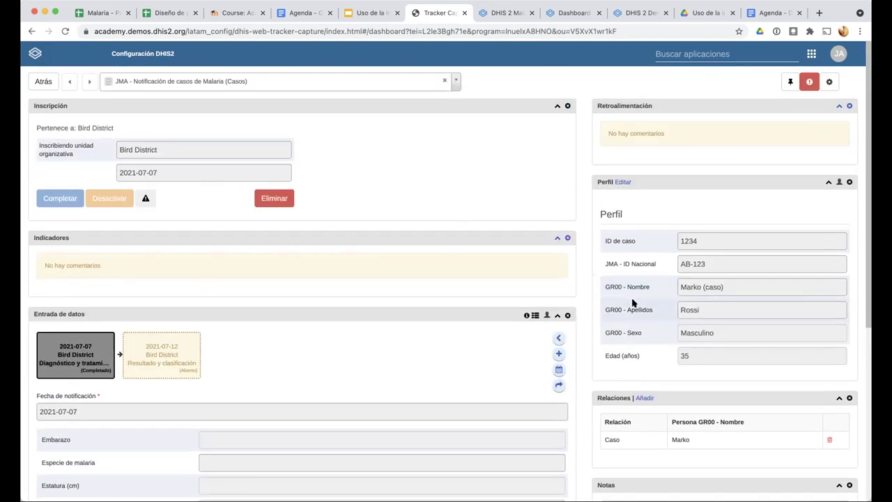
pyautogui.scroll(-1, 669, 295)
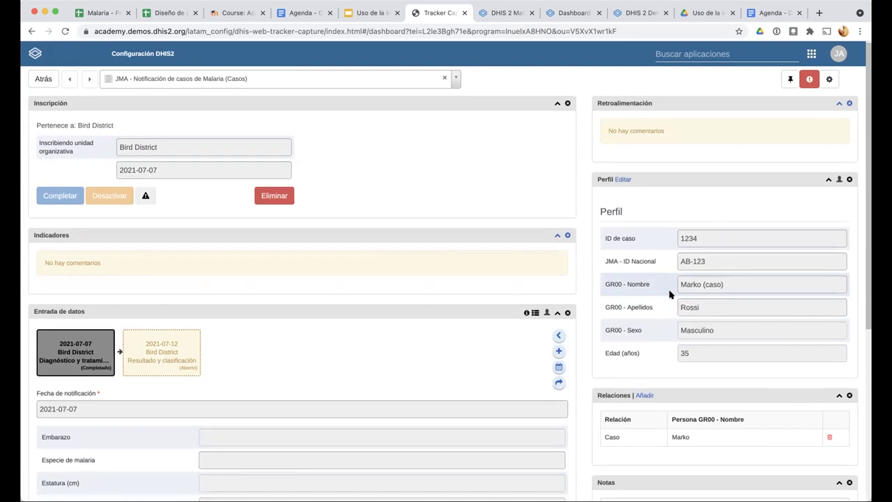
# Open the linked person's dashboard under JMA - Notificación de casos de Malaria (Personas)
pyautogui.scroll(-6, 669, 295)
pyautogui.click(665, 197)
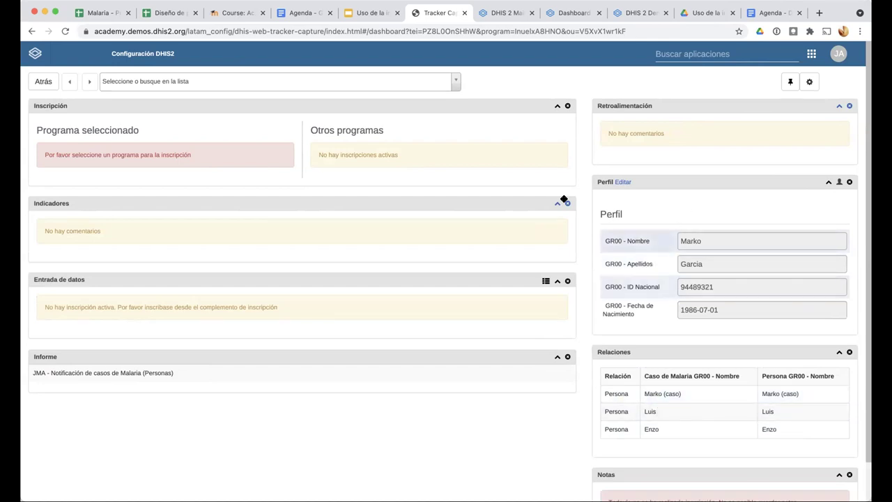
pyautogui.click(451, 84)
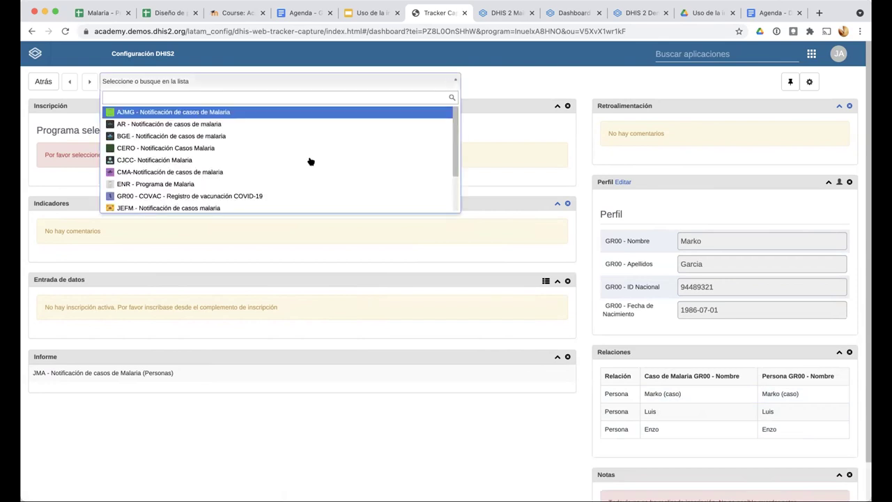
pyautogui.scroll(-3, 310, 162)
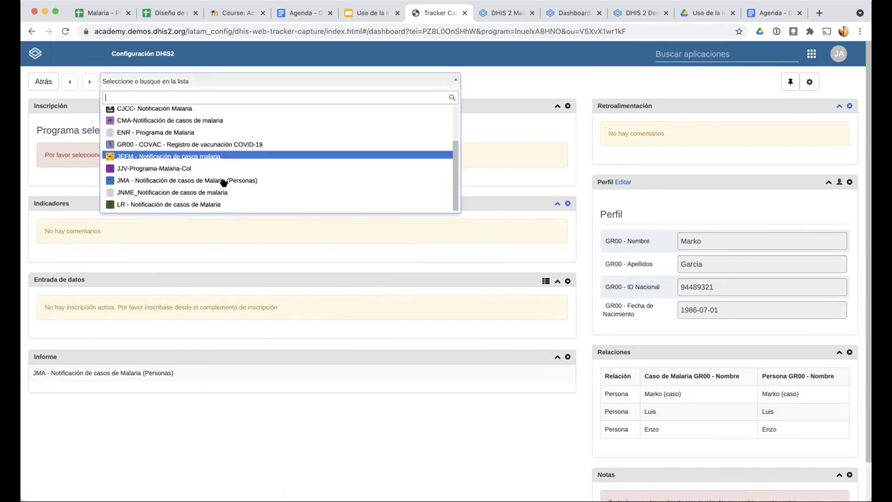
pyautogui.click(203, 181)
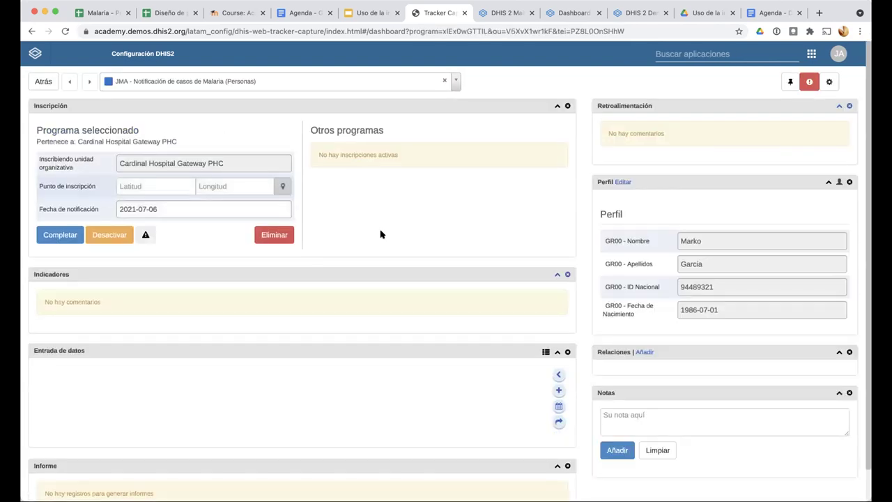
pyautogui.scroll(-2, 480, 339)
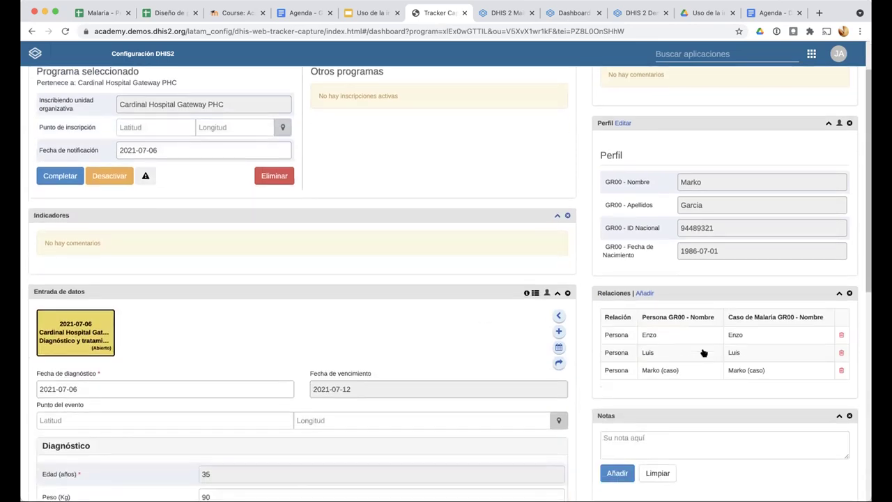
# Delete the person's relationship to the renamed case and start a new 'JMA - Modelo B - Persona a Caso' one
pyautogui.click(841, 370)
pyautogui.click(558, 164)
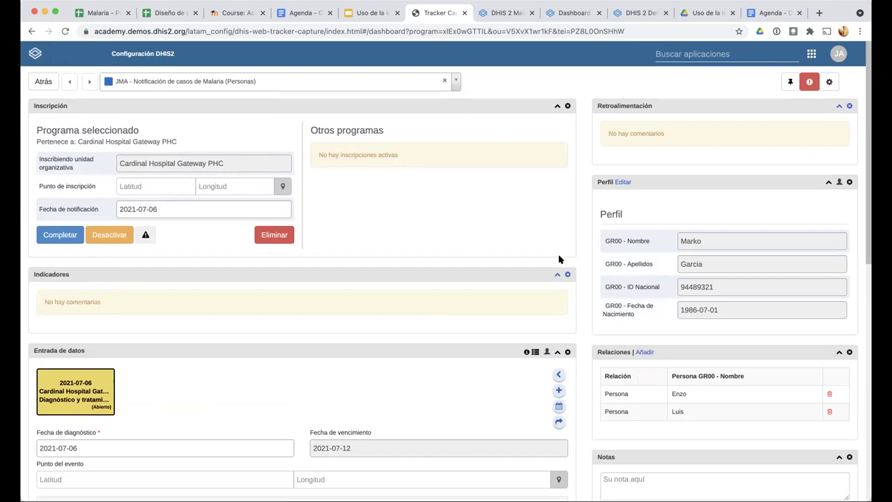
pyautogui.scroll(-3, 649, 241)
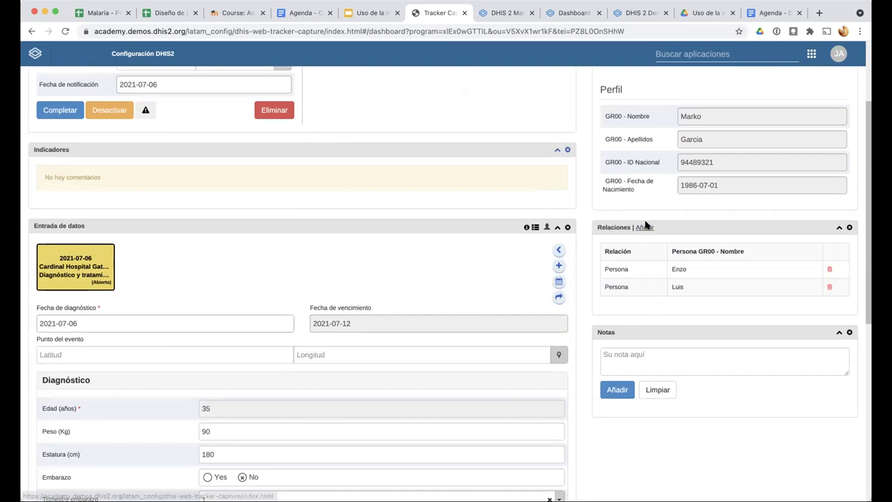
pyautogui.click(645, 226)
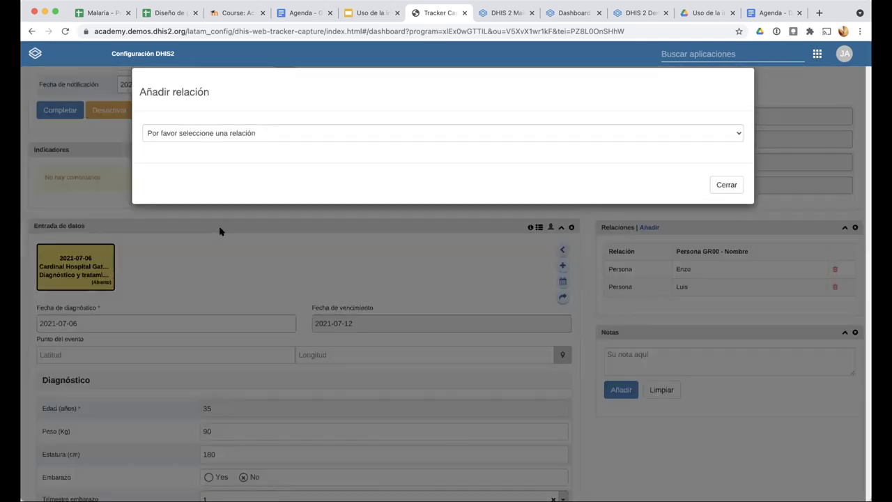
pyautogui.press('space')
pyautogui.click(221, 229)
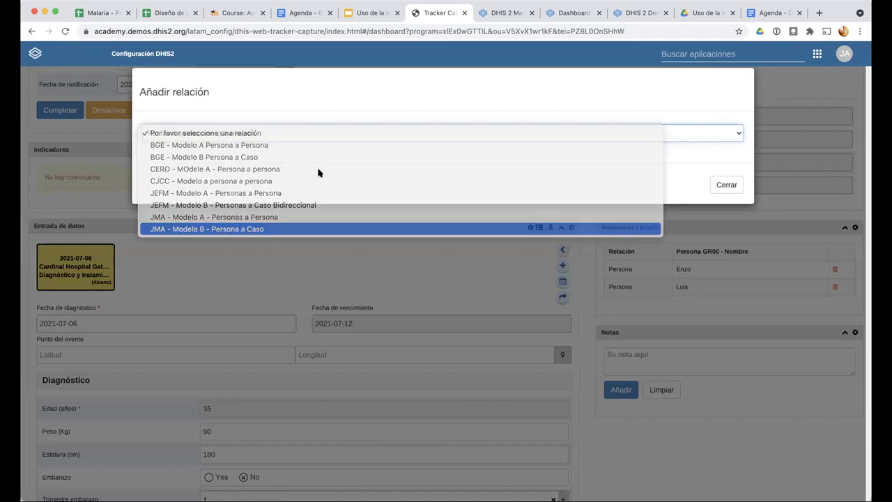
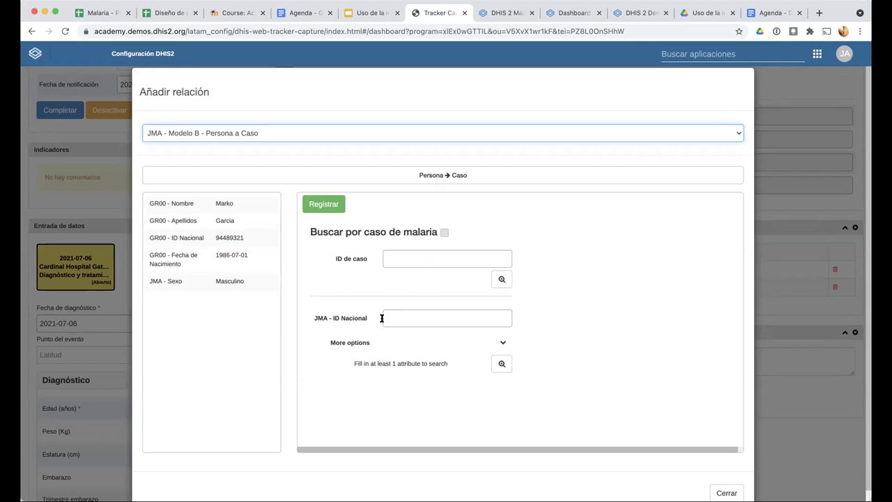
# Search malaria cases by national ID, pick the matching case, and save the Persona-to-Caso relationship
pyautogui.click(408, 317)
pyautogui.write('123')
pyautogui.click(502, 363)
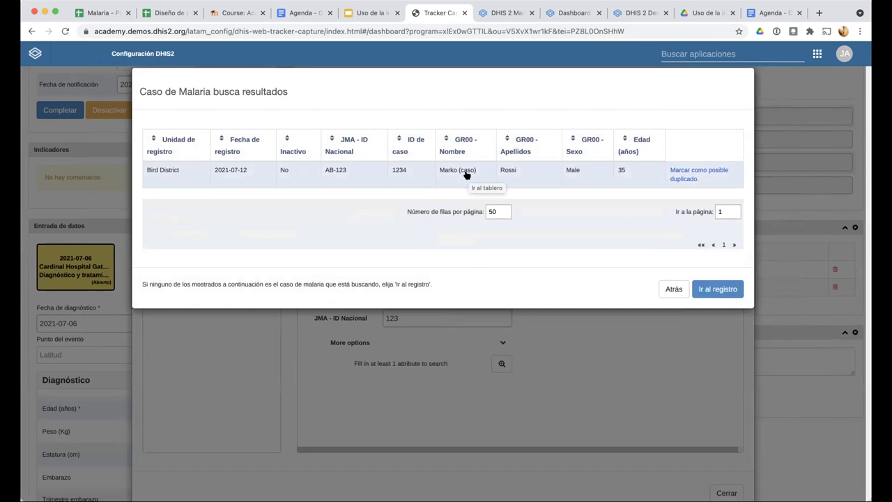
pyautogui.click(467, 175)
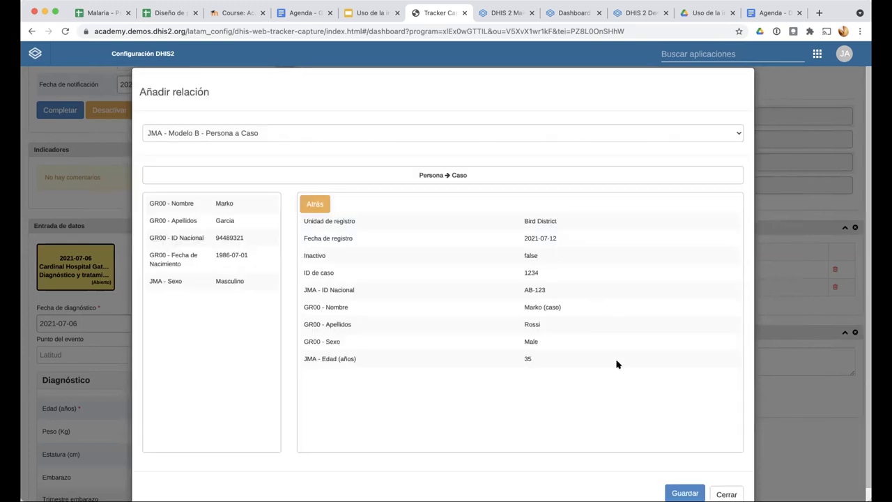
pyautogui.scroll(-1, 680, 389)
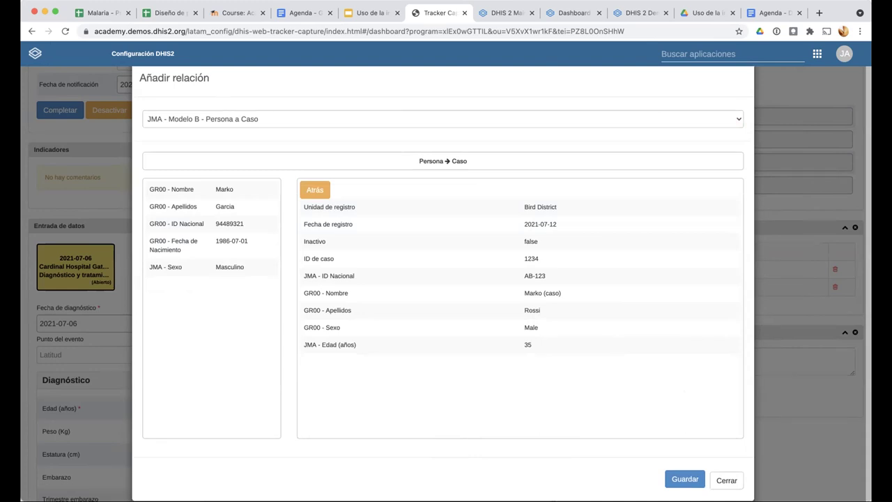
pyautogui.scroll(-2, 695, 428)
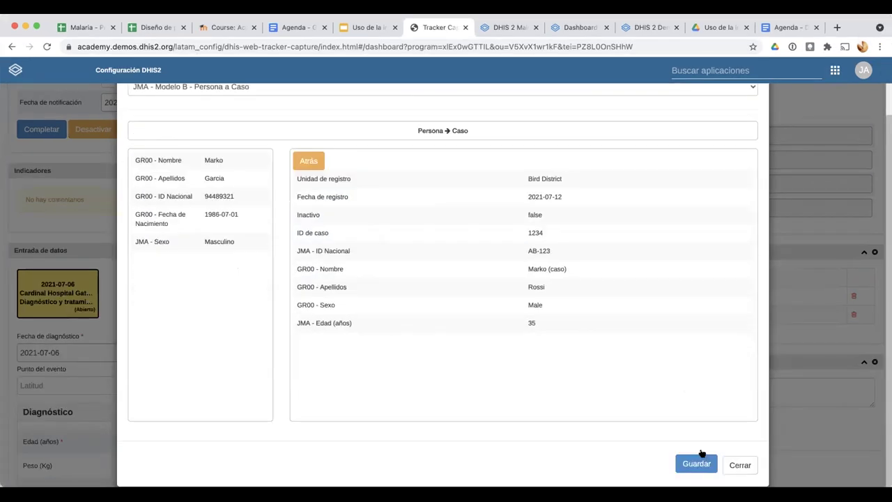
pyautogui.click(684, 479)
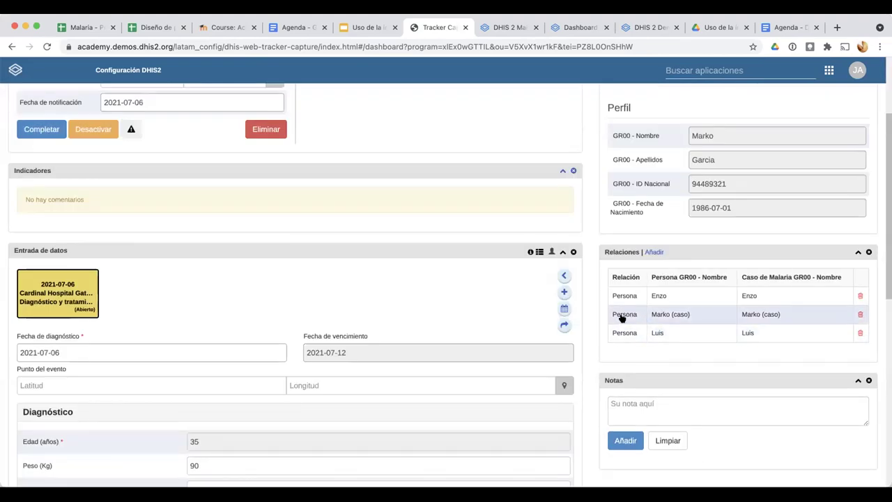
# Open the linked malaria case's dashboard from Relaciones, then launch the Maintenance app
pyautogui.scroll(3, 586, 304)
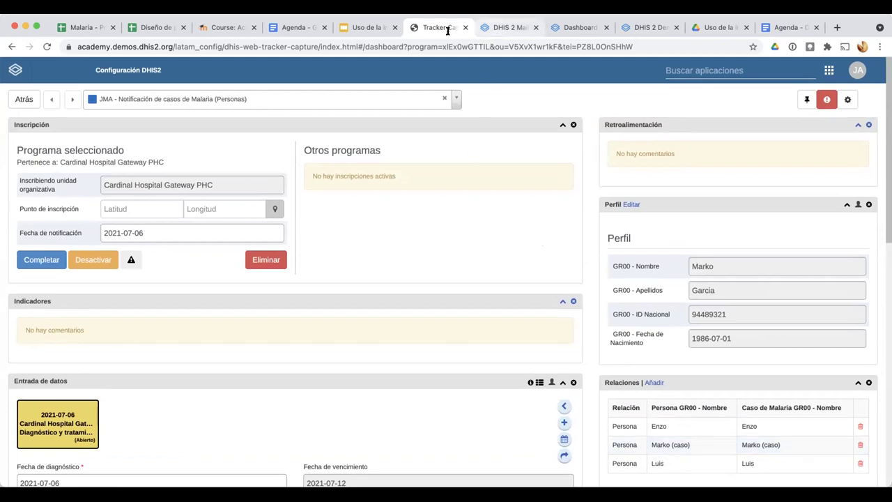
pyautogui.click(658, 446)
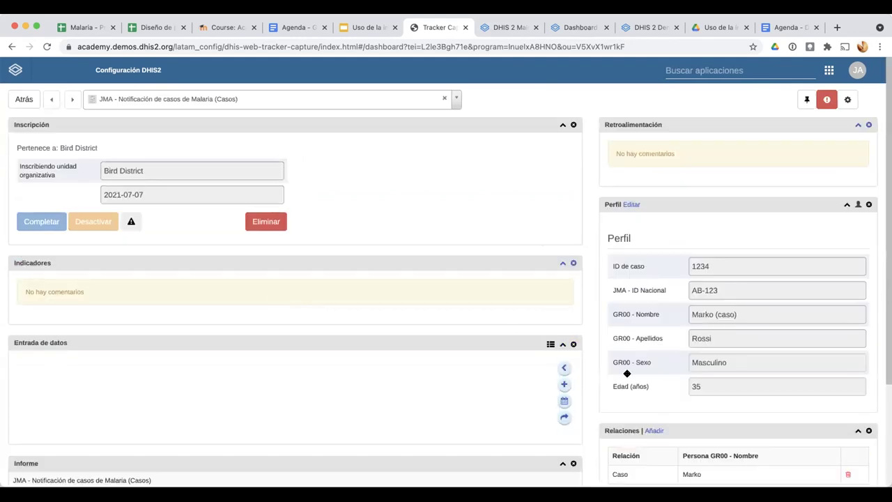
pyautogui.scroll(-3, 669, 370)
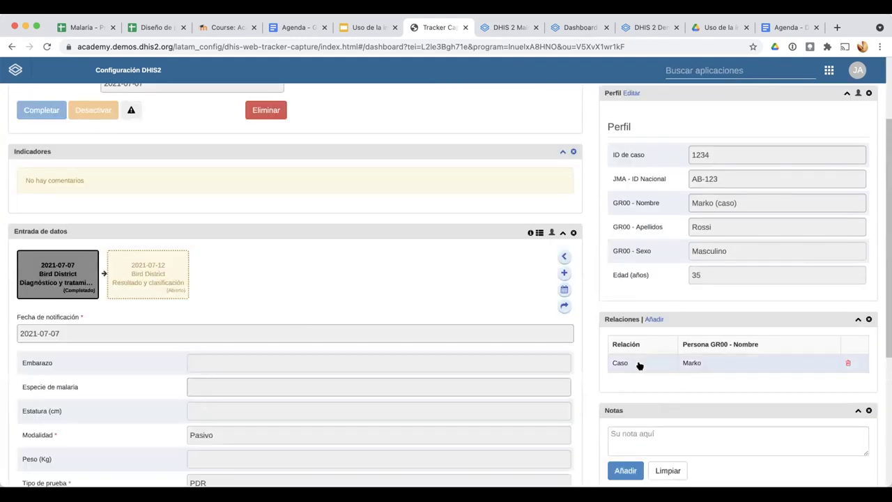
pyautogui.scroll(3, 641, 361)
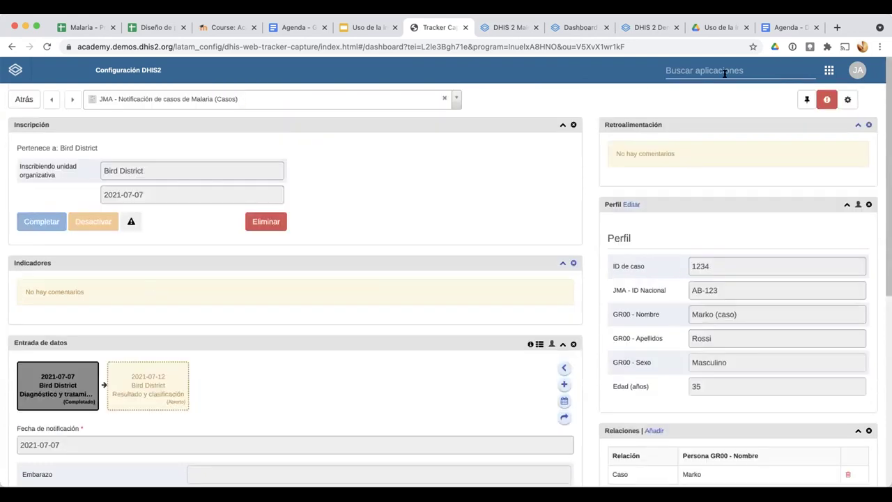
pyautogui.click(697, 70)
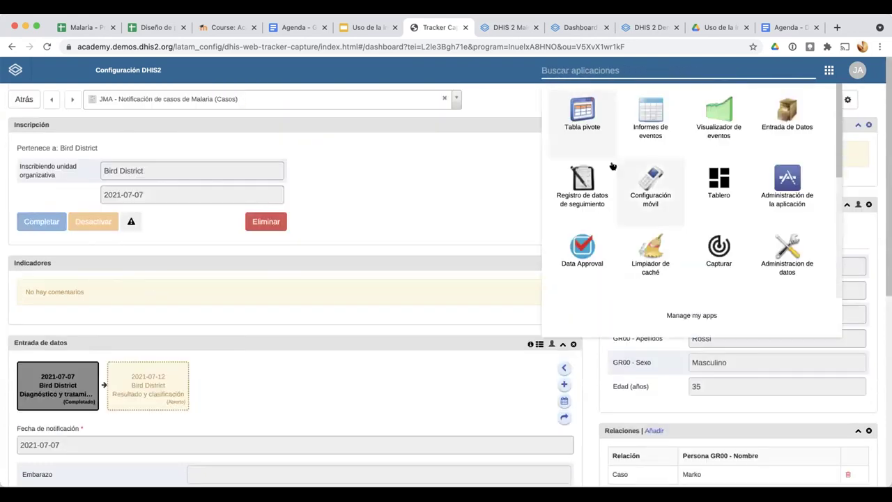
pyautogui.click(648, 183)
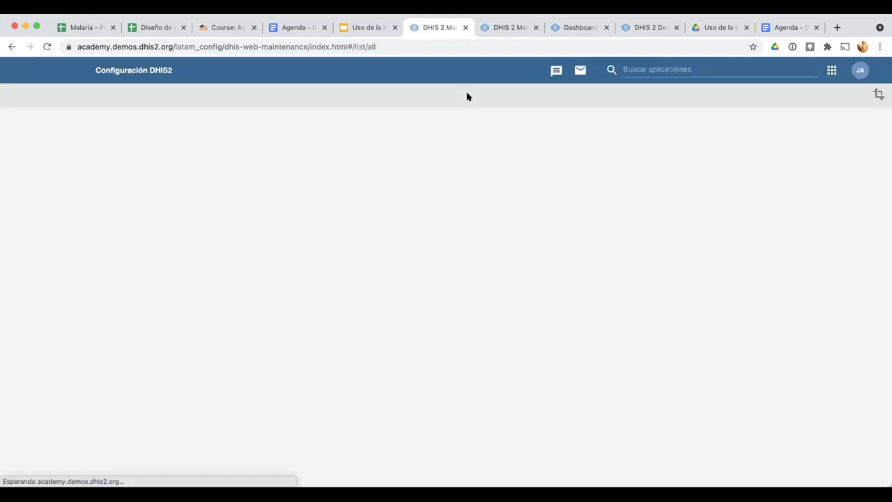
# Open the JMA - Modelo B relationship type from the Programa section's relationship types
pyautogui.click(628, 97)
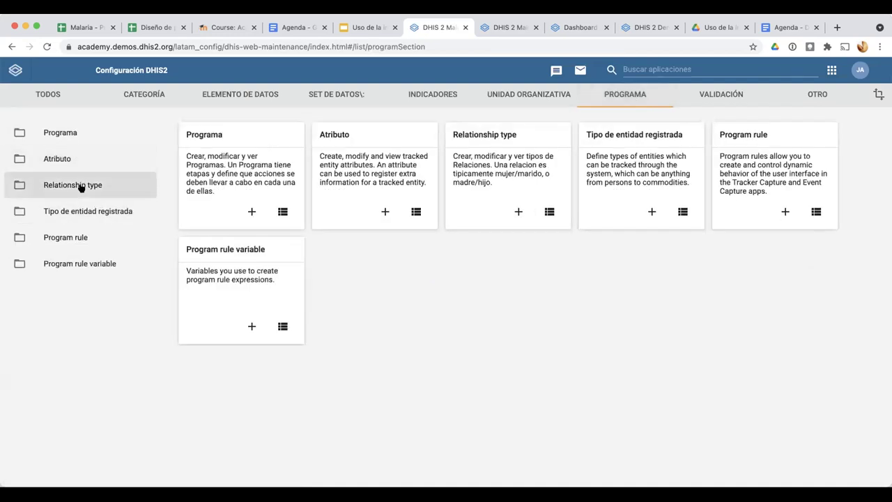
pyautogui.click(78, 186)
pyautogui.scroll(-3, 242, 274)
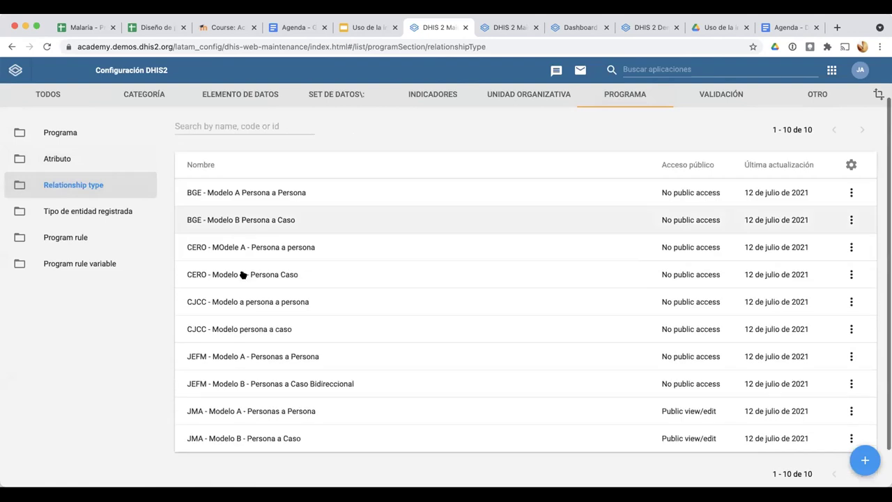
pyautogui.click(245, 391)
pyautogui.scroll(-3, 64, 294)
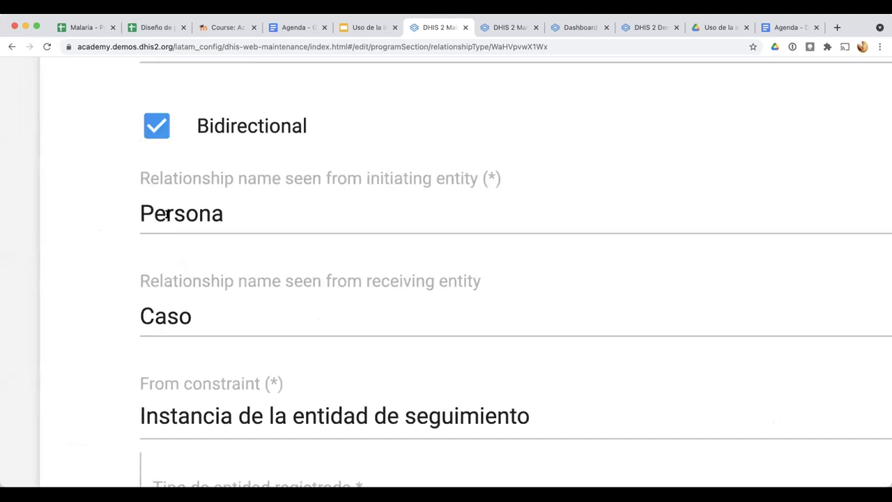
# Swap the relationship names so the initiating side reads Caso and the receiving side Persona
pyautogui.click(166, 214)
pyautogui.doubleClick(166, 214)
pyautogui.hotkey('ctrl', 'c')
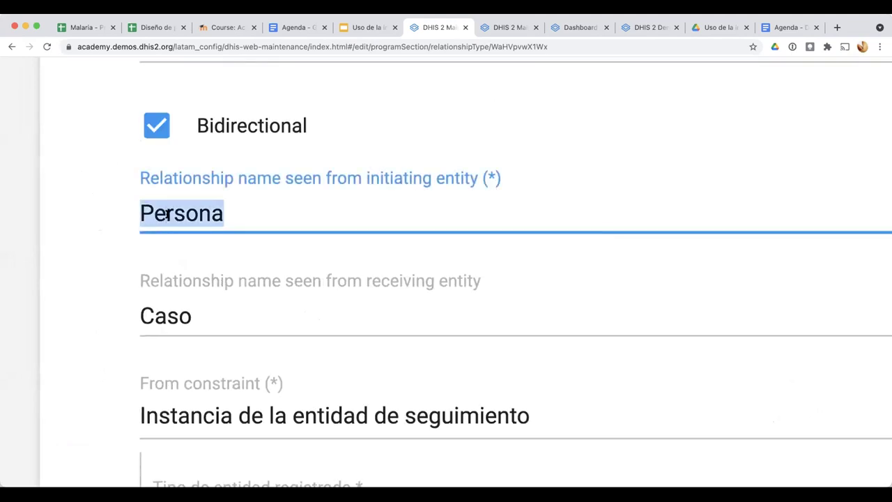
pyautogui.press('BackSpace')
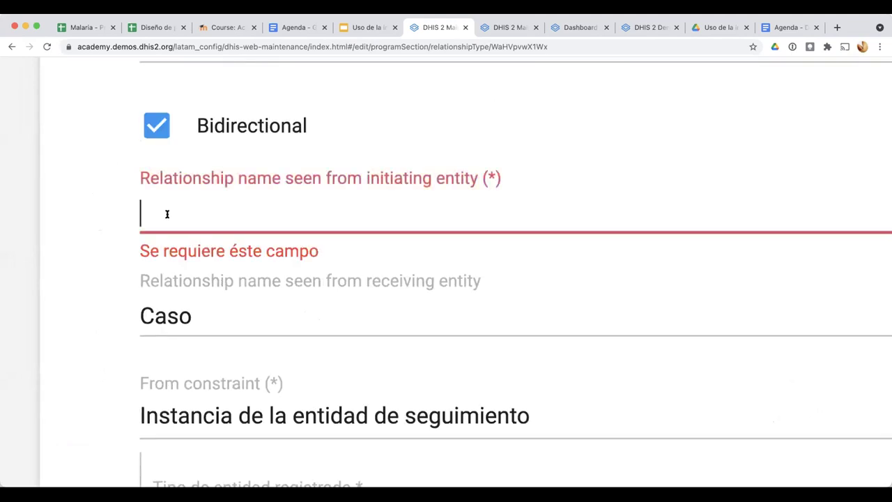
pyautogui.click(230, 315)
pyautogui.hotkey('ctrl', 'v')
pyautogui.click(192, 316)
pyautogui.keyDown('shift'); pyautogui.click(140, 316); pyautogui.keyUp('shift')
pyautogui.hotkey('ctrl', 'x')
pyautogui.click(194, 205)
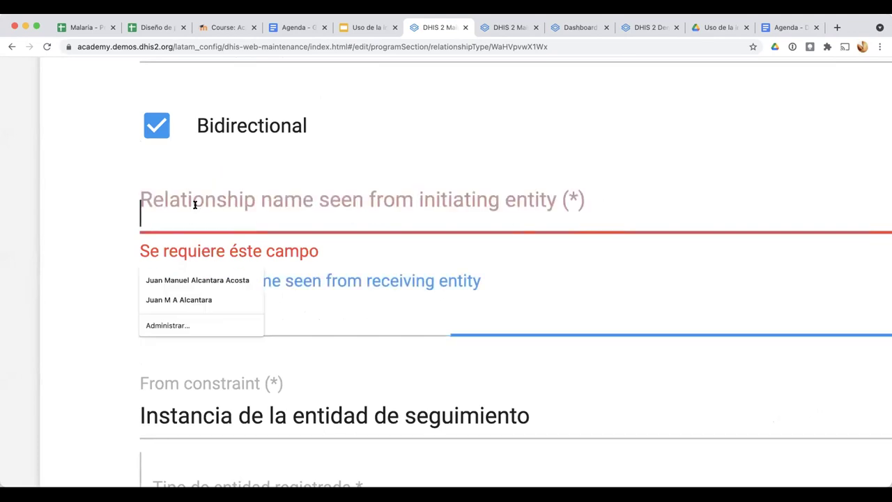
pyautogui.hotkey('ctrl', 'v')
pyautogui.hotkey('ctrl', '0')
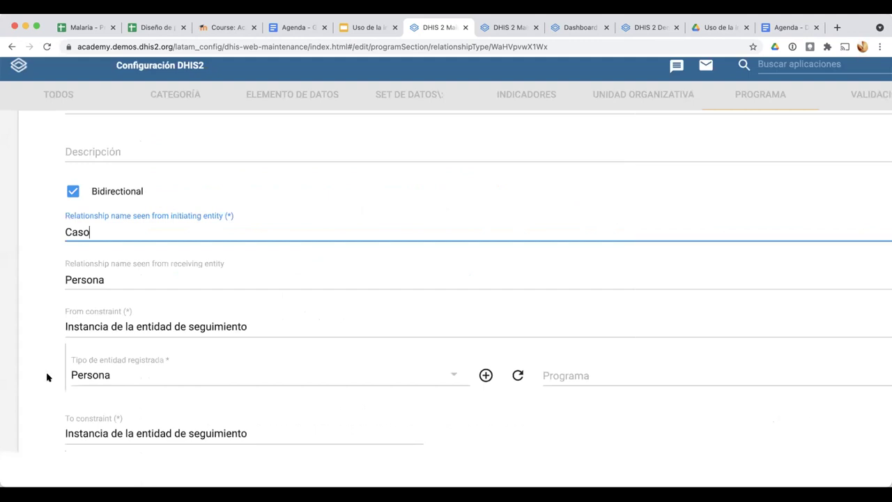
# Save the edited JMA - Modelo B relationship type
pyautogui.scroll(-4, 47, 376)
pyautogui.click(109, 385)
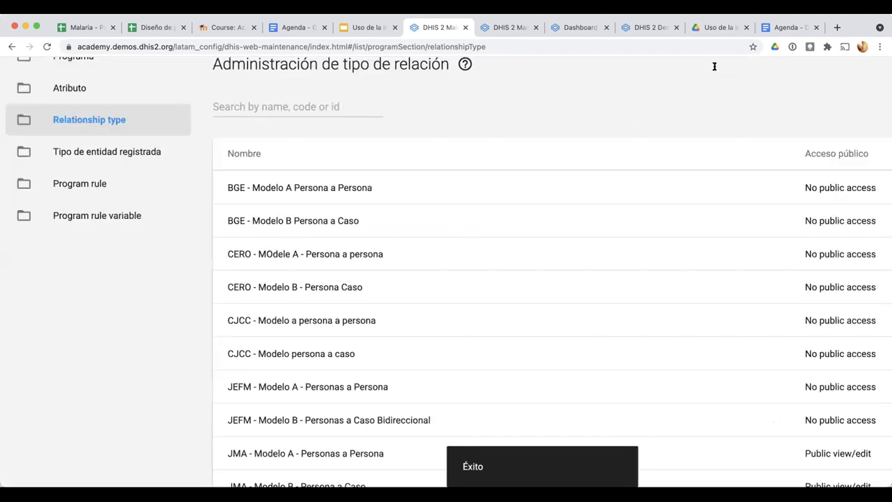
pyautogui.hotkey('ctrl', '0')
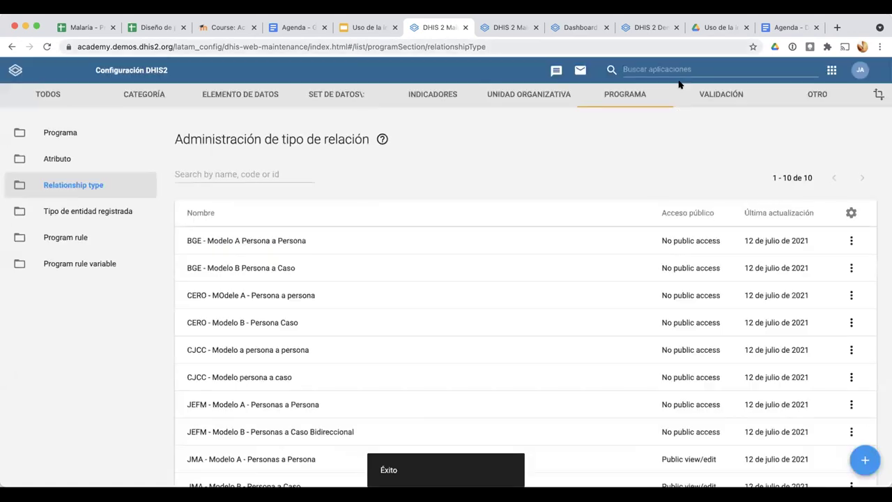
# Launch the mobile configuration app from the DHIS2 apps menu
pyautogui.click(831, 70)
pyautogui.click(654, 187)
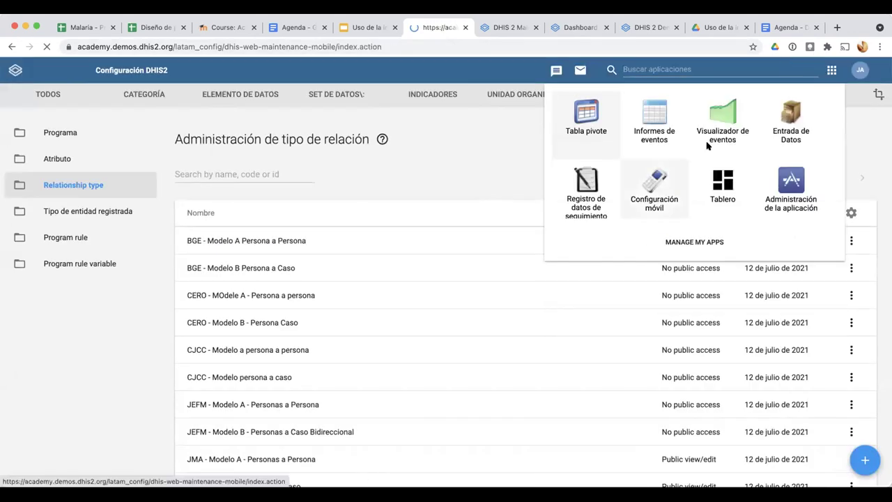
pyautogui.hotkey('ctrl', 'shift', 'k')
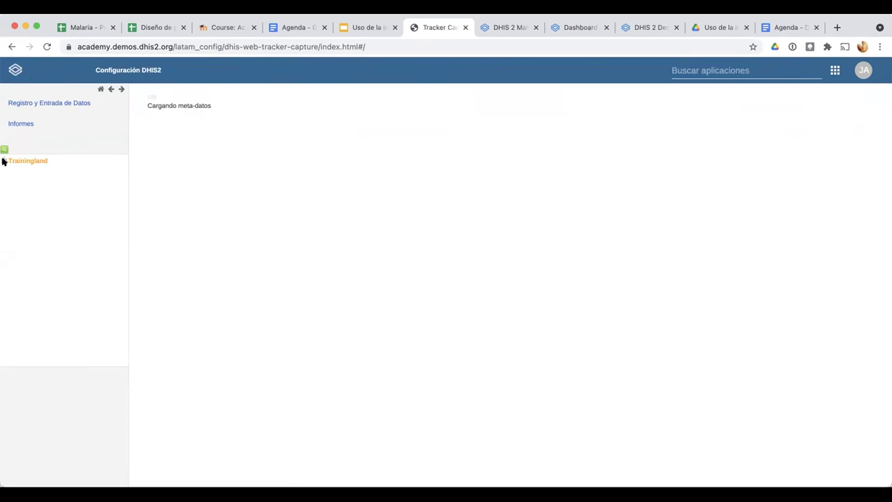
# Select Bird District under Trainingland > Animal Region and the JMA malaria Casos program
pyautogui.click(5, 161)
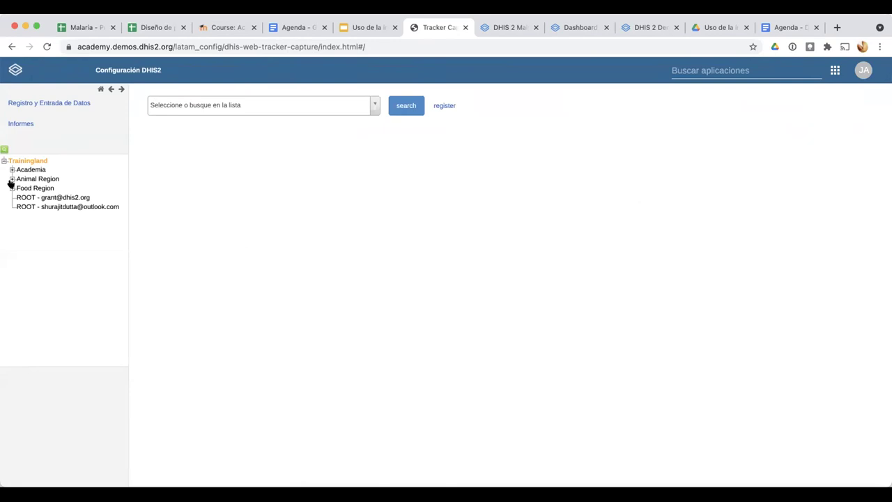
pyautogui.click(12, 179)
pyautogui.click(31, 187)
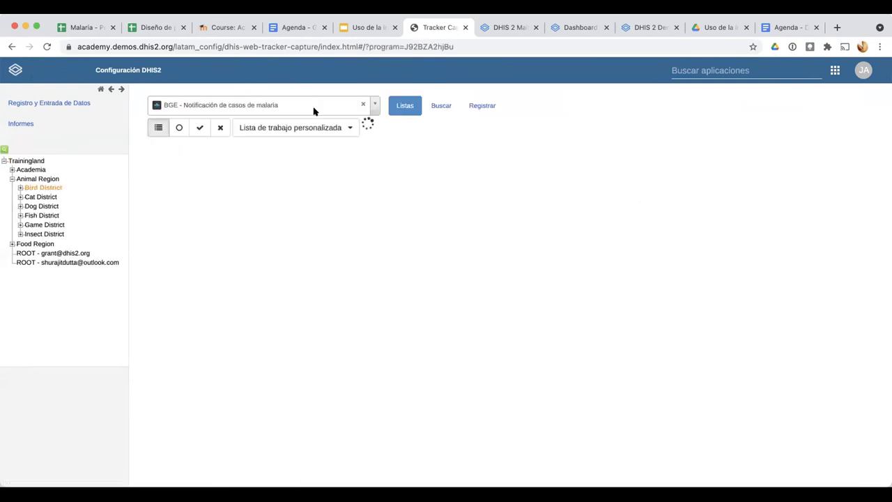
pyautogui.click(314, 110)
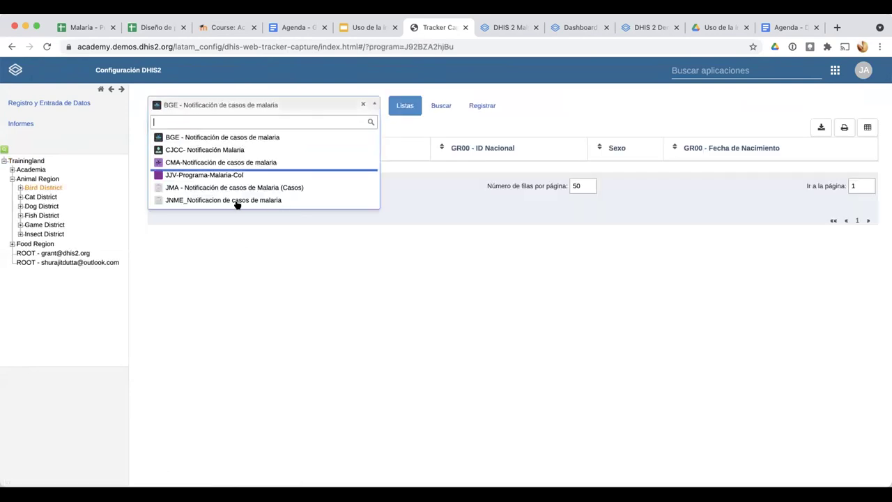
pyautogui.click(238, 188)
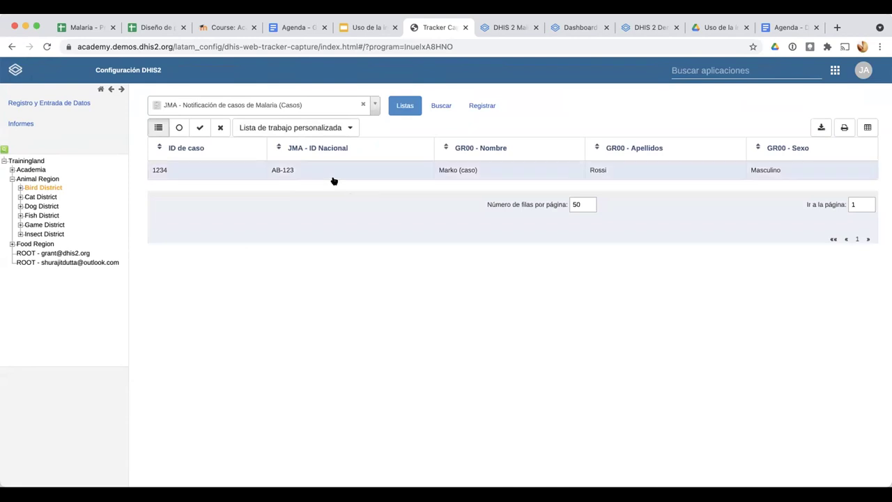
# Open the registered malaria case, then follow its relationship to the linked person's dashboard
pyautogui.click(334, 180)
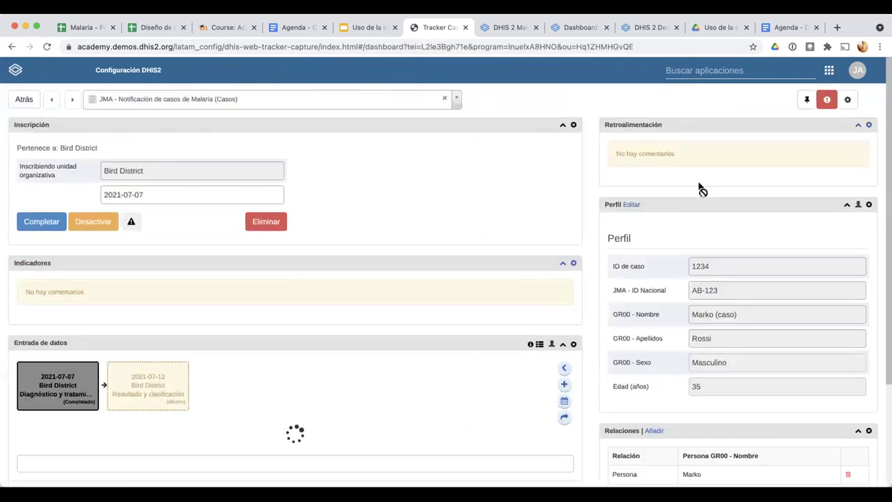
pyautogui.scroll(-2, 697, 192)
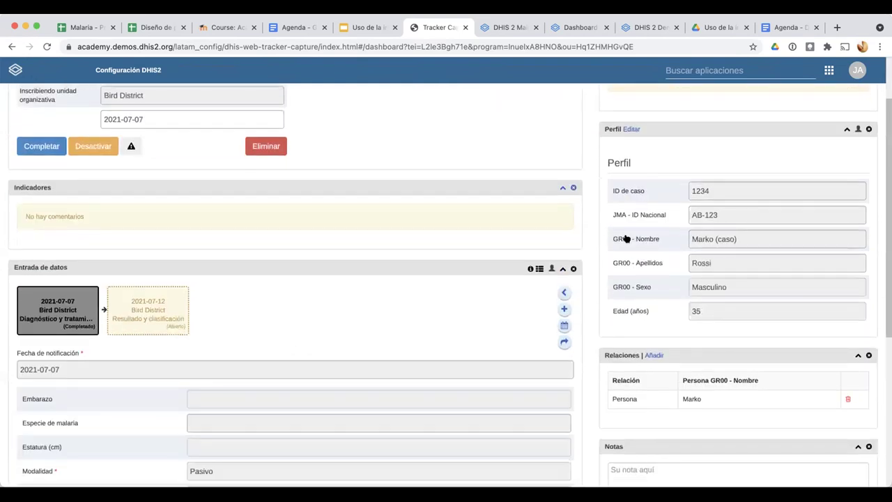
pyautogui.scroll(-4, 631, 237)
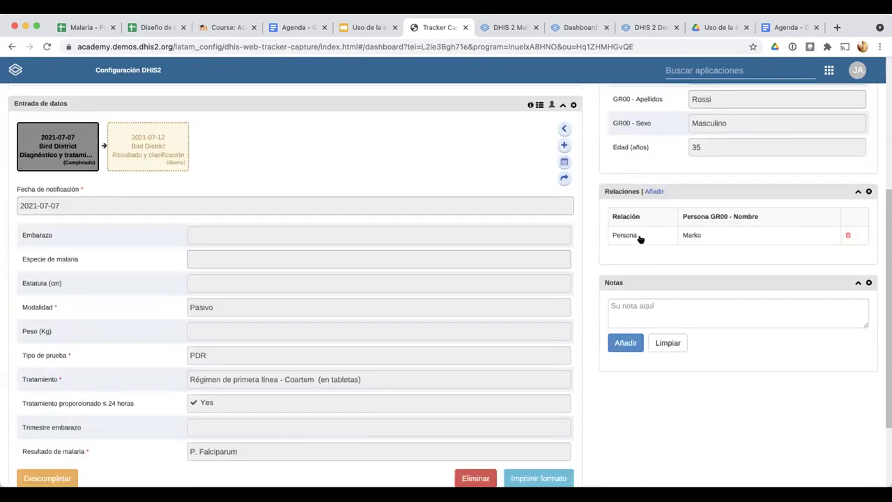
pyautogui.click(692, 236)
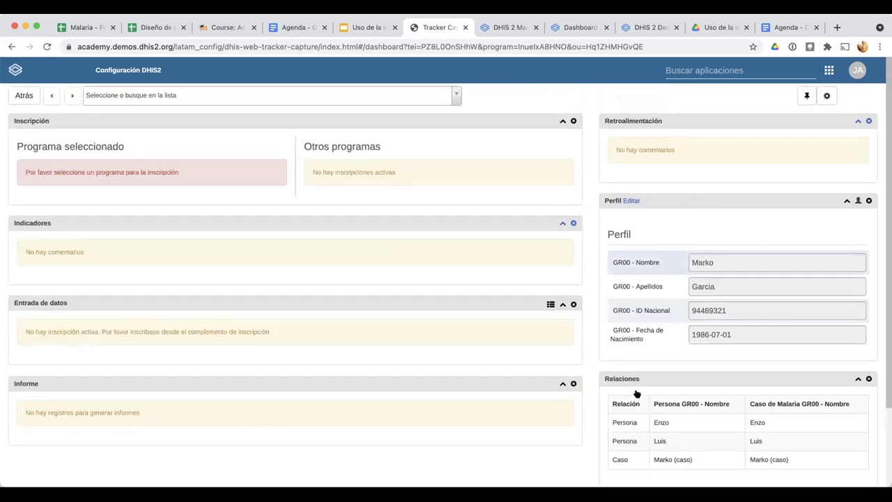
# Switch from the person's dashboard to the Mantenimiento app via the header apps menu
pyautogui.scroll(-1, 637, 390)
pyautogui.scroll(-2, 641, 370)
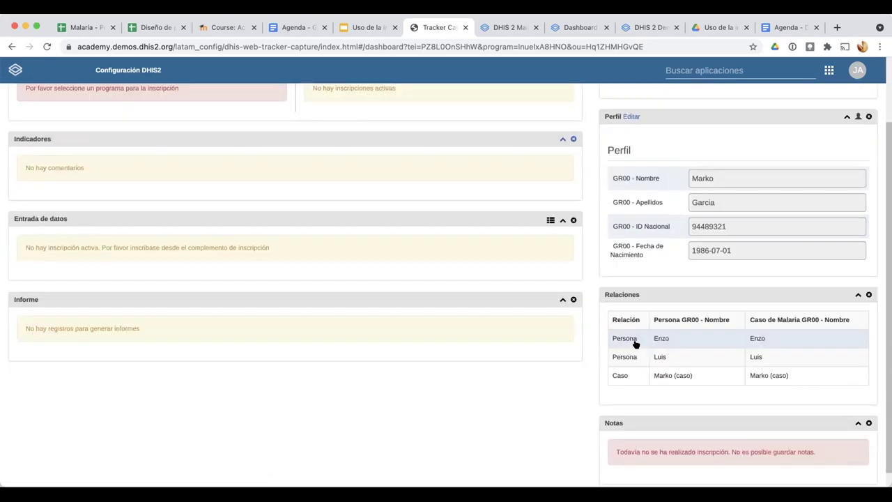
pyautogui.scroll(2, 614, 399)
pyautogui.scroll(3, 702, 391)
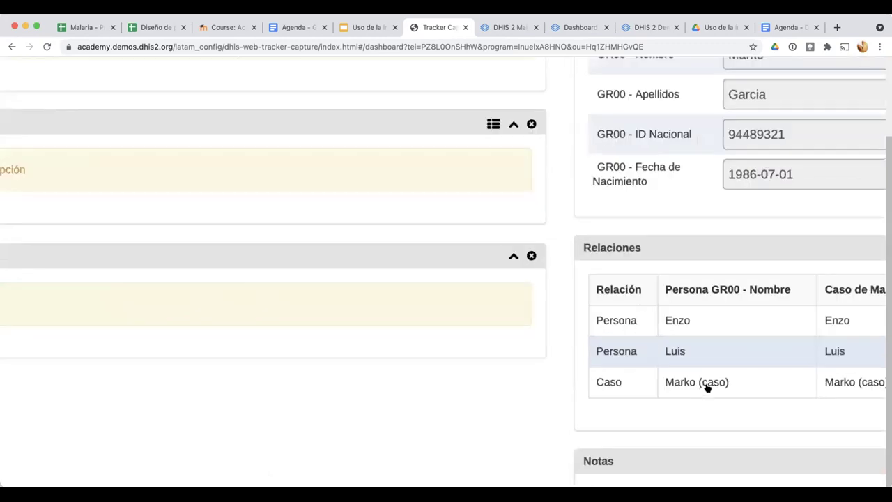
pyautogui.scroll(1, 706, 388)
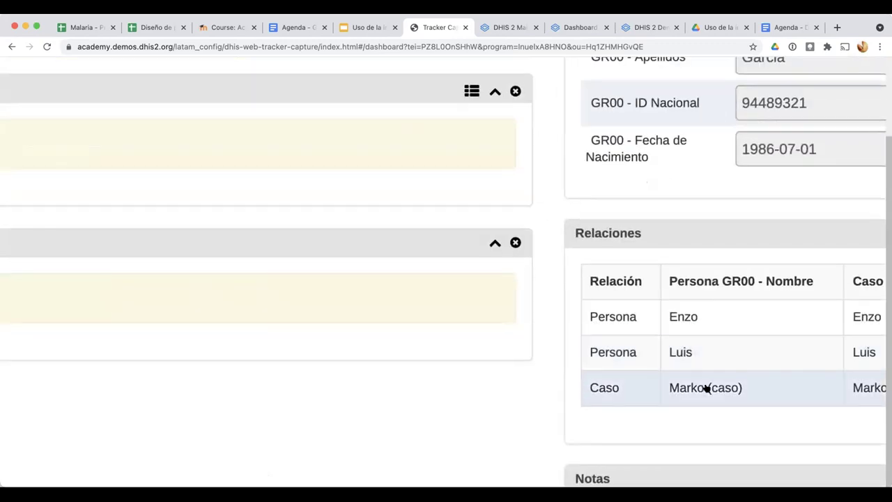
pyautogui.scroll(-2, 706, 388)
pyautogui.scroll(-2, 669, 370)
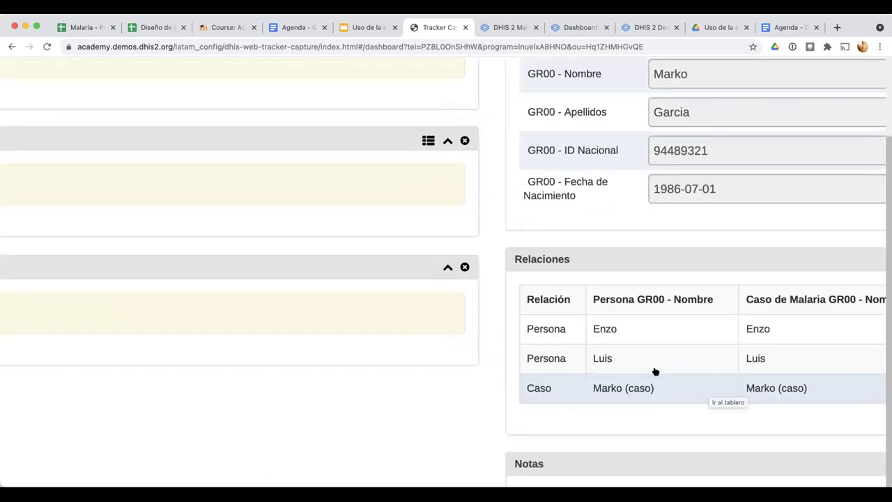
pyautogui.scroll(-3, 655, 372)
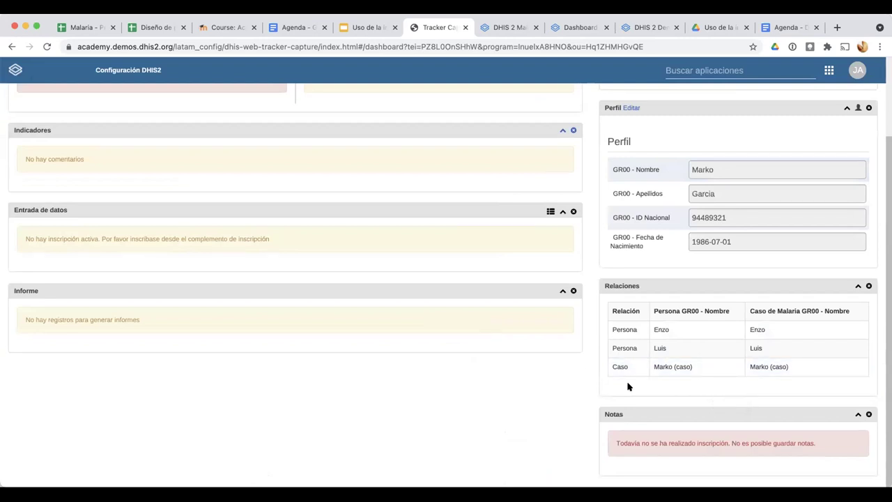
pyautogui.scroll(3, 634, 376)
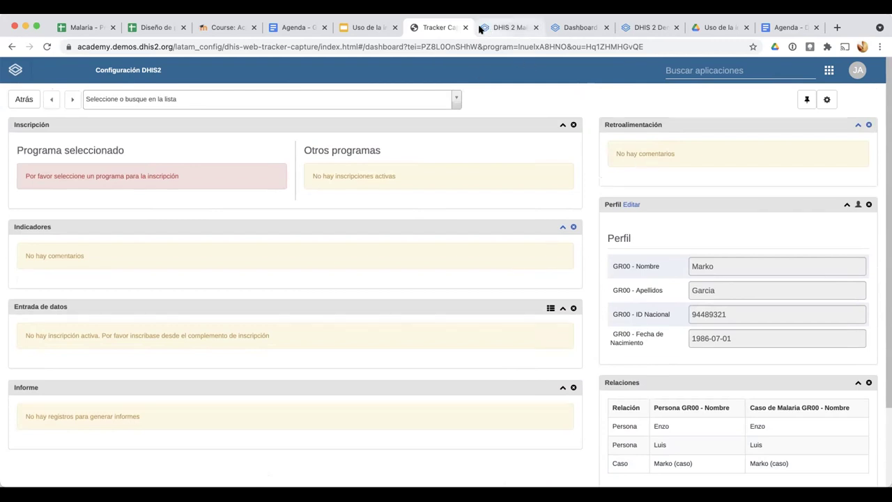
pyautogui.scroll(1, 575, 183)
pyautogui.scroll(-1, 575, 183)
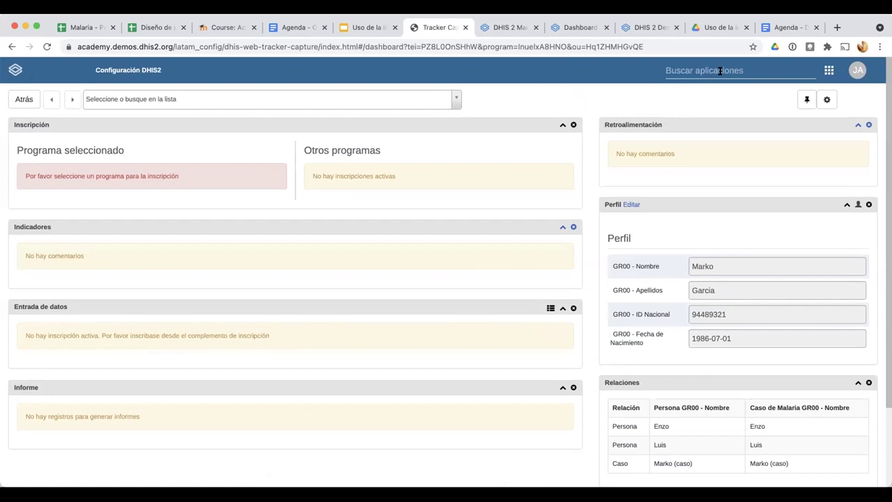
pyautogui.click(639, 69)
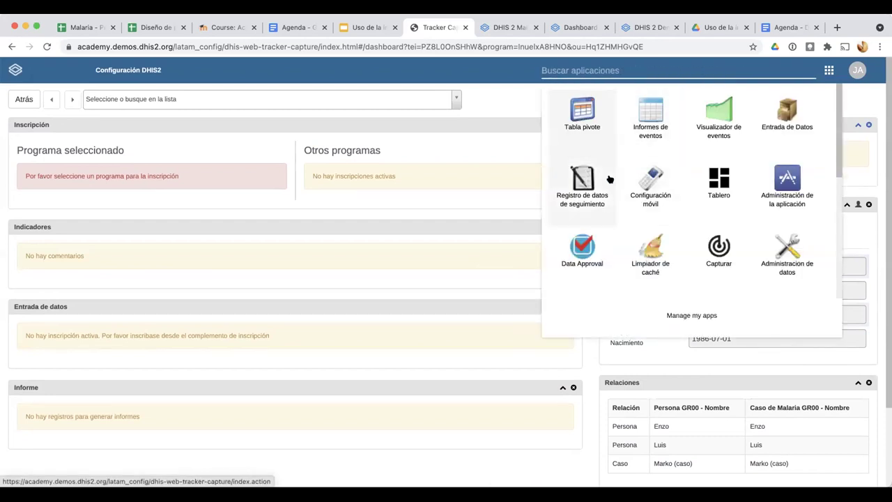
pyautogui.scroll(-1, 676, 231)
pyautogui.scroll(-5, 676, 232)
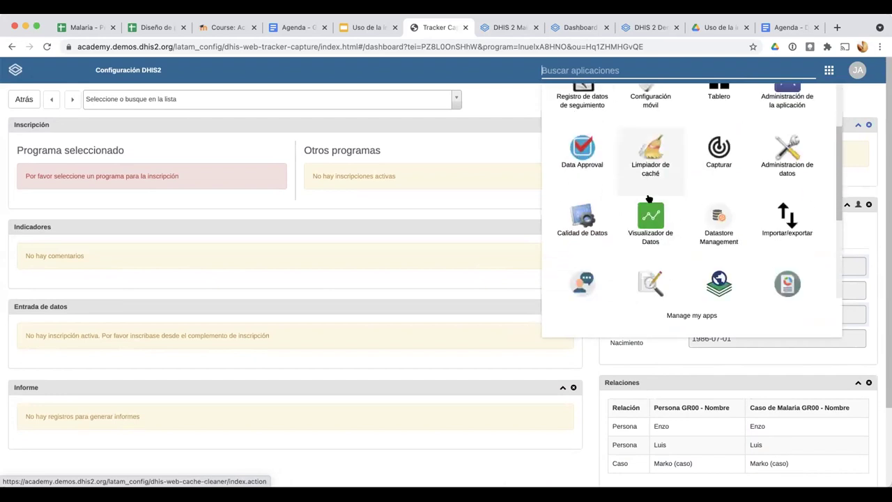
pyautogui.click(648, 197)
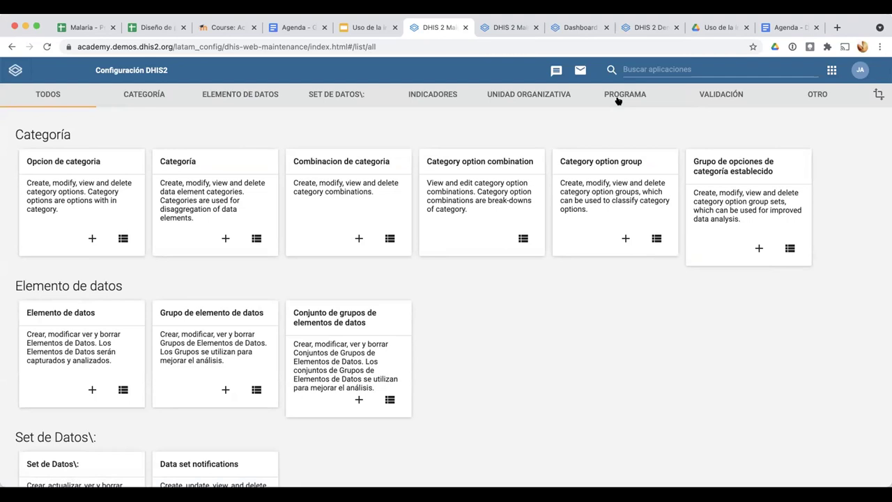
# Show the PROGRAMA metadata sections and scroll to Relationship type
pyautogui.click(613, 94)
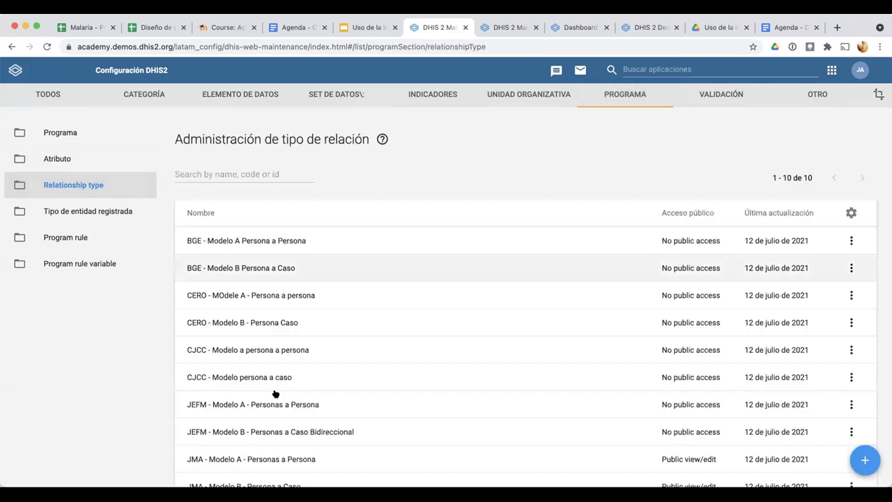
pyautogui.scroll(-3, 155, 235)
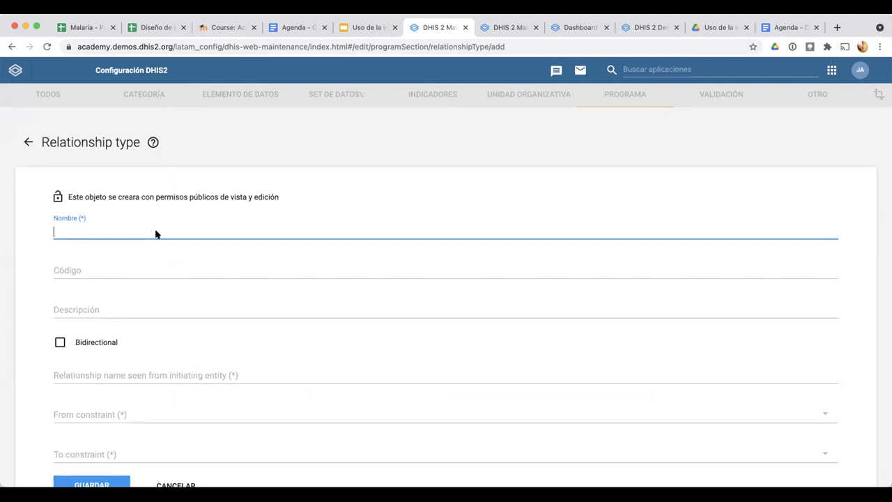
# Name it 'JMA - Modelo C - Caso índice a Caso contacto' and make it bidirectional
pyautogui.write('JMA -')
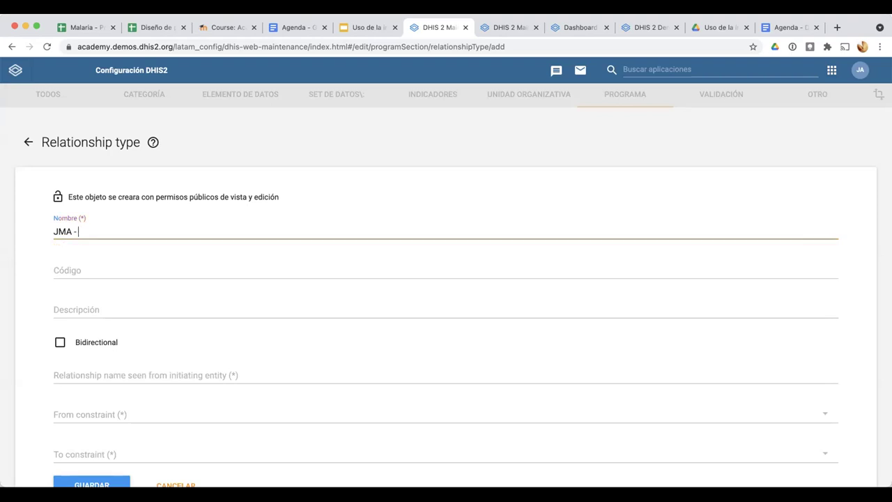
pyautogui.write(' Modelo ')
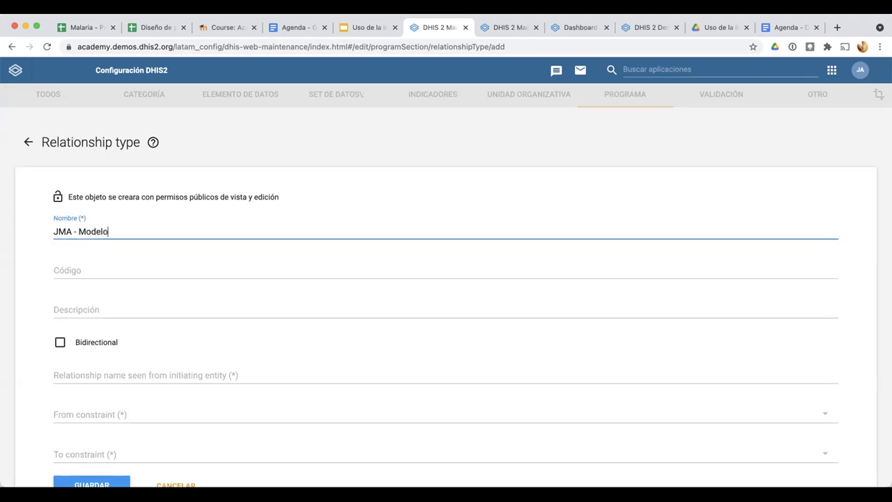
pyautogui.write('C - ')
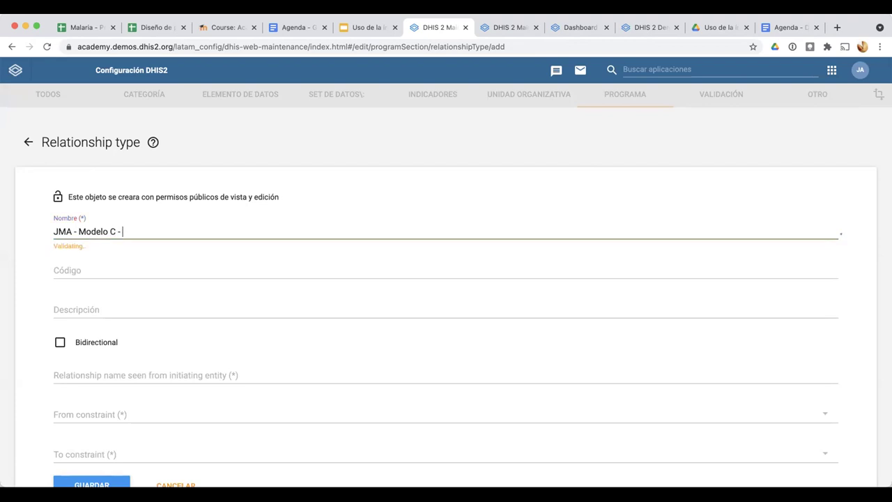
pyautogui.write('Caso a')
pyautogui.press('BackSpace')
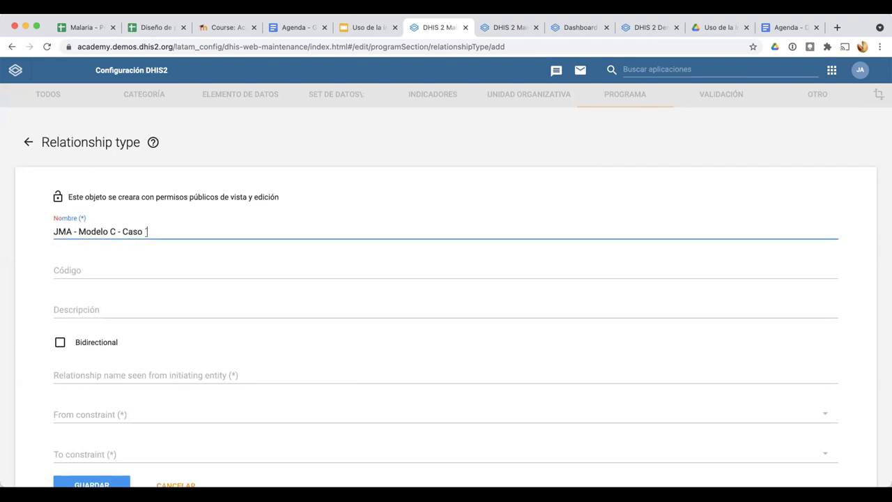
pyautogui.write('(índice a Caso contacto')
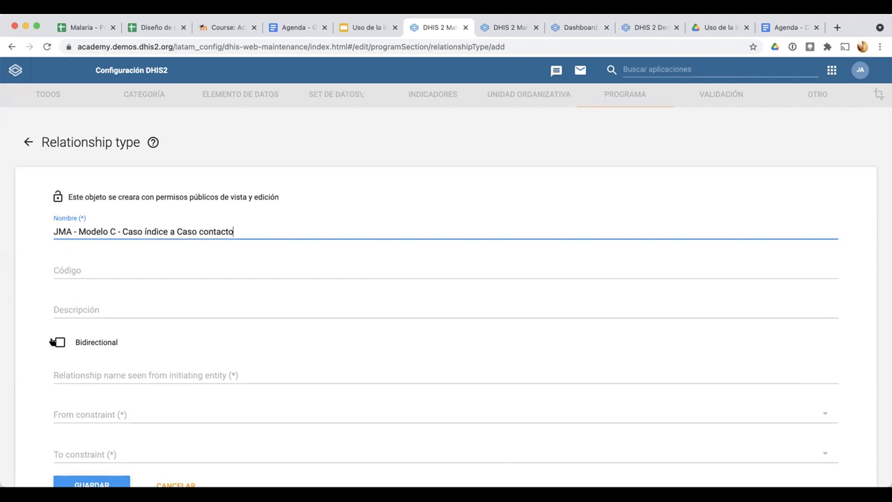
pyautogui.scroll(-3, 51, 340)
pyautogui.click(59, 257)
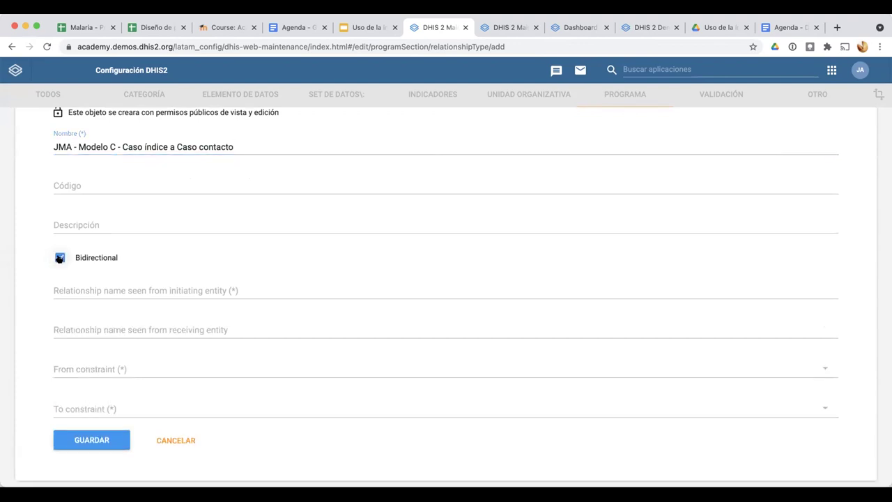
# Enter Contacto as the initiating-side name and Índice as the receiving-side name
pyautogui.click(84, 290)
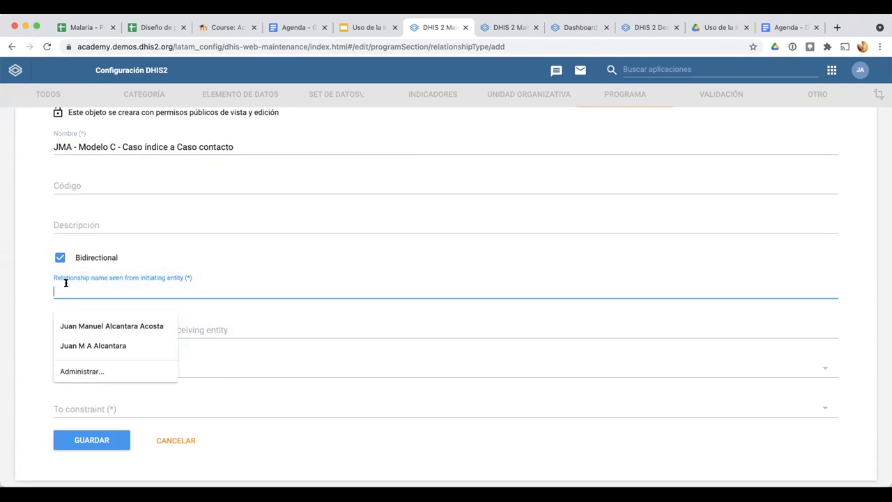
pyautogui.click(45, 291)
pyautogui.click(58, 283)
pyautogui.write('Contacto')
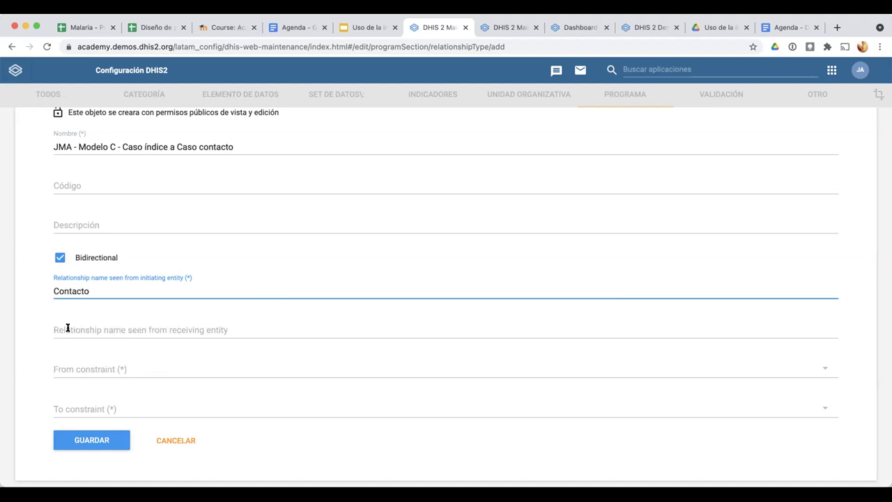
pyautogui.click(65, 326)
pyautogui.write('Índice')
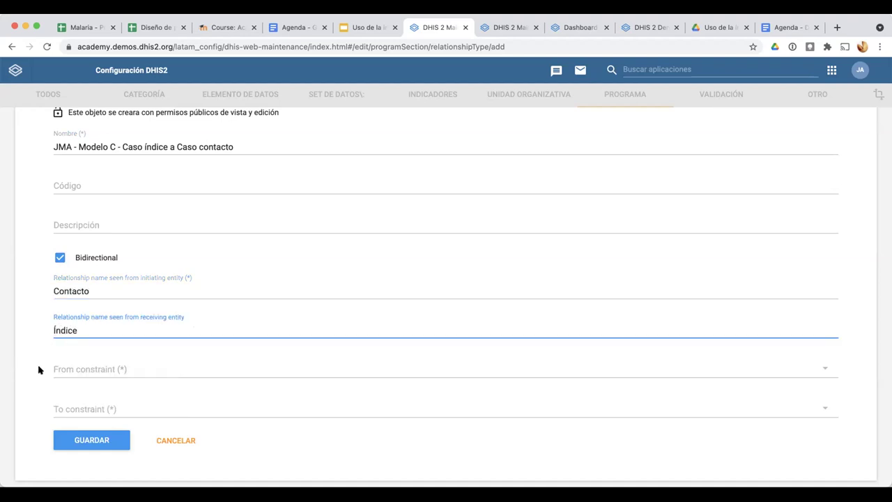
pyautogui.click(22, 391)
# Restrict the From side to Caso de Malaria tracked entity instances in the JMA malaria program
pyautogui.click(64, 371)
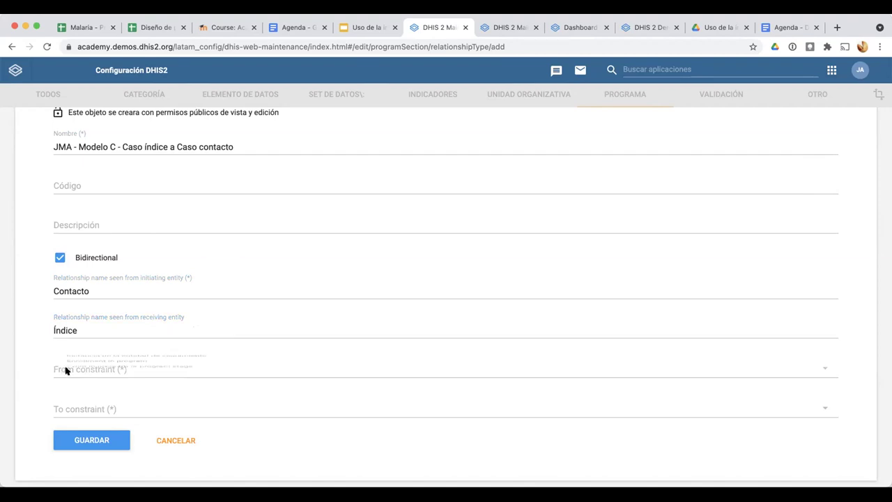
pyautogui.click(63, 369)
pyautogui.click(64, 407)
pyautogui.click(69, 409)
pyautogui.click(479, 409)
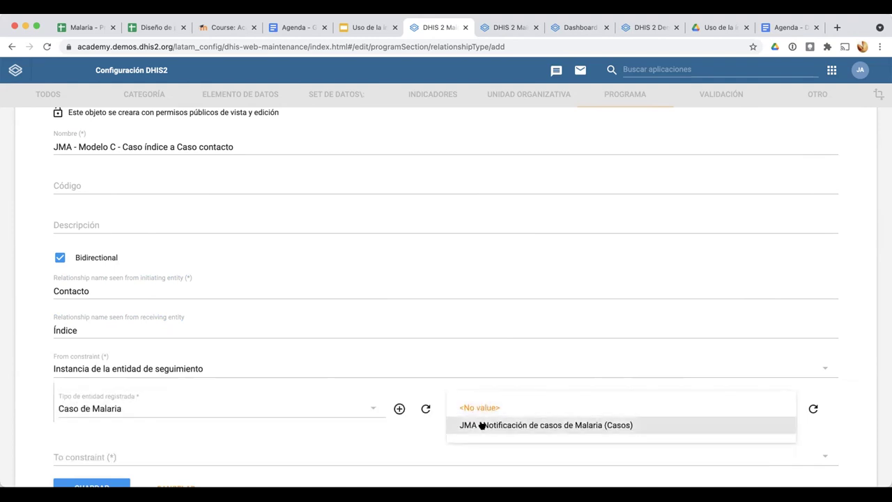
pyautogui.click(481, 425)
pyautogui.scroll(-3, 506, 347)
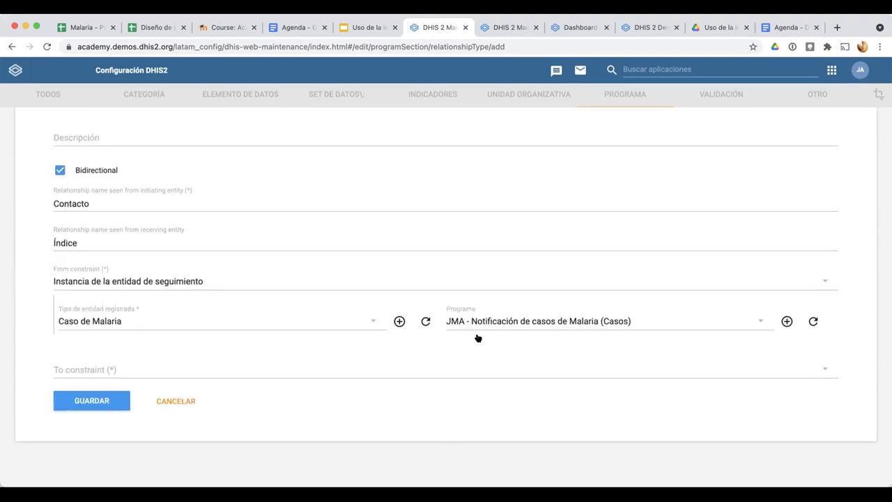
# Set the To side likewise to Caso de Malaria in the JMA program and save
pyautogui.click(120, 370)
pyautogui.click(110, 370)
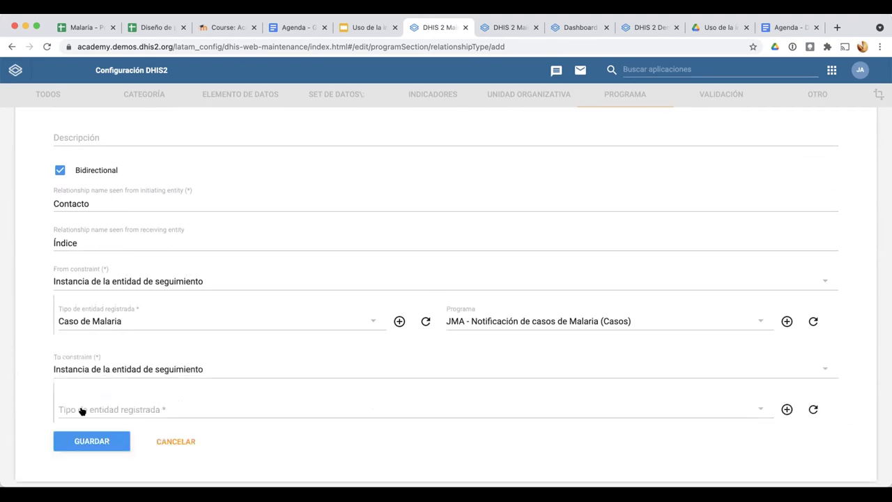
pyautogui.click(82, 408)
pyautogui.click(81, 407)
pyautogui.click(492, 407)
pyautogui.click(519, 423)
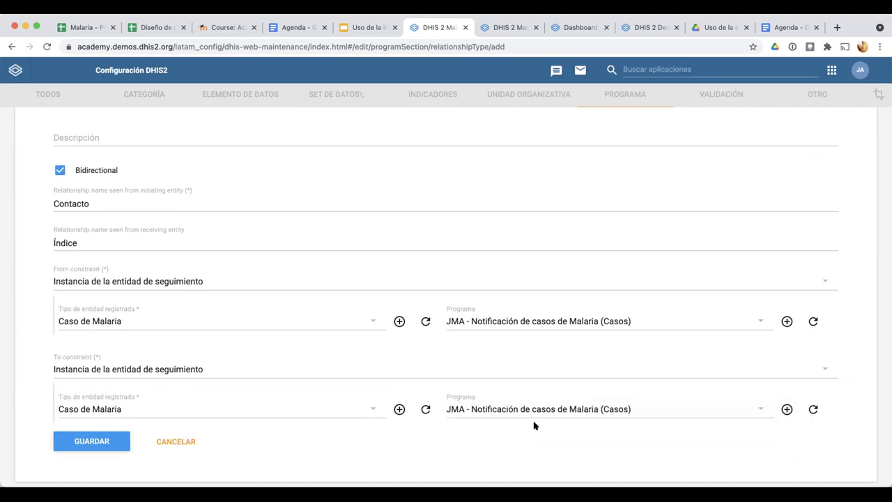
pyautogui.click(101, 442)
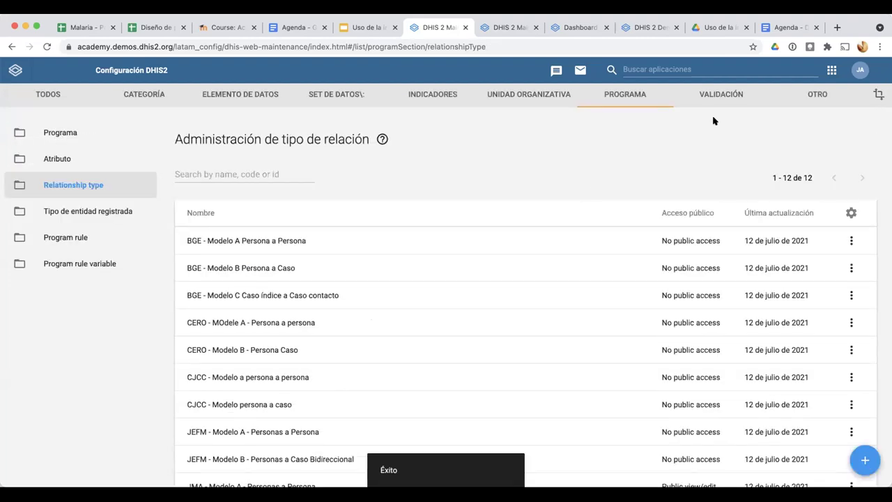
# Clear all cached items in Limpiador de caché, then reopen Tracker Capture
pyautogui.click(714, 63)
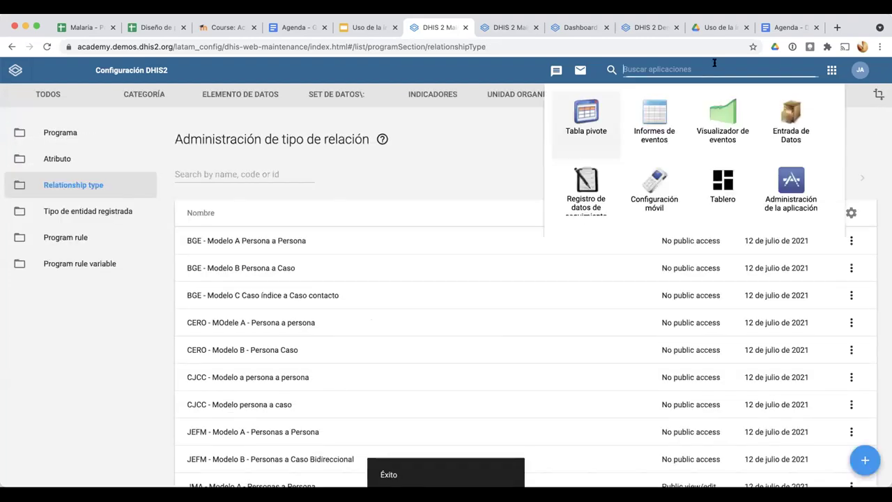
pyautogui.click(666, 260)
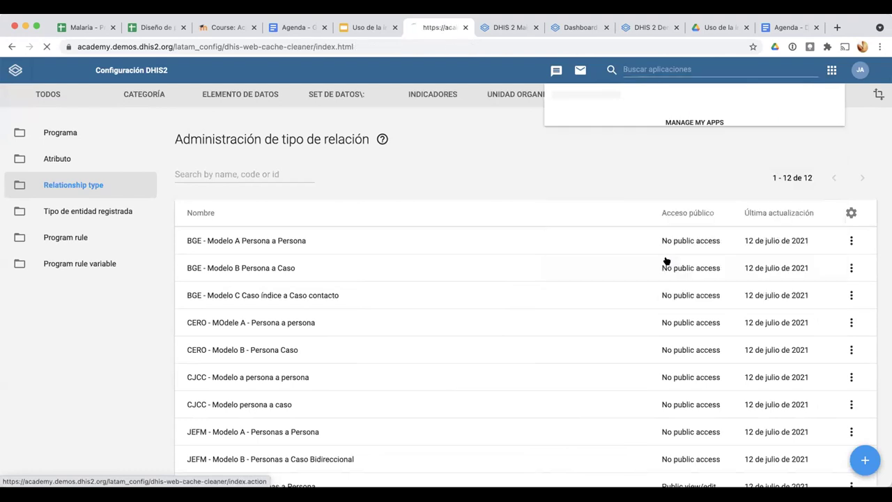
pyautogui.click(222, 127)
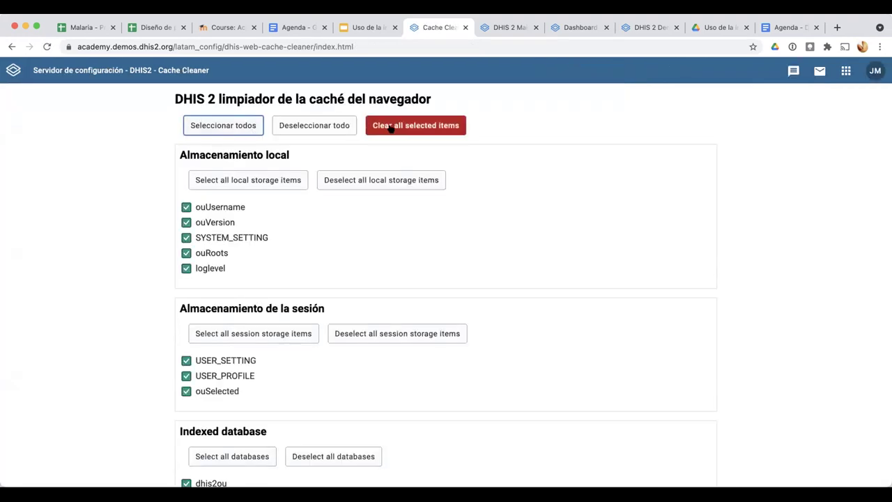
pyautogui.click(416, 125)
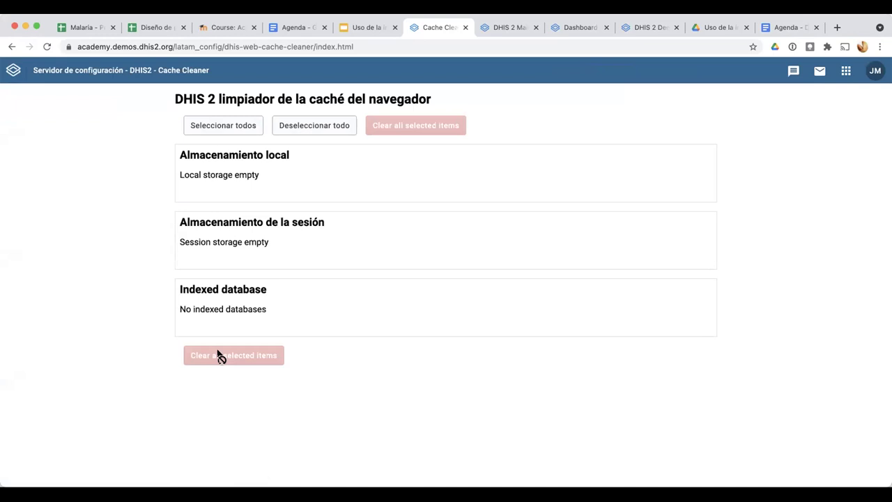
pyautogui.click(846, 70)
pyautogui.click(610, 219)
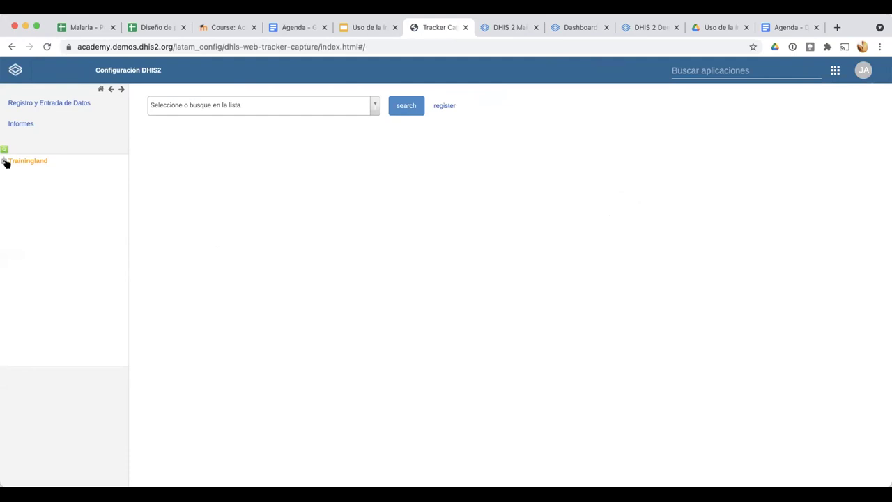
# Choose Bird District and, on the malaria case's dashboard, begin adding a relationship
pyautogui.click(31, 188)
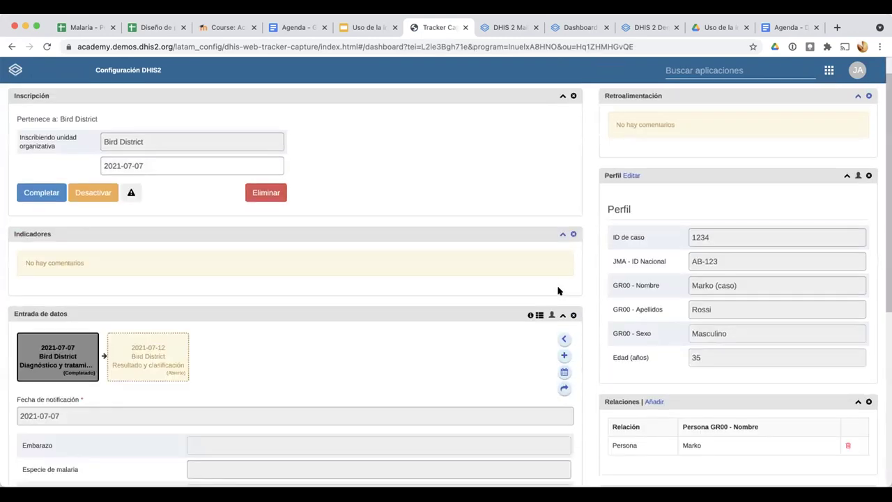
pyautogui.scroll(1, 558, 290)
pyautogui.scroll(-3, 558, 290)
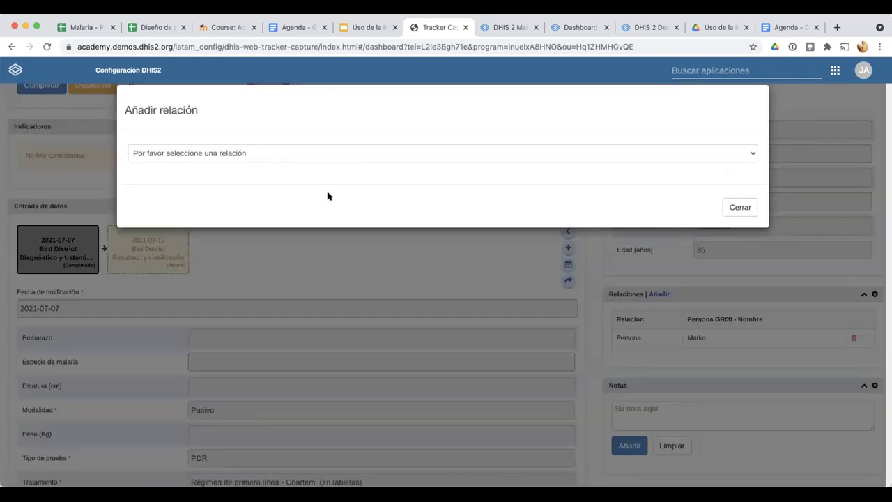
pyautogui.click(314, 153)
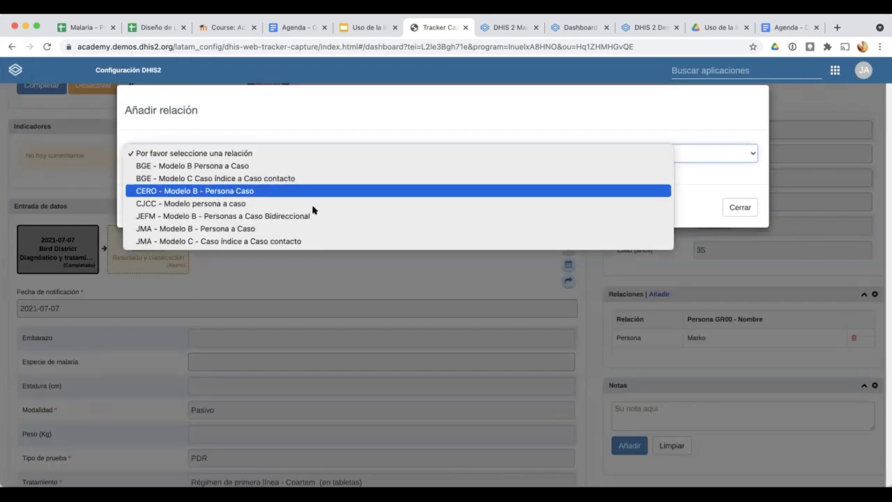
# Choose the 'JMA - Modelo C - Caso índice a Caso contacto' relationship type
pyautogui.click(273, 242)
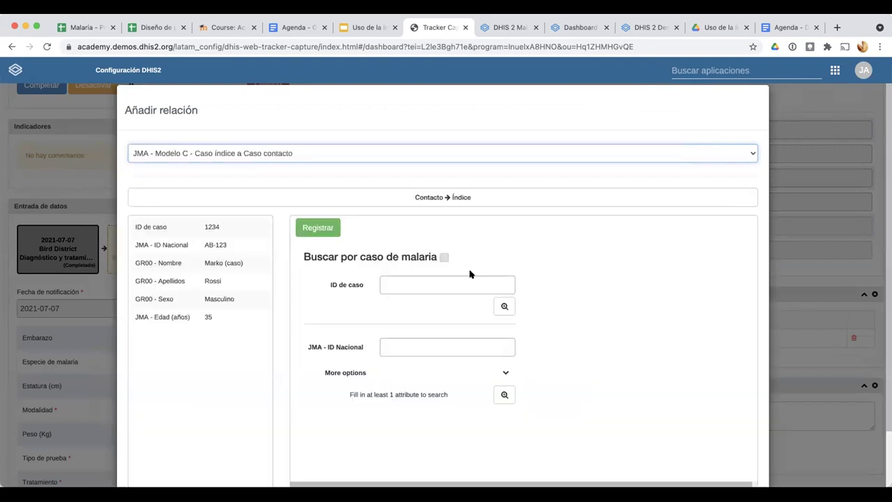
pyautogui.scroll(-2, 584, 309)
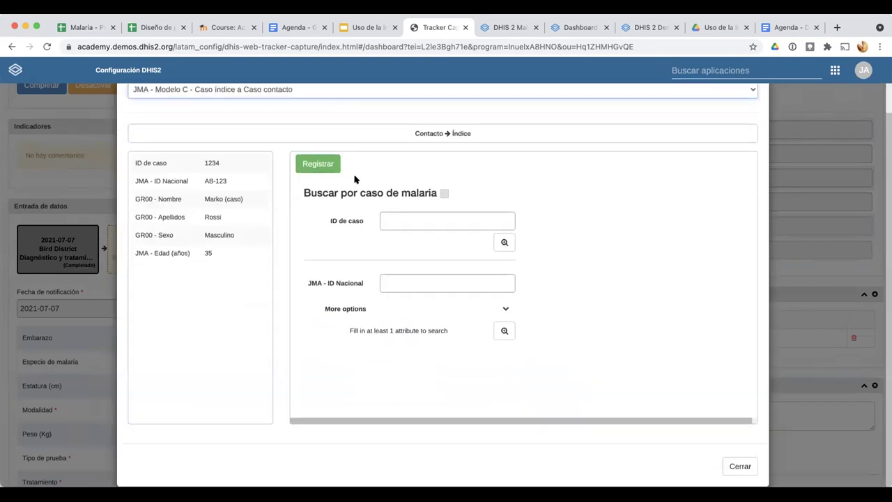
pyautogui.scroll(2, 343, 265)
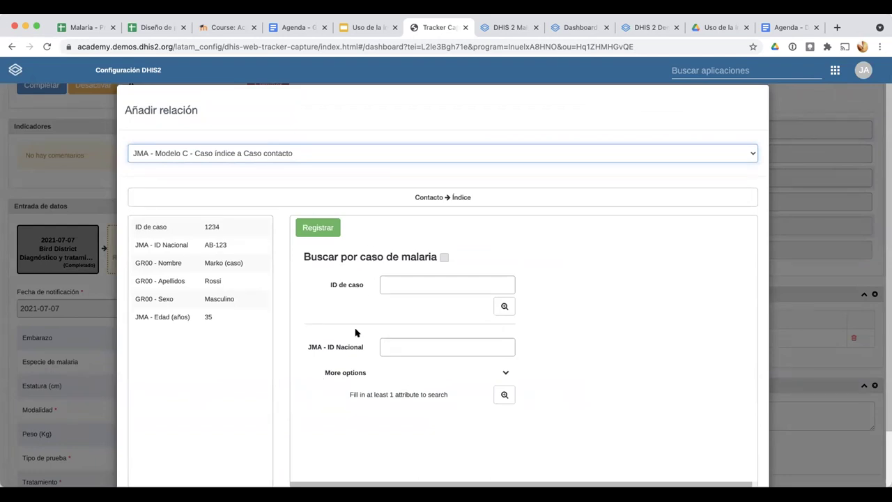
pyautogui.scroll(-1, 355, 363)
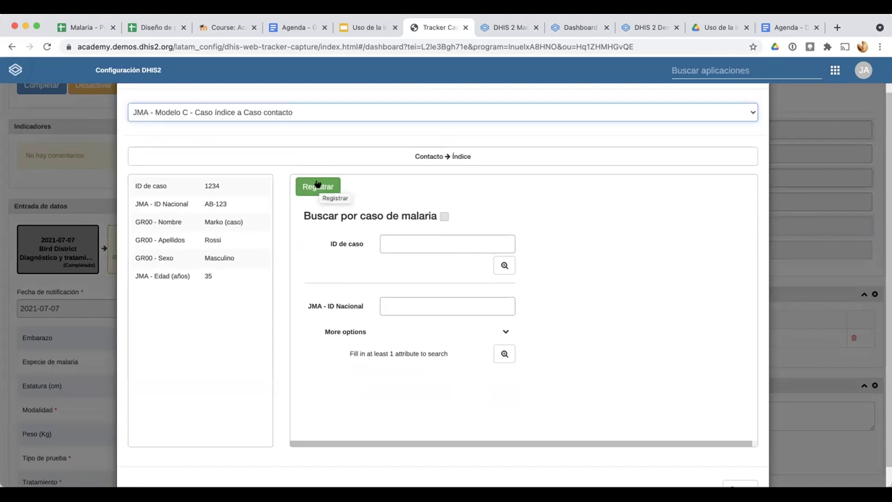
# Start registering a new contact case and scroll to its map location field
pyautogui.click(317, 184)
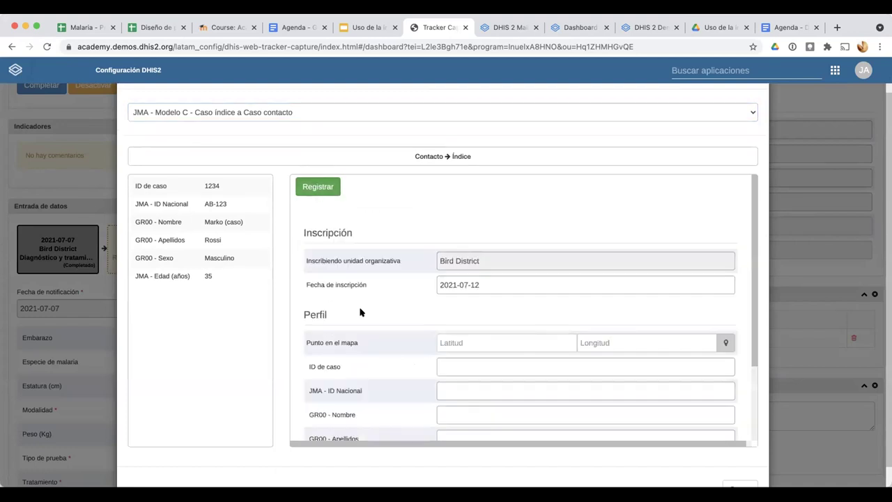
pyautogui.scroll(-2, 360, 311)
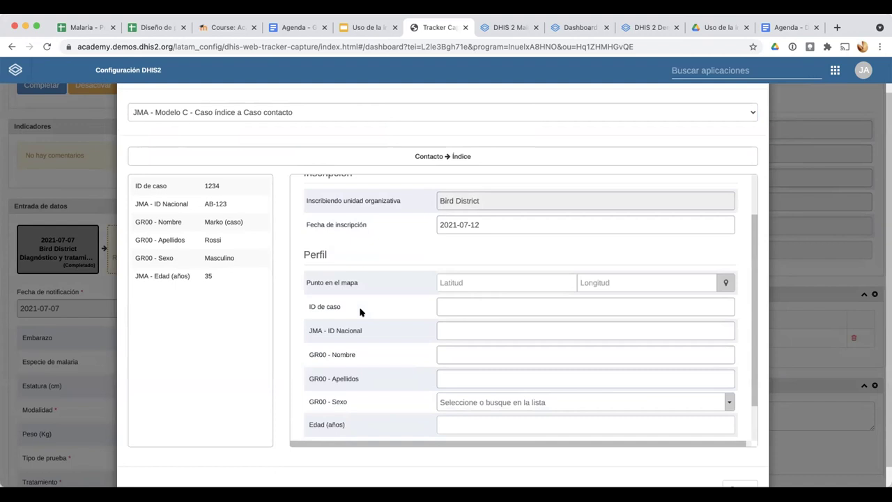
pyautogui.scroll(-1, 360, 311)
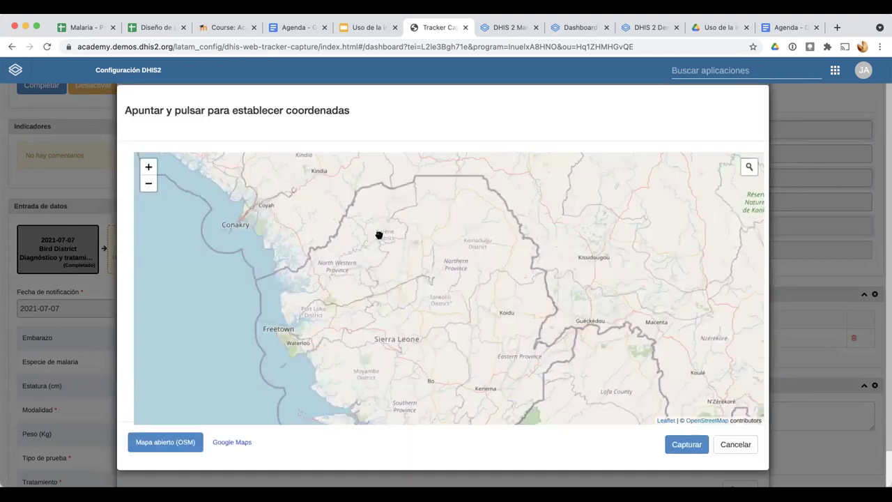
# Place the contact near Bygdøy, Oslo, and enter case ID 12345 and the national ID
pyautogui.scroll(-2, 479, 216)
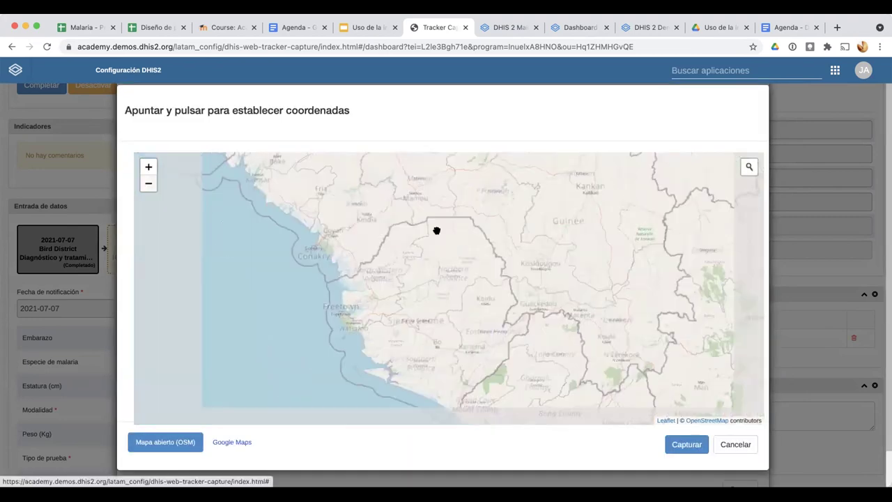
pyautogui.scroll(-2, 411, 286)
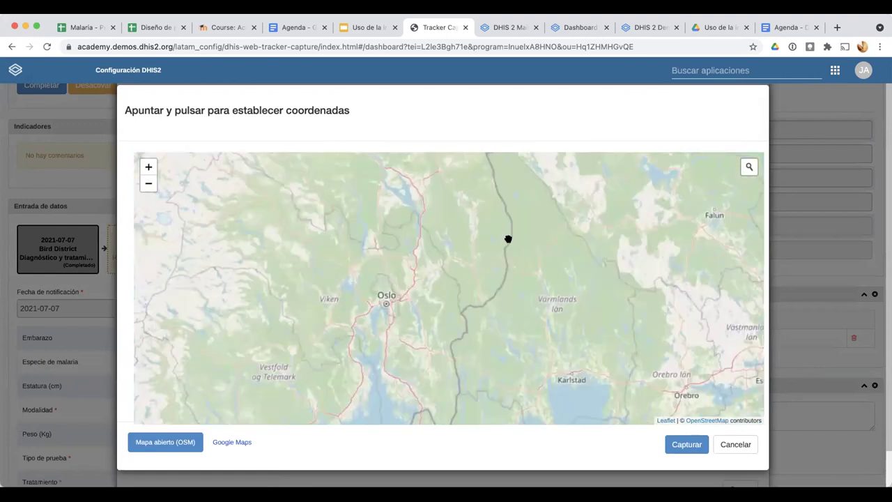
pyautogui.scroll(5, 513, 219)
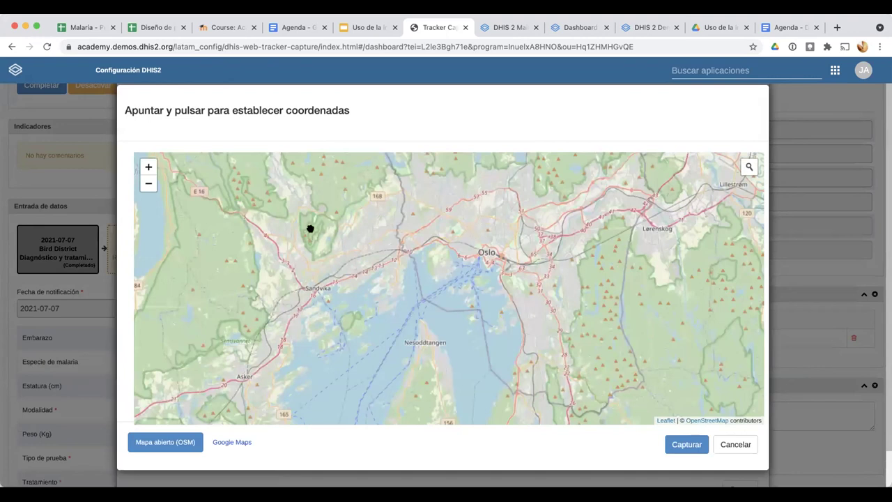
pyautogui.scroll(1, 434, 289)
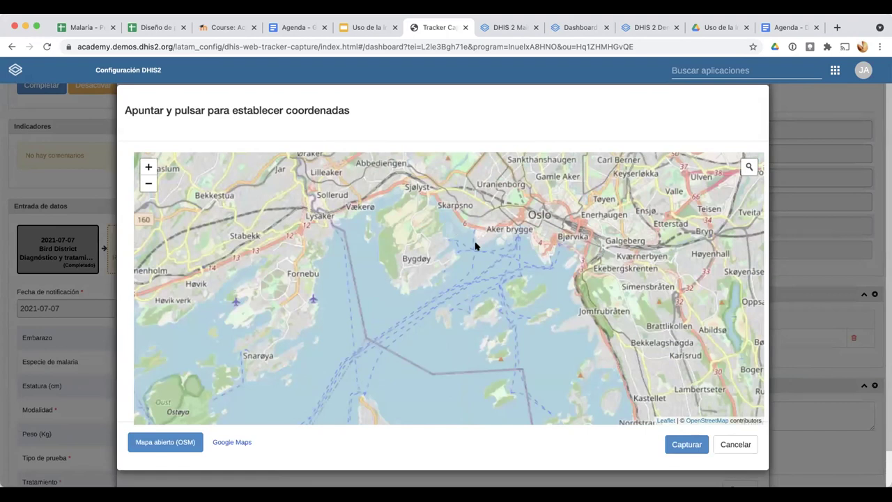
pyautogui.scroll(3, 474, 242)
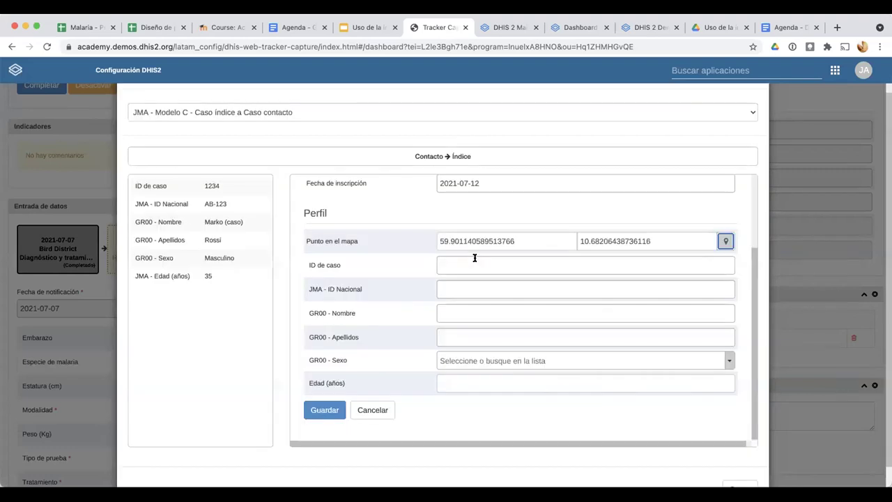
pyautogui.click(474, 265)
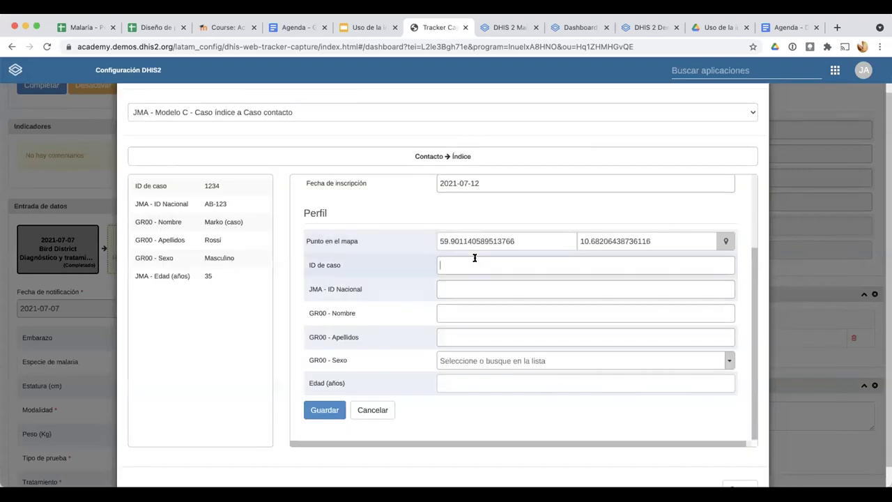
pyautogui.write('12345')
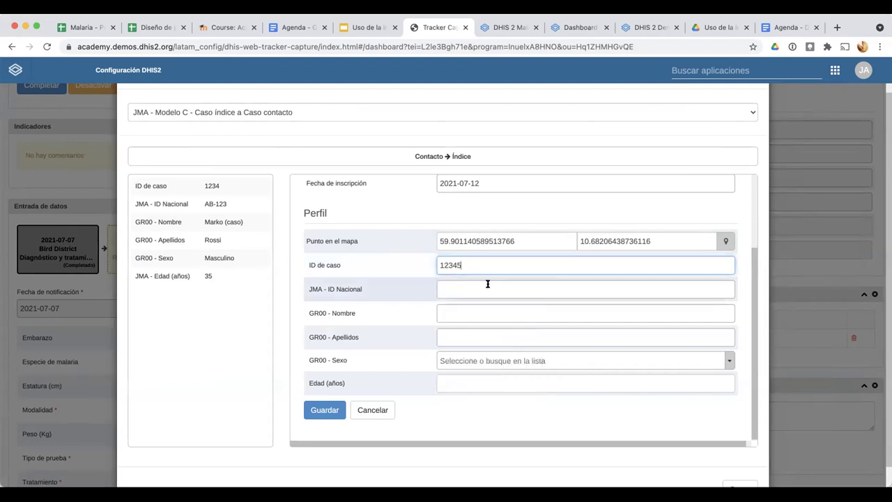
pyautogui.click(487, 289)
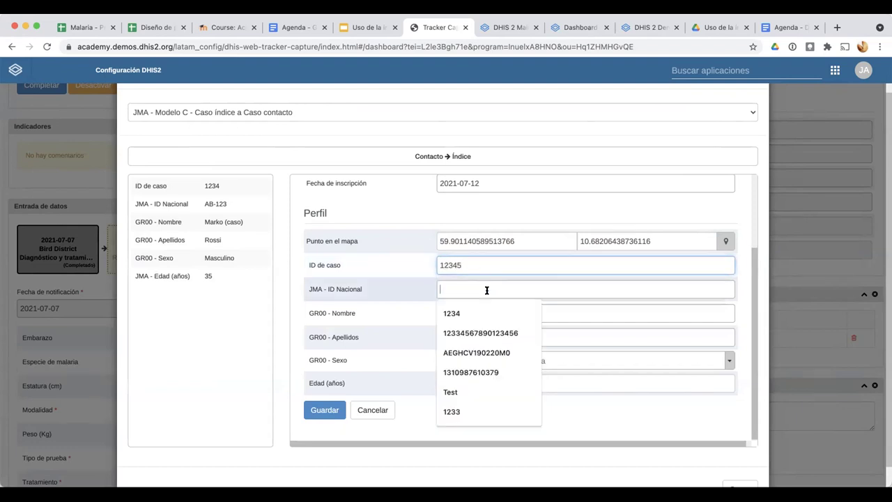
pyautogui.write('A')
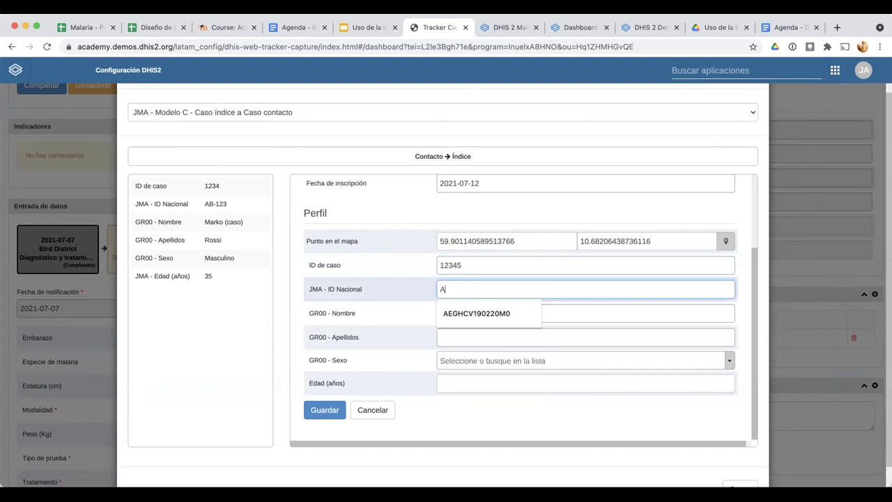
pyautogui.write('BC - 1223')
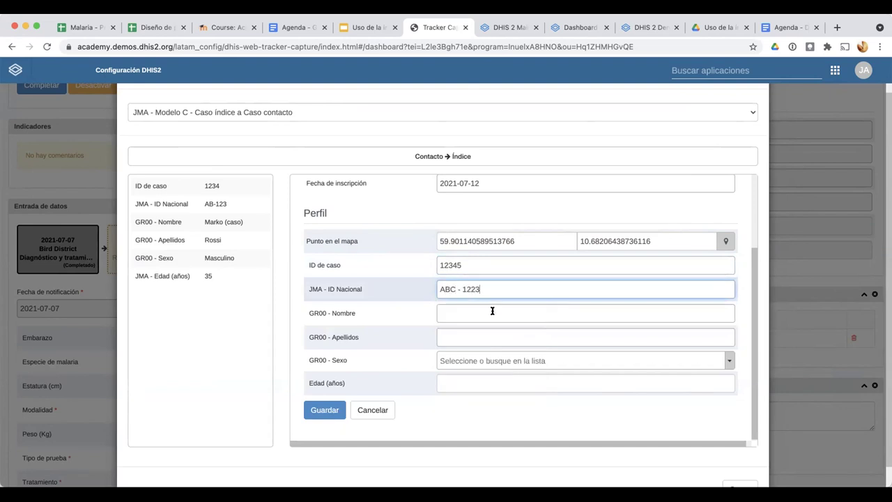
pyautogui.click(474, 289)
pyautogui.press('BackSpace')
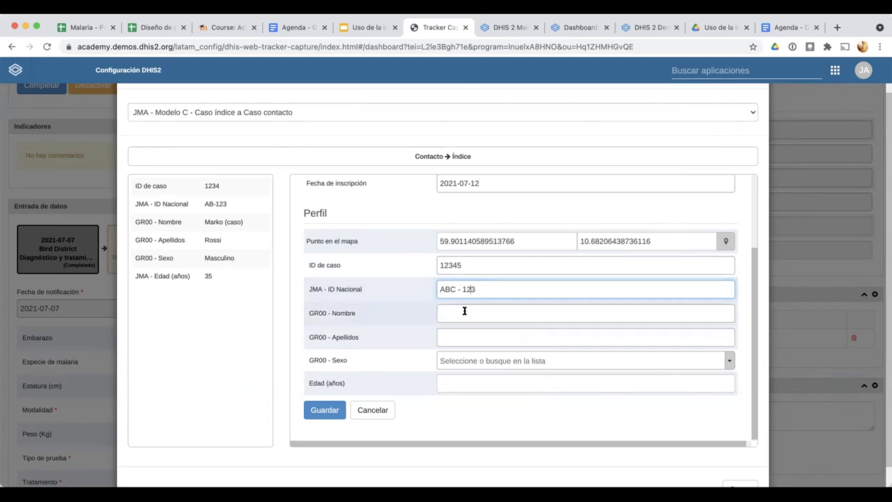
# Enter the contact's first name and surname, sex Masculino, age 34, and save the registration
pyautogui.click(464, 312)
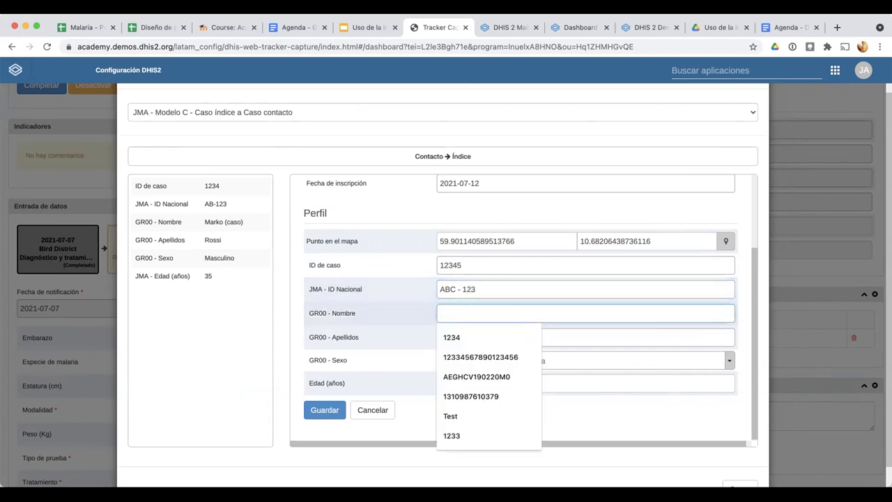
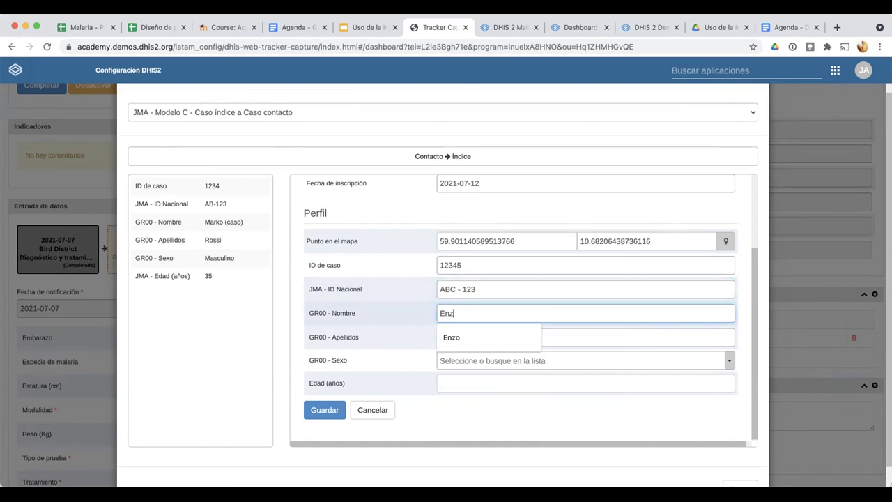
pyautogui.click(464, 333)
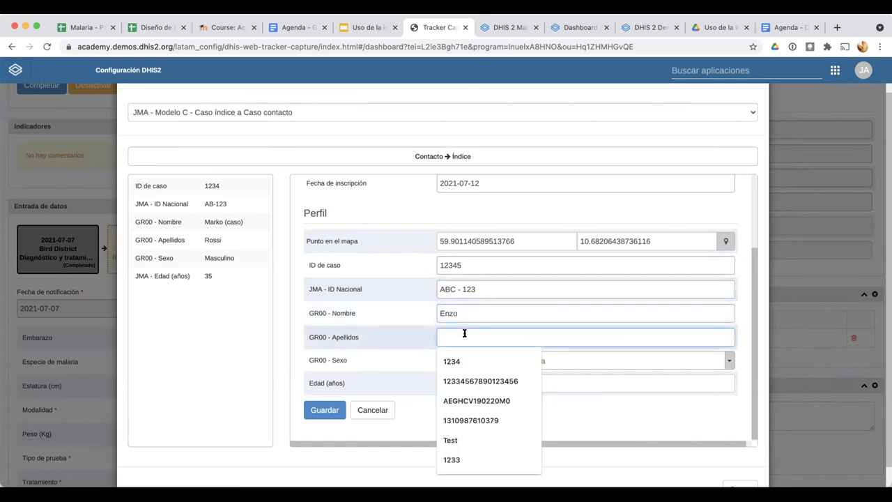
pyautogui.press('Escape')
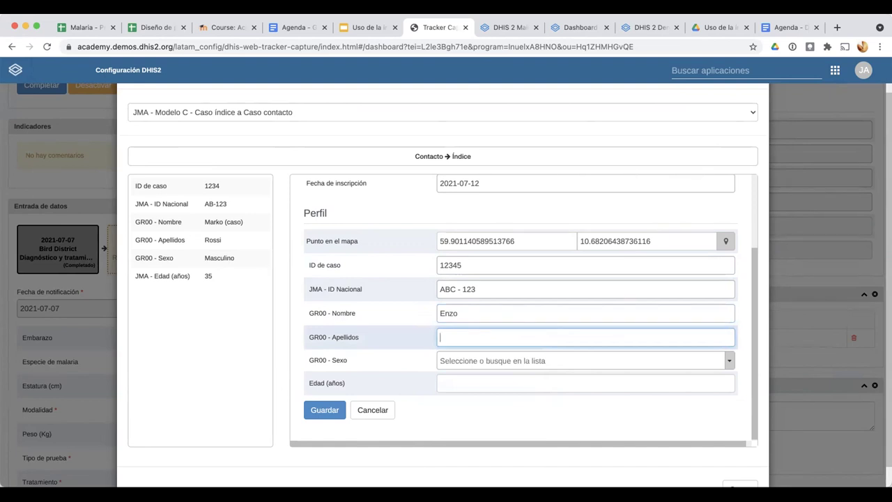
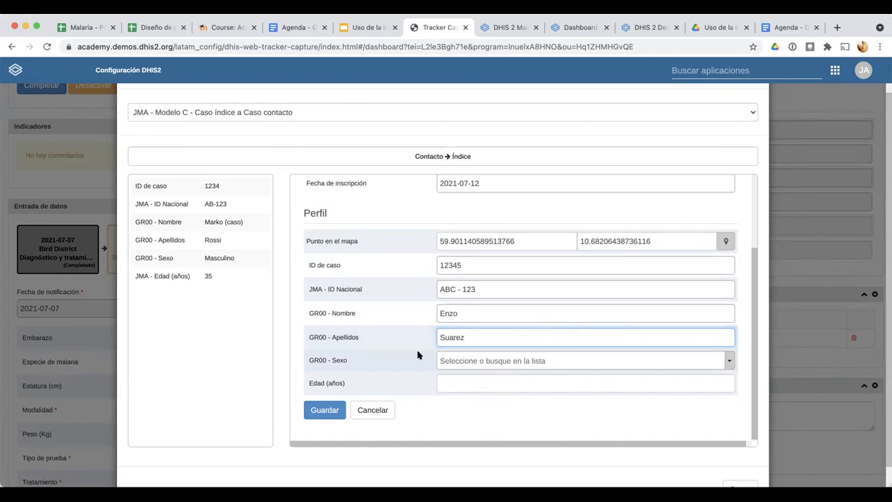
pyautogui.click(490, 361)
pyautogui.click(454, 423)
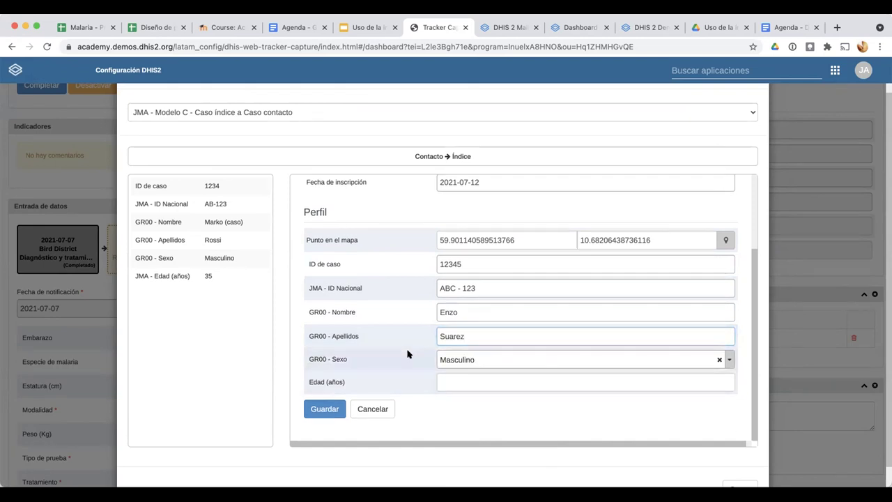
pyautogui.scroll(-1, 432, 355)
pyautogui.click(457, 356)
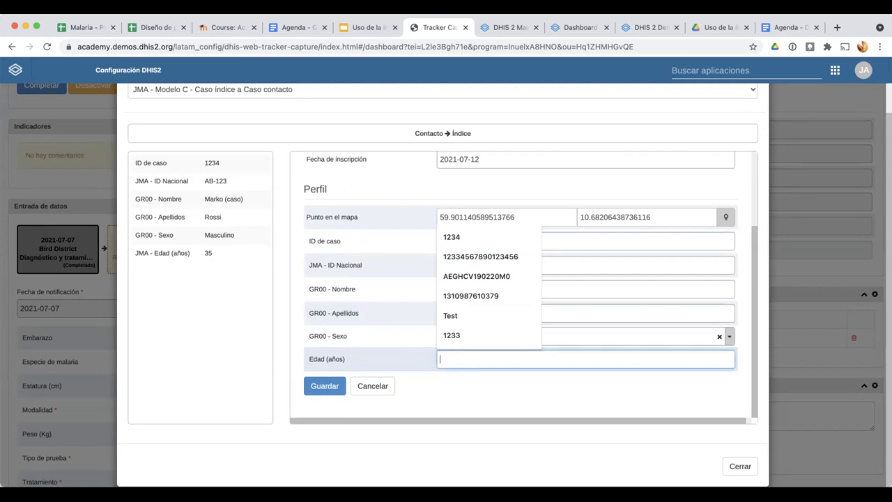
pyautogui.write('34')
pyautogui.click(319, 380)
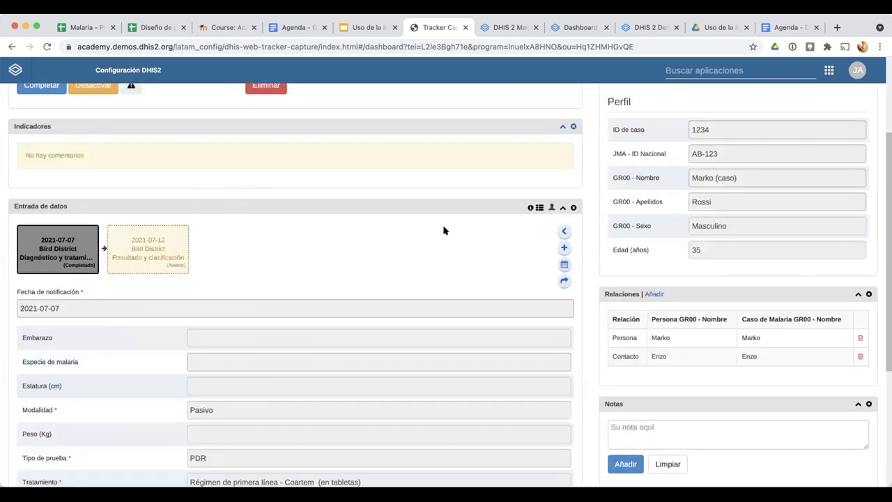
# Go to the new Contacto's dashboard from the index case's Relaciones list
pyautogui.scroll(3, 487, 277)
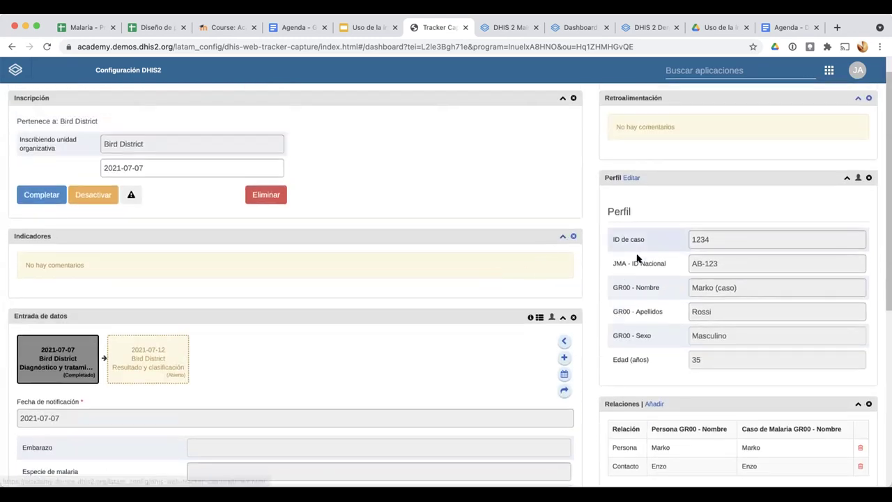
pyautogui.scroll(-3, 640, 349)
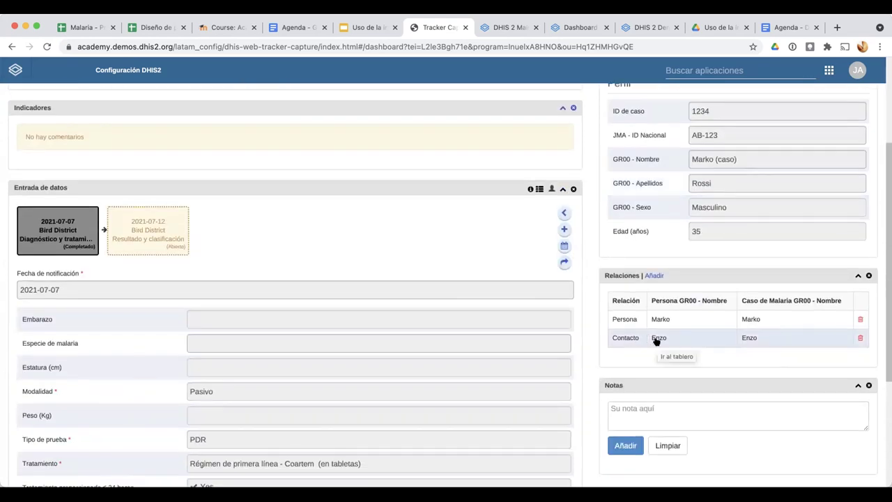
pyautogui.click(657, 338)
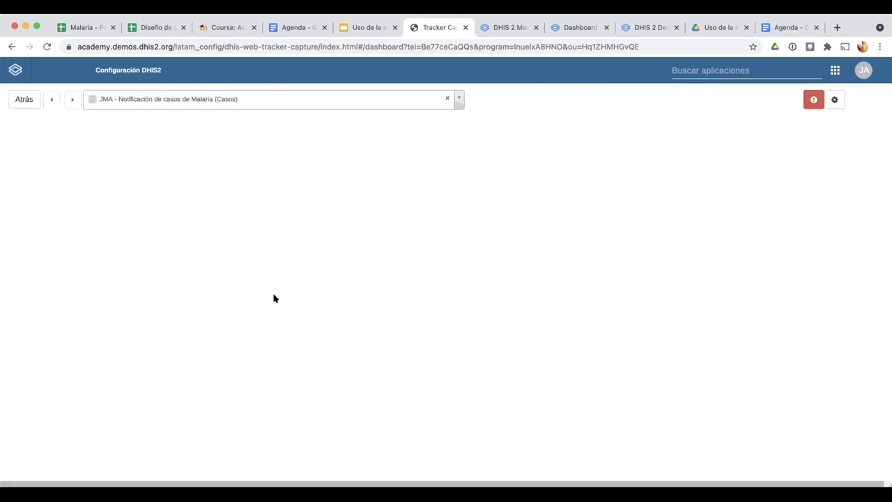
# Add a Diagnóstico y tratamiento event dated 2021-07-12 to the case
pyautogui.scroll(-3, 347, 404)
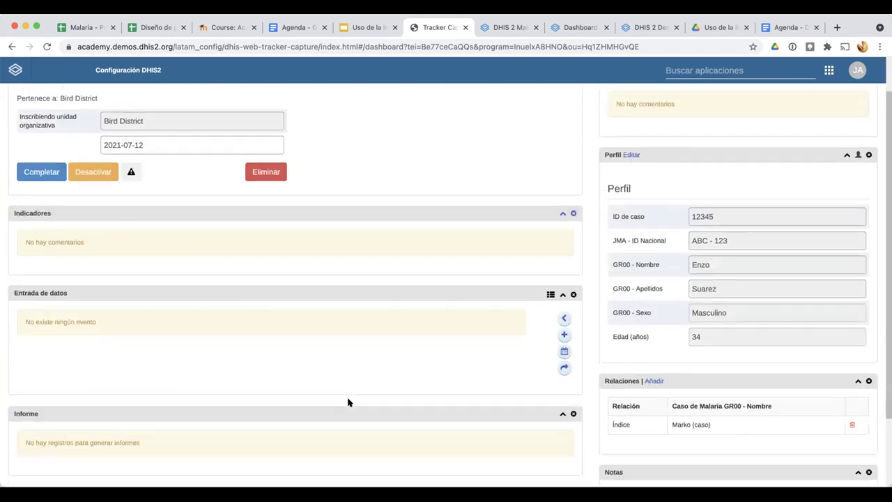
pyautogui.click(563, 292)
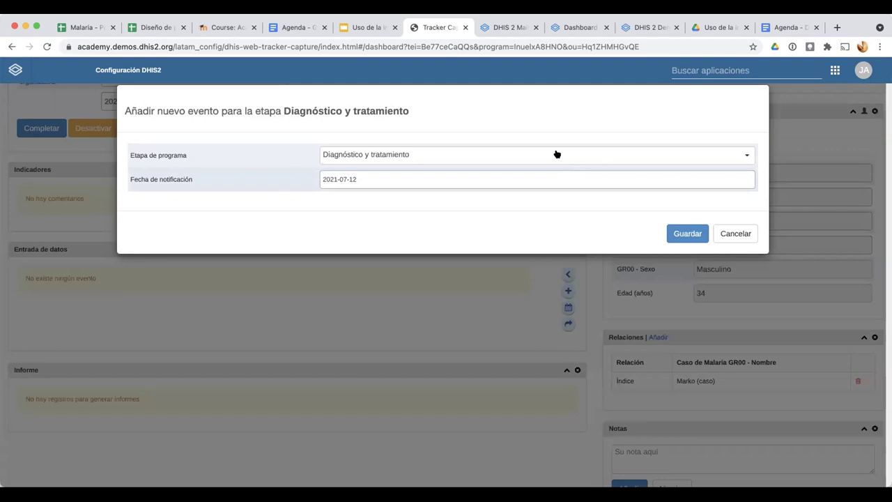
pyautogui.click(555, 151)
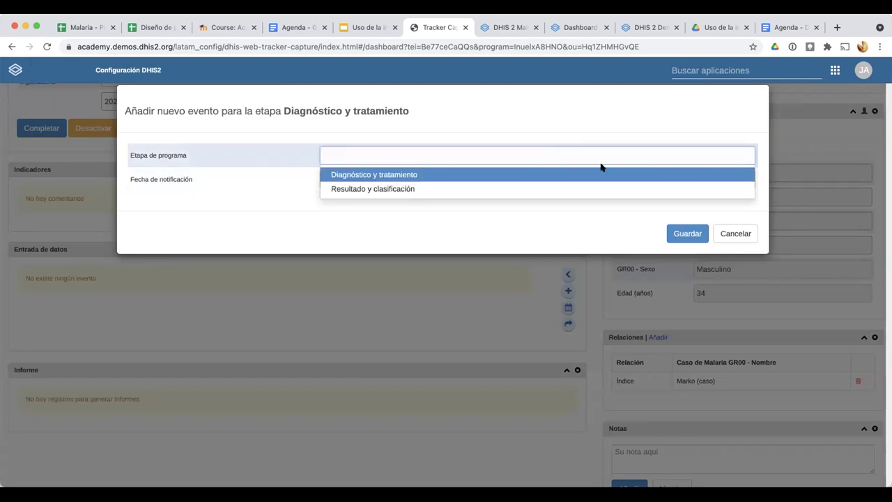
pyautogui.press('Return')
pyautogui.click(690, 234)
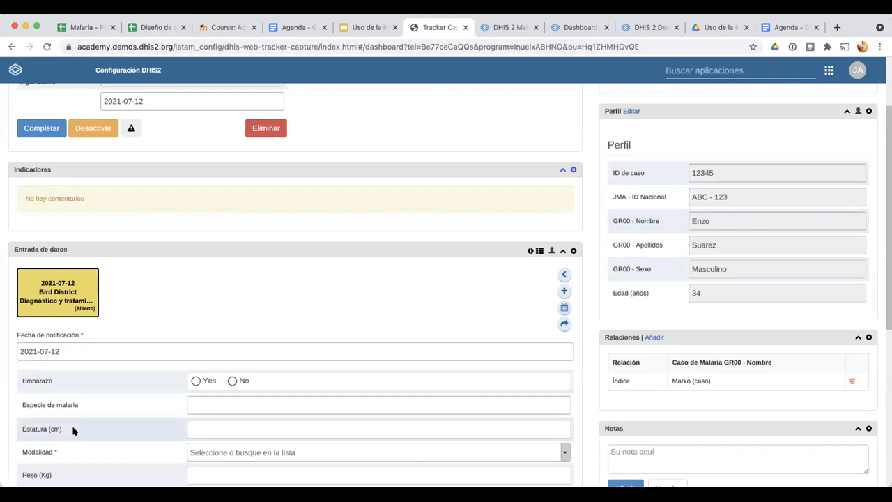
# Switch from Tracker Capture to the Mapas app through the apps grid
pyautogui.scroll(-2, 214, 341)
pyautogui.scroll(-3, 214, 341)
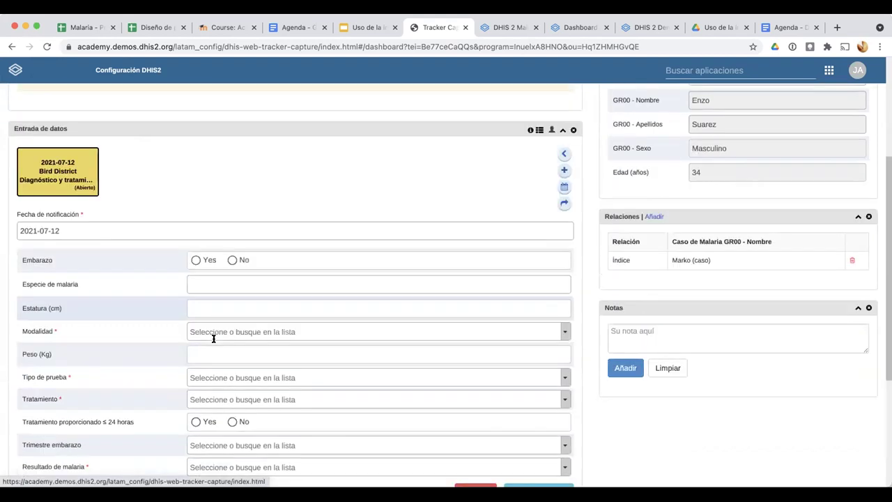
pyautogui.scroll(-3, 214, 339)
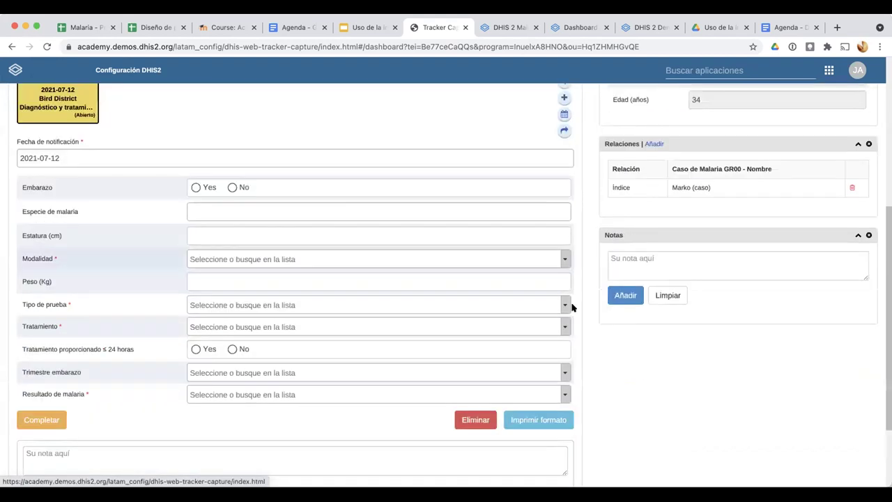
pyautogui.scroll(7, 405, 163)
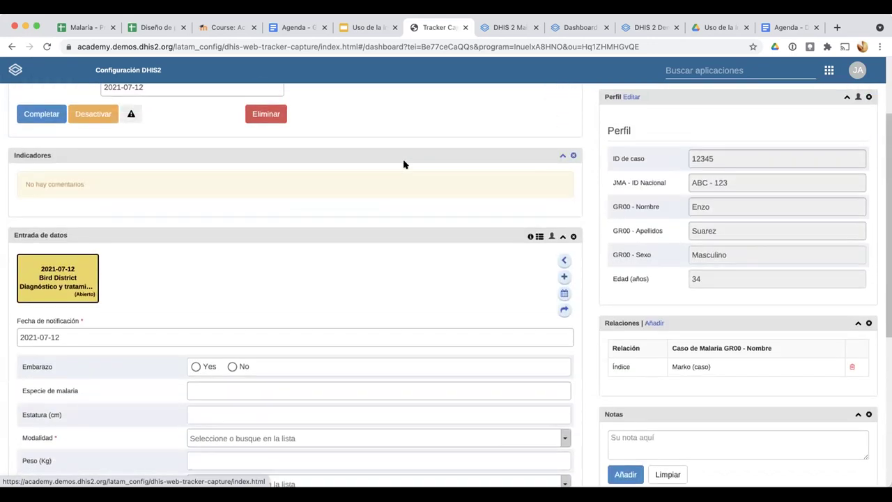
pyautogui.scroll(4, 753, 70)
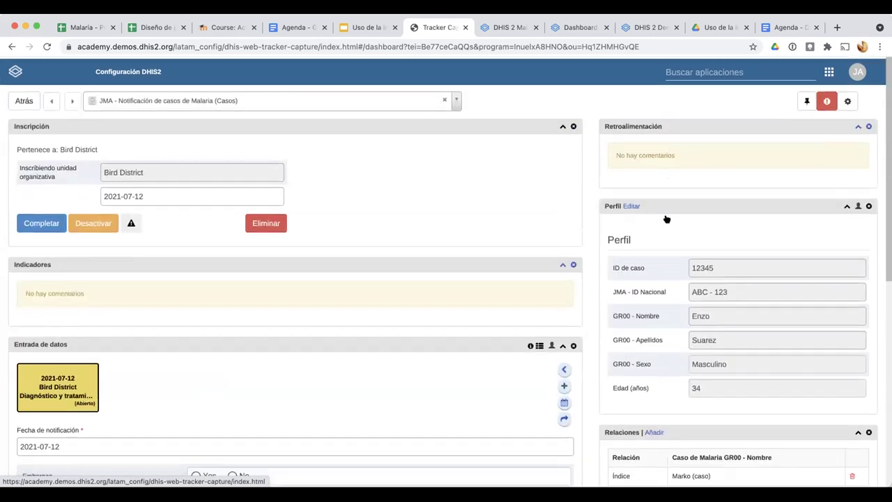
pyautogui.moveTo(829, 72)
pyautogui.scroll(-1, 683, 255)
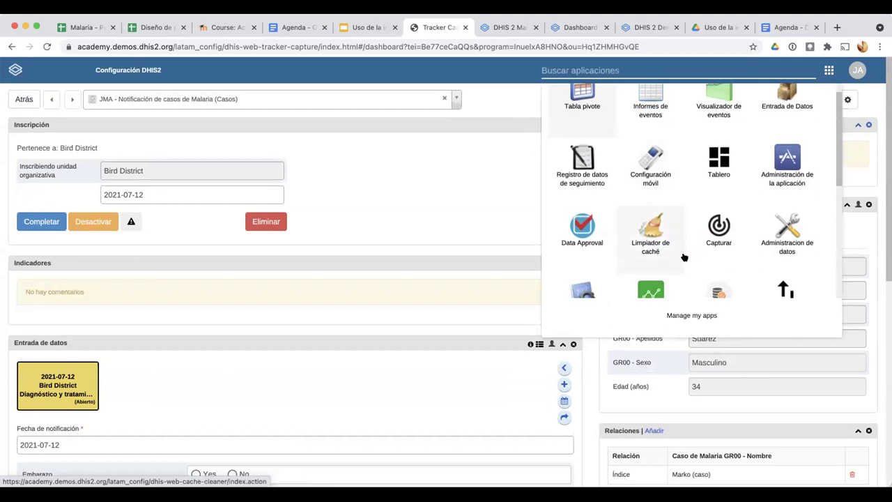
pyautogui.scroll(-6, 684, 258)
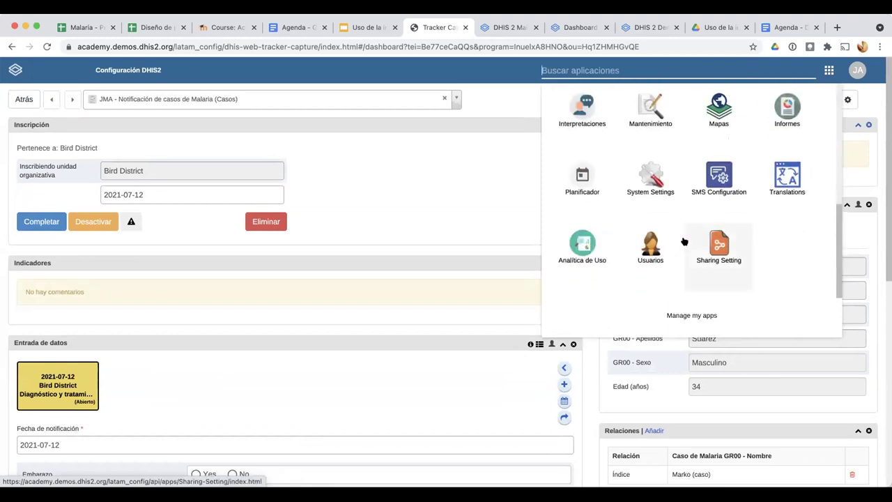
pyautogui.scroll(1, 683, 243)
pyautogui.click(718, 146)
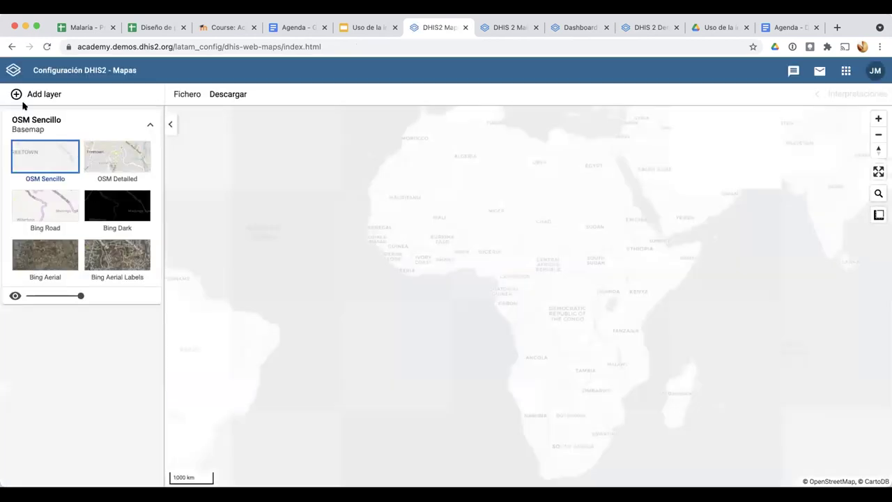
# Create a Caso de Malaria tracked entity layer for the JMA malaria notification program, all statuses
pyautogui.click(28, 96)
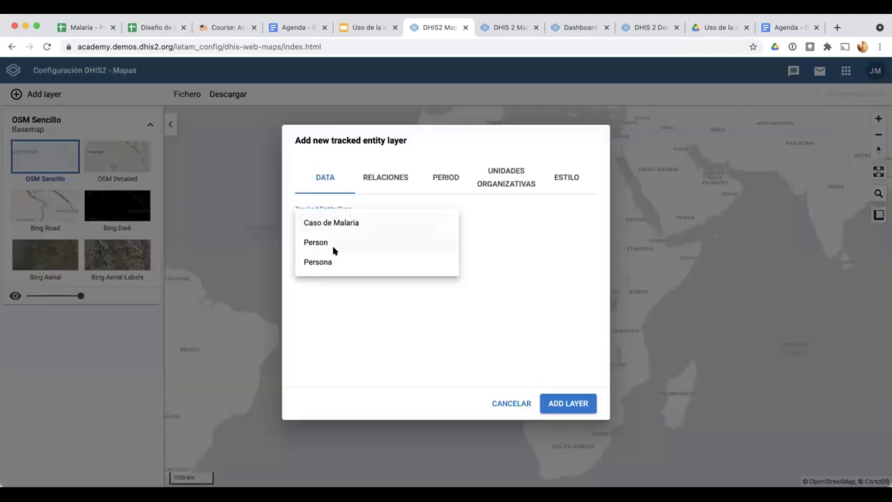
pyautogui.click(328, 221)
pyautogui.click(328, 262)
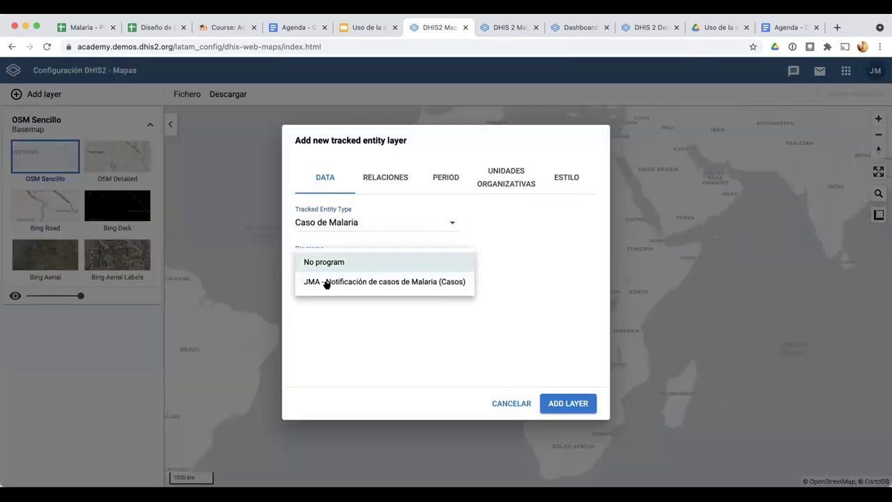
pyautogui.click(387, 282)
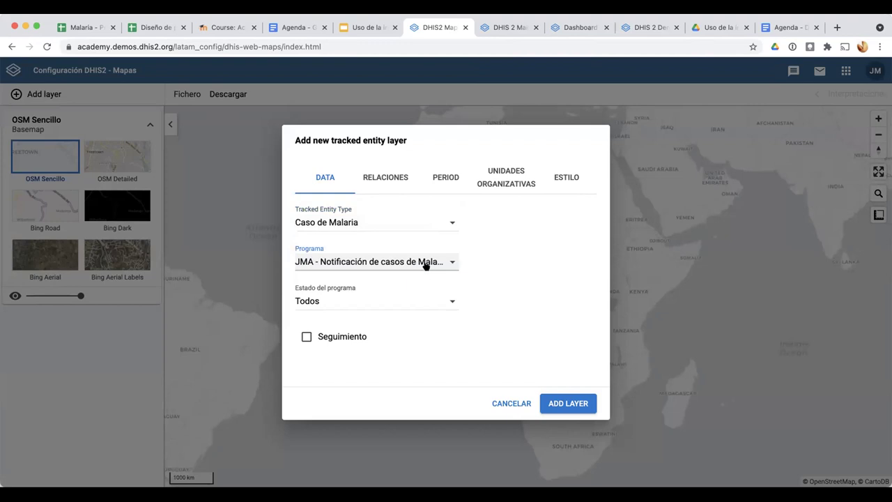
pyautogui.click(319, 301)
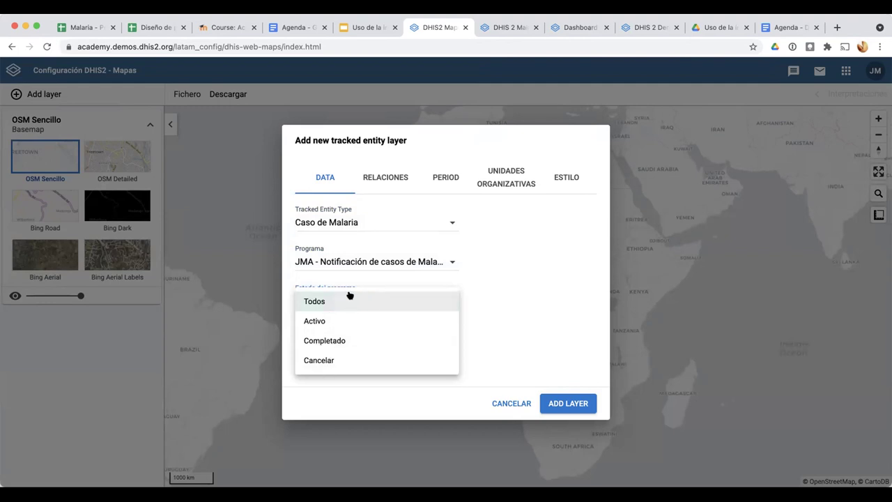
pyautogui.click(519, 285)
pyautogui.click(383, 177)
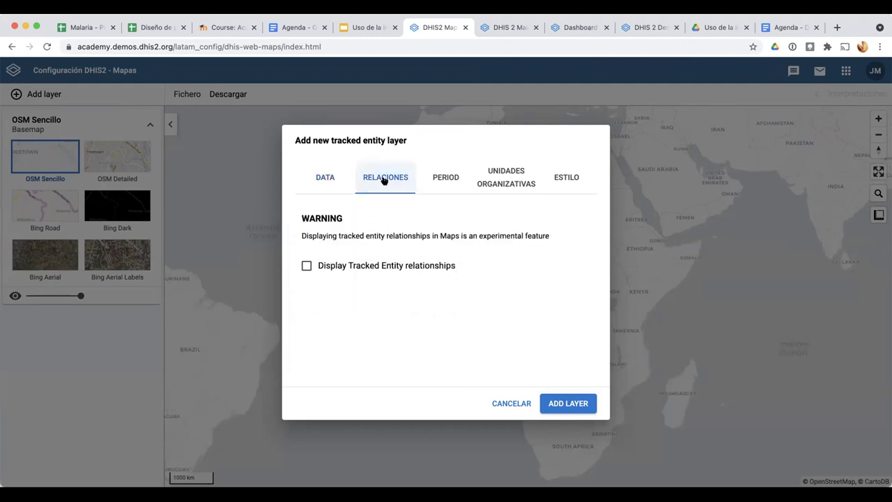
# Show JMA - Modelo C relationships for Trainingland and all units below, and add the layer
pyautogui.click(335, 266)
pyautogui.click(352, 296)
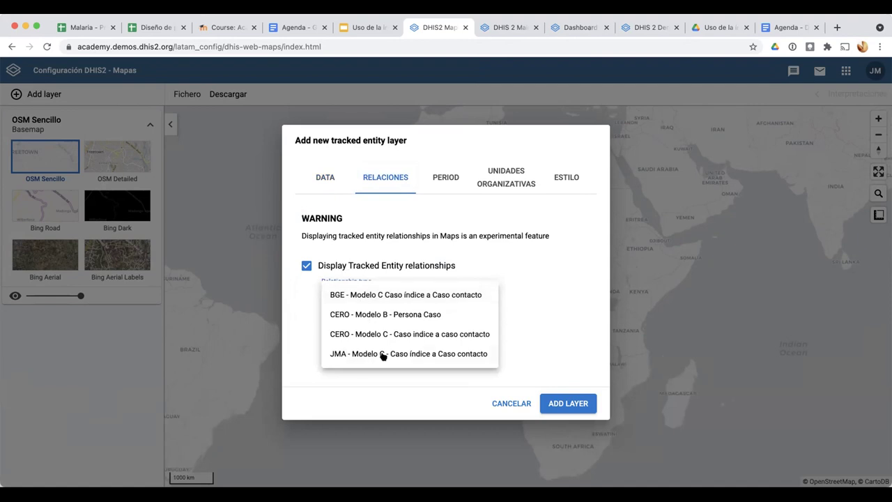
pyautogui.click(451, 355)
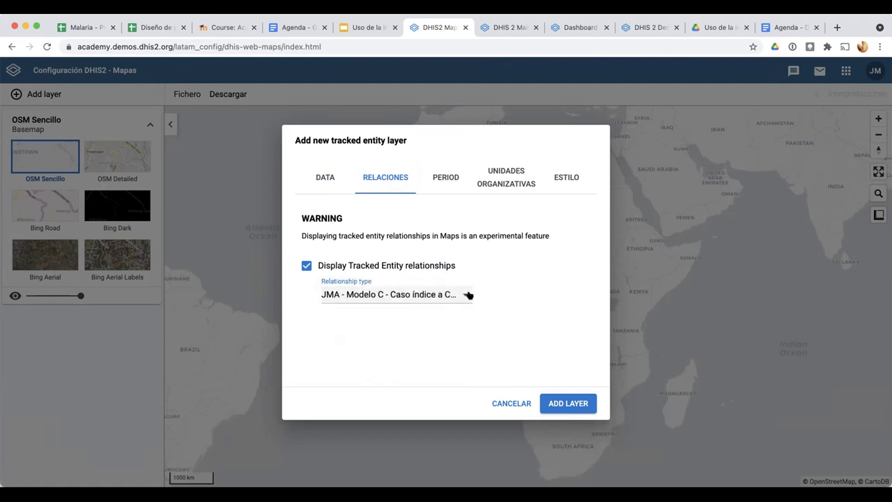
pyautogui.click(438, 176)
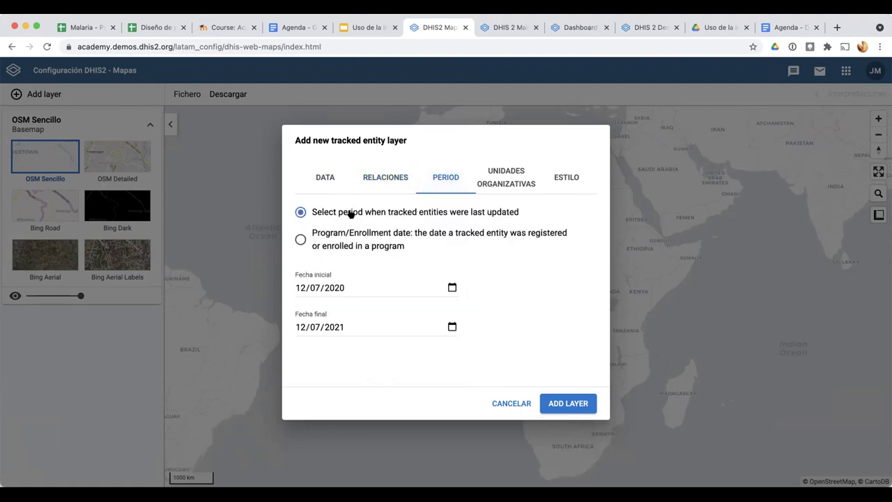
pyautogui.click(496, 182)
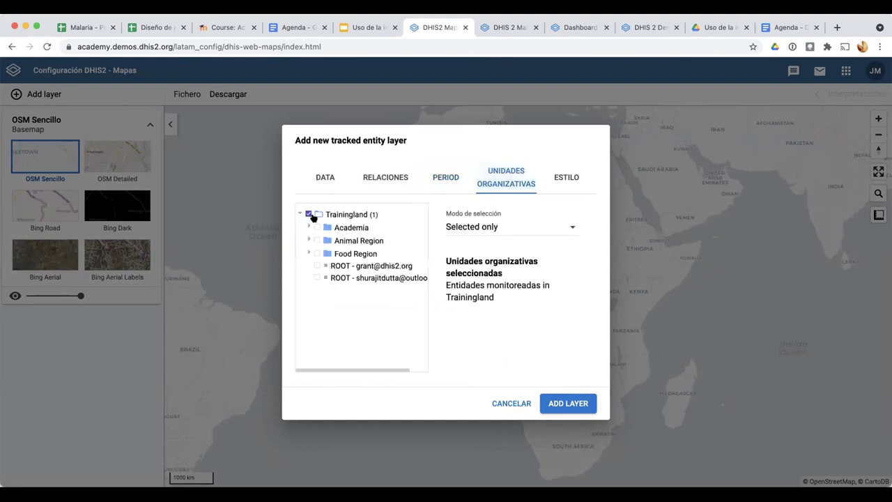
pyautogui.click(469, 229)
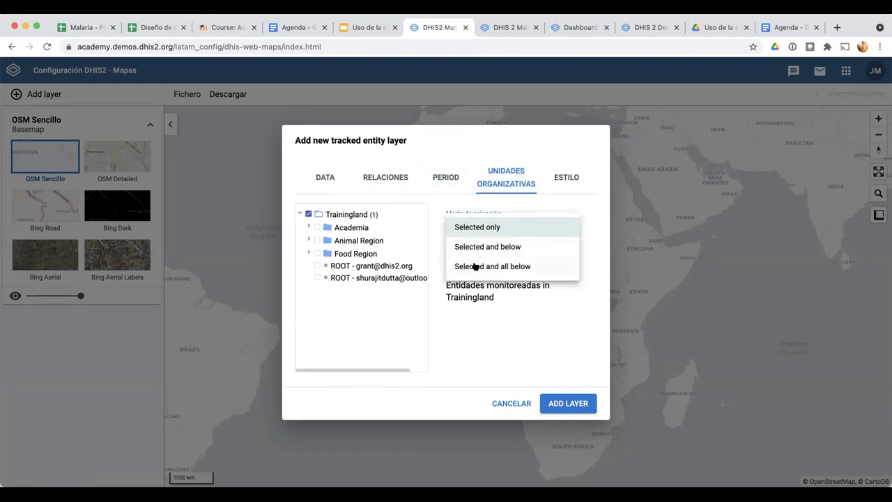
pyautogui.click(473, 267)
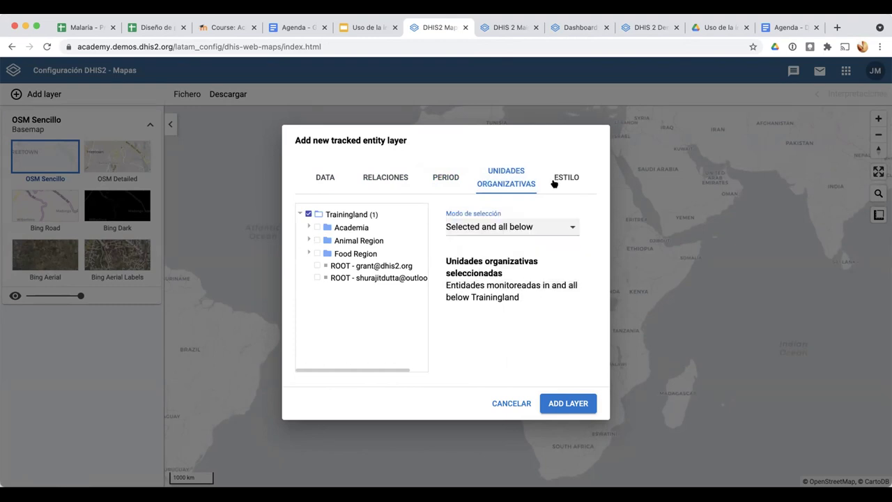
pyautogui.click(561, 404)
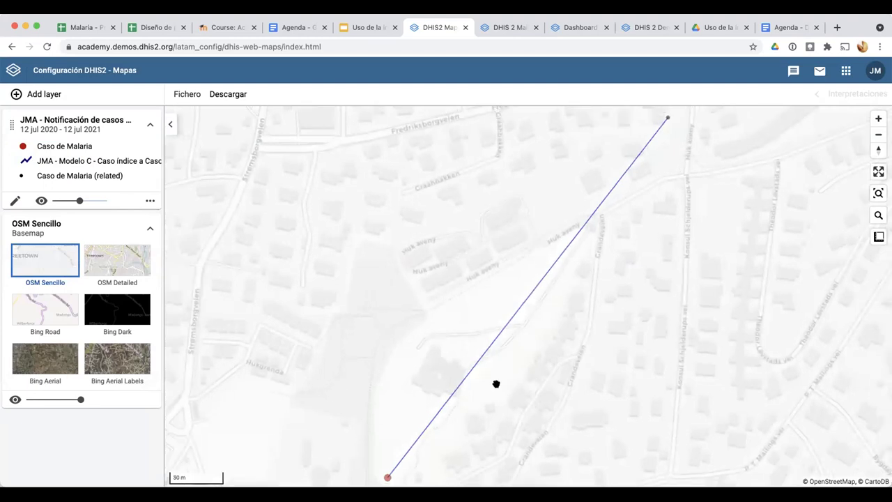
# Zoom the map around the line linking the index and contact cases
pyautogui.scroll(-2, 497, 388)
pyautogui.scroll(-1, 485, 377)
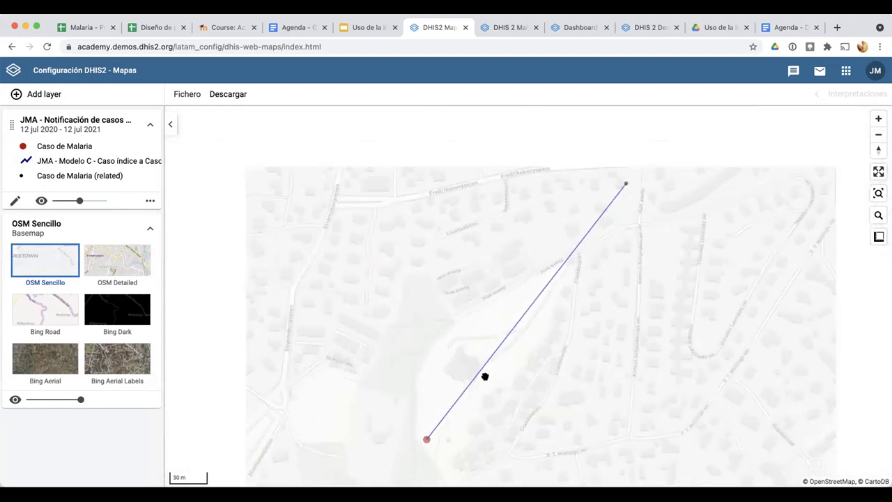
pyautogui.scroll(-3, 507, 387)
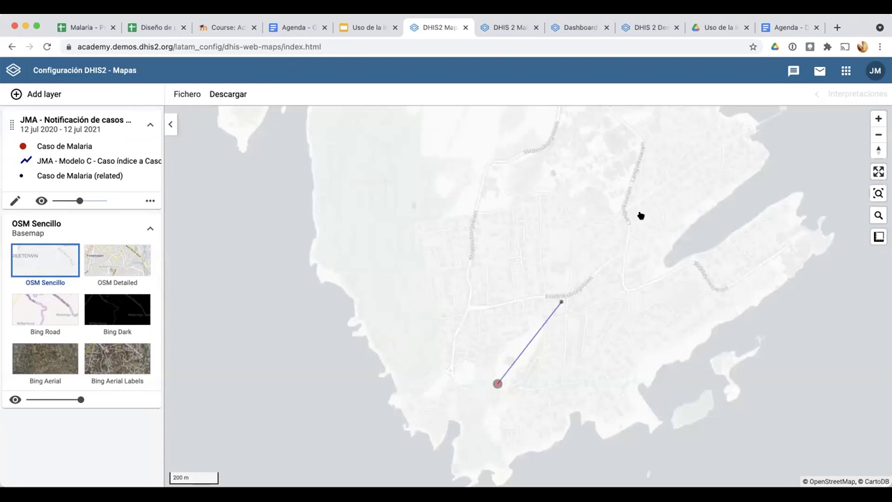
pyautogui.scroll(2, 641, 216)
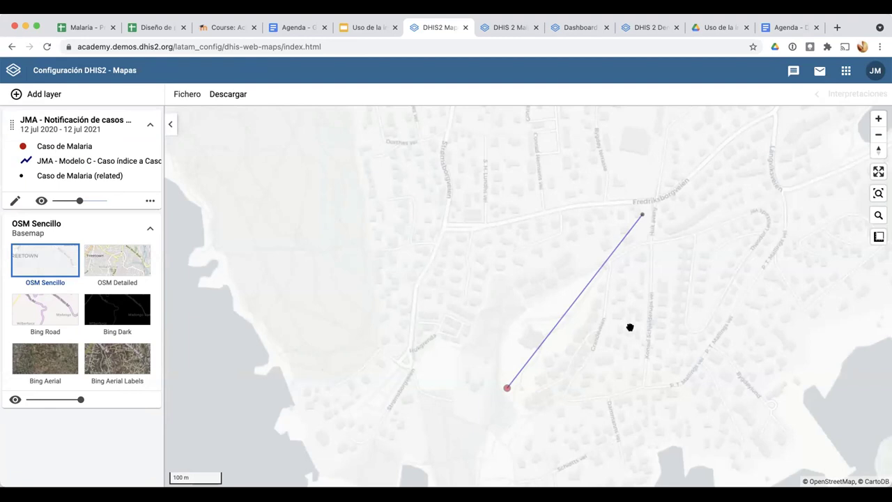
pyautogui.scroll(-5, 235, 142)
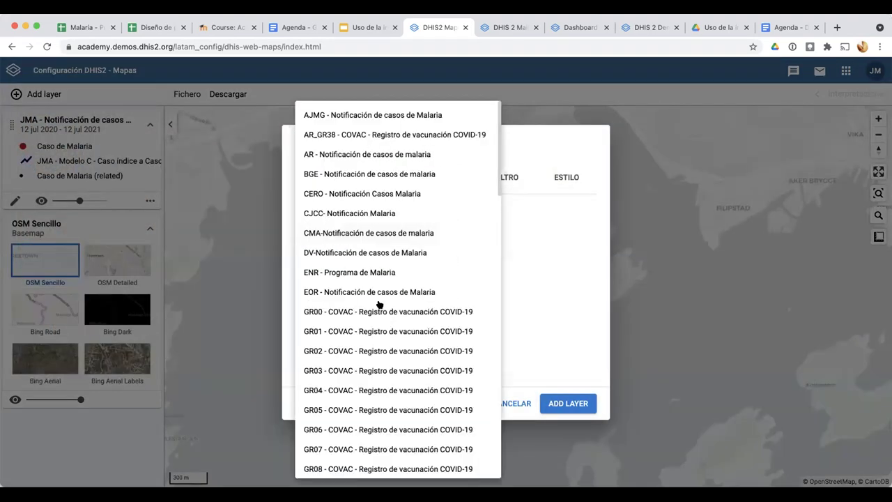
# Set the event layer to the JMA Malaria (Personas) program and Diagnóstico y tratamiento stage
pyautogui.scroll(-5, 350, 418)
pyautogui.scroll(-8, 314, 342)
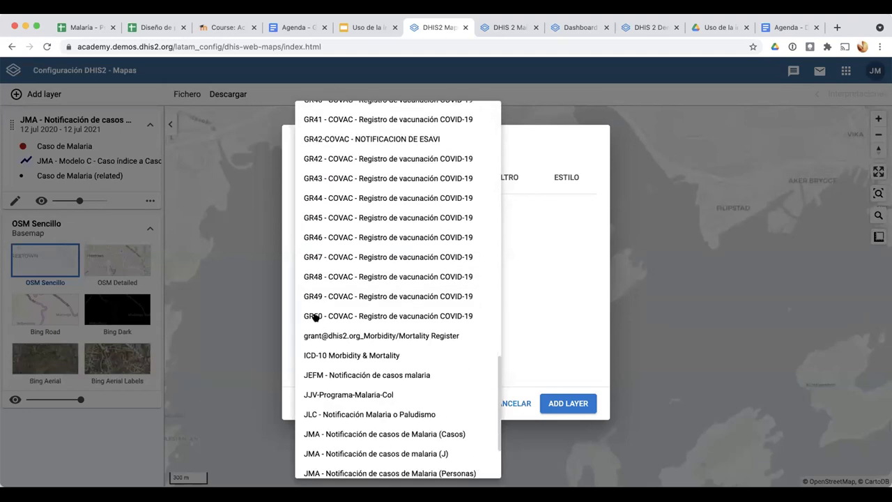
pyautogui.scroll(-3, 314, 317)
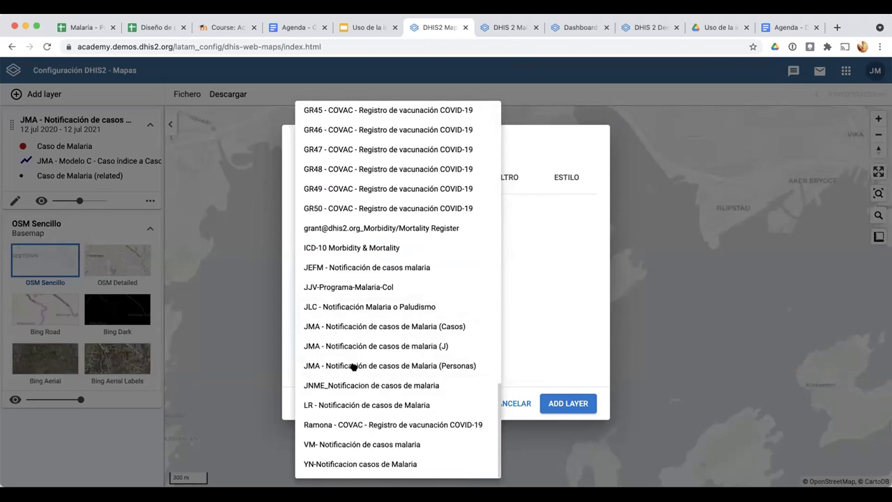
pyautogui.click(449, 368)
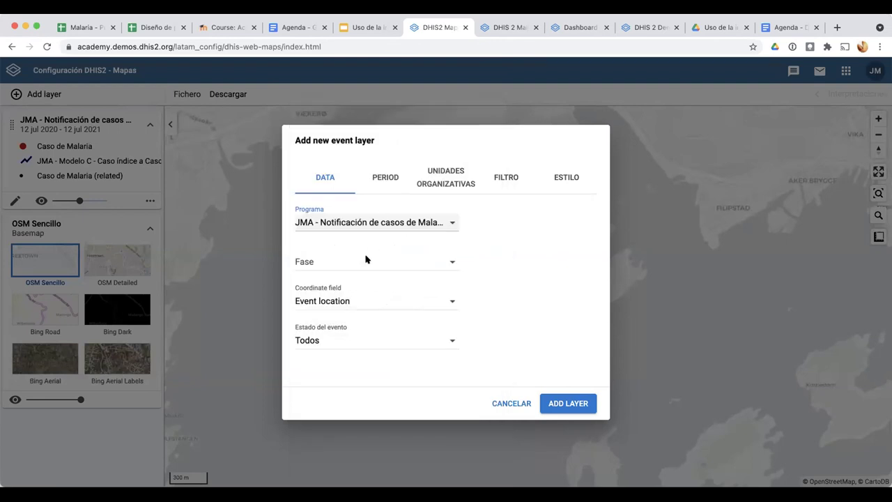
pyautogui.click(384, 179)
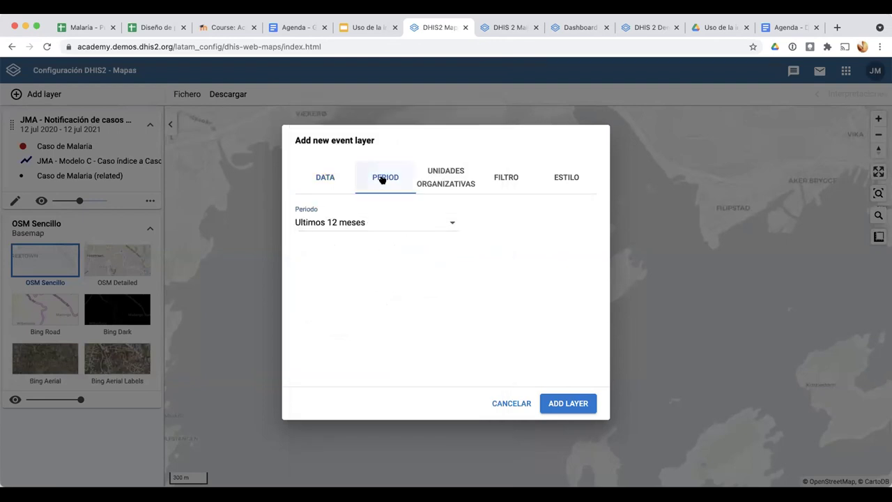
pyautogui.click(561, 406)
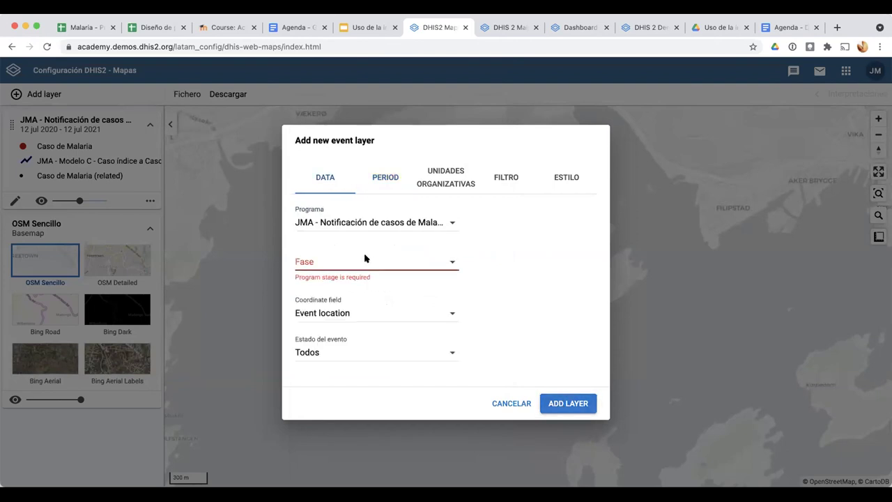
pyautogui.rightClick(366, 257)
pyautogui.click(317, 259)
pyautogui.click(318, 265)
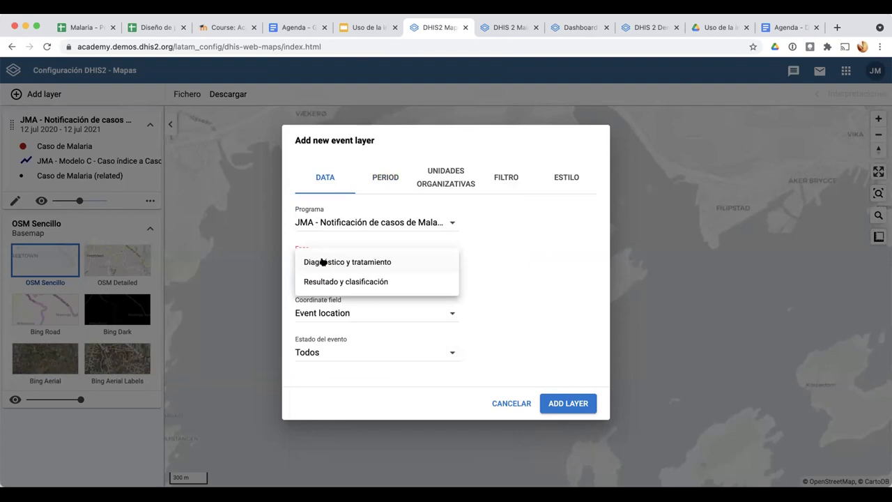
pyautogui.click(345, 260)
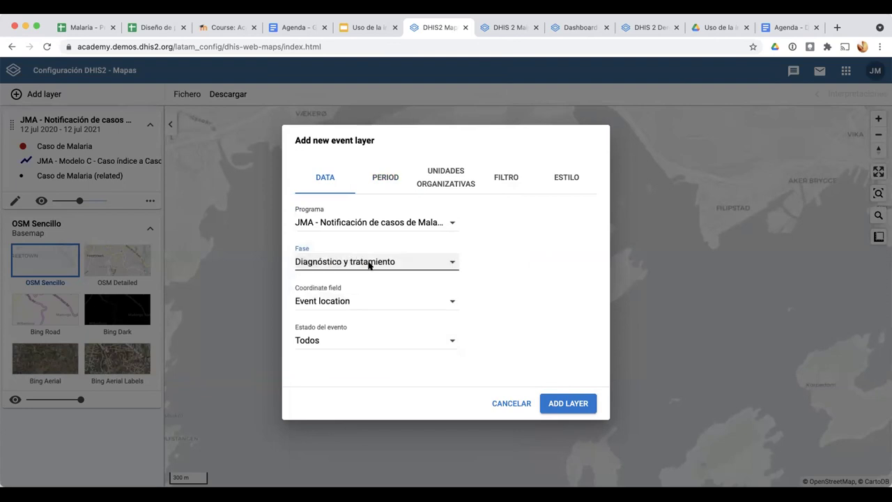
pyautogui.click(368, 264)
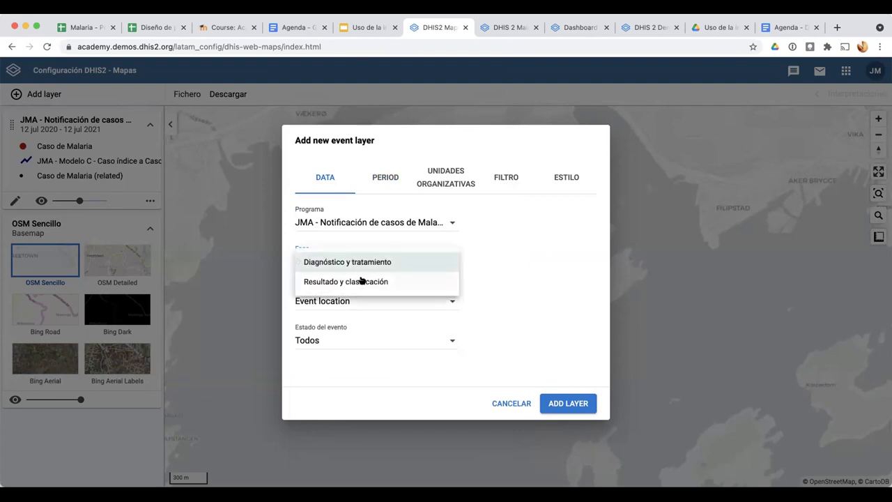
pyautogui.click(419, 186)
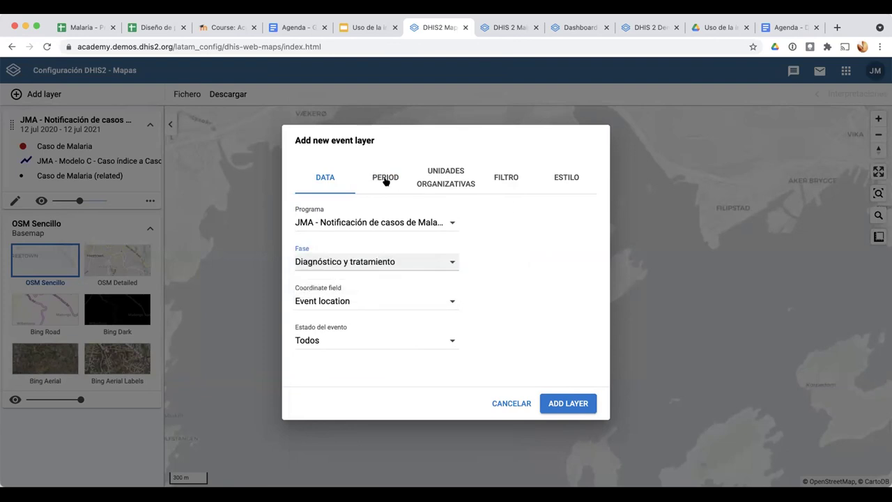
# Try the organisation unit options, ending with only the user's own unit selected
pyautogui.click(386, 178)
pyautogui.click(444, 177)
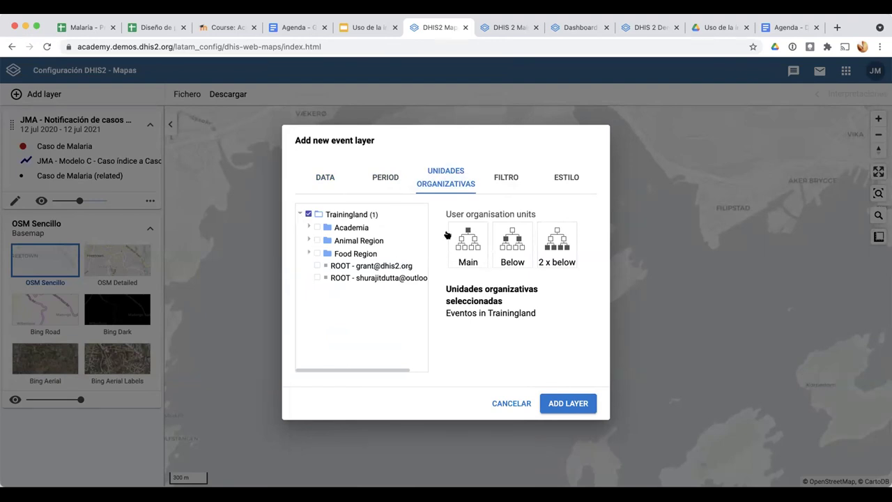
pyautogui.click(516, 239)
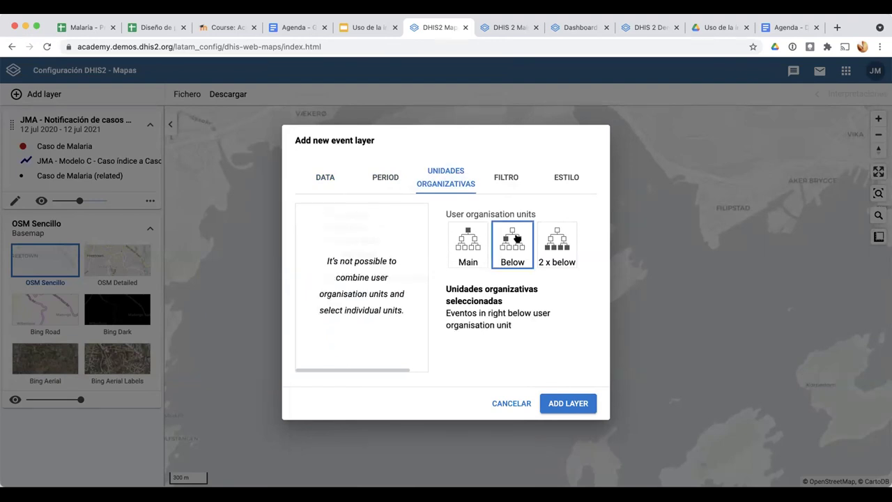
pyautogui.click(469, 242)
pyautogui.click(512, 241)
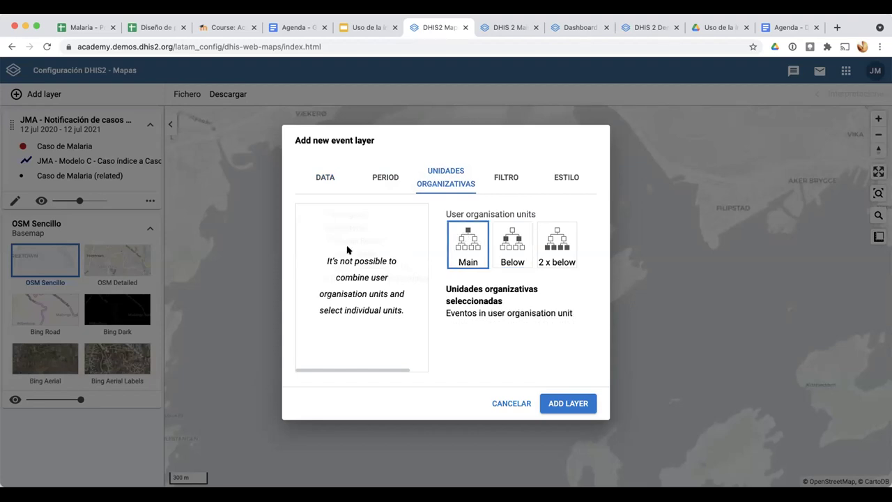
pyautogui.click(385, 179)
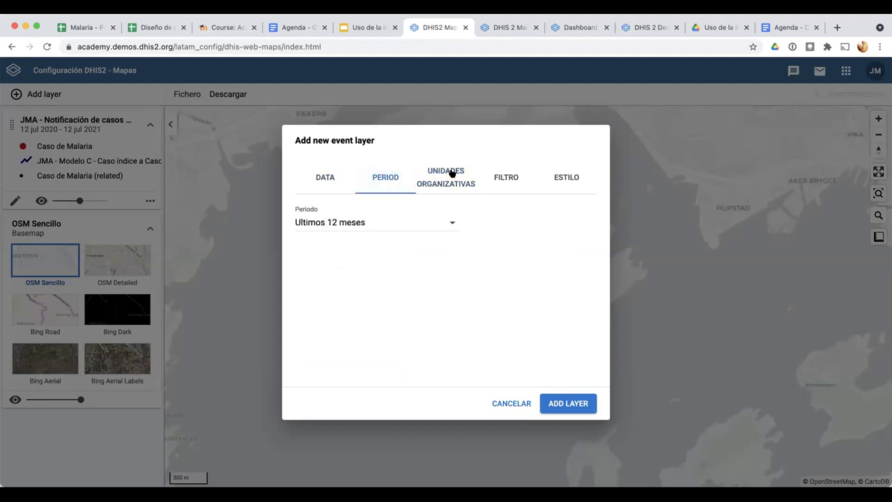
pyautogui.click(447, 176)
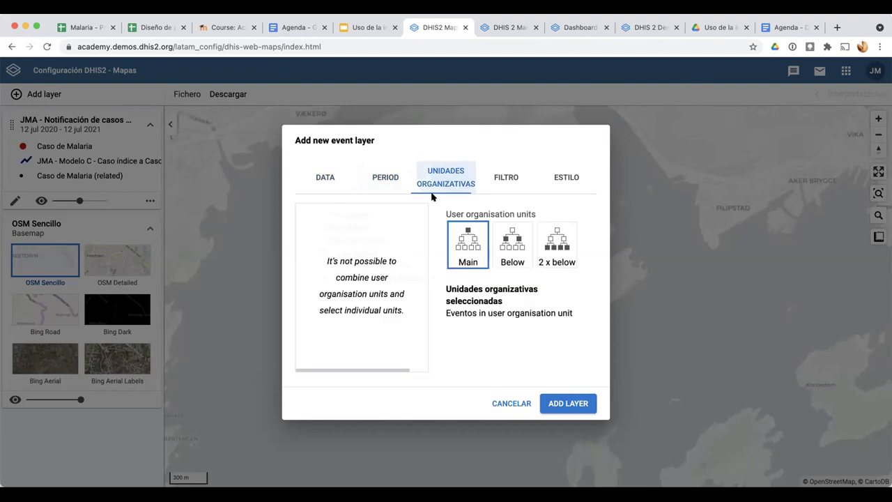
# Set the style to show every event individually, then cancel the new event layer
pyautogui.click(504, 181)
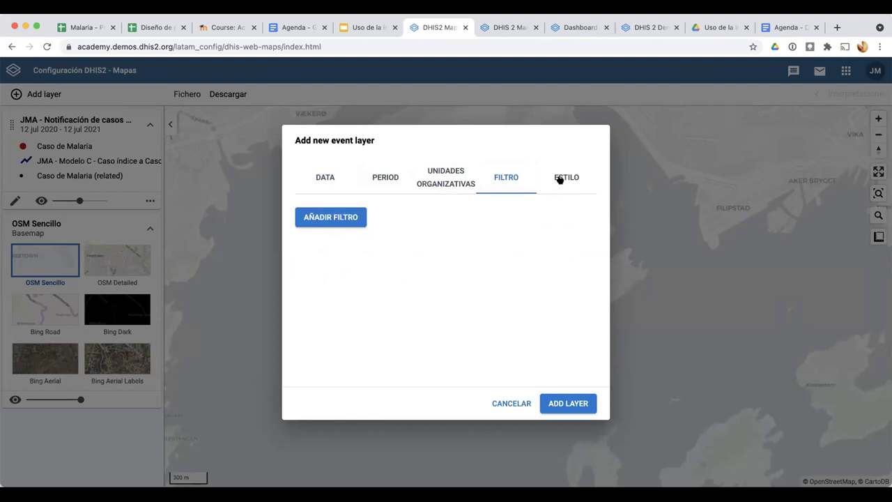
pyautogui.click(559, 180)
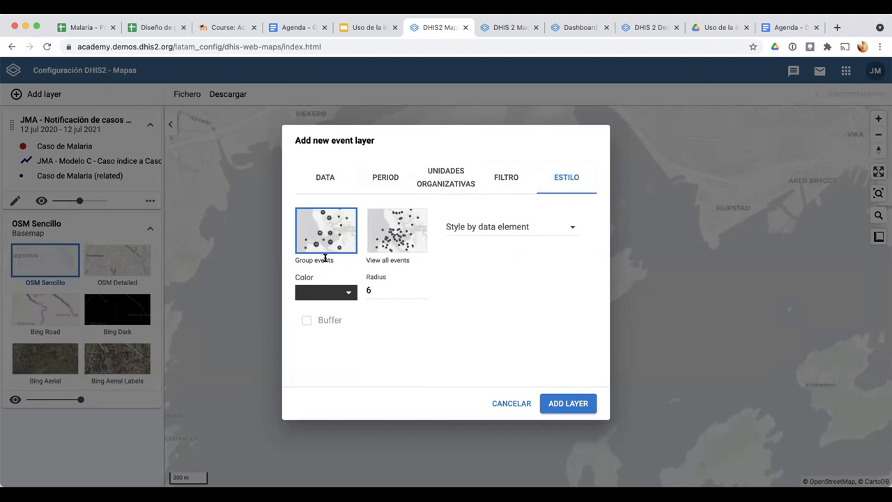
pyautogui.click(402, 227)
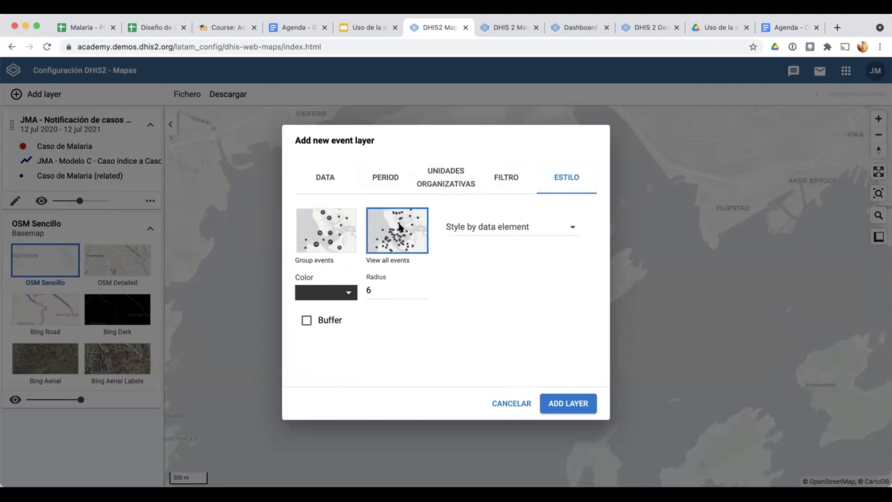
pyautogui.click(450, 178)
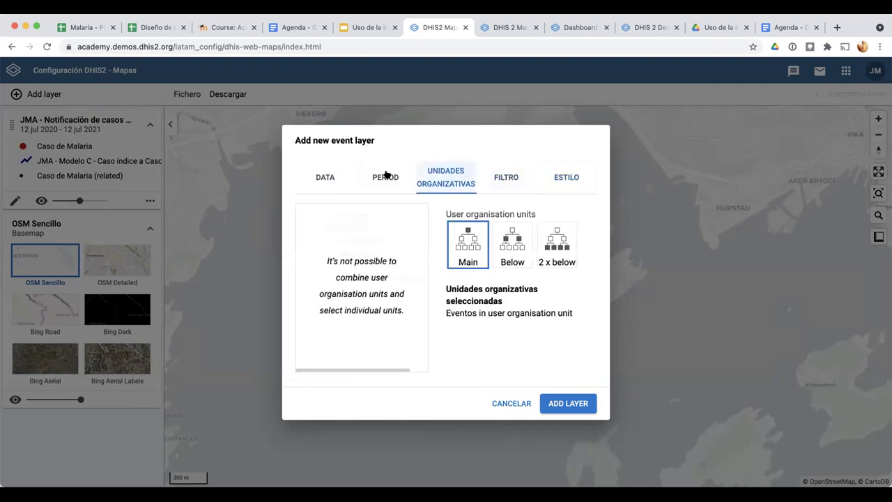
pyautogui.rightClick(376, 177)
pyautogui.press('Escape')
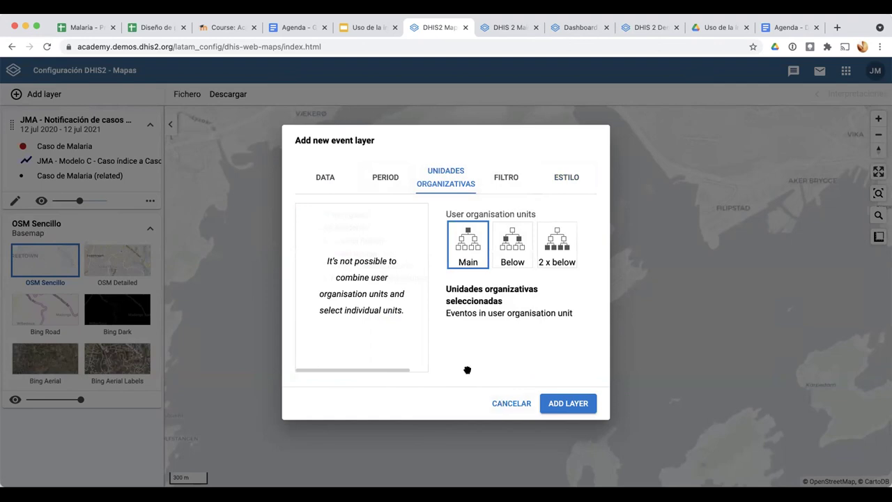
pyautogui.press('Escape')
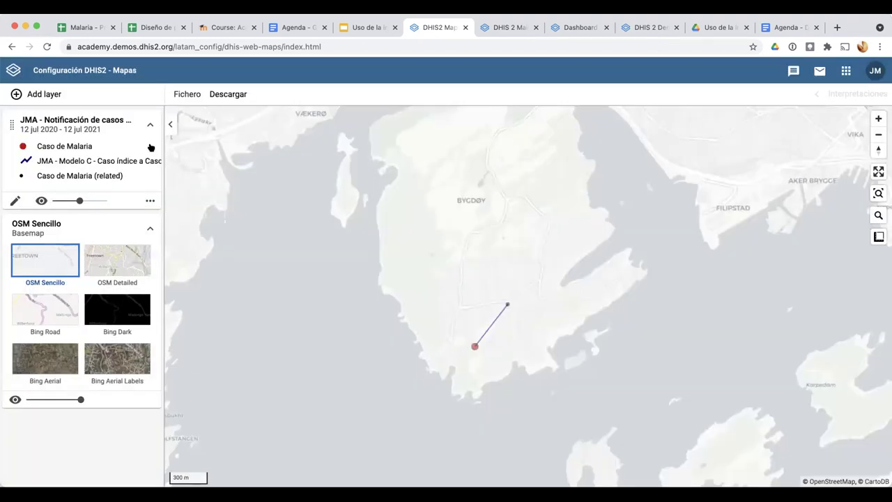
# Start a JMA malaria event layer for the Diagnóstico y tratamiento stage using Event location coordinates
pyautogui.click(44, 93)
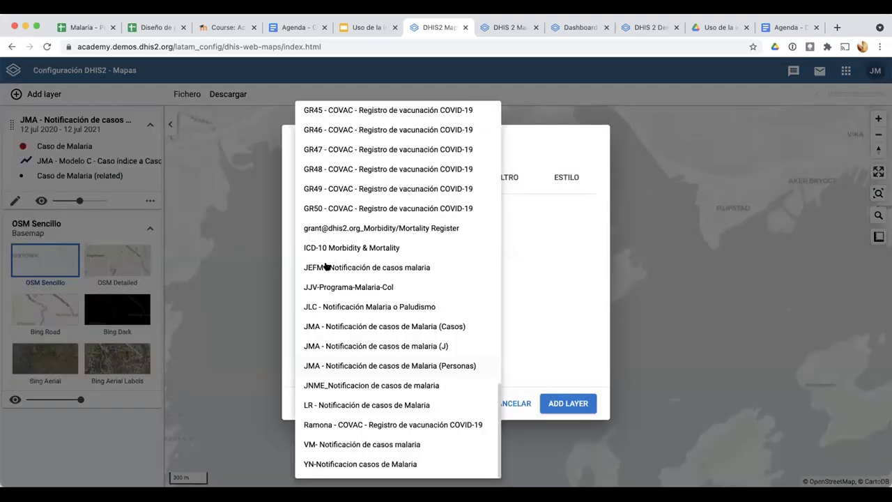
pyautogui.press('Escape')
pyautogui.click(330, 265)
pyautogui.press('Return')
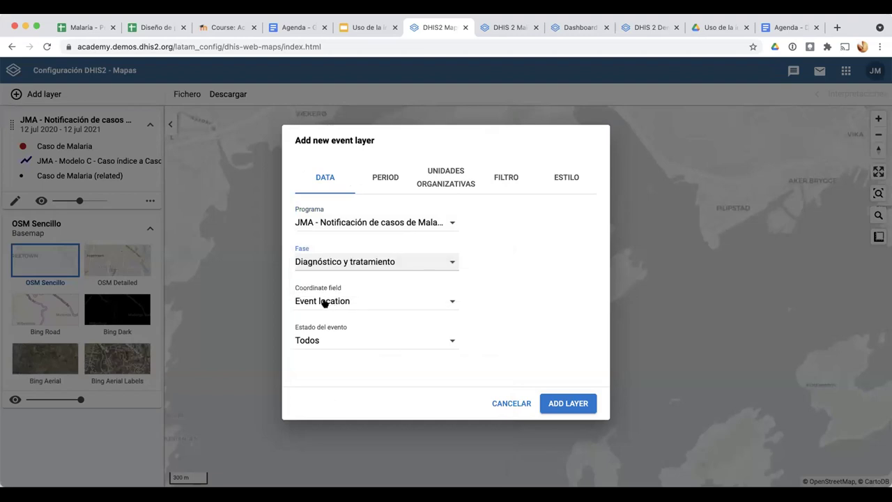
pyautogui.click(326, 302)
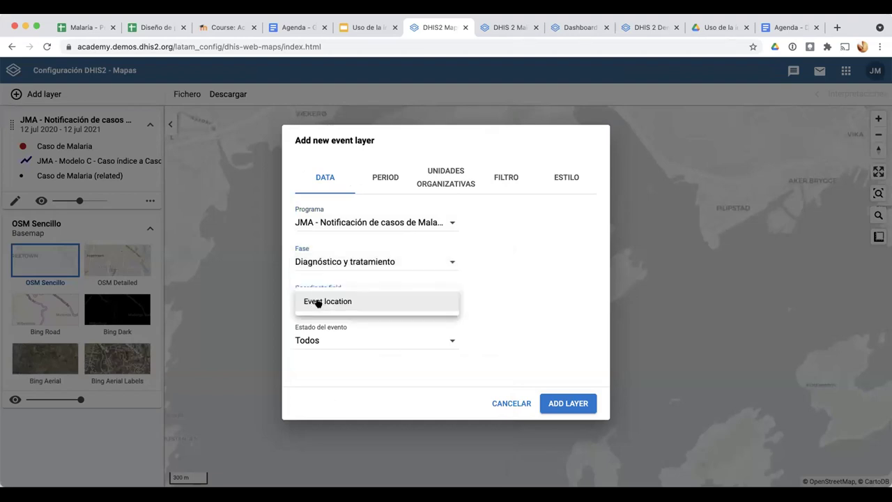
pyautogui.click(318, 303)
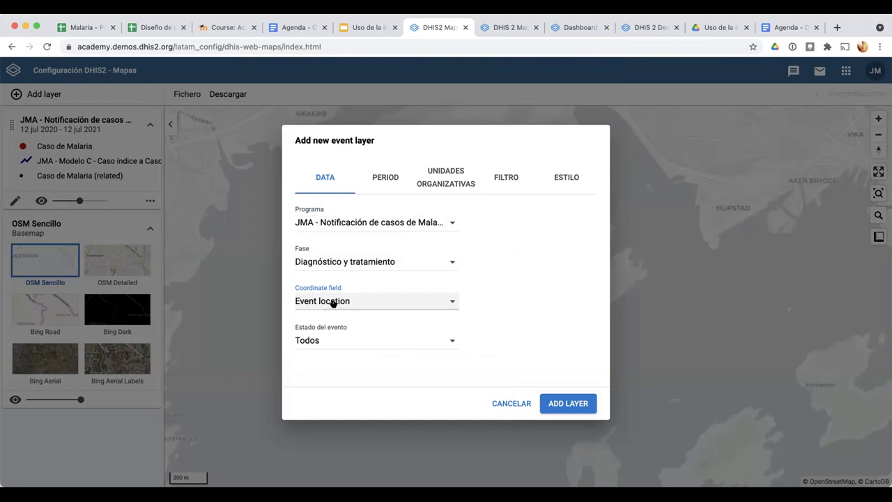
pyautogui.click(331, 302)
pyautogui.click(492, 301)
pyautogui.click(349, 345)
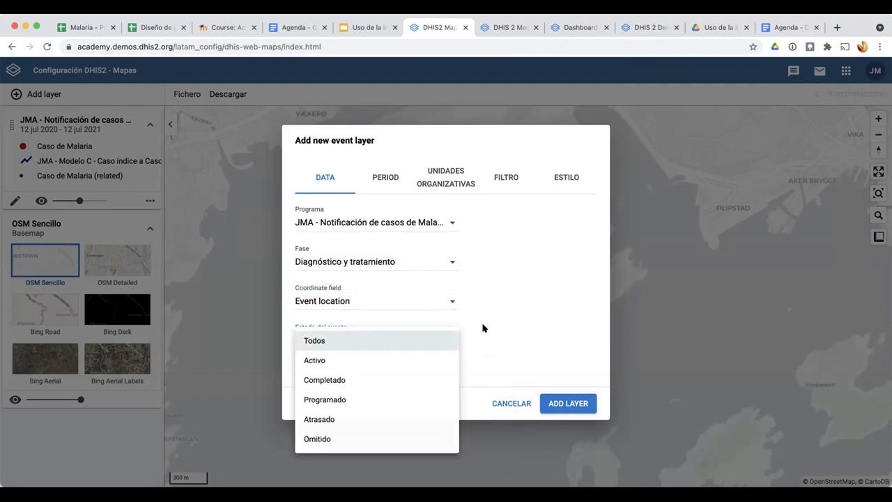
# Keep all event statuses and limit the layer's period to Este año
pyautogui.click(384, 176)
pyautogui.click(384, 175)
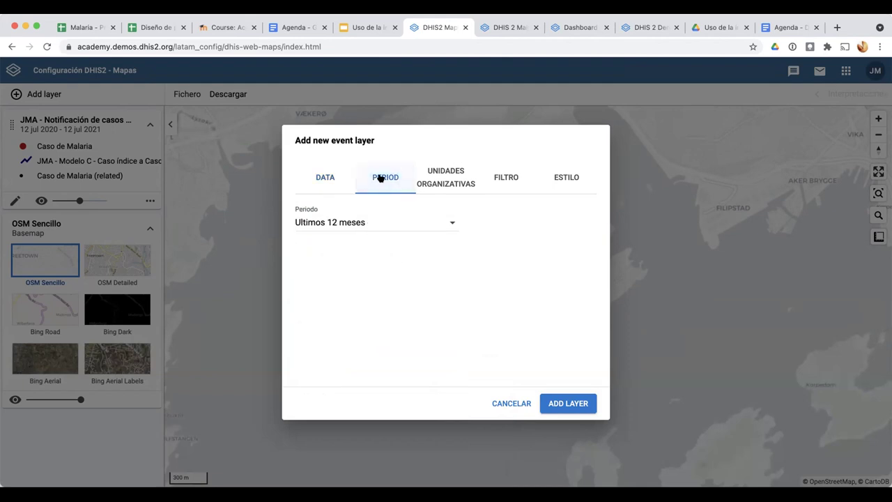
pyautogui.click(403, 218)
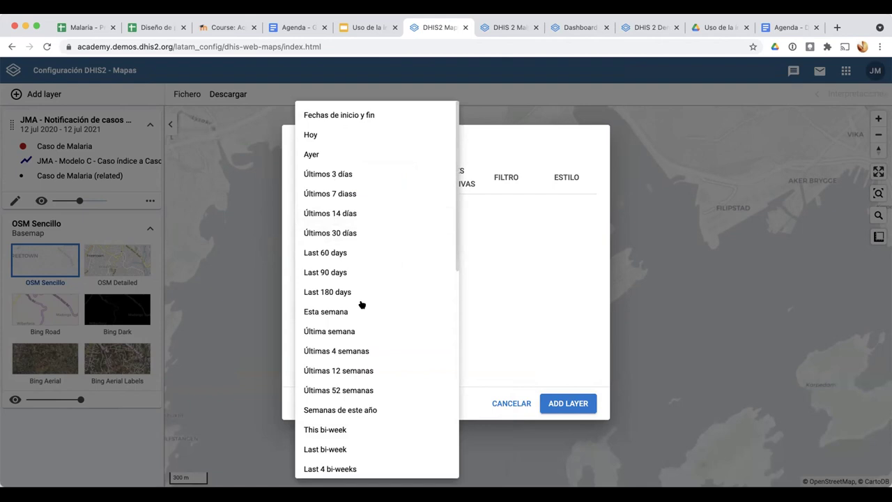
pyautogui.scroll(-5, 362, 305)
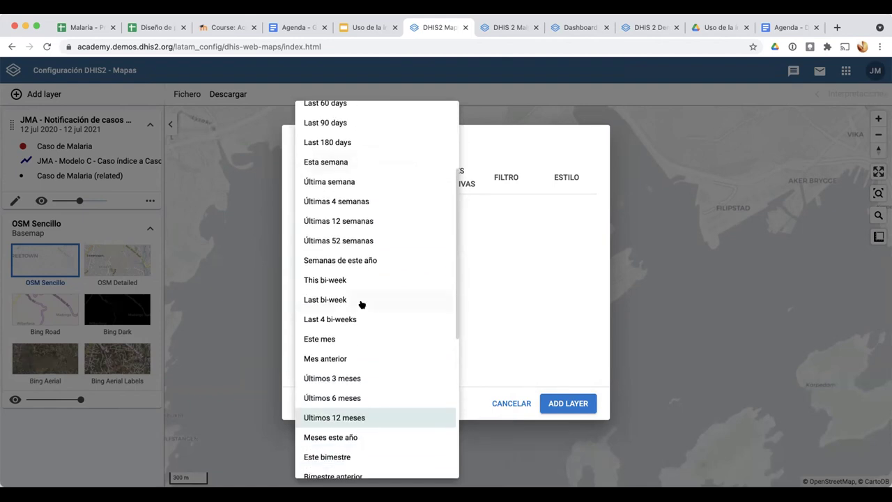
pyautogui.scroll(-1, 362, 305)
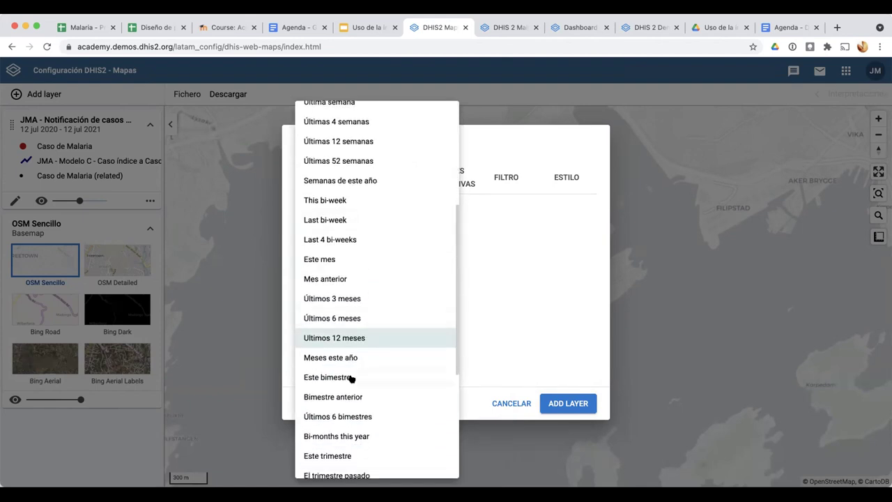
pyautogui.scroll(1, 352, 378)
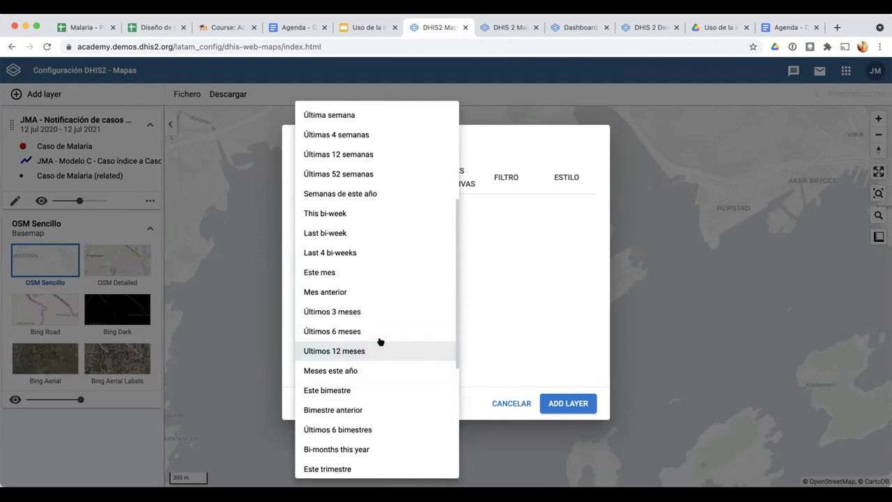
pyautogui.scroll(-3, 380, 341)
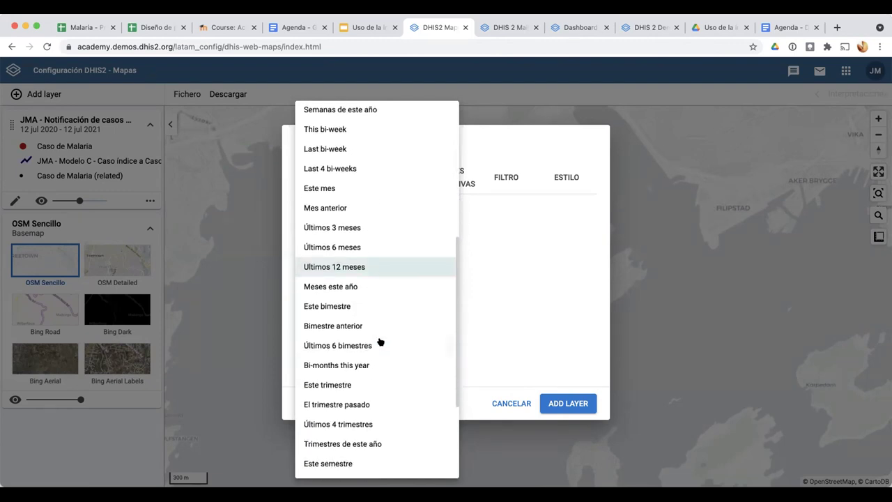
pyautogui.scroll(-2, 380, 342)
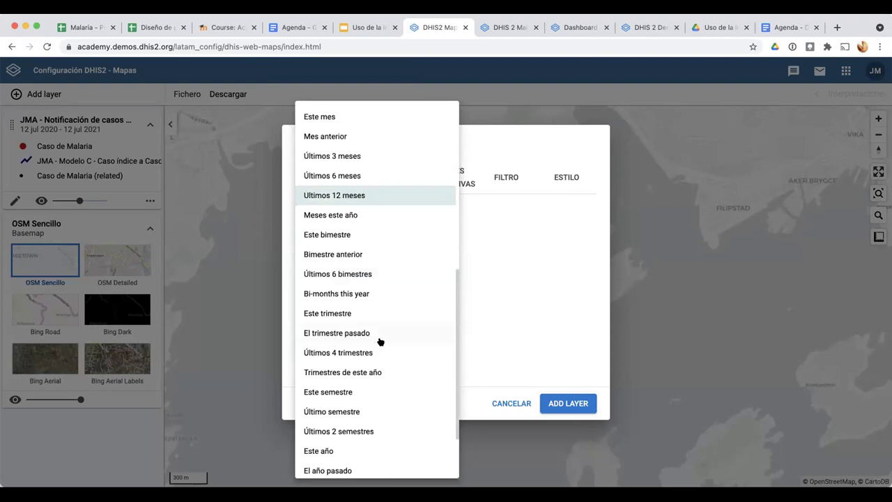
pyautogui.scroll(-2, 380, 341)
pyautogui.click(342, 368)
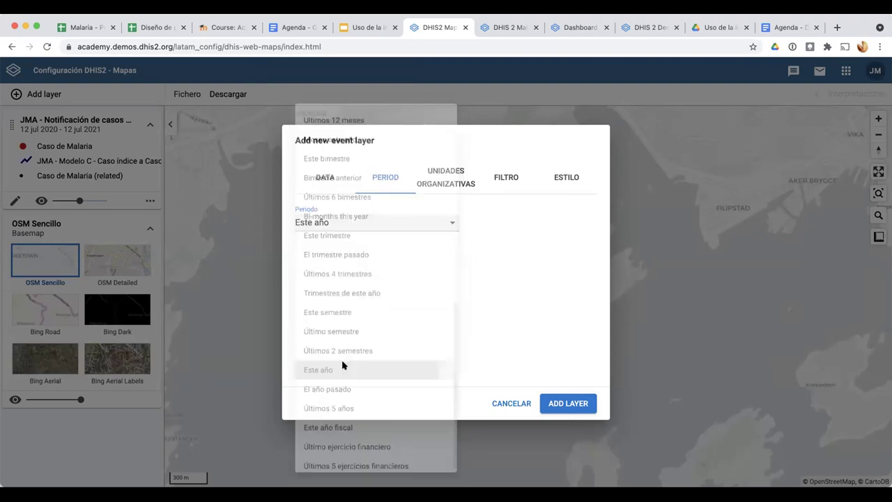
# Select Cardinal Hospital Gateway PHC instead of Trainingland and add the event layer
pyautogui.click(444, 172)
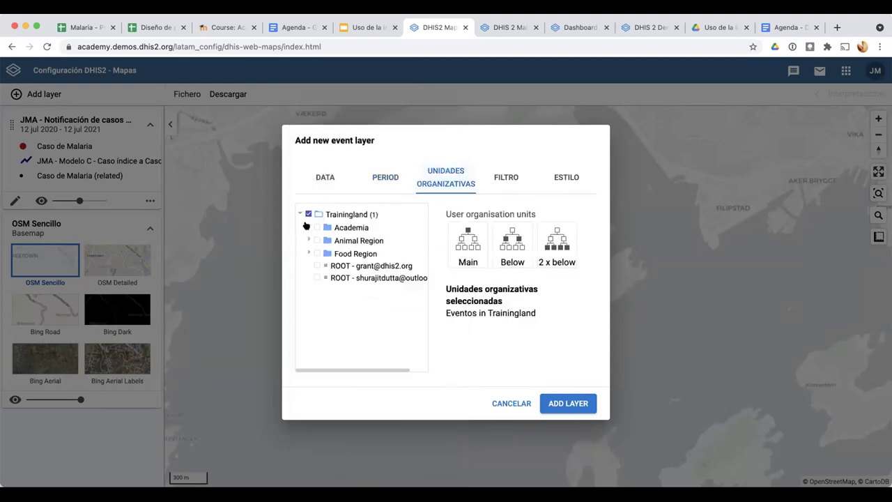
pyautogui.click(308, 228)
pyautogui.click(308, 227)
pyautogui.click(308, 240)
pyautogui.click(317, 253)
pyautogui.click(335, 266)
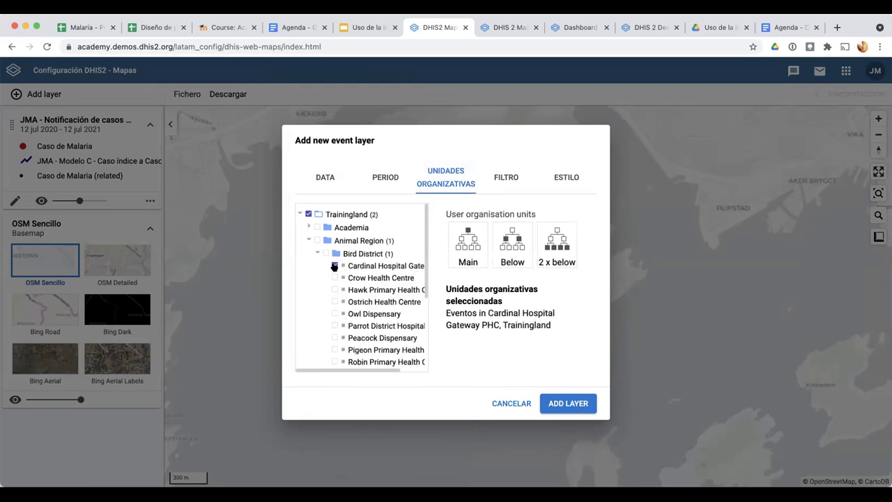
pyautogui.click(305, 214)
pyautogui.click(567, 403)
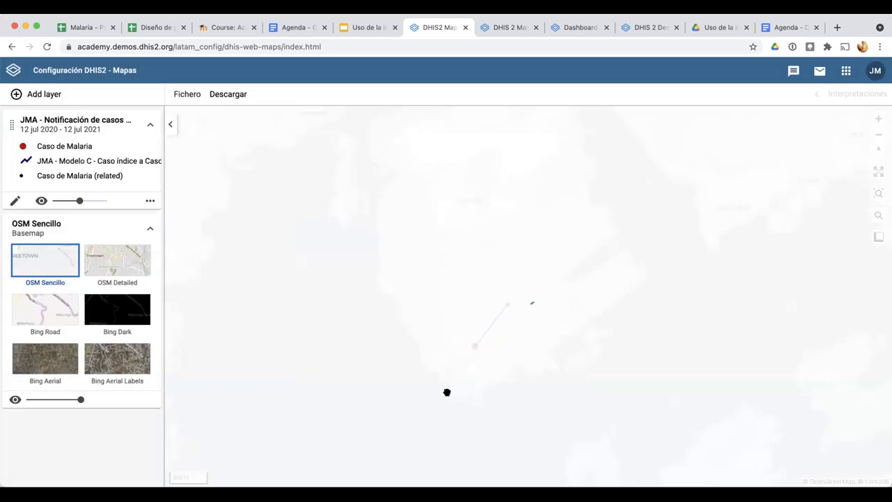